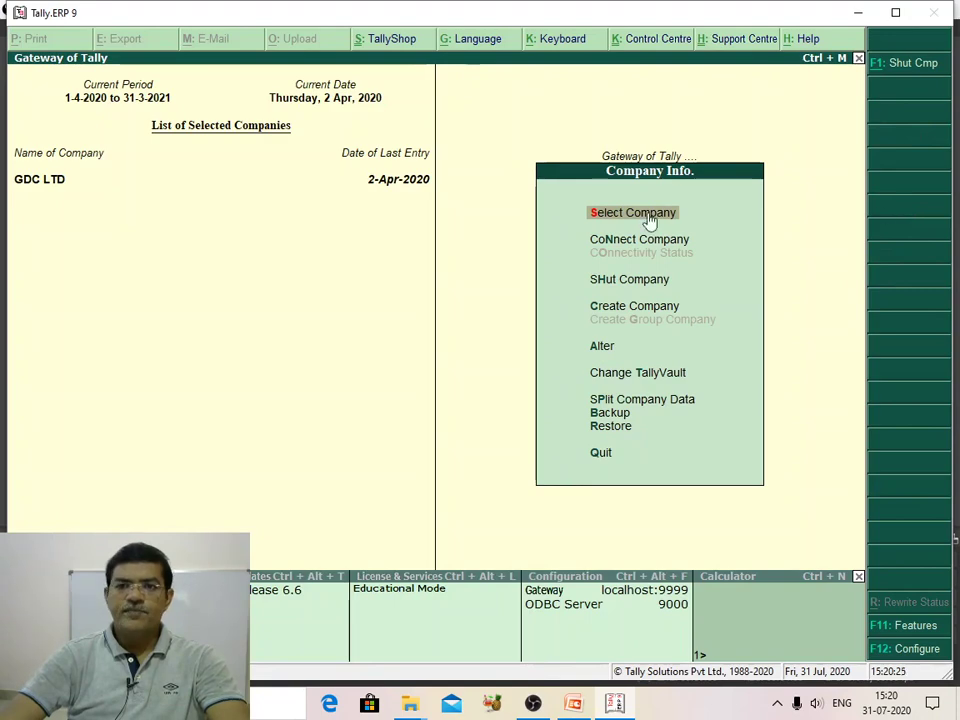
Step: Start creating a new company named Jkc Electornics, keeping the same mailing name and leaving the address blank
left_click(623, 307)
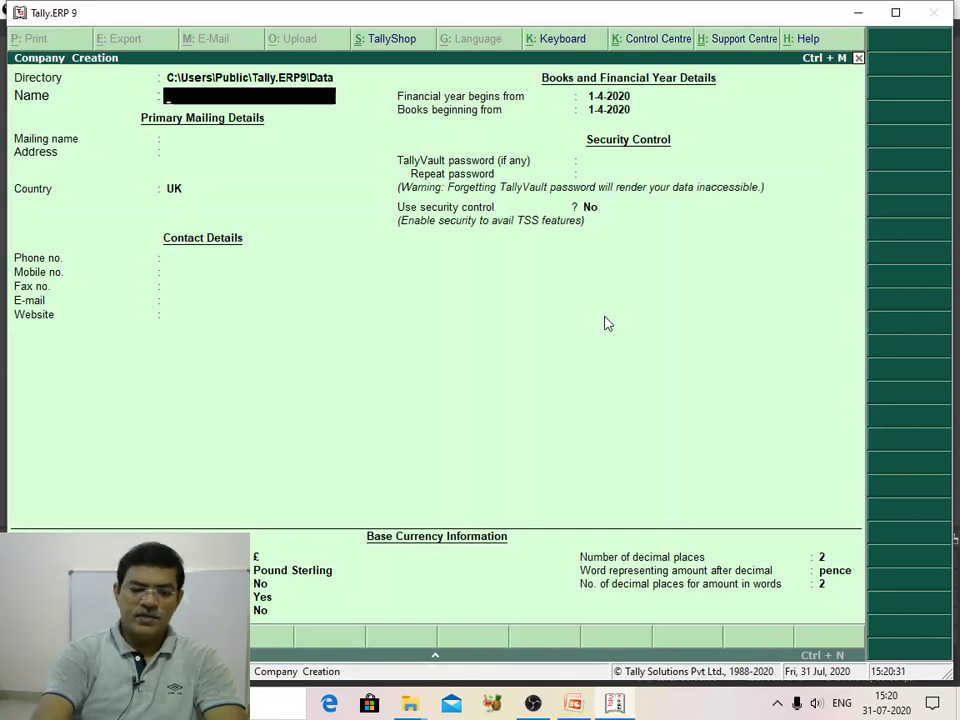
type("Jkc e")
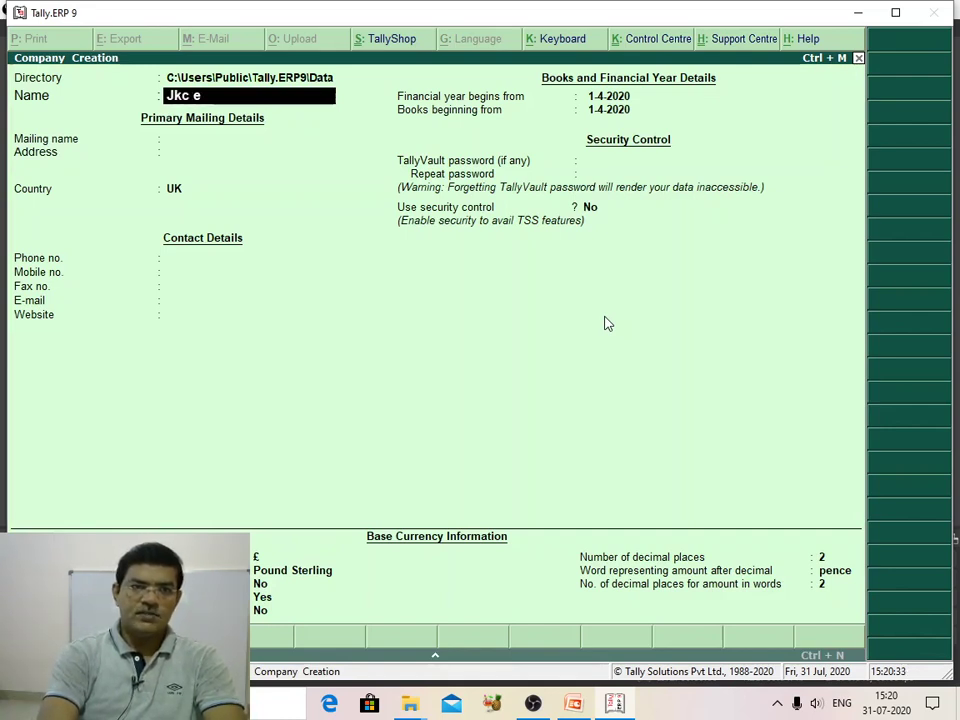
type("lectornics")
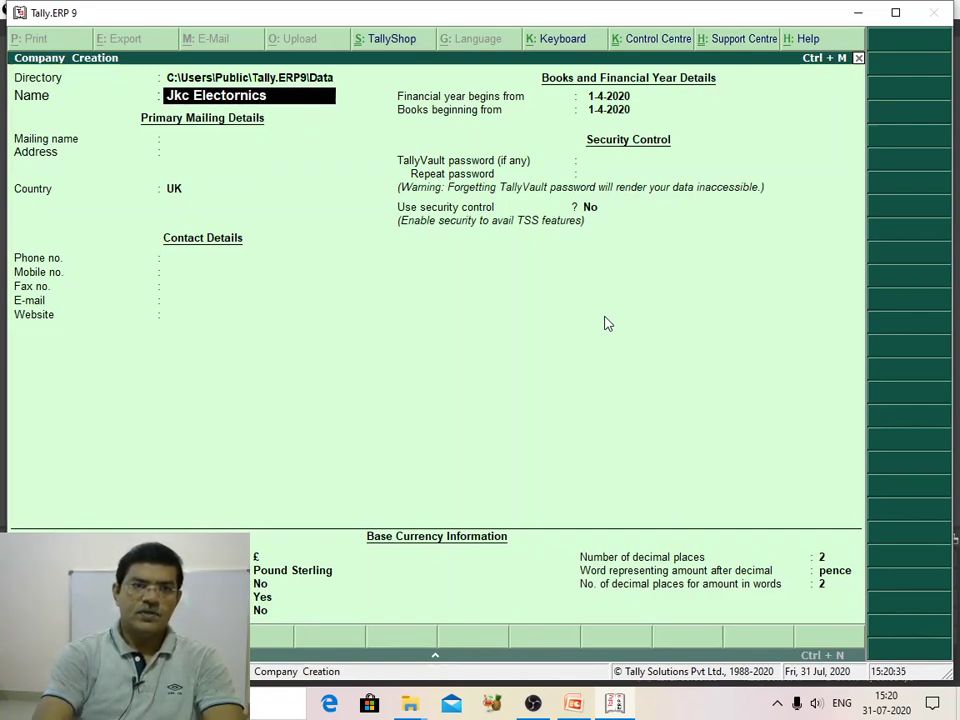
key("Return")
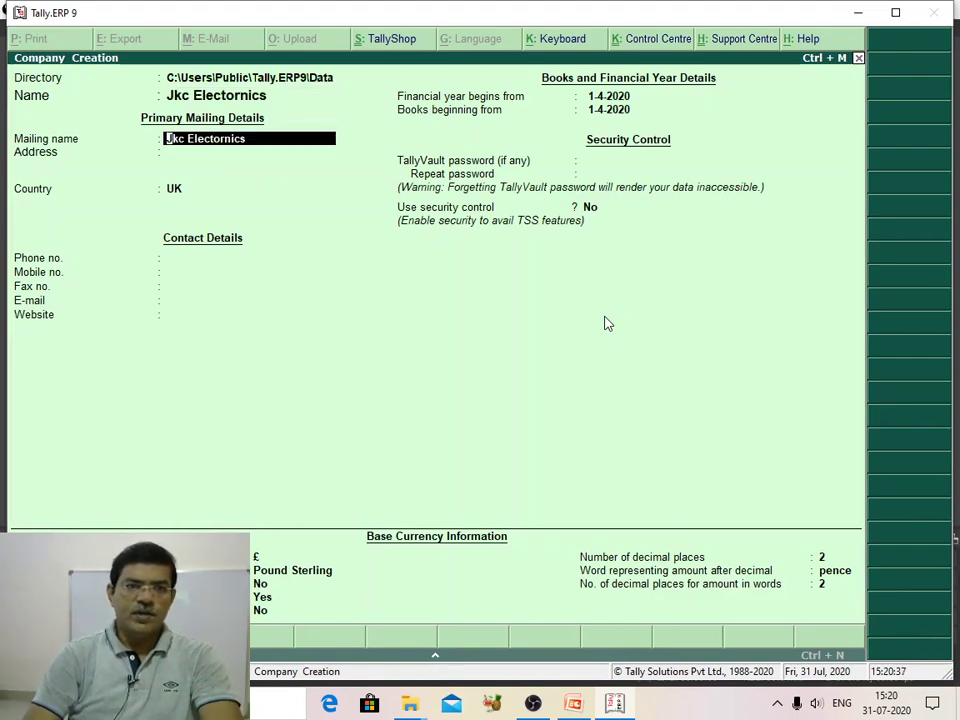
key("Return")
key("Return")
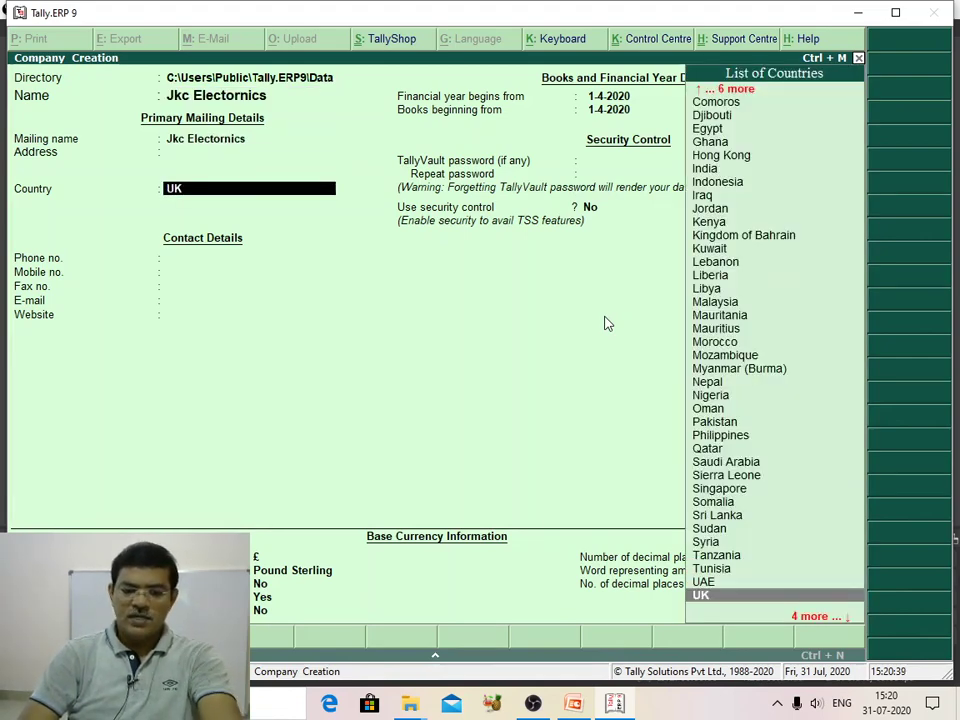
Step: Set the new company's country to India and its state to Telangana
type("I")
key("Return")
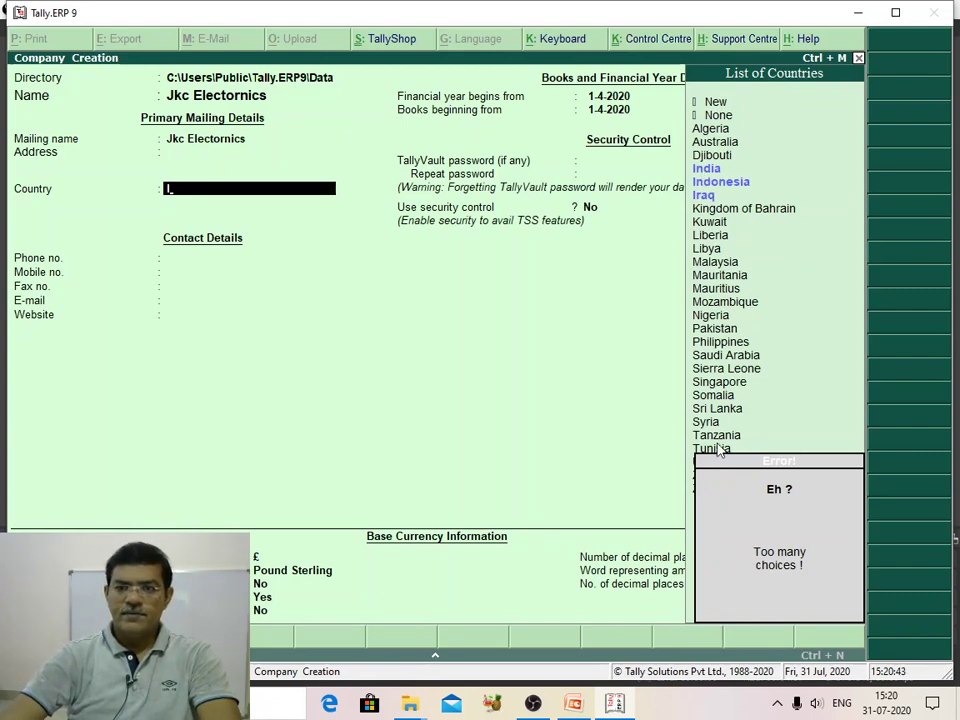
key("BackSpace")
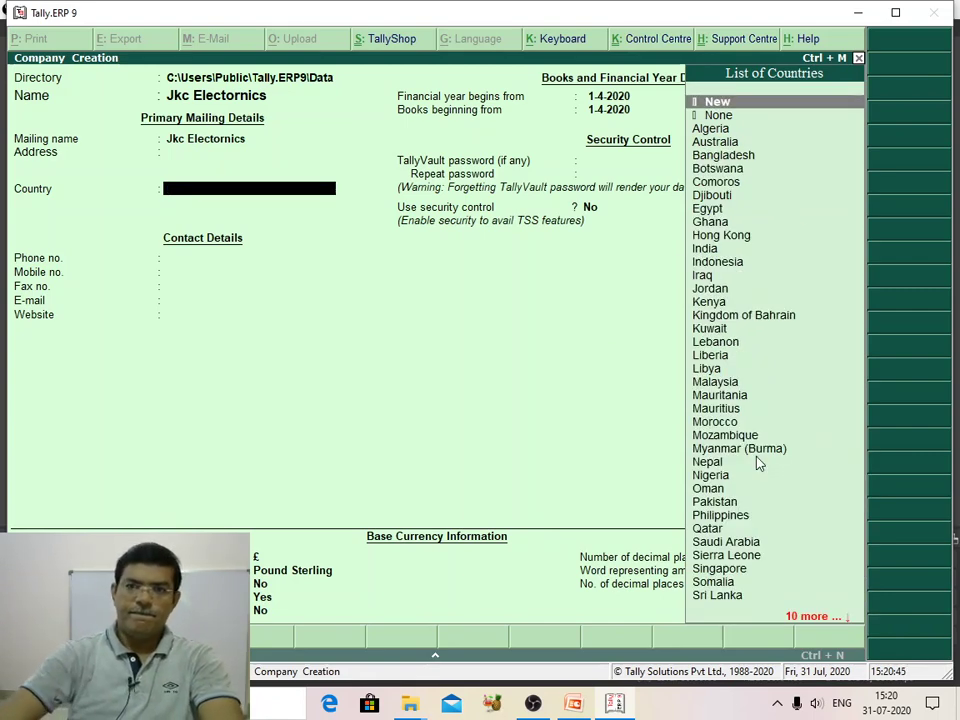
type("I")
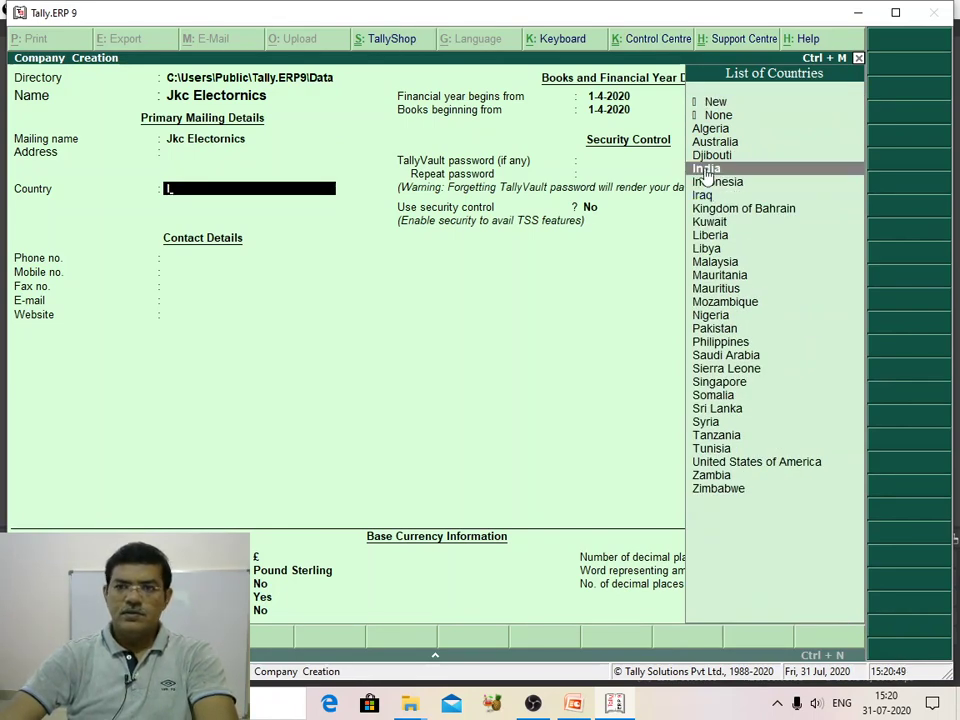
key("Return")
type("T")
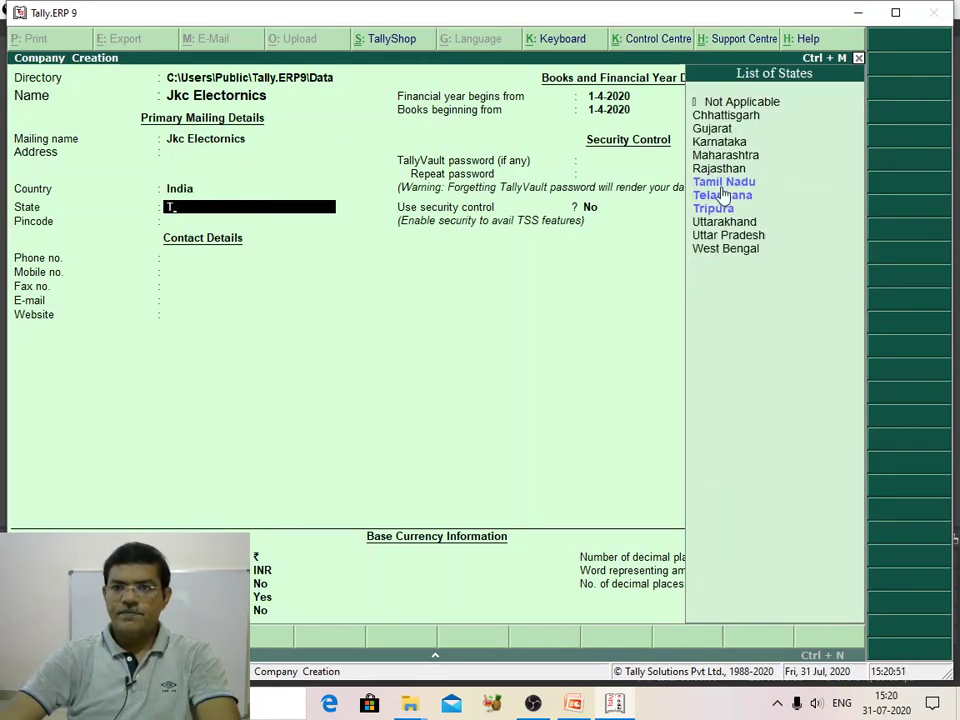
left_click(723, 196)
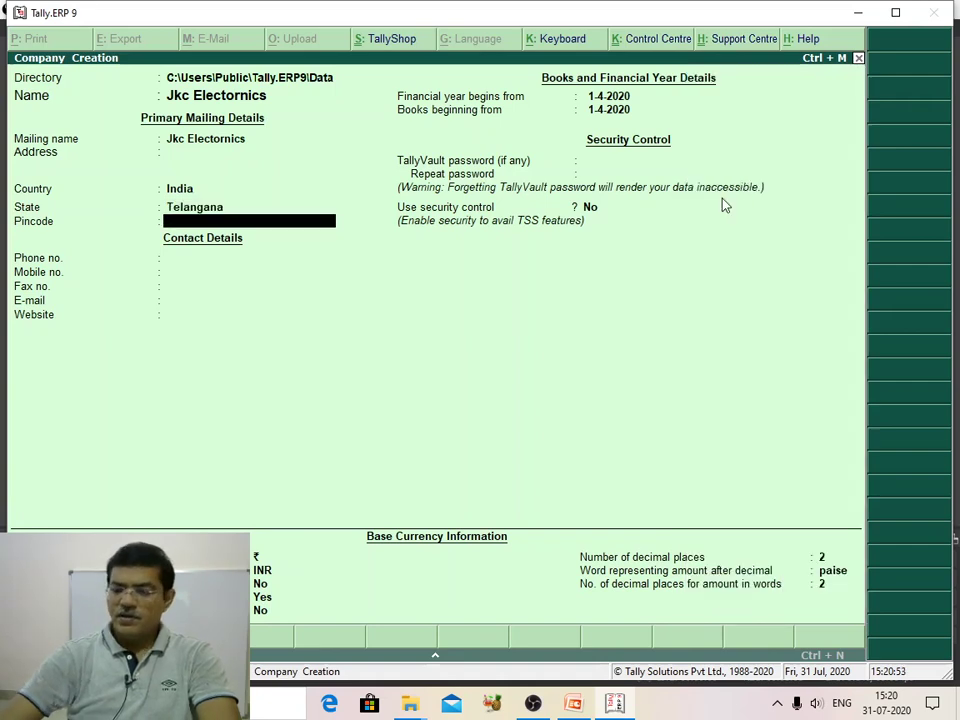
Step: Enter the company's postal pincode, leave the contact details blank, and save the company with books beginning 1-4-2020
type("500090")
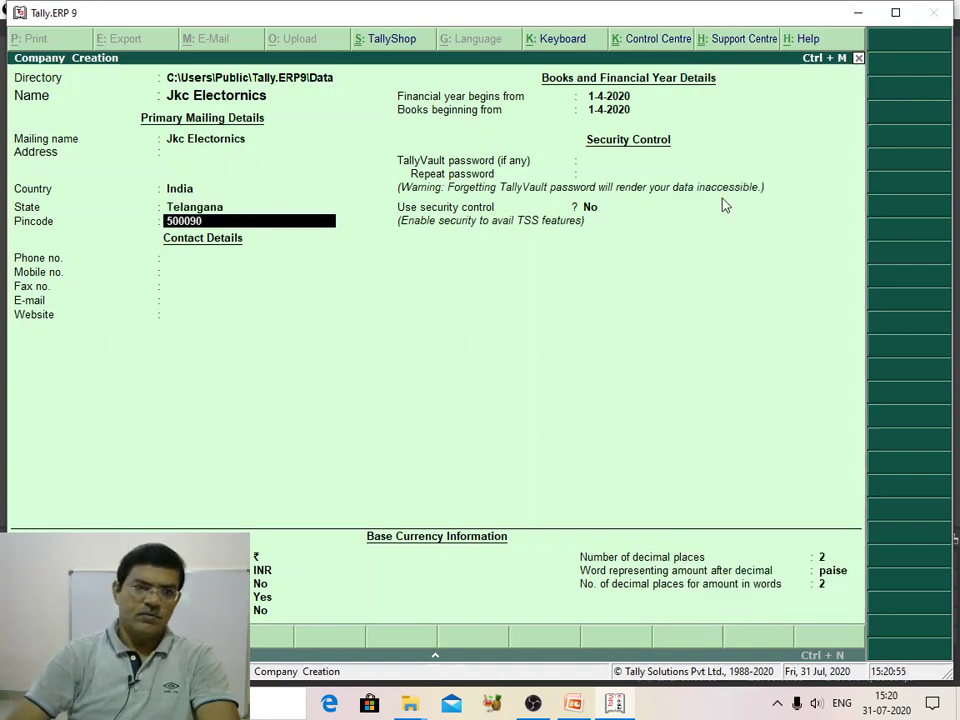
key("Return")
key("Return")
key("Return")
key("Return")
key("Return")
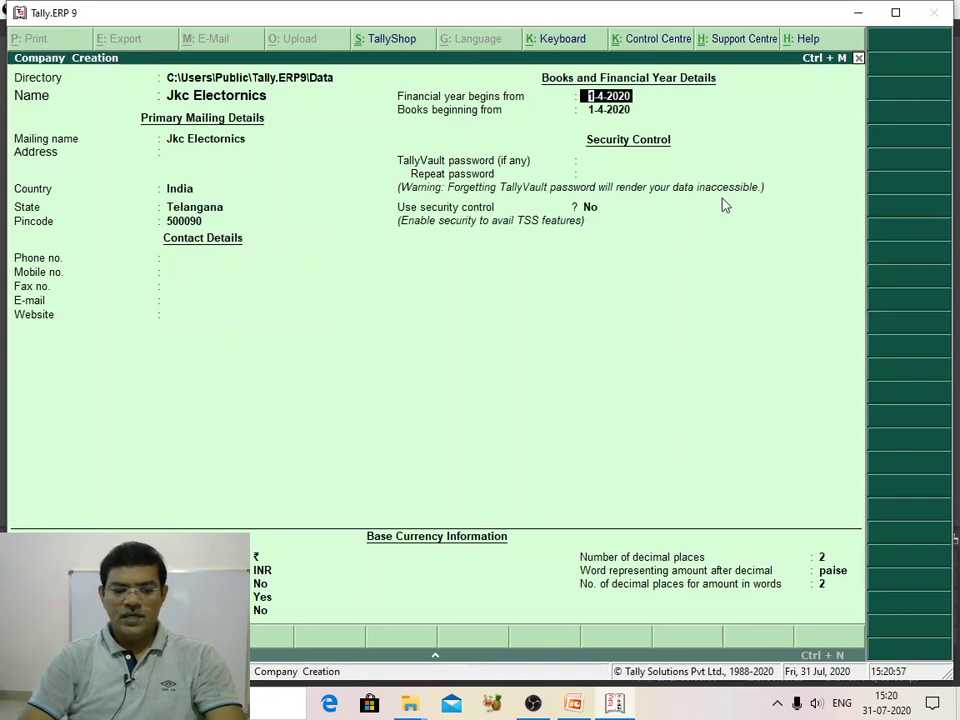
key("ctrl+a")
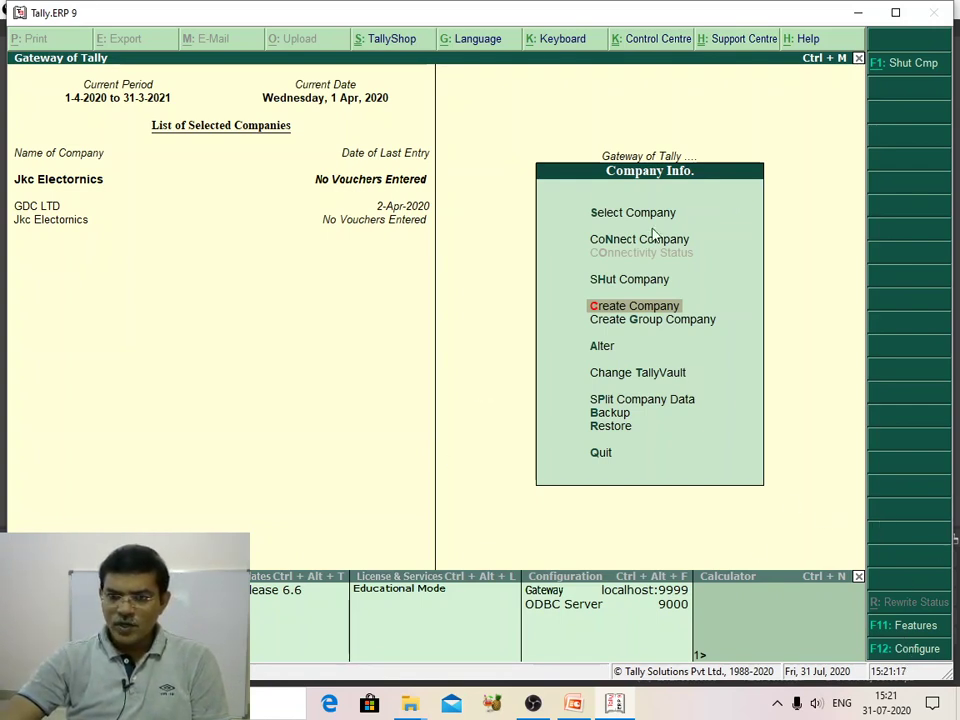
Step: Accept the Accounting Features for Jkc Electornics with Maintain bill-wise details set to Yes, and return to the Gateway of Tally
left_click(924, 628)
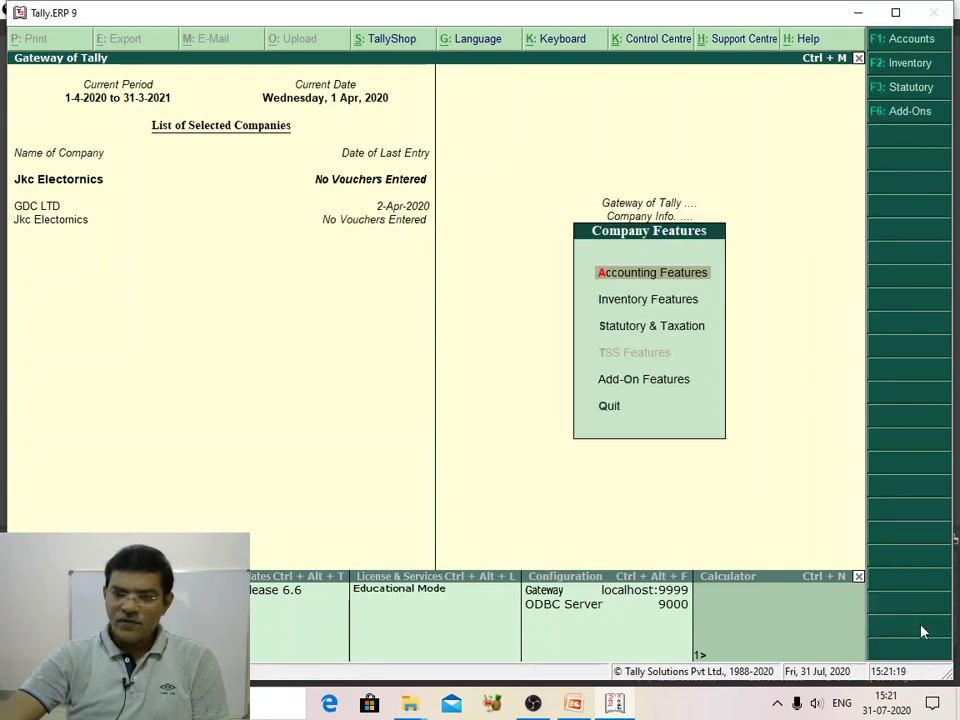
left_click(620, 275)
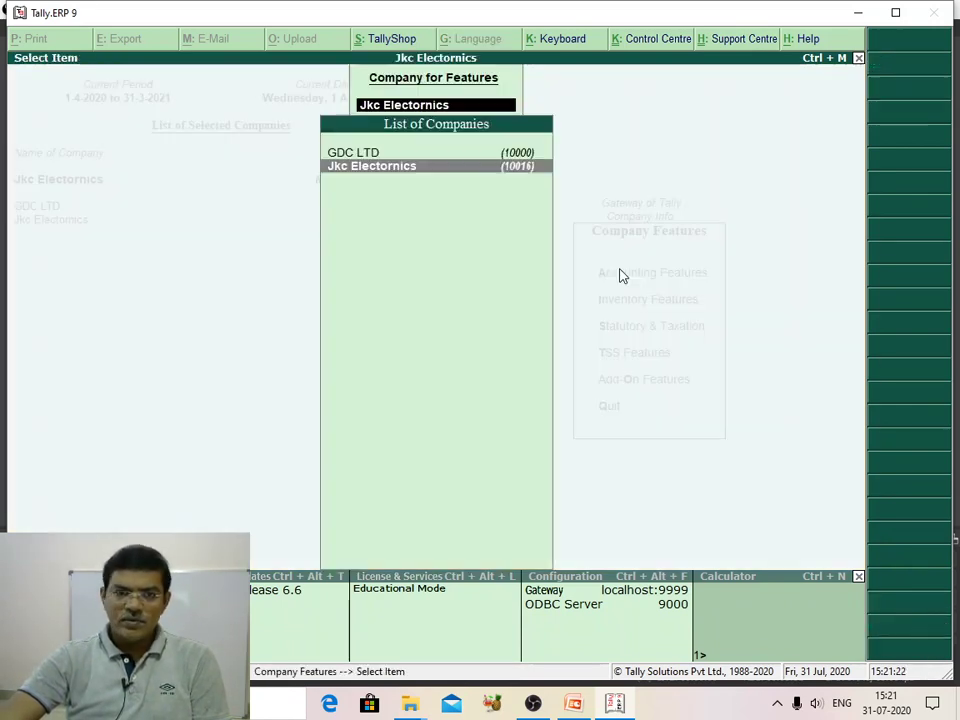
left_click(478, 168)
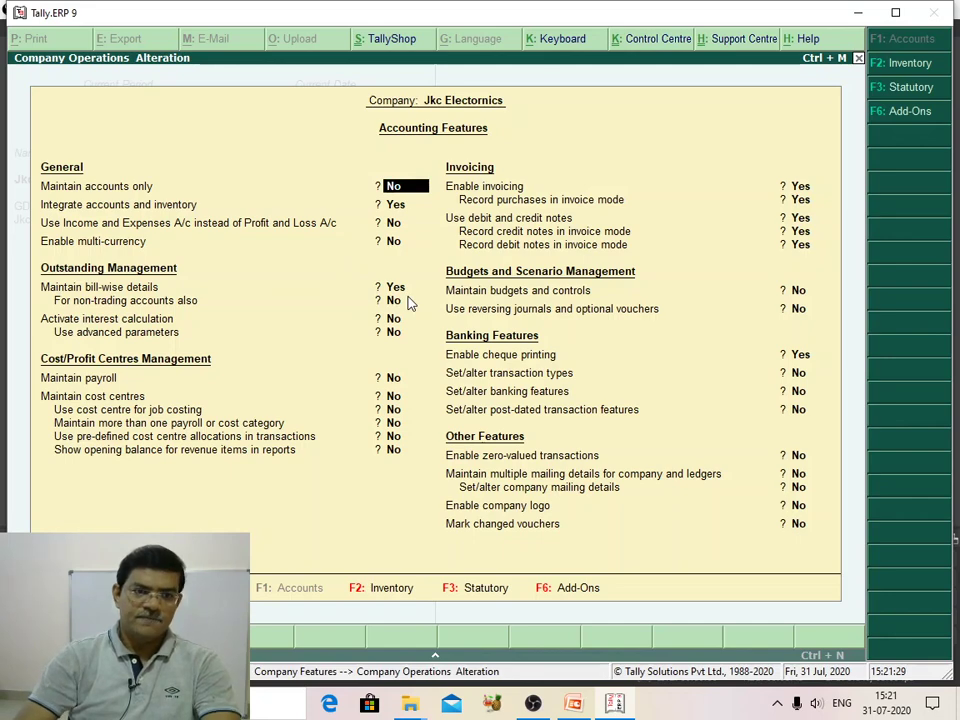
key("Return")
key("Return")
key("Return")
key("Return")
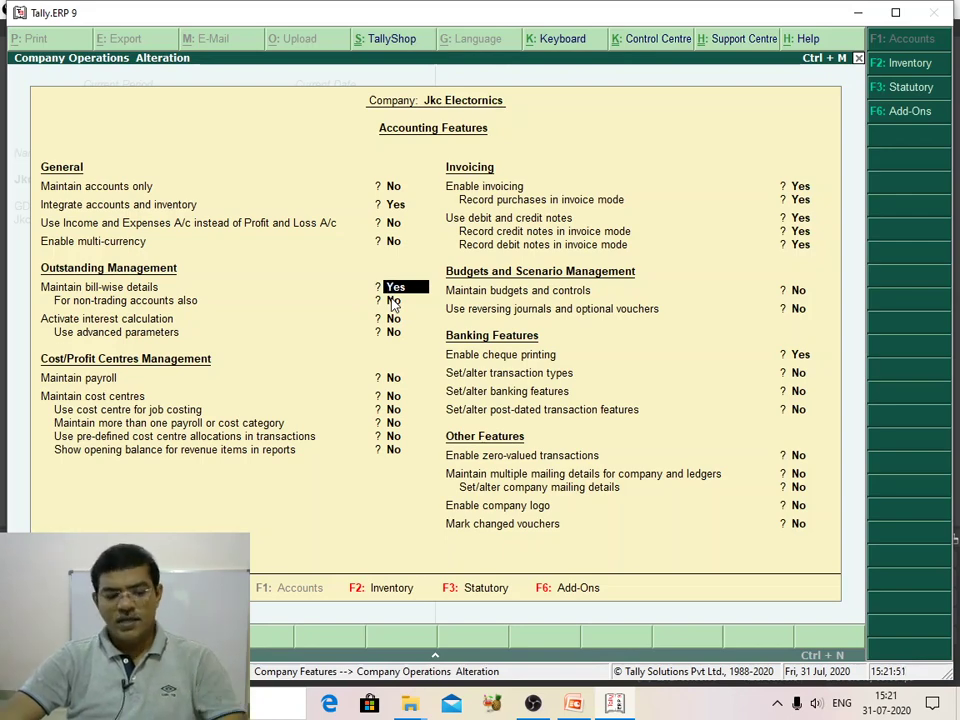
key("ctrl+a")
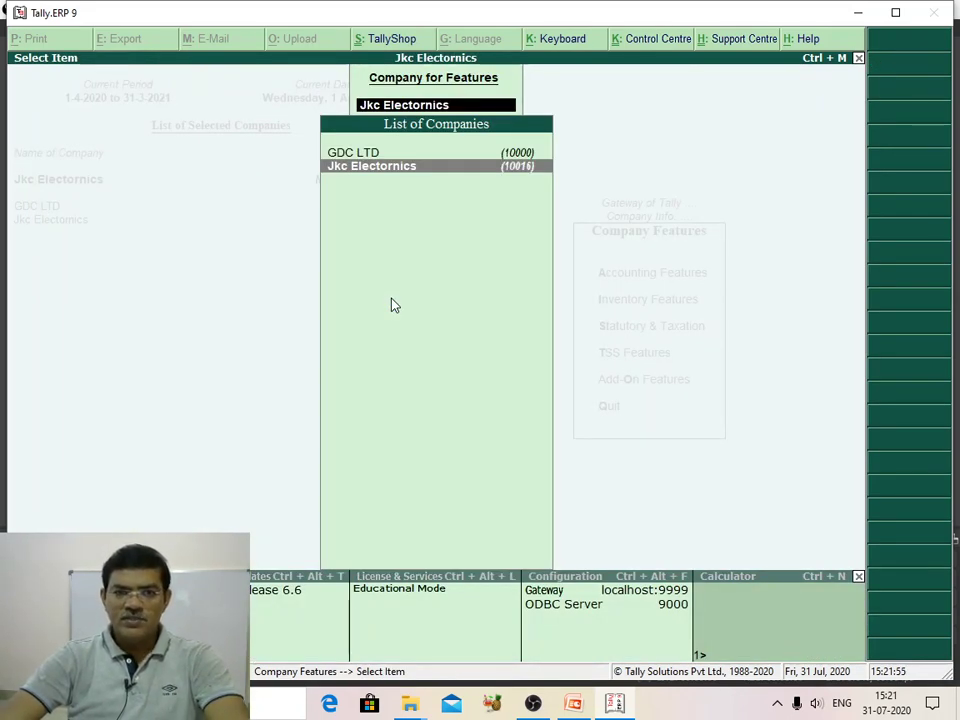
key("Return")
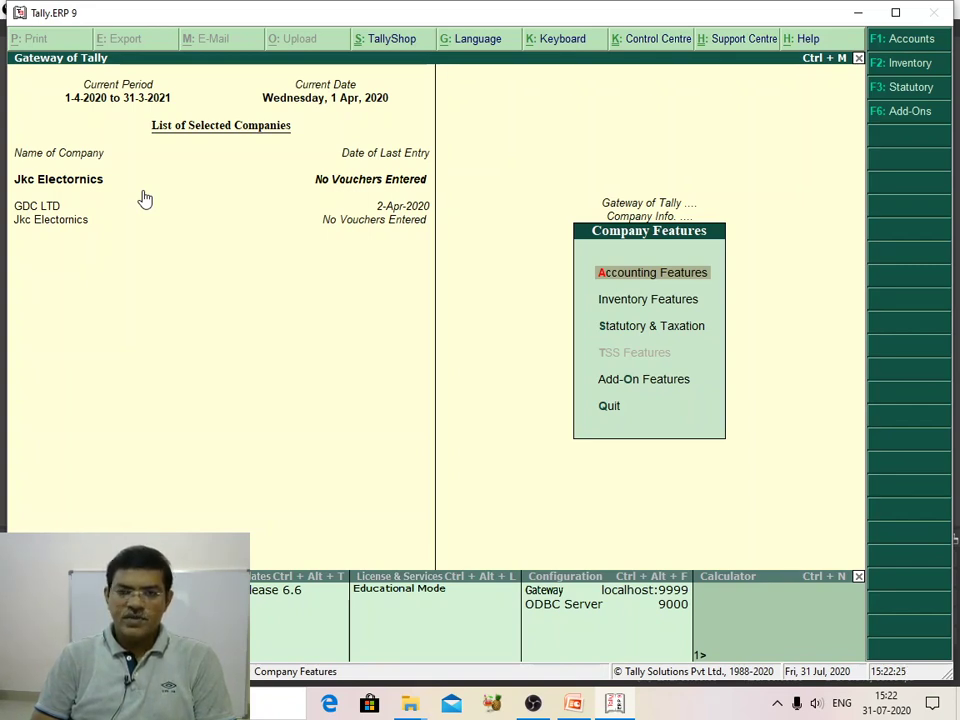
key("Escape")
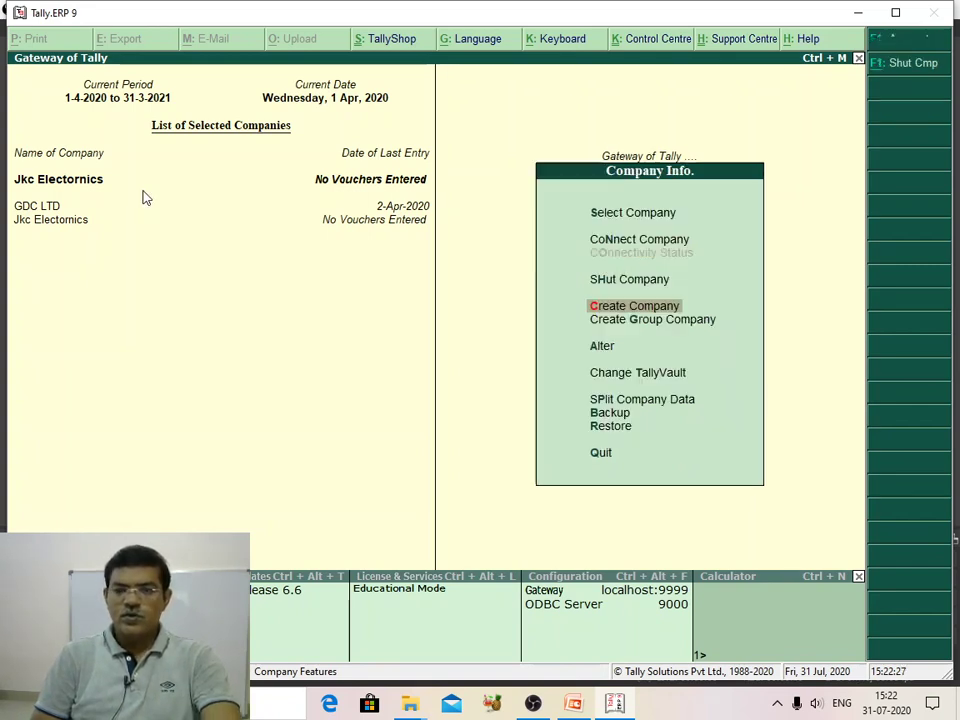
key("Escape")
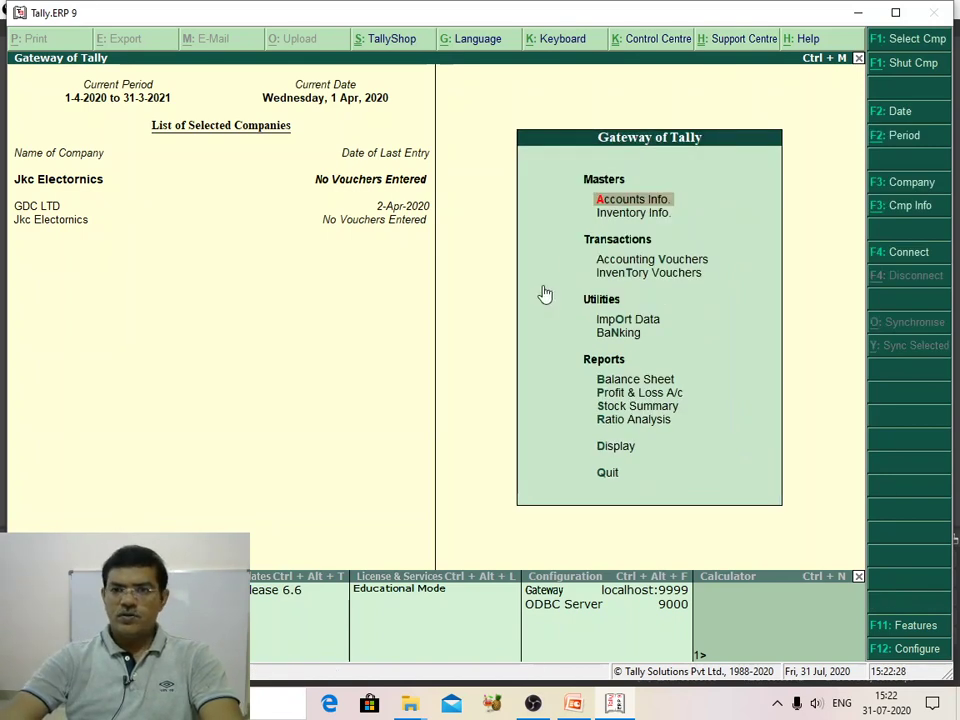
Step: Start a new single ledger named Kpv Traders (Supplier) with no alias
left_click(633, 201)
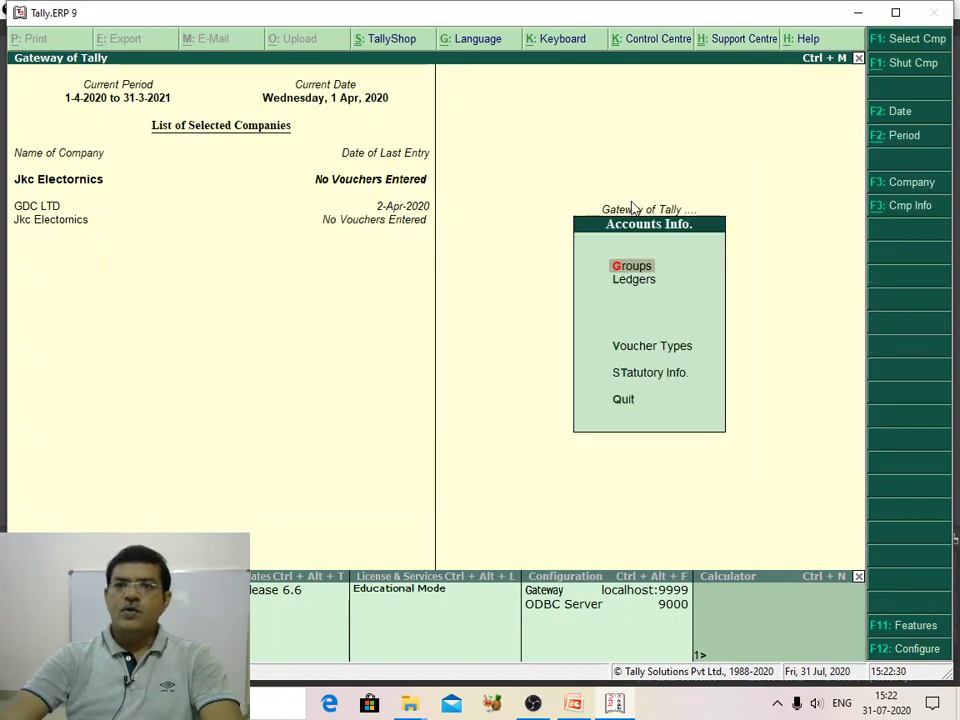
left_click(627, 282)
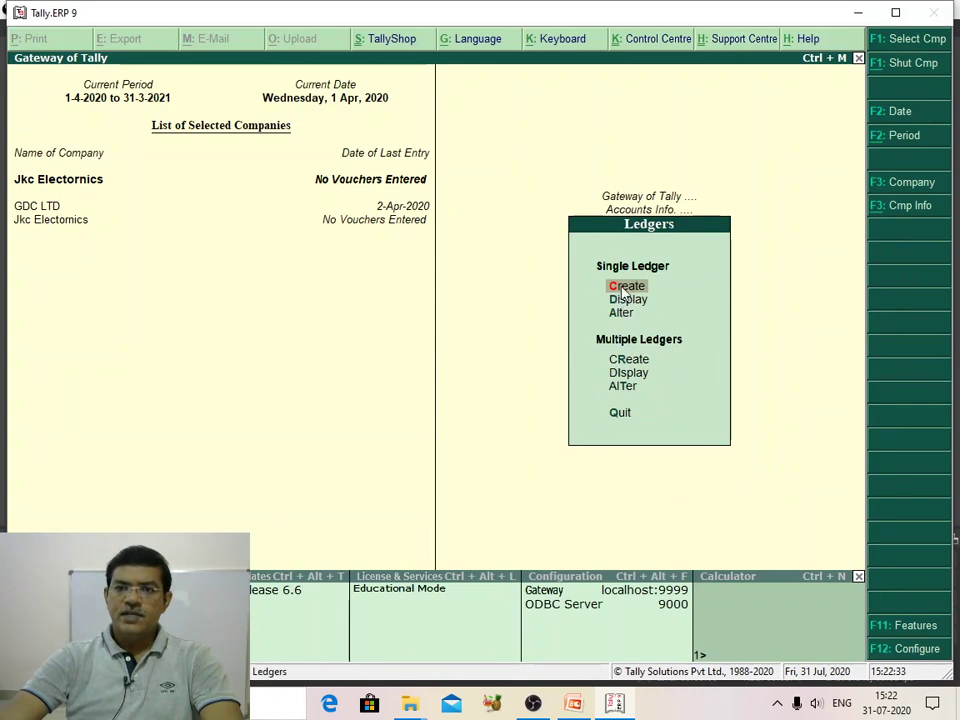
left_click(627, 286)
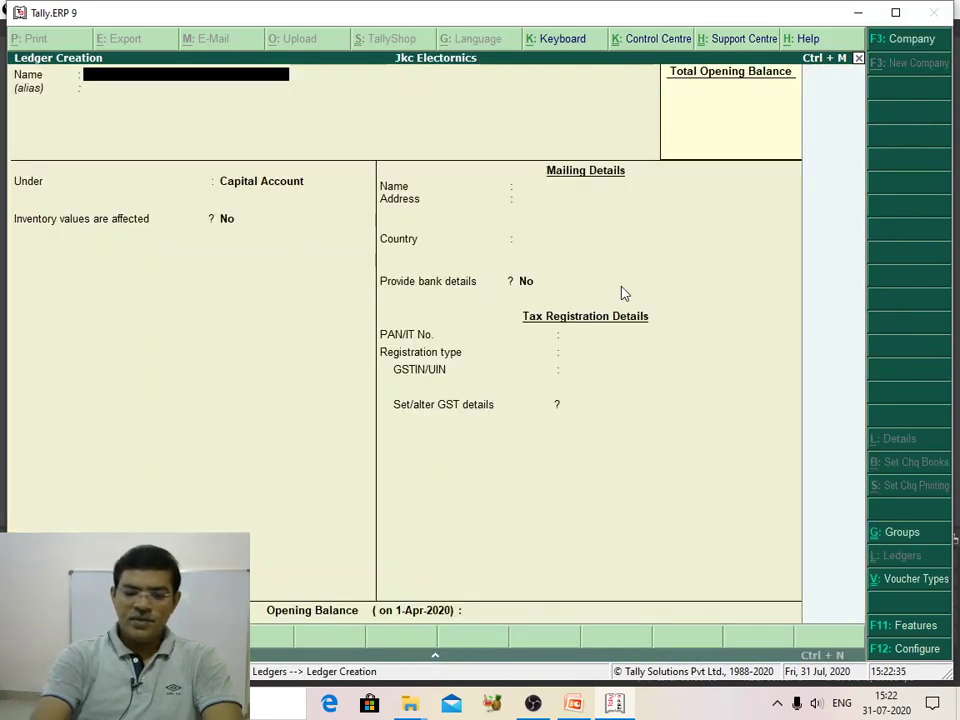
type("Kk")
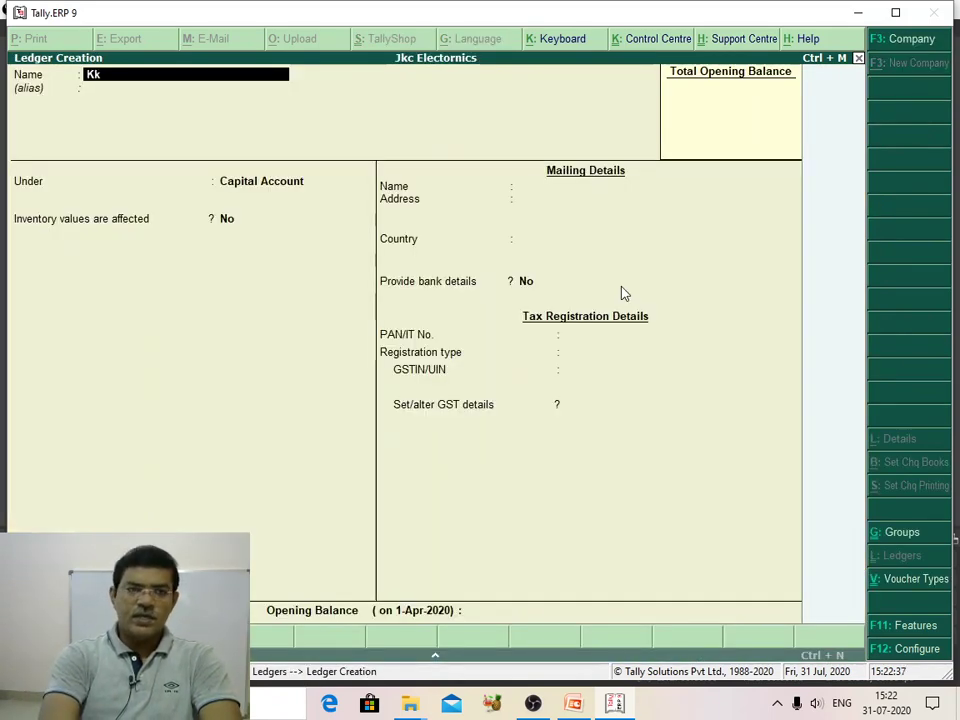
key("BackSpace")
type("pv")
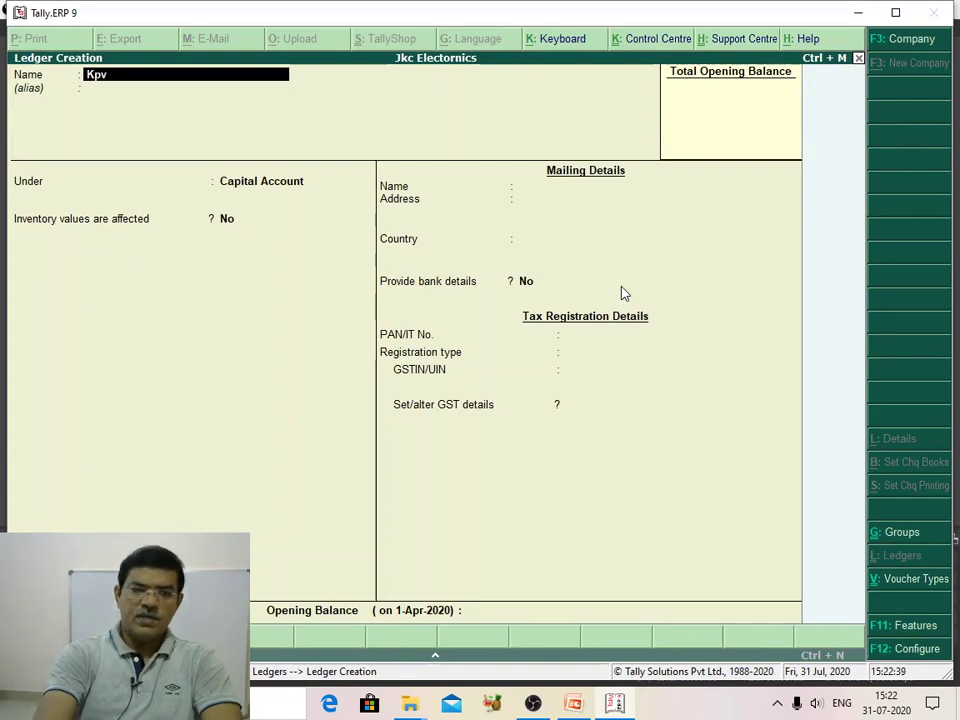
type(" Trade")
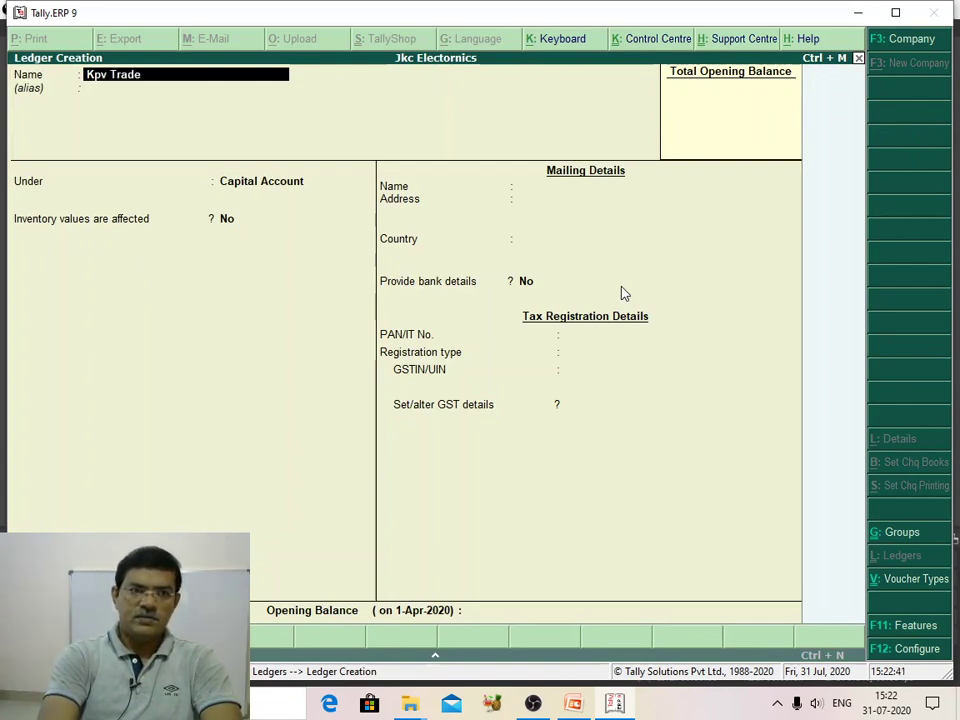
type("rs (")
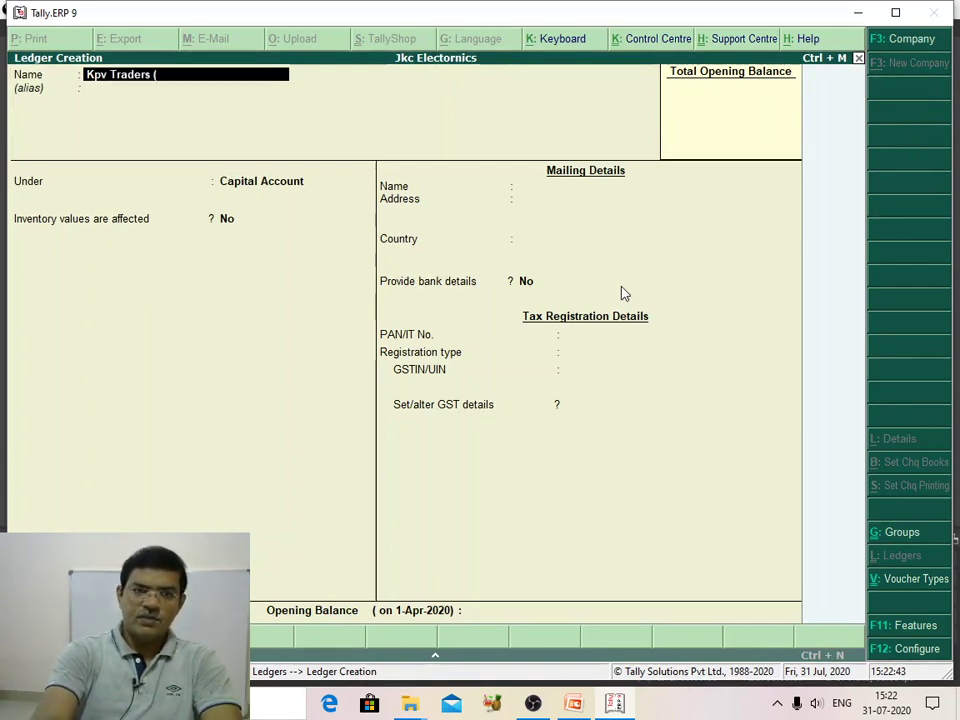
type("Supplie")
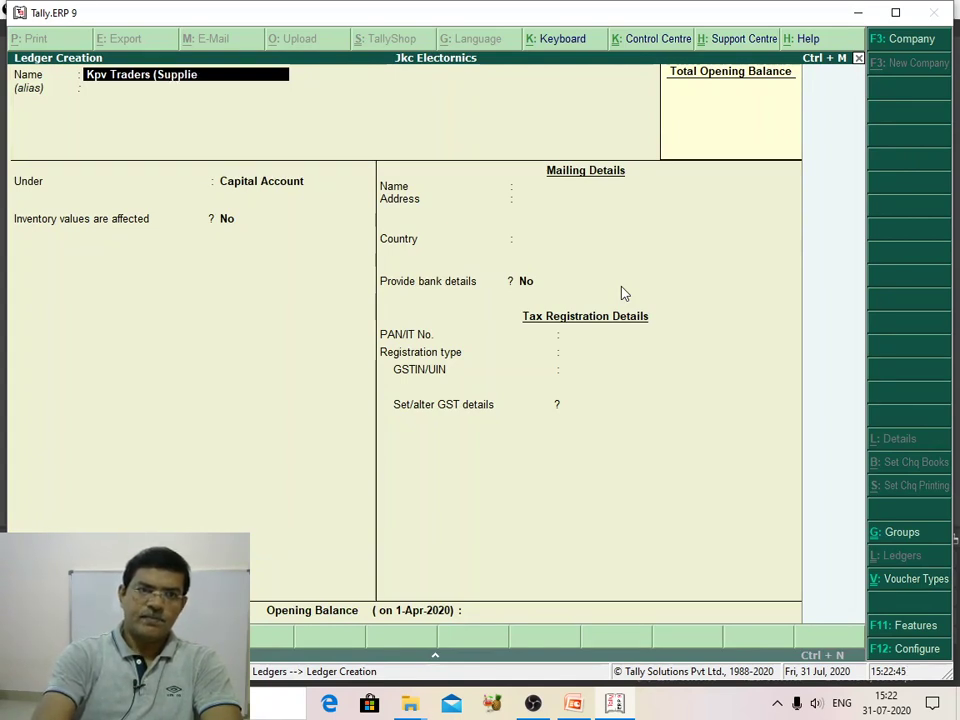
type("r) ")
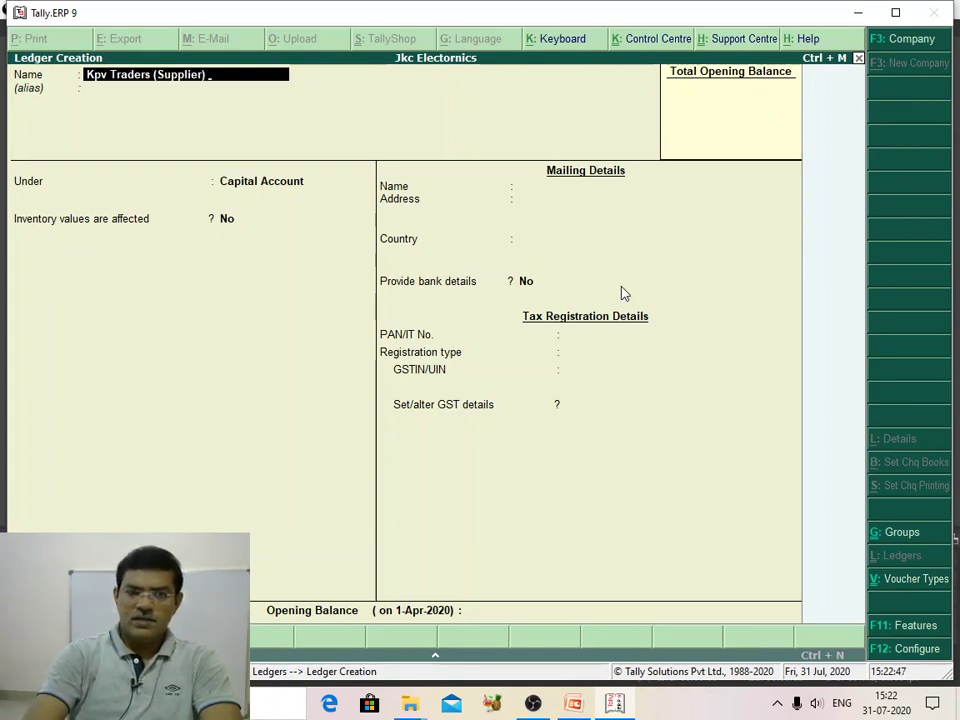
type("Ts")
key("BackSpace")
key("BackSpace")
key("BackSpace")
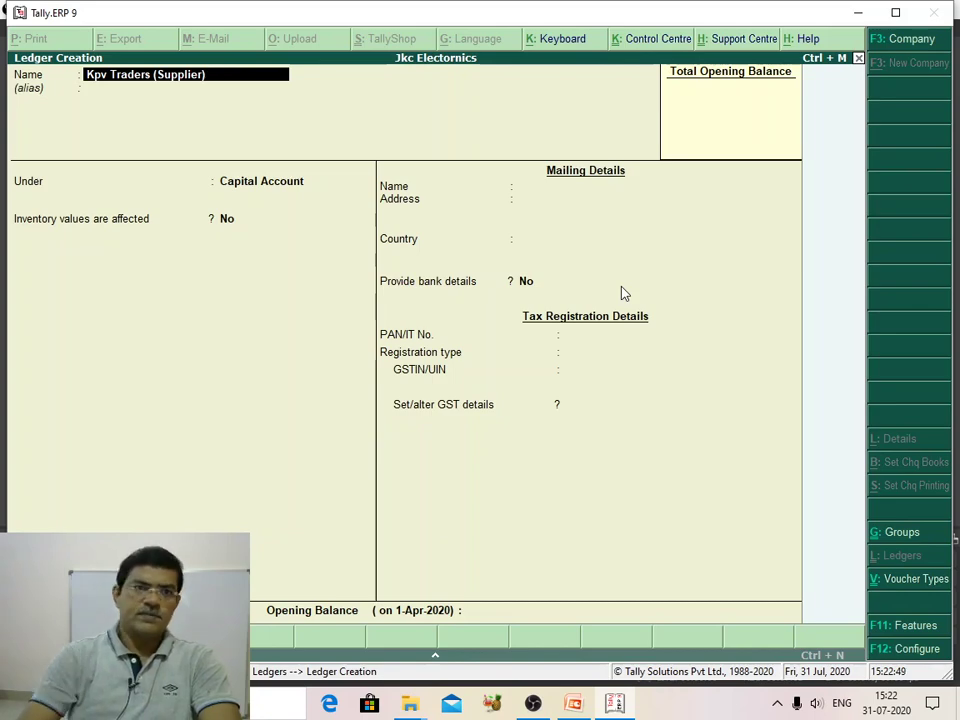
key("Return")
key("Return")
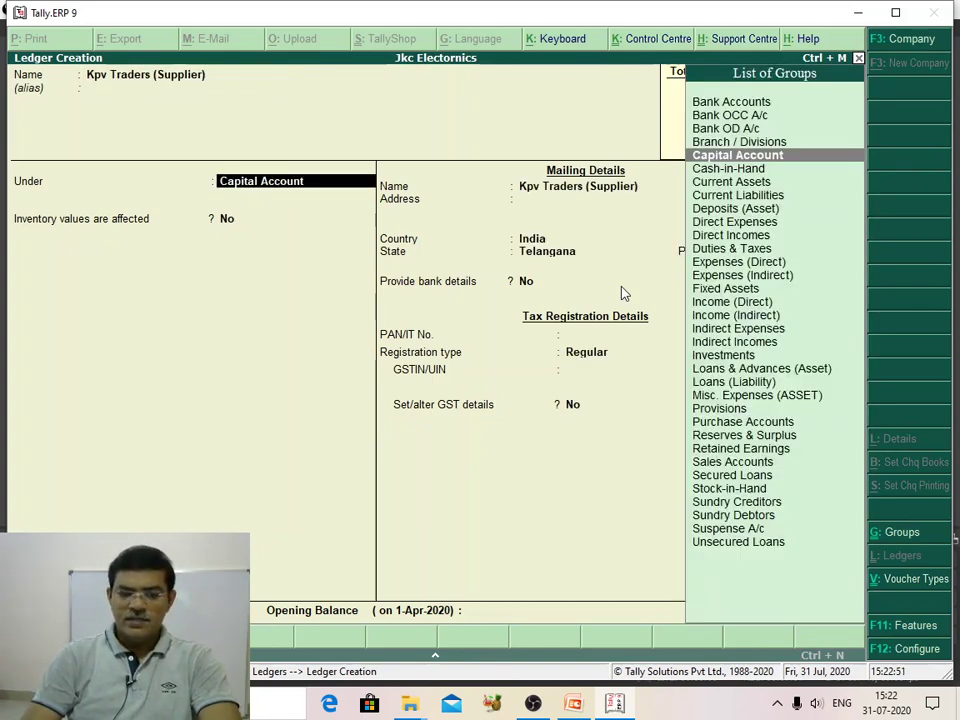
Step: Place the supplier ledger under Sundry Creditors and keep Maintain balances bill-by-bill set to Yes
type("S")
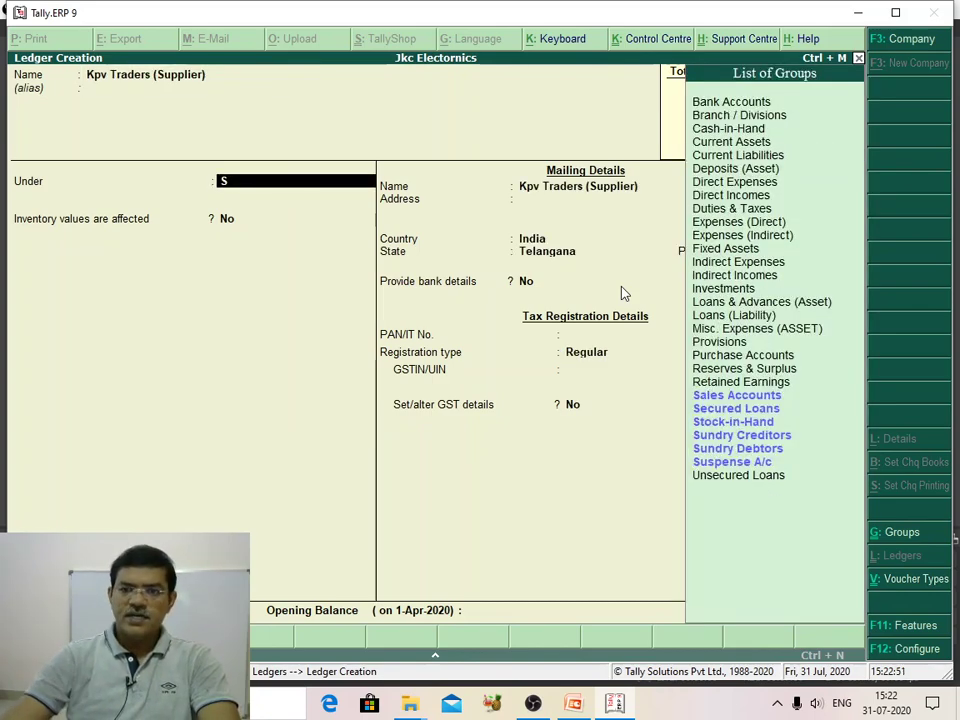
left_click(735, 436)
left_click(733, 437)
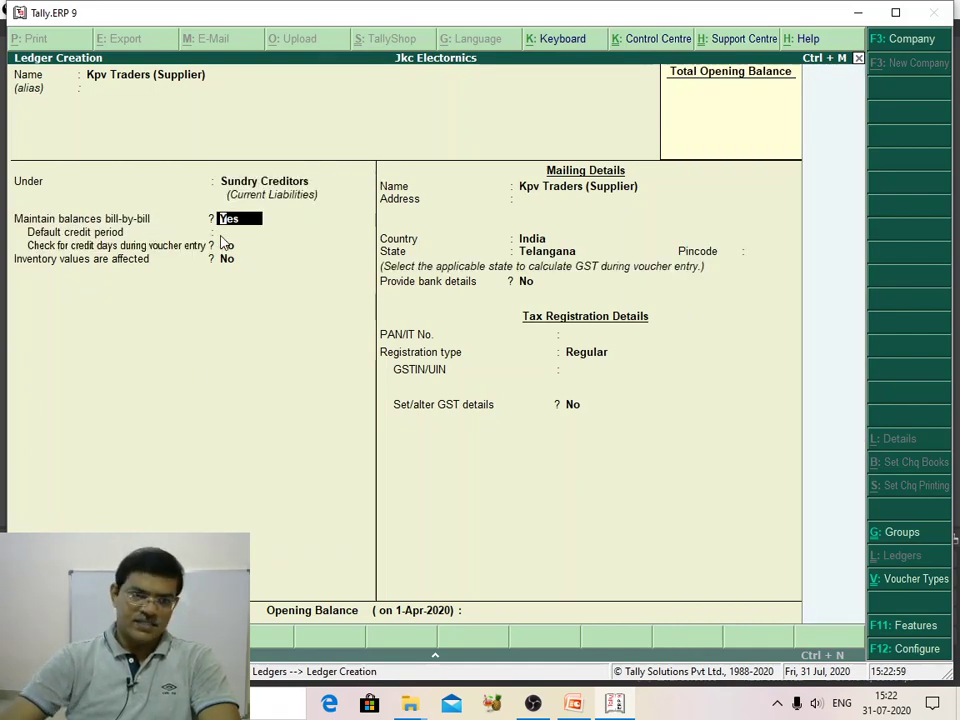
key("Return")
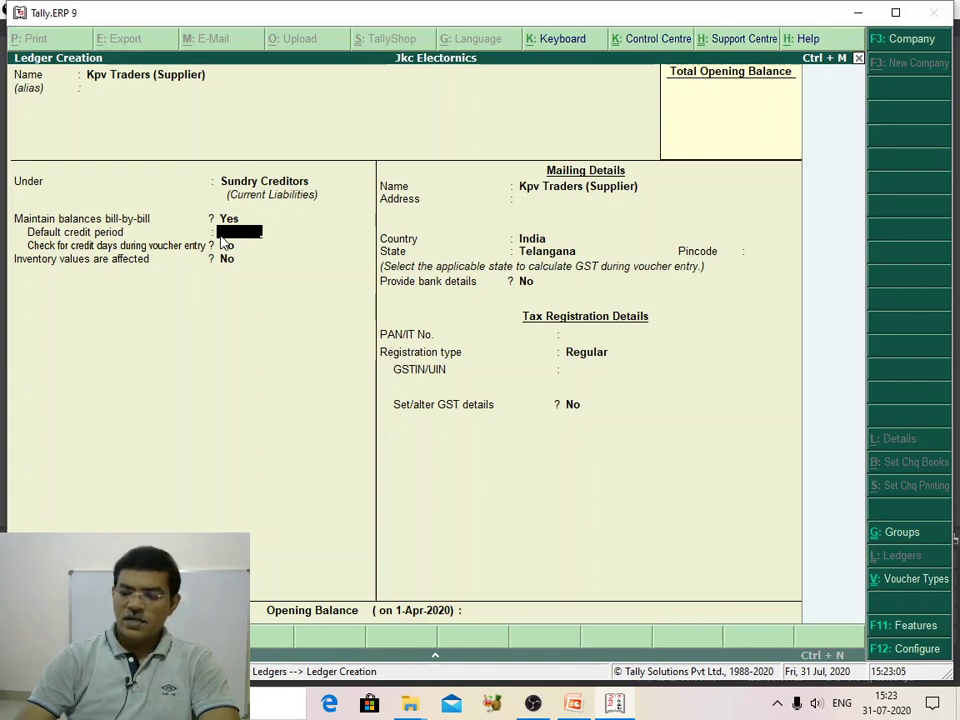
Step: Set the supplier ledger's default credit period to 30 days and enable checking for credit days during voucher entry
type("30")
key("Return")
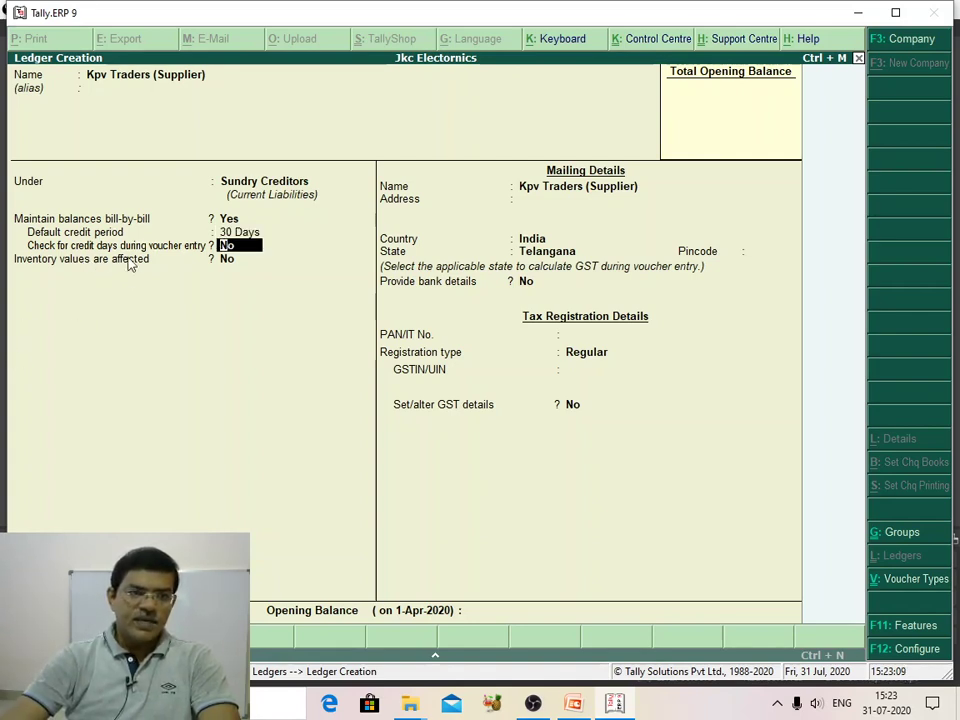
type("yes")
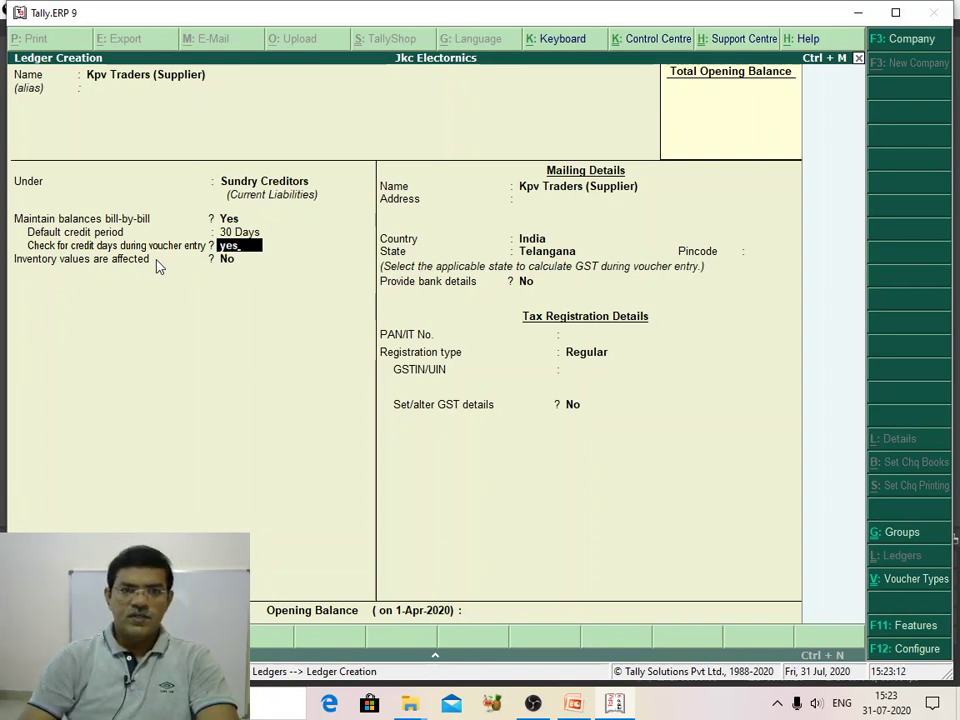
key("Return")
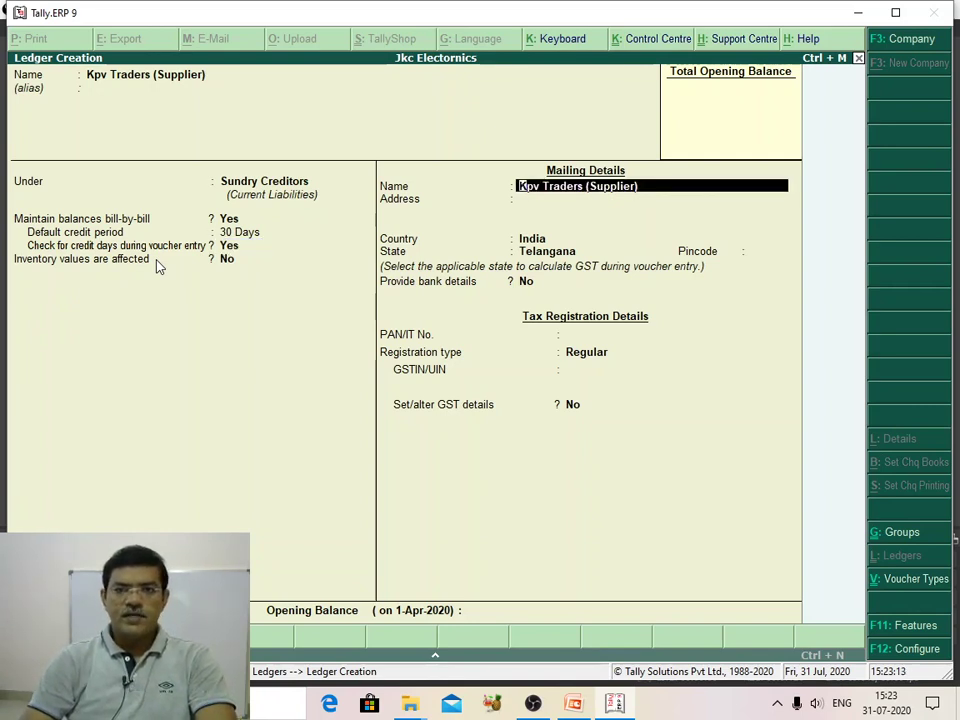
Step: Keep the default mailing and tax registration details, and save the Kpv Traders (Supplier) ledger
key("Return")
key("Return")
key("Return")
key("Return")
key("Return")
key("Return")
key("Return")
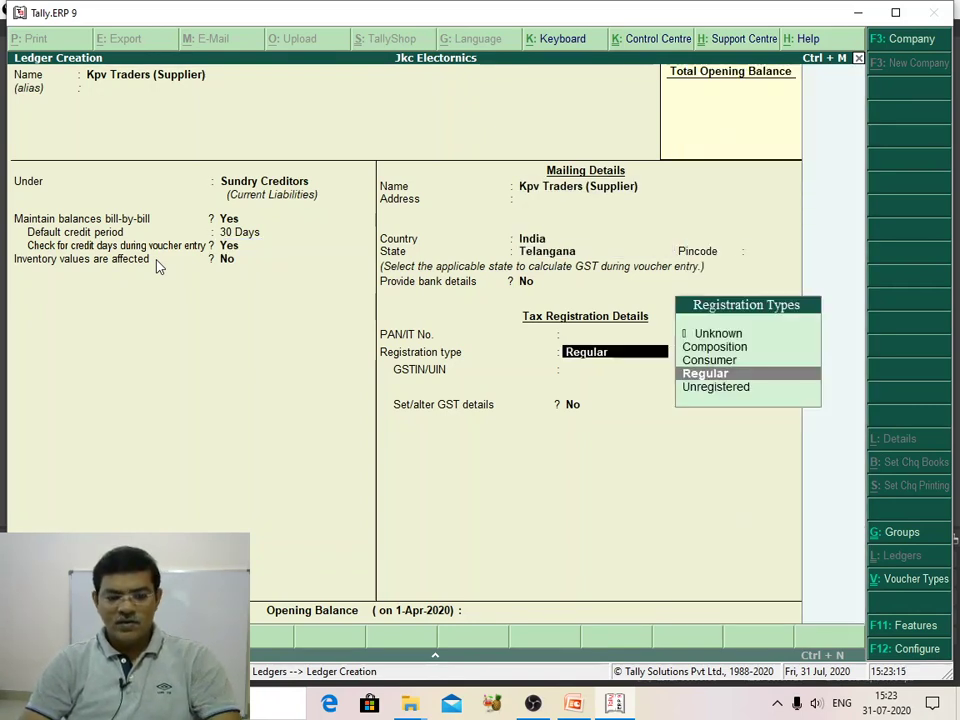
key("ctrl+a")
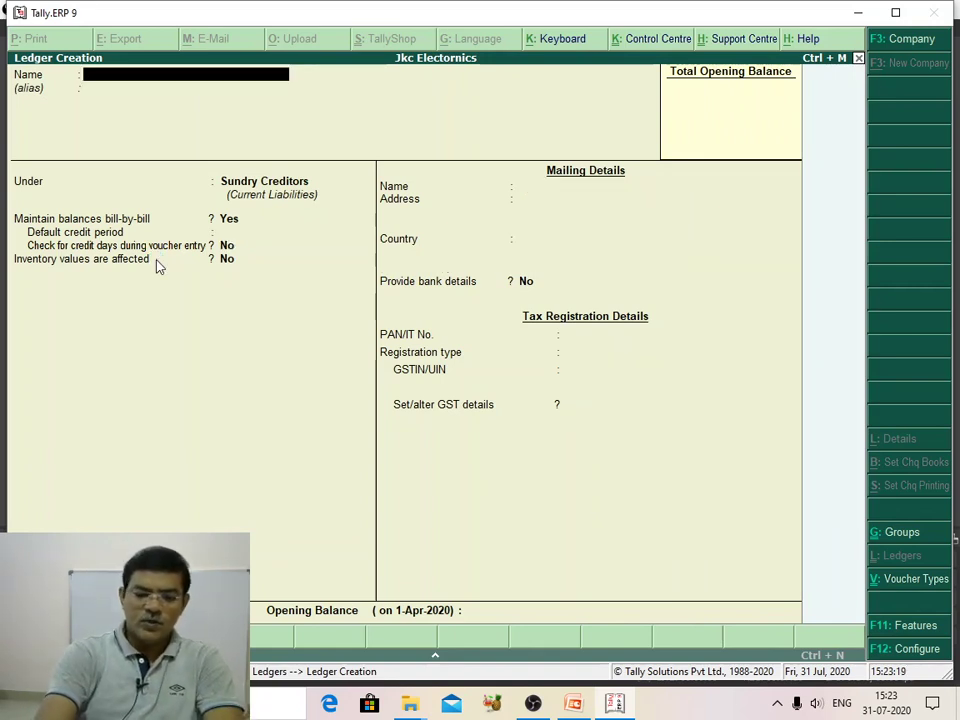
Step: Name the new ledger Purcahse Account with no alias and place it under Purchase Accounts
type("Purc")
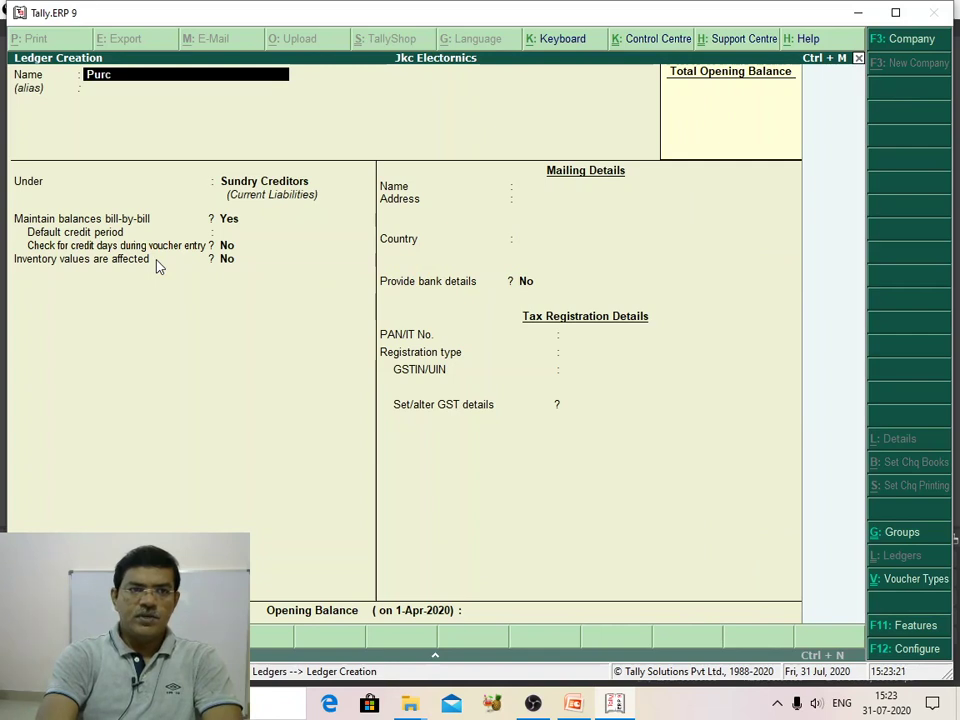
type("ahsea Account")
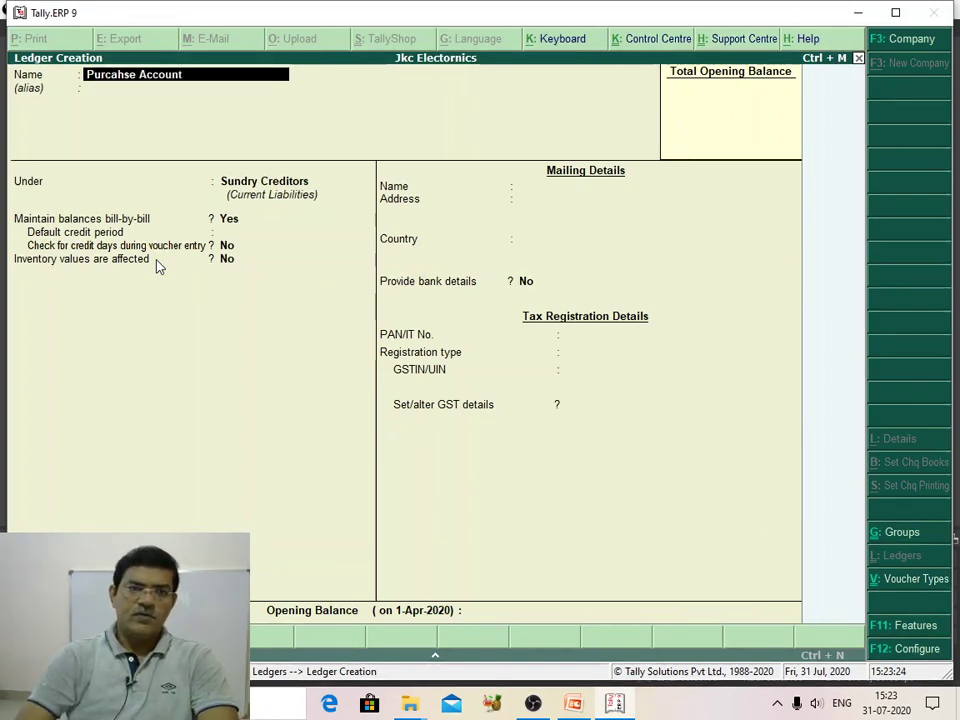
key("Return")
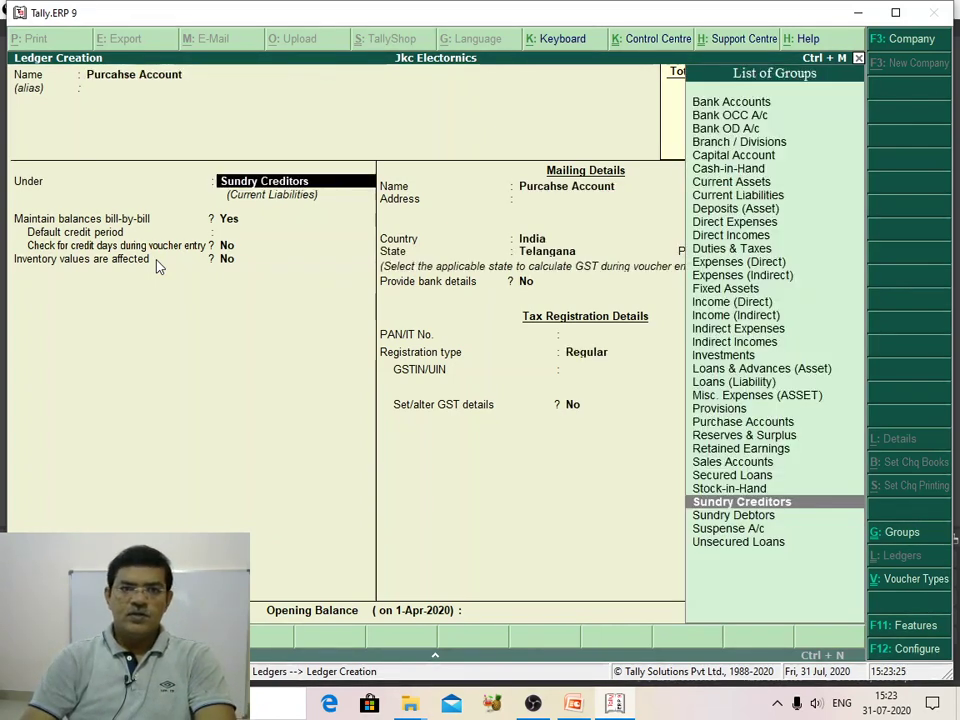
type("S")
key("BackSpace")
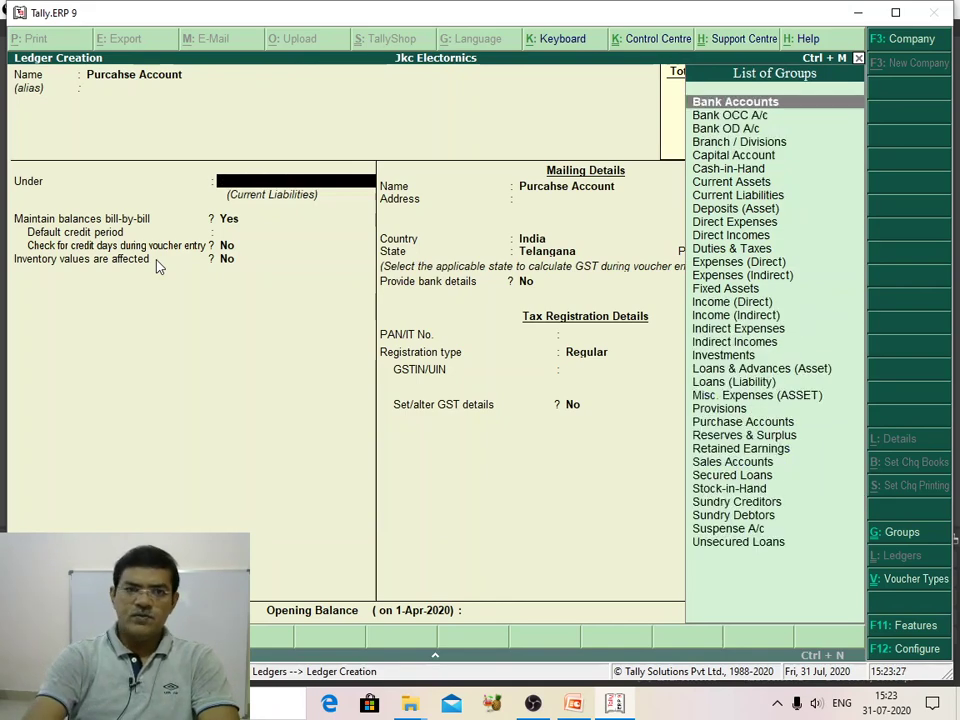
type("Purchase Accounts")
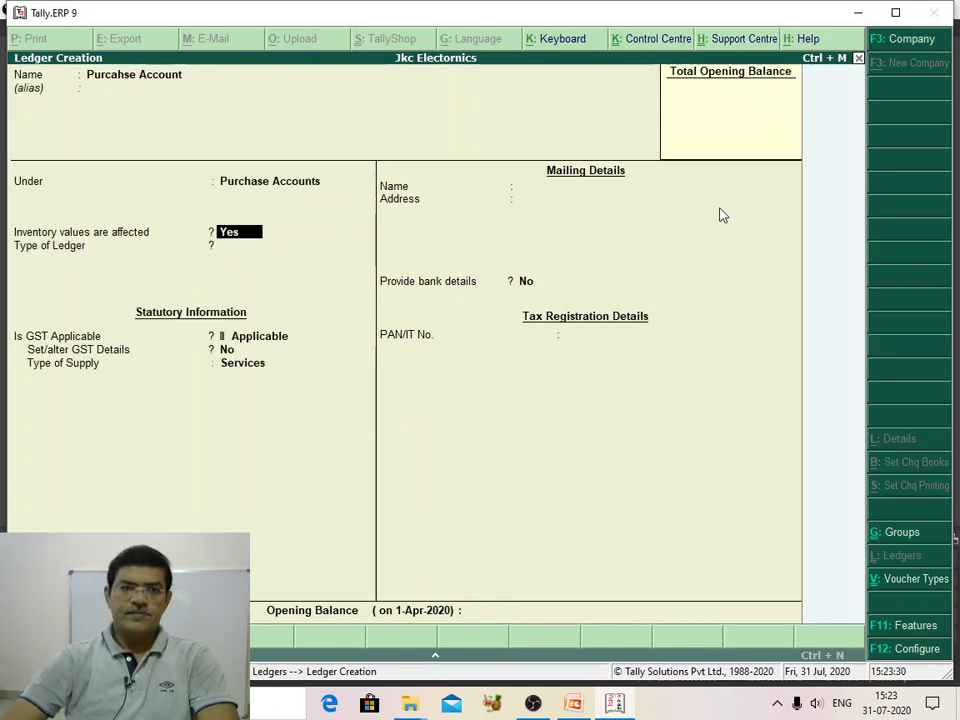
left_click(721, 211)
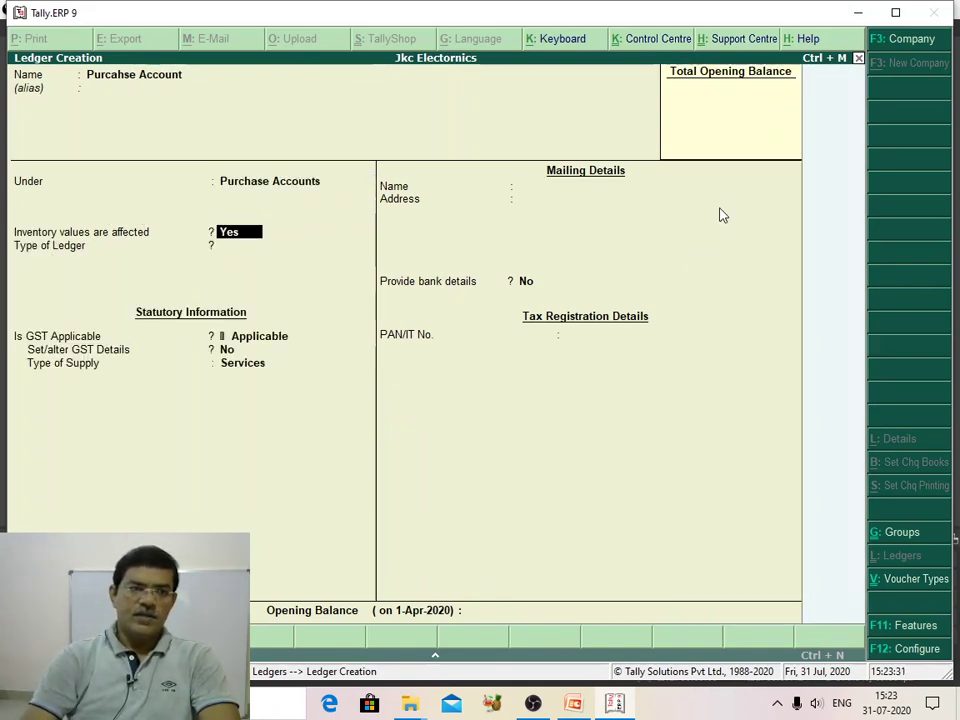
Step: Keep Inventory values are affected at Yes, set Type of Ledger to Not Applicable, keep the GST defaults, and save the purchase ledger
key("Return")
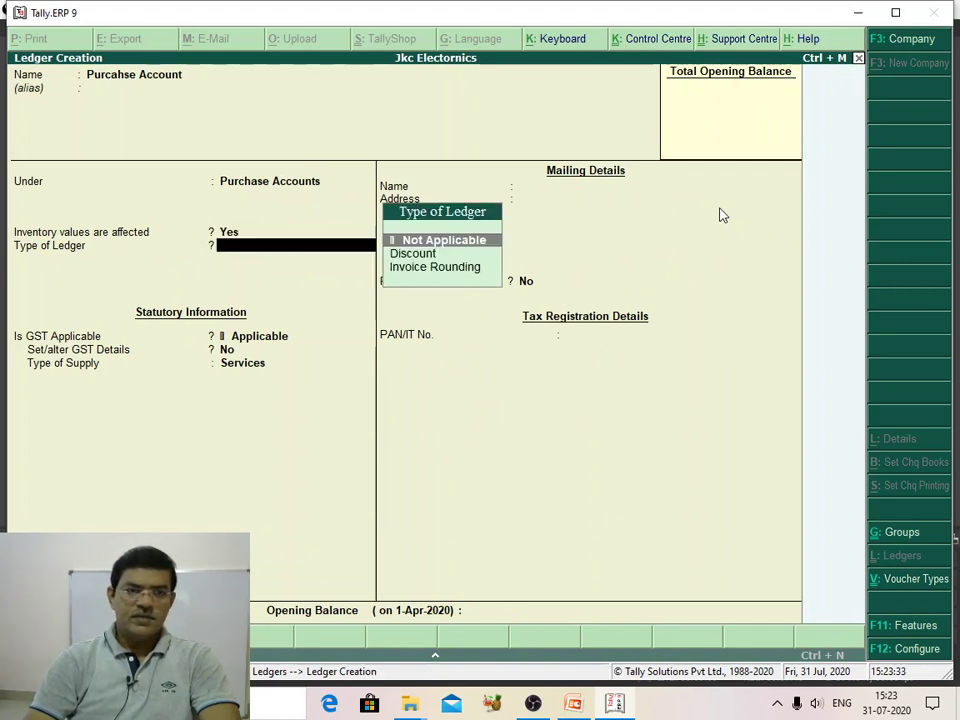
key("Return")
key("Return")
key("Return")
key("Return")
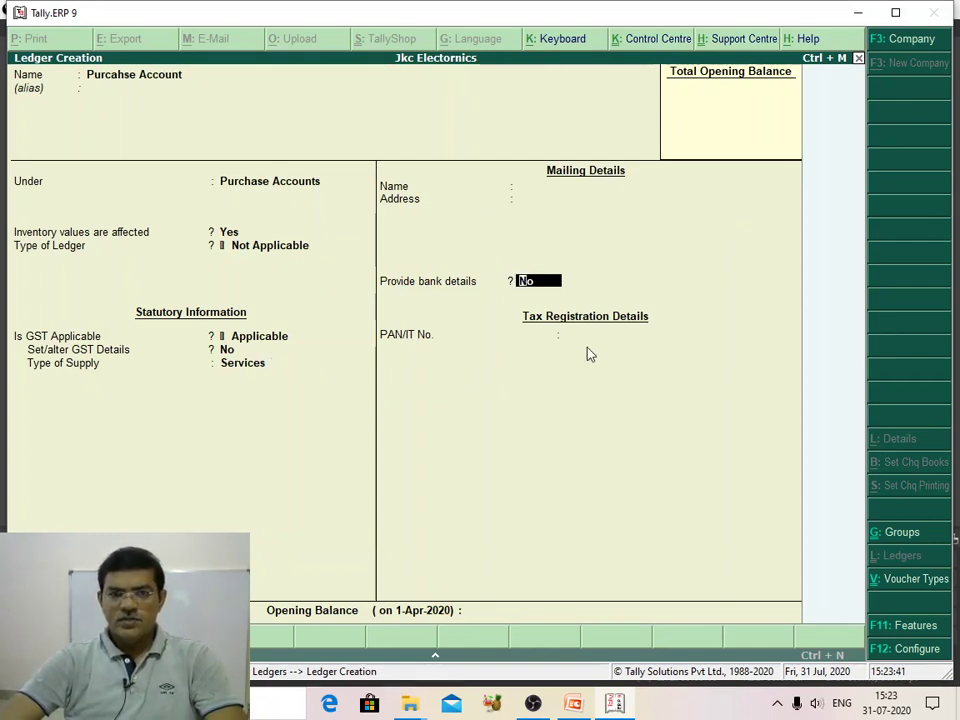
key("ctrl+a")
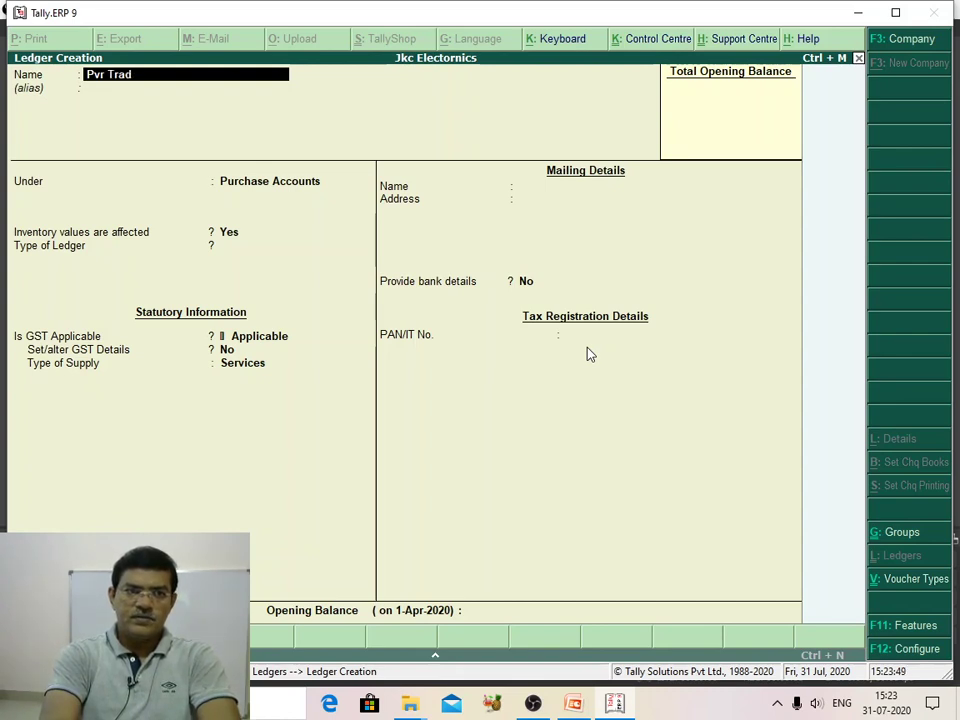
type("e")
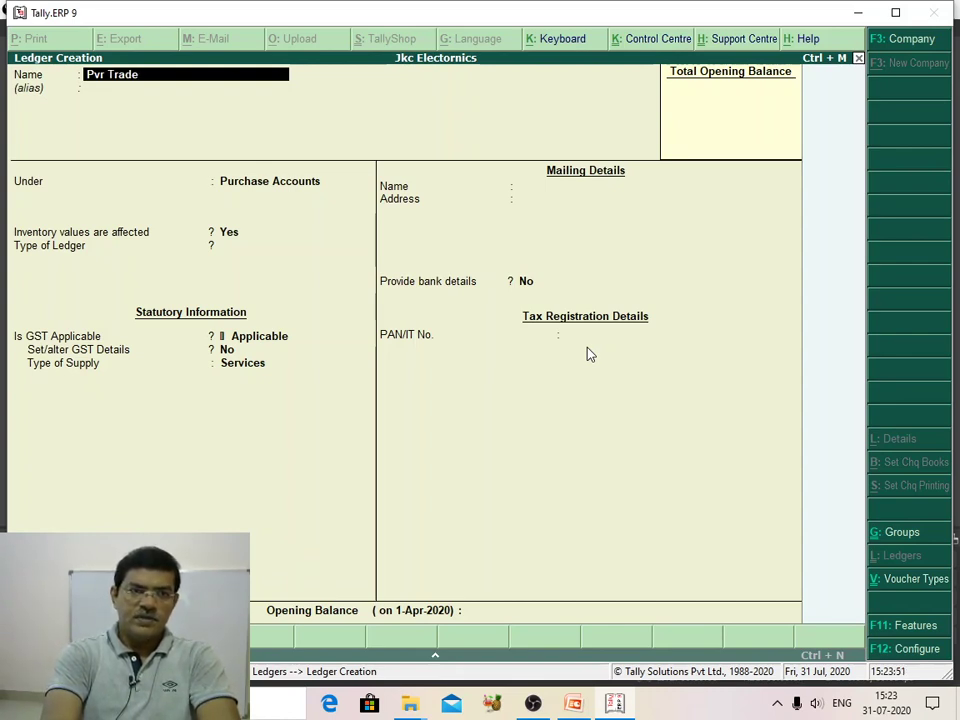
type("rsrs")
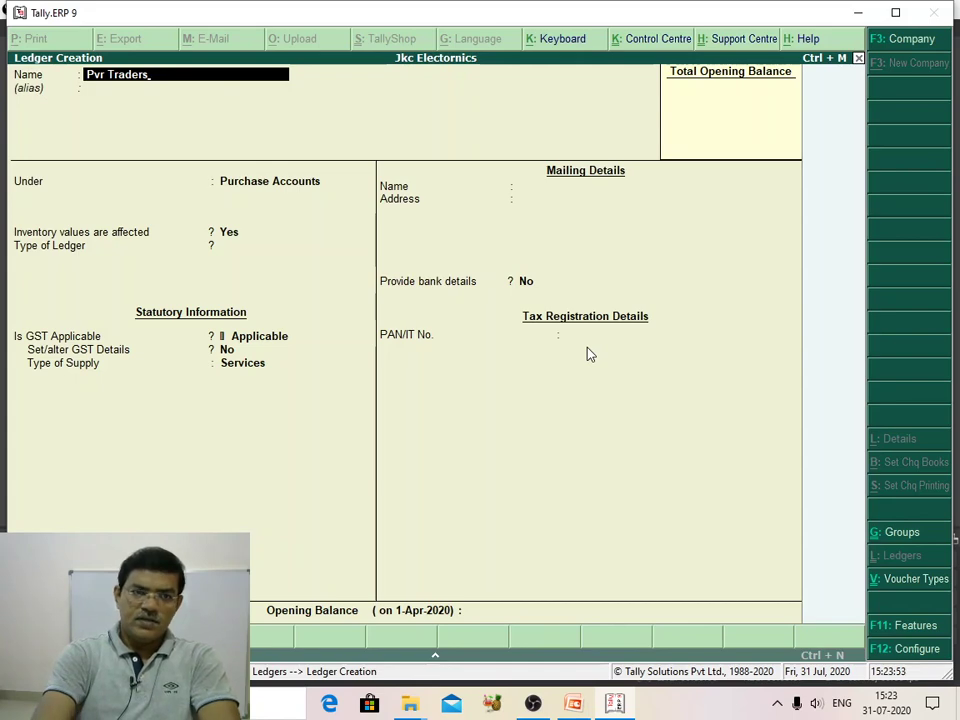
key("Return")
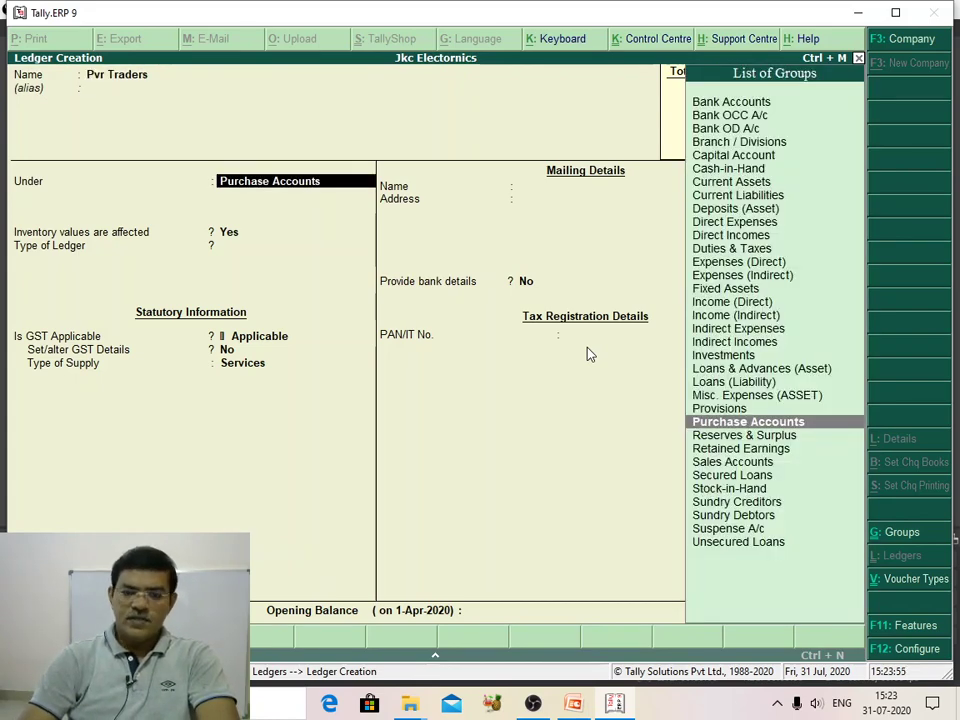
type("S")
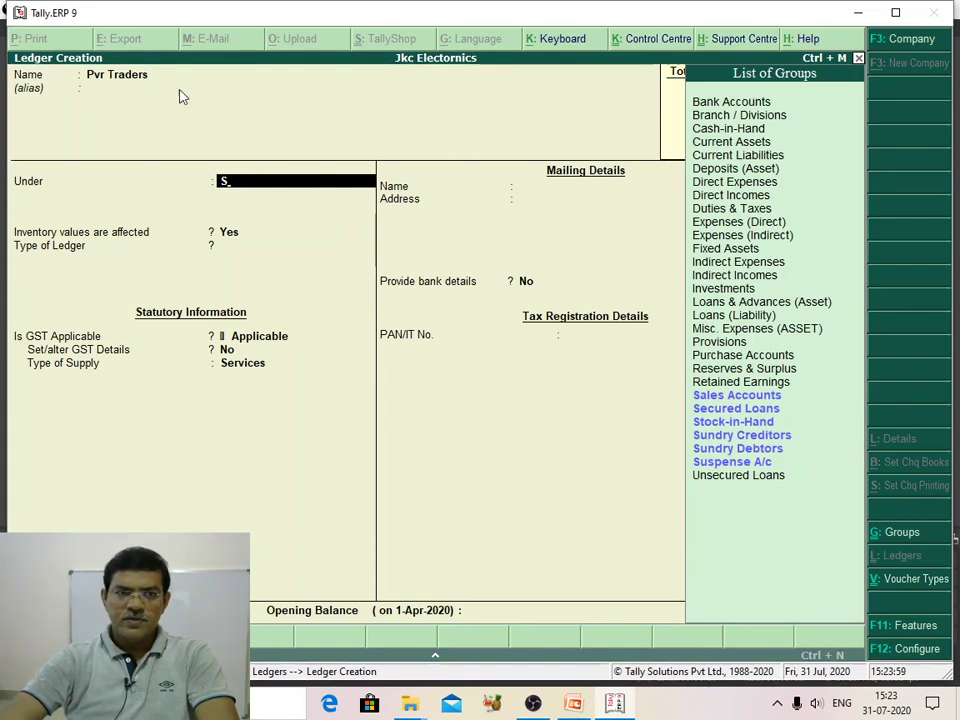
type("c")
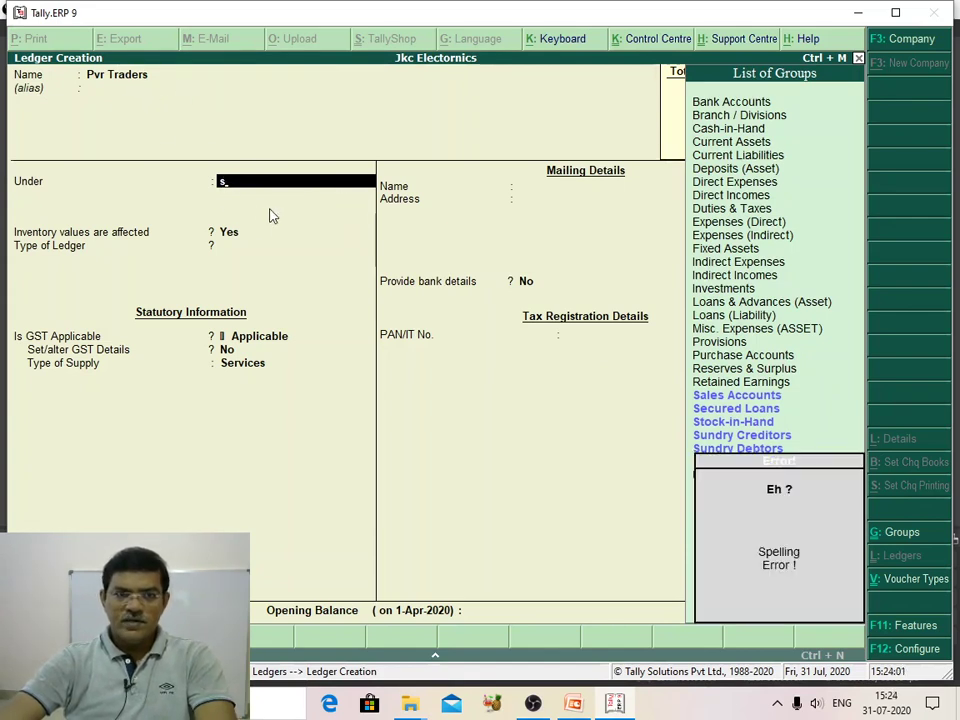
key("BackSpace")
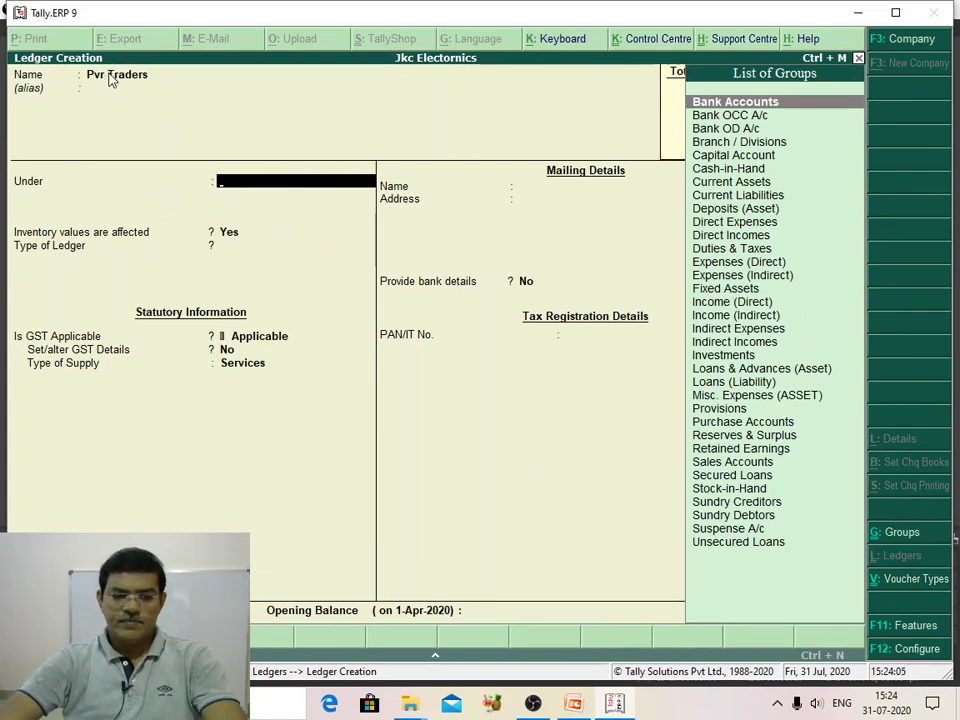
key("Escape")
key("Escape")
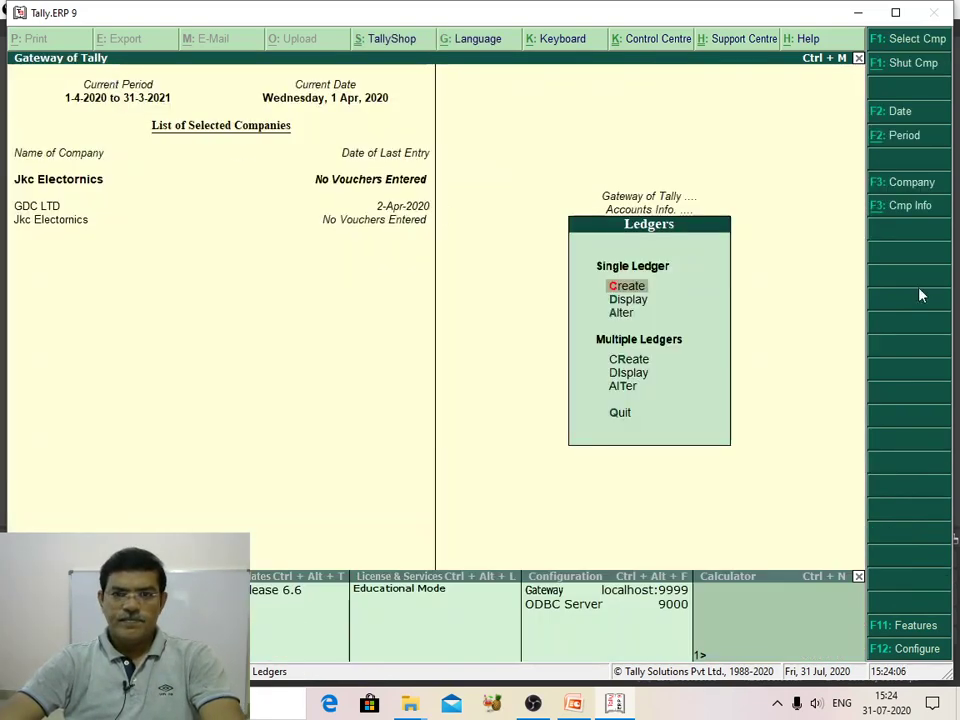
Step: Start a new single ledger named PVR Traders (Customers)
left_click(620, 286)
type("P")
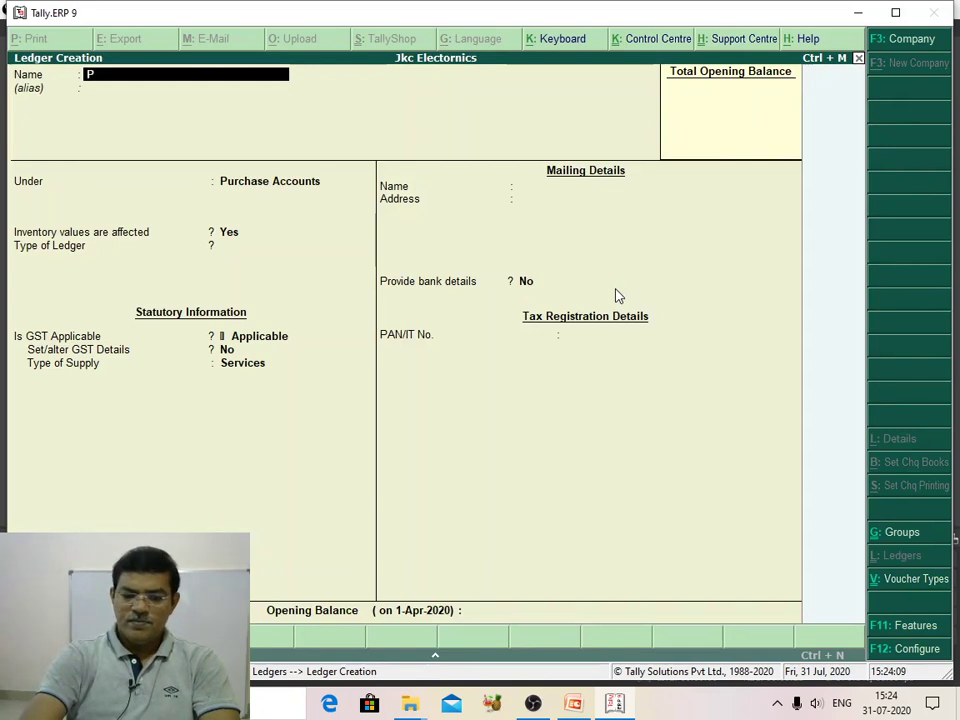
type("VR T")
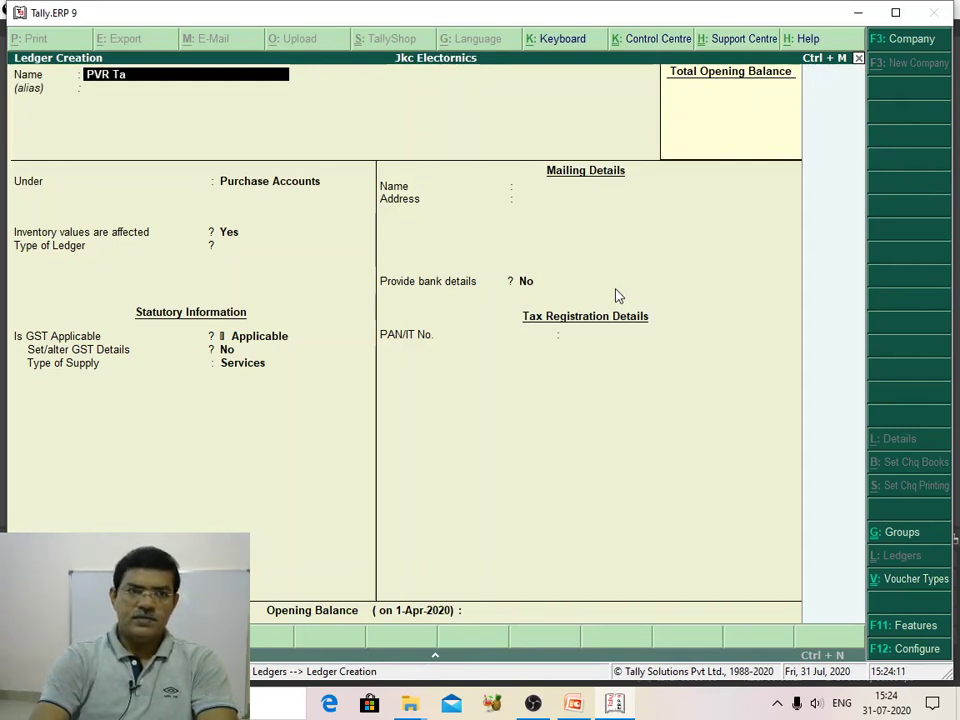
type("raders")
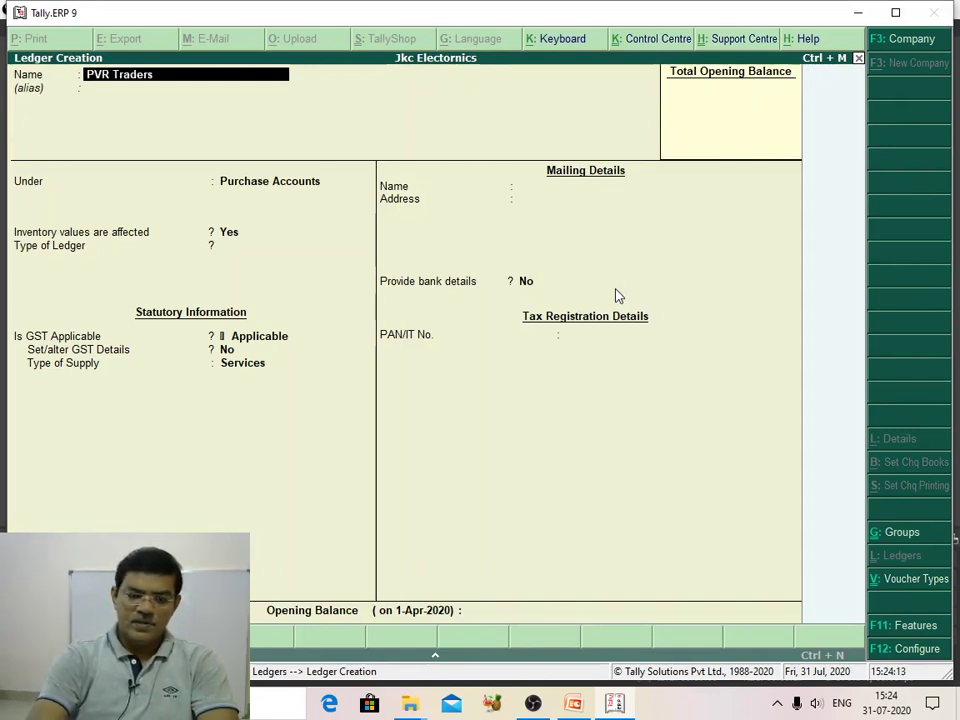
type(" Cusm")
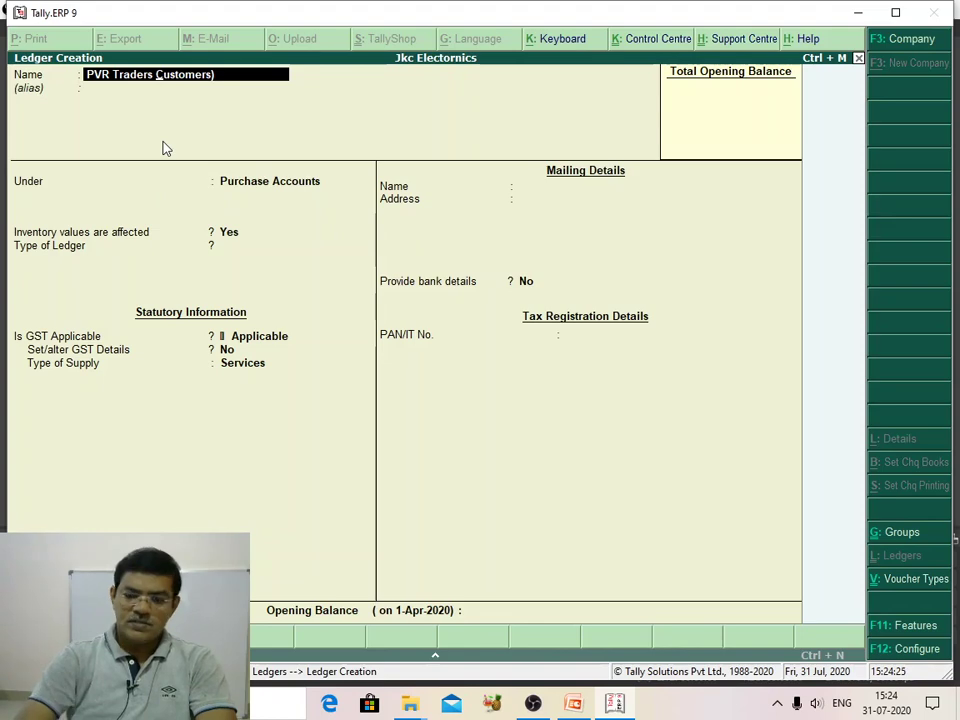
type("(")
key("Return")
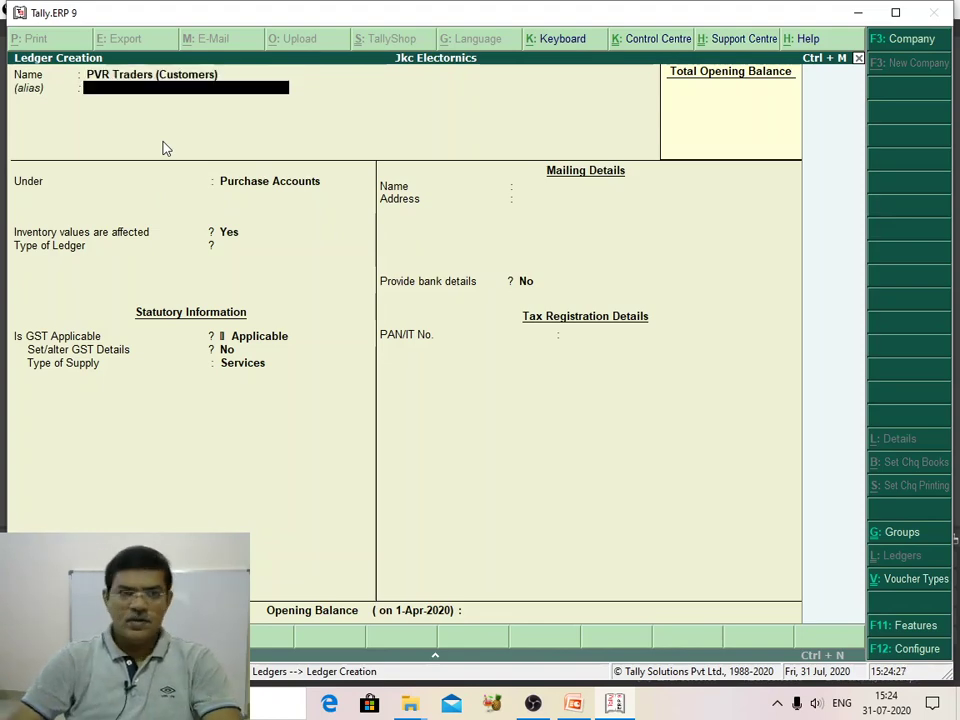
Step: Leave the customer ledger's alias blank and place it under Sundry Debtors
key("Return")
type("S")
key("Down")
key("Down")
key("Down")
key("Down")
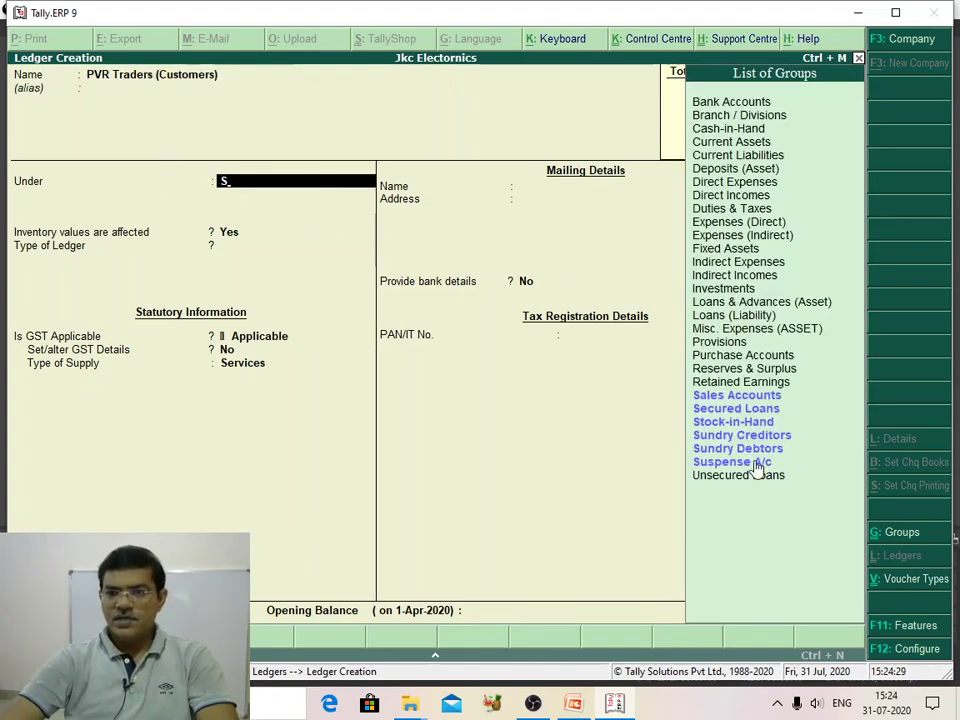
key("Return")
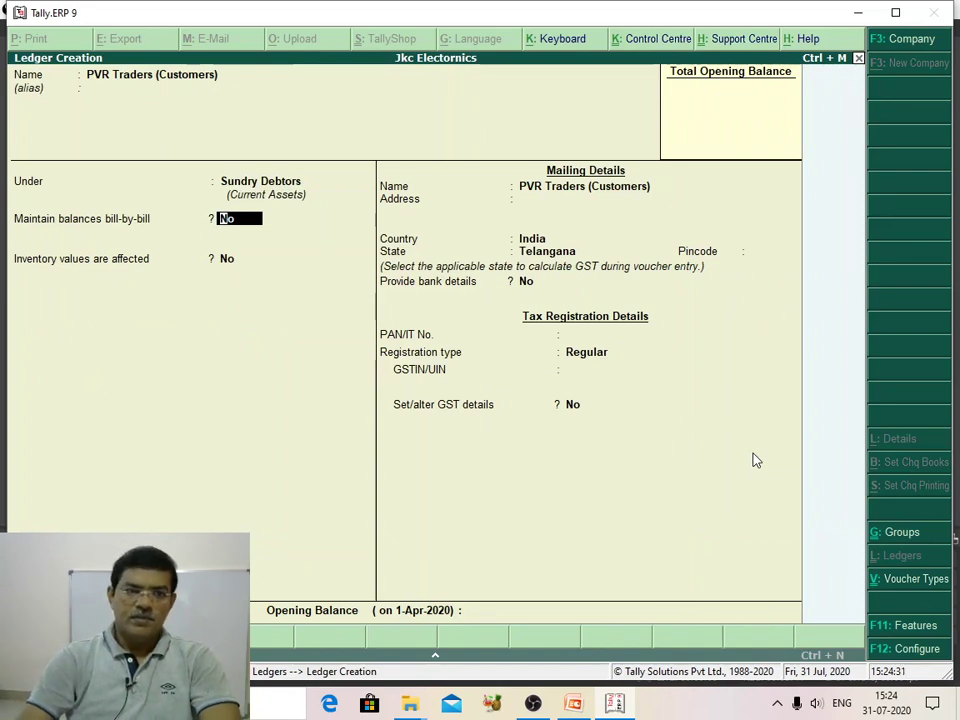
Step: Maintain the customer's balances bill-by-bill with a default credit period of 45 days and credit days checked during voucher entry
type("yes")
key("Return")
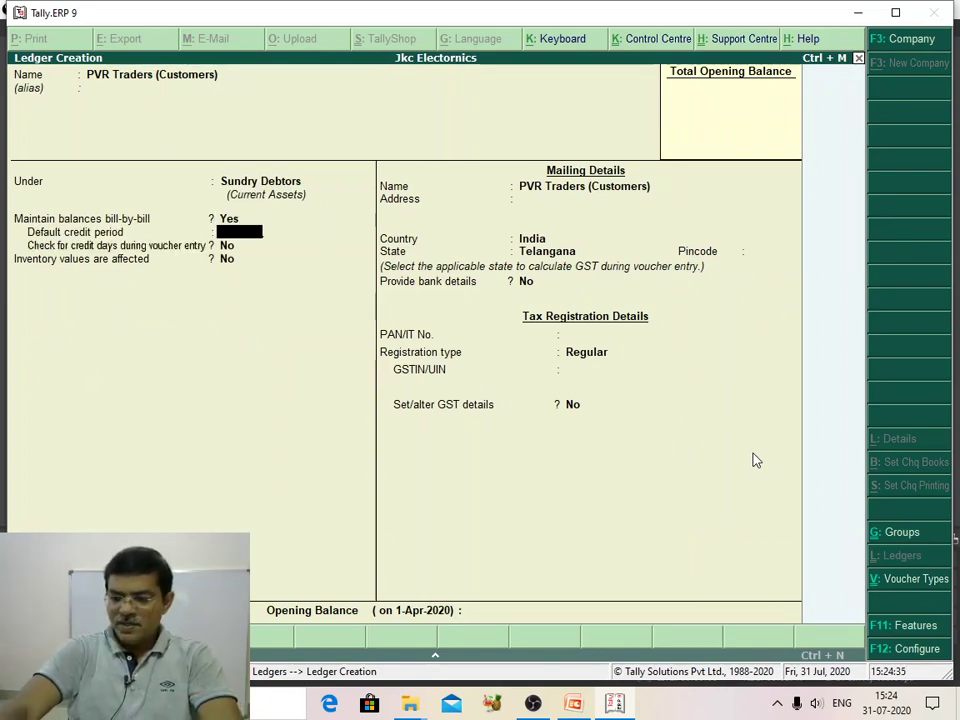
type("45")
key("Return")
type("ye")
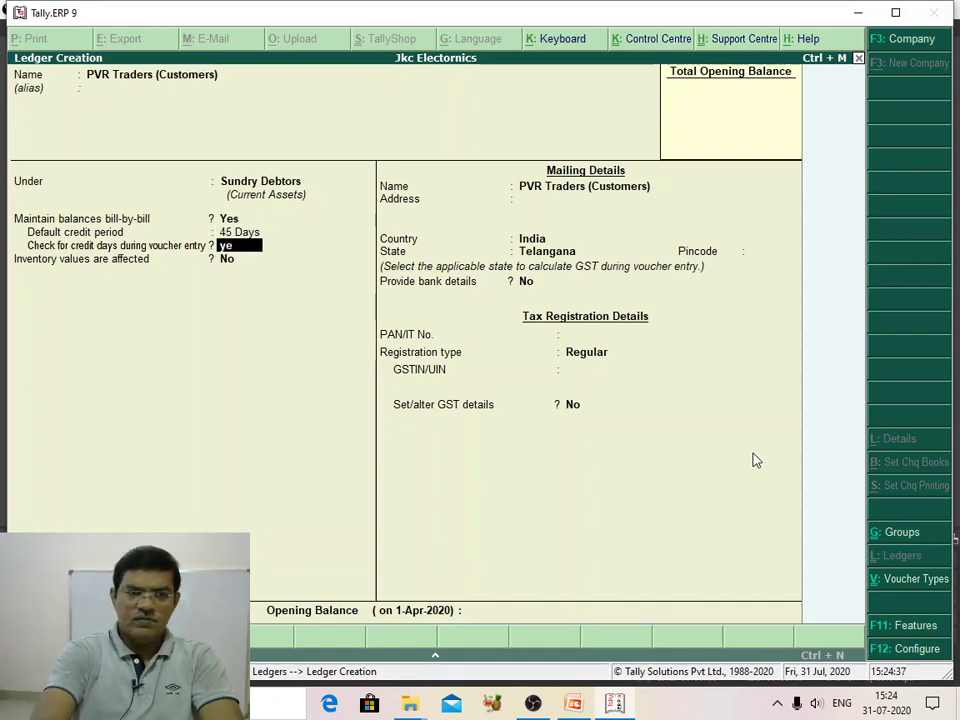
type("s")
key("Return")
Step: Keep the default mailing details and save the PVR Traders (Customers) ledger
key("Return")
key("Return")
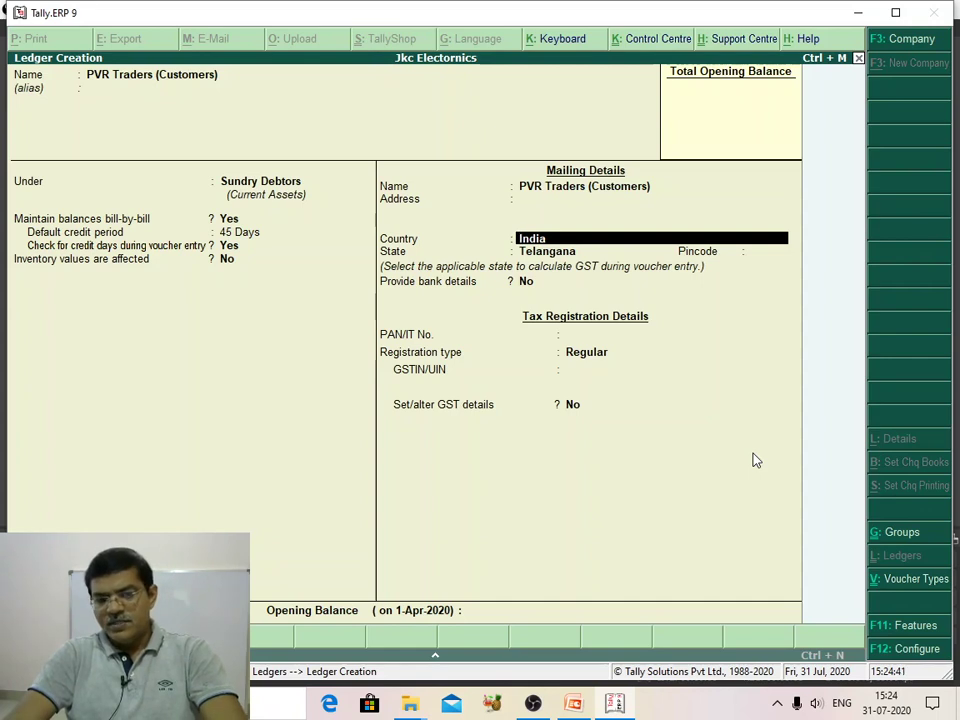
key("ctrl+a")
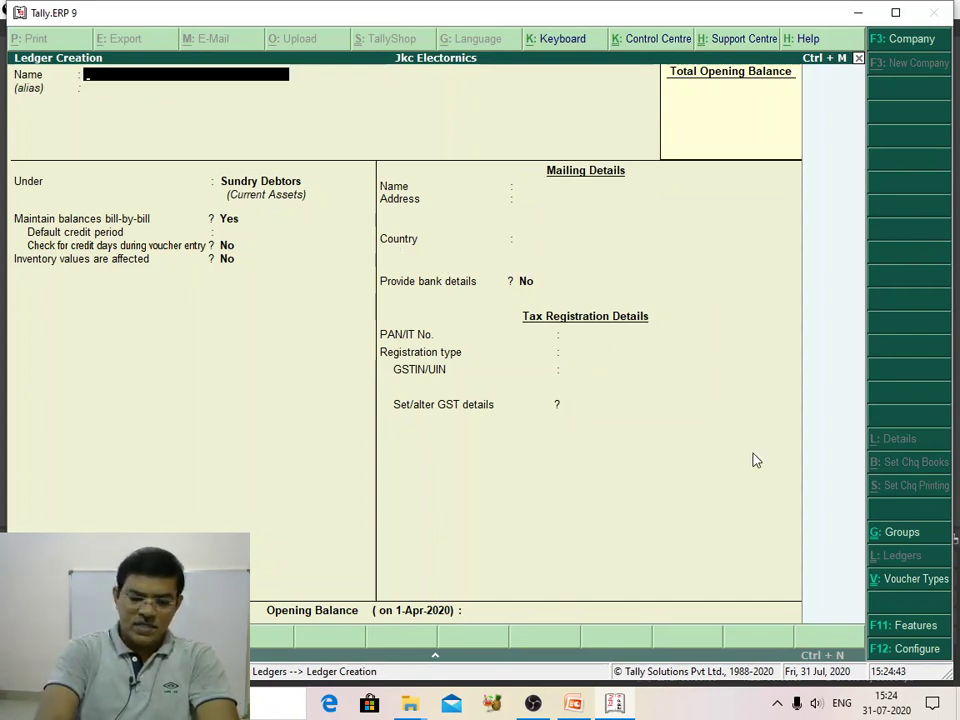
Step: Create the Sales Account ledger under the Sales Accounts group, keep its remaining defaults, save it and leave ledger creation
type("Sales a")
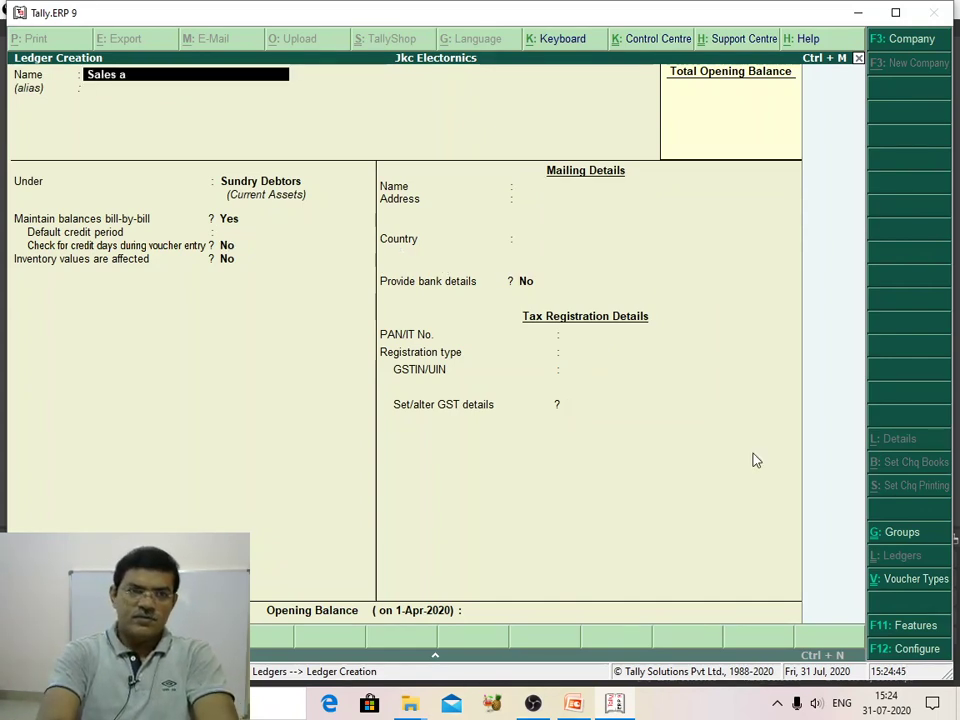
type("ccount")
key("Return")
key("Return")
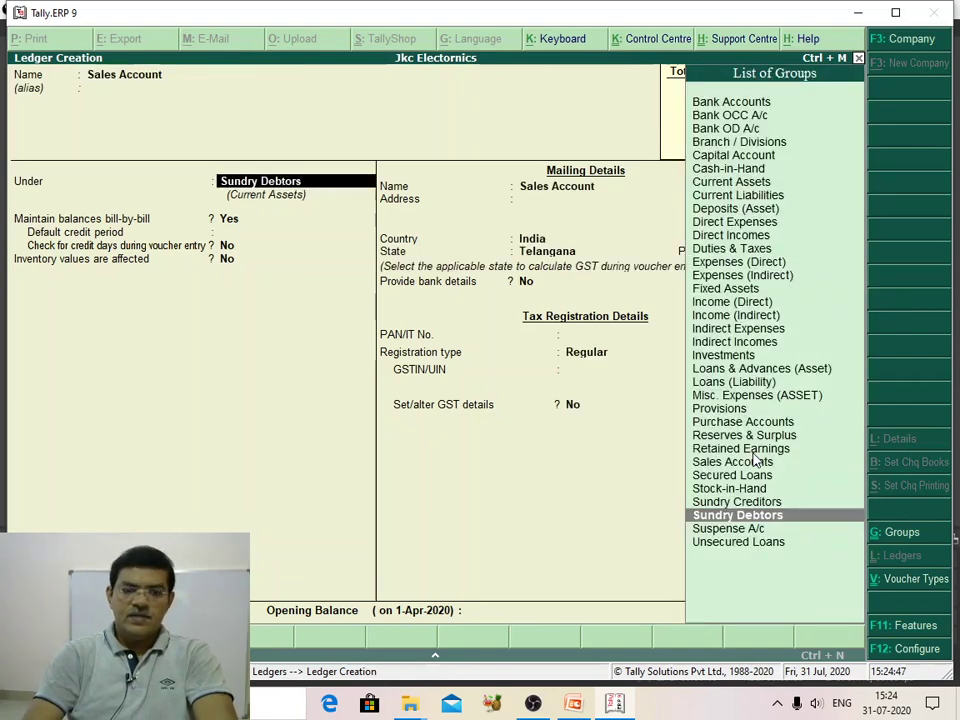
type("S")
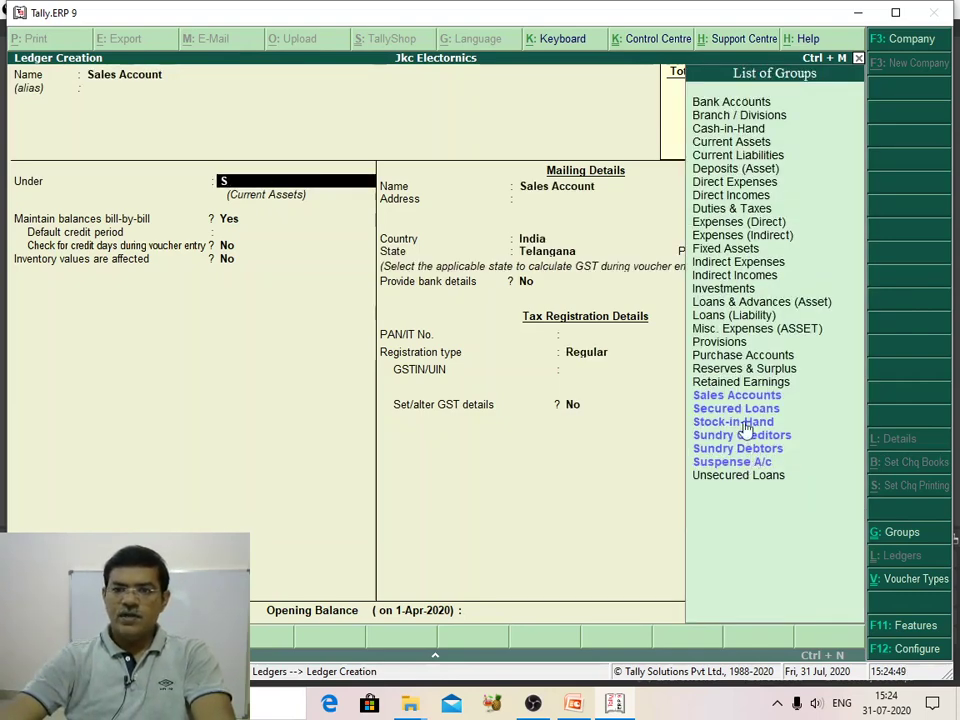
left_click(742, 396)
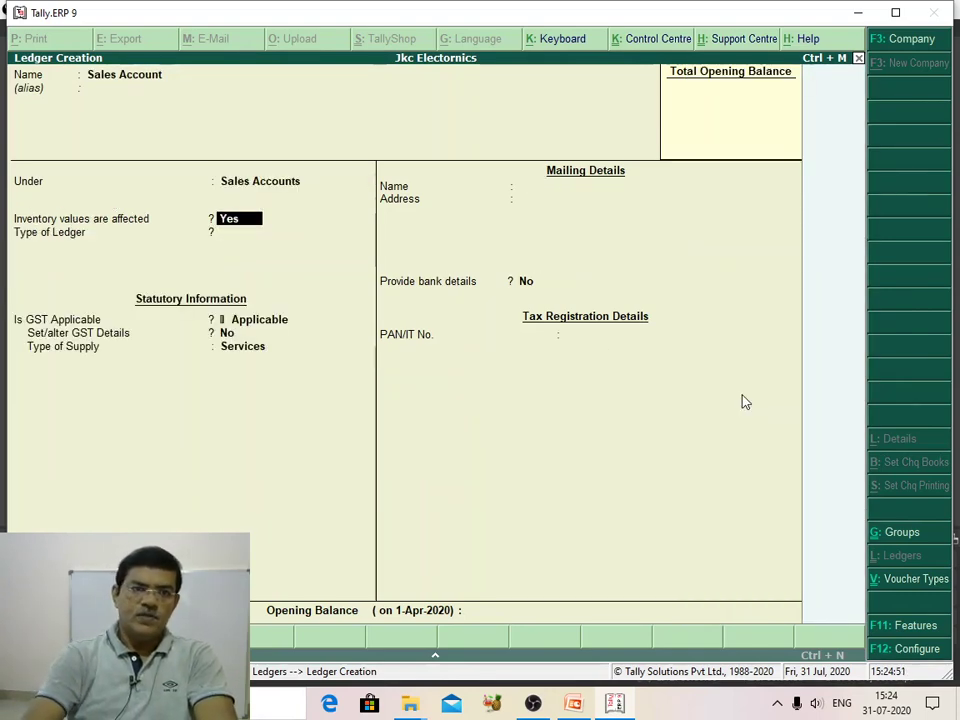
key("ctrl+a")
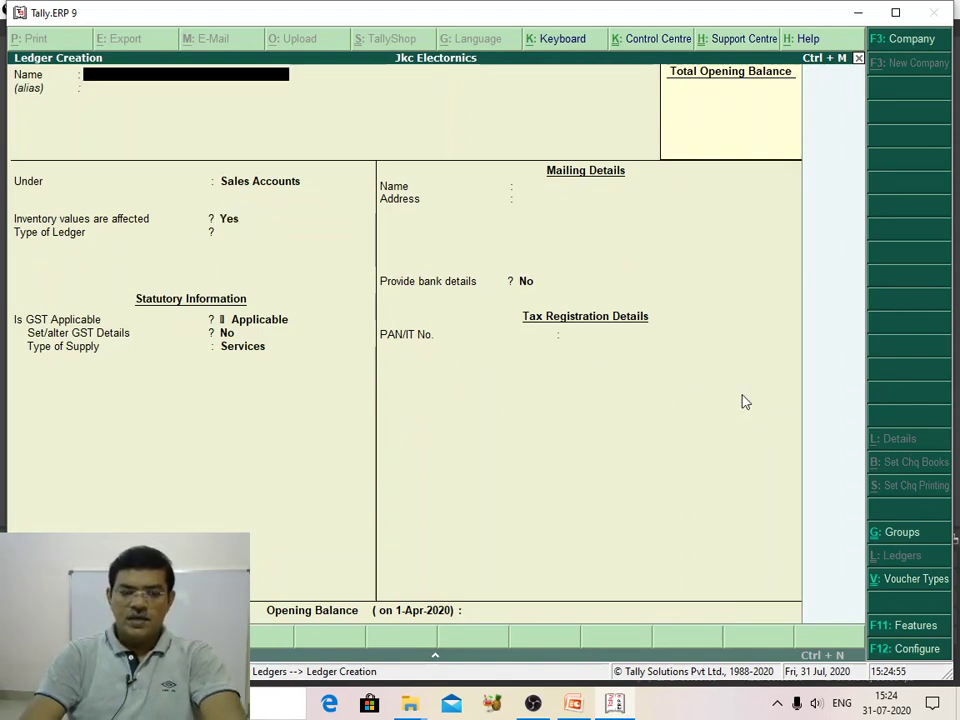
key("Escape")
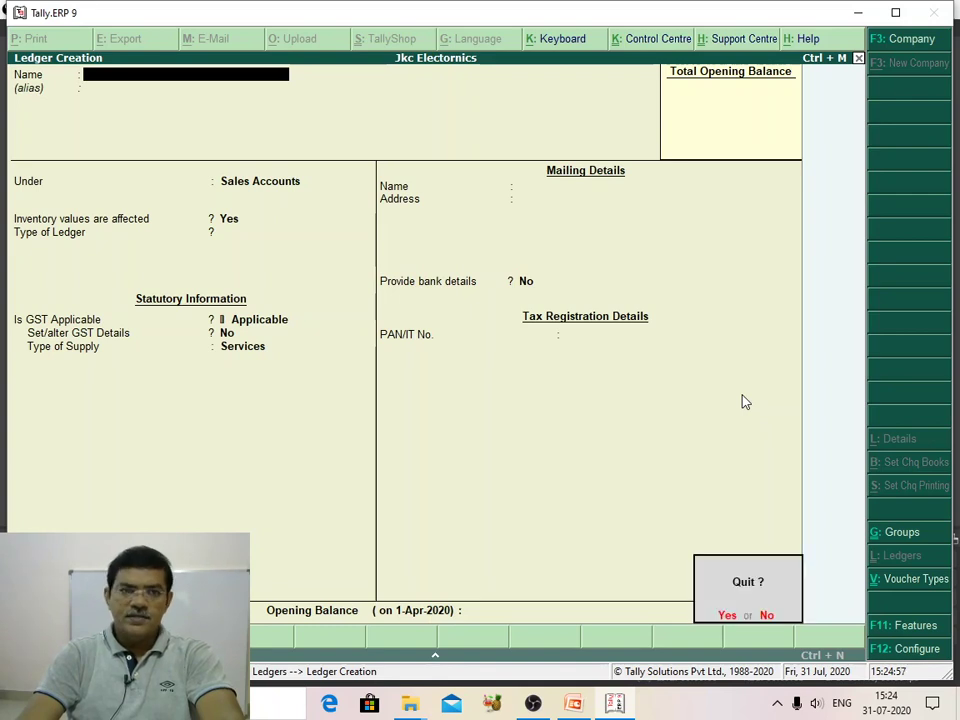
key("y")
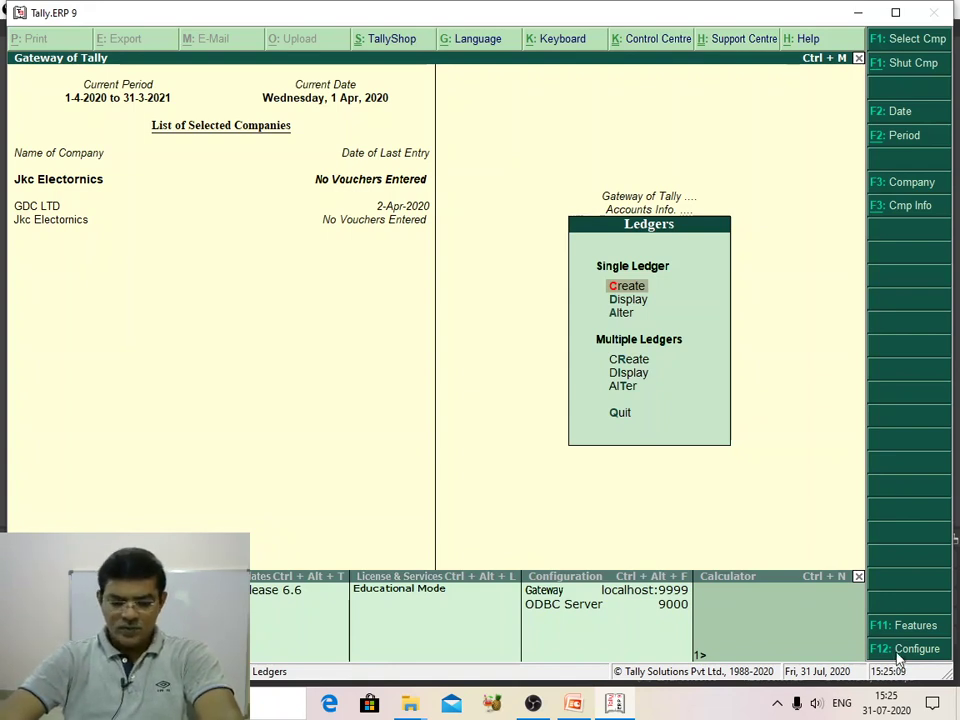
Step: Review the accounting features of Jkc Electornics and return to the company features list without changing any
left_click(915, 625)
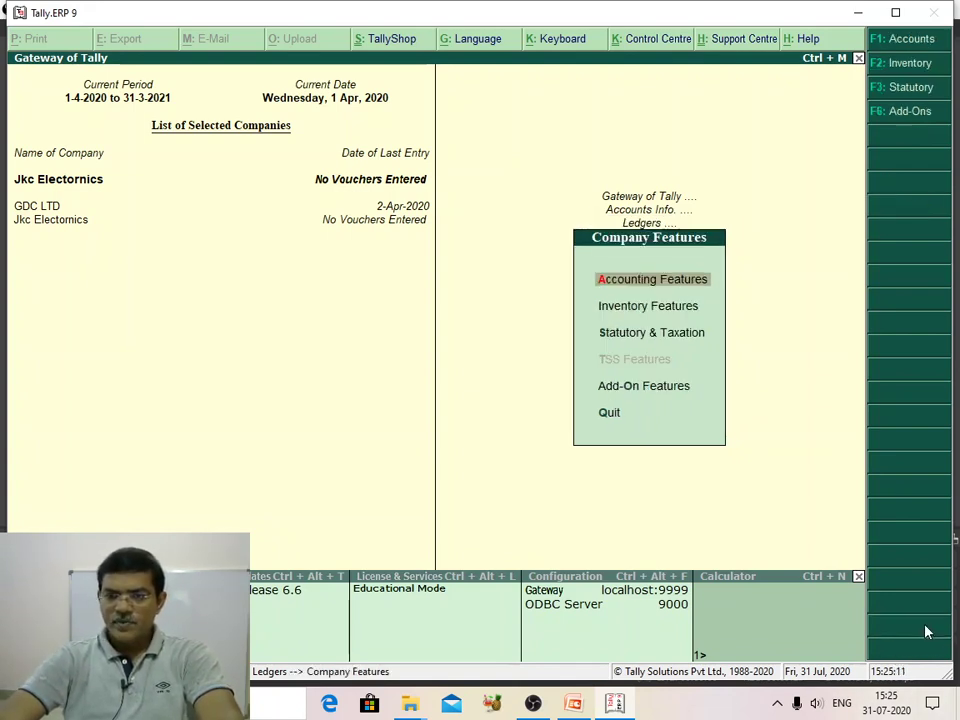
left_click(660, 287)
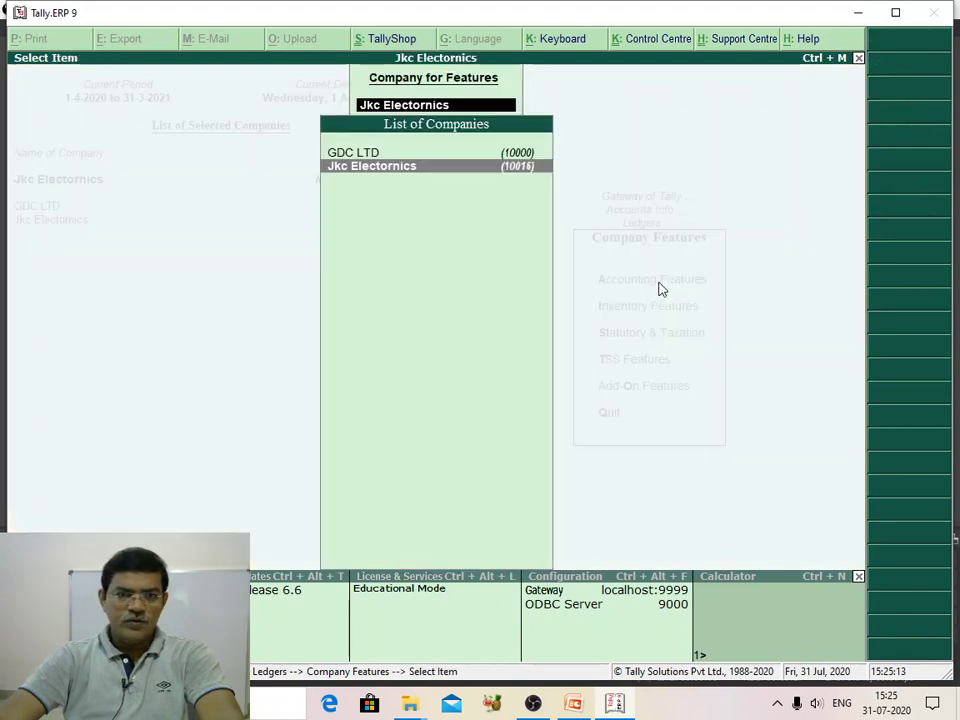
left_click(445, 167)
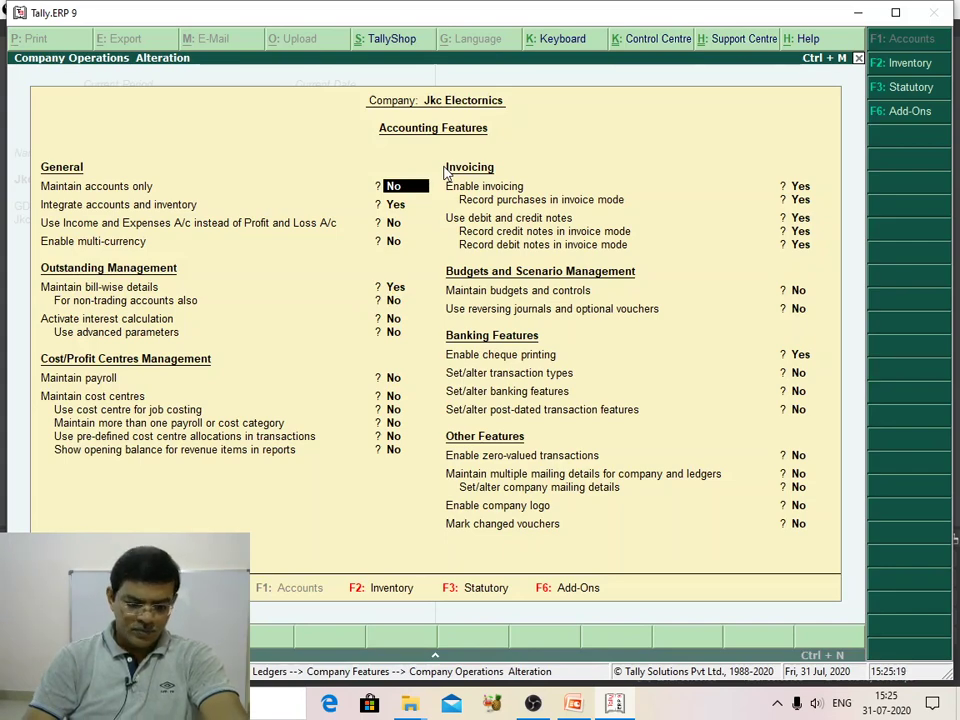
key("Escape")
key("Return")
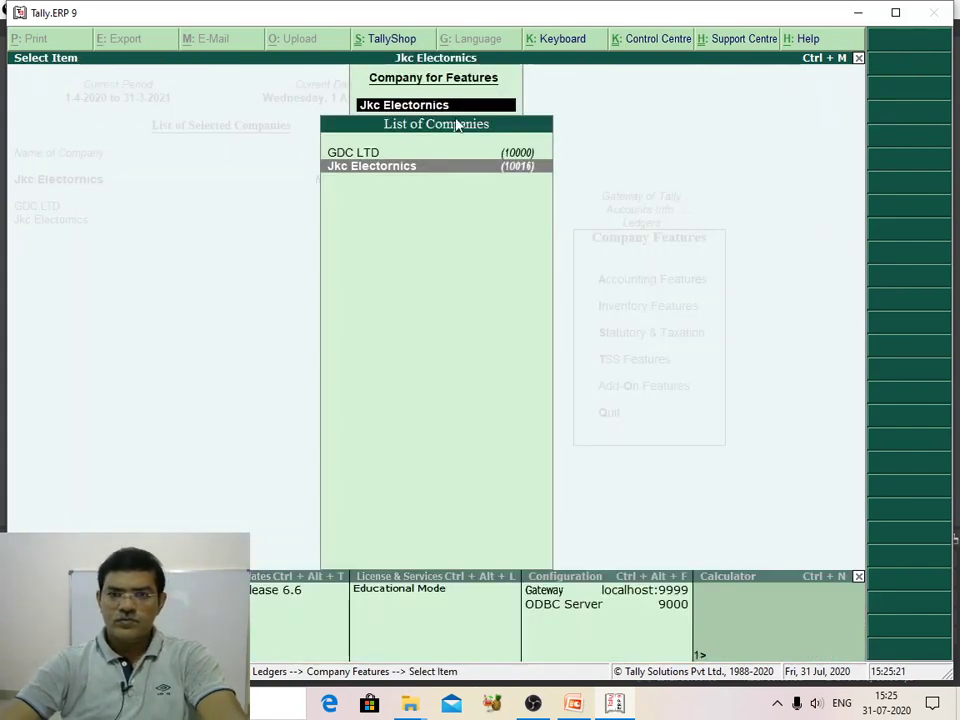
key("Return")
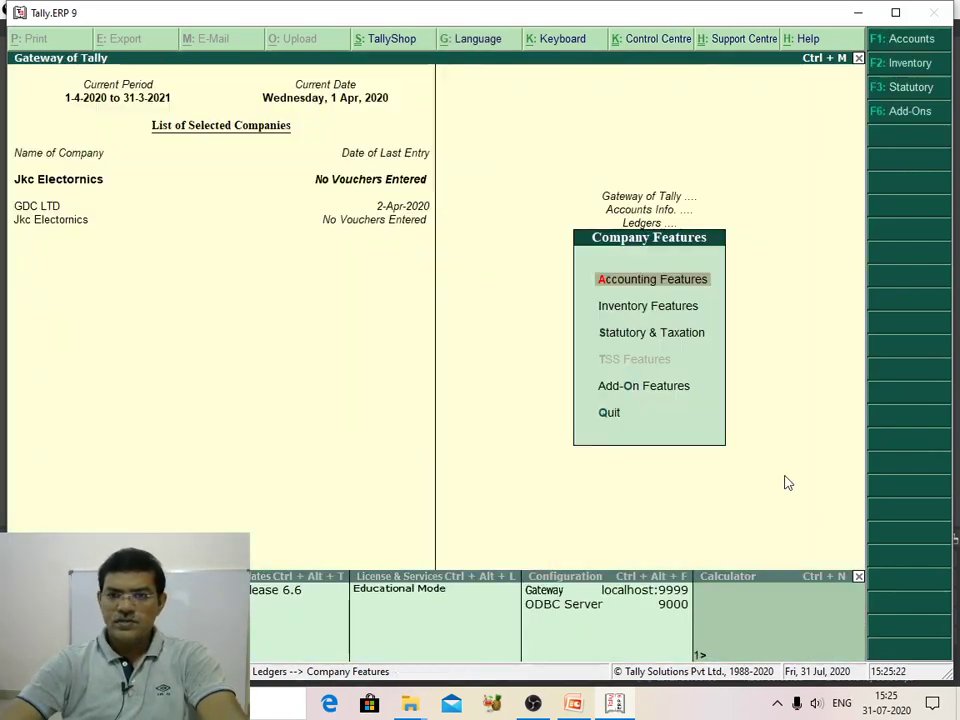
Step: In the inventory features of Jkc Electornics, enable multiple locations and stock categories, and save the settings
left_click(657, 310)
left_click(465, 168)
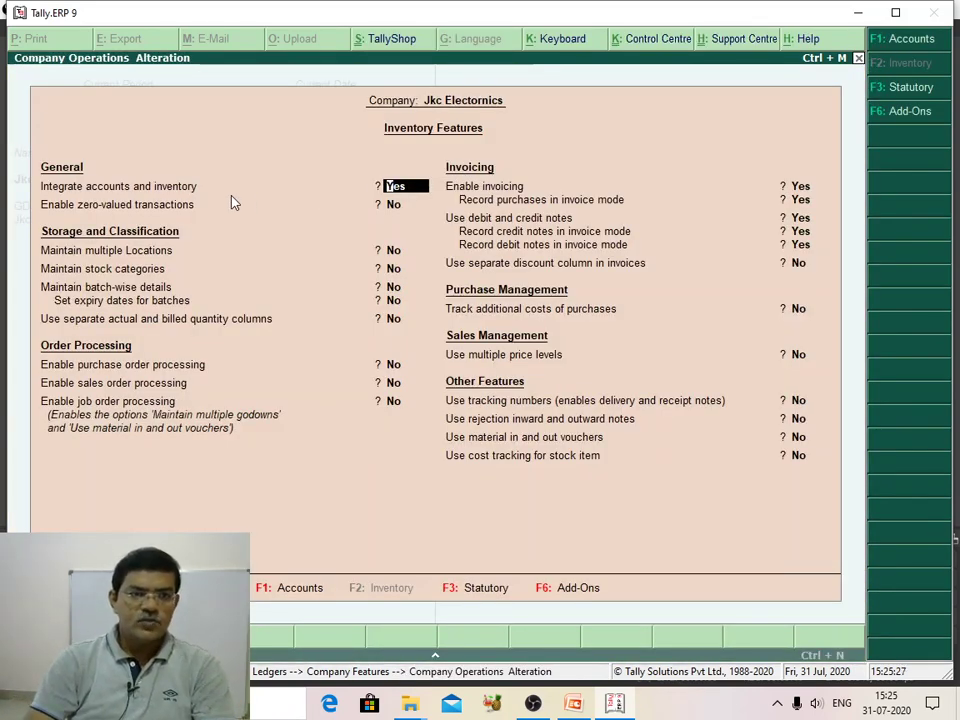
key("Return")
key("Return")
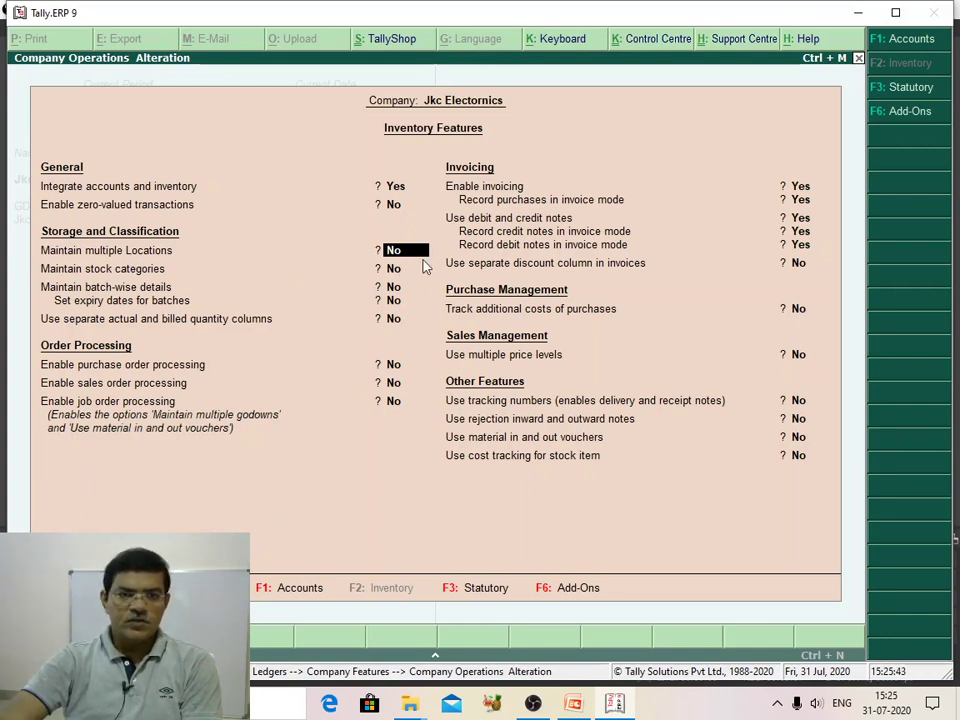
type("yes")
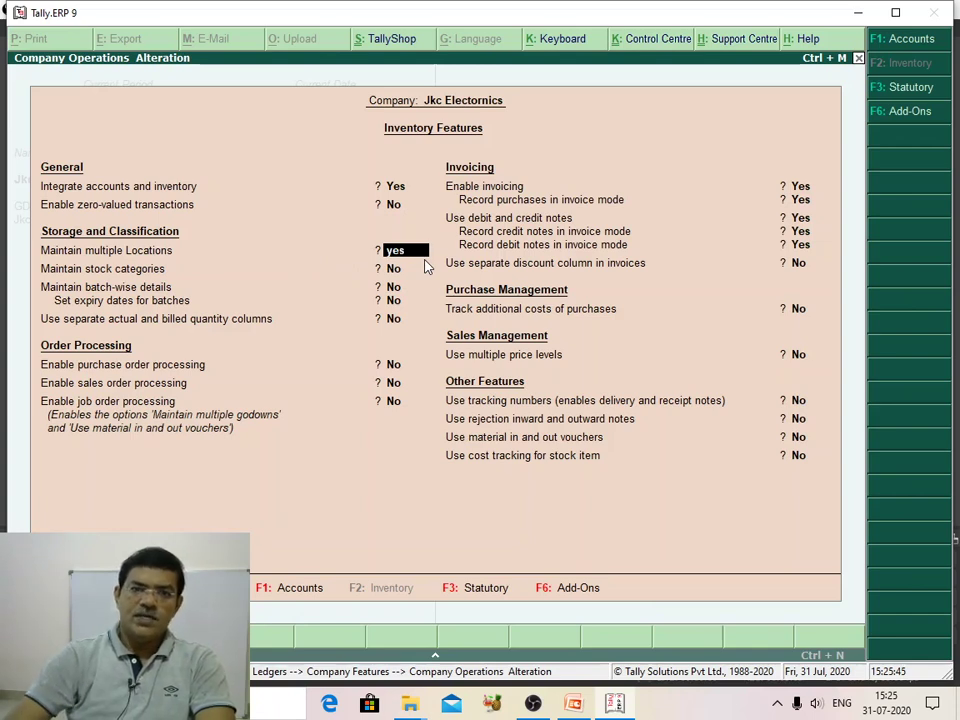
key("Return")
type("yes")
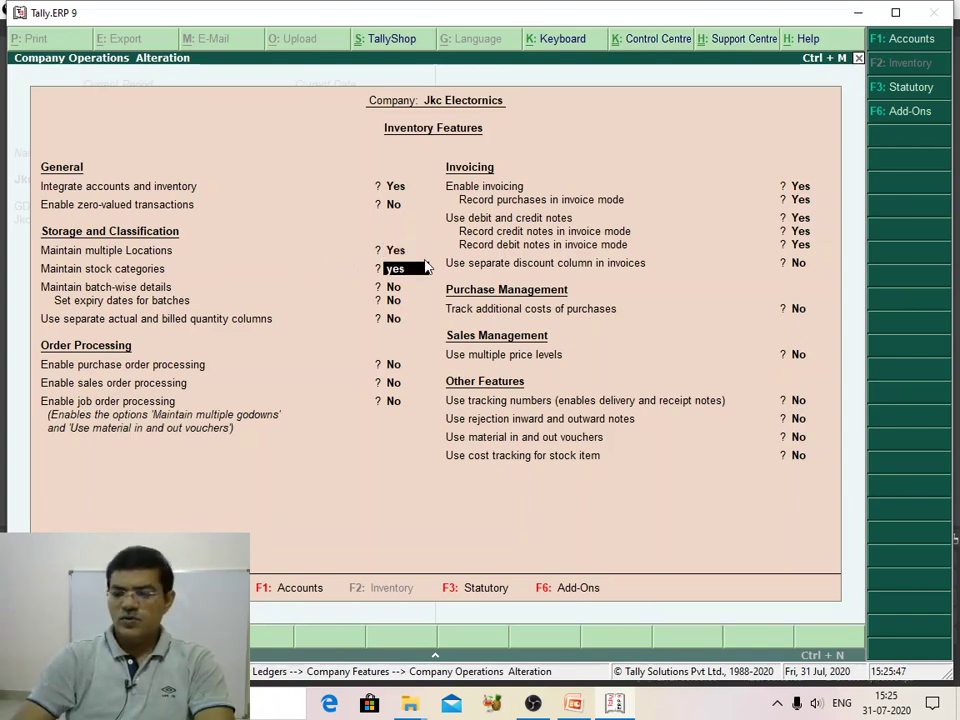
key("Return")
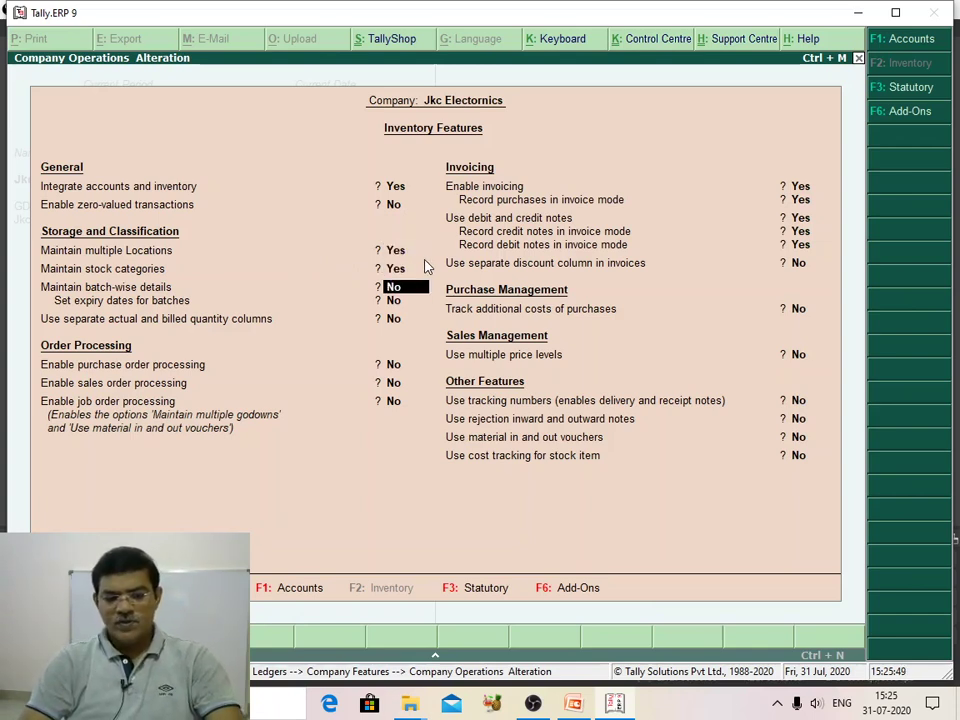
key("ctrl+a")
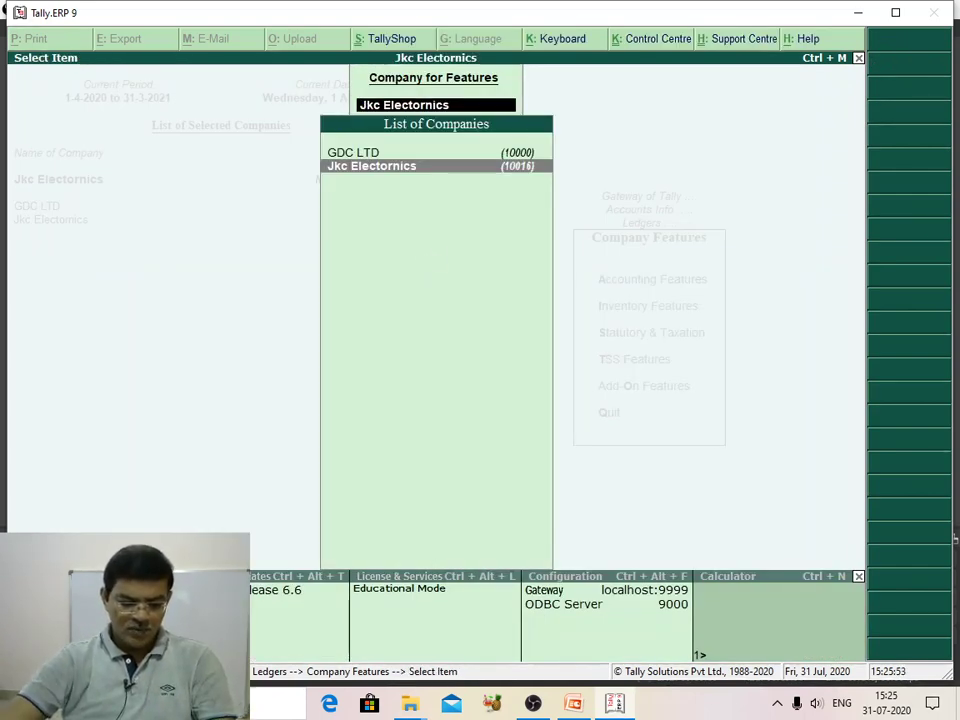
mouse_move(402, 711)
mouse_move(477, 681)
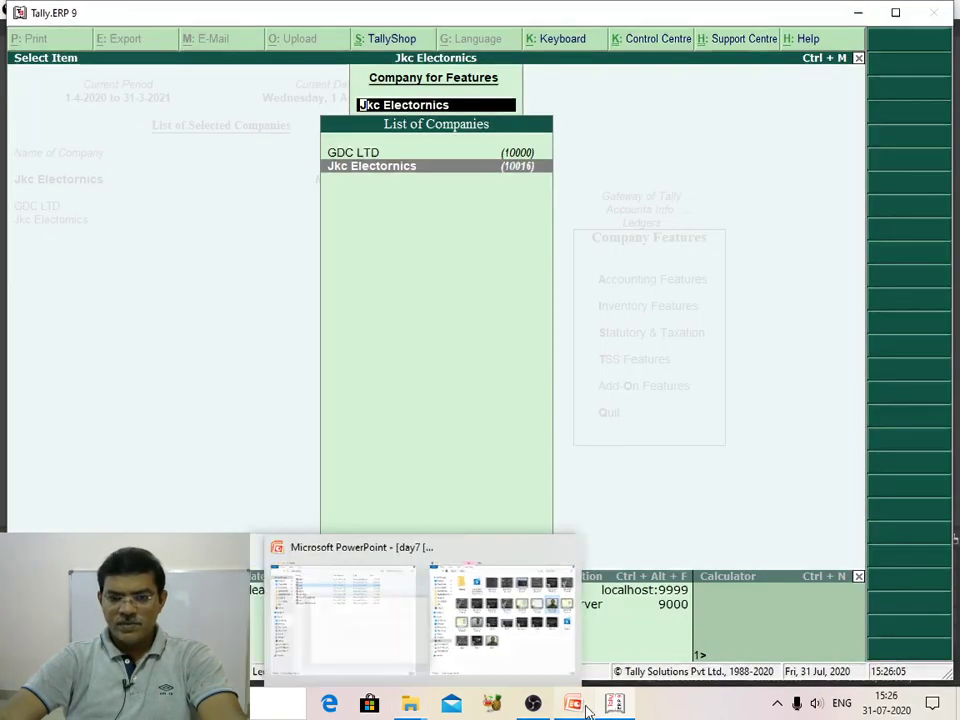
left_click(632, 710)
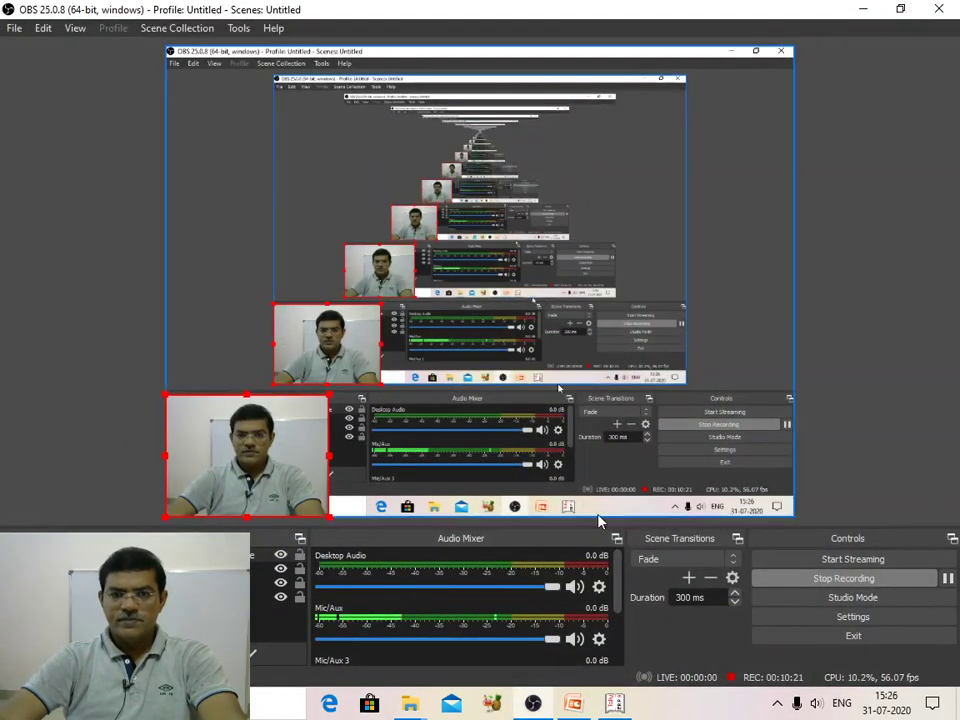
left_click(618, 705)
key("Return")
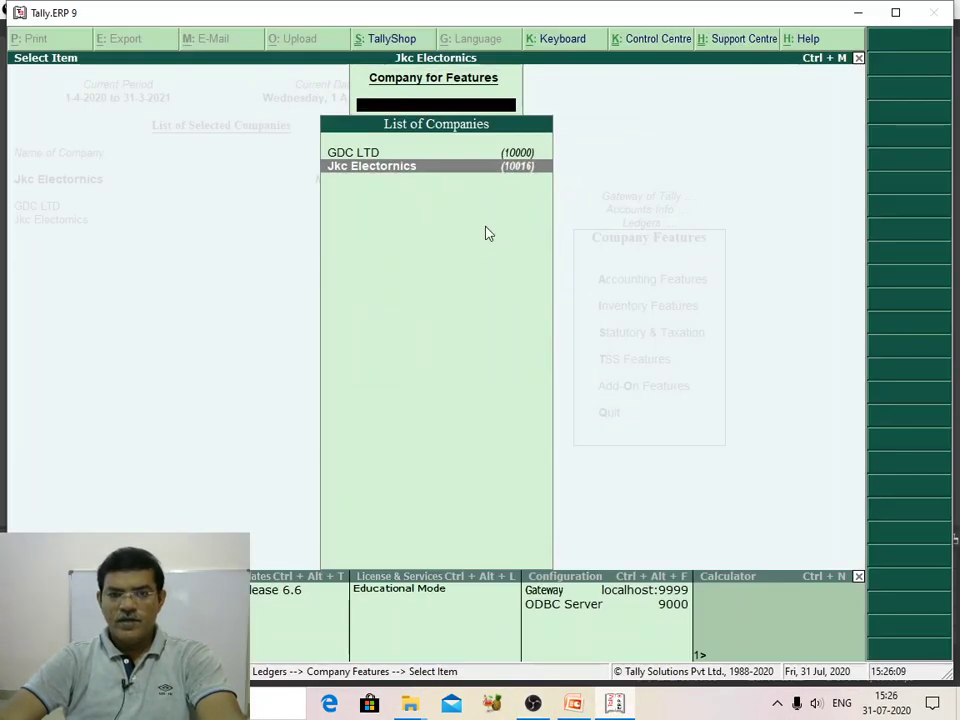
Step: Leave the company features, return to the Gateway of Tally and open the inventory masters
key("Escape")
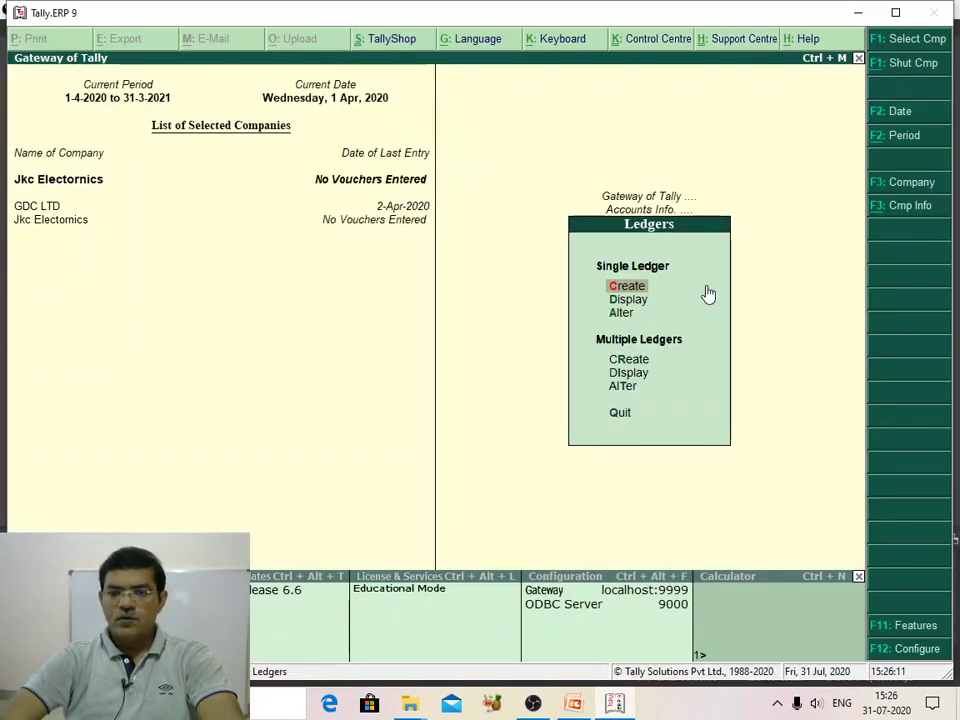
key("Escape")
key("Escape")
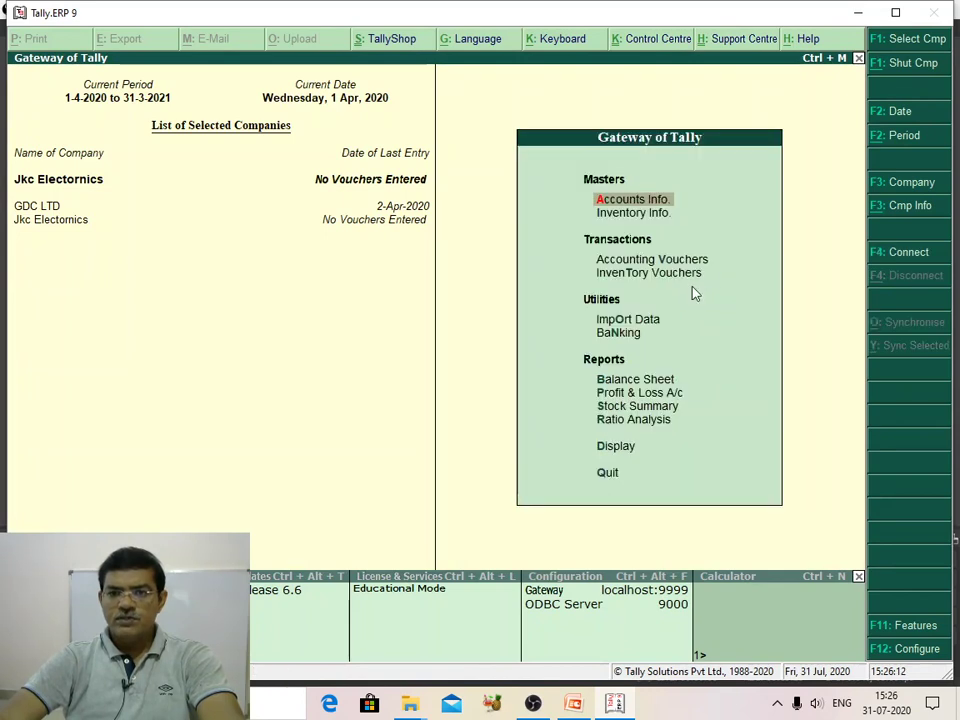
left_click(634, 216)
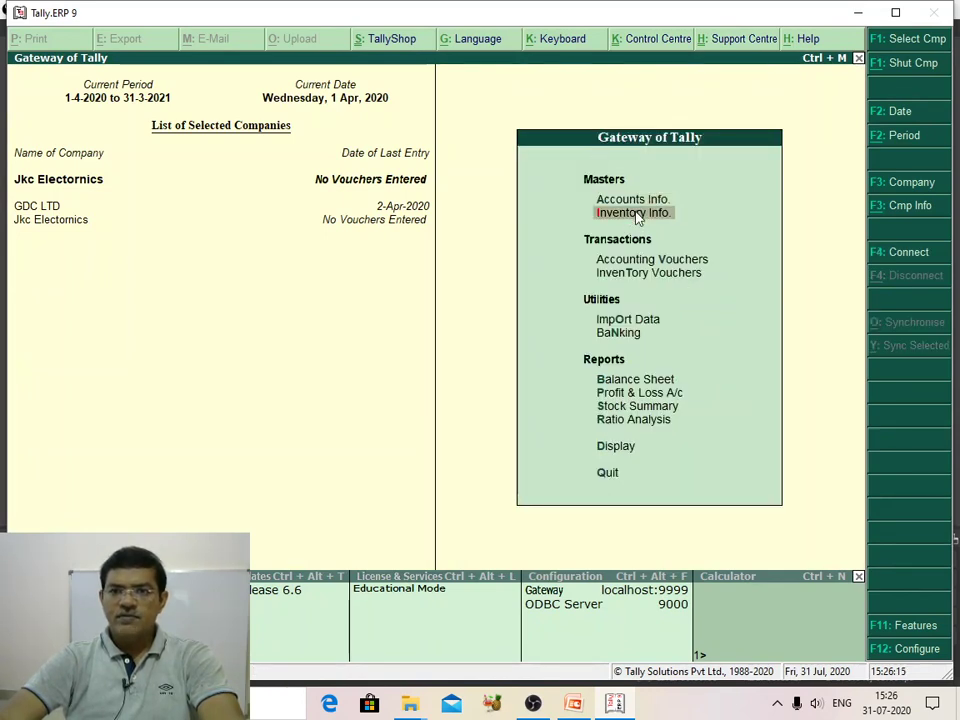
left_click(636, 217)
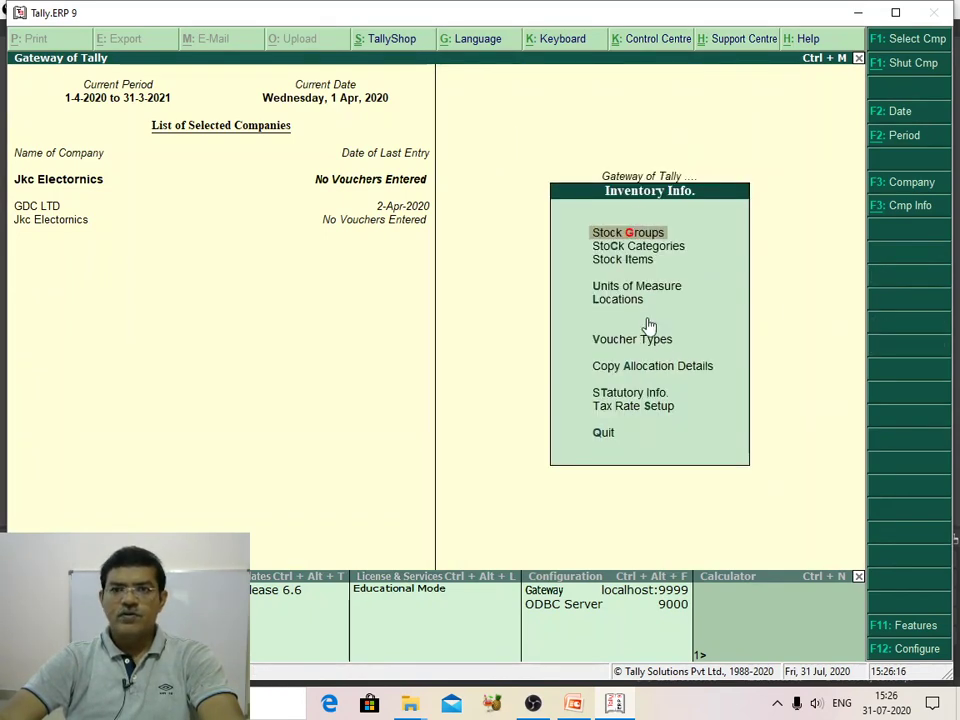
left_click(629, 263)
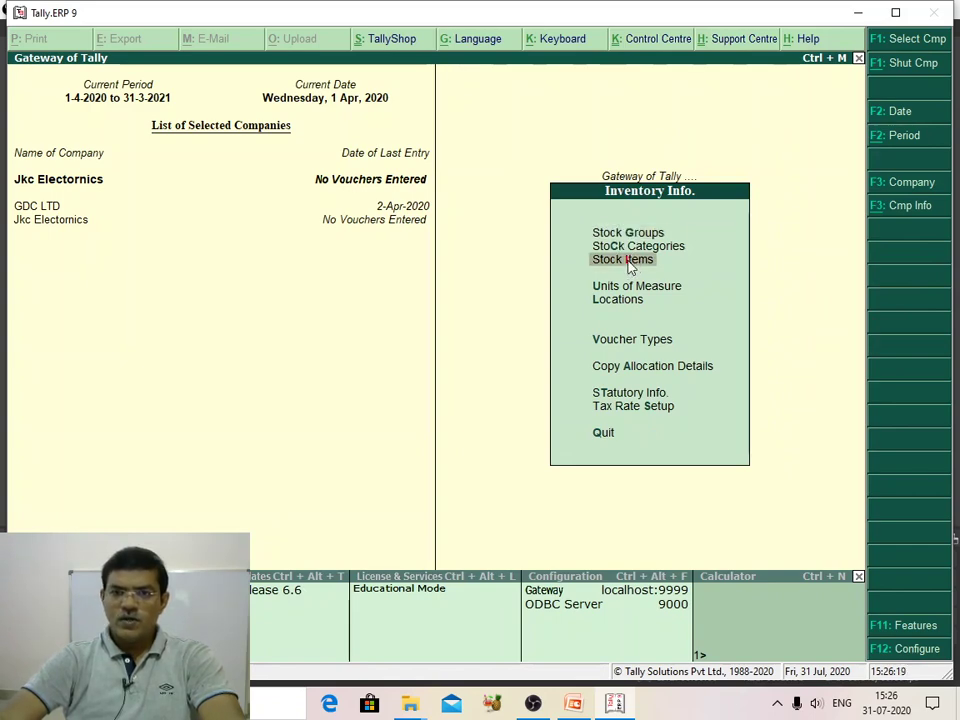
left_click(629, 263)
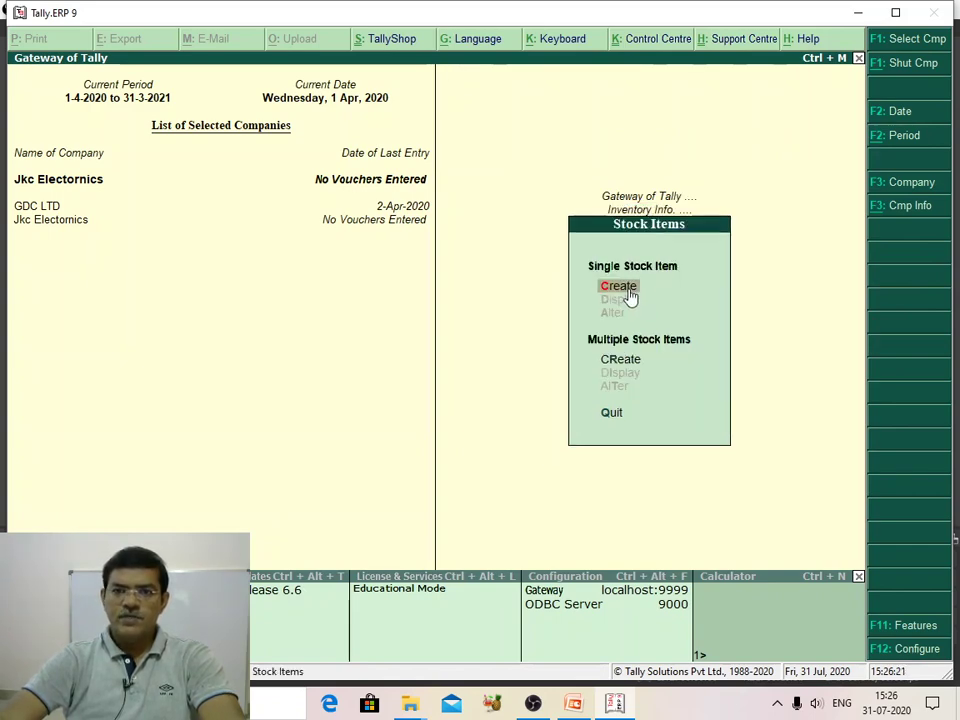
left_click(627, 287)
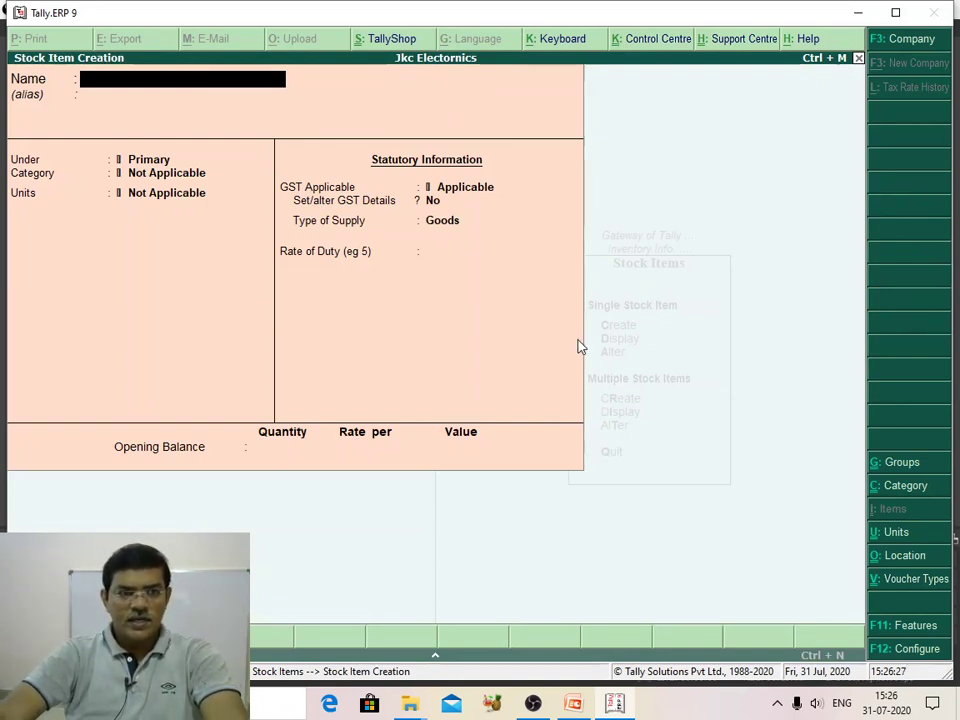
key("Escape")
key("y")
key("Escape")
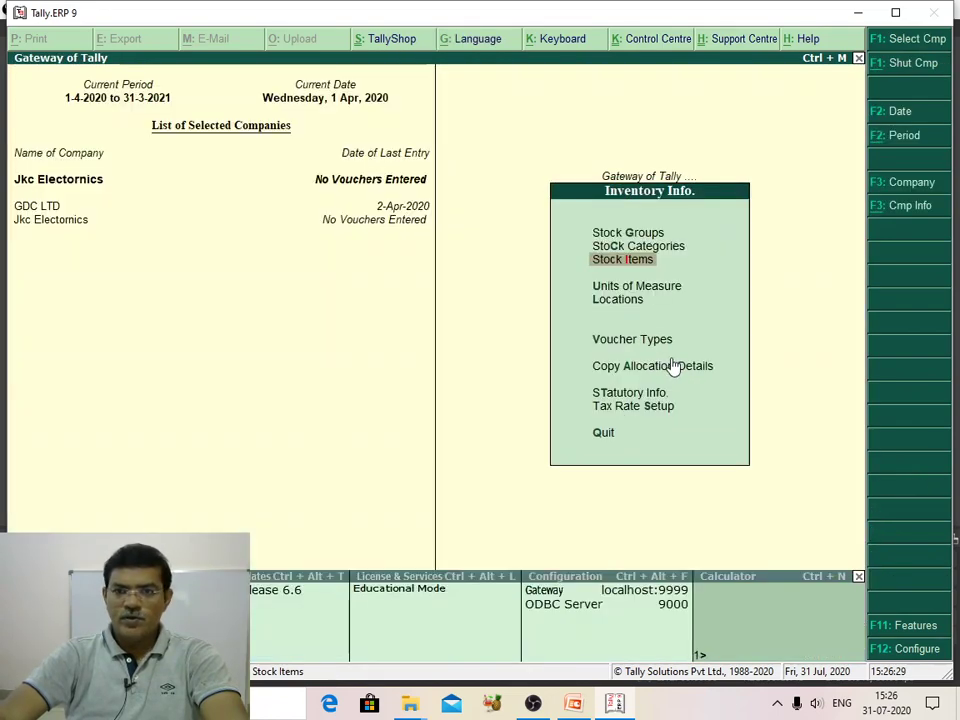
Step: Create a single location named Store House under Main Location, keep its third-party stock options off and save it
left_click(625, 304)
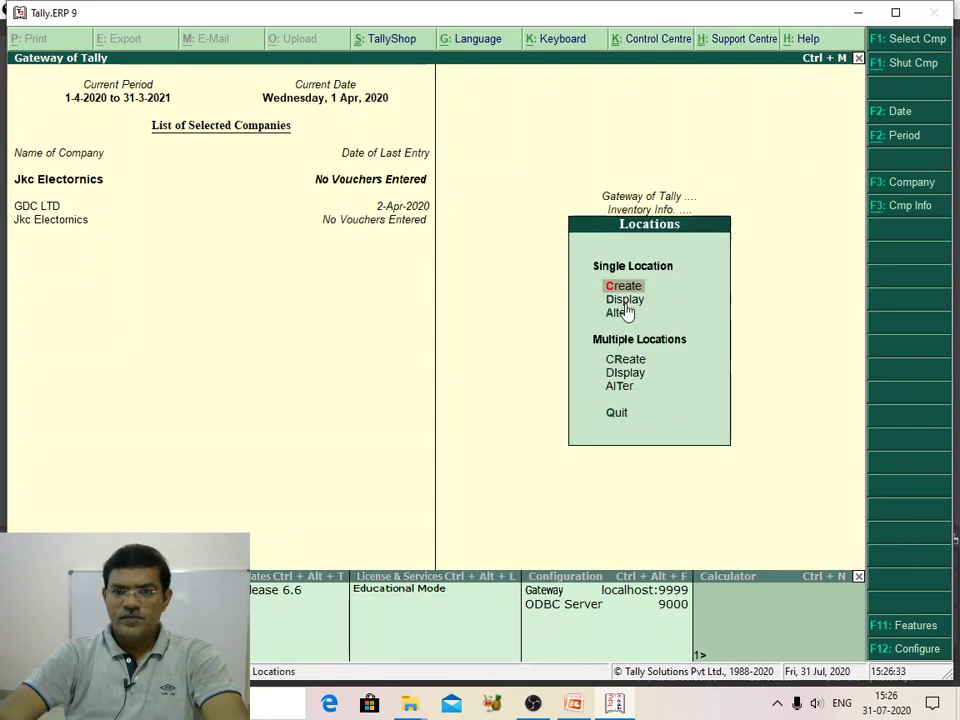
left_click(631, 291)
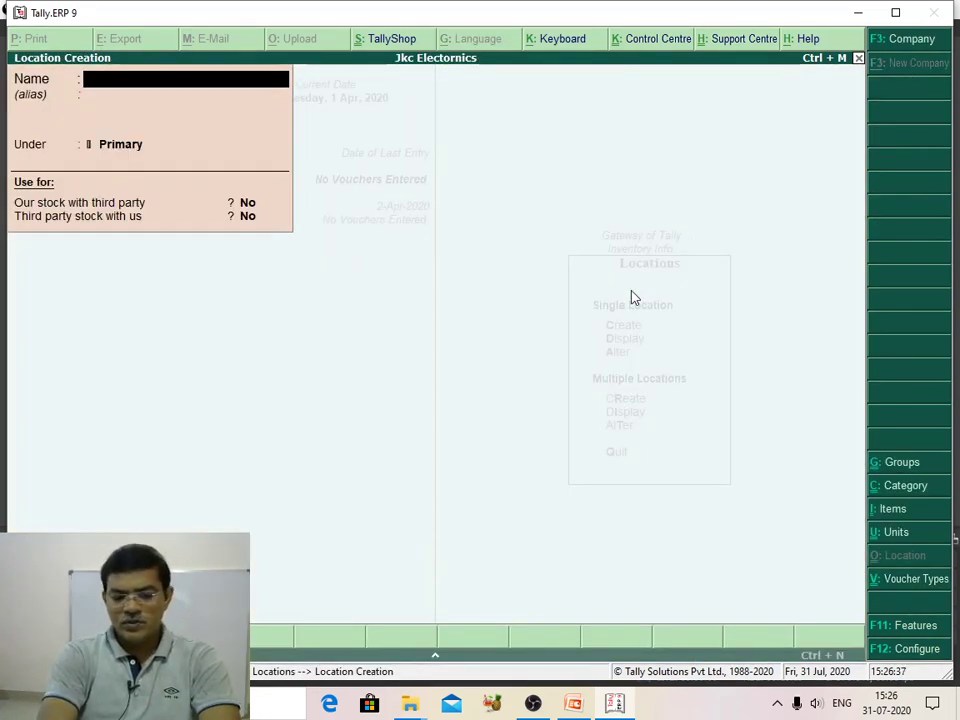
type("Store House")
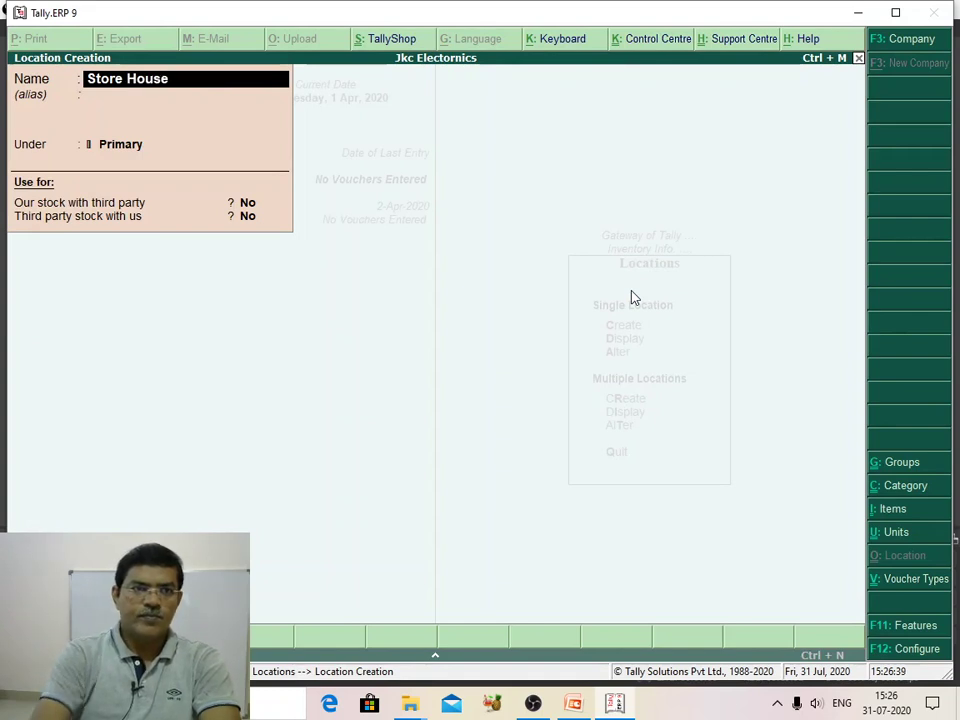
key("Return")
key("Return")
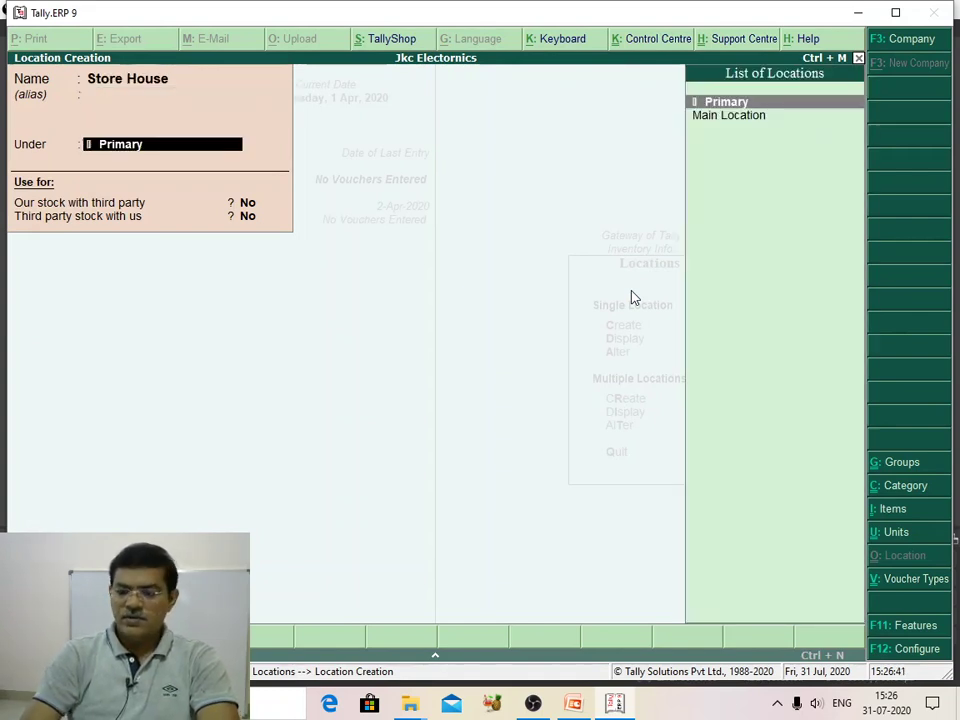
key("Down")
key("Return")
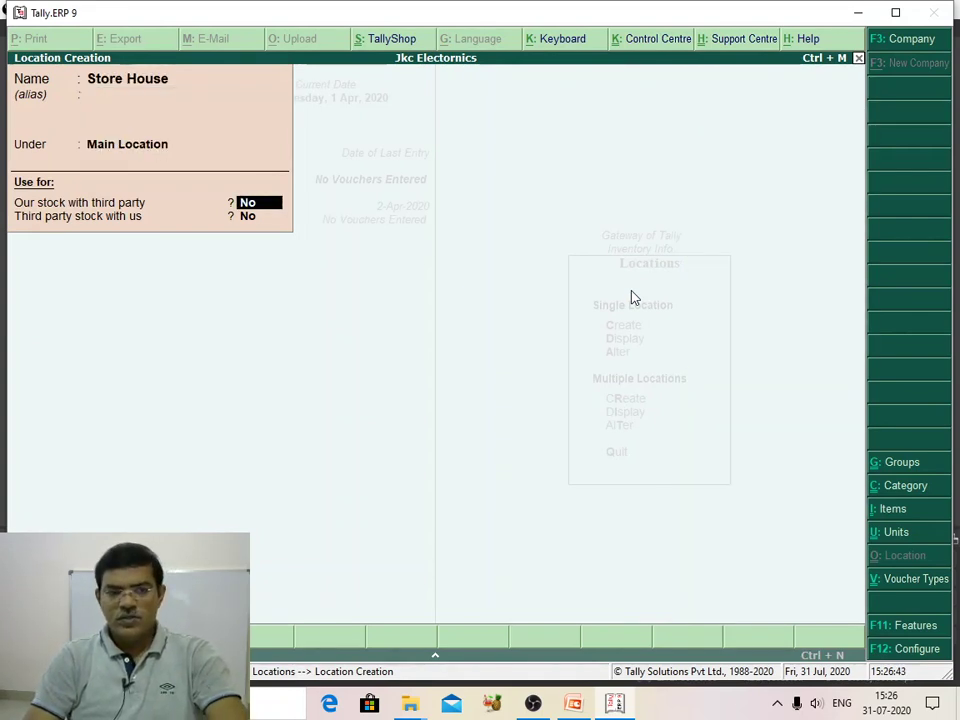
key("ctrl+a")
key("Escape")
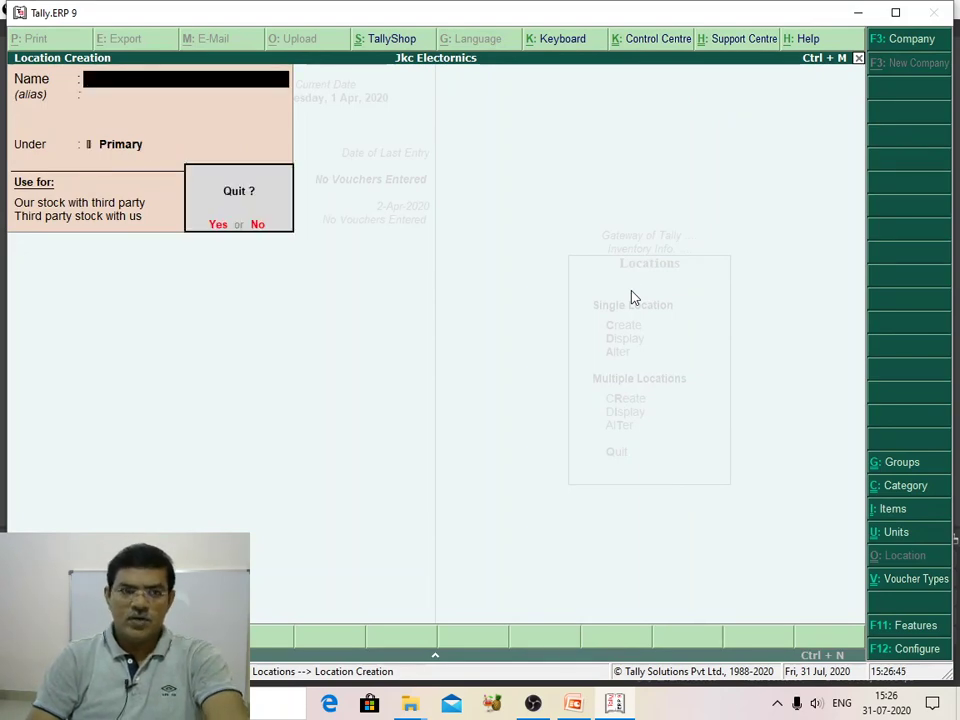
Step: Leave location creation and create a simple unit with symbol numbers, formal name Nos, quantity code NOS-NUMBERS and 0 decimal places
key("y")
key("Escape")
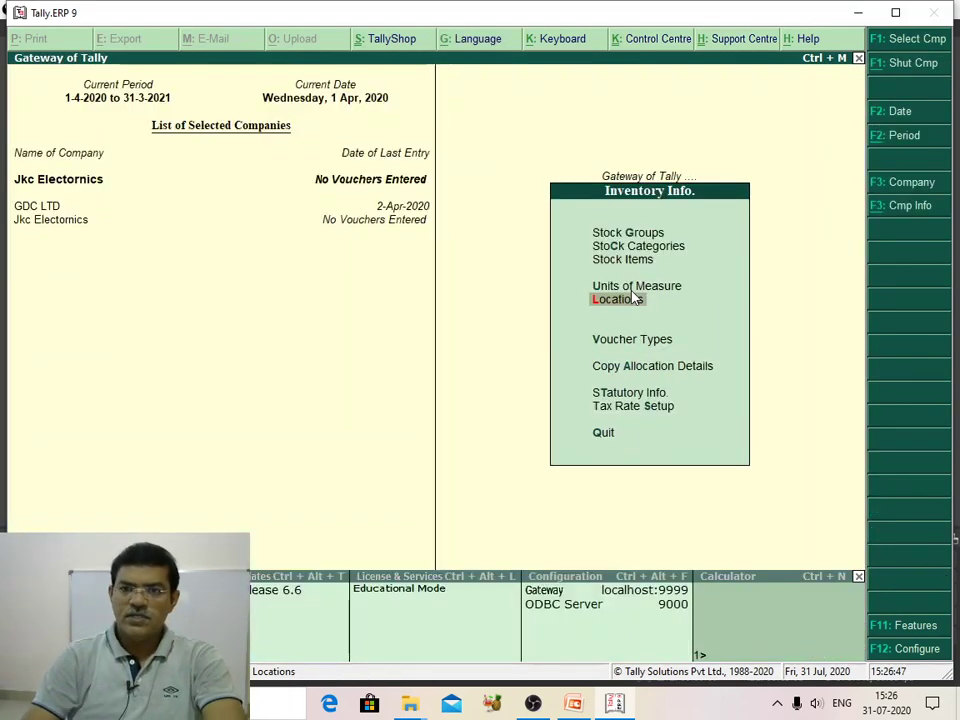
key("u")
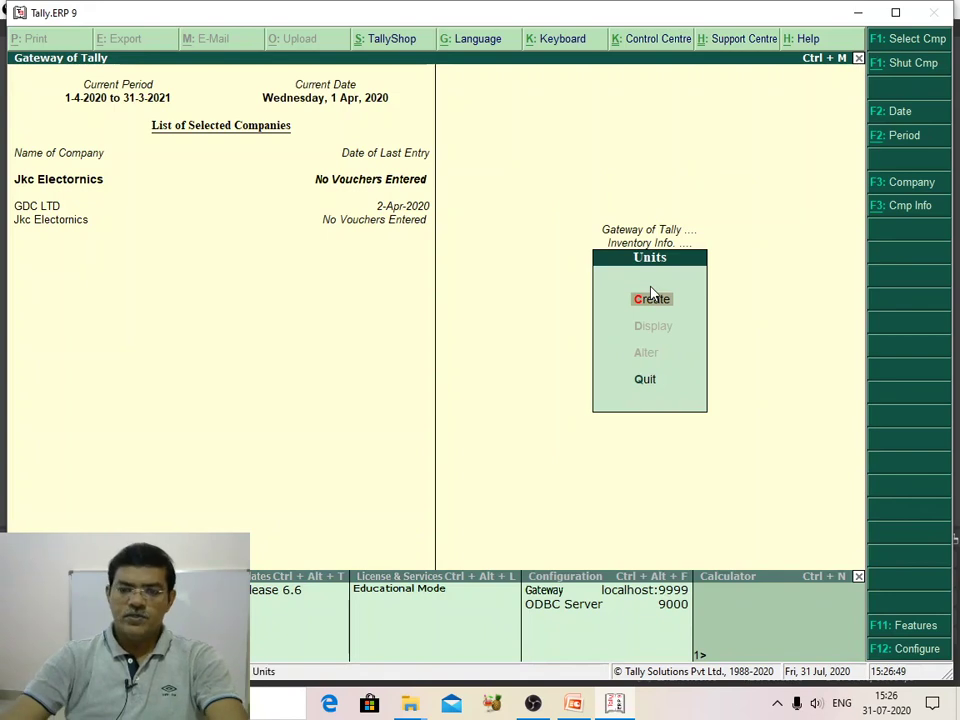
left_click(651, 297)
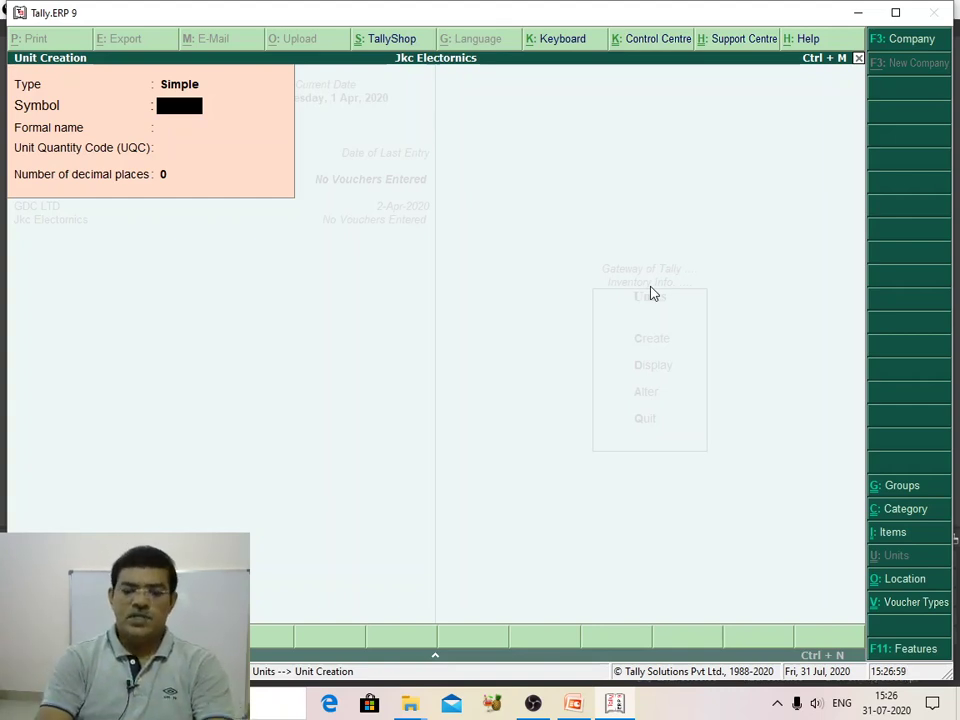
type("umbers")
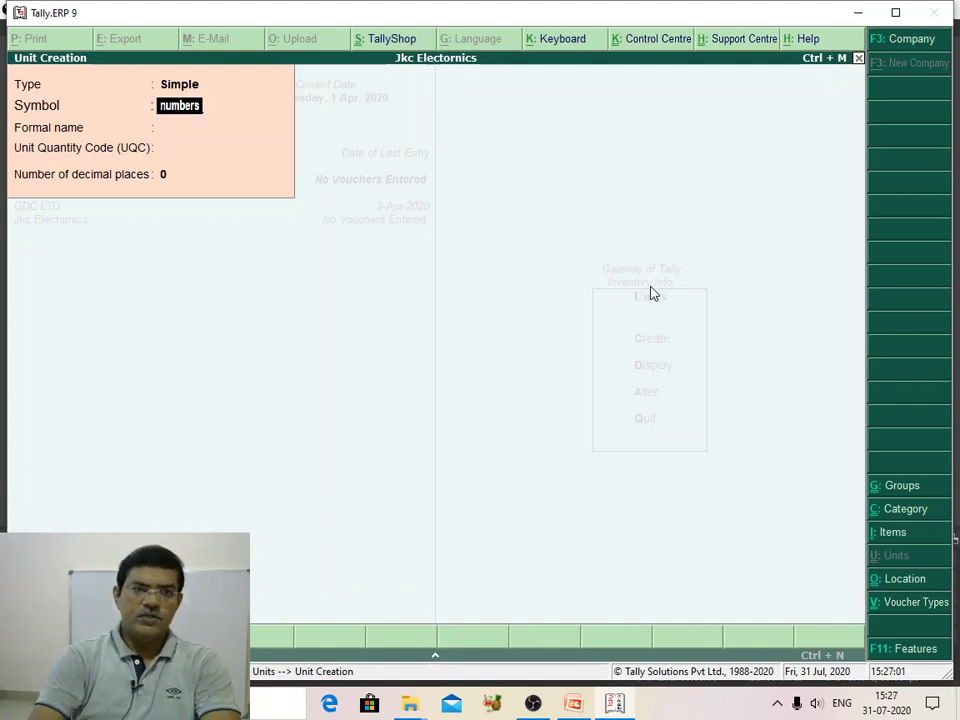
key("Return")
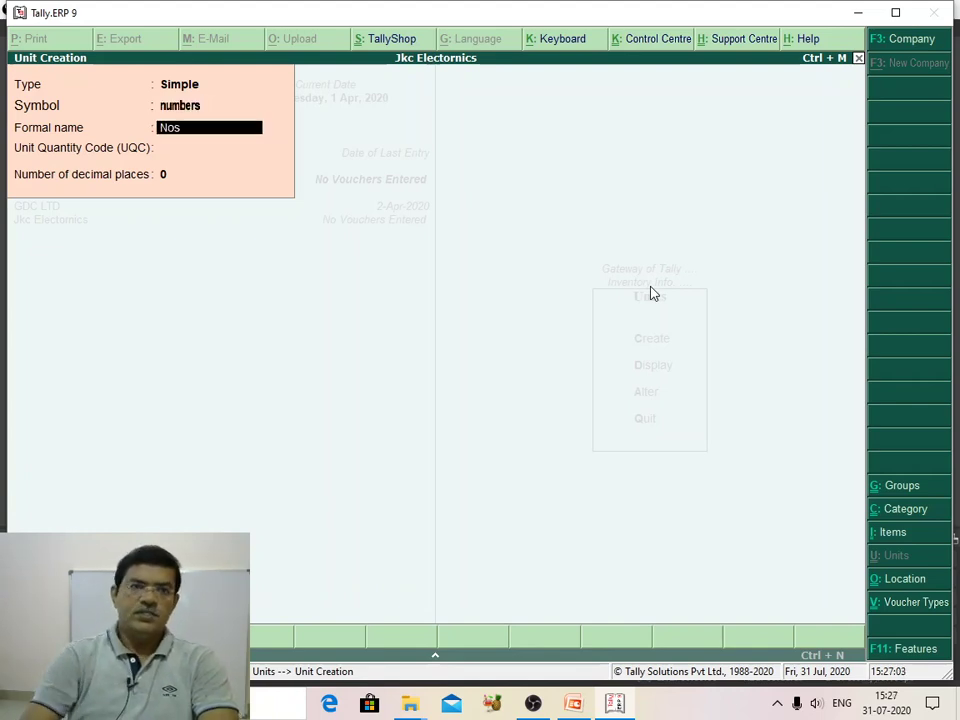
key("Return")
type("n")
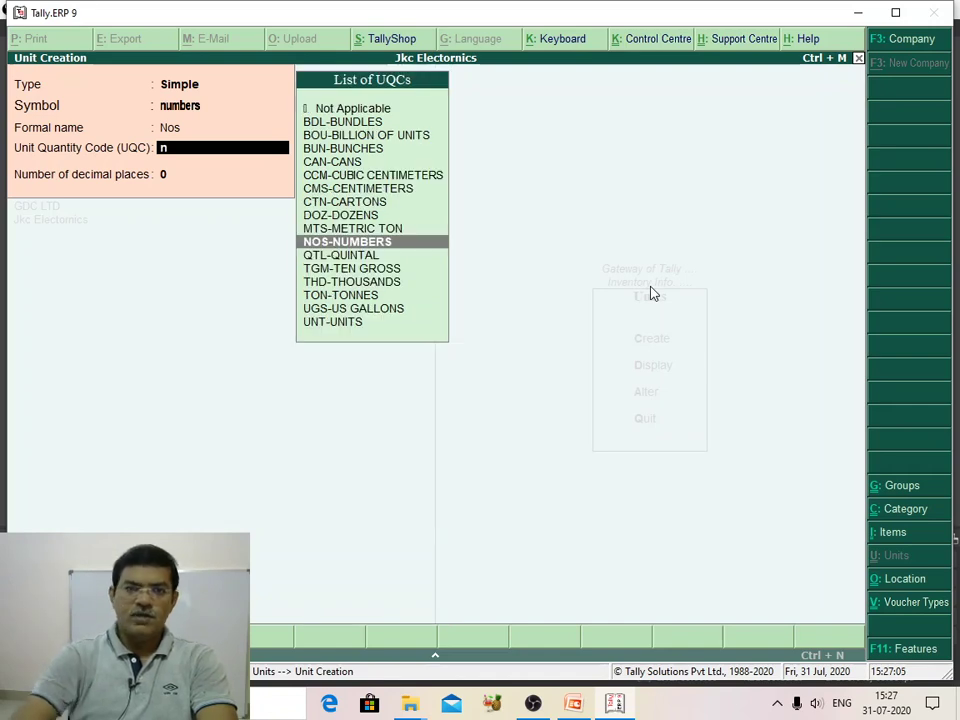
left_click(371, 242)
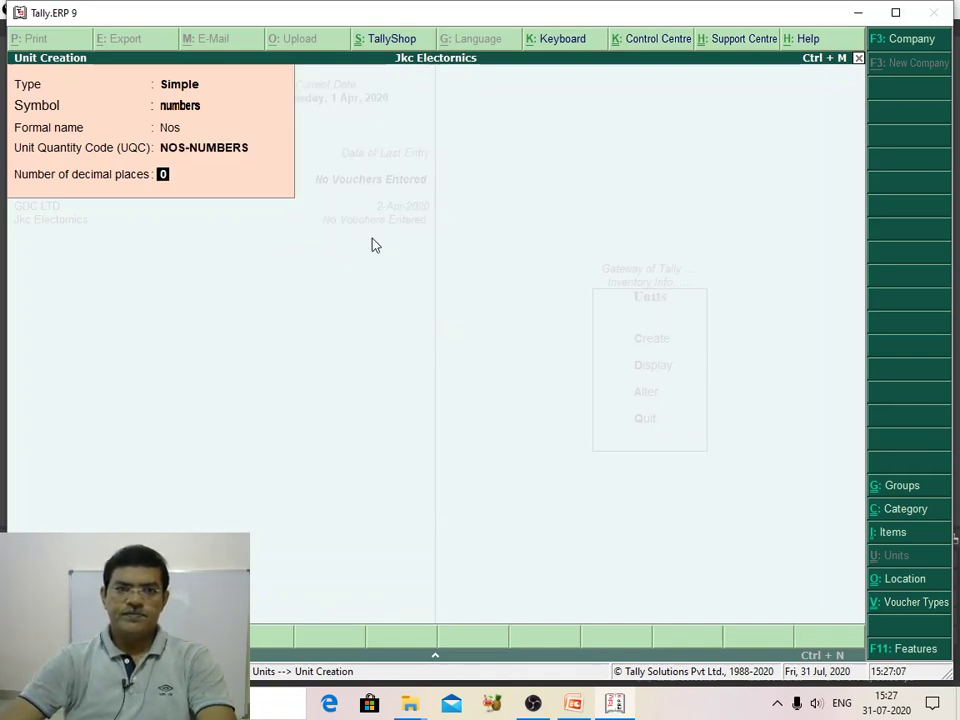
key("Return")
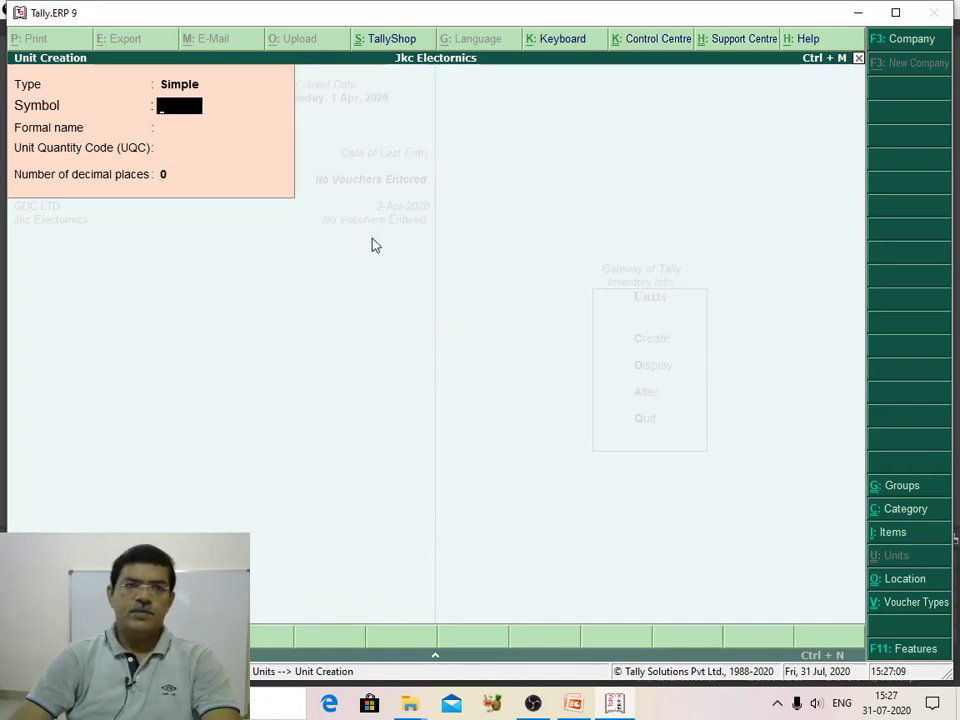
key("Escape")
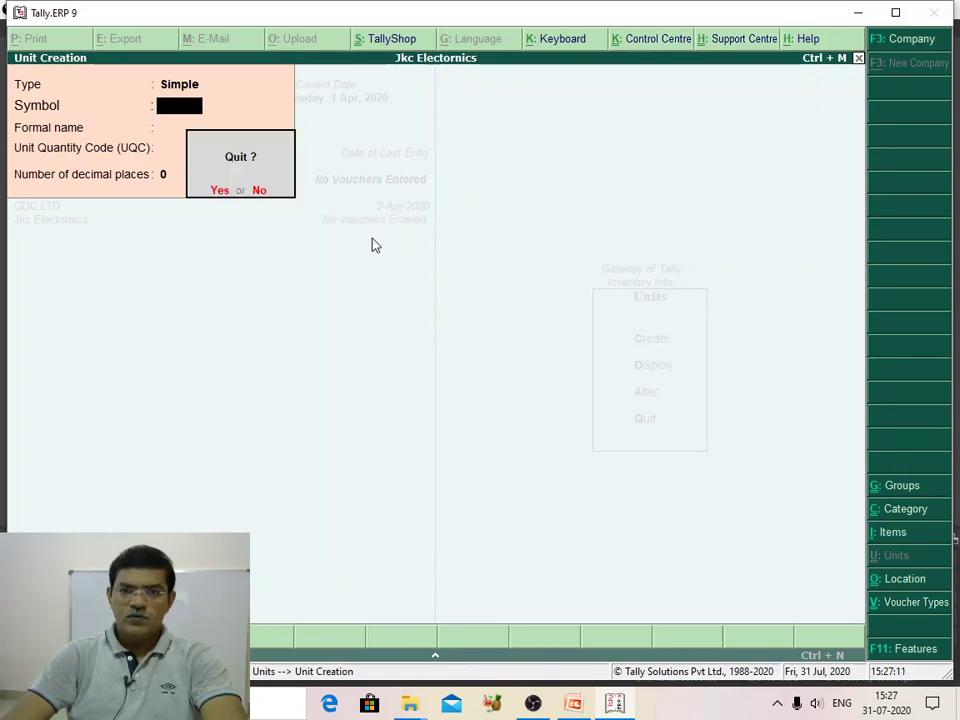
key("y")
key("Escape")
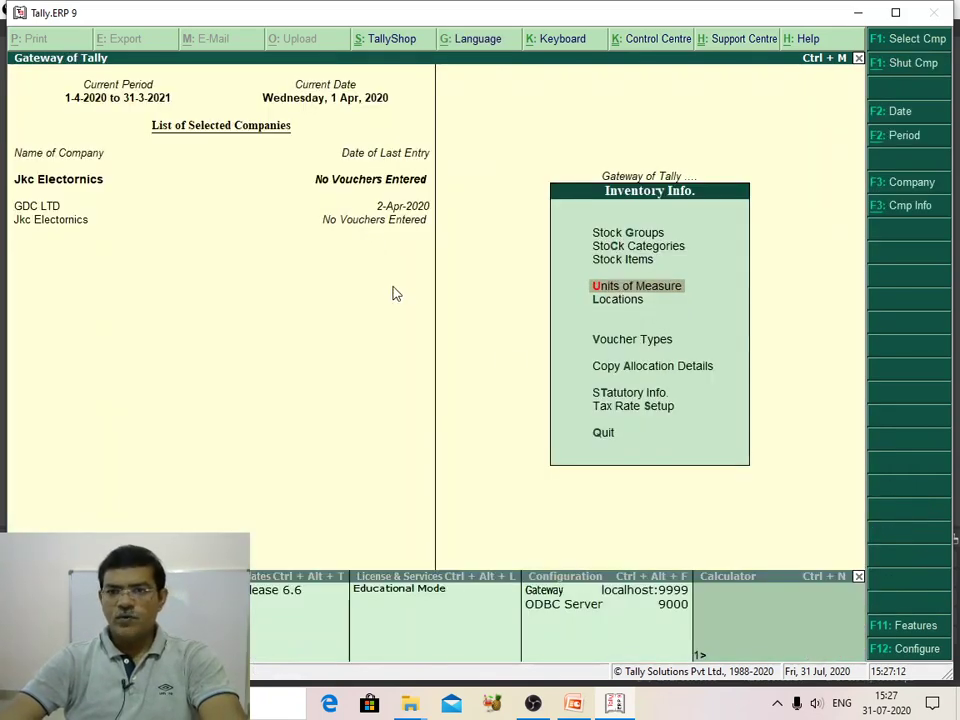
left_click(634, 249)
key("Escape")
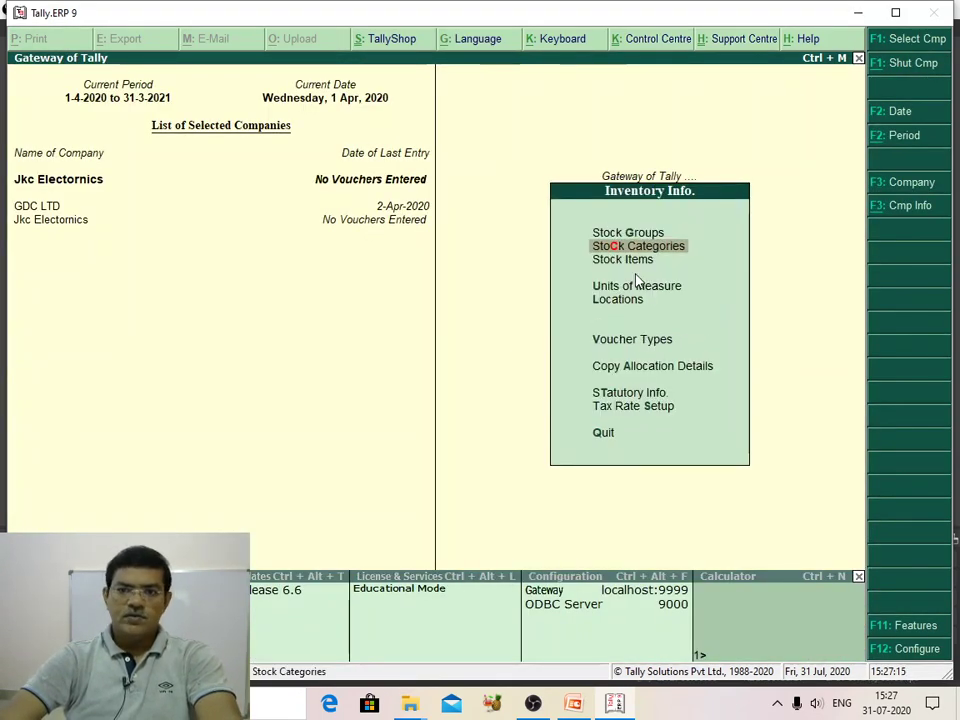
key("Escape")
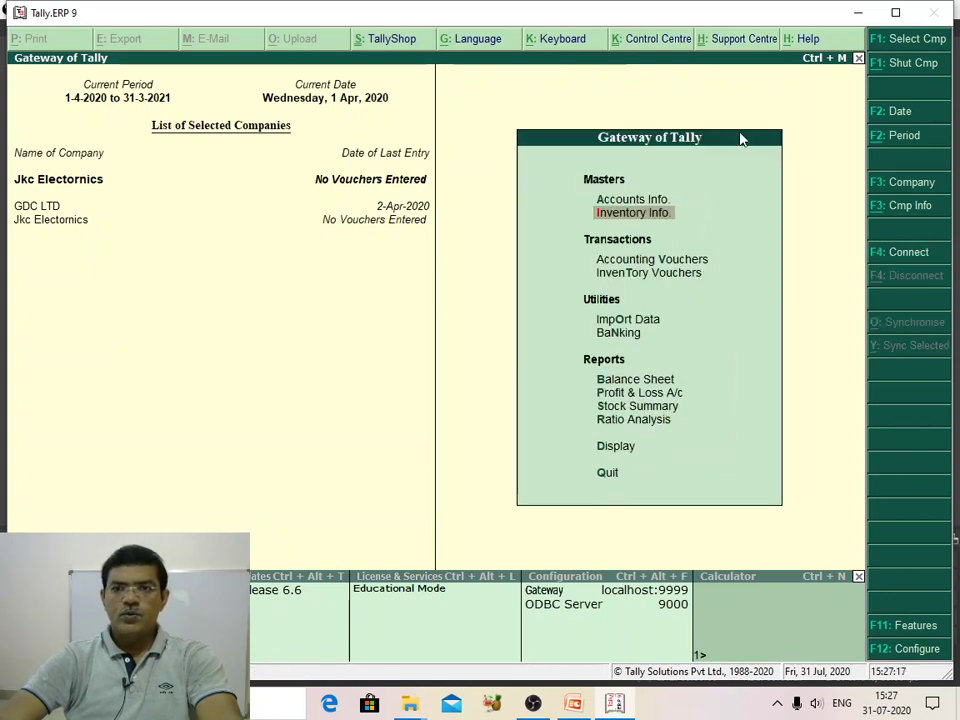
left_click(622, 213)
Step: Create a single stock category named Televison under Primary and save it
left_click(634, 249)
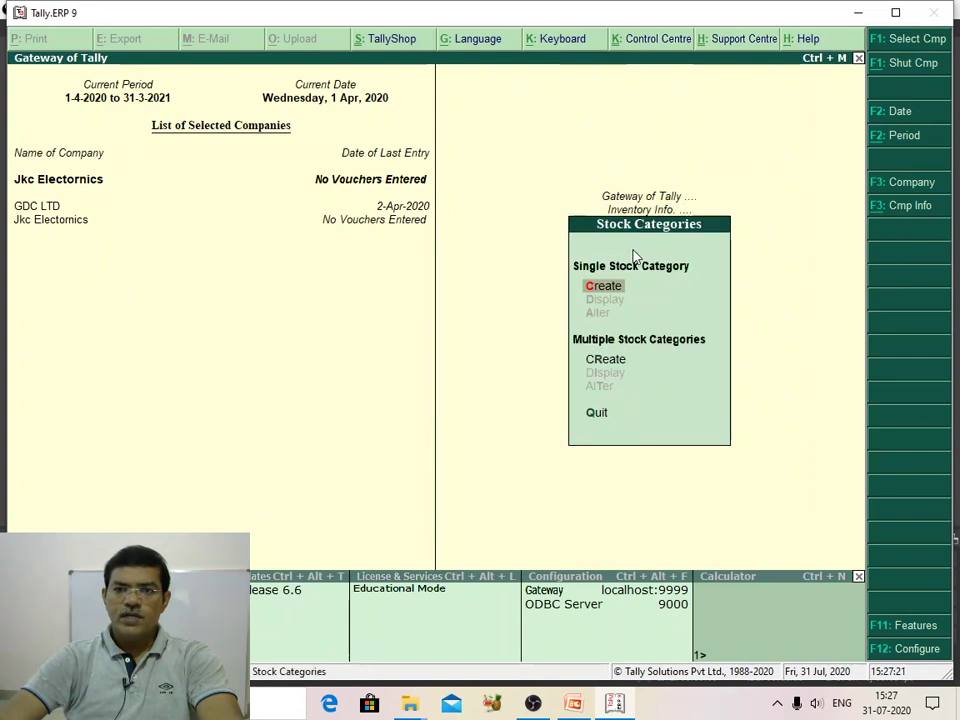
left_click(611, 286)
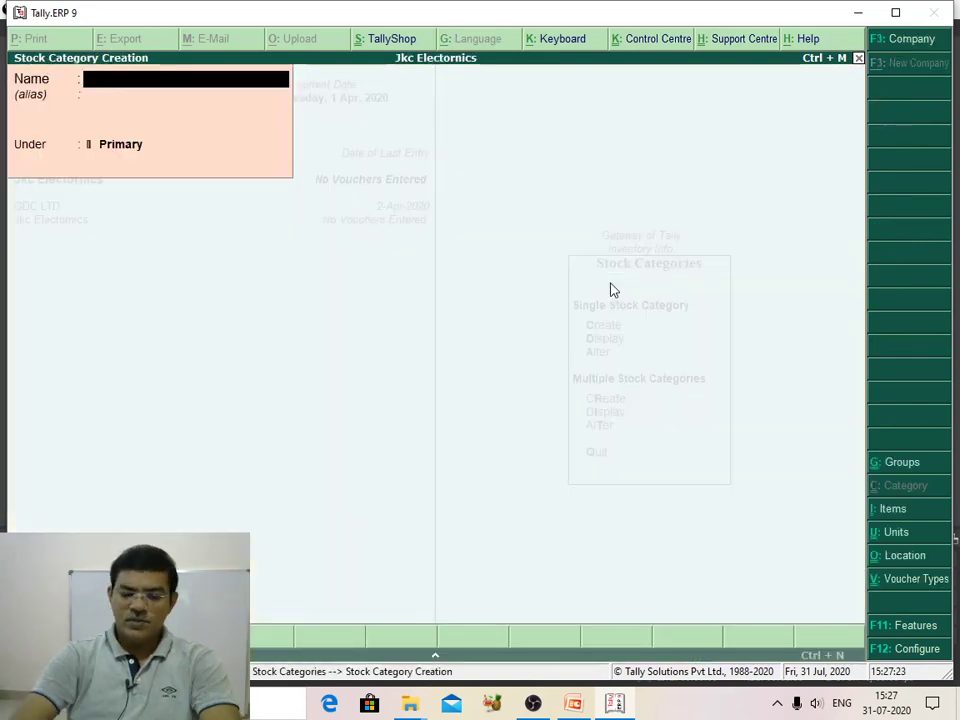
type("Telvel")
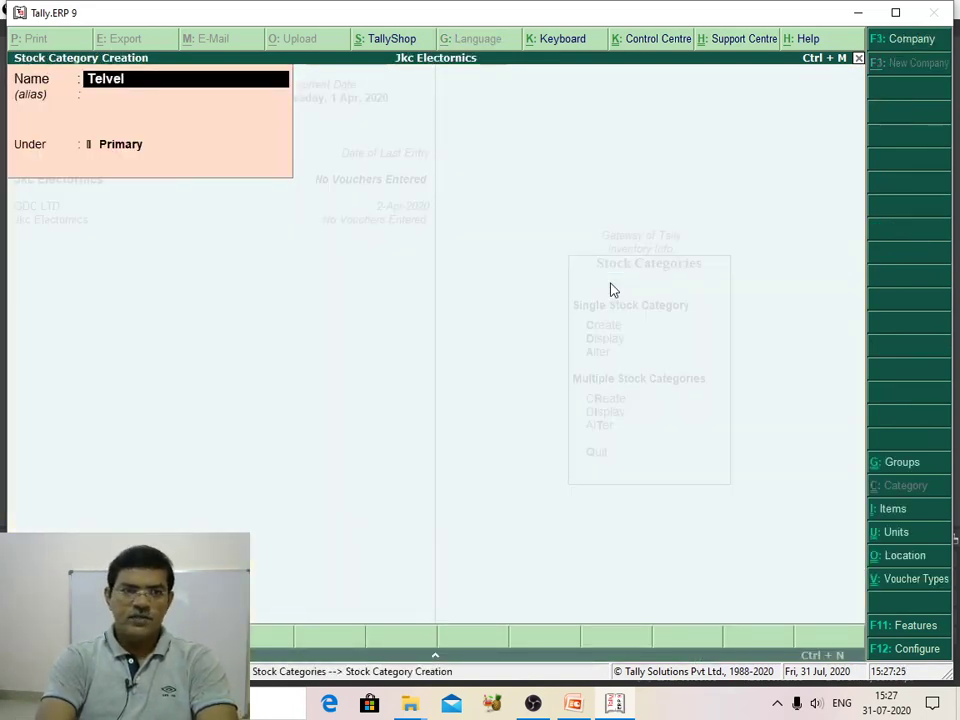
key("BackSpace")
key("BackSpace")
key("BackSpace")
type("evison")
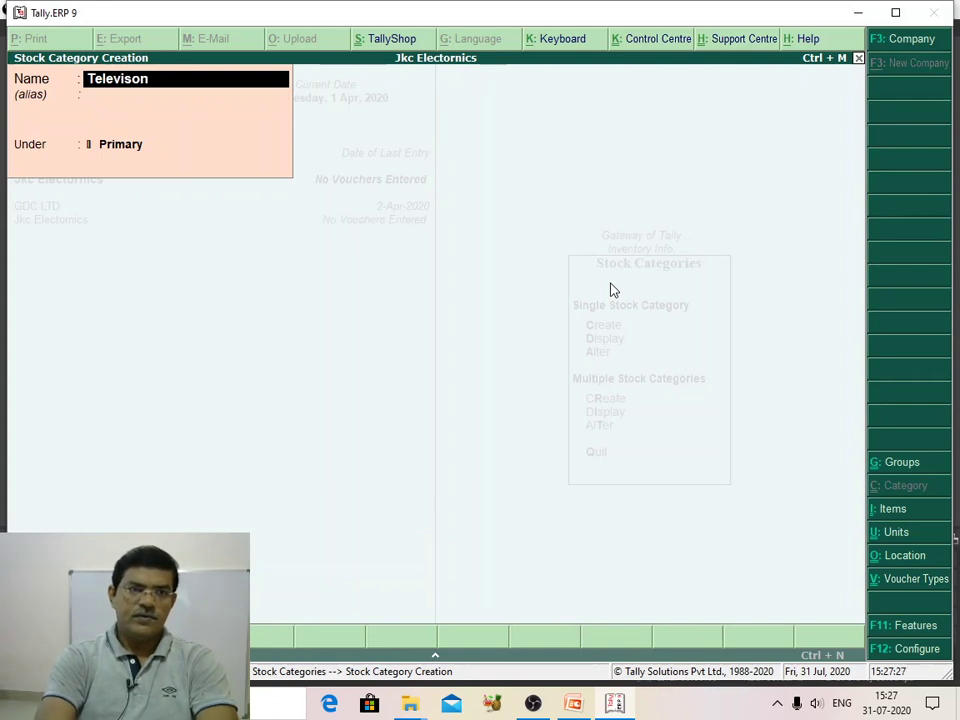
key("Return")
key("Return")
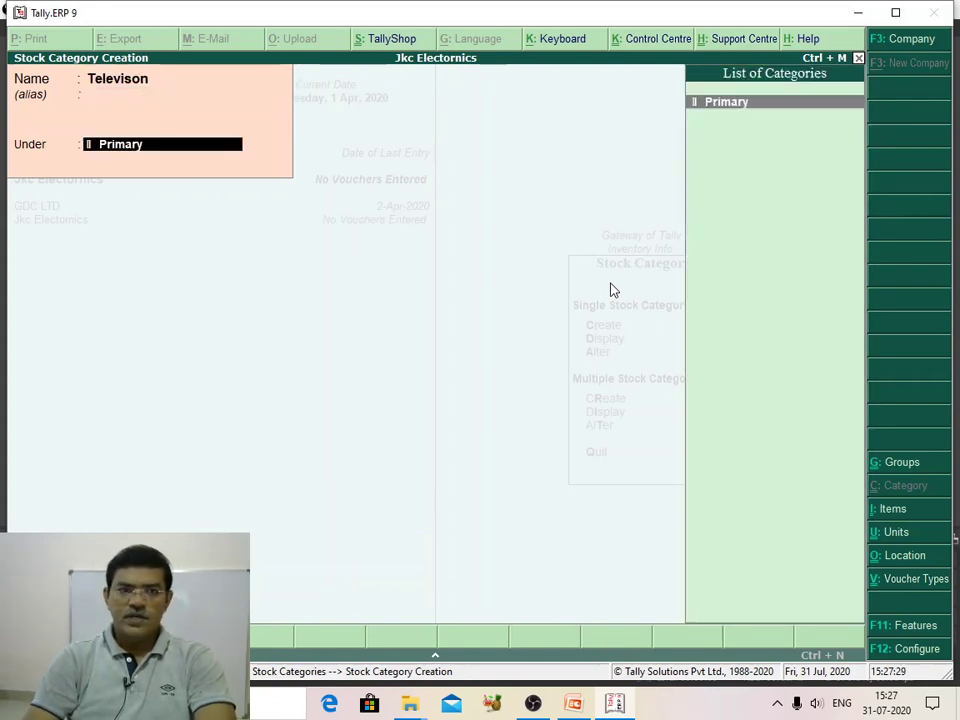
key("Return")
key("Return")
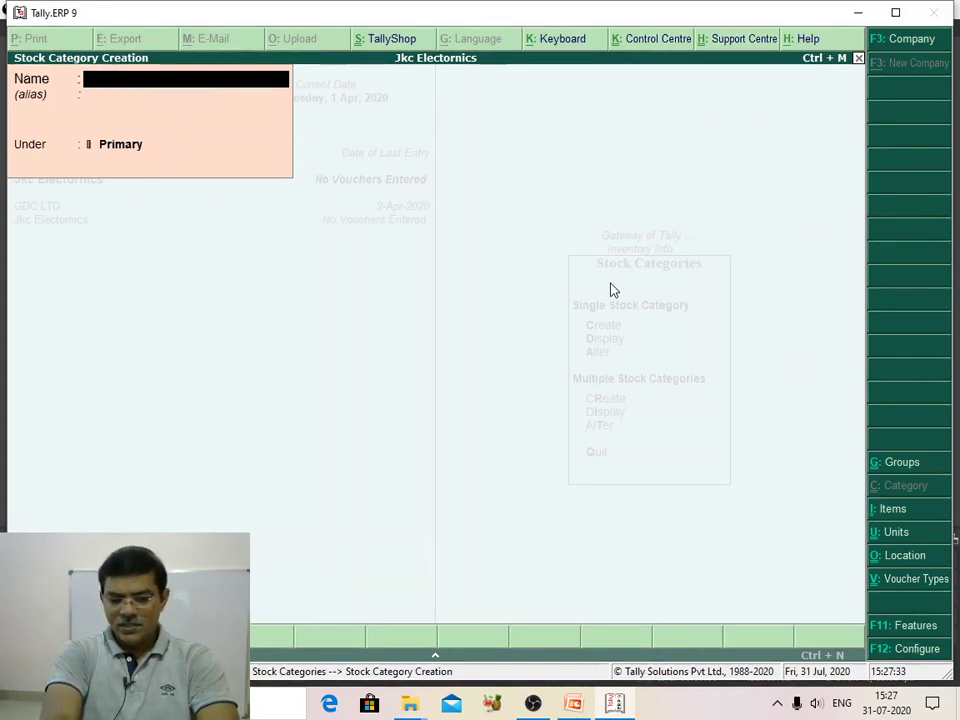
Step: Create a stock category named Refrigerater under Primary and save it
type("R")
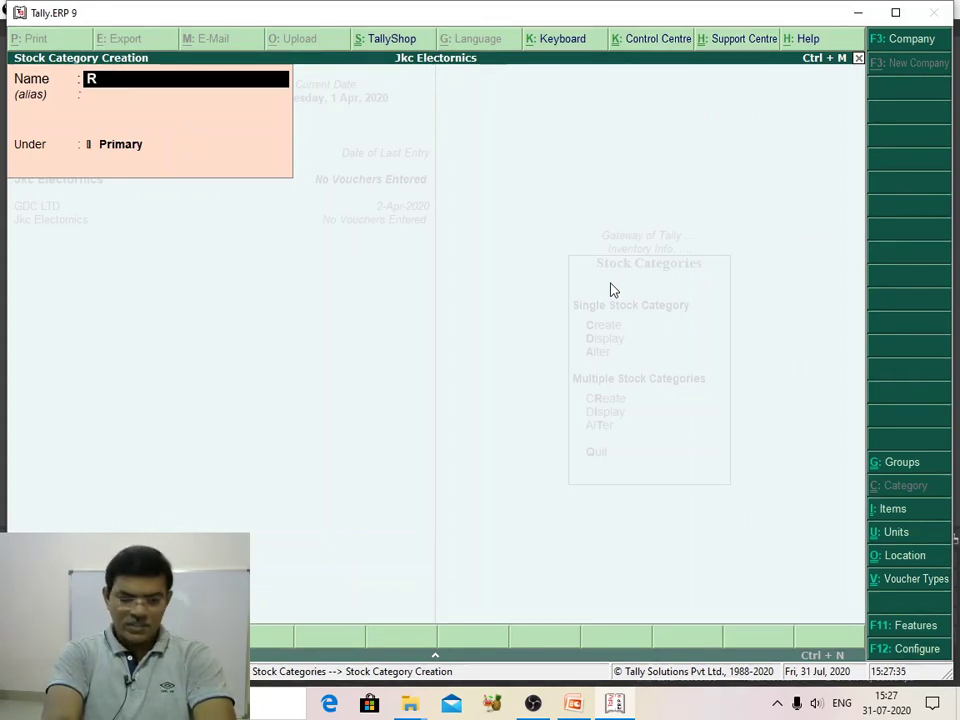
type("efri")
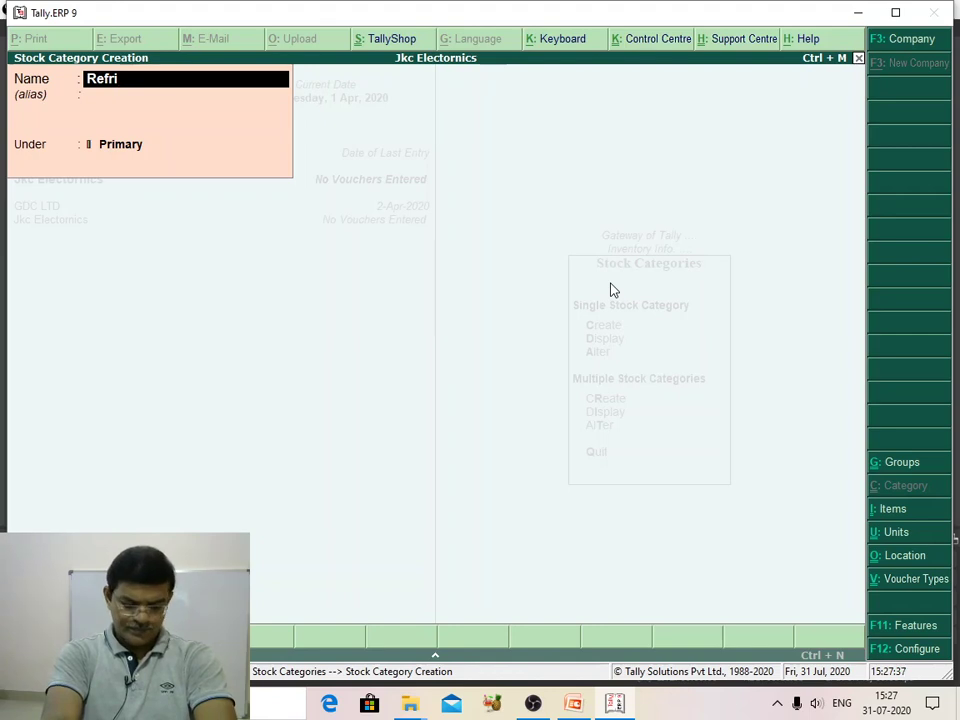
type("gerater")
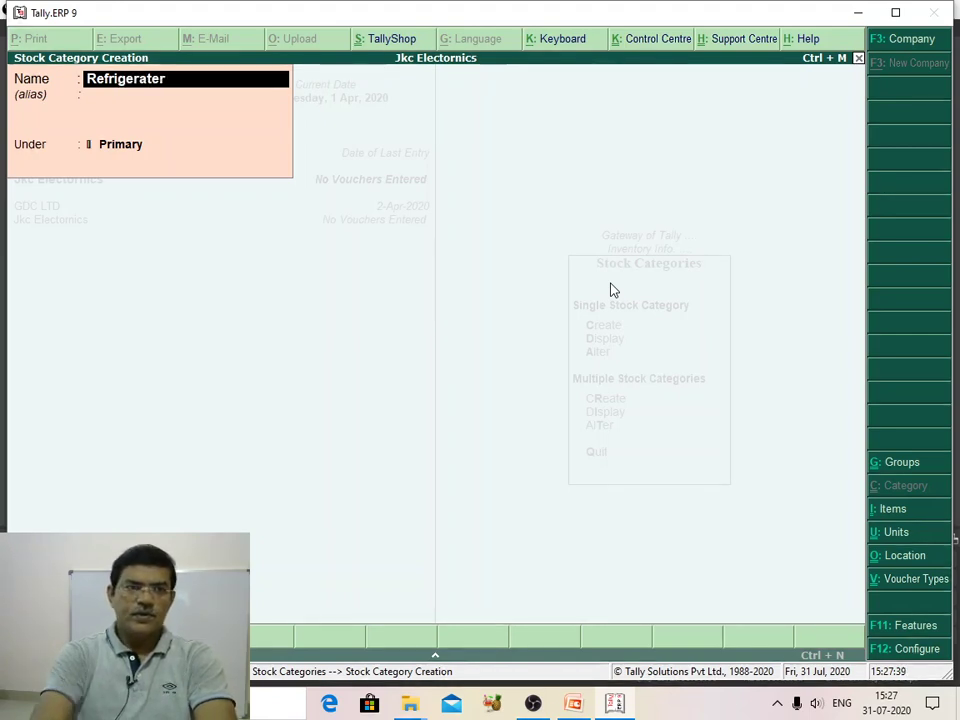
key("Return")
key("Return")
key("Return")
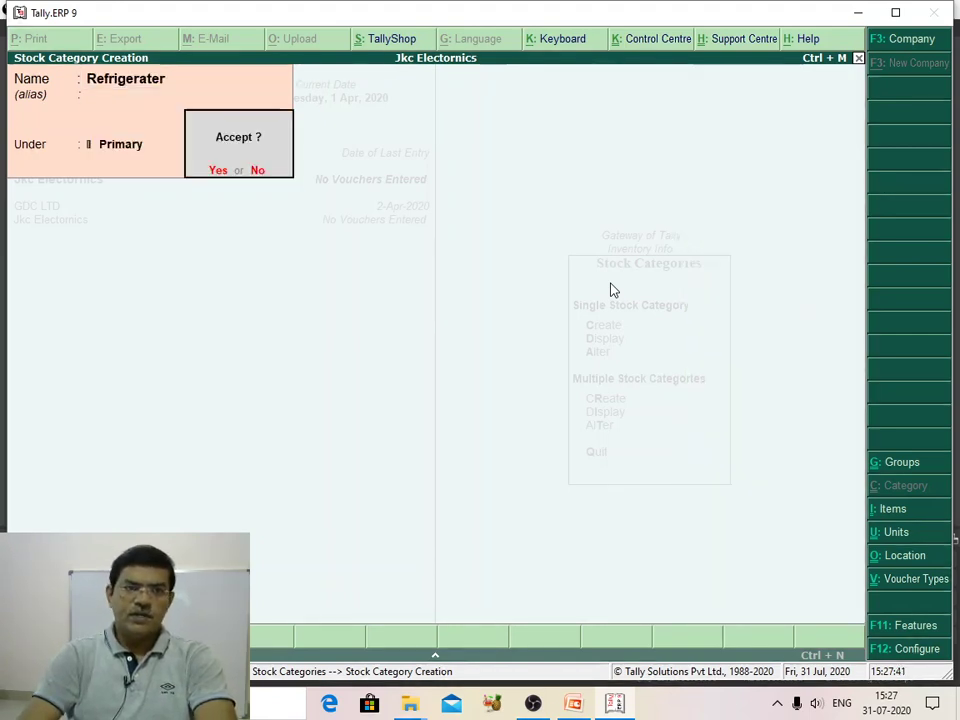
key("Return")
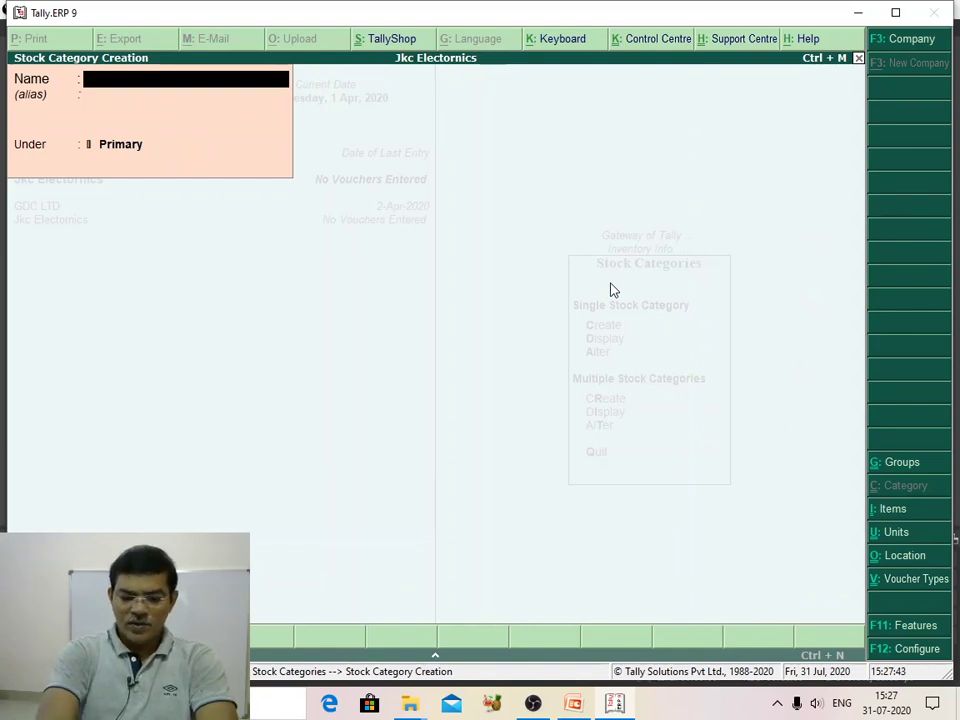
Step: Create a stock category named Washing Machine under Primary, save it and return to the inventory masters
type("Washig")
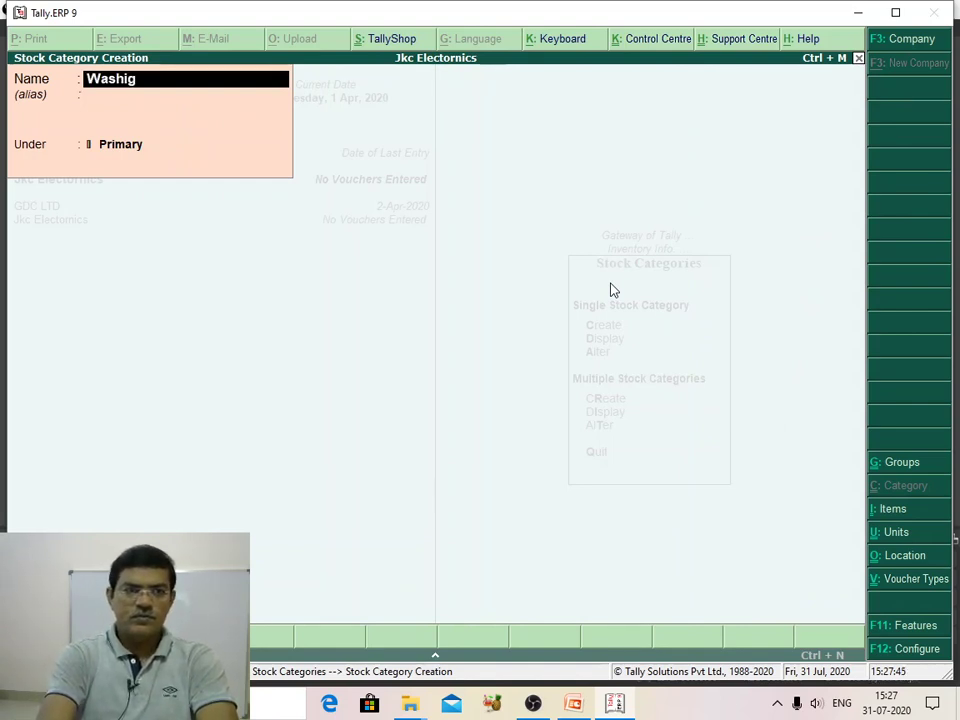
key("BackSpace")
type("ng Machi")
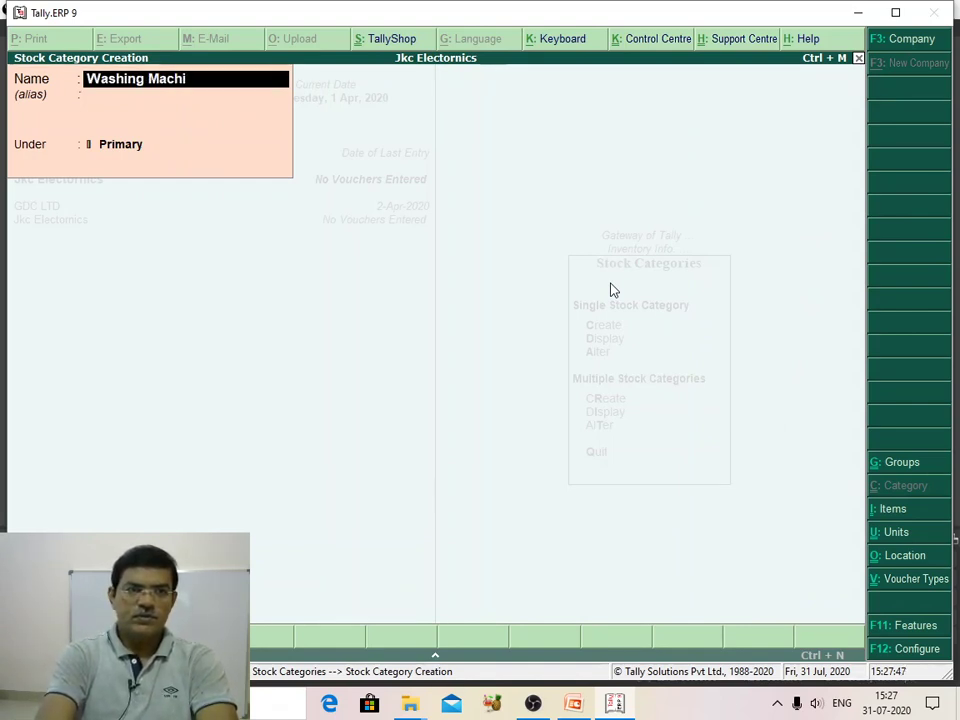
type("ne")
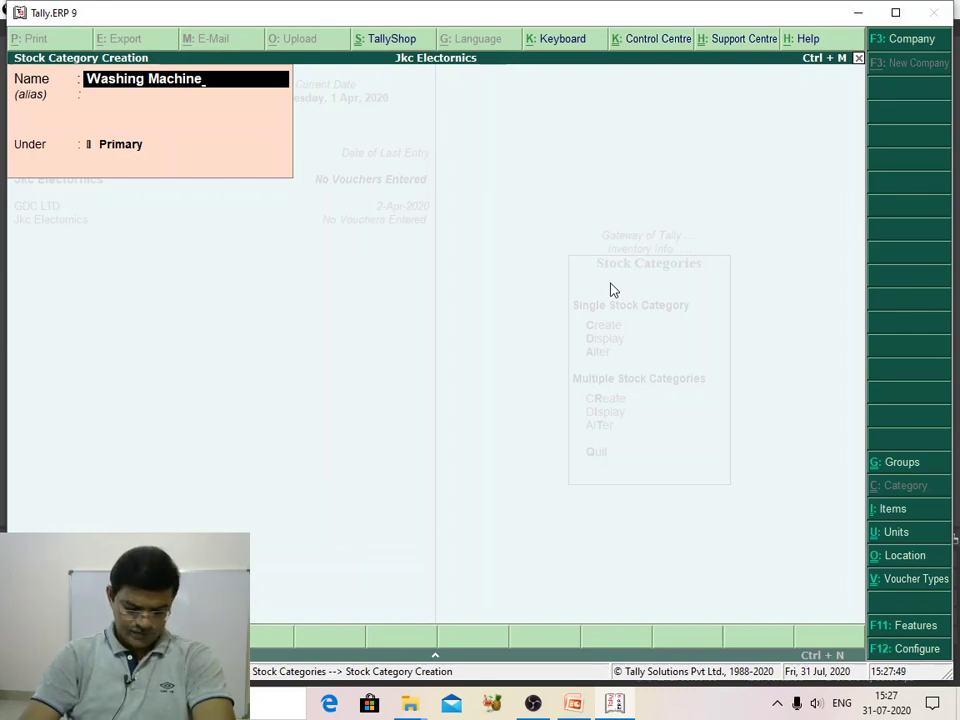
key("Return")
key("Return")
key("Return")
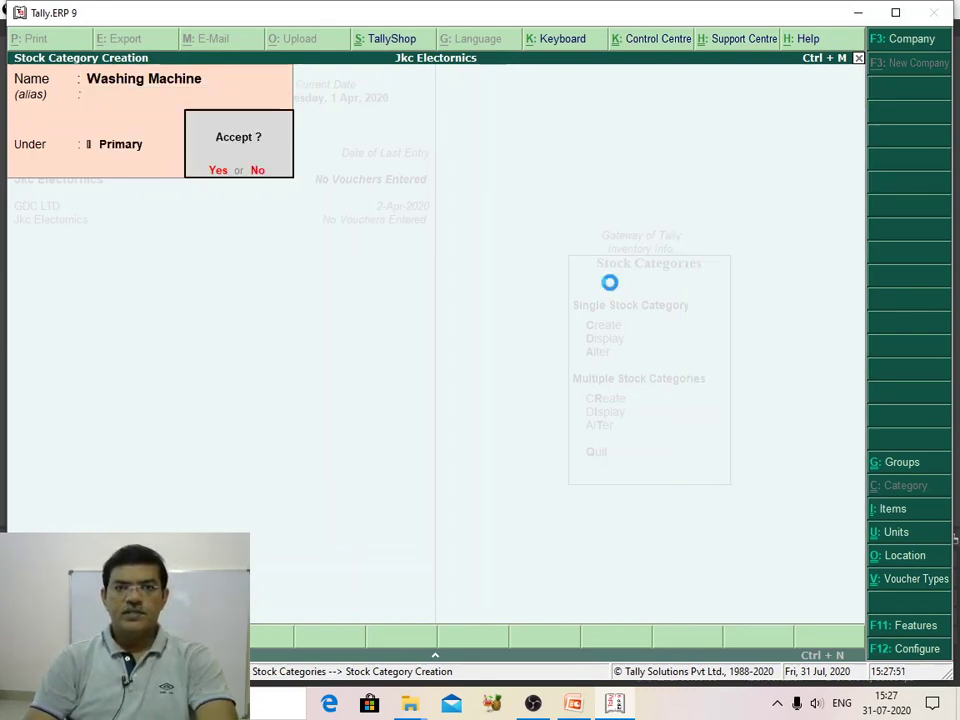
key("Return")
key("Escape")
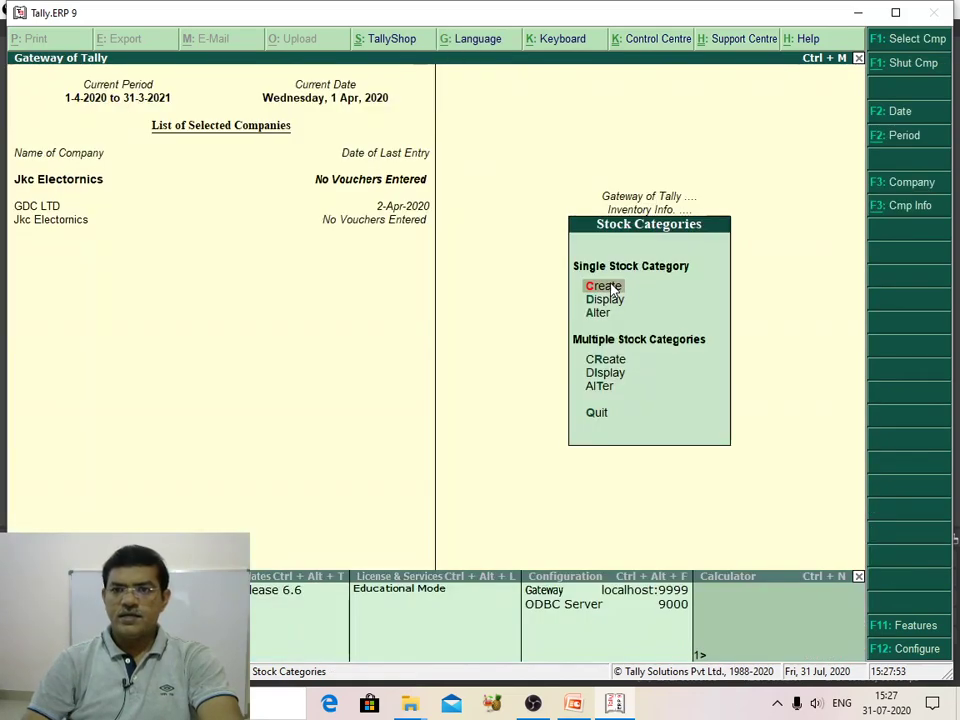
key("Escape")
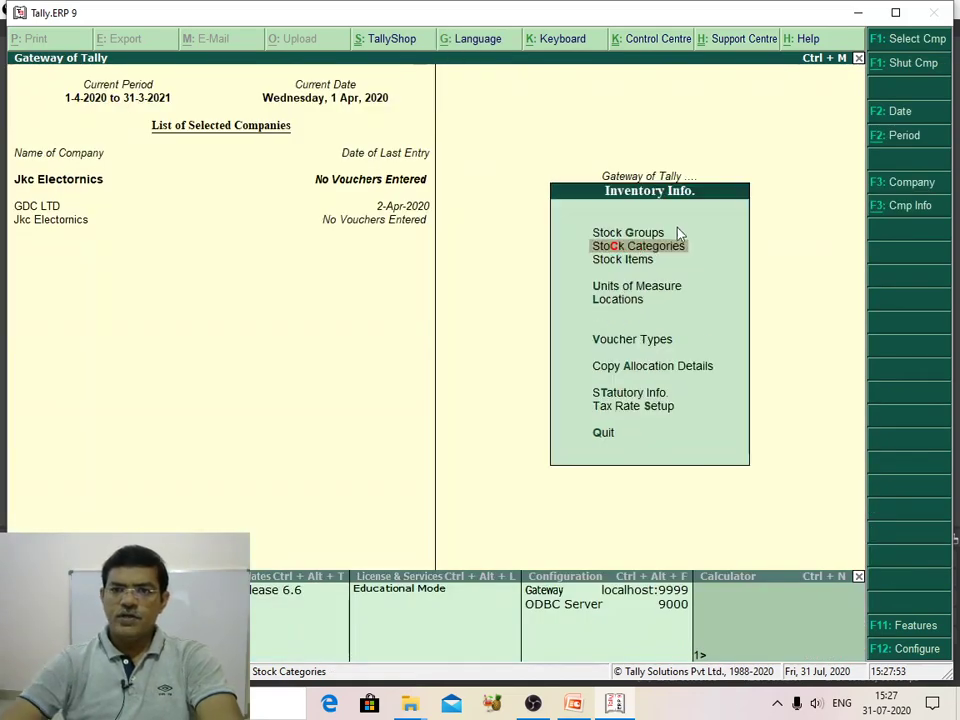
Step: Start creating a single stock item and name it Sony 32 inch
left_click(612, 261)
left_click(622, 287)
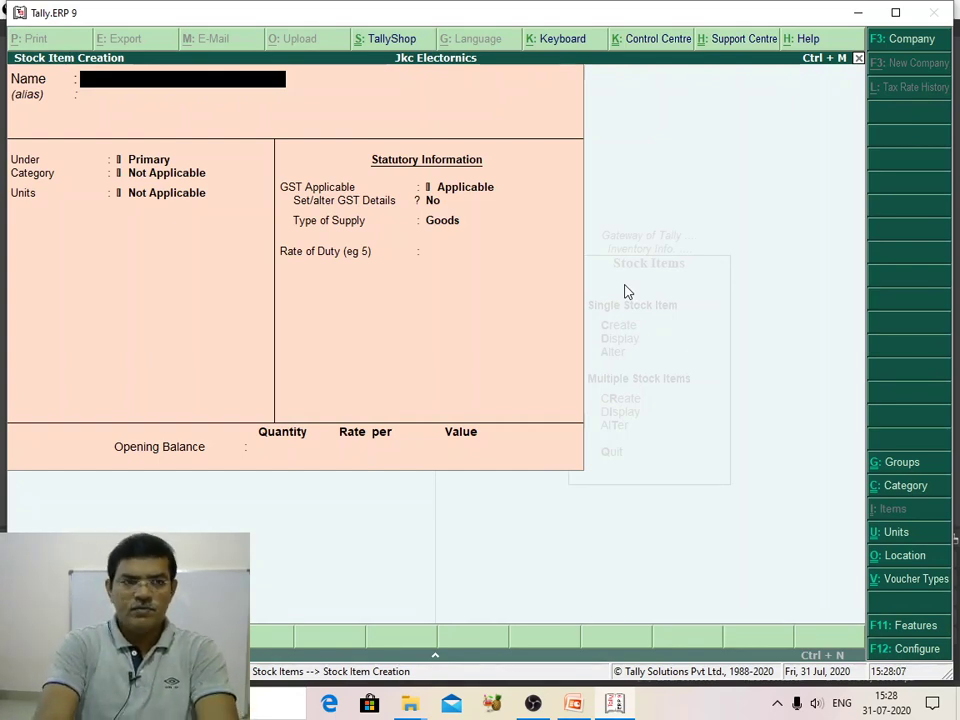
type("Son")
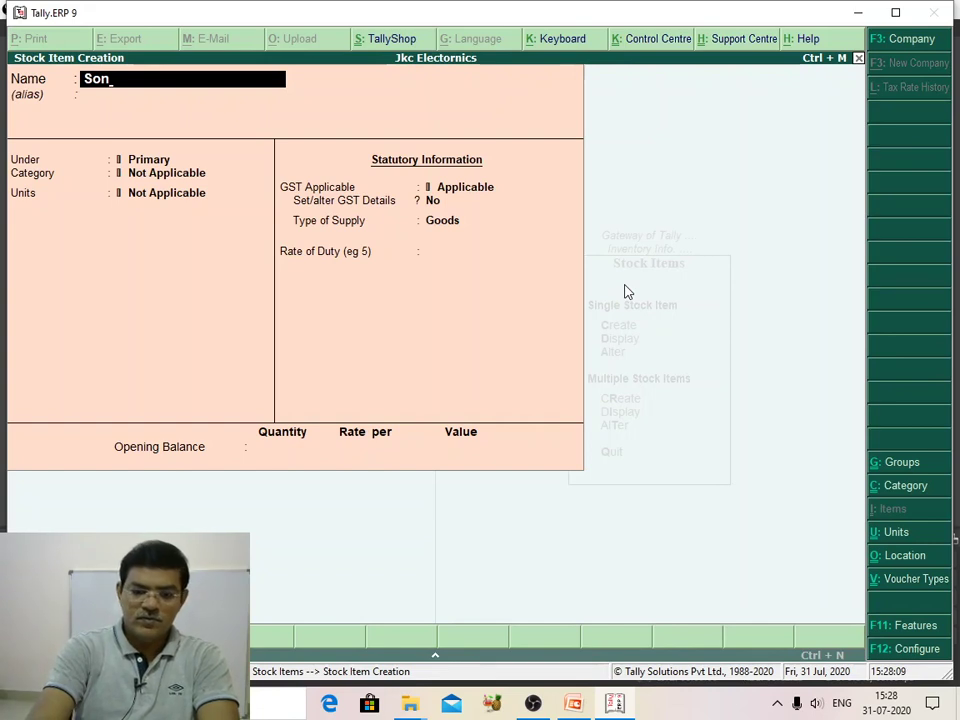
type("y 32")
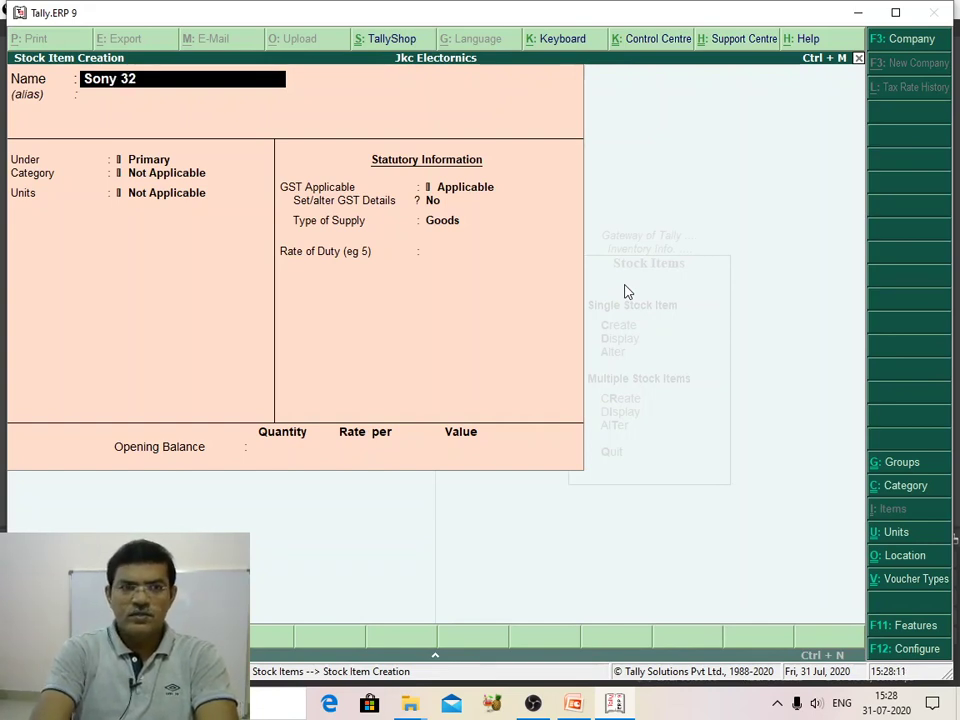
type(" inch t")
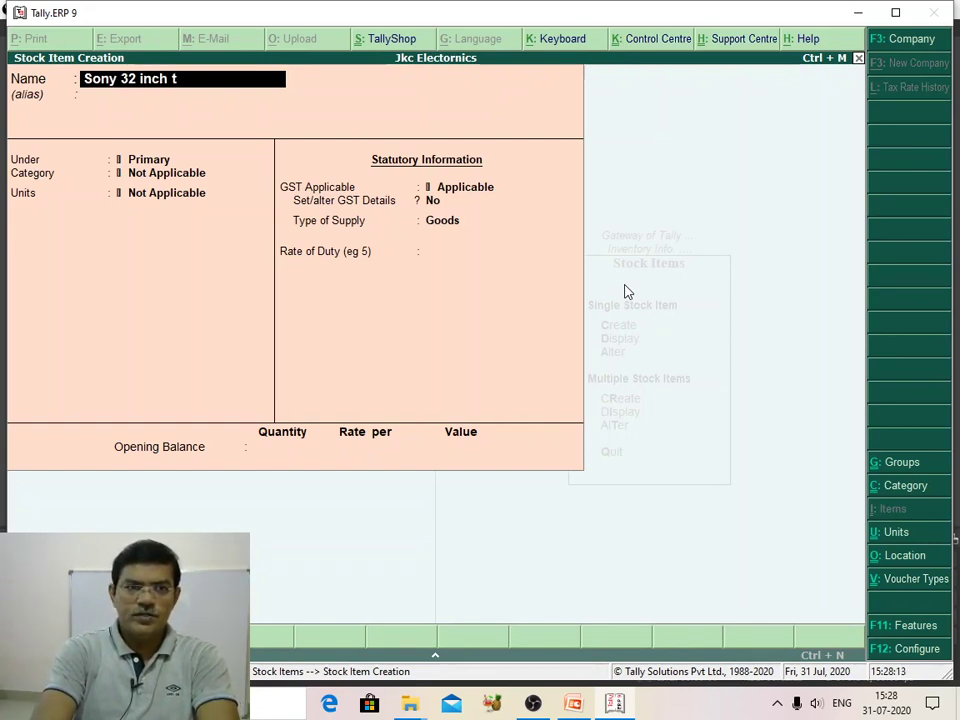
key("BackSpace")
key("Return")
Step: Correct the stock item's name to Sony 32 inch Tv, leaving the alias empty
type("T")
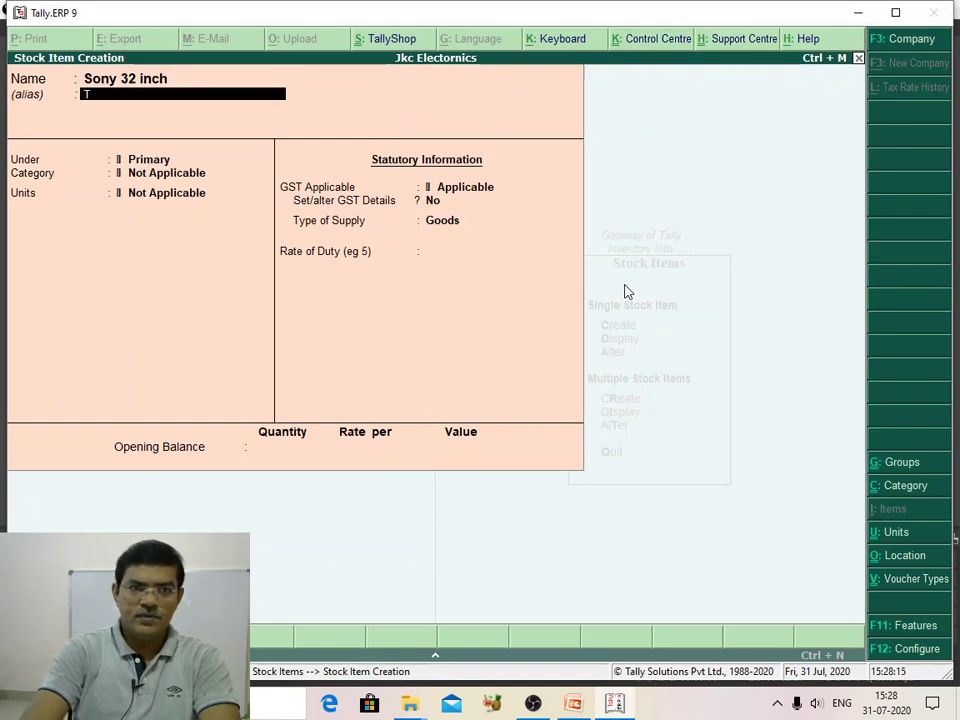
left_click(163, 80)
key("BackSpace")
key("BackSpace")
key("BackSpace")
key("BackSpace")
key("BackSpace")
key("BackSpace")
key("BackSpace")
key("BackSpace")
key("BackSpace")
key("BackSpace")
key("BackSpace")
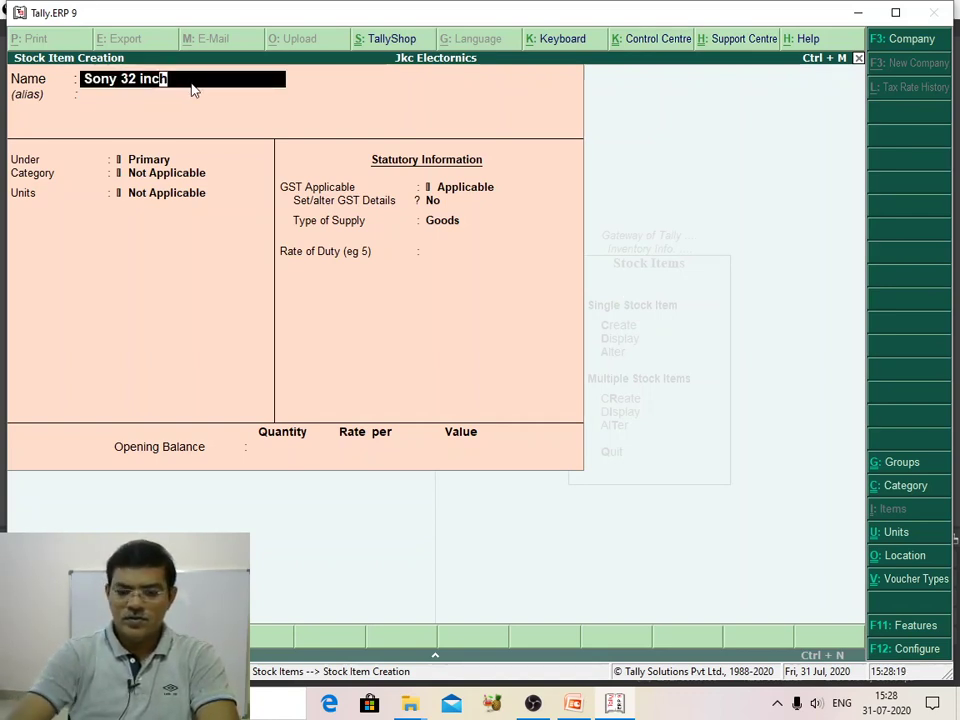
type("ony 32")
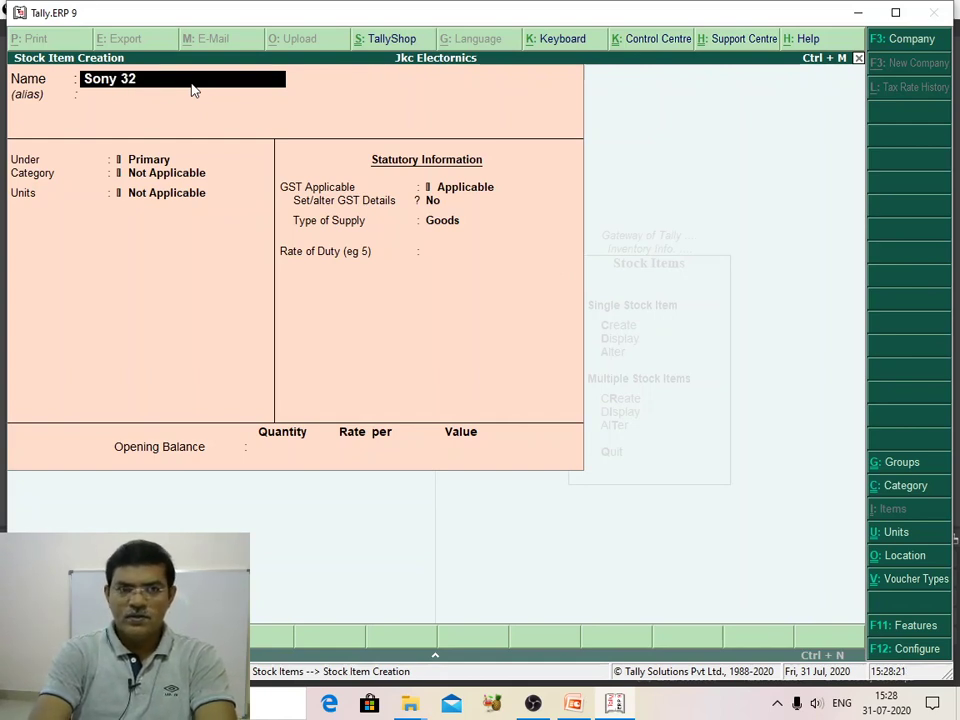
type(" inch t")
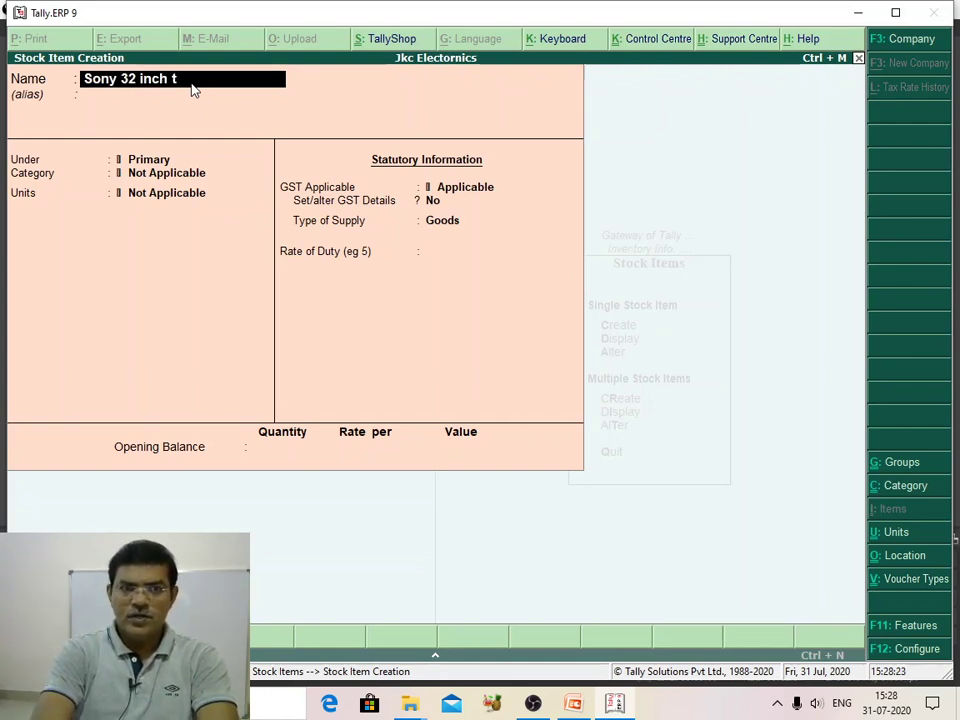
type("v")
key("BackSpace")
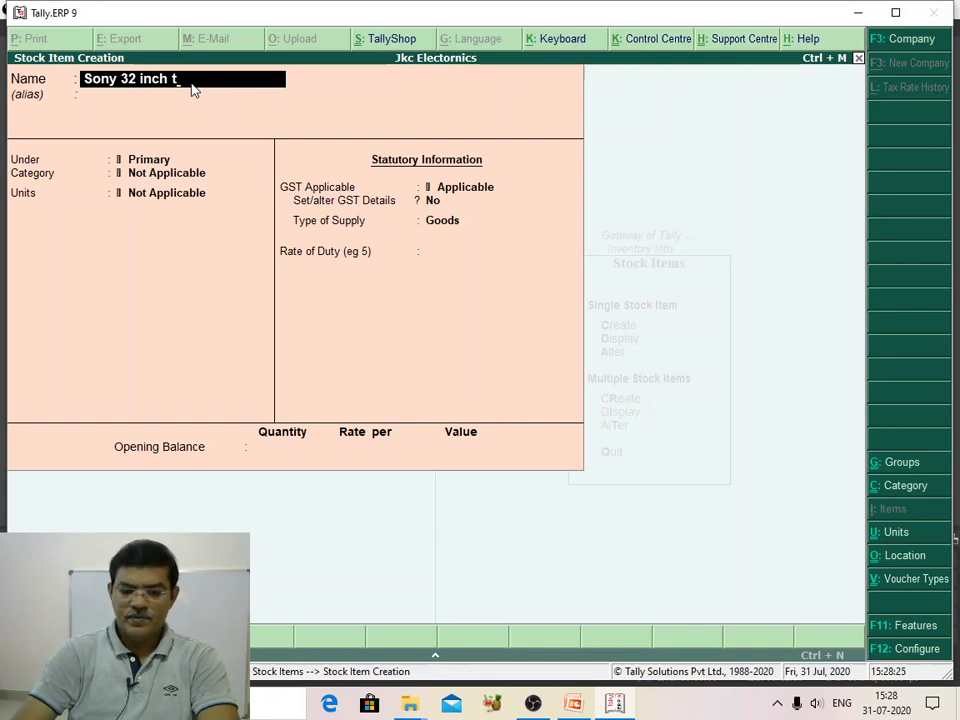
key("BackSpace")
type("Tv")
key("Return")
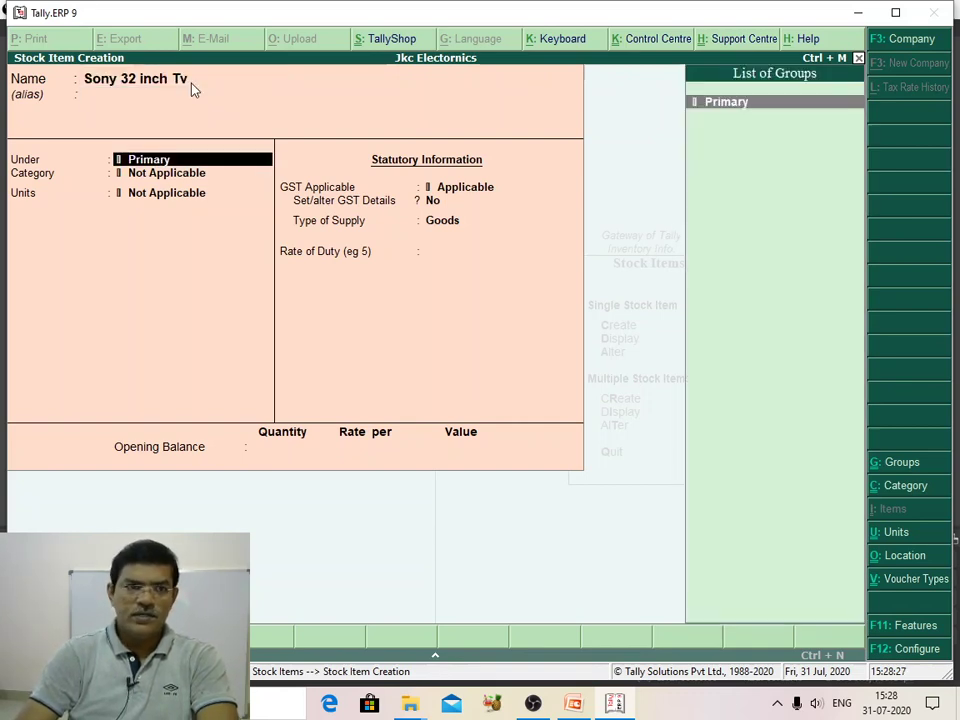
Step: Keep the Sony 32 inch Tv item under Primary, with category Televison and Numbers as its unit
key("Return")
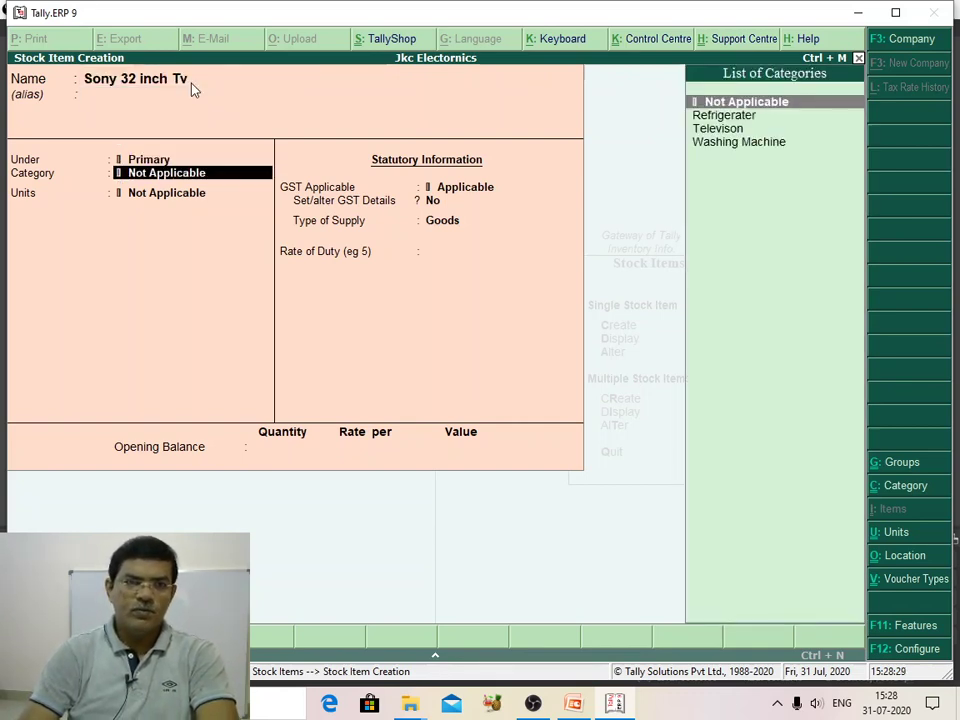
key("Down")
key("Down")
key("Return")
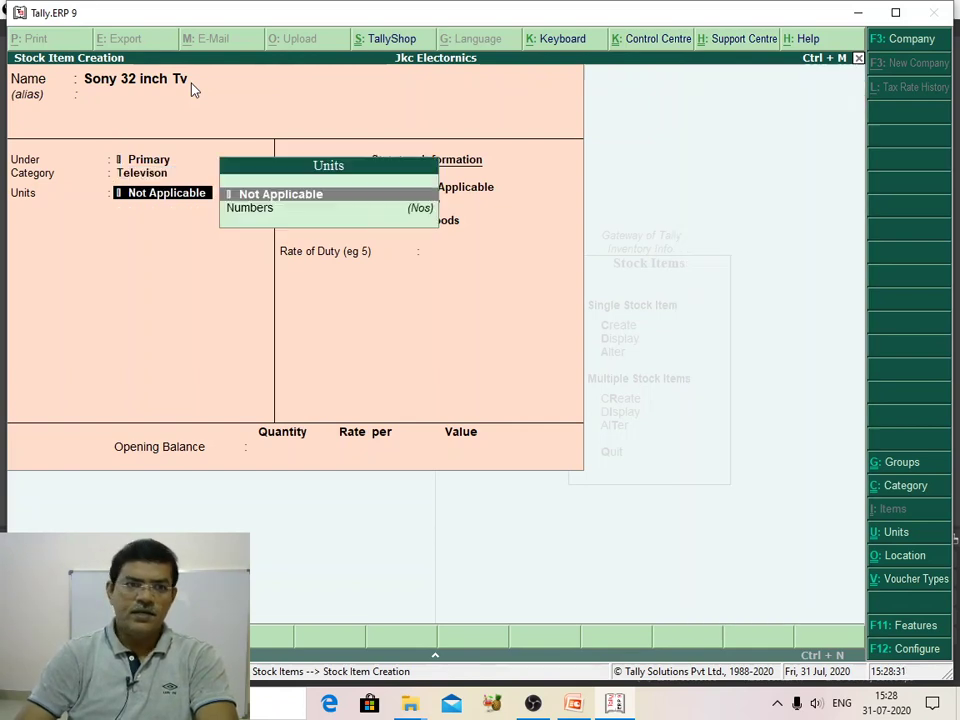
key("Down")
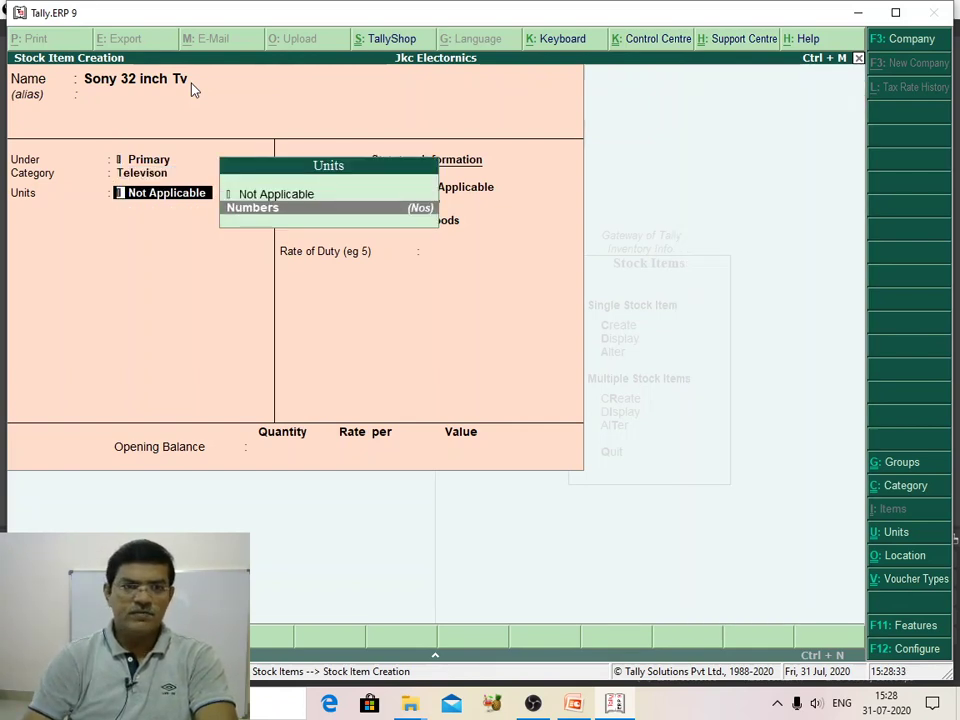
key("Return")
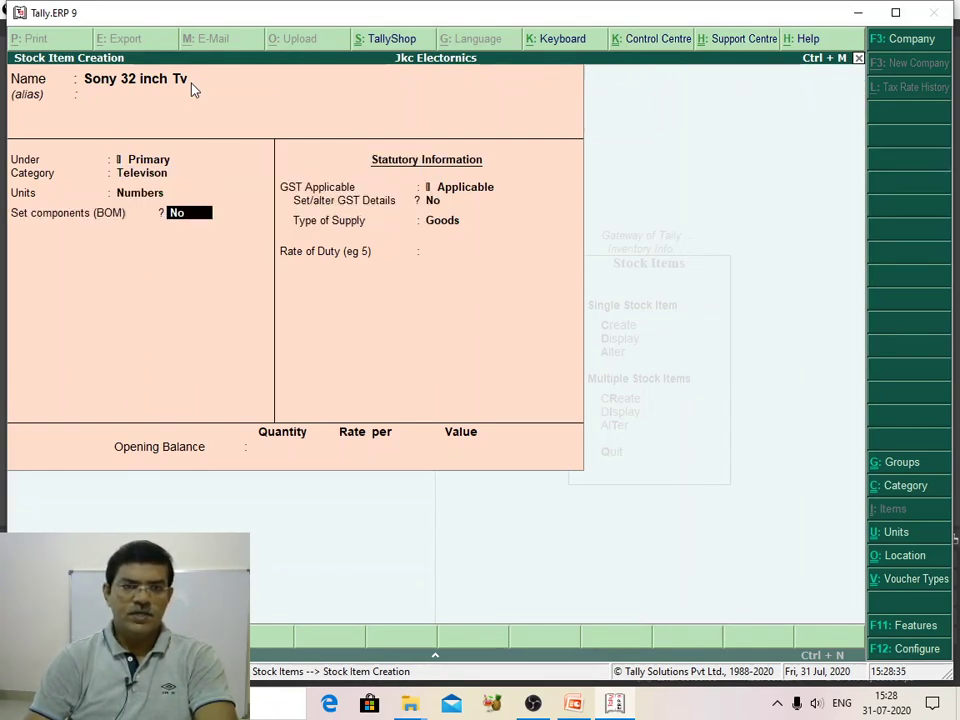
Step: Keep the default components, GST and supply settings, leave the opening balance blank and save the Sony 32 inch Tv item
key("Return")
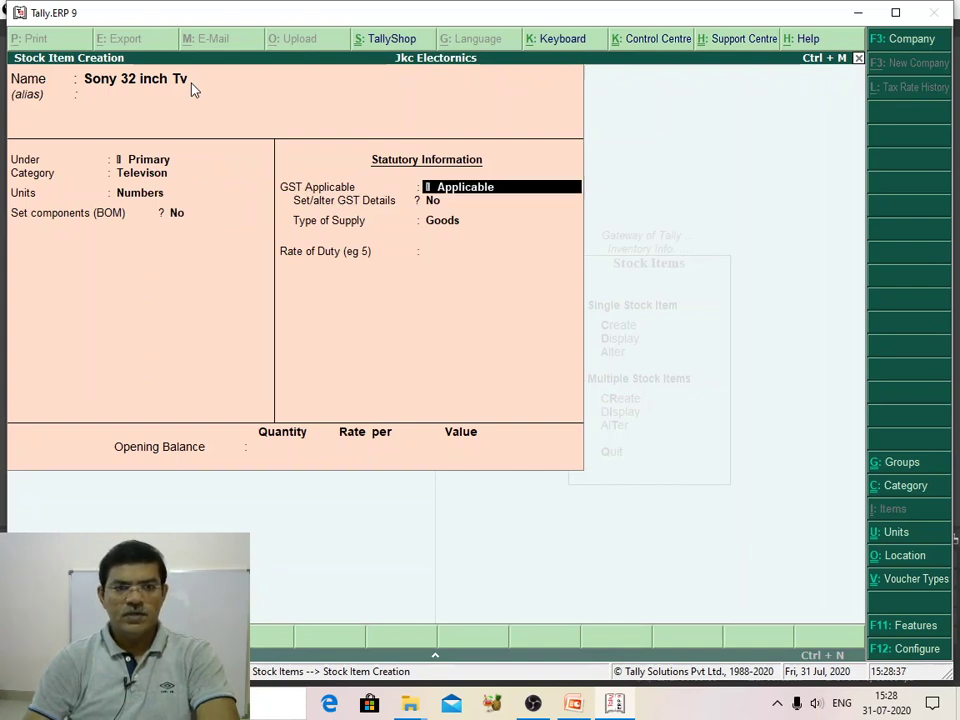
key("Return")
key("Return")
key("Return")
key("Return")
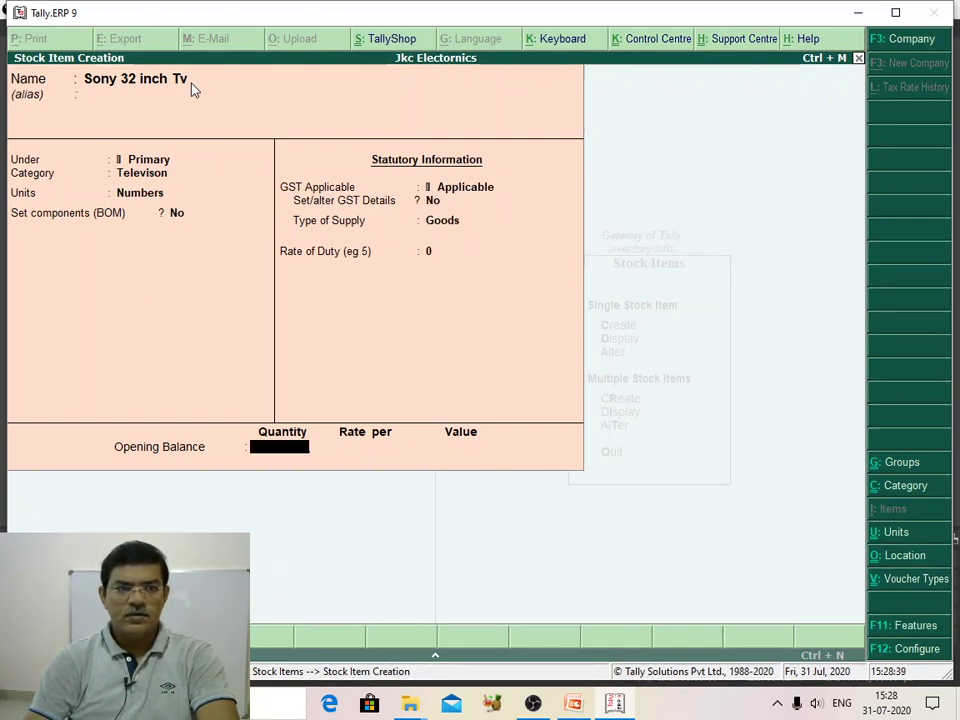
key("Return")
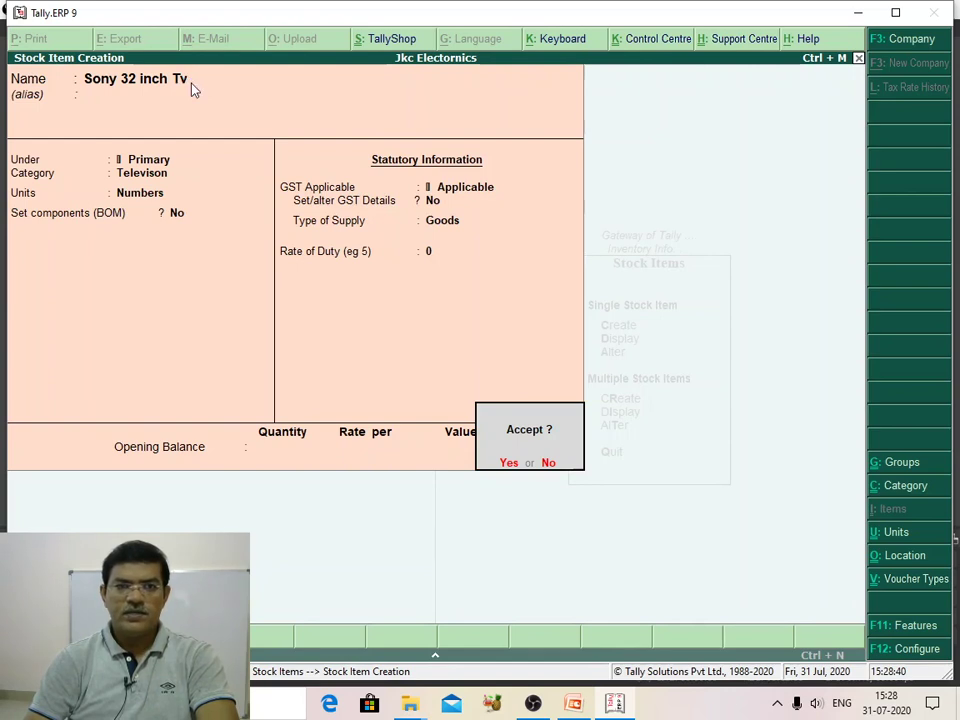
key("Return")
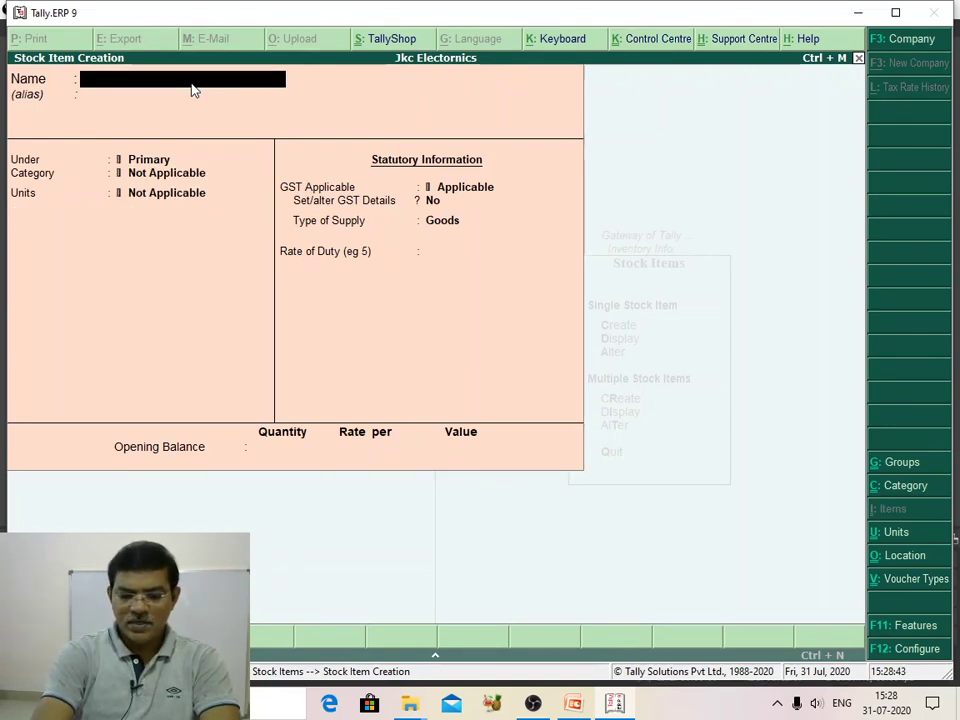
Step: Name the next stock item LG 32 inch Tv, leaving its alias empty
type("LG")
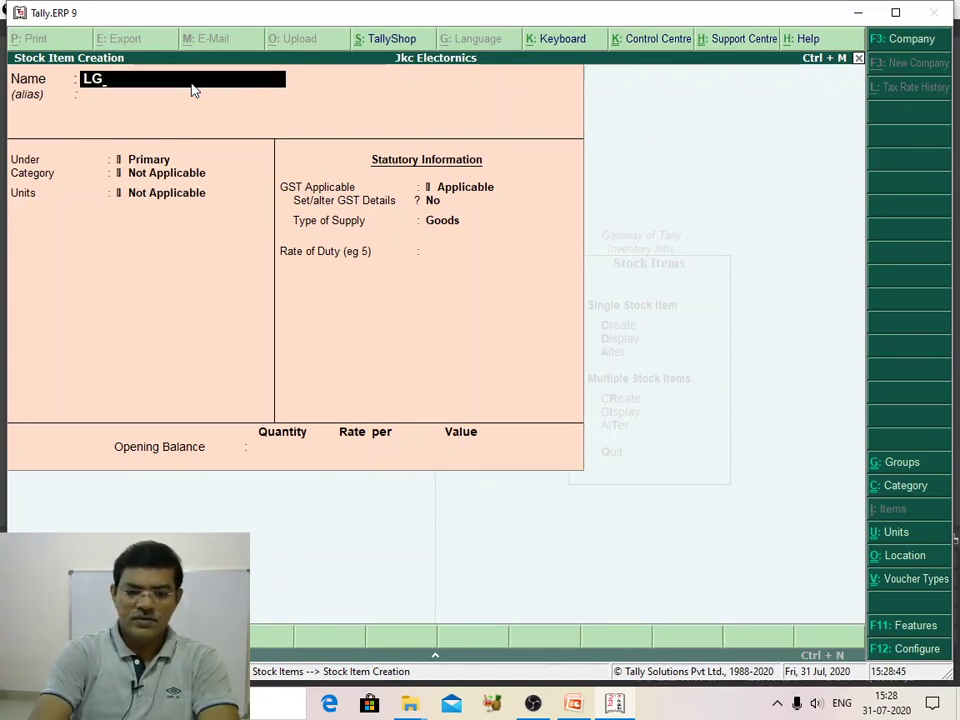
type(" 32 inch t")
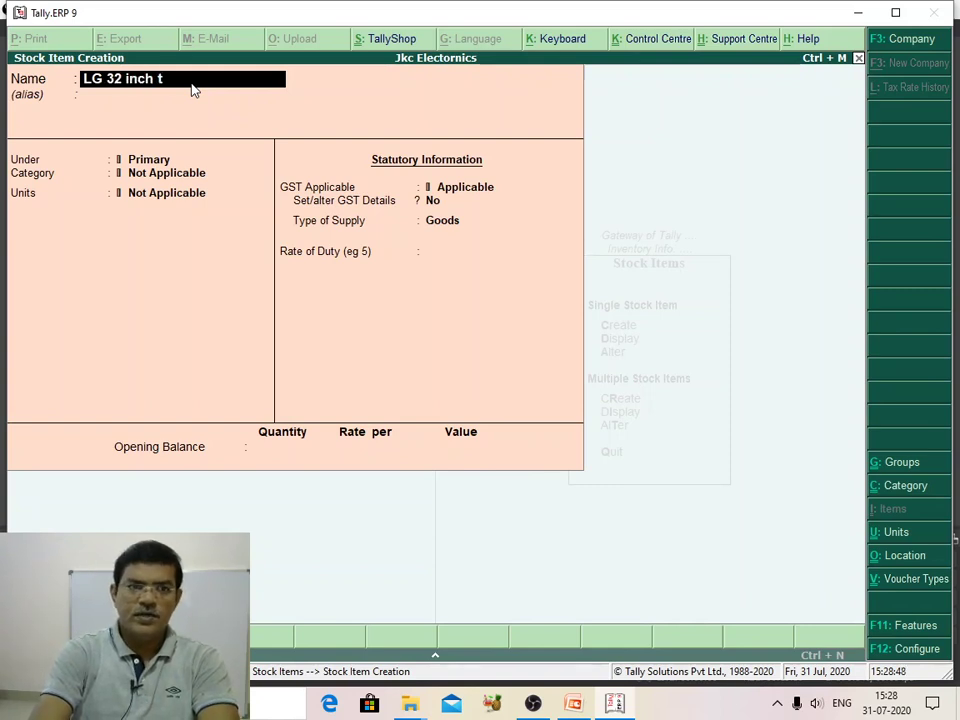
key("BackSpace")
type("Tvb")
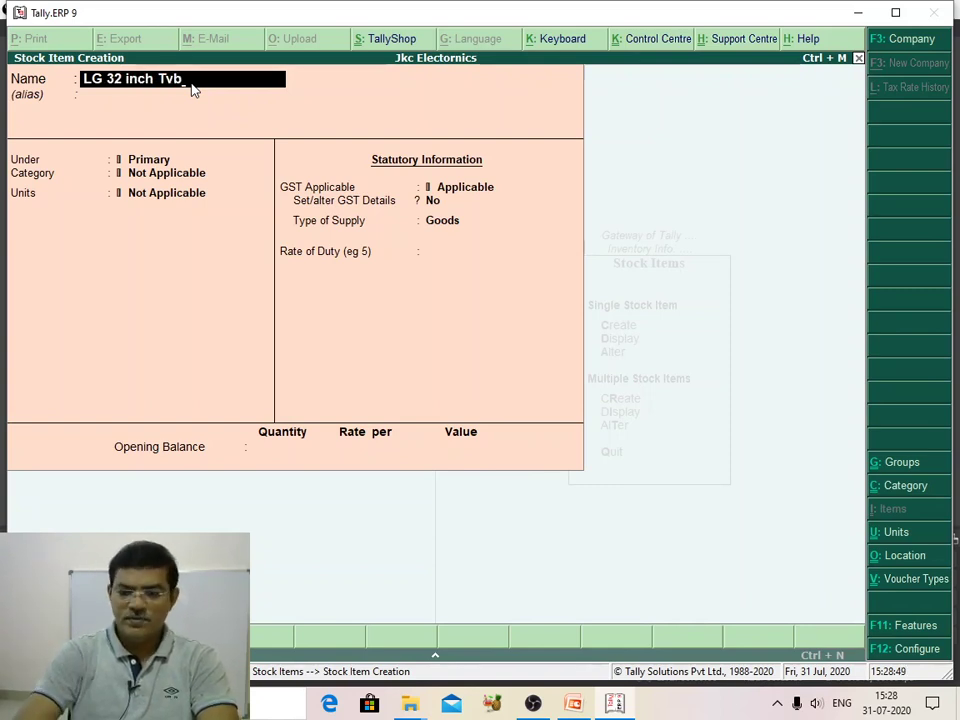
key("BackSpace")
key("Return")
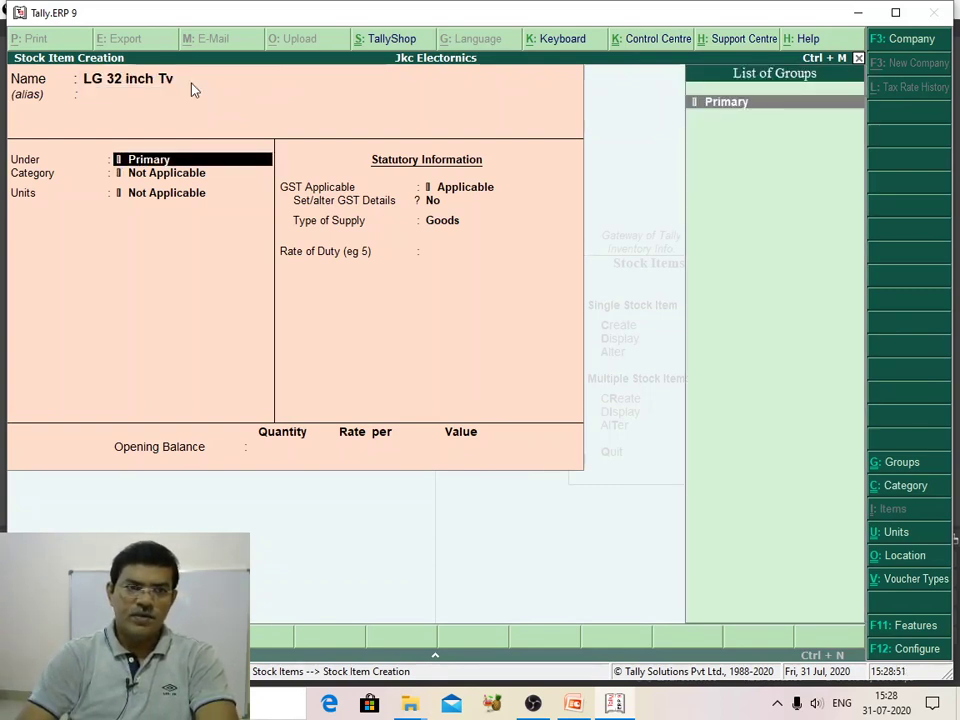
Step: Keep LG 32 inch Tv under Primary, set its category to Televison and units to Numbers, and save the item
key("Return")
key("Down")
key("Down")
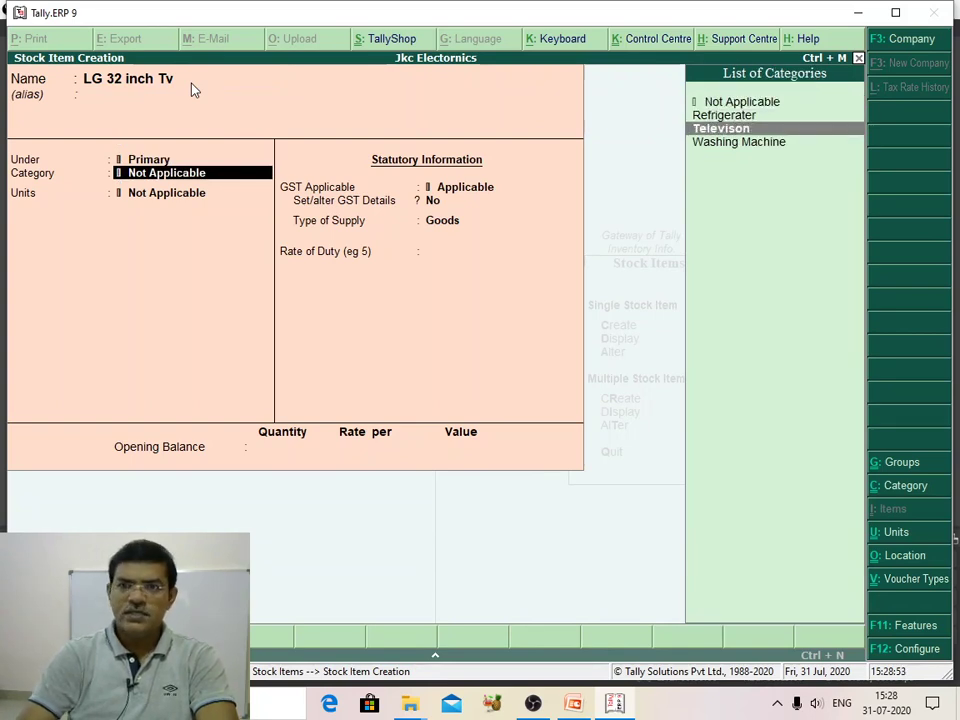
key("Return")
key("Down")
key("Return")
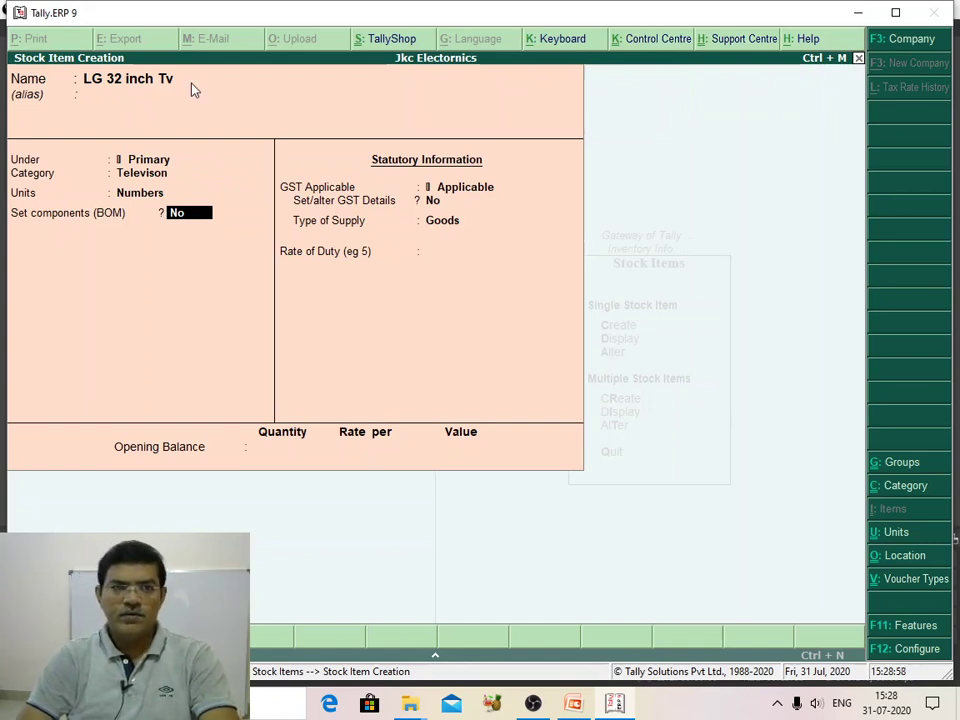
key("ctrl+a")
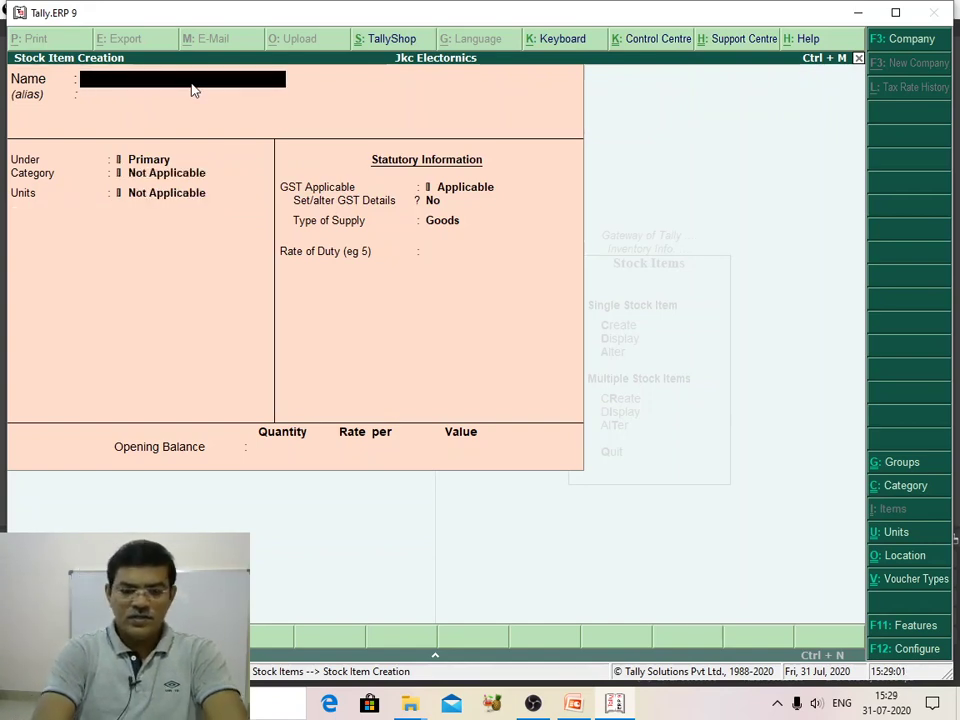
Step: Name the next stock item LG Refrigetor
type("Lg")
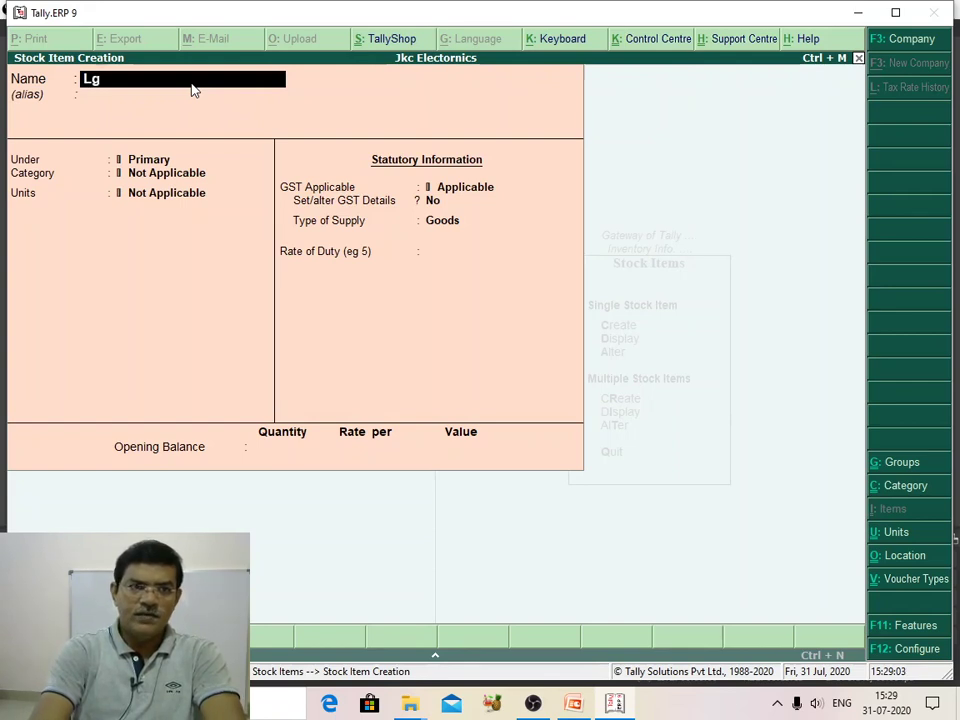
key("BackSpace")
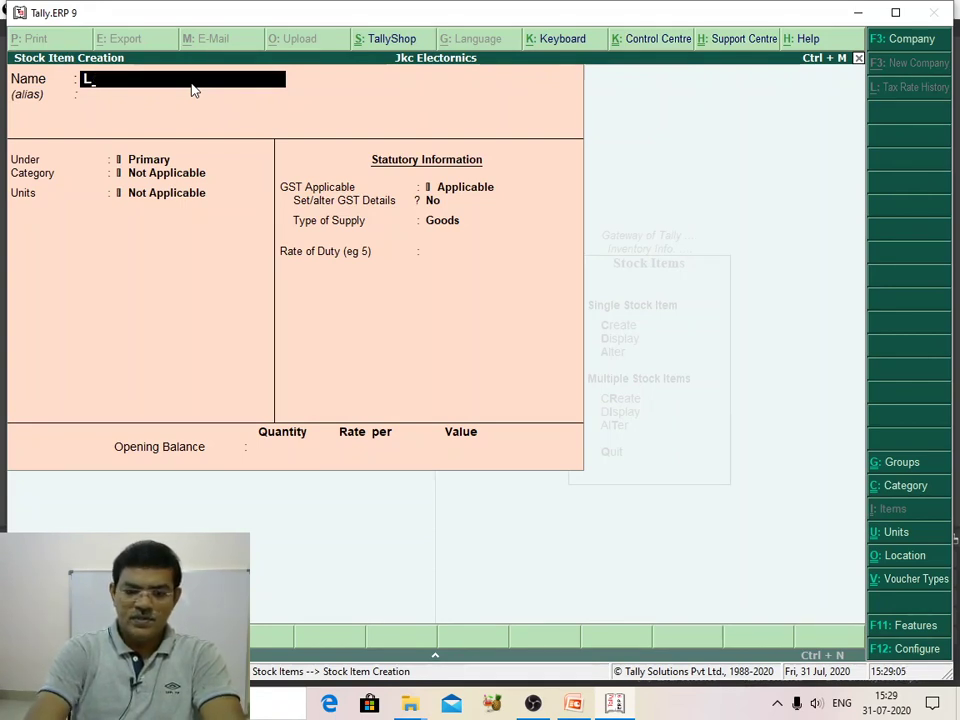
type("gg")
key("BackSpace")
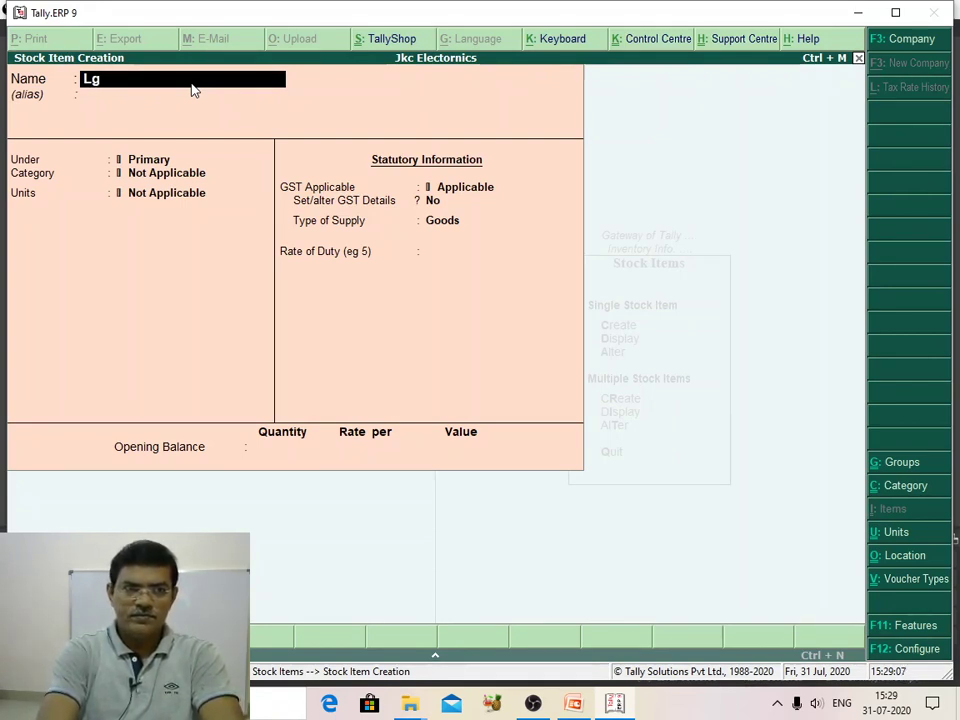
key("BackSpace")
type("G")
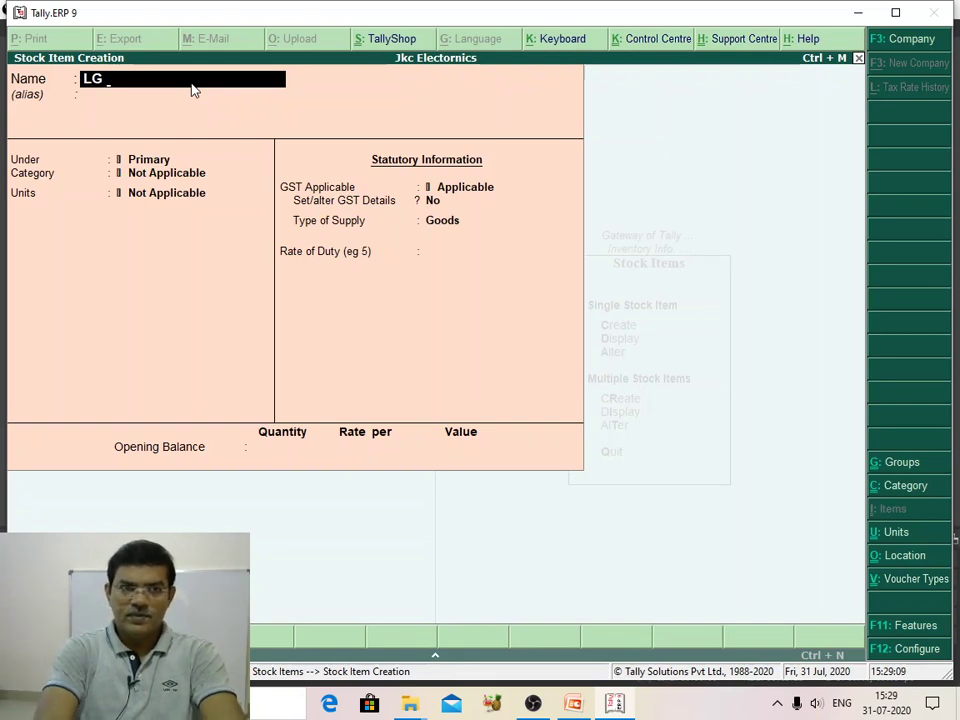
type(" Regr")
key("BackSpace")
key("BackSpace")
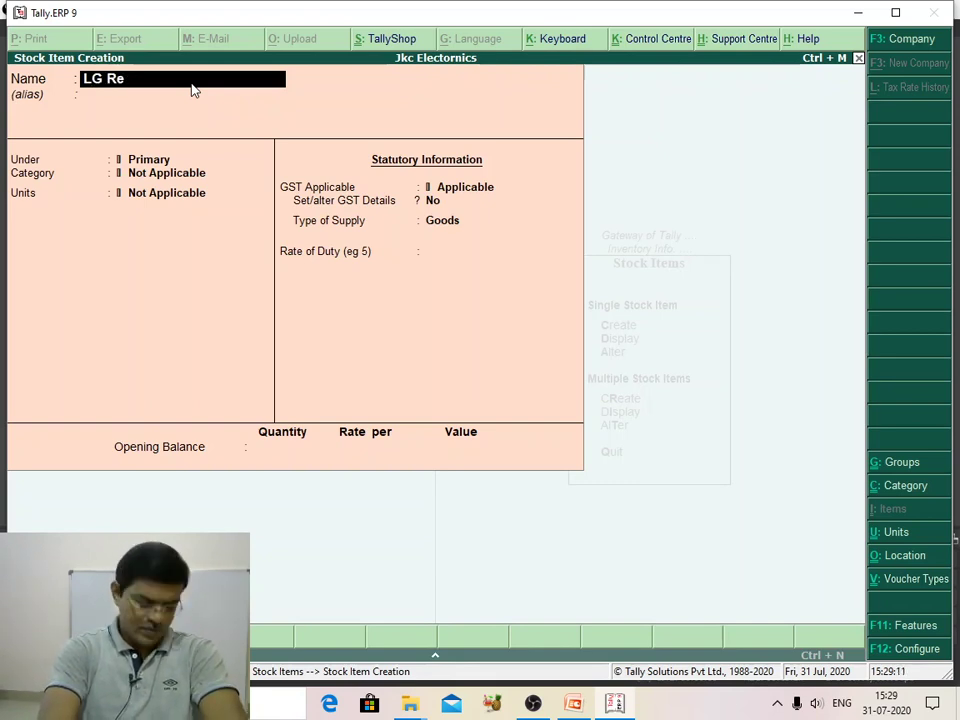
type("f")
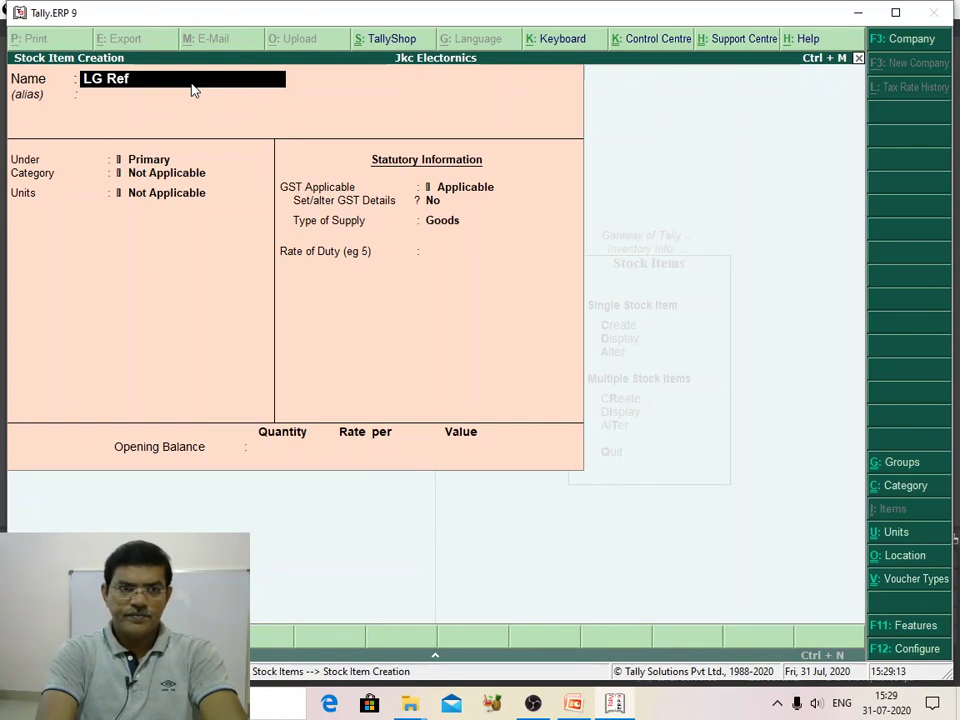
type("ri")
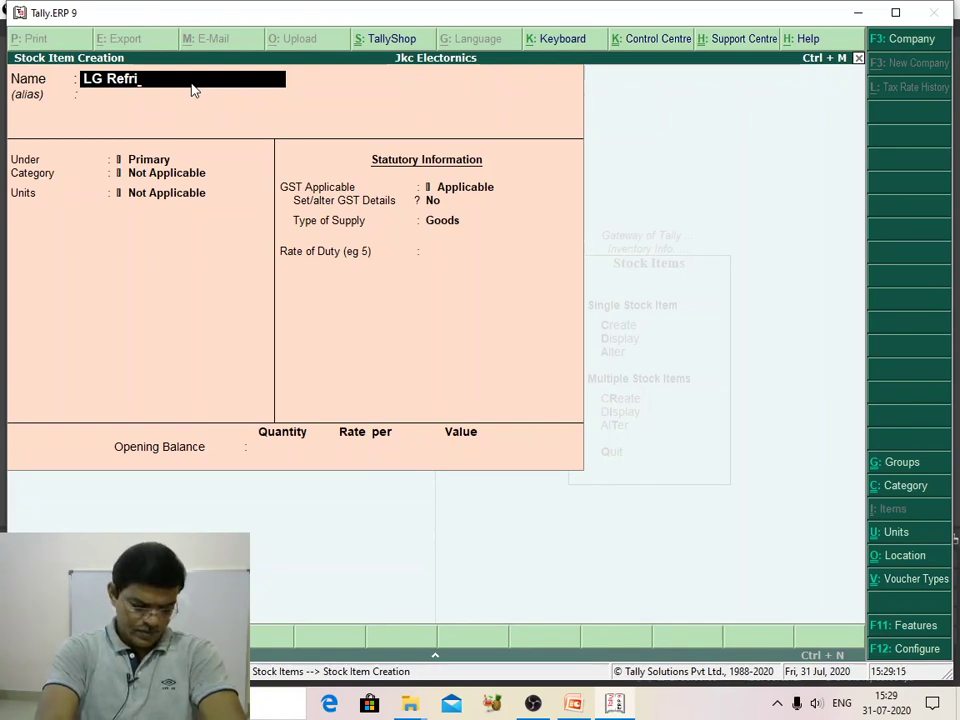
type("geto")
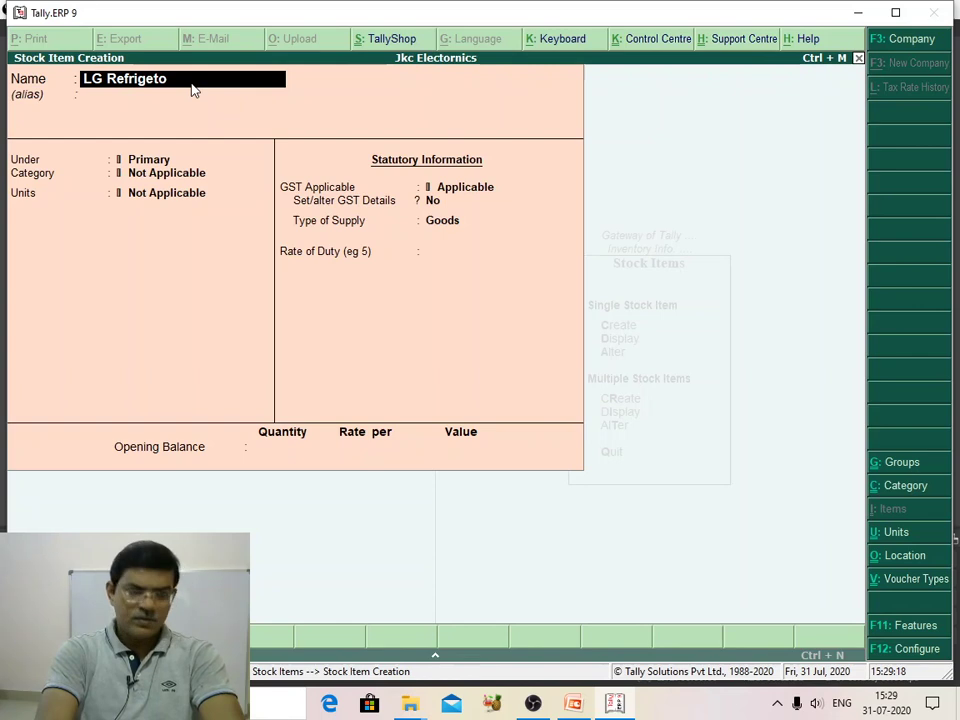
key("BackSpace")
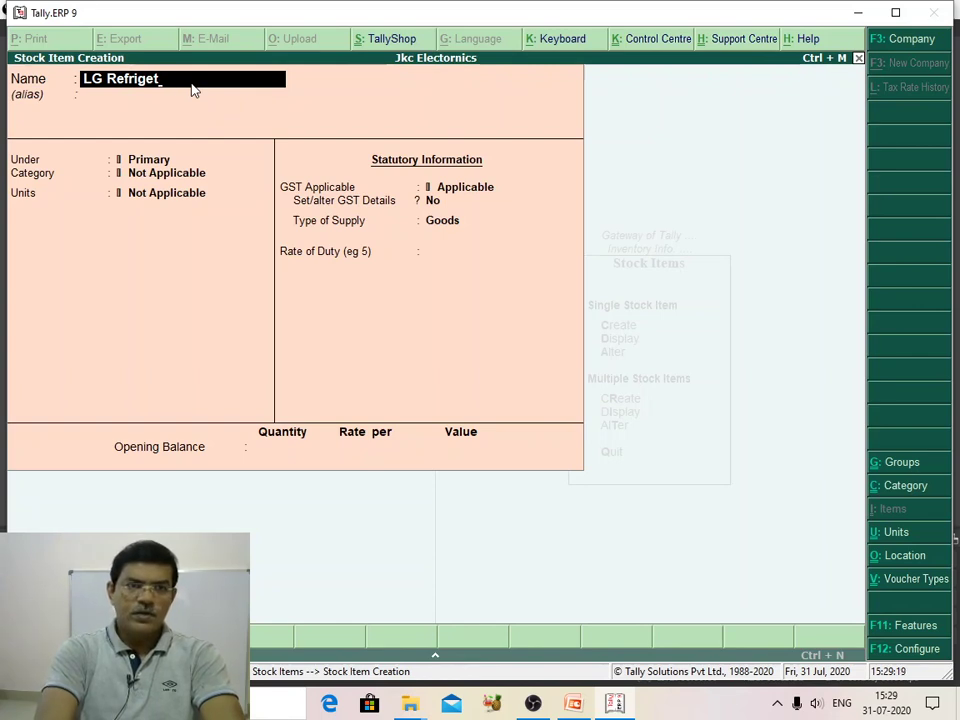
type("or")
key("Return")
Step: Keep LG Refrigetor under Primary, set its category to Refrigerater and units to Numbers, and save the item
key("Return")
key("Return")
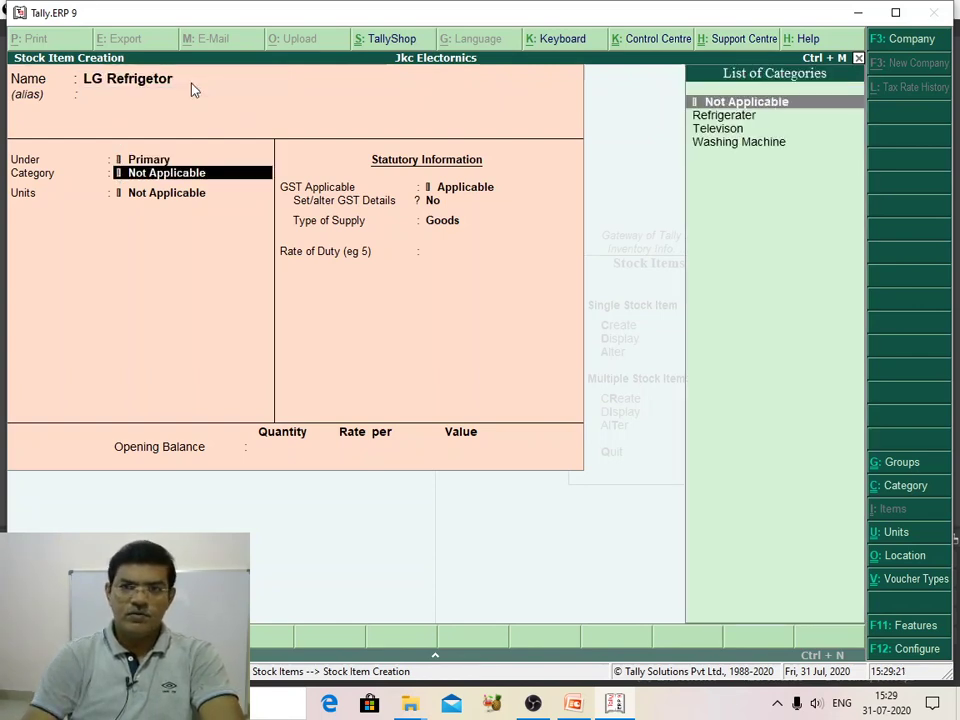
key("Down")
key("Return")
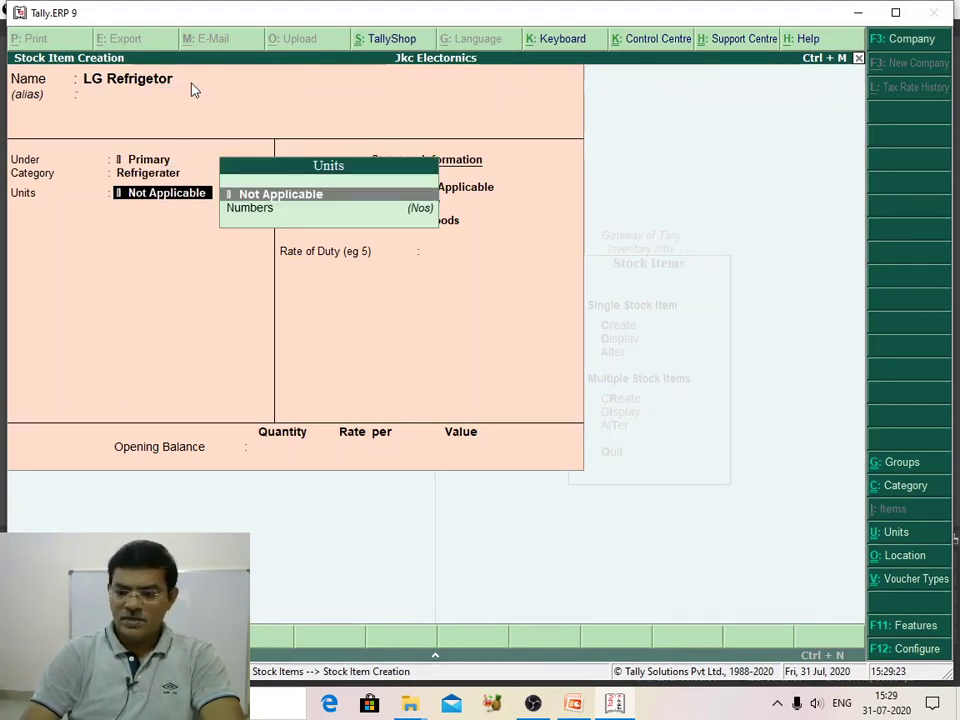
key("Down")
key("Return")
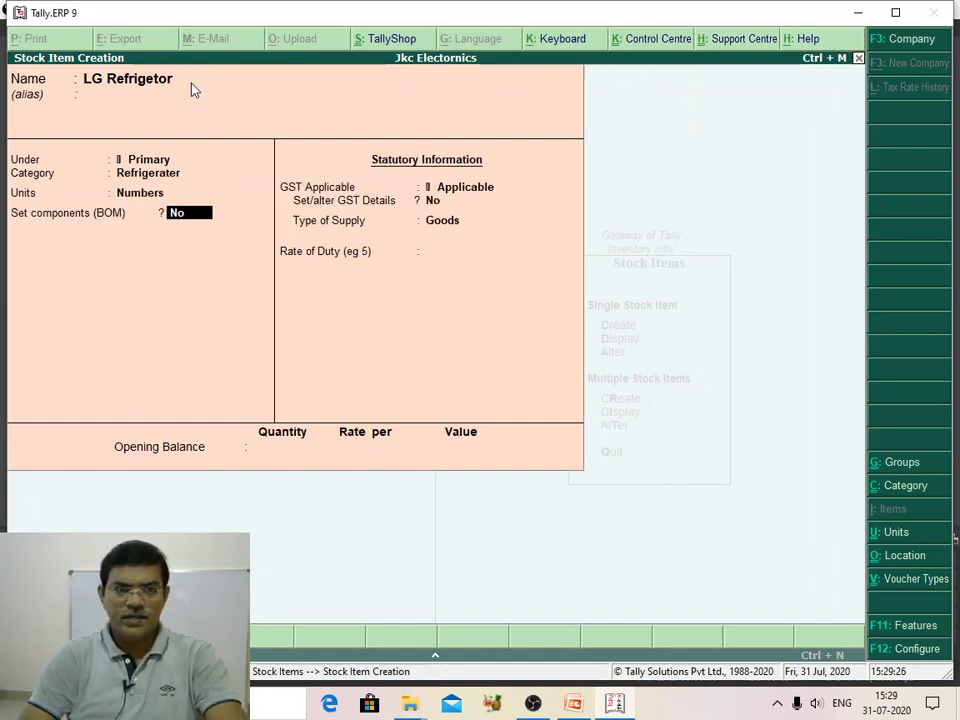
key("ctrl+a")
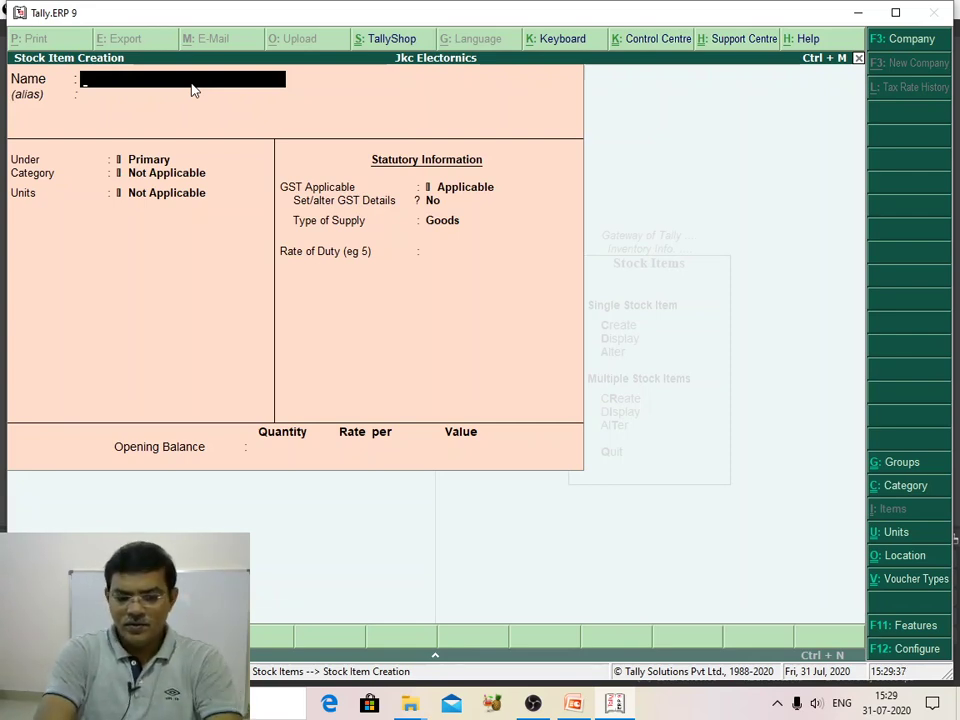
Step: Name the next stock item Samsung Ref, leaving its alias empty
type("W")
key("BackSpace")
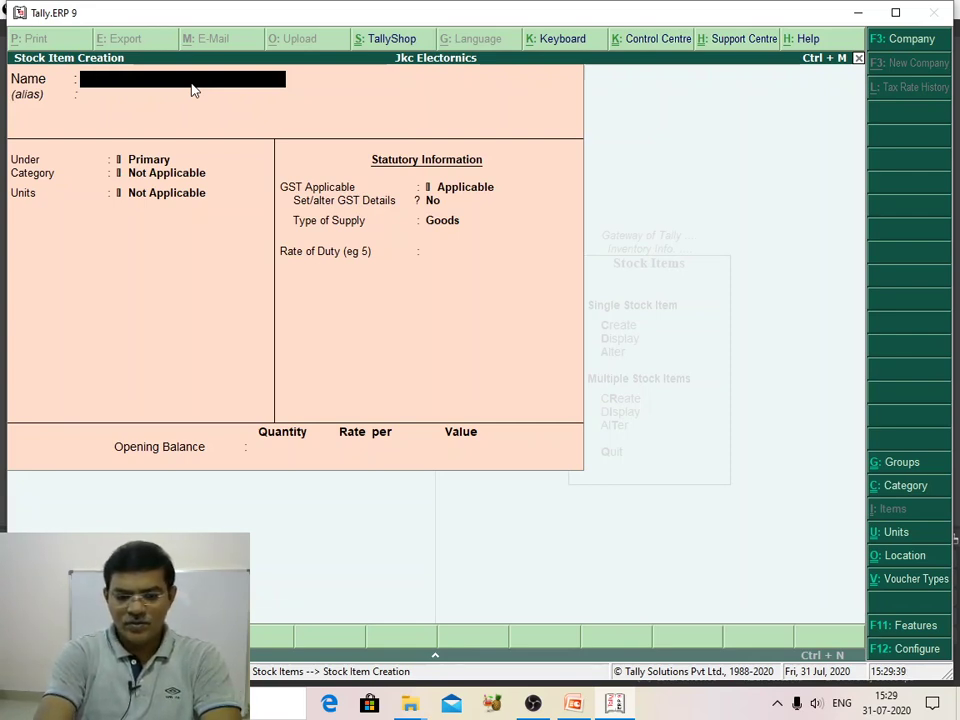
type("Samsung")
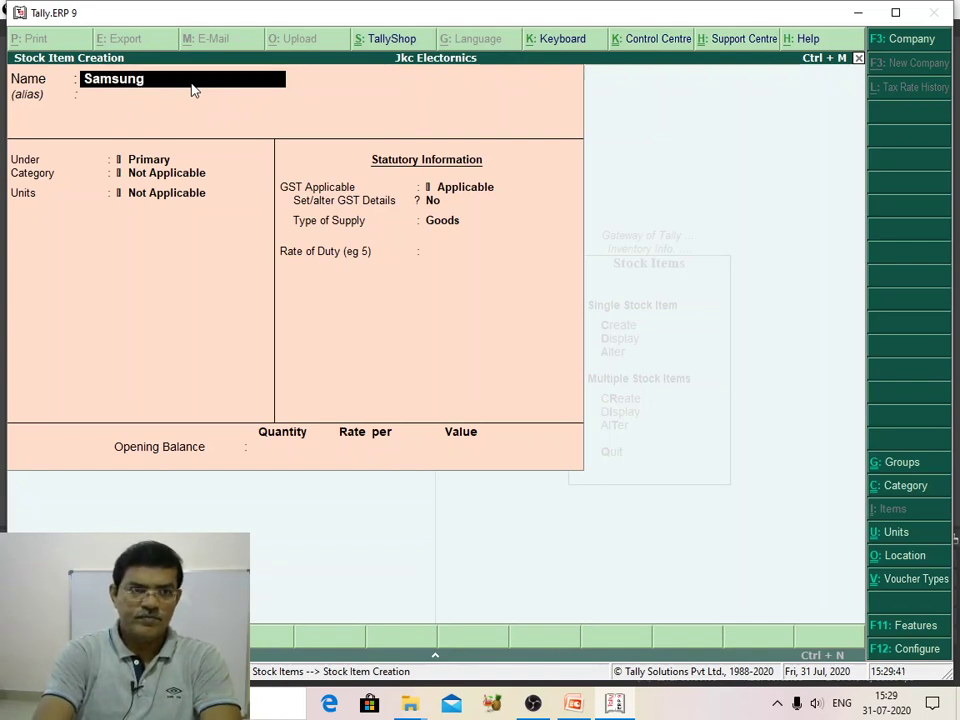
type(" R")
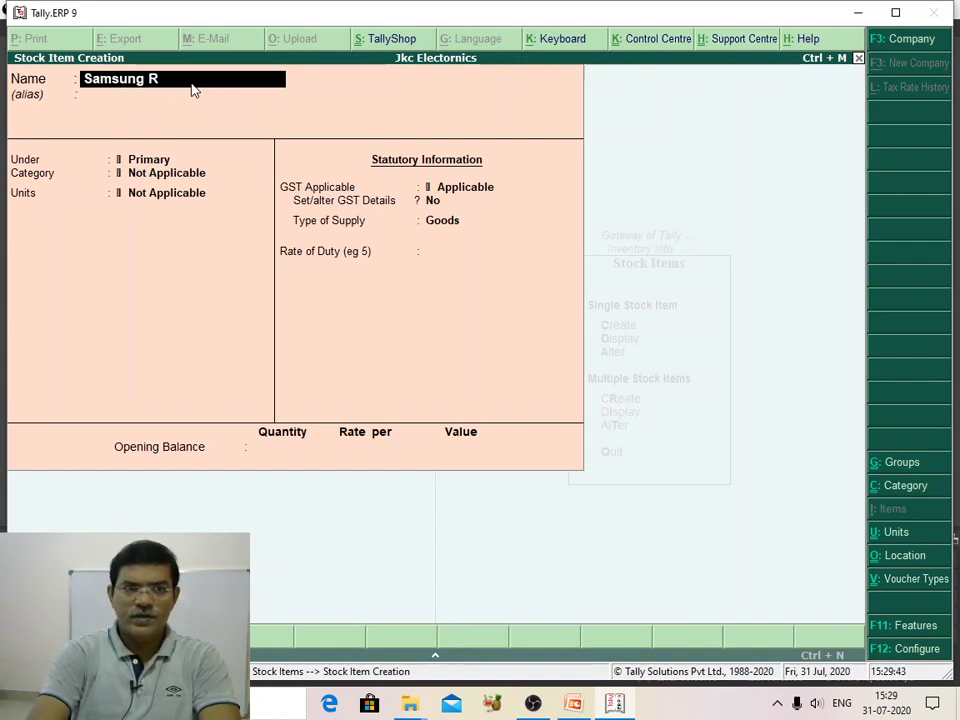
type("eg")
key("BackSpace")
type("f")
key("Return")
key("Return")
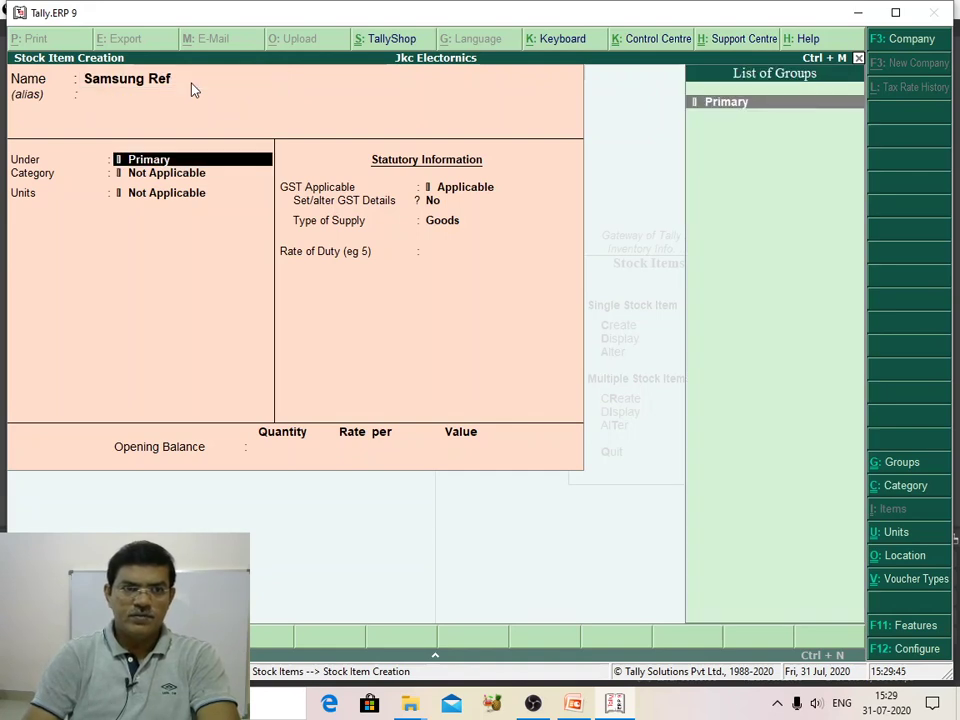
Step: Keep Samsung Ref under Primary, set its category to Refrigerater and units to Numbers, and save the item
key("Return")
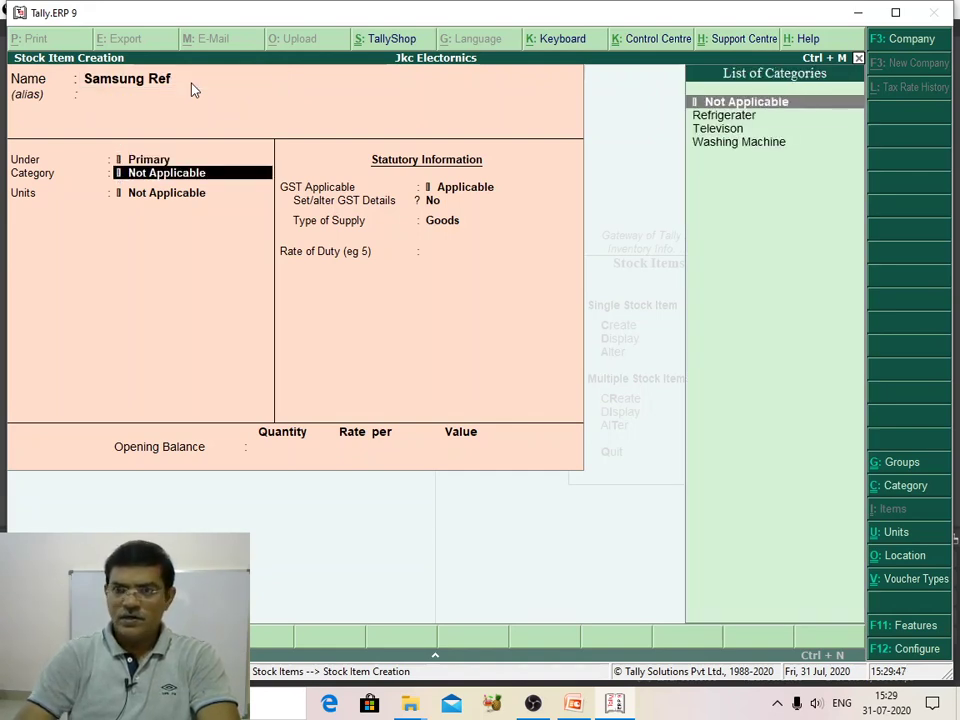
key("Down")
key("Return")
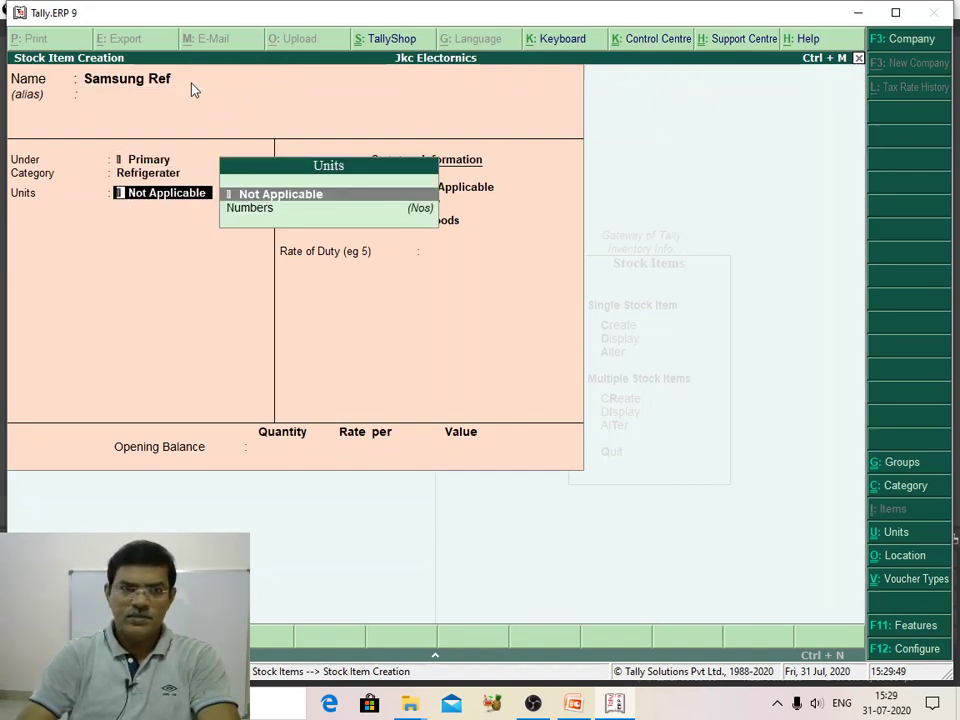
key("Down")
key("Return")
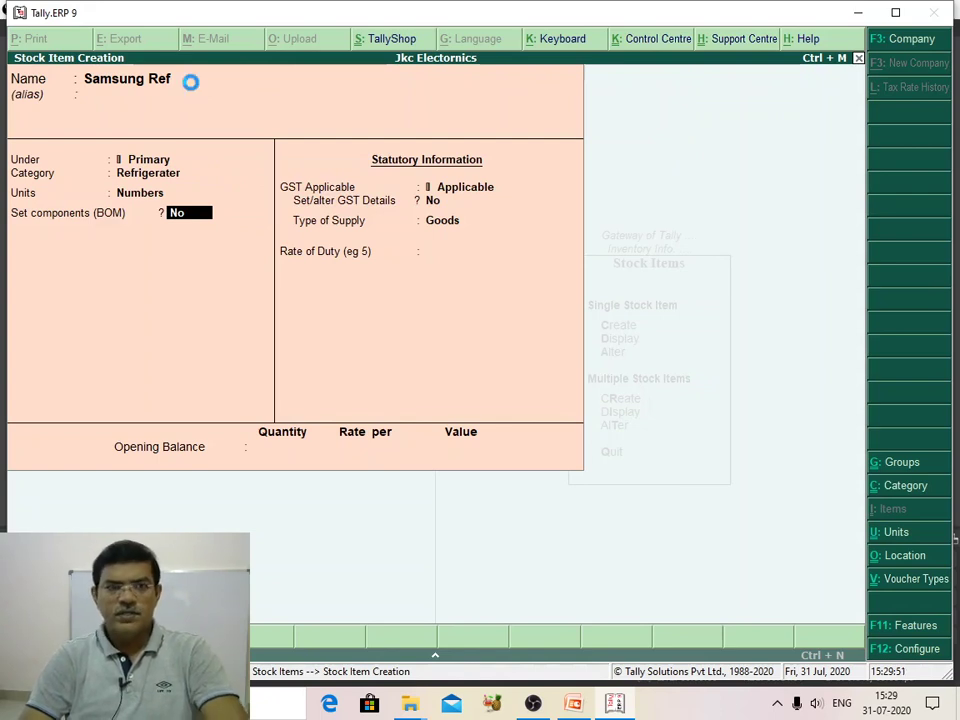
key("ctrl+a")
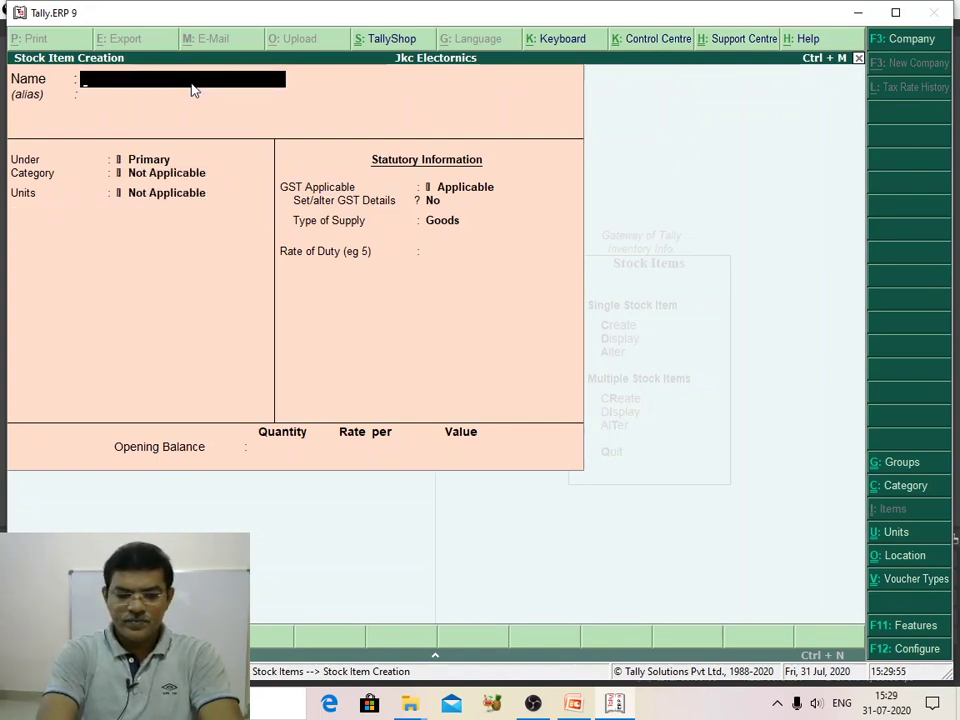
Step: Name the next stock item Samsung Washing Machine, leaving its alias empty
type("Samsu")
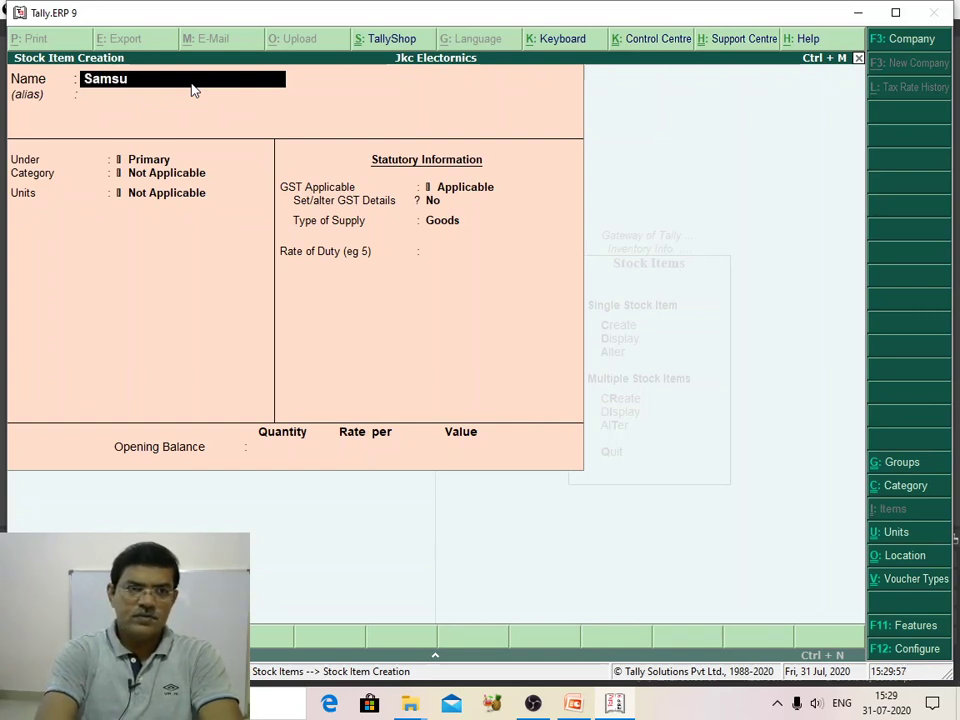
type("ng Washing Ma")
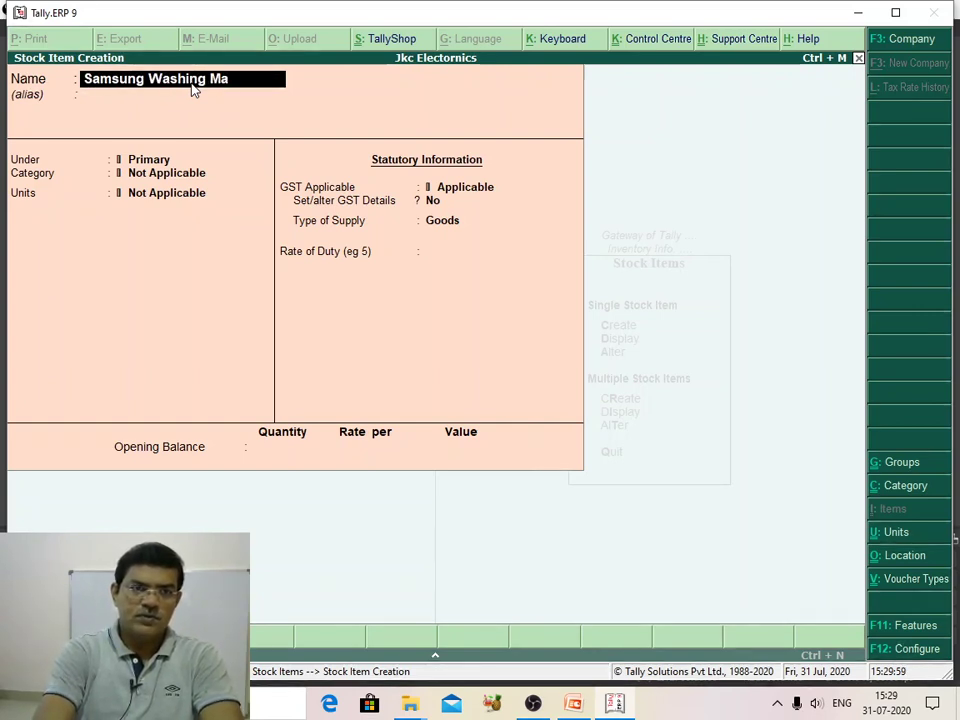
type("chine")
key("Return")
key("Return")
Step: Keep Samsung Washing Machine under Primary, set its category to Washing Machine and units to Numbers, and save the item
key("Return")
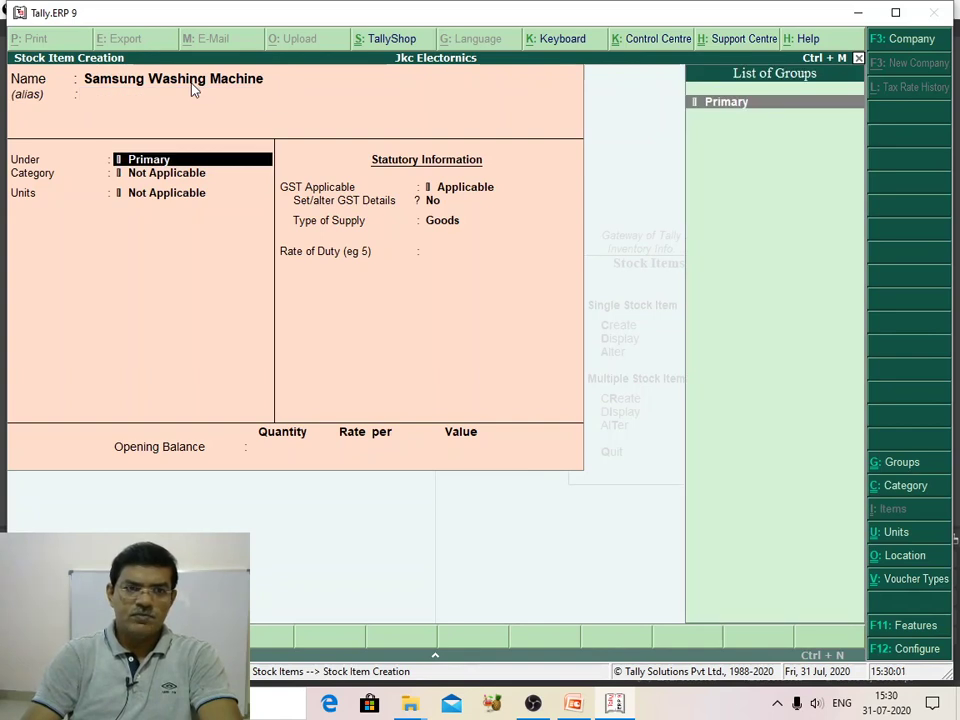
key("Down")
key("Down")
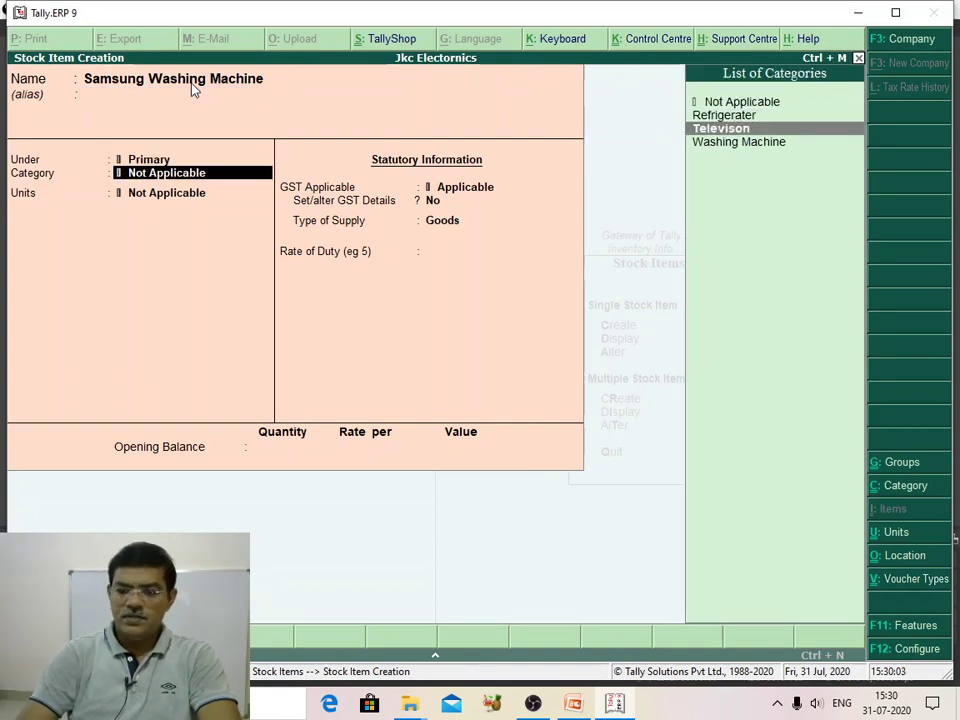
key("Down")
key("Return")
key("Down")
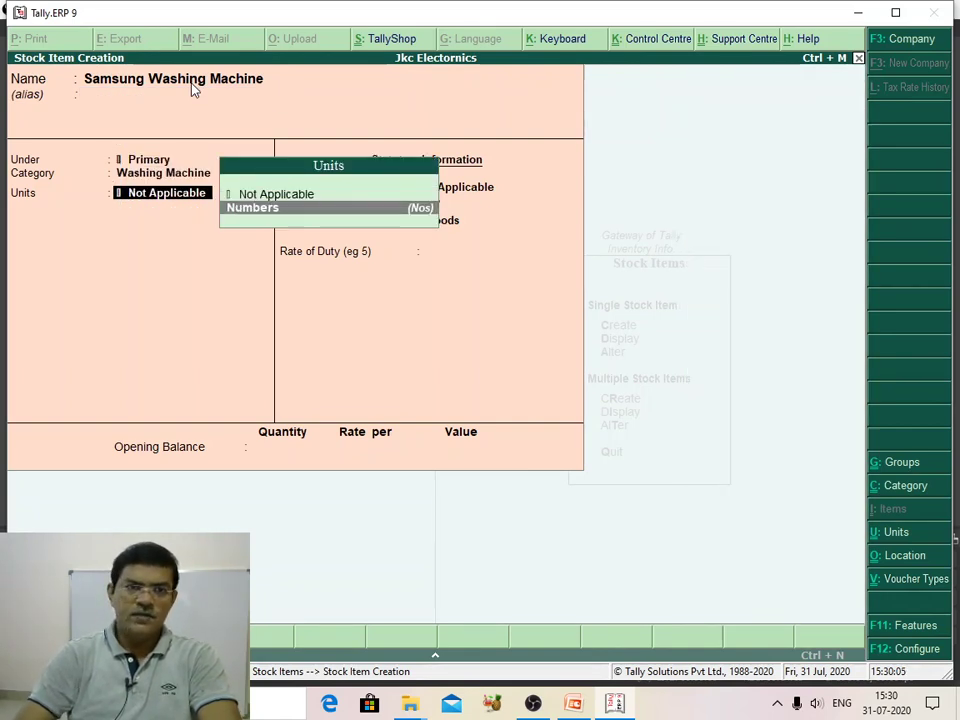
key("Return")
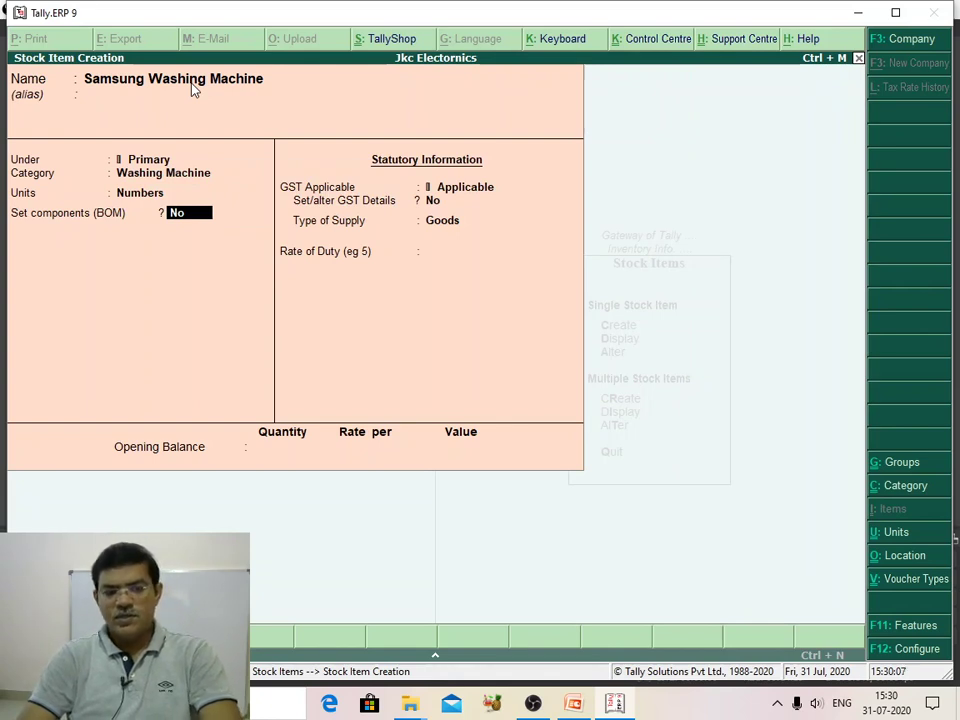
key("ctrl+a")
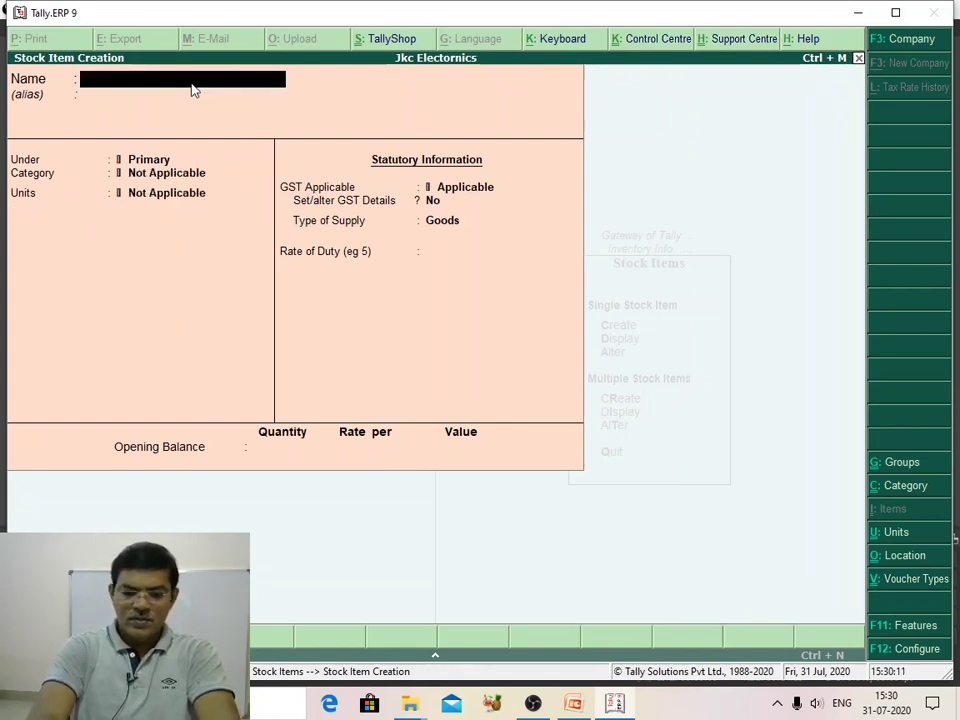
Step: Name the next stock item LG Washing Machine, leaving its alias empty
type("LG Wa")
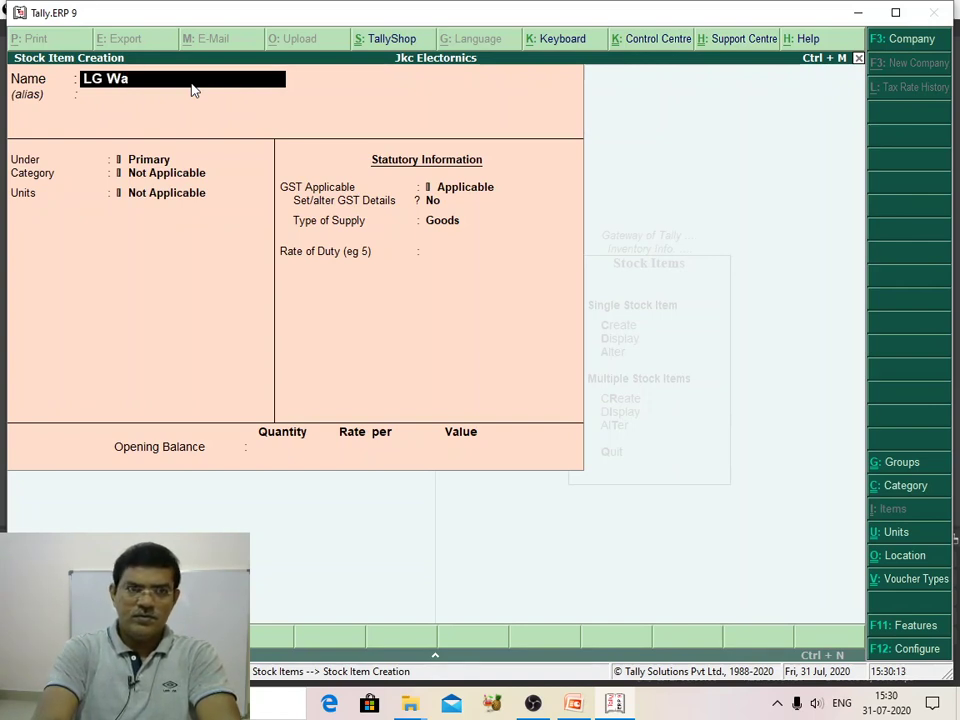
type("shing Machine")
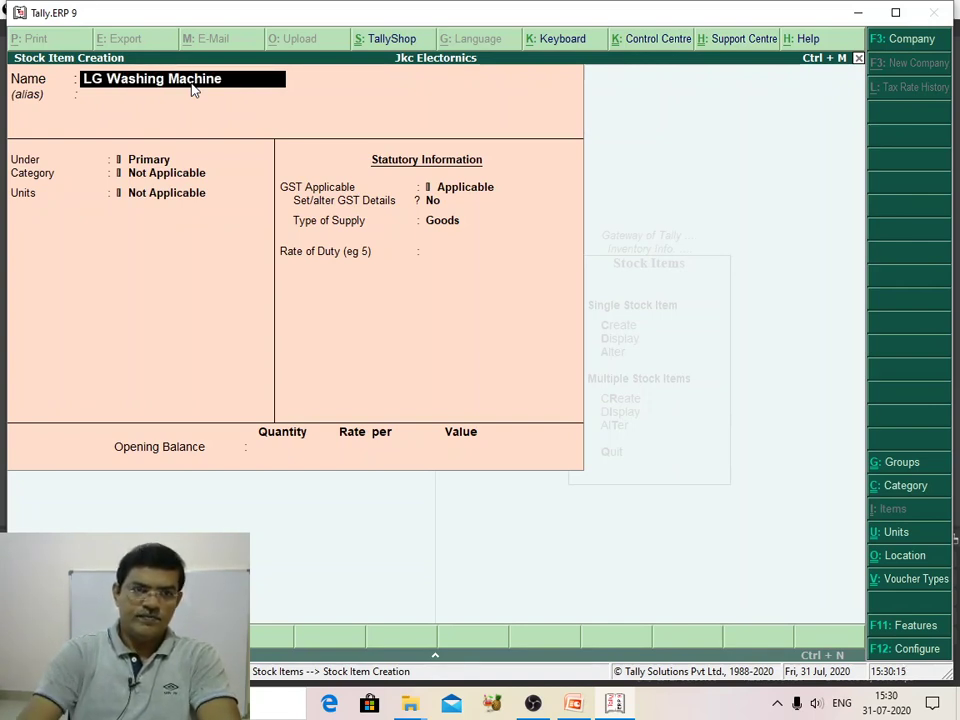
key("Return")
key("Return")
Step: Keep LG Washing Machine under Primary, set its category to Washing Machine and units to Numbers, and save the item
key("Return")
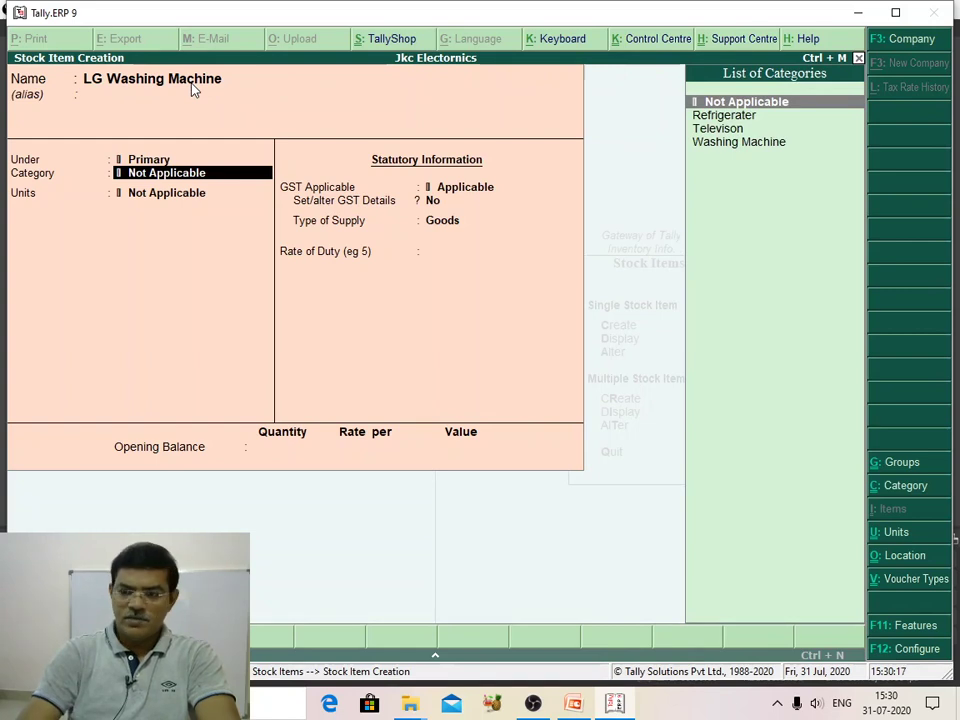
key("Down")
key("Down")
key("Return")
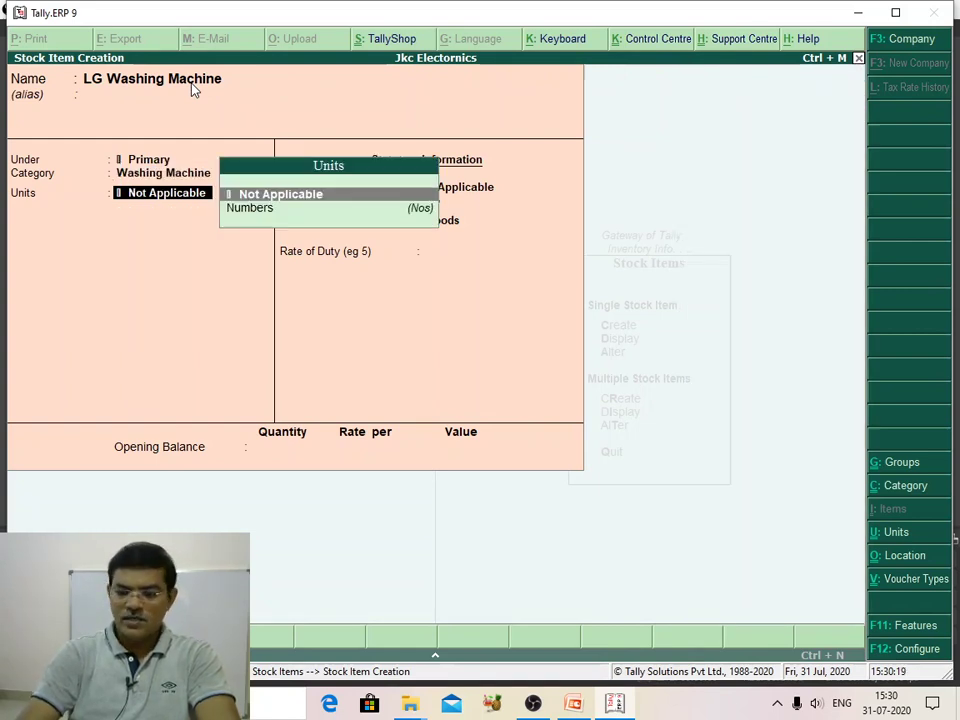
key("Down")
key("Return")
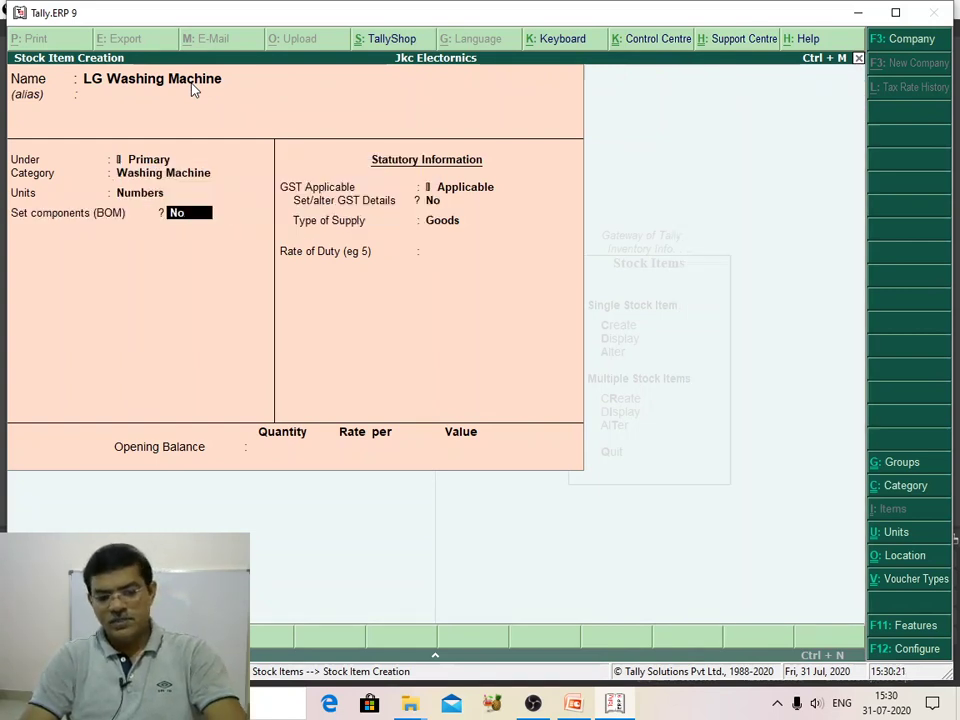
key("ctrl+a")
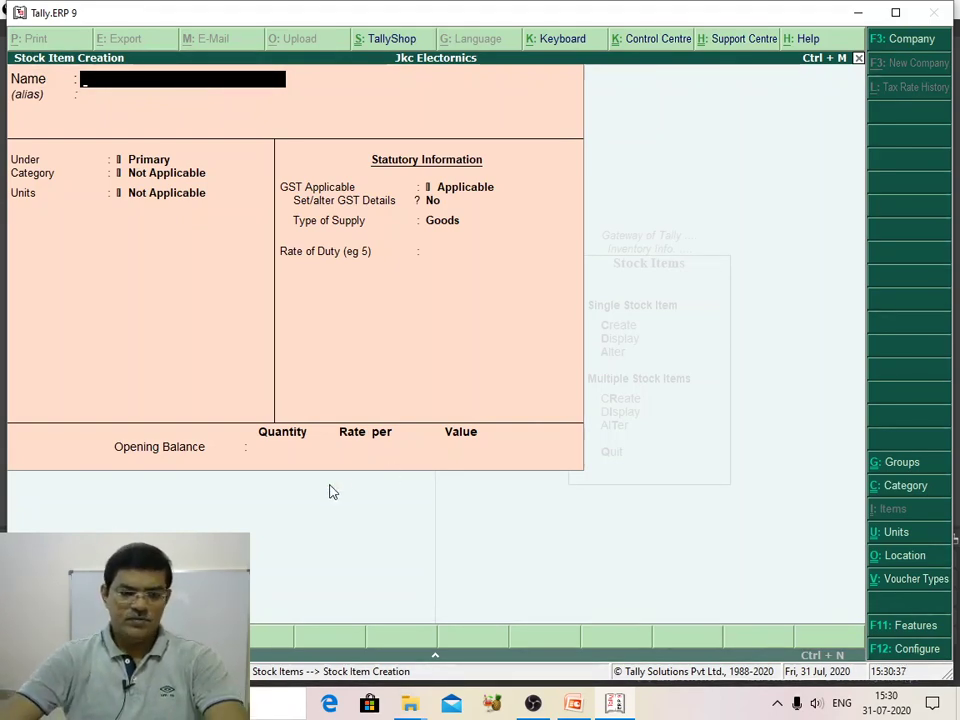
Step: Leave stock item creation, return to the Gateway of Tally and start a new purchase voucher
key("Escape")
key("y")
key("Escape")
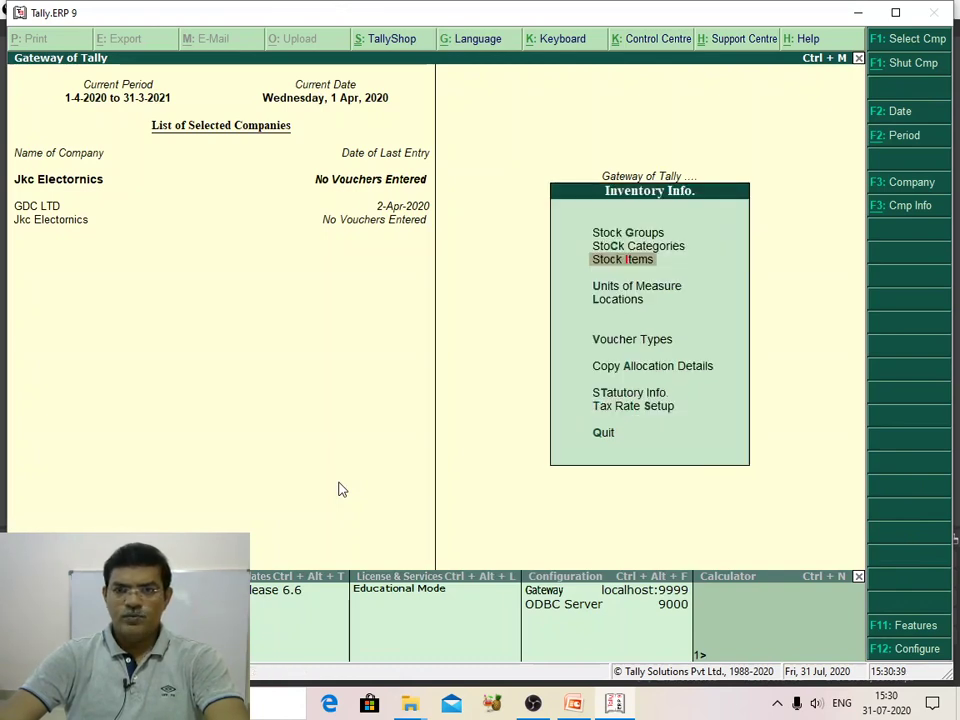
key("Escape")
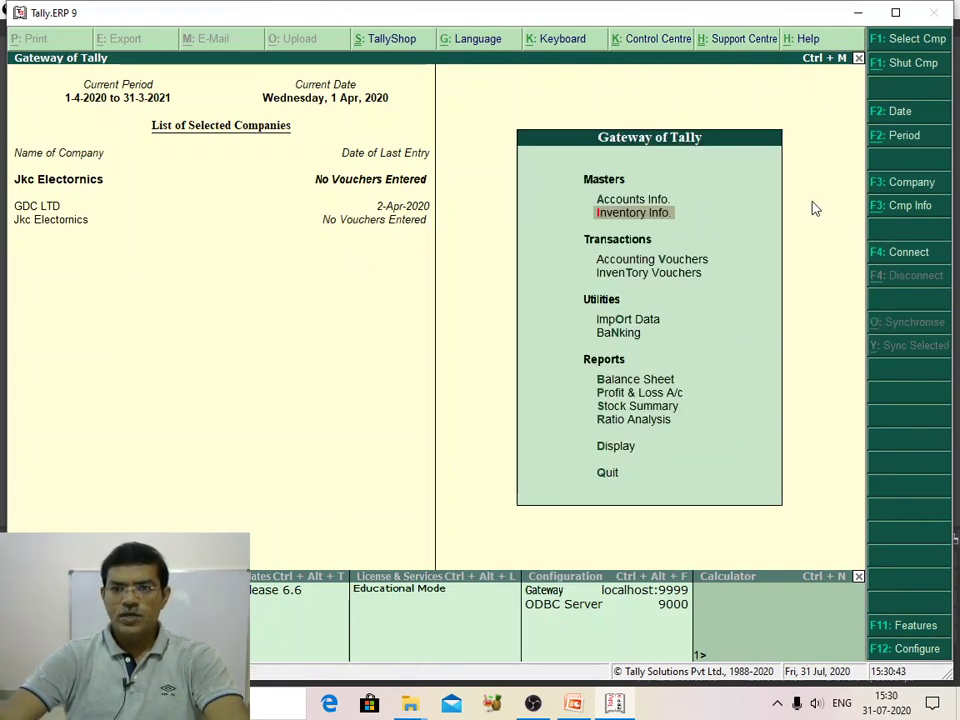
left_click(632, 264)
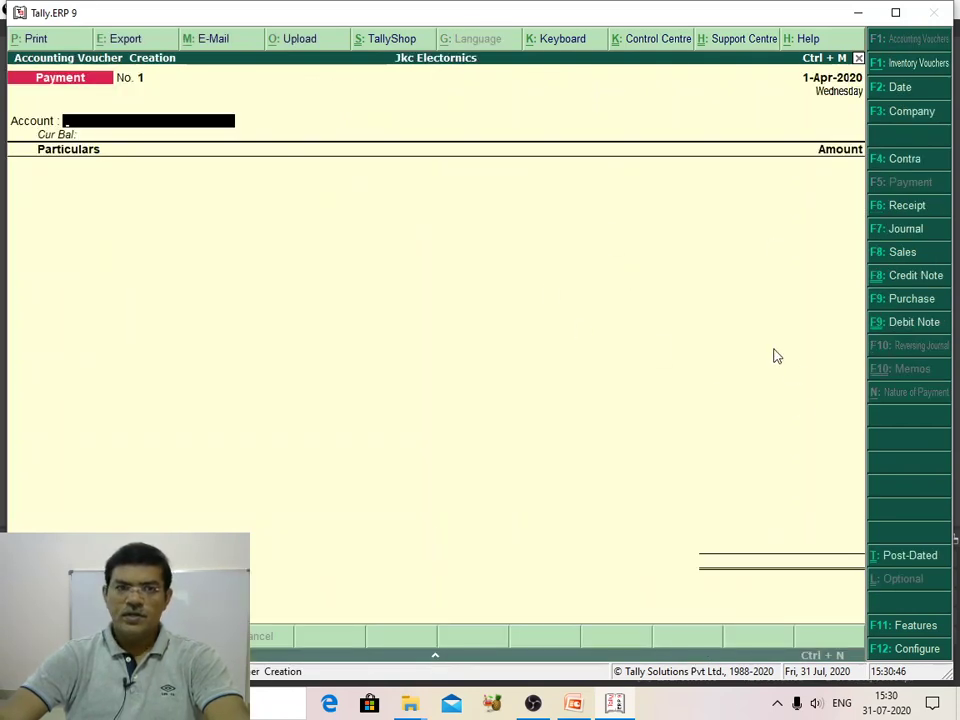
left_click(911, 300)
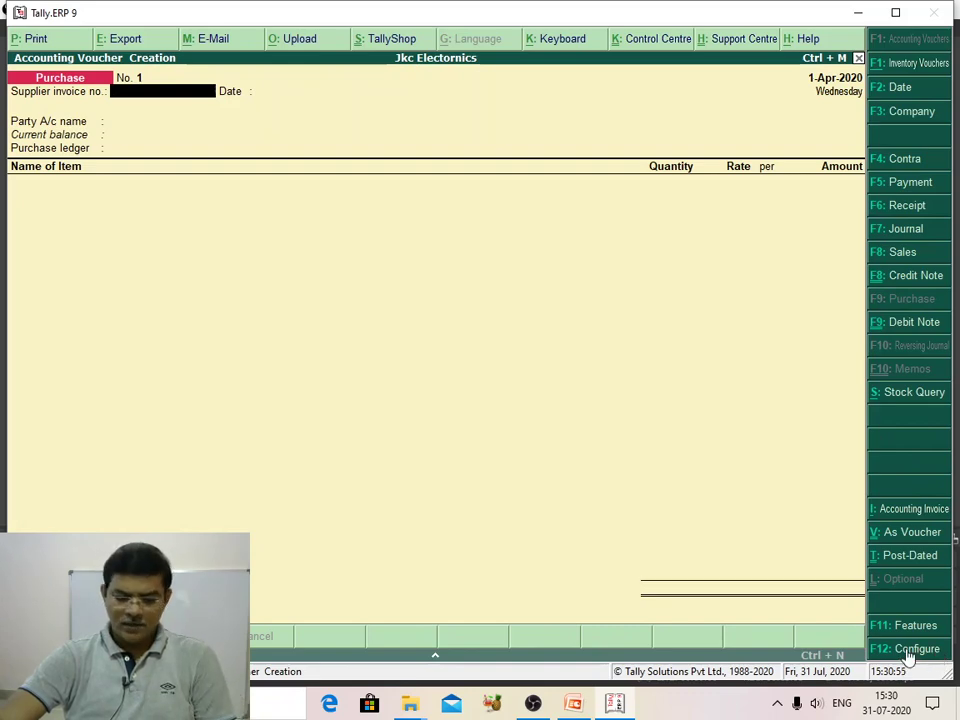
Step: Keep the use of defaults for bill allocations at No in the purchase invoice configuration and accept the settings
left_click(909, 652)
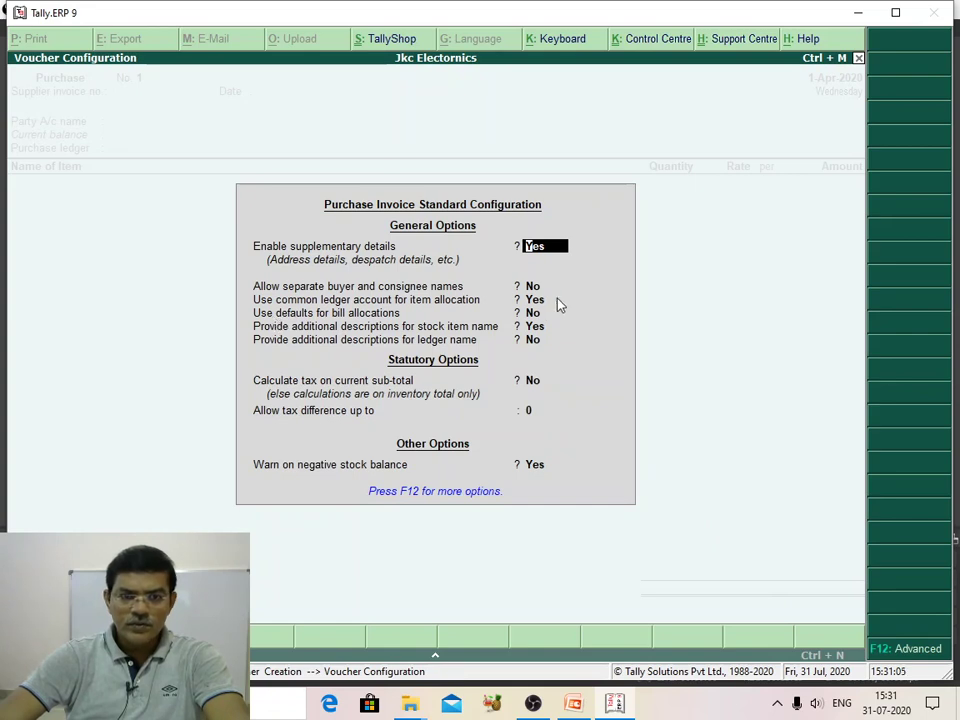
left_click(532, 313)
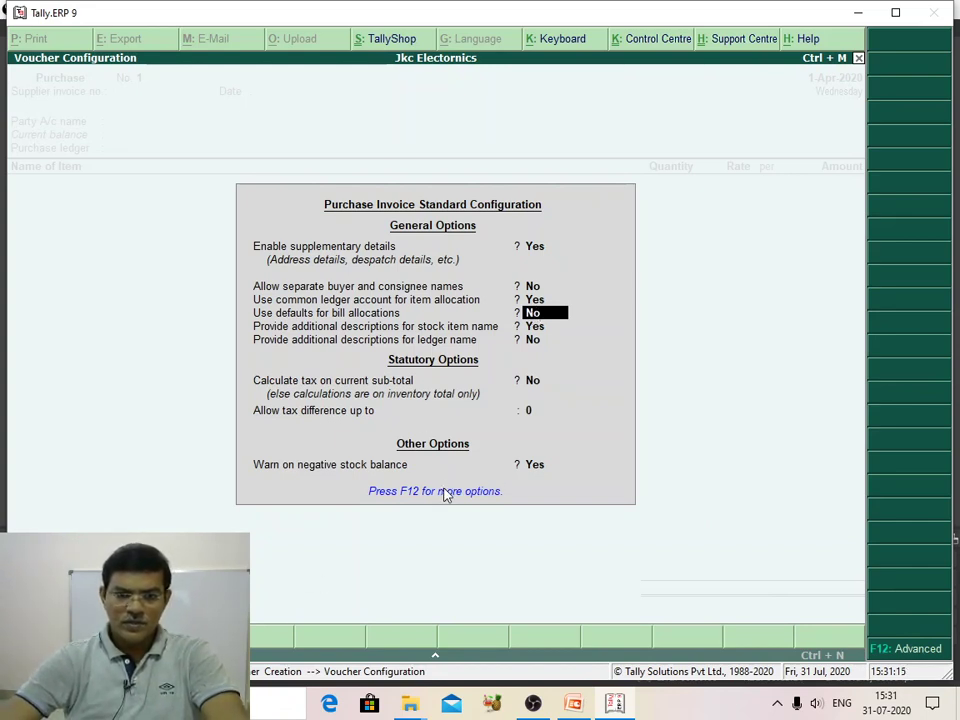
key("Return")
key("Return")
key("Return")
key("Return")
key("Return")
key("Return")
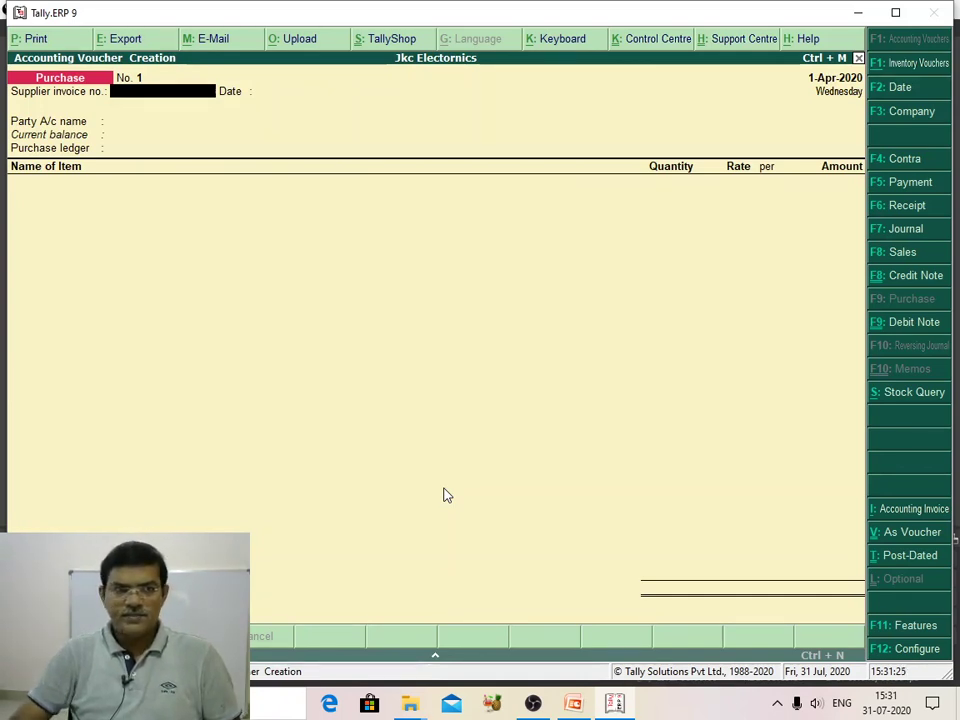
Step: Set the purchase voucher's supplier invoice number to 1 and accept 1-Apr-2020 as its date
type("01")
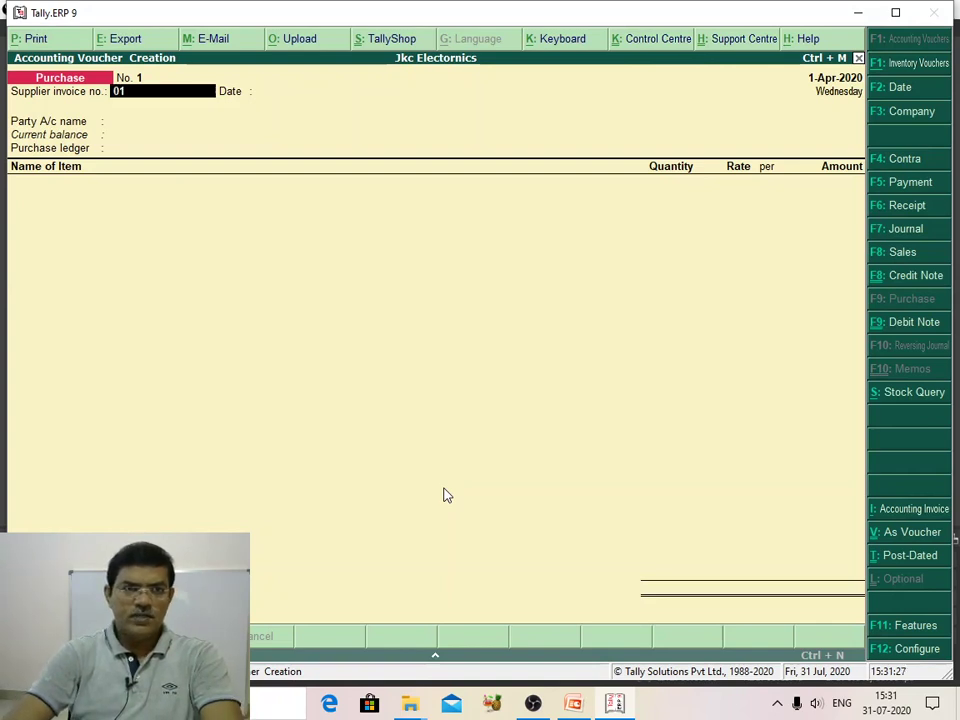
key("BackSpace")
key("BackSpace")
type("1")
key("Return")
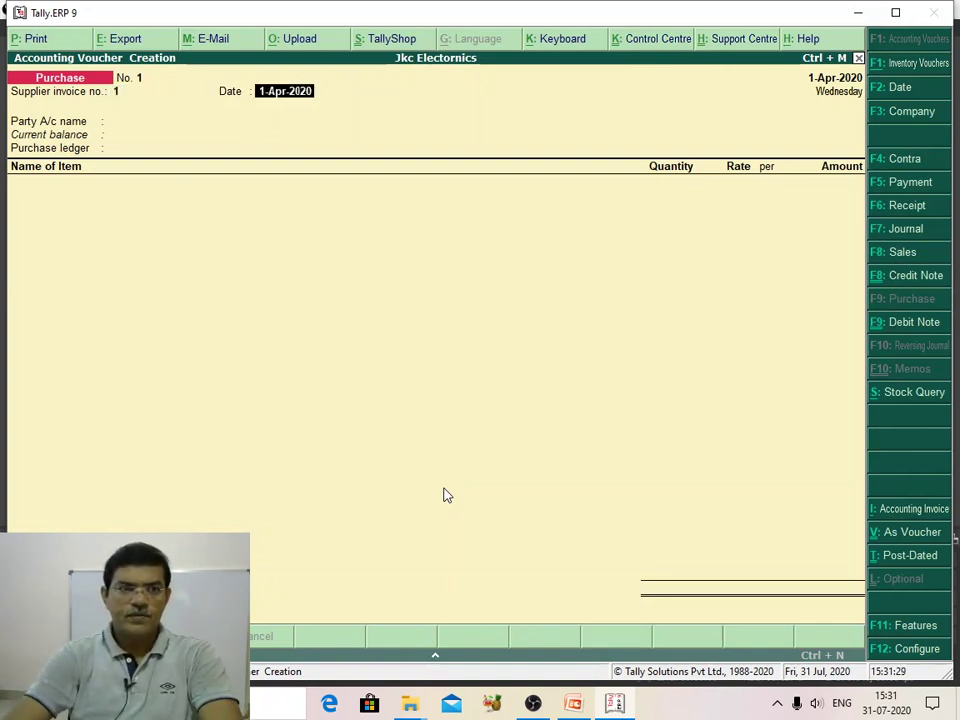
key("Return")
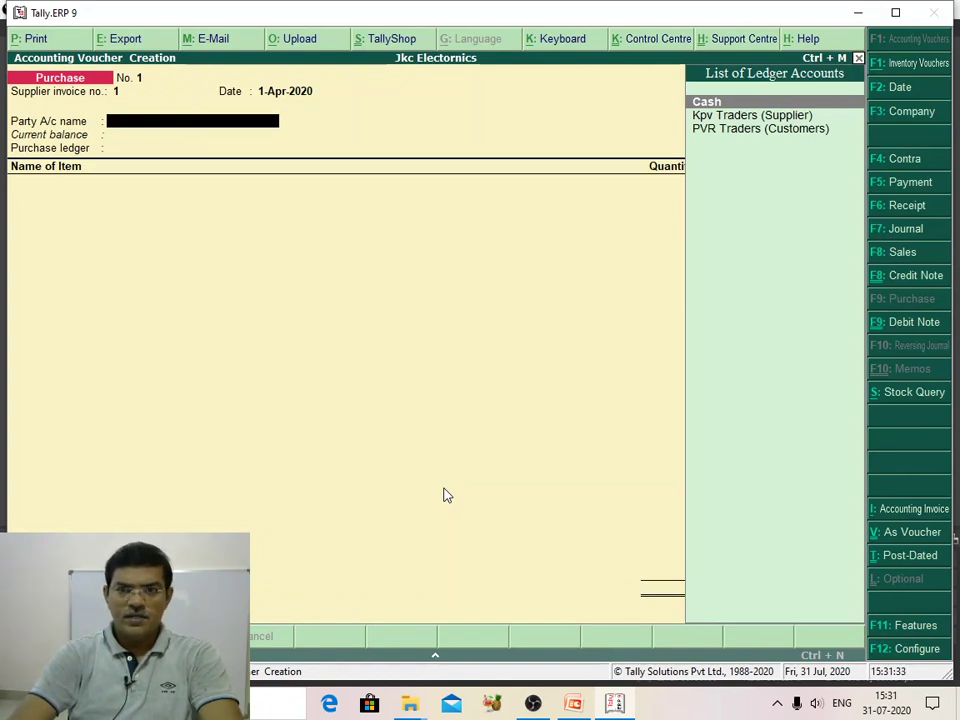
Step: Choose Kpv Traders (Supplier) as the party with its default supplier details, and Purcahse Account as the purchase ledger
key("Down")
key("Down")
key("Up")
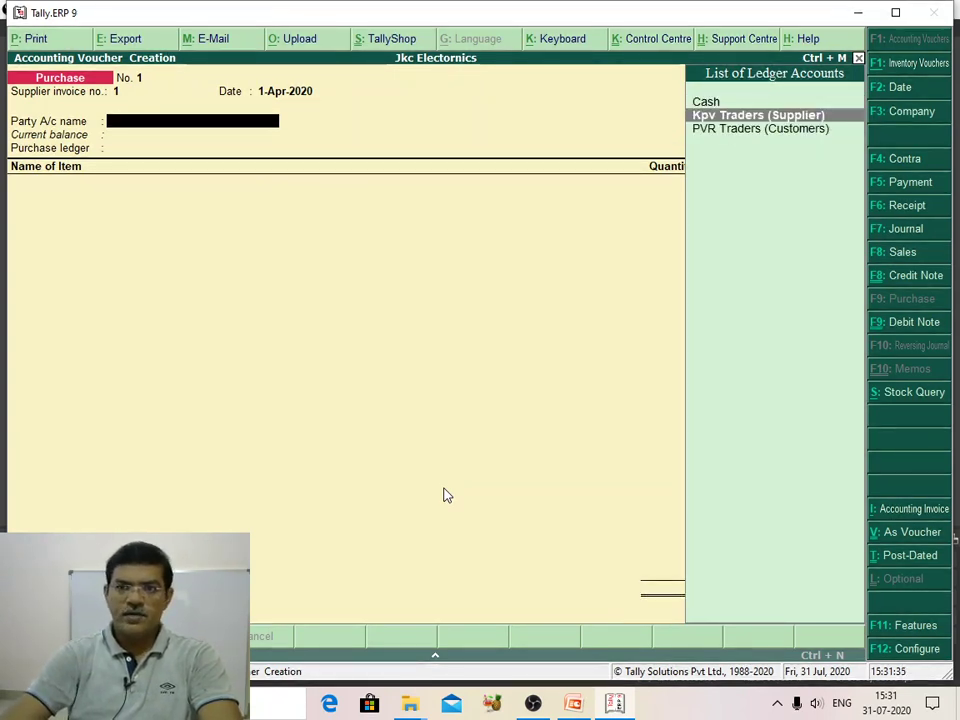
key("Return")
key("Return")
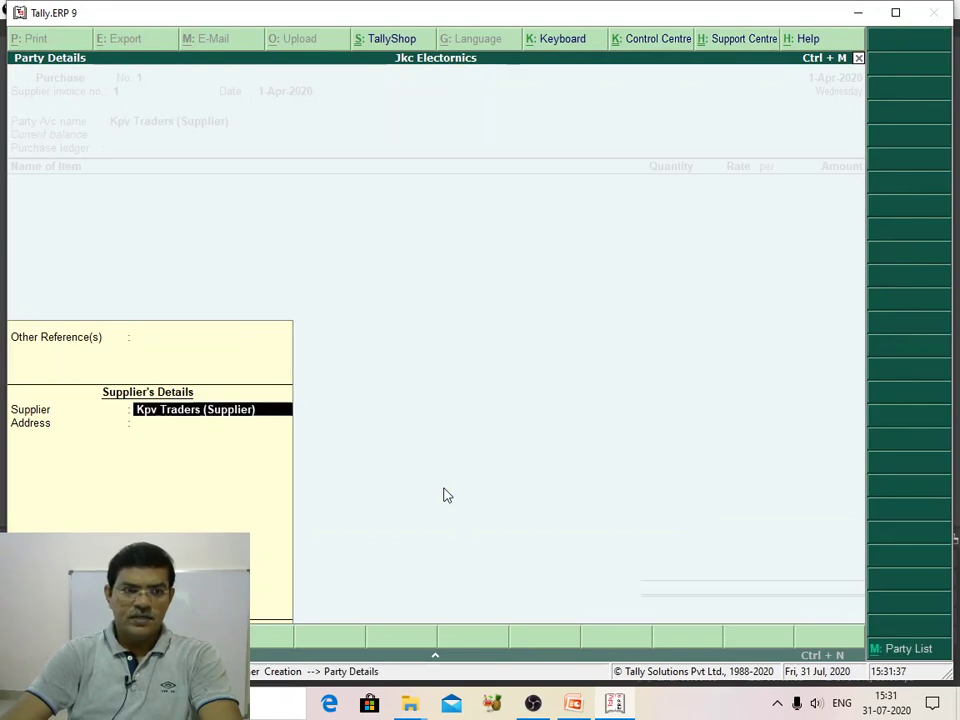
key("Return")
key("Return")
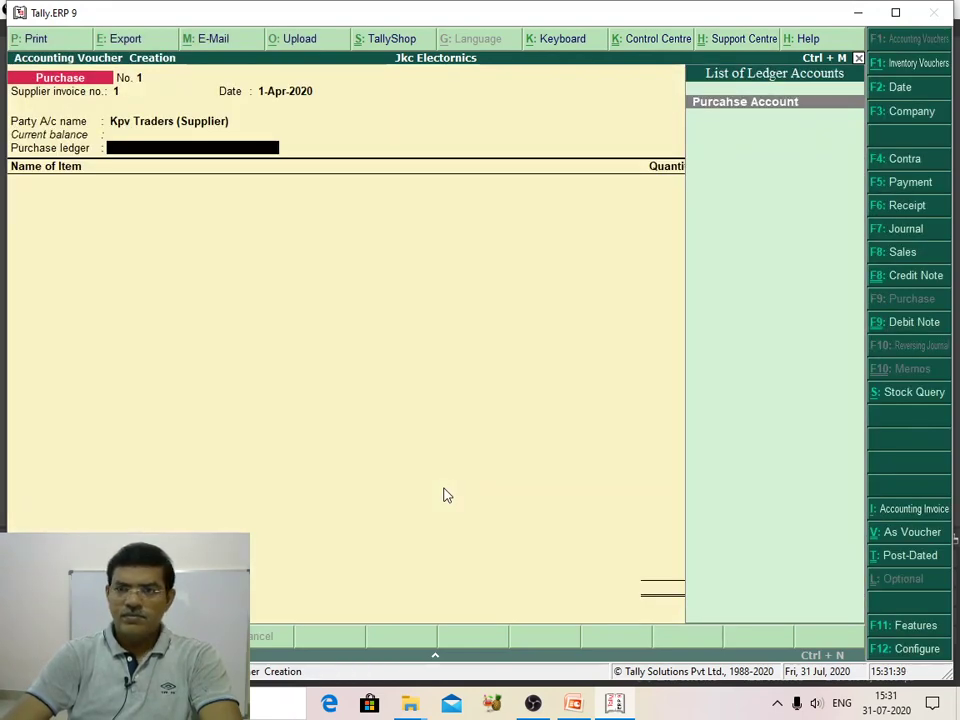
key("Return")
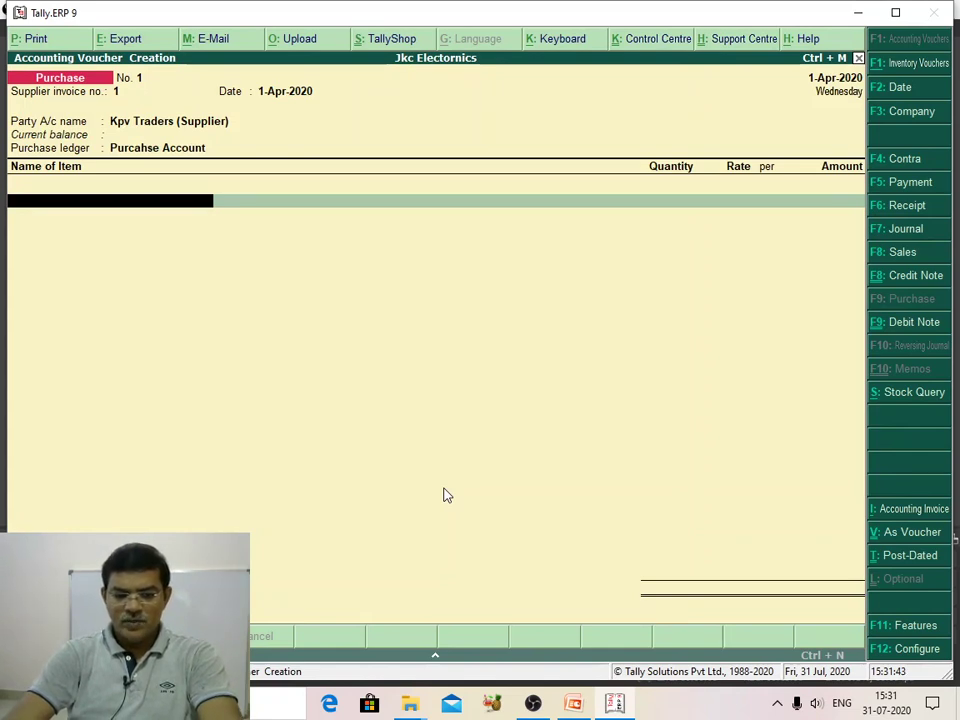
Step: Add LG Washing Machine as the first item of the purchase voucher and allocate it to the Store House location
type("W")
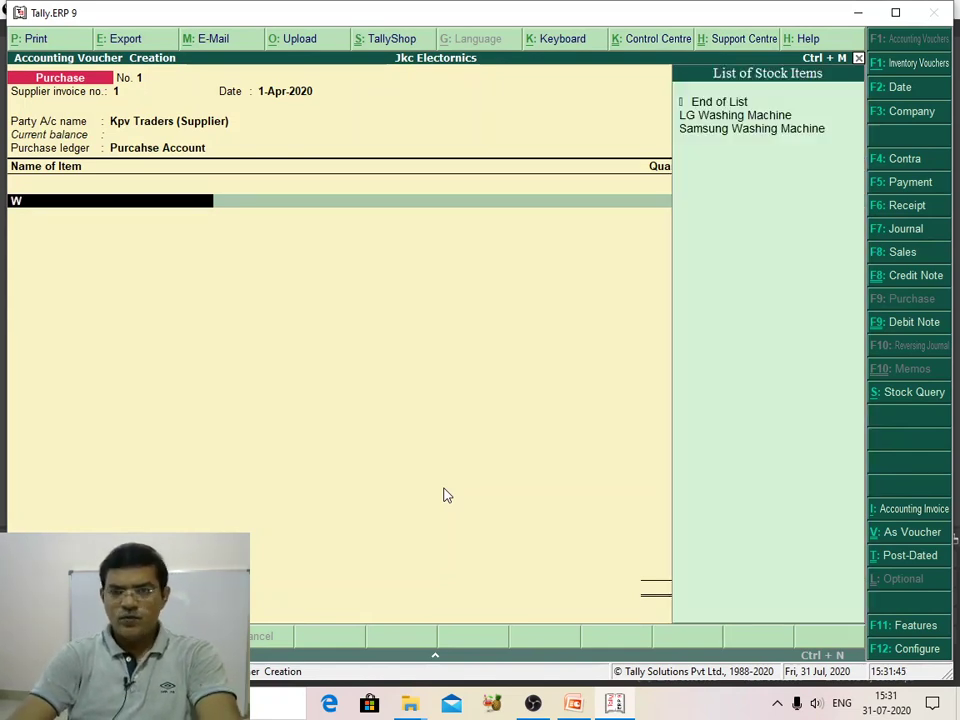
left_click(729, 116)
key("Return")
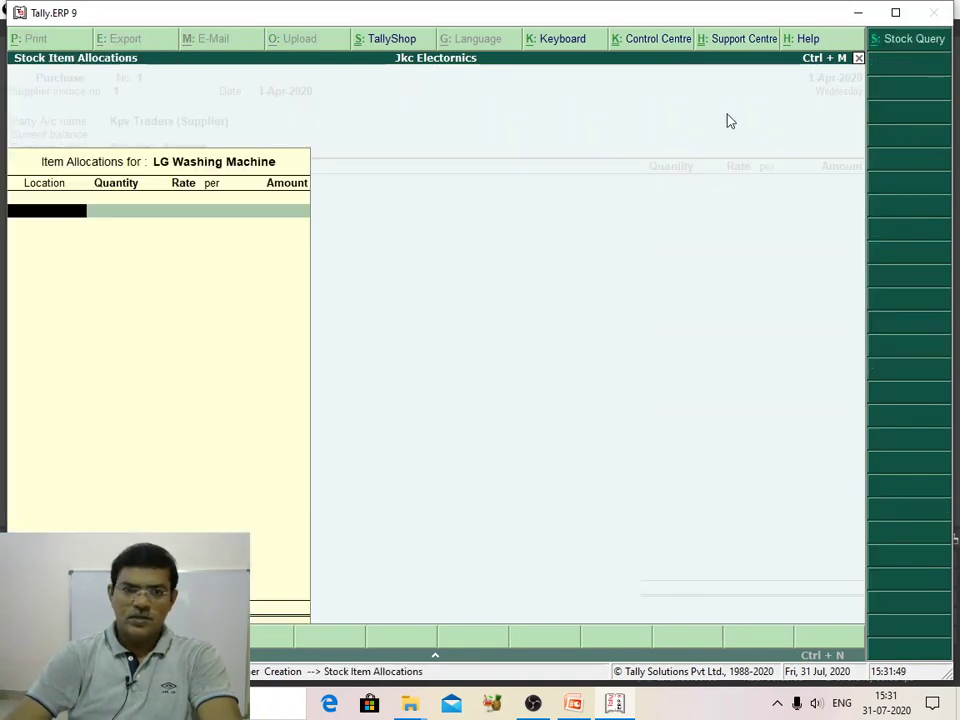
type("S")
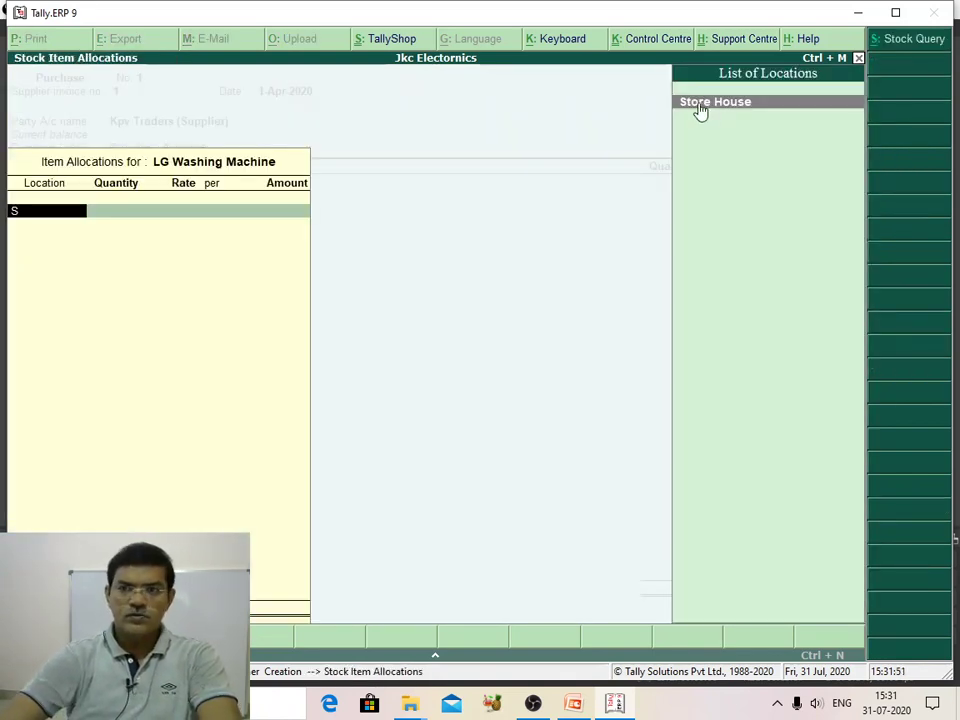
left_click(697, 104)
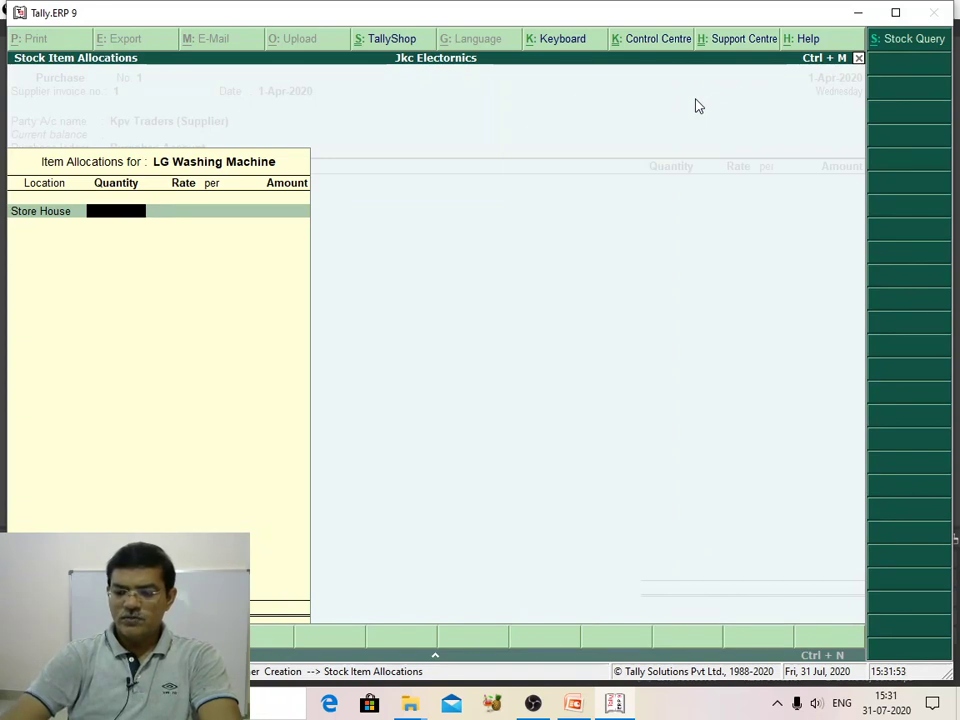
Step: Set the LG Washing Machine allocation to 50 Numbers at a rate of 25,000 and accept the item line
type("50")
key("Return")
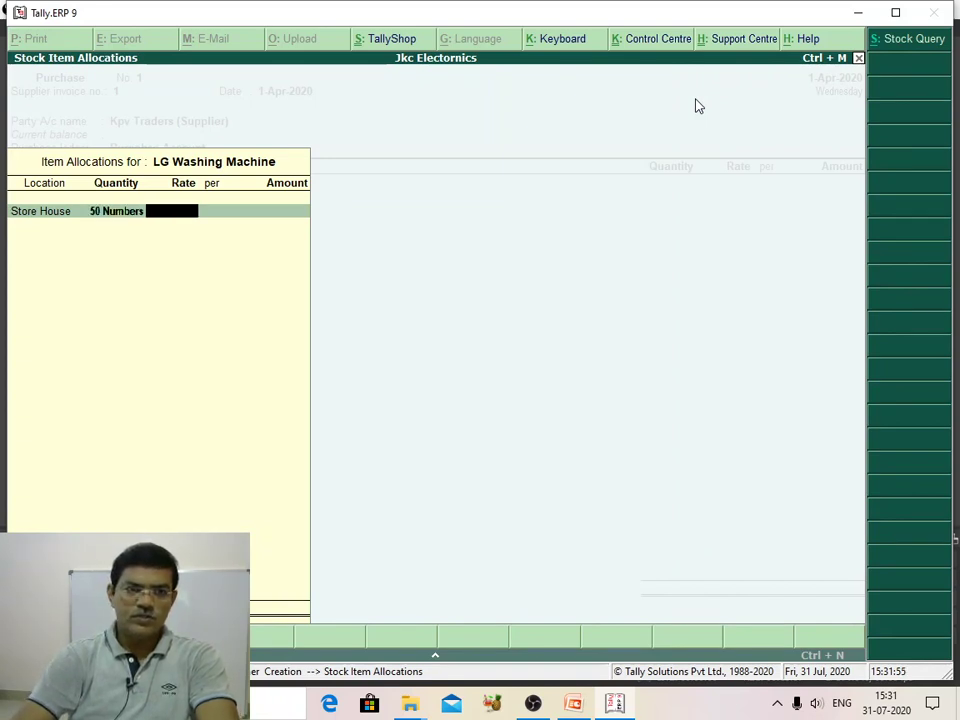
type("1")
key("BackSpace")
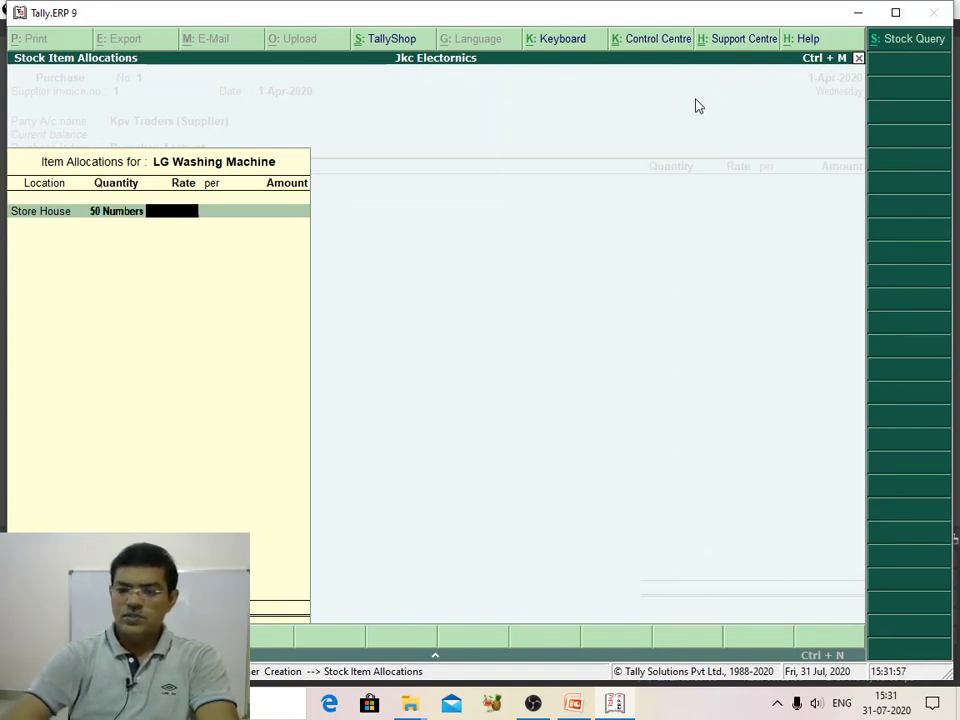
type("25000")
key("Return")
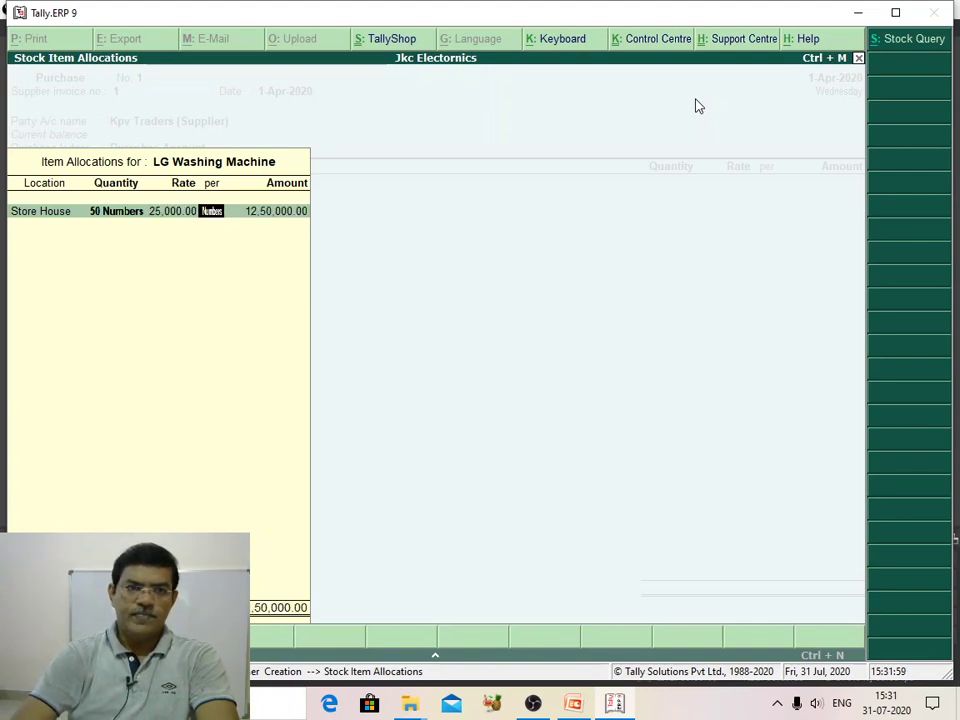
key("Return")
key("Return")
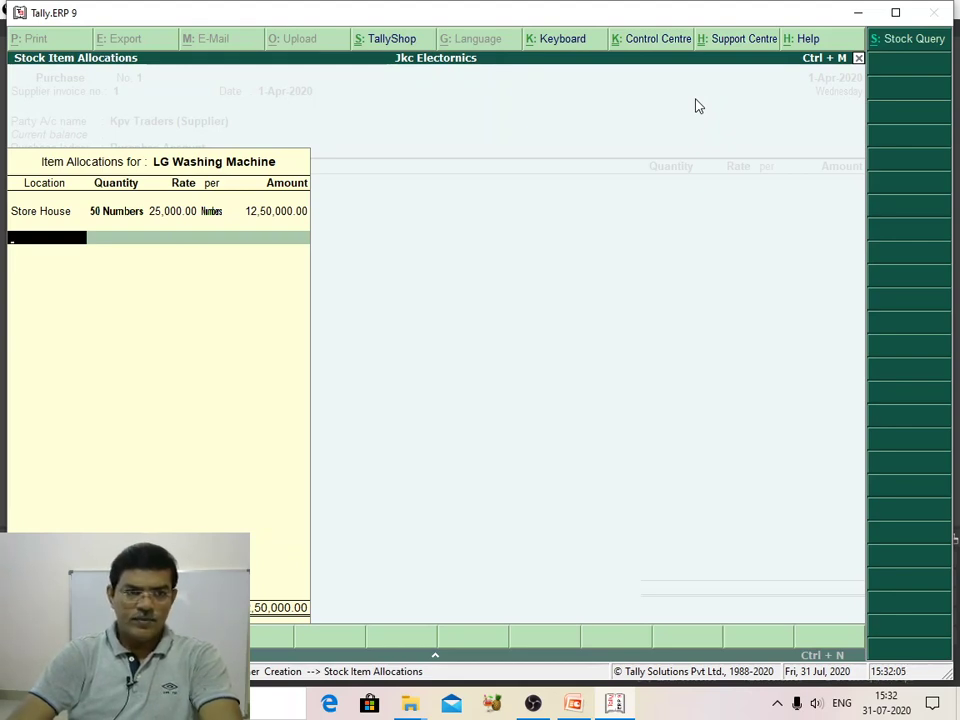
key("Return")
key("Return")
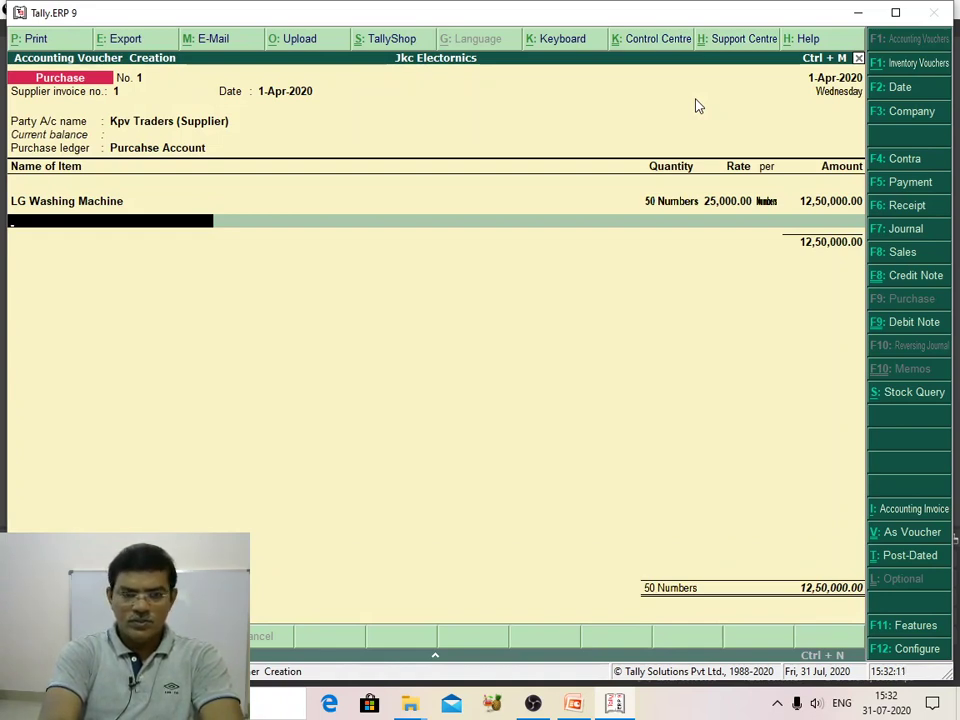
Step: Add Samsung Washing Machine as the second item of the voucher with Store House as its location
type("S")
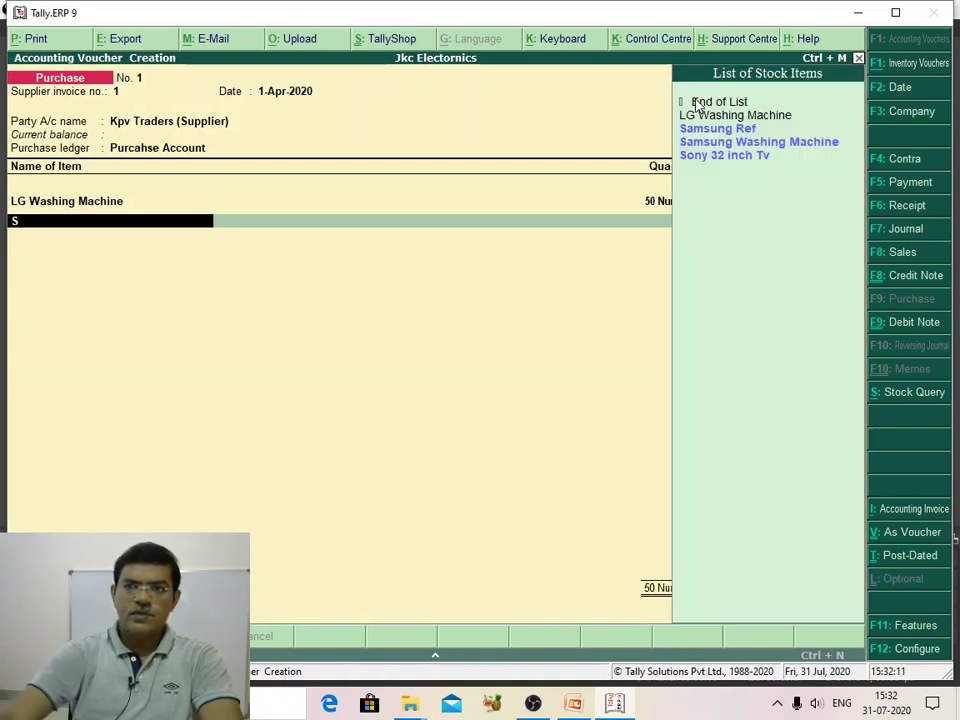
left_click(797, 147)
key("Return")
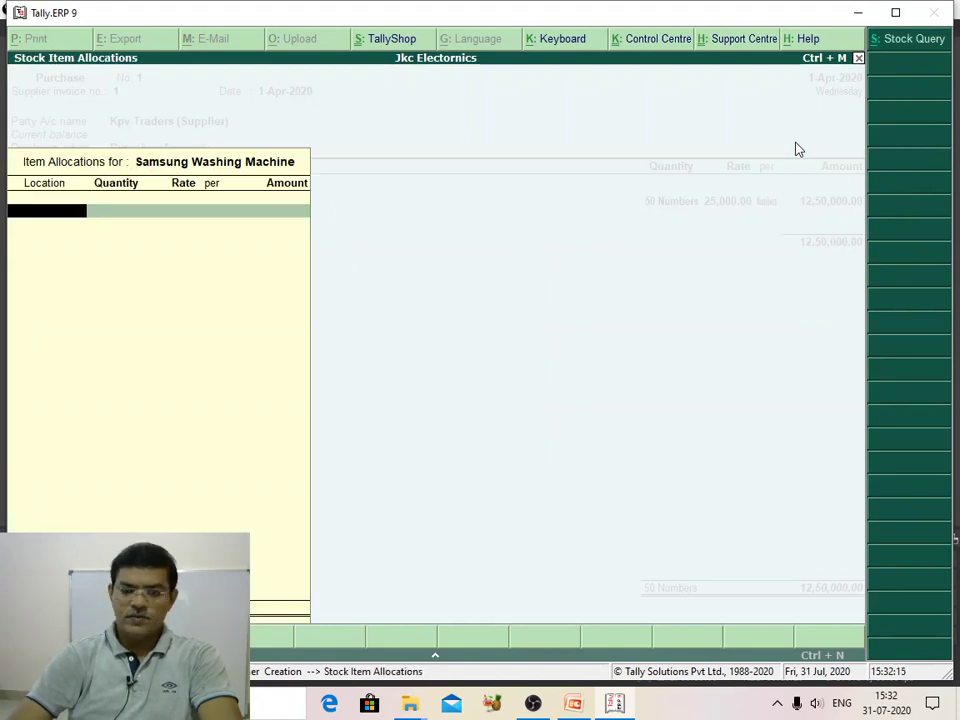
type("S")
key("Return")
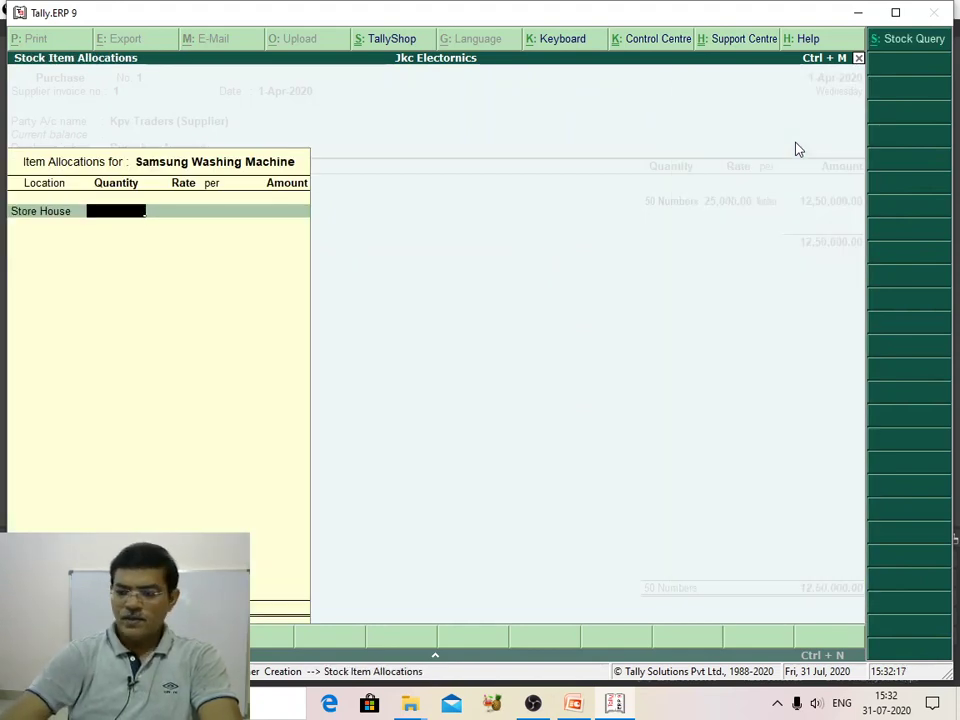
Step: Set the Samsung Washing Machine allocation to 10 Numbers at a rate of 26,000 and accept the item line
type("10")
key("Return")
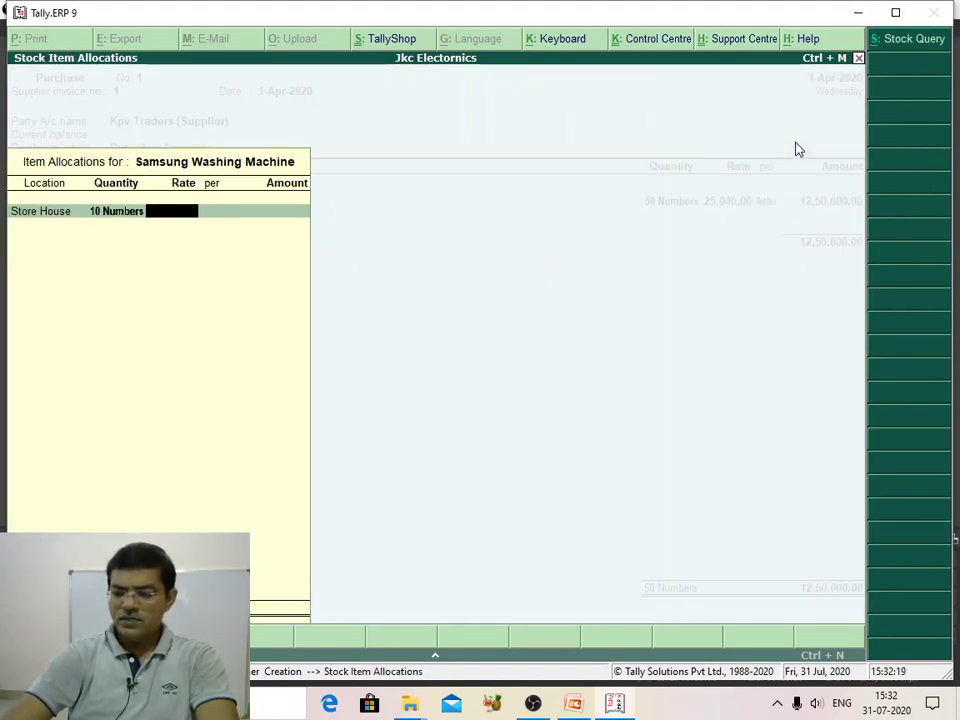
type("26000")
key("Return")
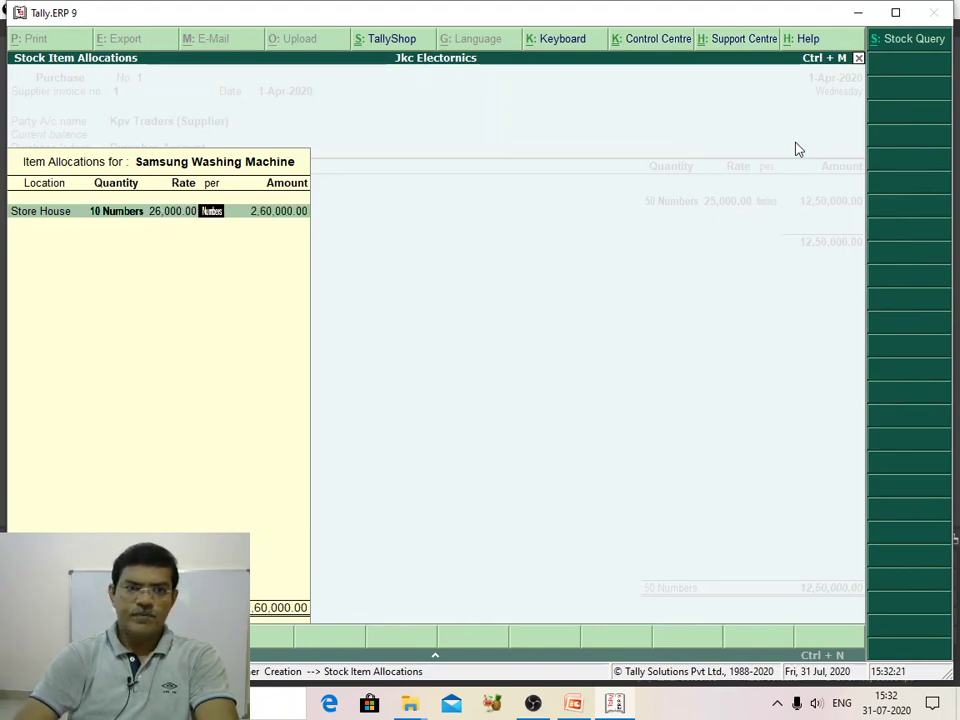
key("Return")
key("Return")
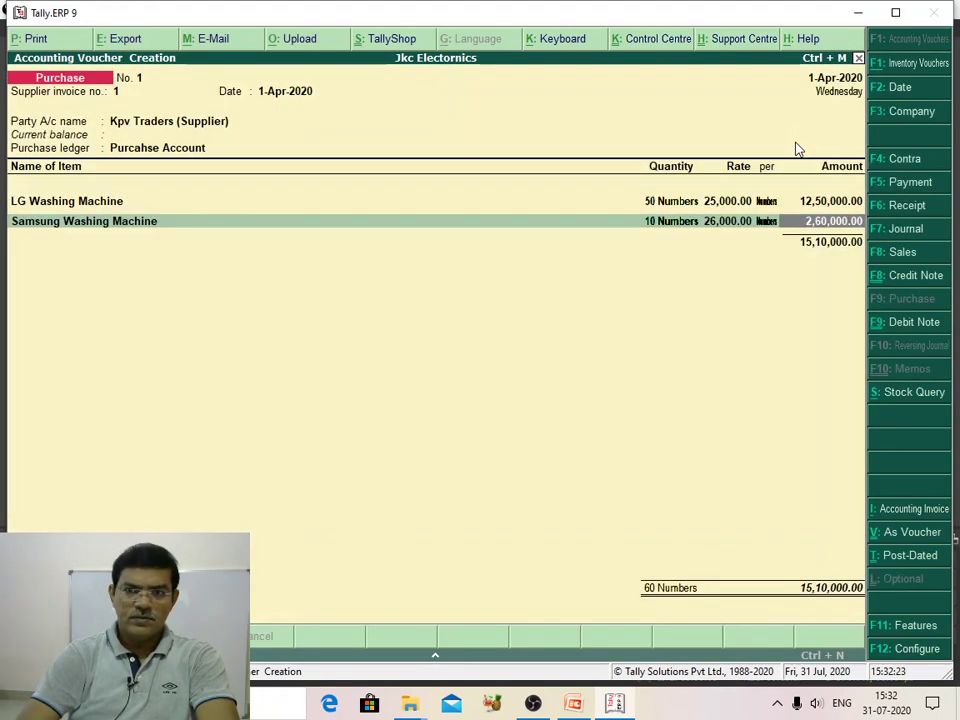
key("Return")
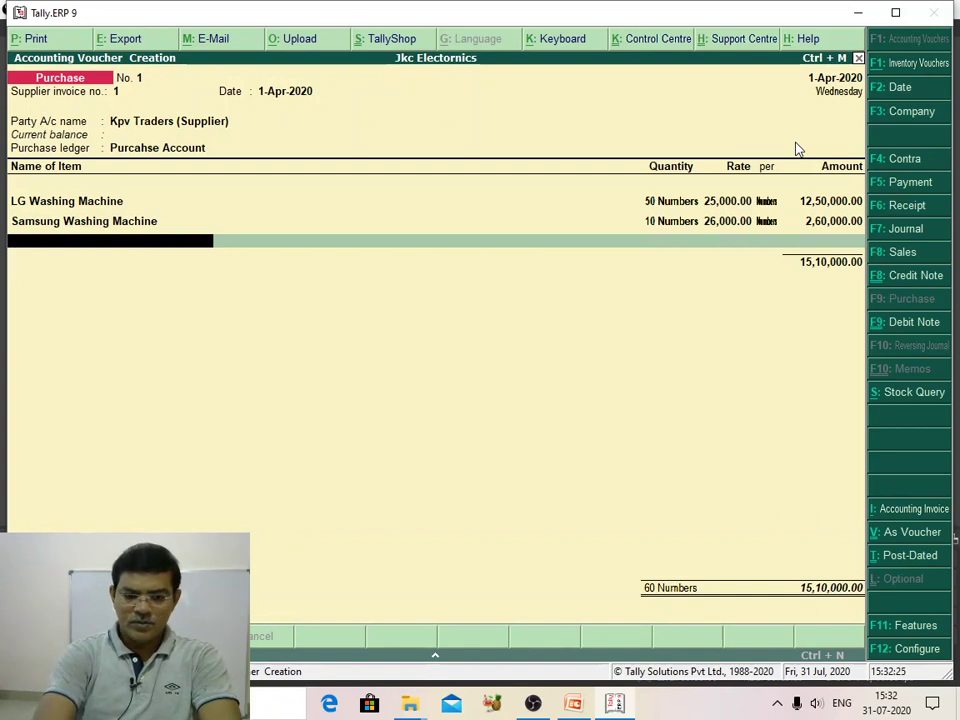
Step: Add LG 32 inch Tv as the third item of the voucher with Store House as its location
type("T")
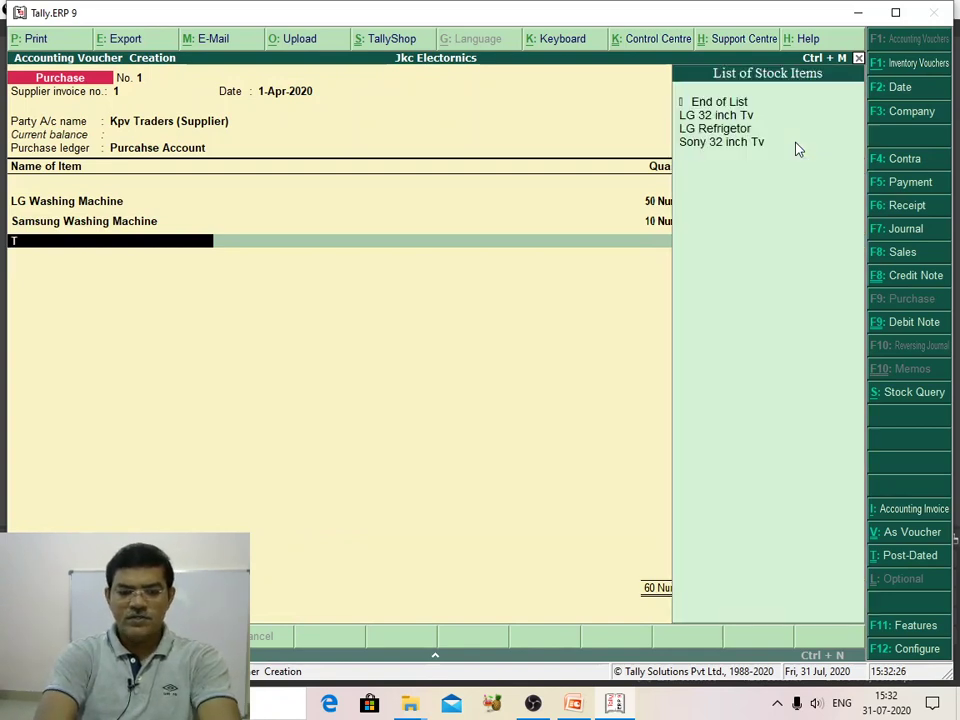
left_click(720, 120)
key("Return")
type("S")
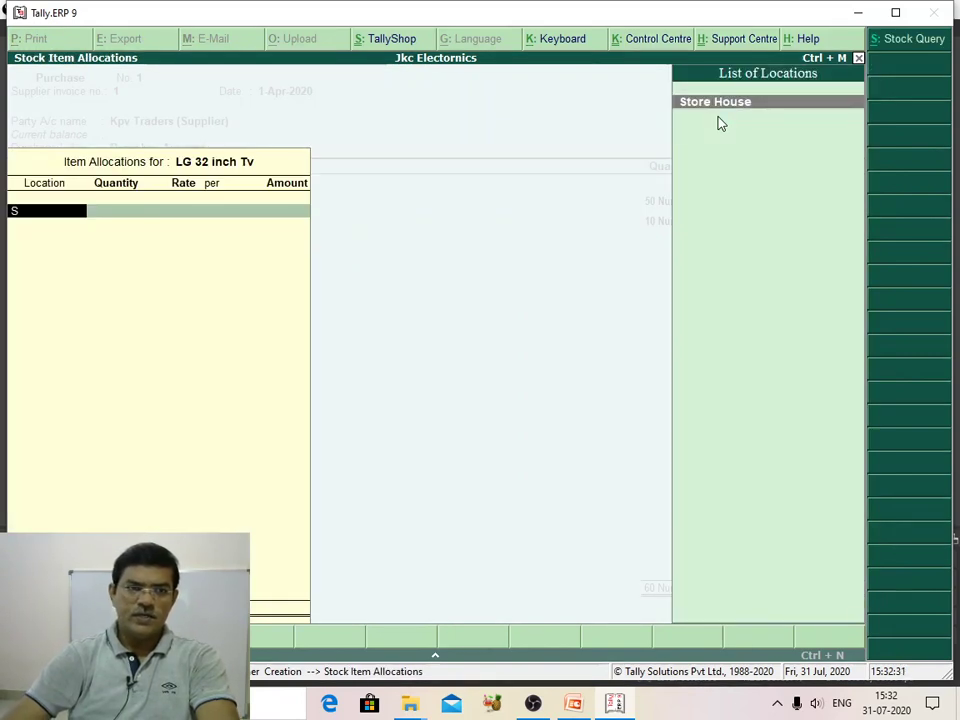
key("Return")
Step: Set the LG 32 inch Tv allocation to 10 Numbers at a rate of 15,000 and accept the item line
type("10")
key("Return")
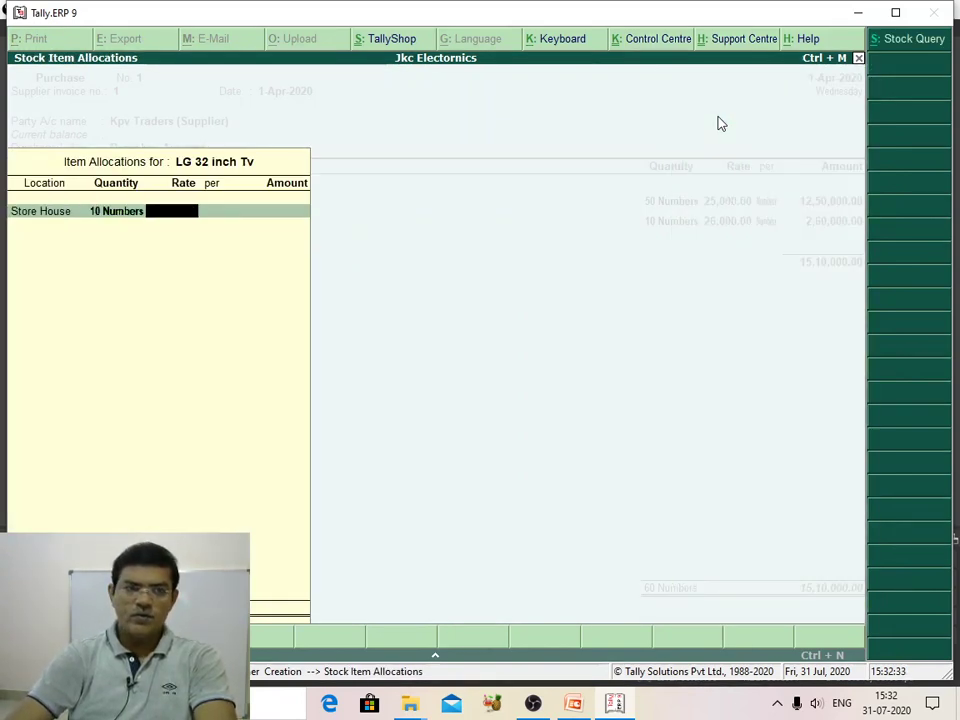
type("15,000")
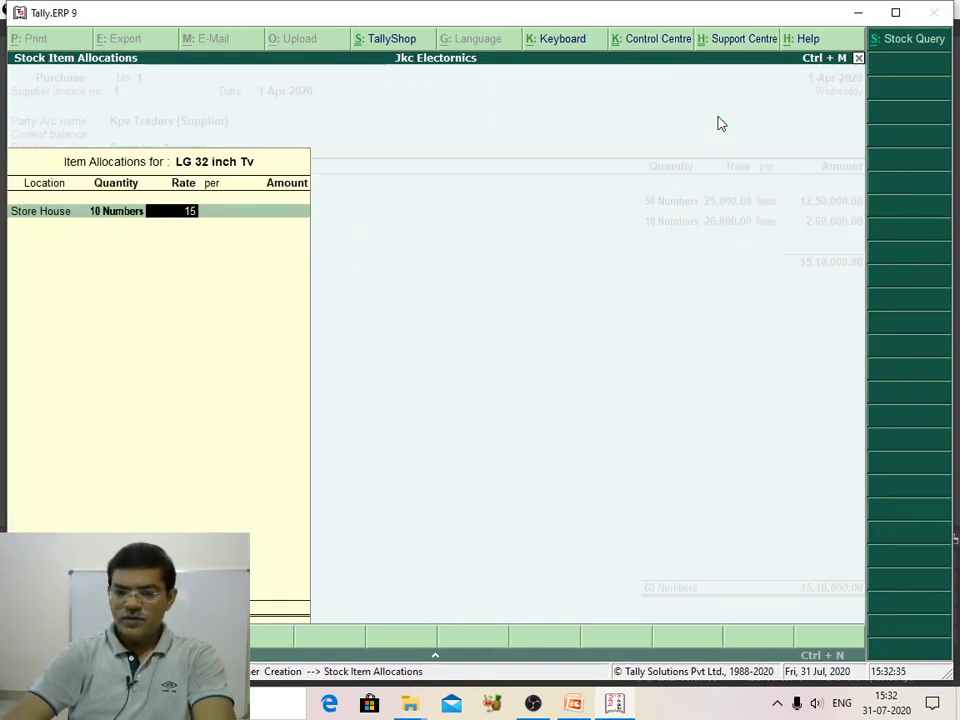
key("Return")
key("Return")
key("Return")
key("Return")
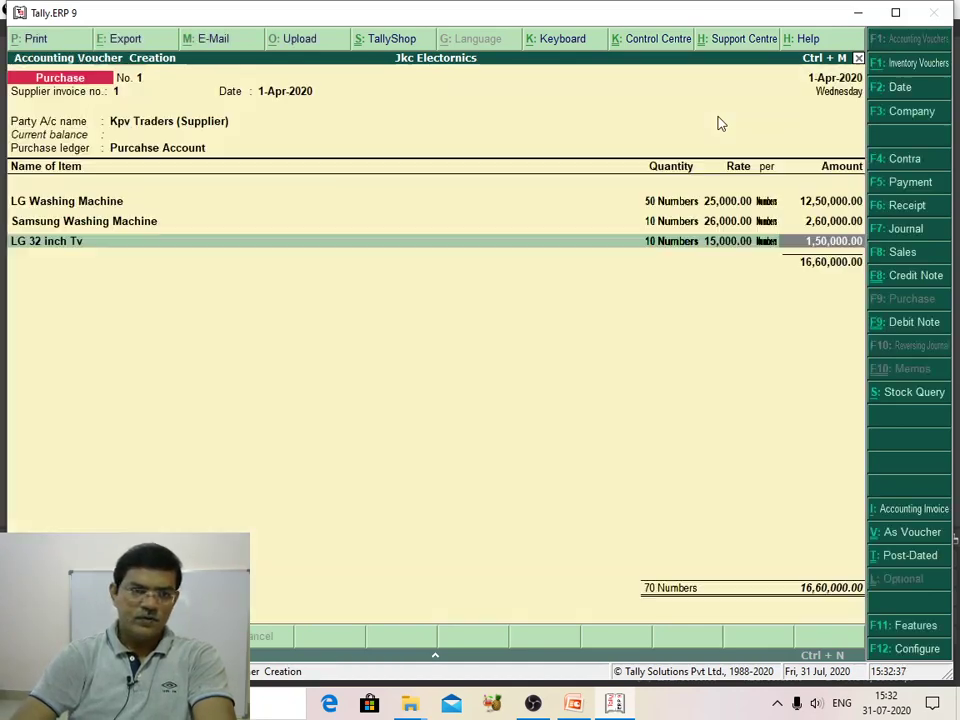
key("Return")
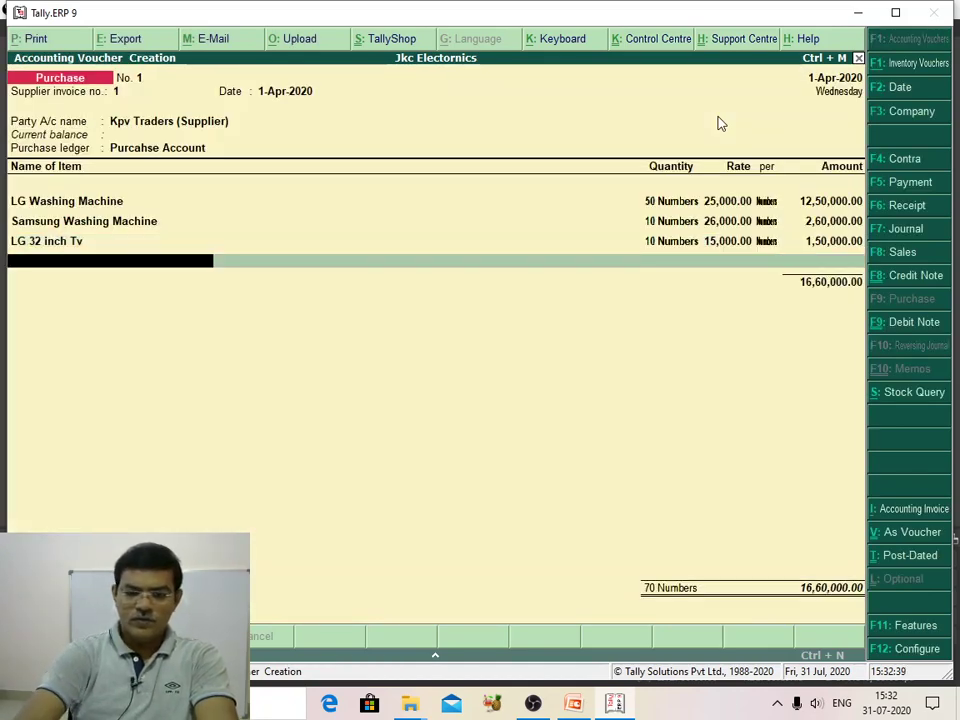
Step: Add Sony 32 inch Tv as the fourth item of the voucher with Store House as its location
type("S")
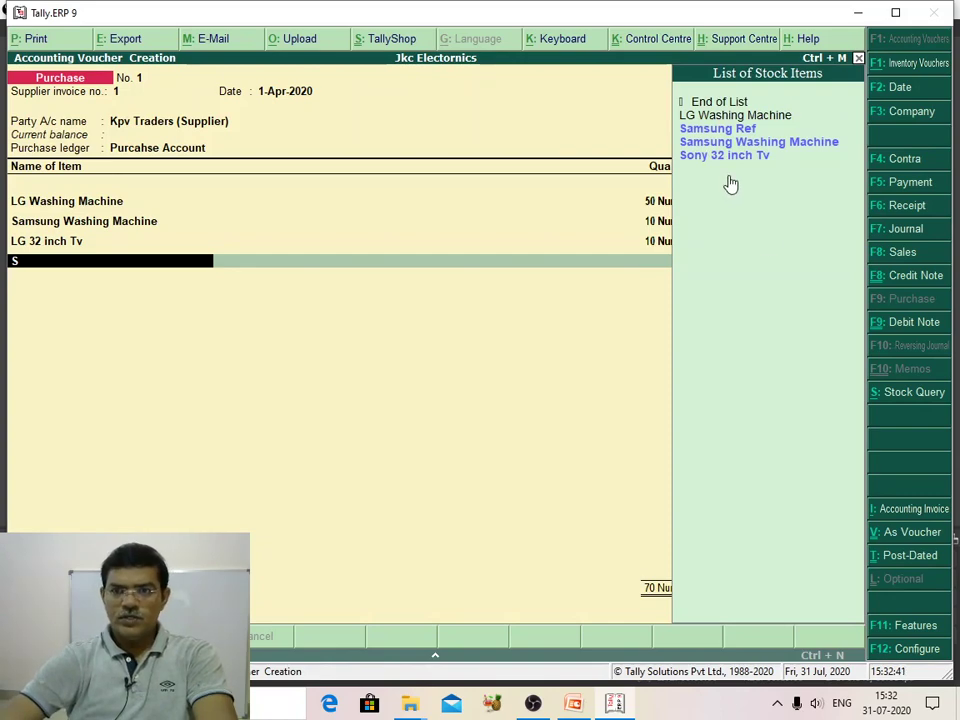
left_click(731, 157)
key("Return")
type("S")
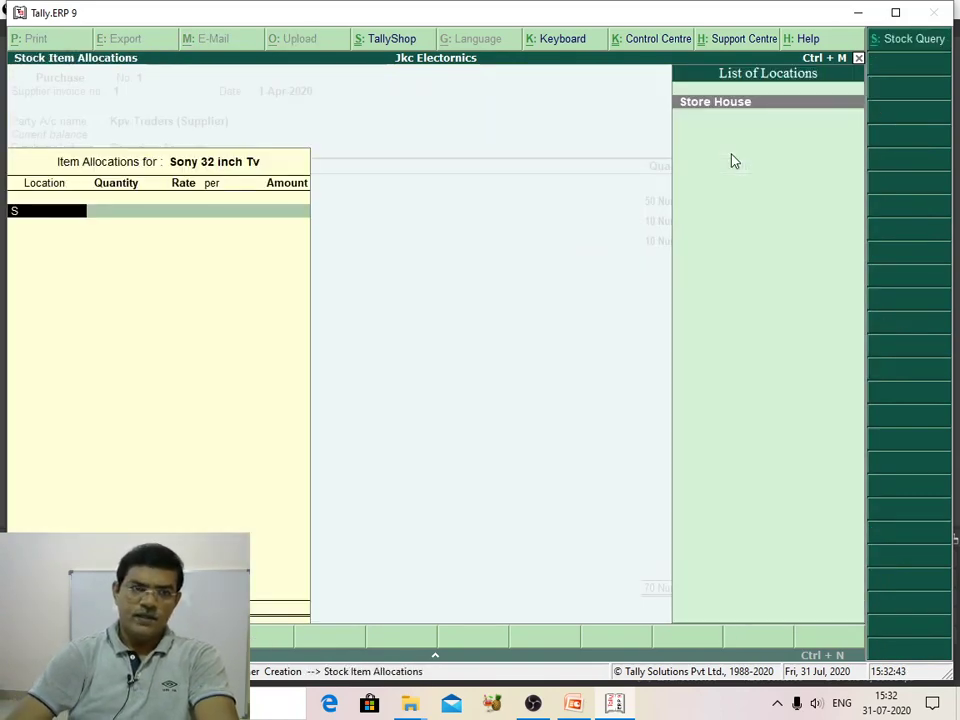
left_click(718, 105)
Step: Set the Sony 32 inch Tv allocation to 15 Numbers at a rate of 12,000 and accept the item line
type("1500")
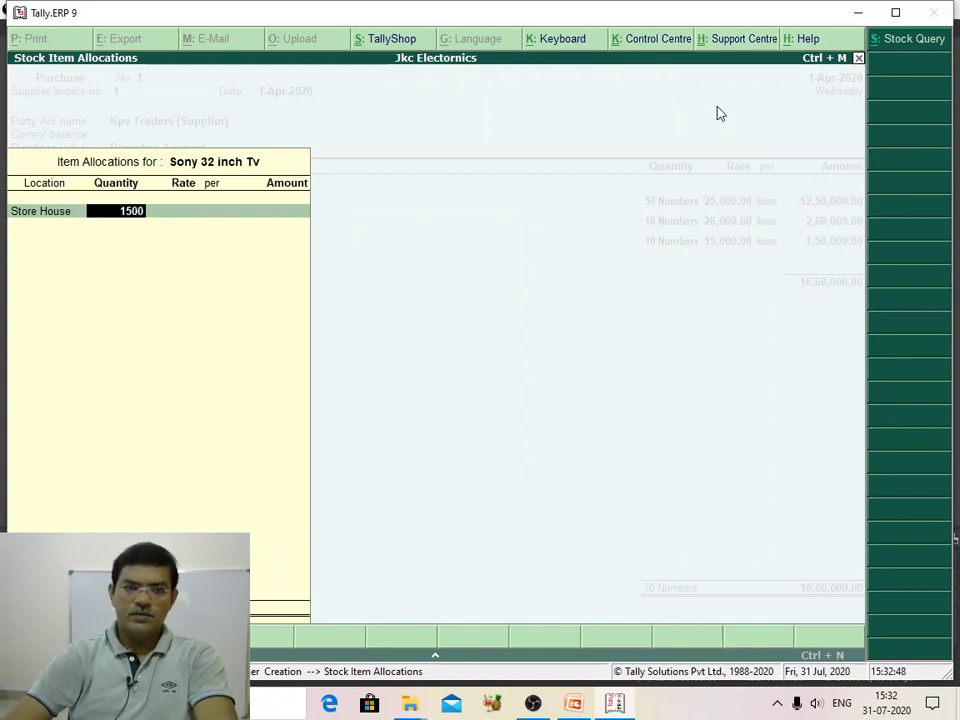
key("BackSpace")
key("BackSpace")
key("Return")
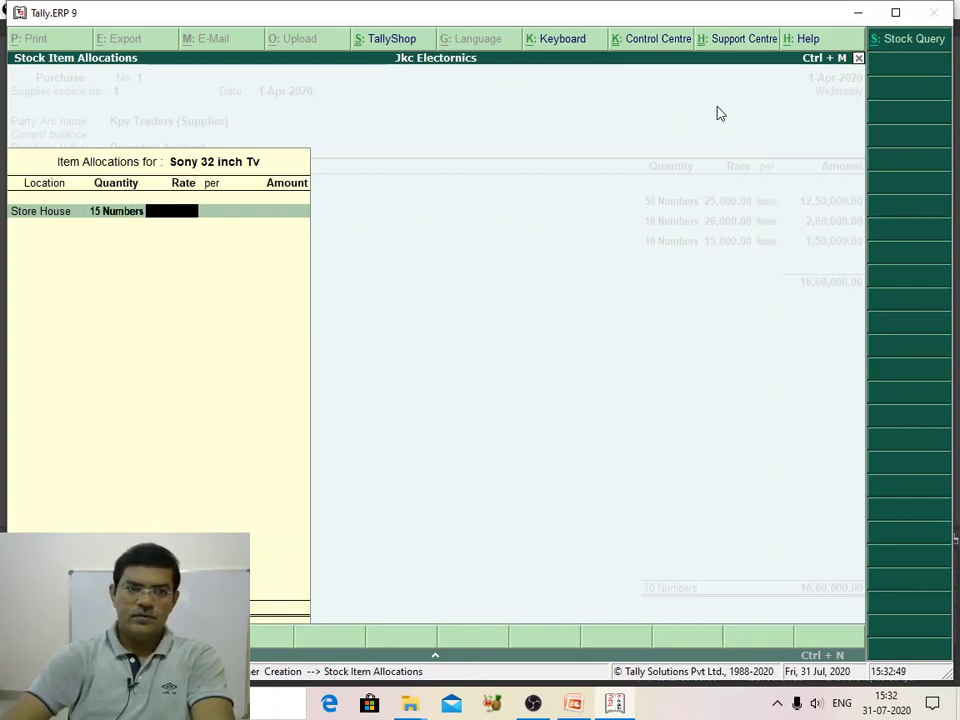
type("12000")
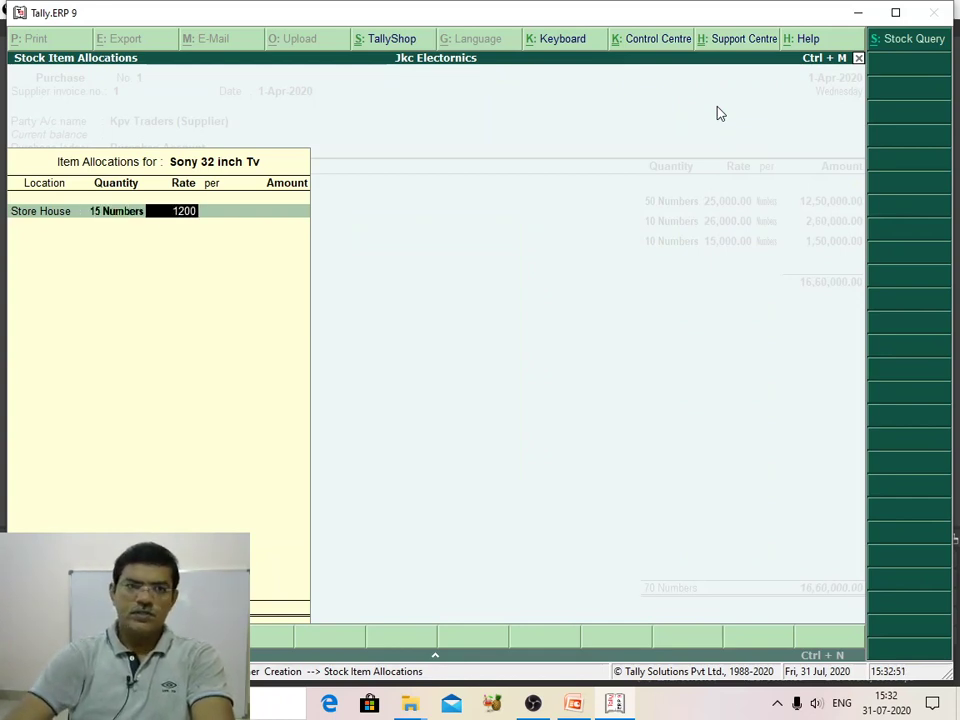
key("Return")
key("Return")
key("Return")
key("Return")
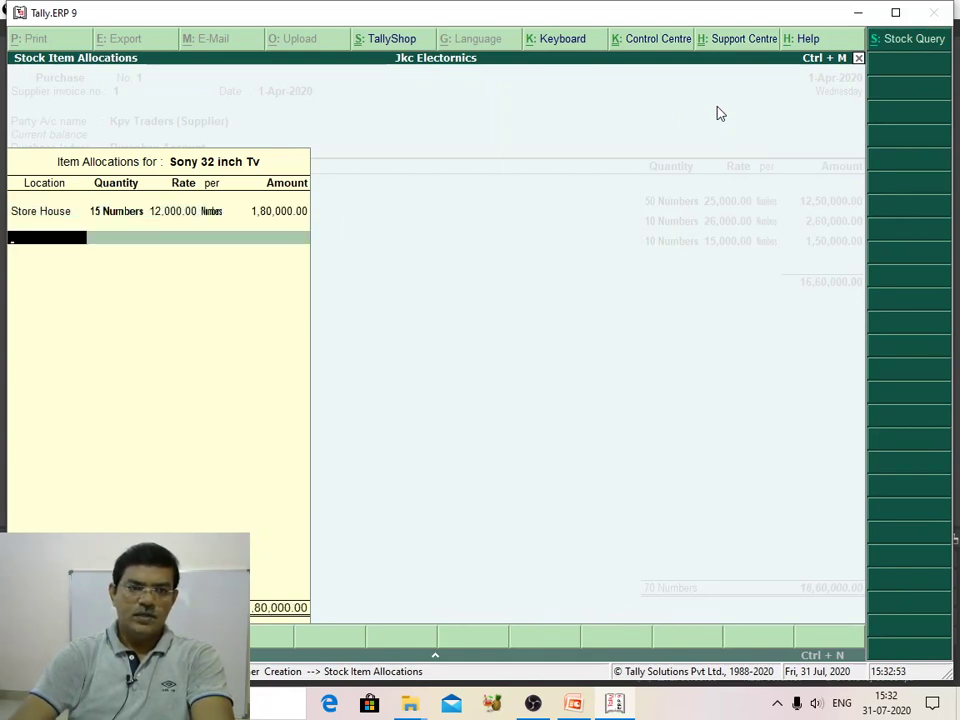
key("Return")
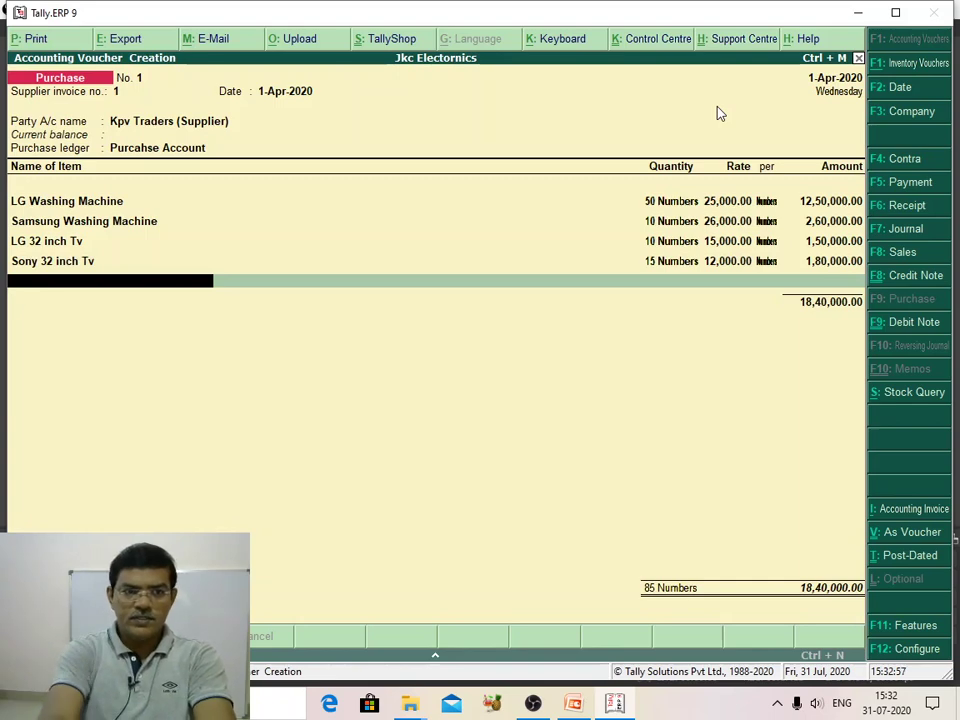
Step: Add LG Refrigetor as the fifth item of the voucher with Store House as its location
type("R")
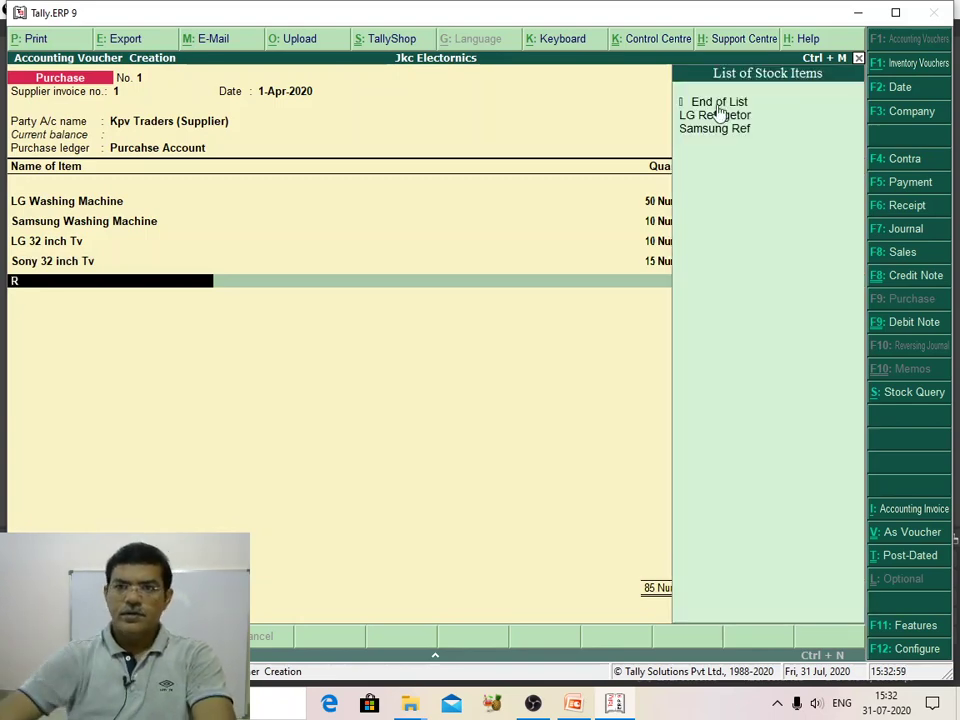
left_click(719, 118)
key("Return")
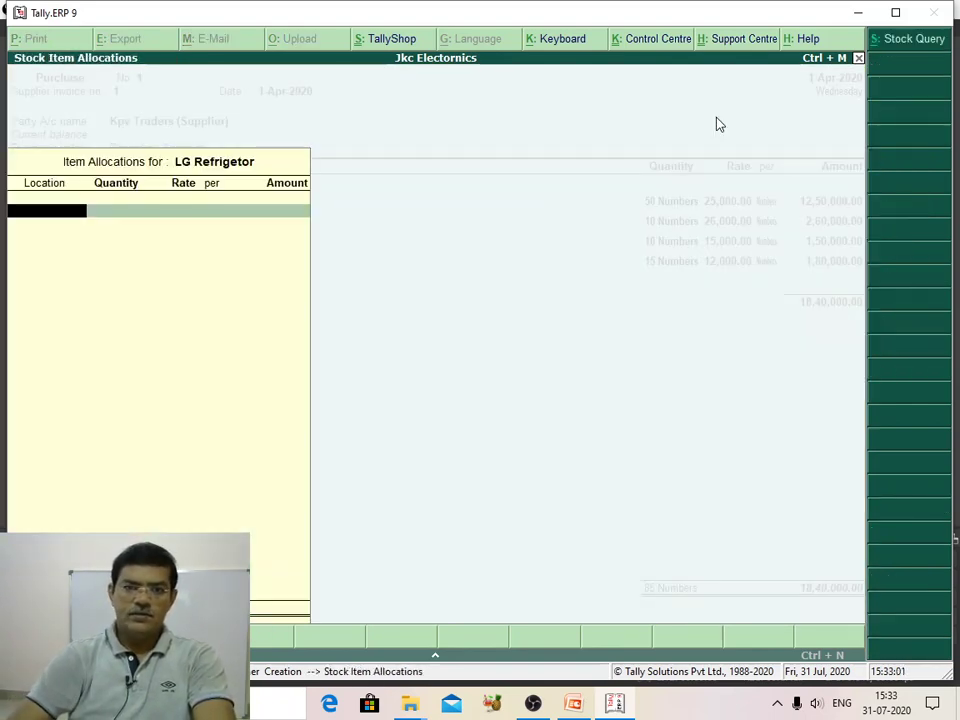
type("S")
key("Return")
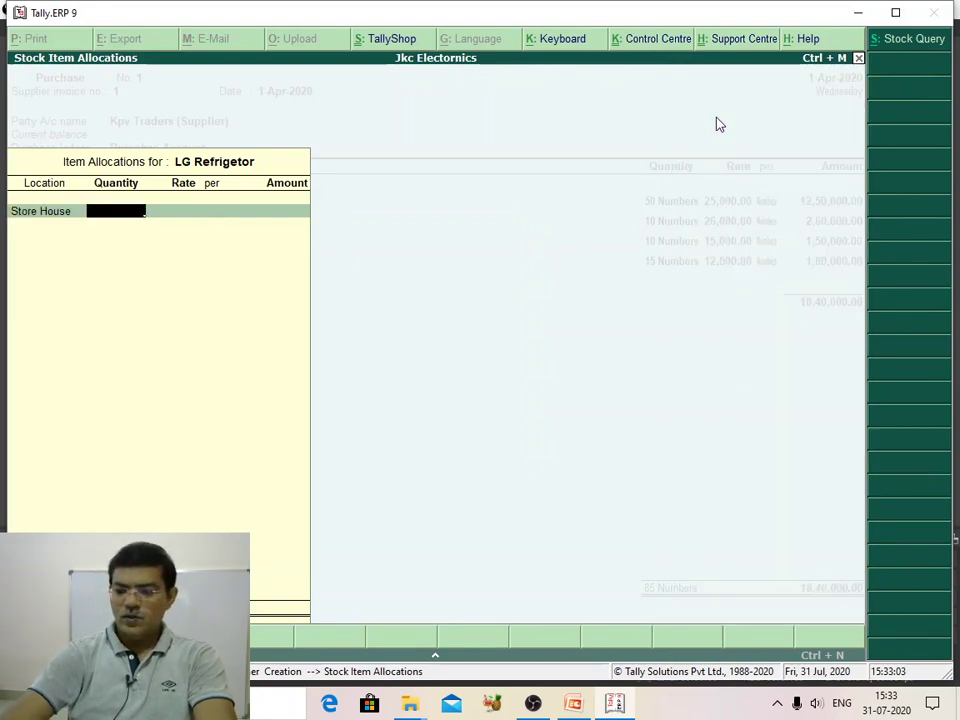
Step: Set the LG Refrigetor allocation to 20 Numbers at a rate of 25,000 and accept the item line
type("20")
key("Return")
type("25000")
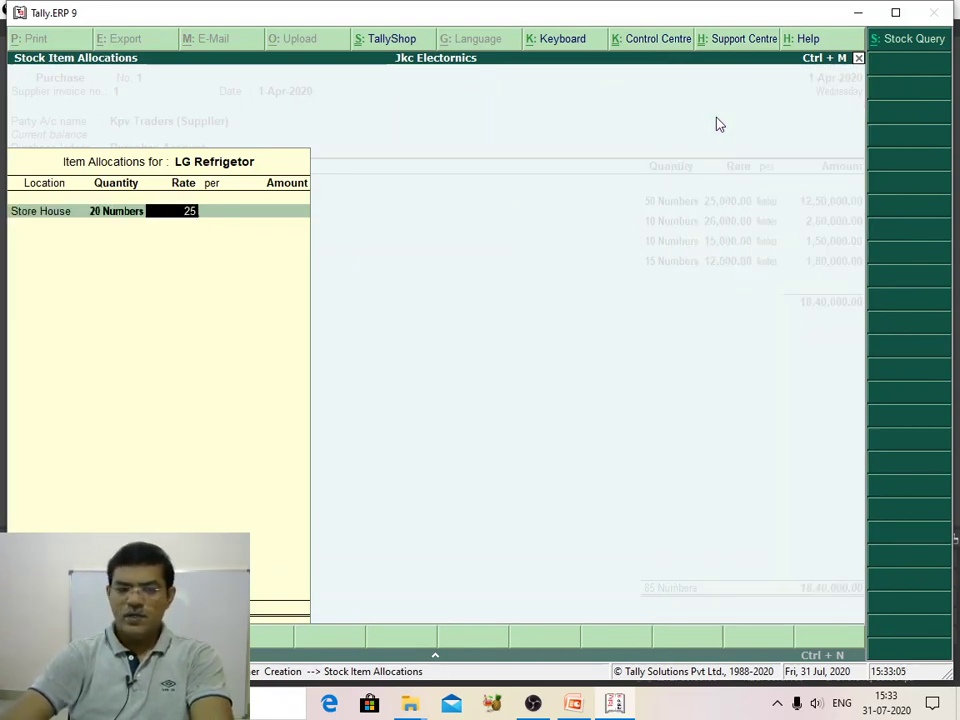
key("Return")
key("Return")
key("Return")
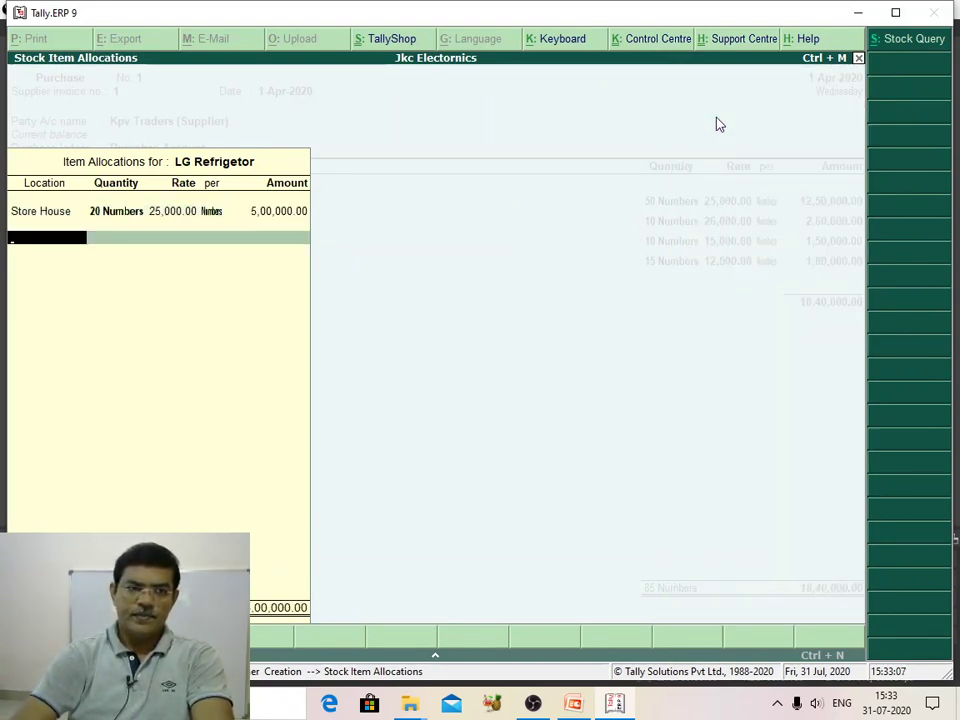
key("Return")
key("Return")
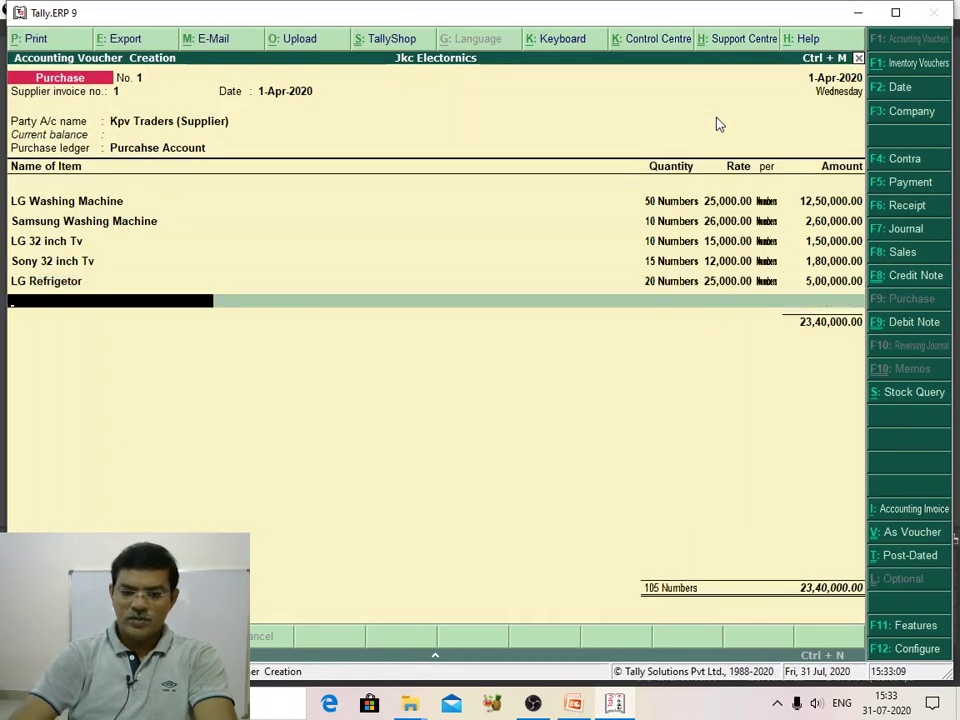
Step: Add Samsung Ref as the sixth item of the purchase voucher with Store House as its location
type("S")
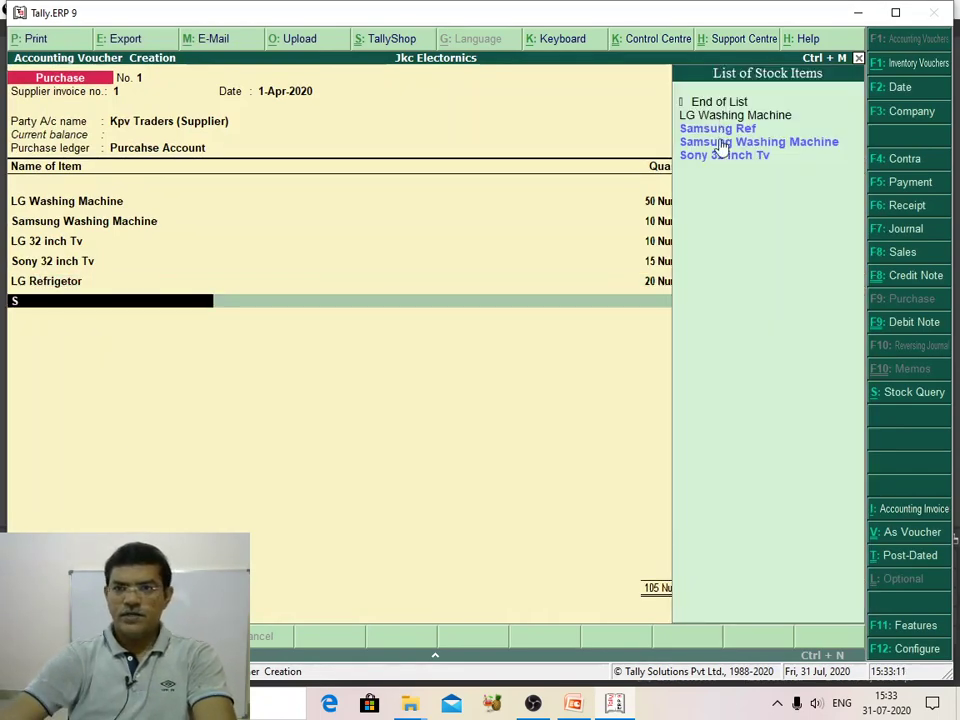
left_click(719, 131)
key("Return")
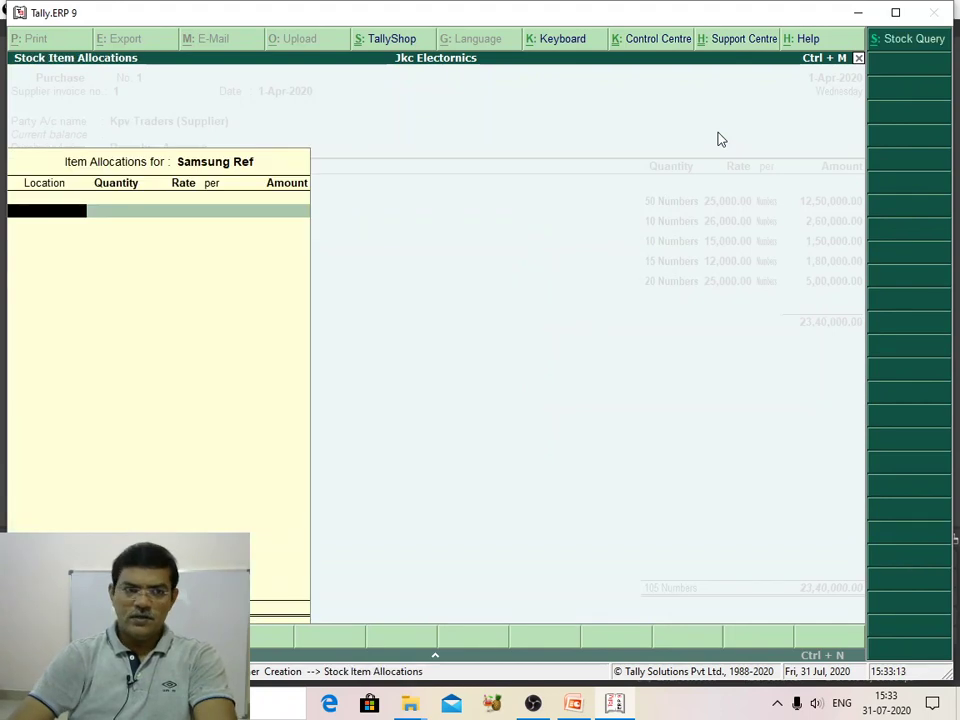
type("S")
key("Return")
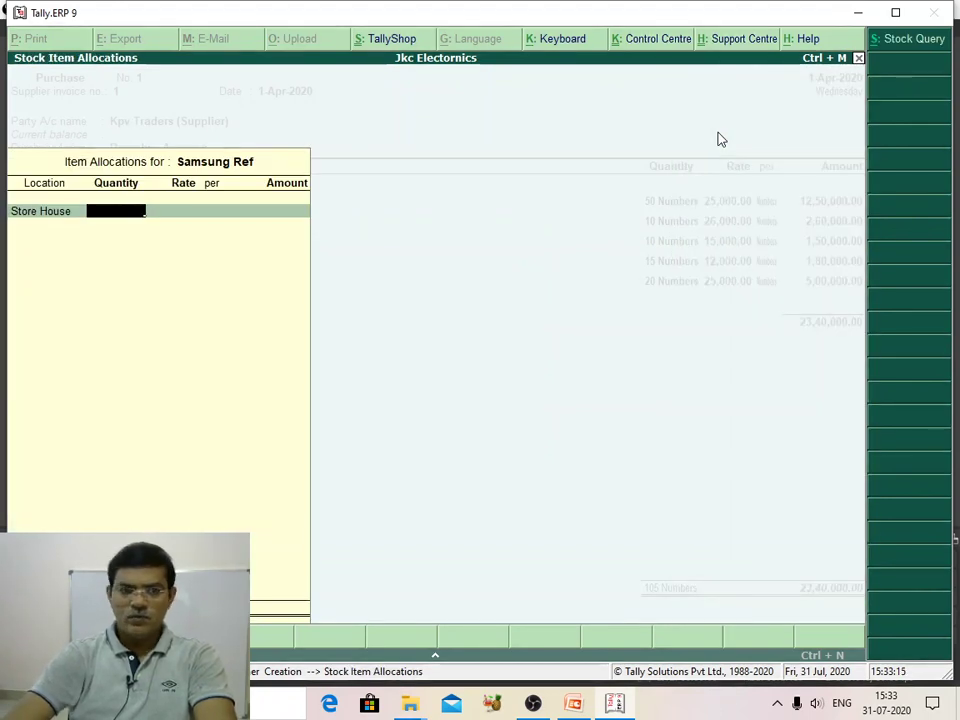
Step: Set the Samsung Ref allocation to 15 Numbers at a rate of 26,000 and accept the item line
type("15")
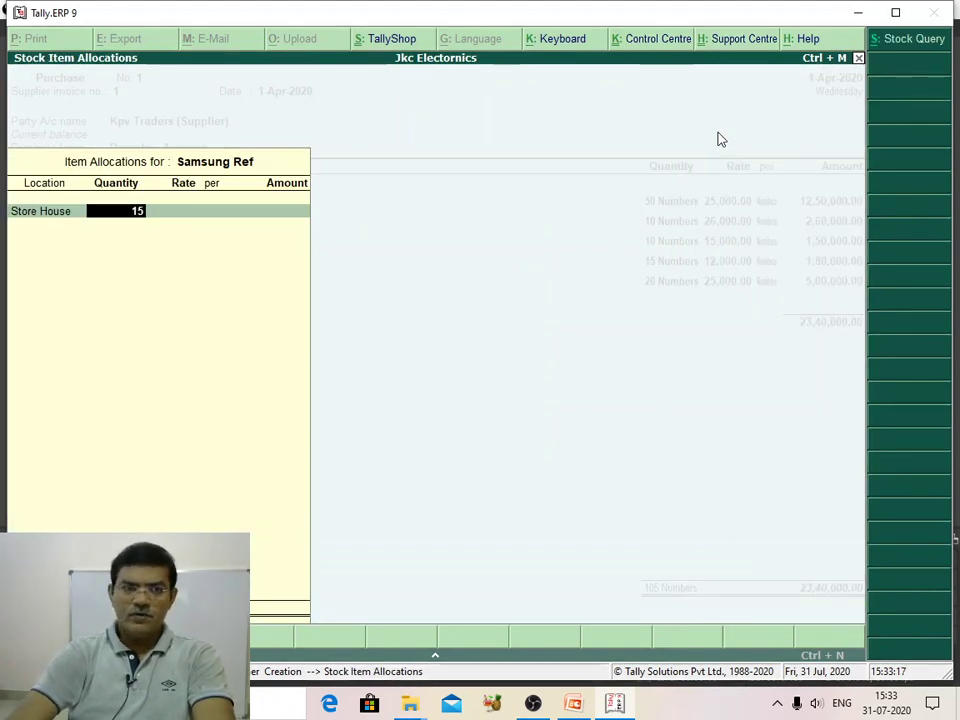
key("Return")
type("2")
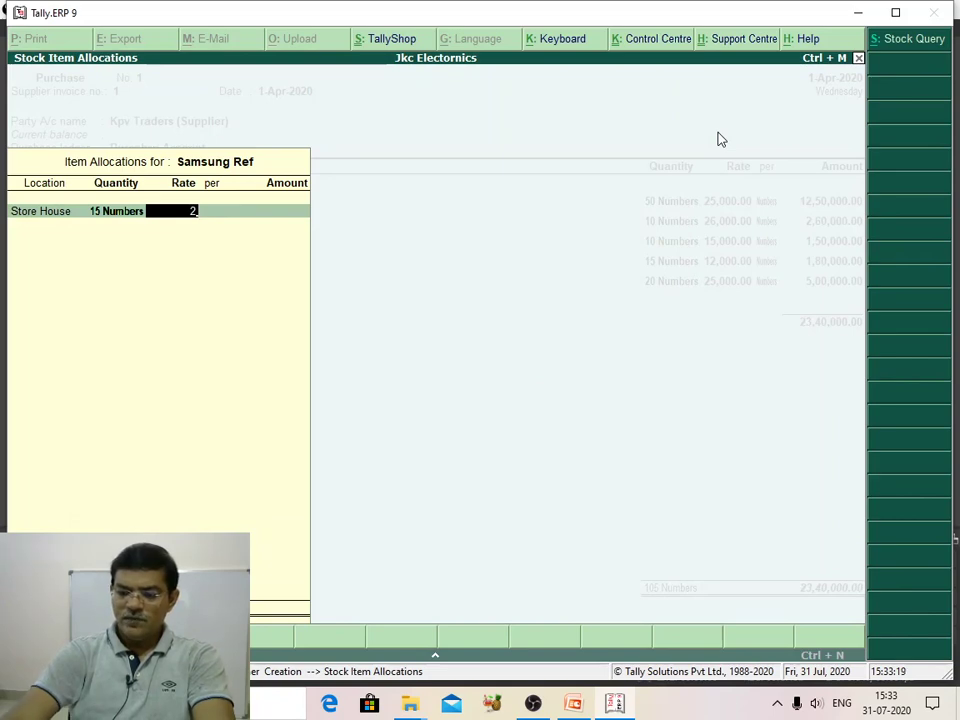
type("6,000")
key("Return")
key("Return")
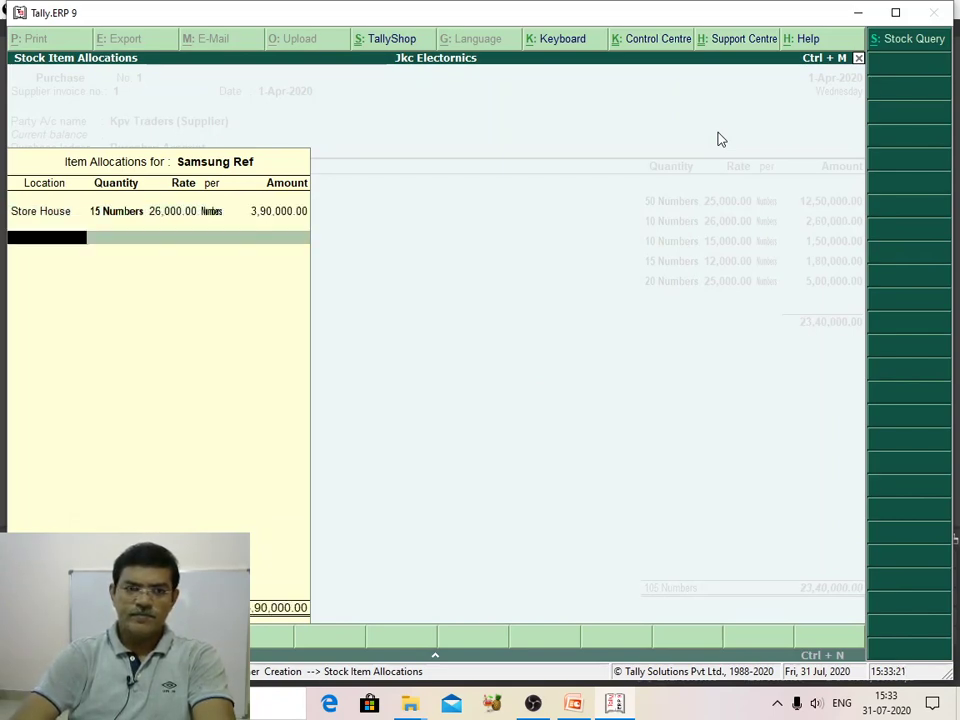
key("Return")
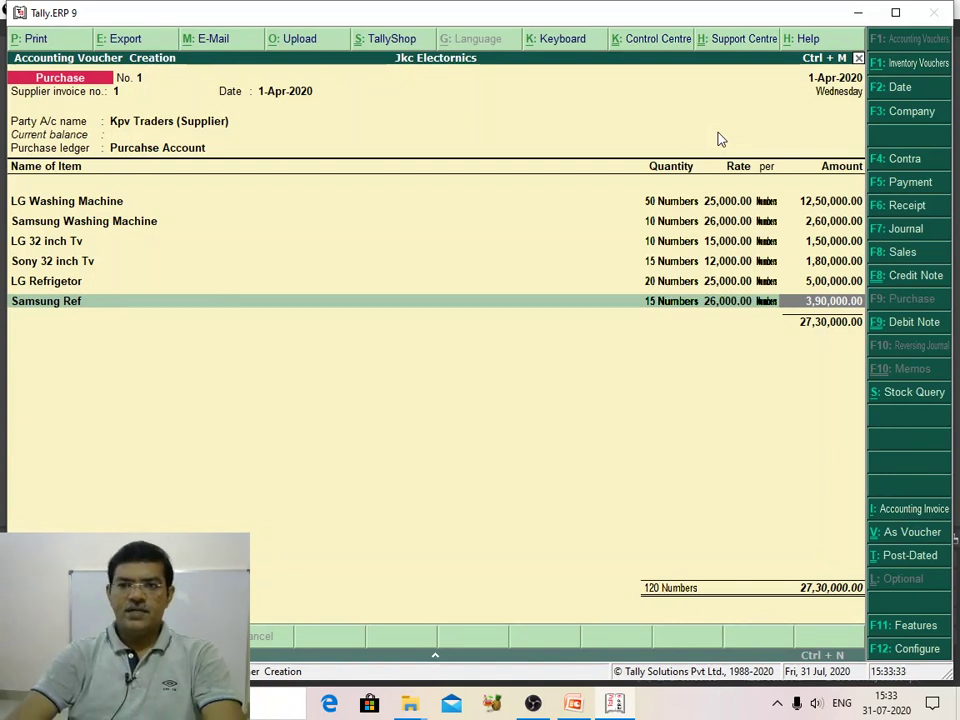
key("Return")
Step: End the purchase item list and allocate the full amount to Kpv Traders as New Ref 1 with 30 days' credit
key("Return")
key("Return")
key("Return")
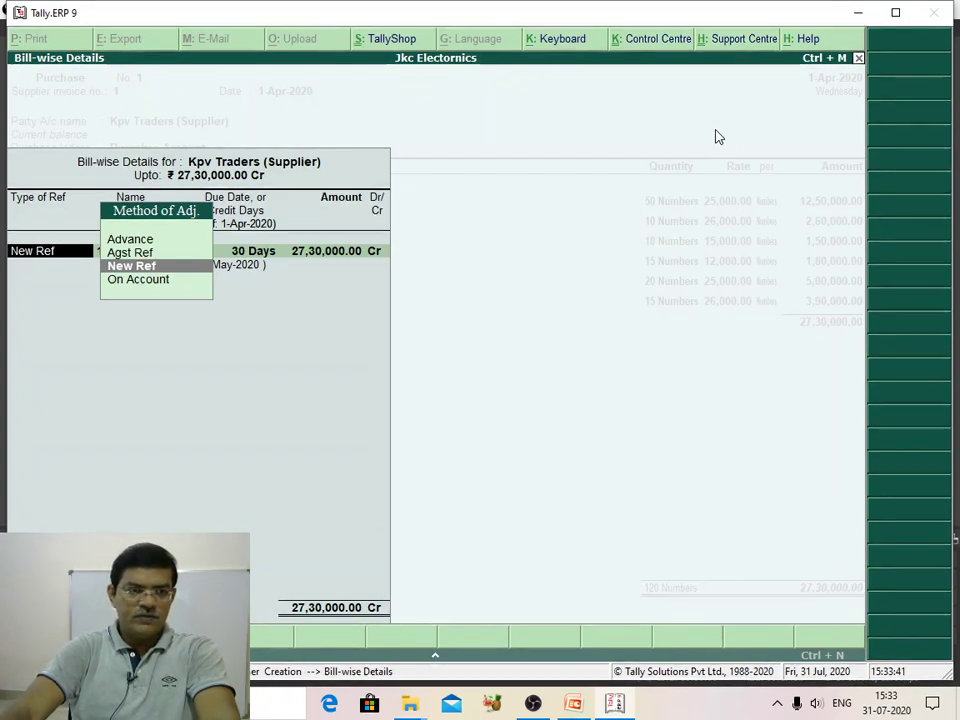
key("Return")
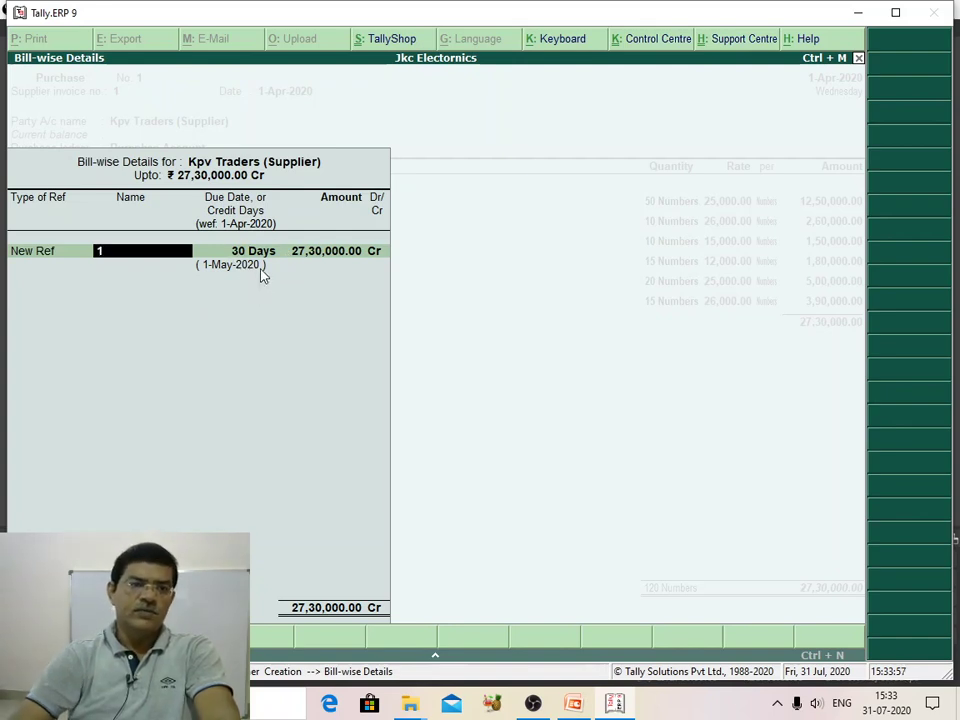
key("Return")
key("Return")
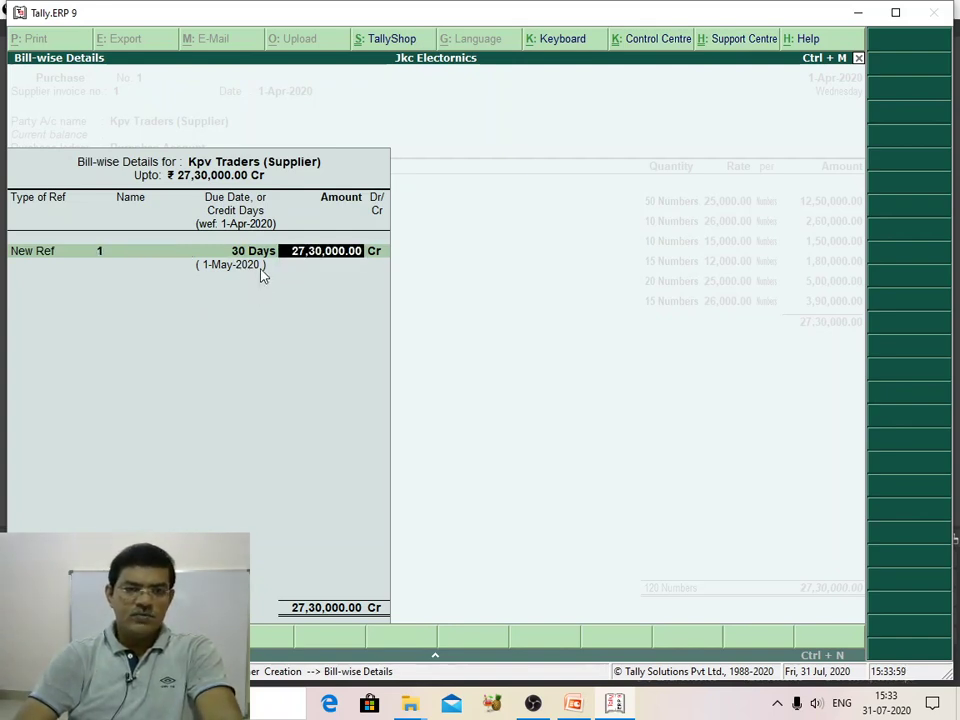
key("Return")
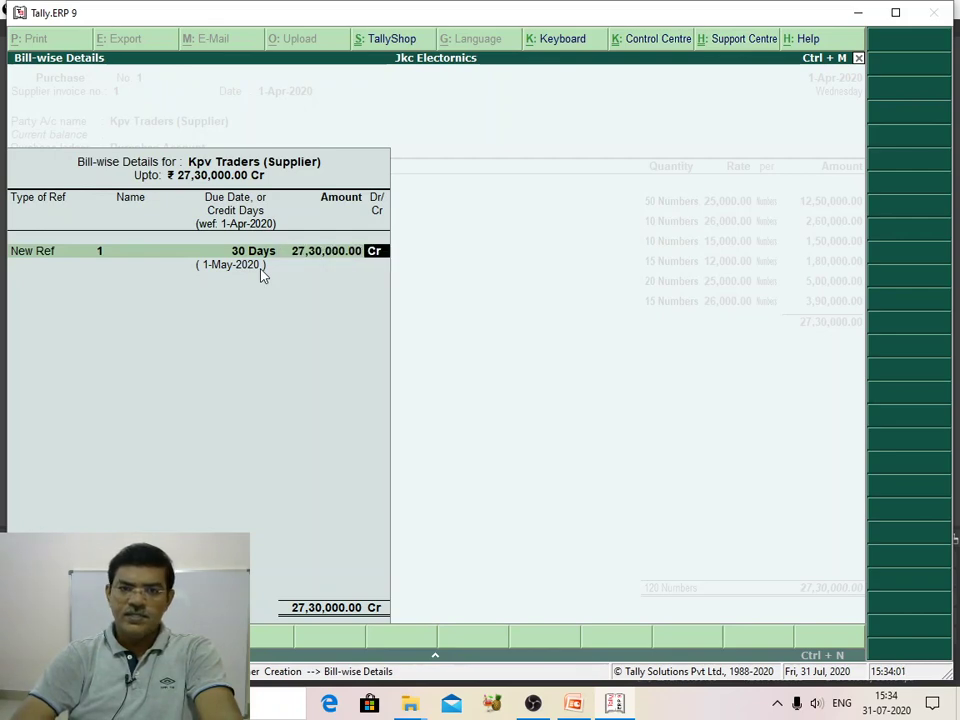
key("Return")
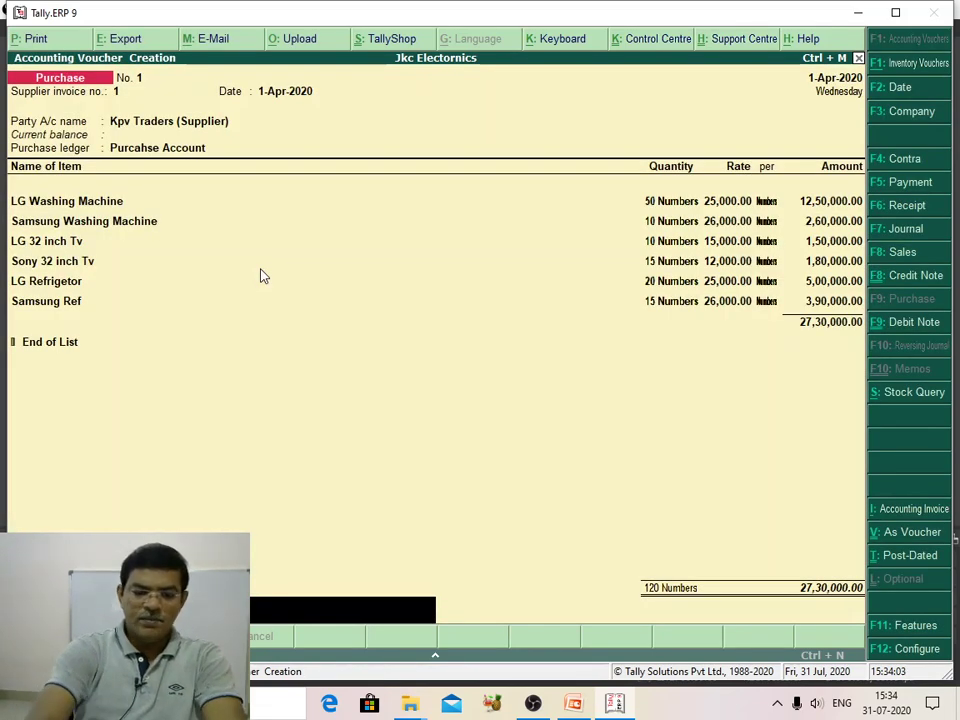
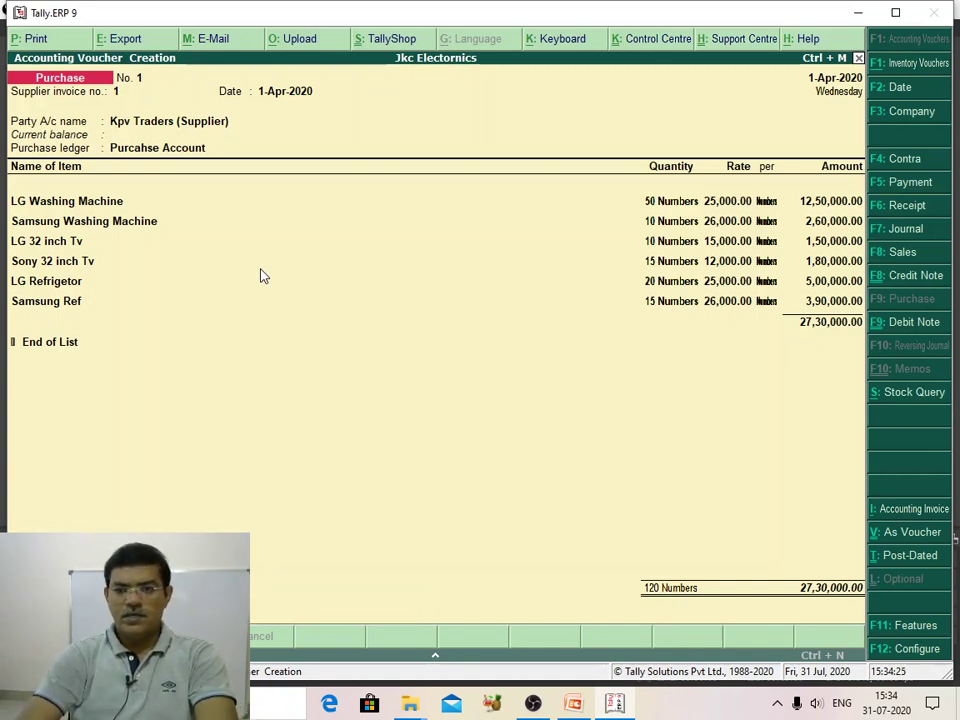
Step: Save the purchase voucher without a narration and return to the Gateway of Tally
key("Return")
key("Return")
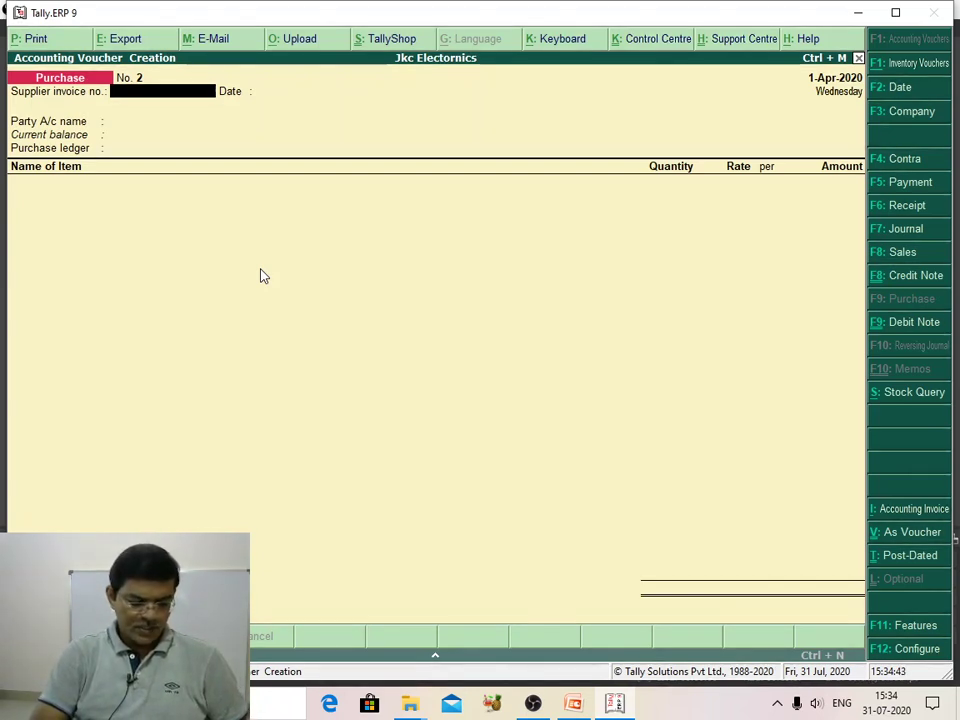
key("Escape")
key("y")
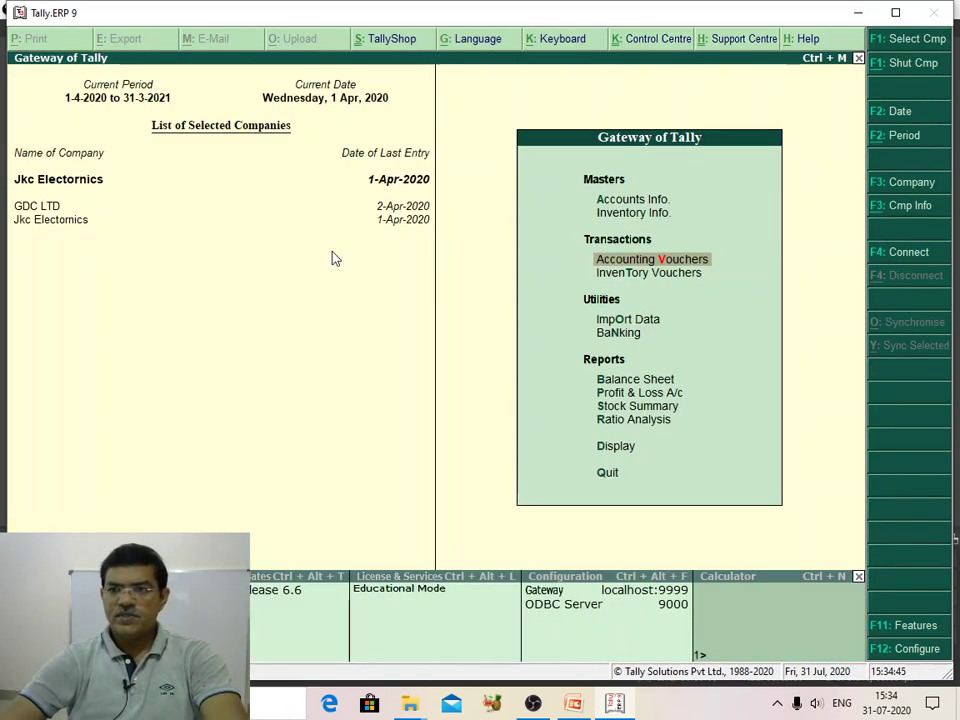
Step: Open a new sales voucher and view the sales invoice configuration options
left_click(677, 261)
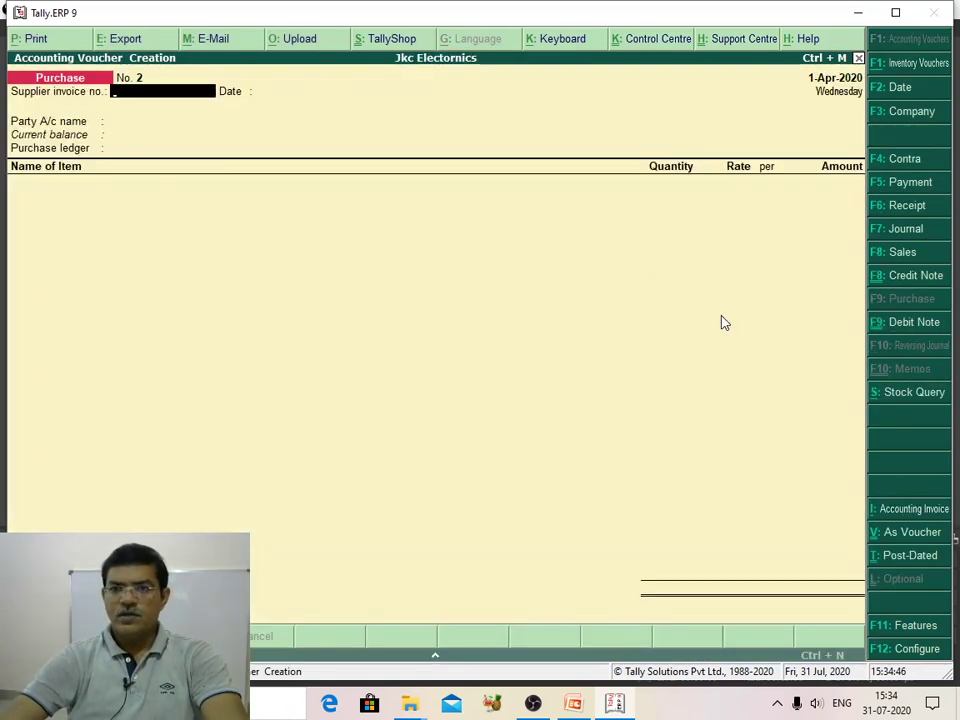
left_click(913, 258)
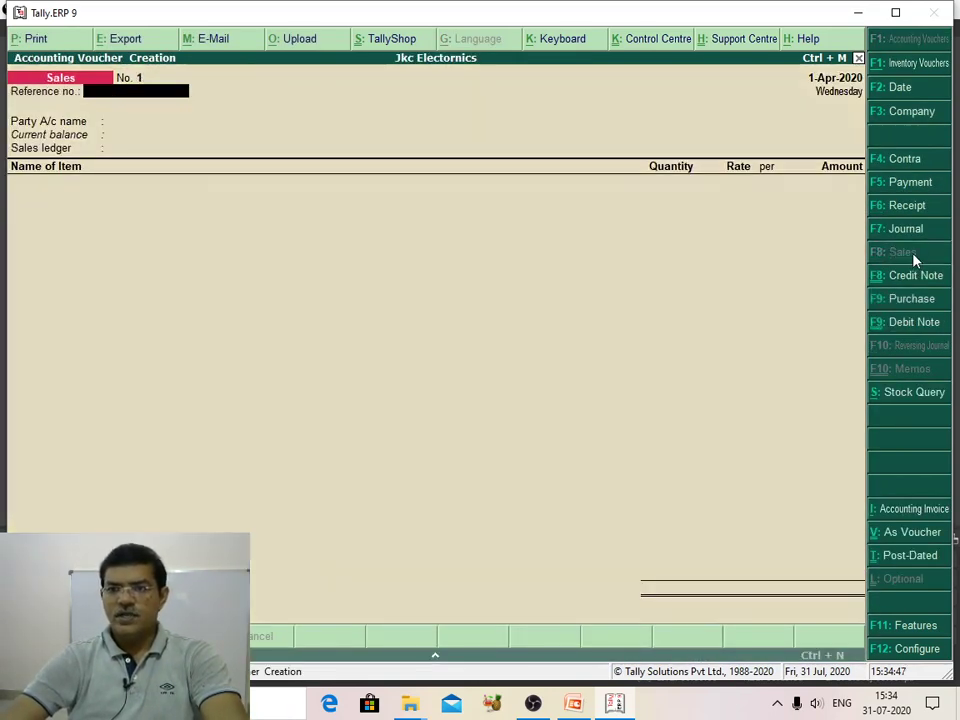
left_click(912, 650)
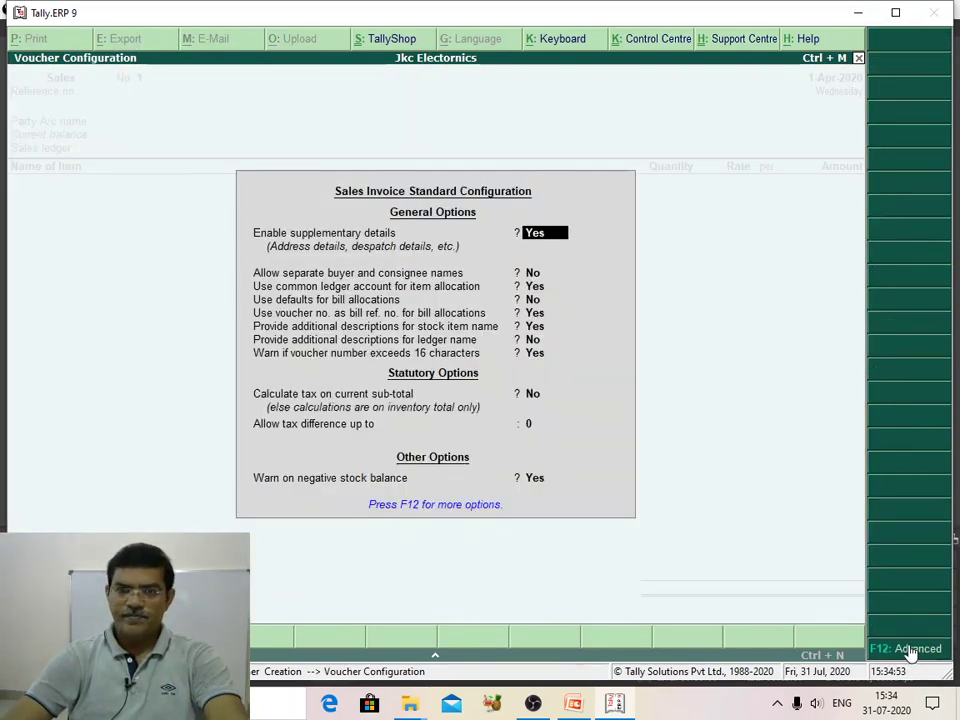
key("Escape")
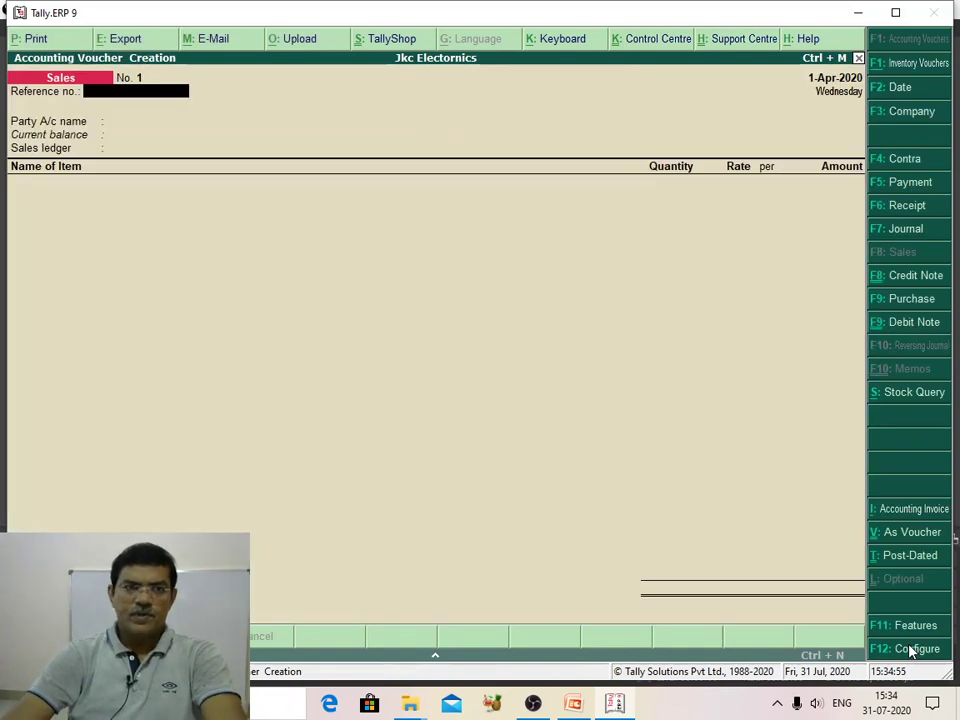
Step: Set the sales voucher's reference number to 1 and choose PVR Traders (Customers) as the party account
type("1")
key("Return")
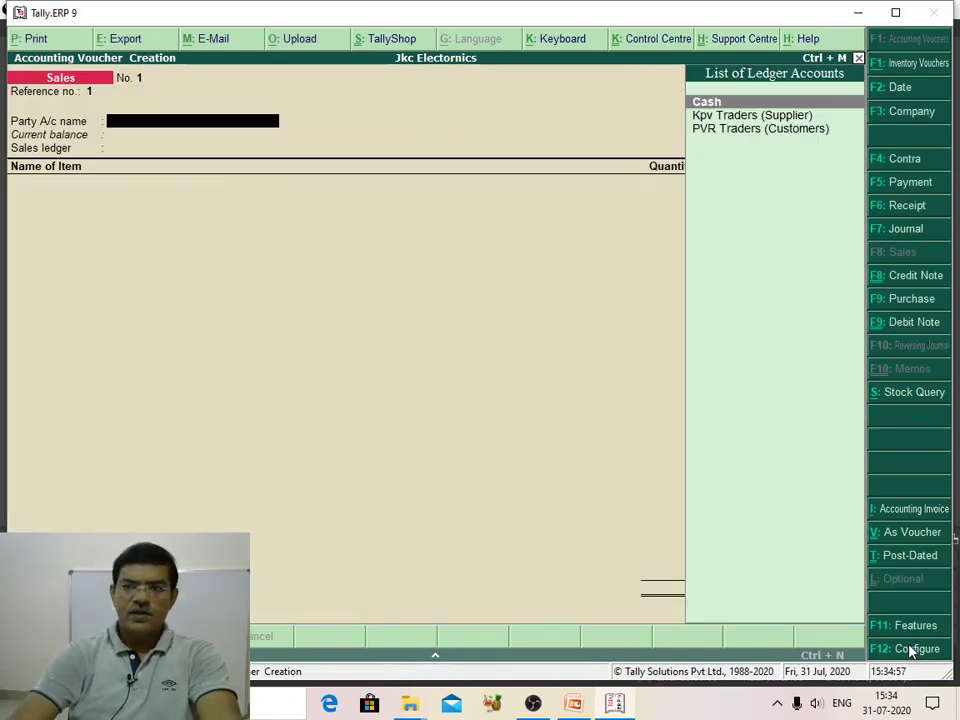
key("Down")
key("Down")
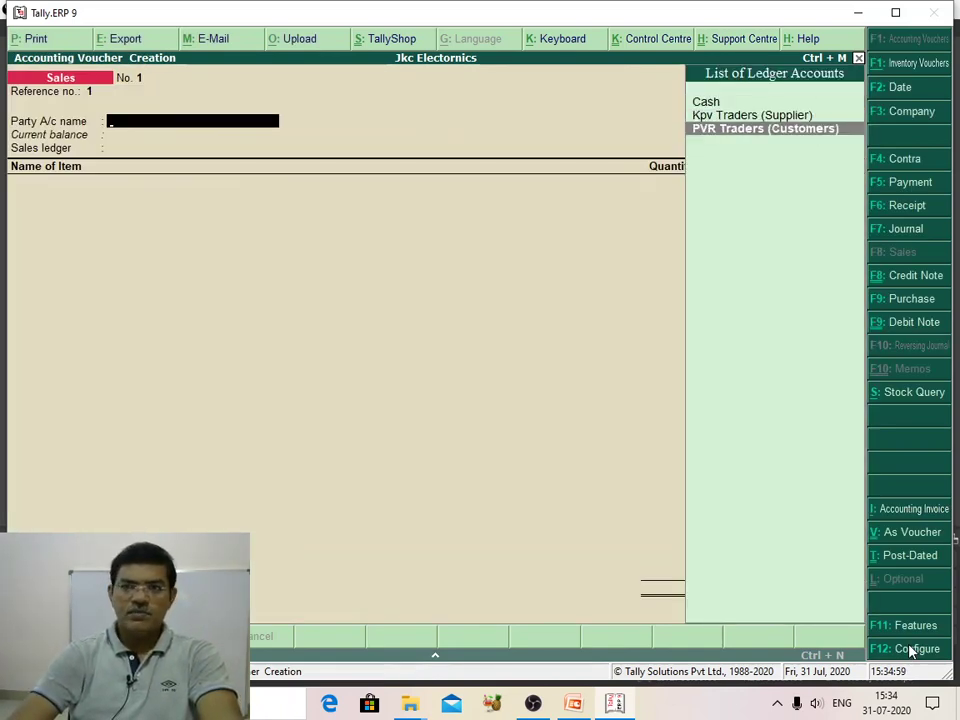
key("Return")
Step: Accept the default despatch, order and buyer details, and choose Sales Account as the sales ledger
key("Return")
key("Return")
key("Return")
key("Return")
key("Return")
key("Return")
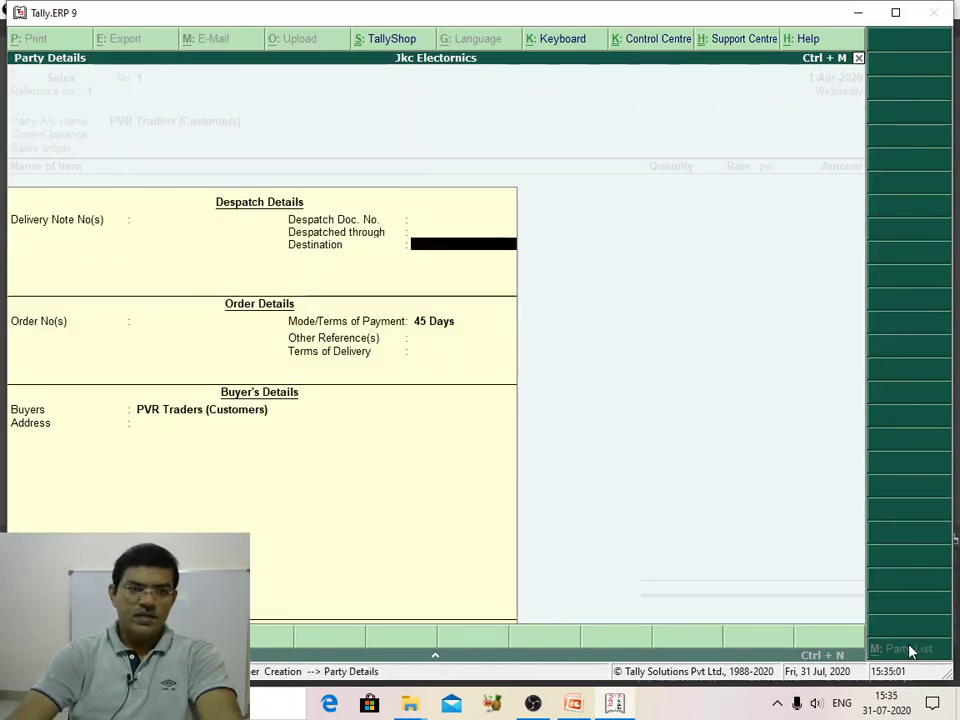
key("Return")
key("Return")
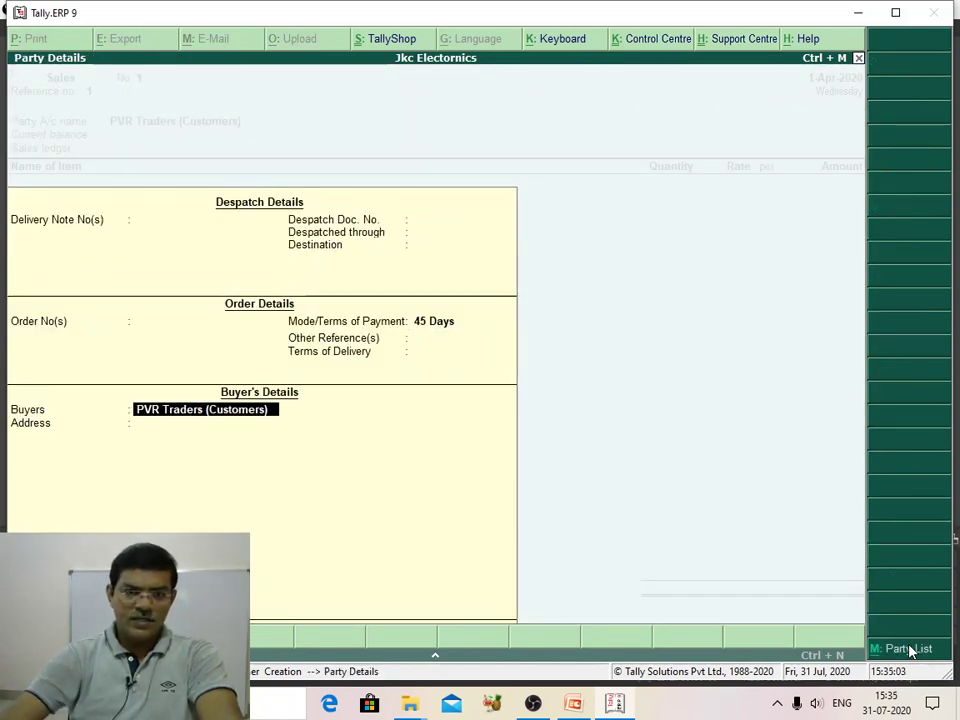
key("Return")
key("Return")
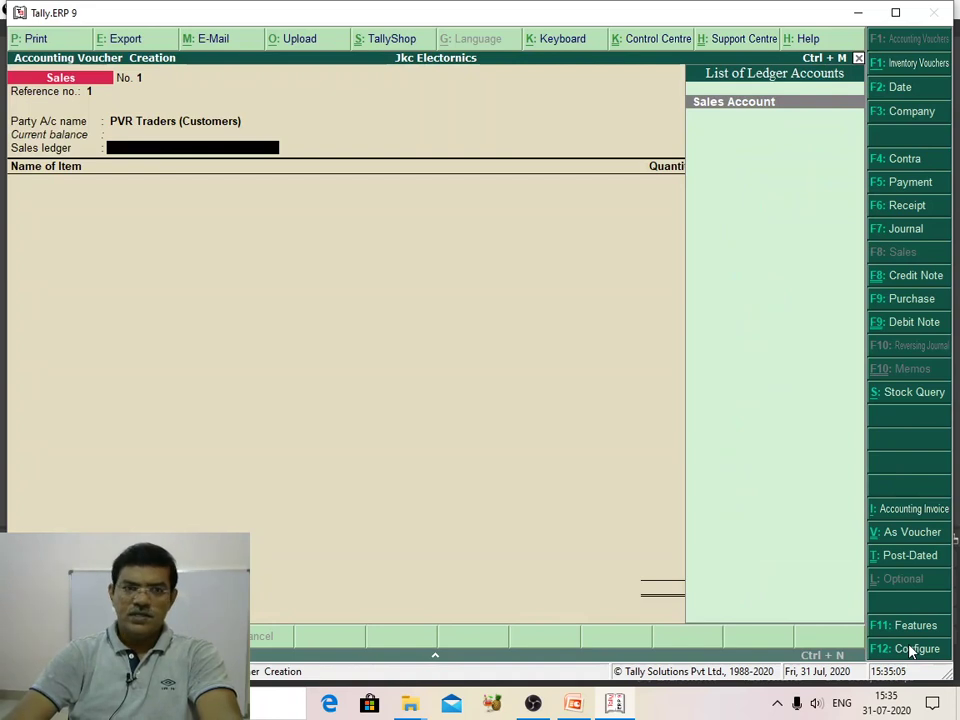
key("Return")
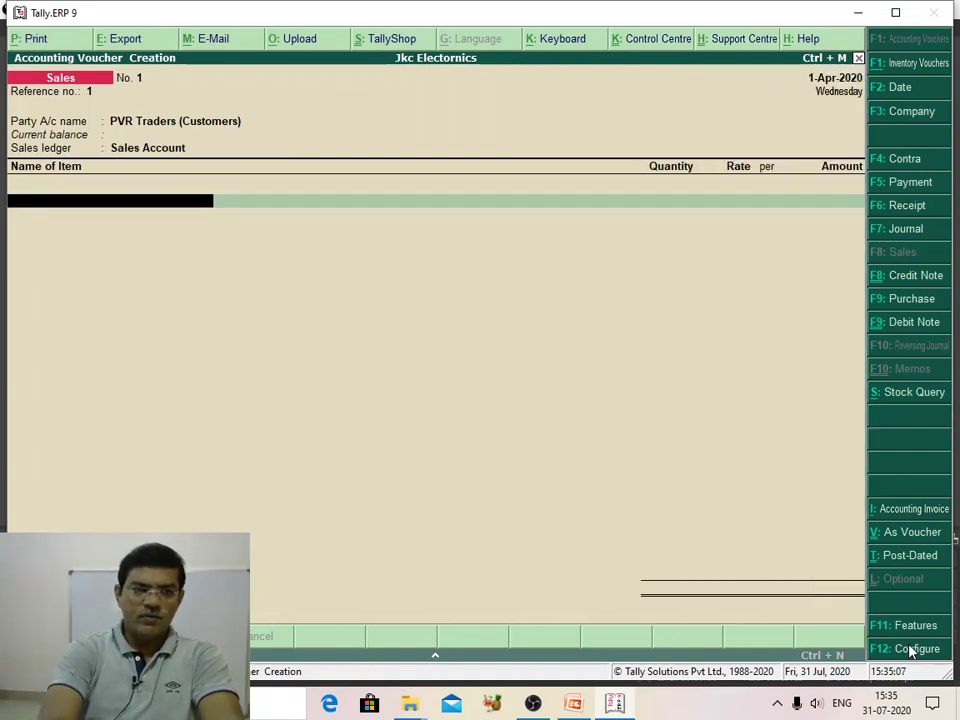
Step: Add LG Refrigetor as the first item of the sales voucher with no description and Store House as its location
type("L")
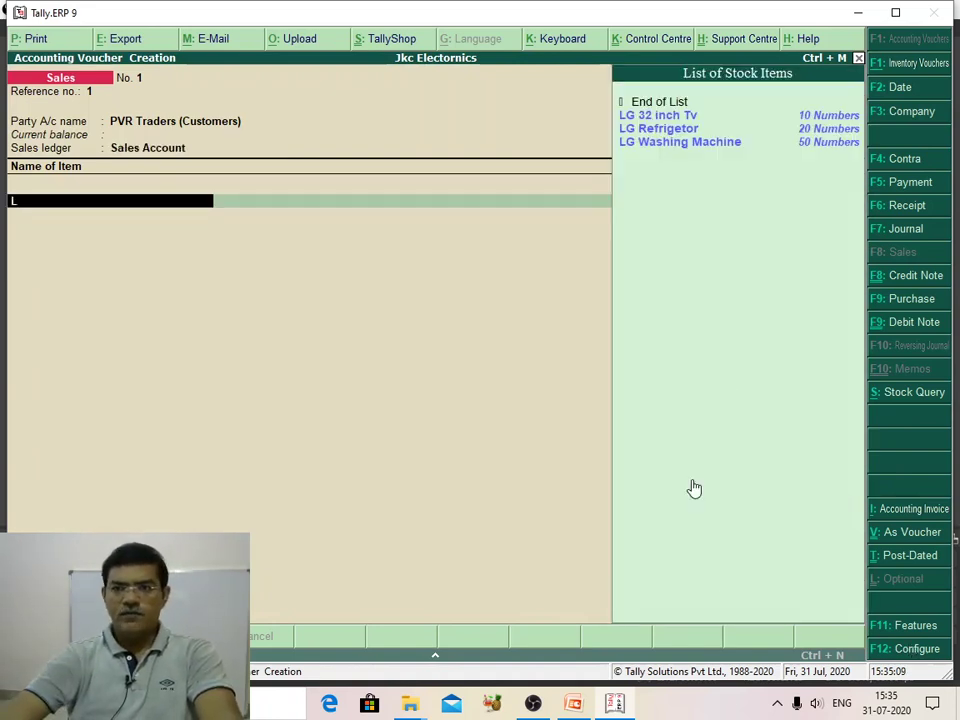
left_click(690, 133)
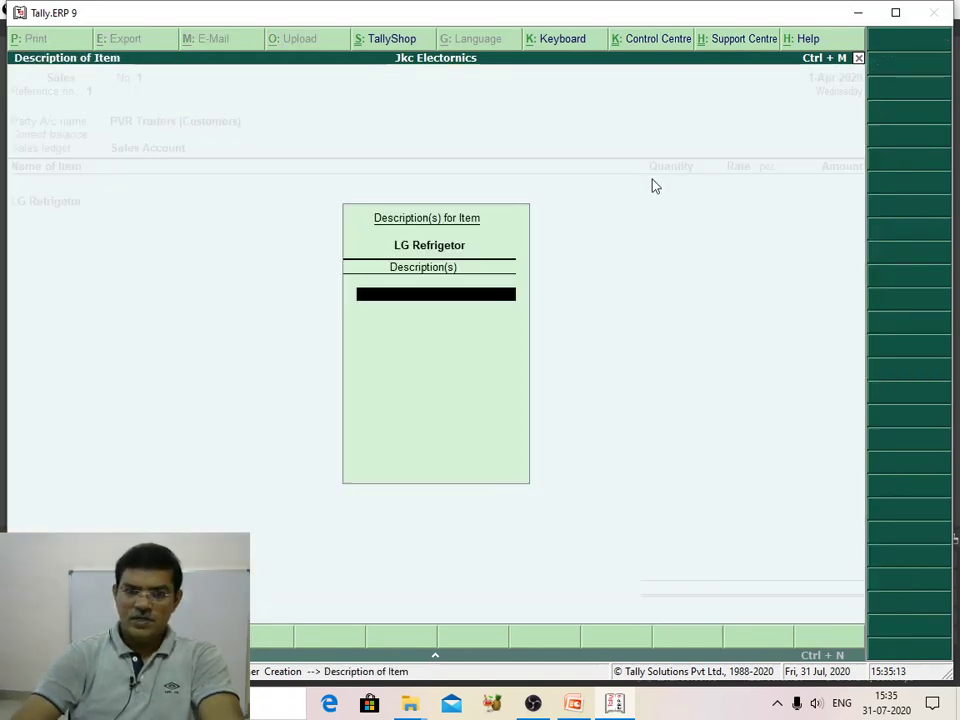
key("Return")
type("S")
key("Return")
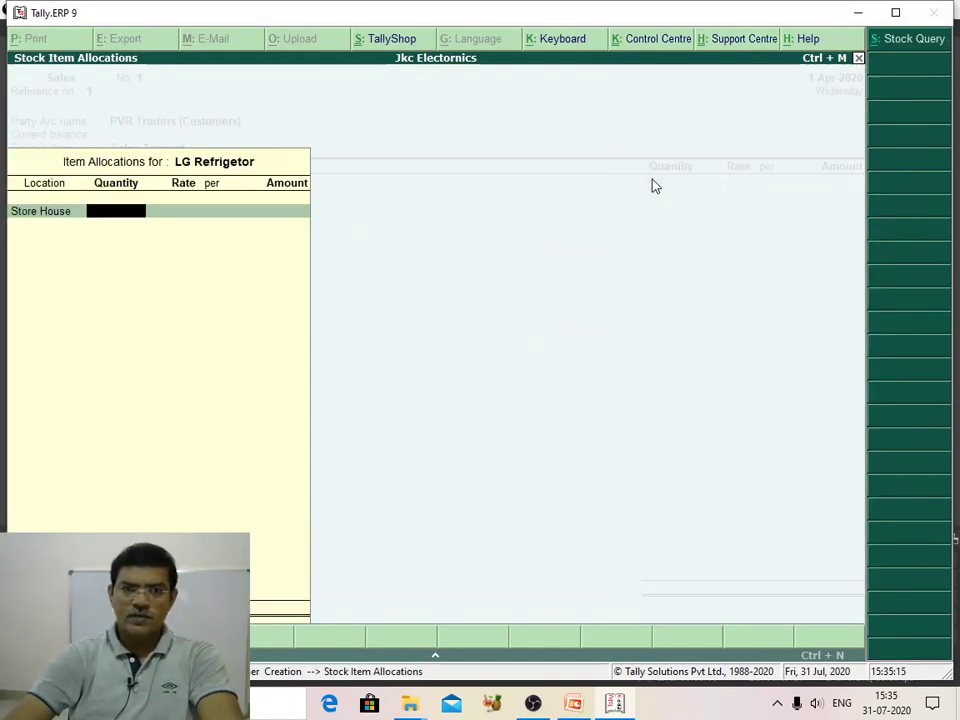
Step: Set the LG Refrigetor sales allocation to 10 Numbers at a rate of 30,000 and accept the item line
type("10")
key("Return")
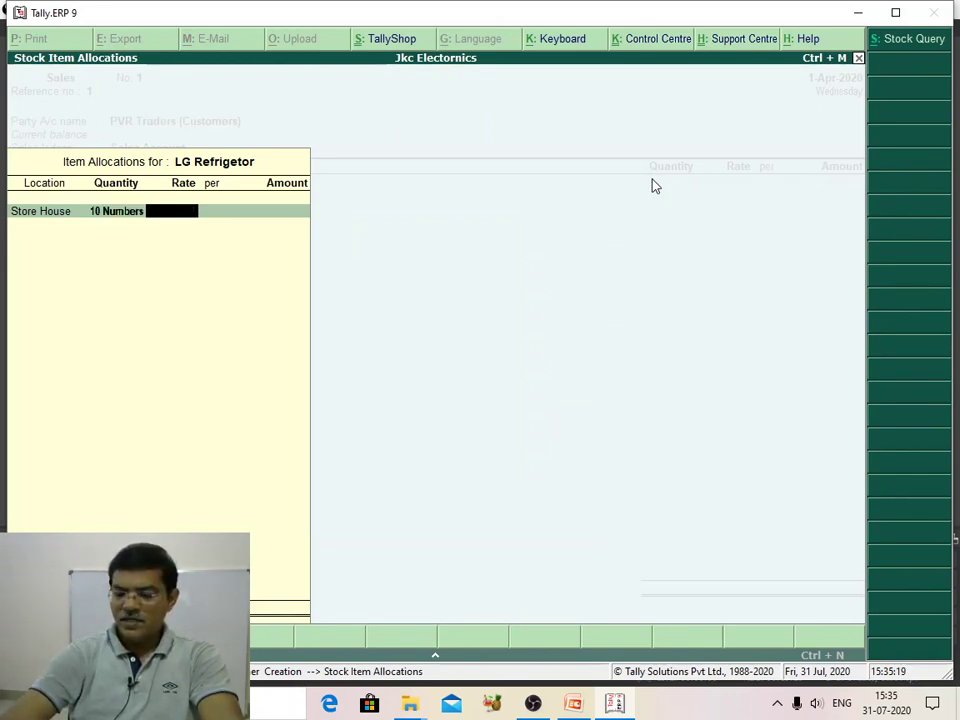
type("30000")
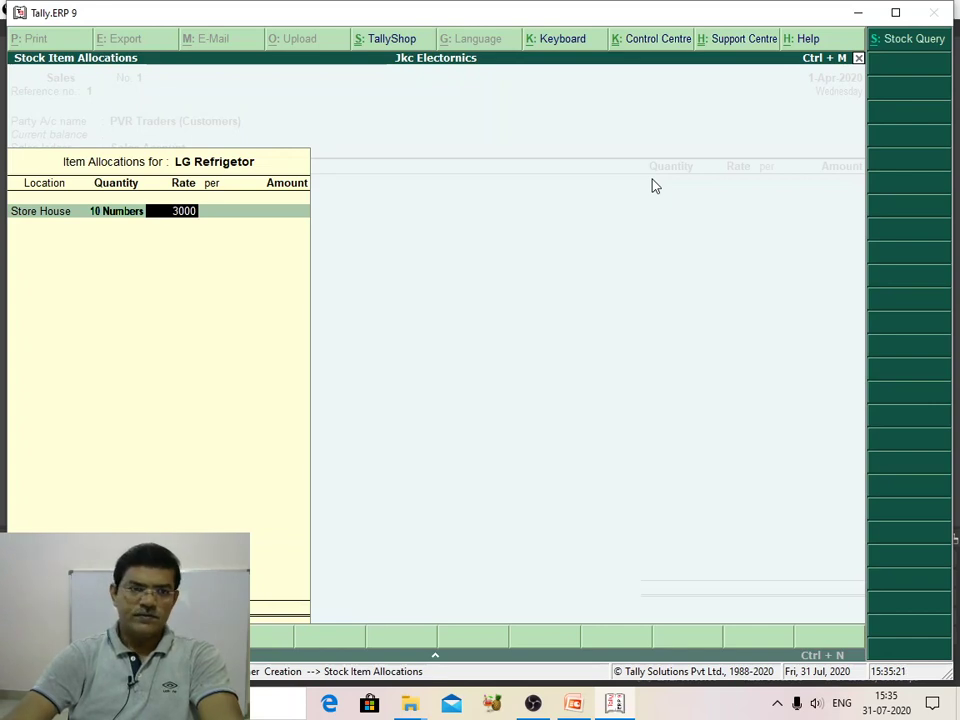
key("Return")
key("Return")
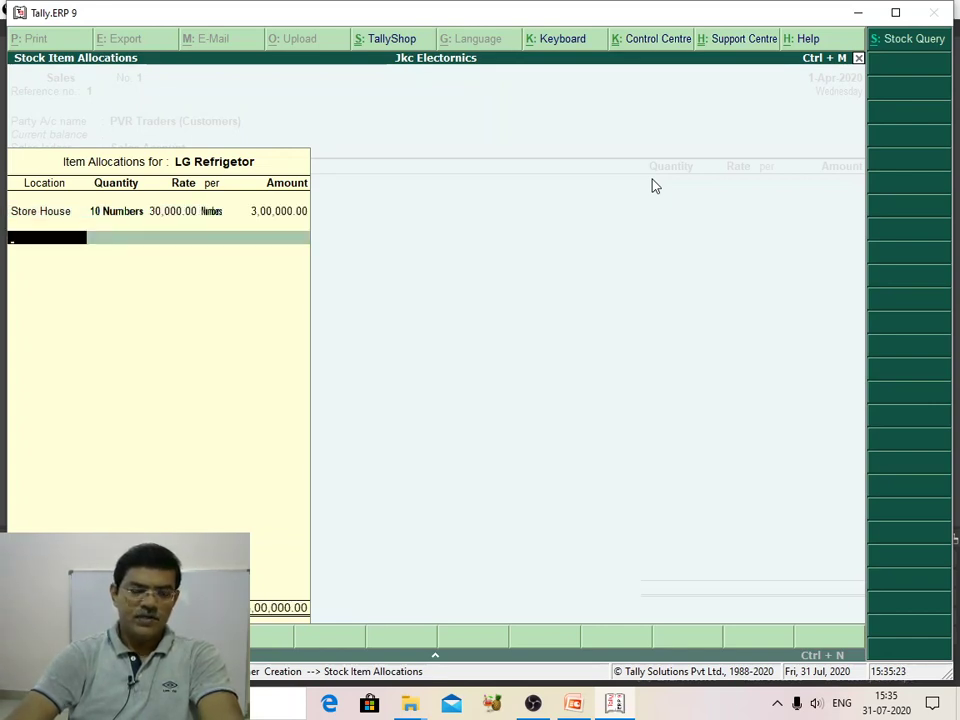
key("Return")
key("Return")
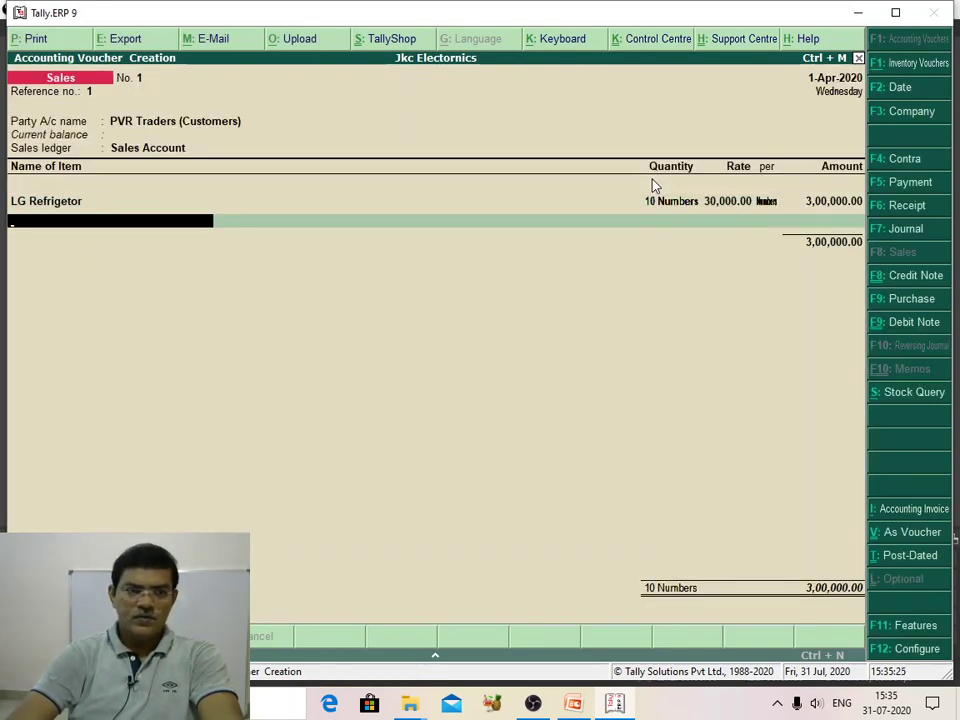
Step: Add Samsung Ref as the second item of the sales voucher with no description and Store House as its location
type("S")
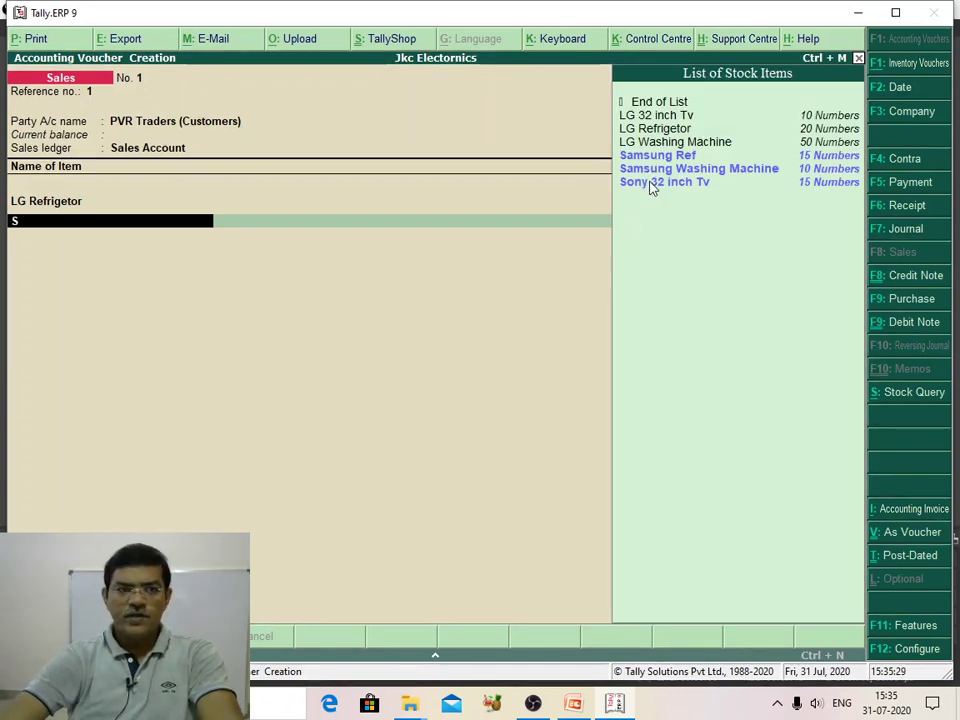
left_click(651, 156)
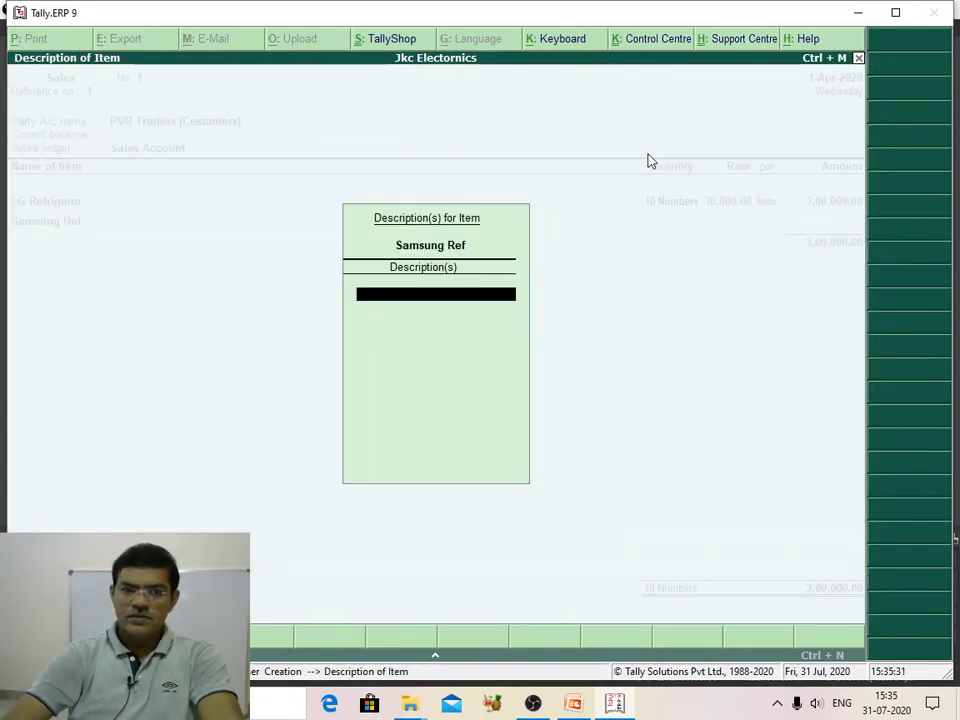
key("Return")
type("S")
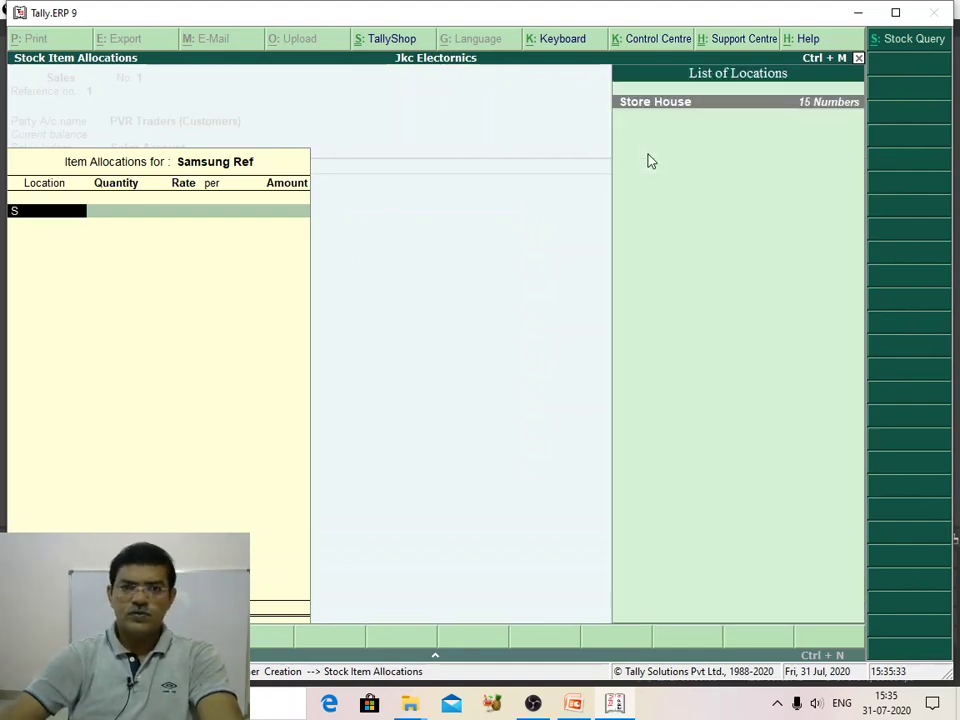
key("Return")
Step: Set the Samsung Ref sales allocation to 5 Numbers at a rate of 25,000 and accept the item line
type("5")
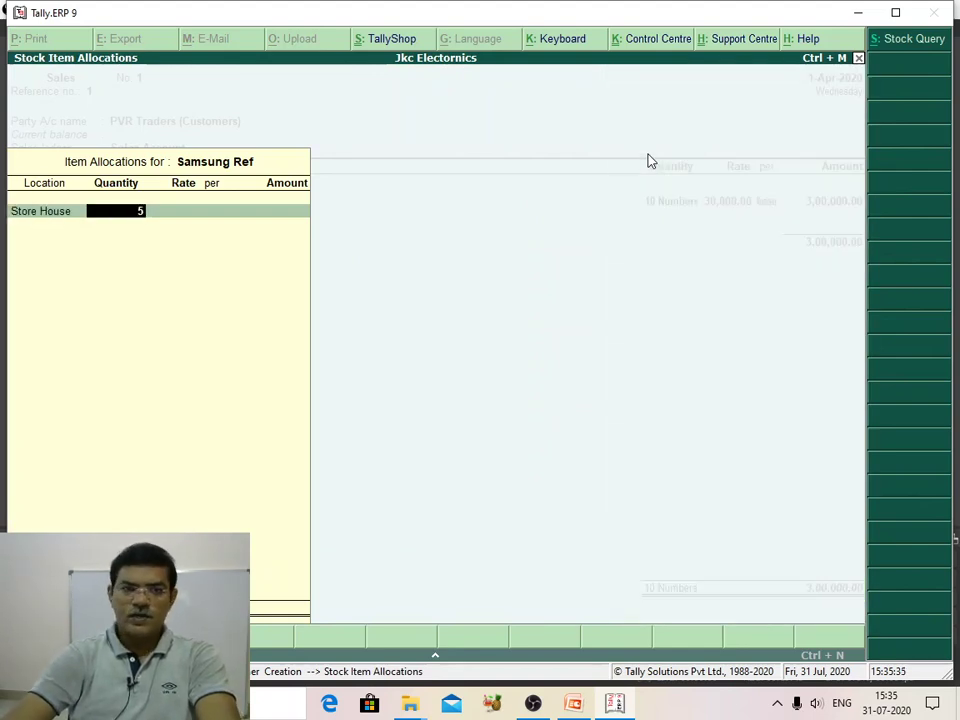
key("Return")
type("25000")
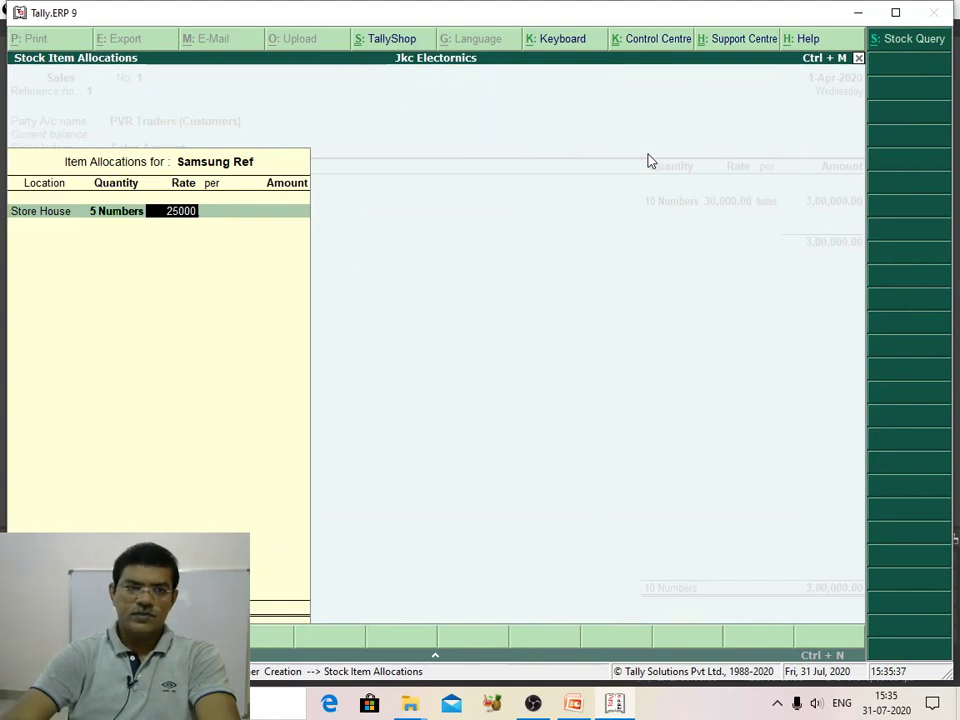
key("Return")
key("Return")
key("Return")
key("Return")
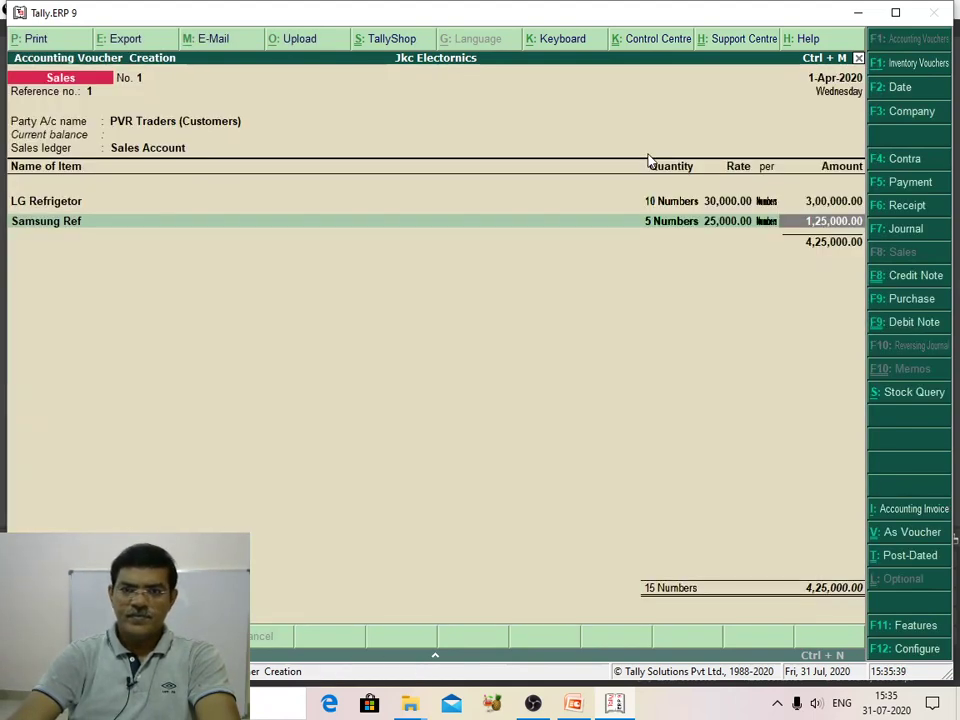
key("Return")
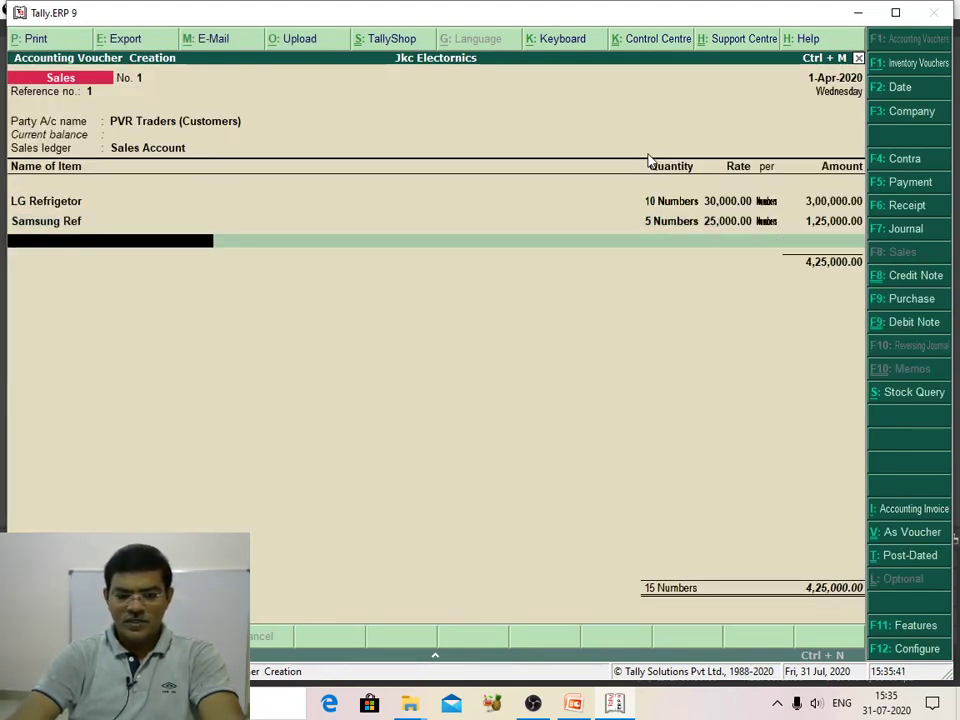
Step: Add Sony 32 inch Tv as the third item of the sales voucher with no description and Store House as its location
type("S")
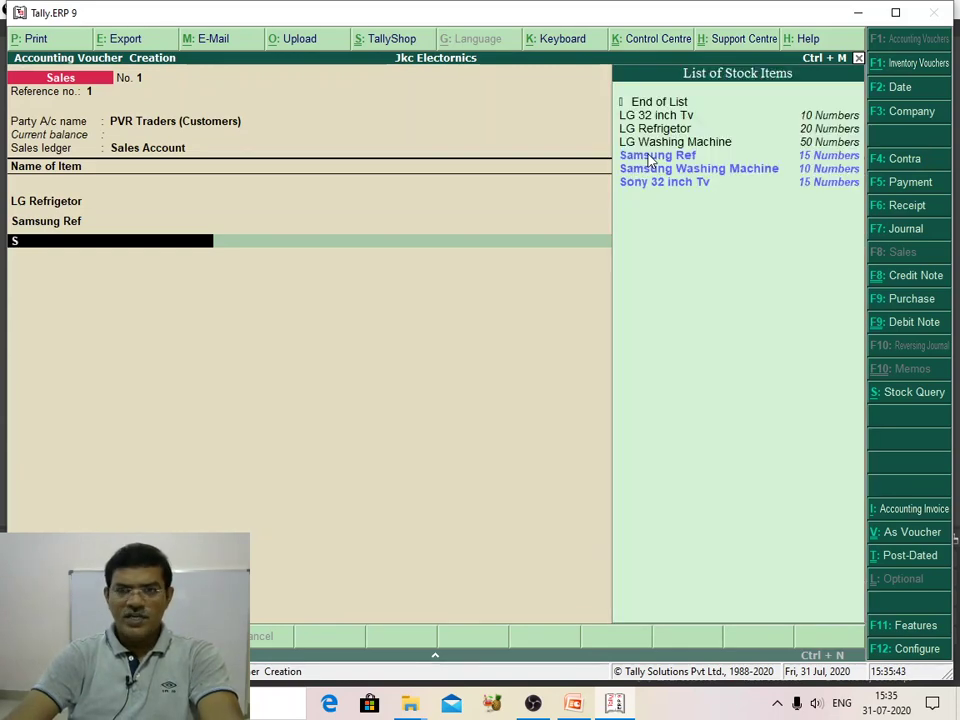
left_click(686, 189)
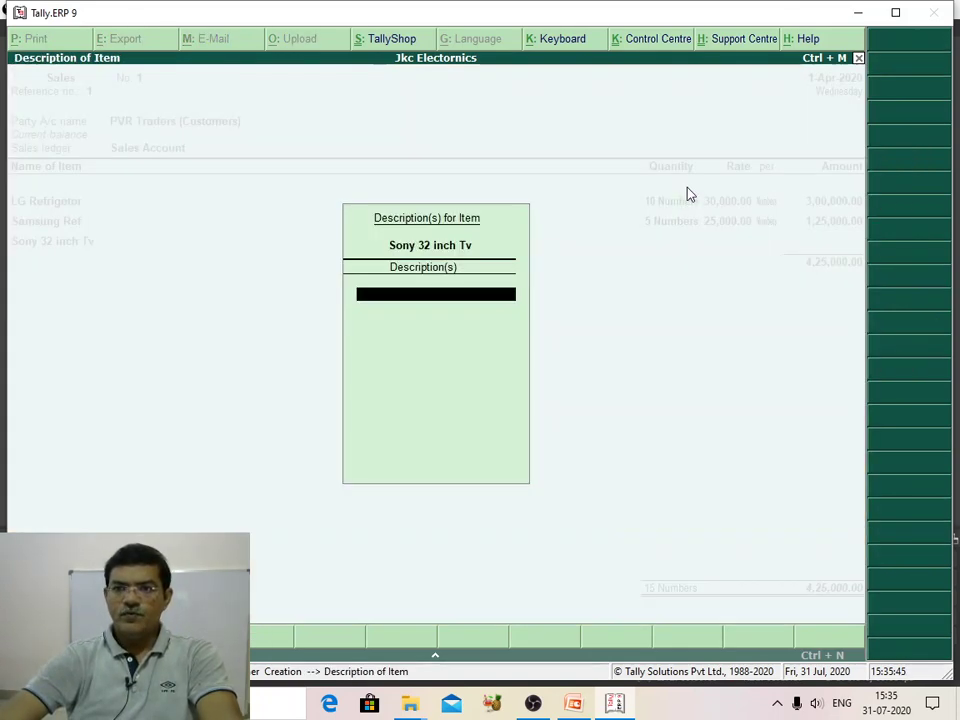
key("Return")
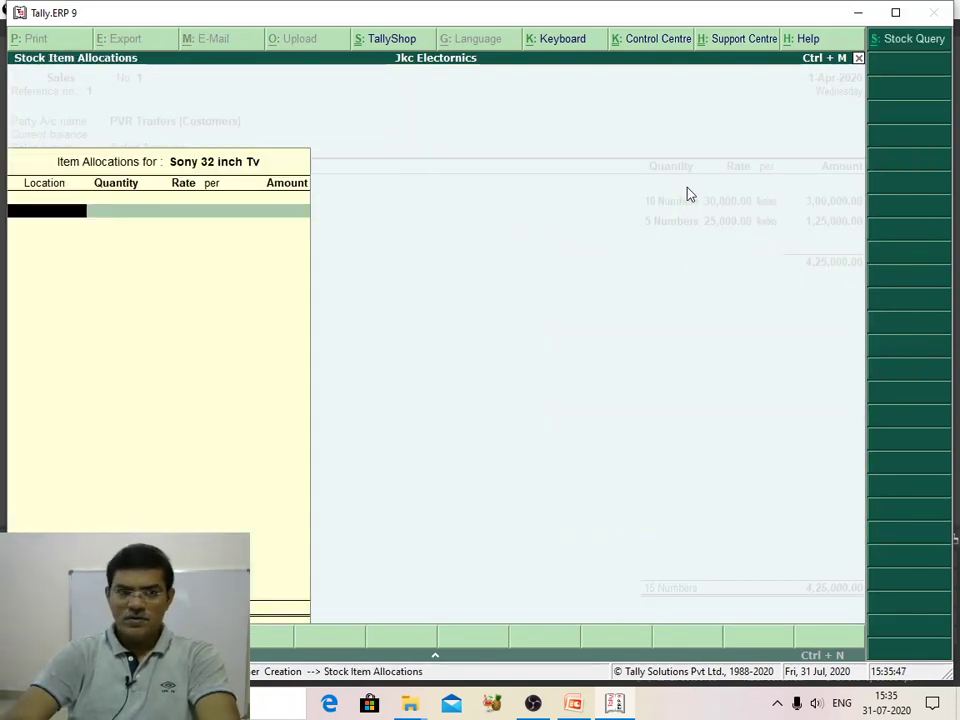
type("S")
key("Return")
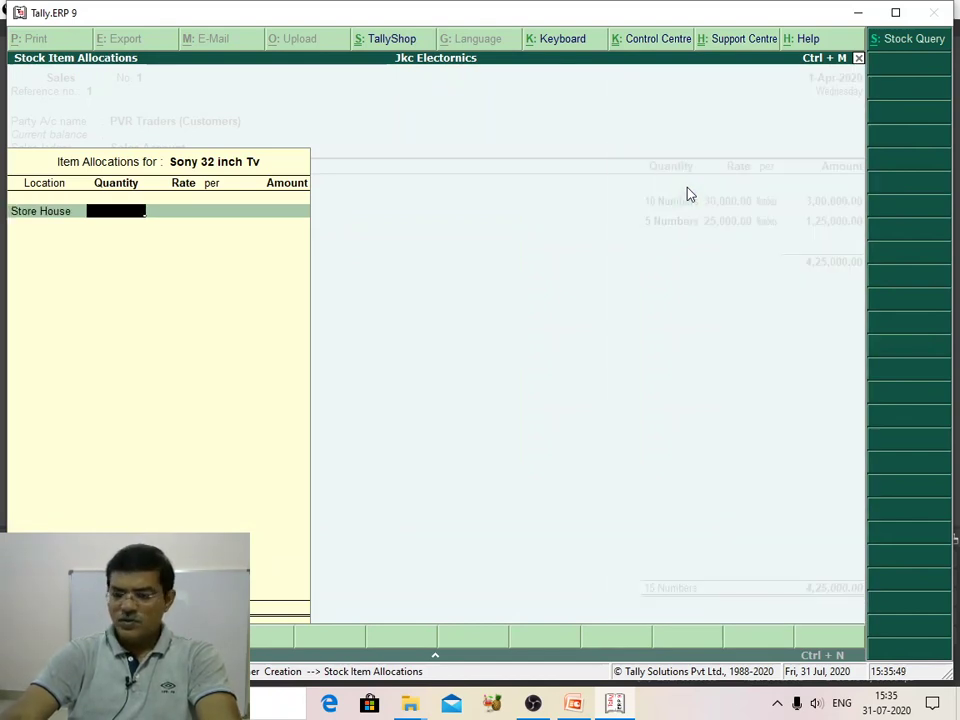
Step: Set the Sony 32 inch Tv sales allocation to 10 Numbers at a rate of 18,000 and accept the item line
type("10")
key("Return")
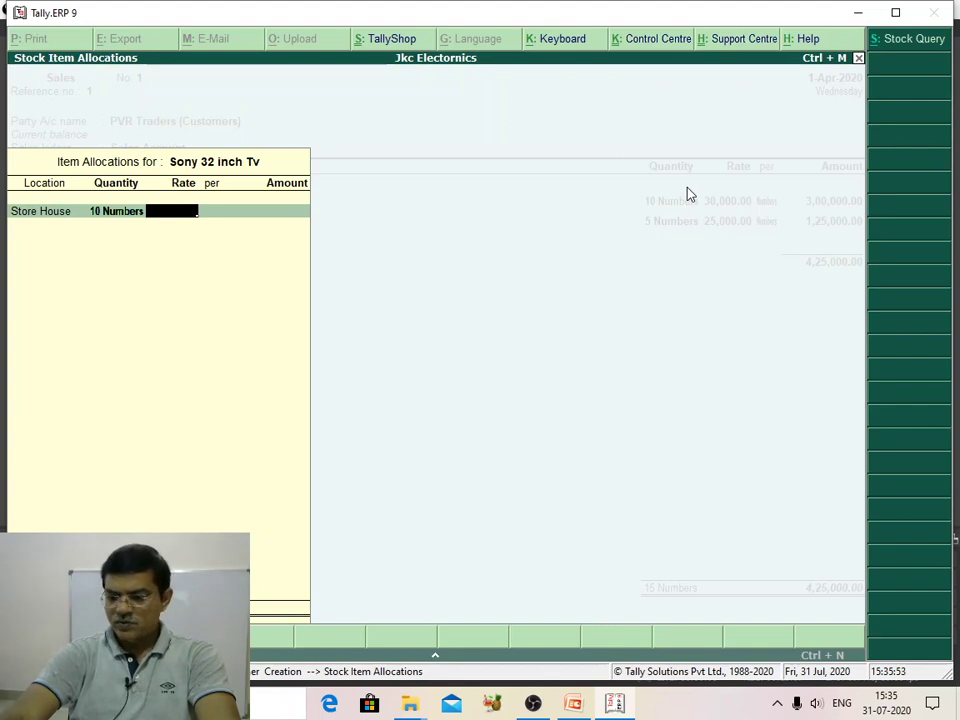
type("18000")
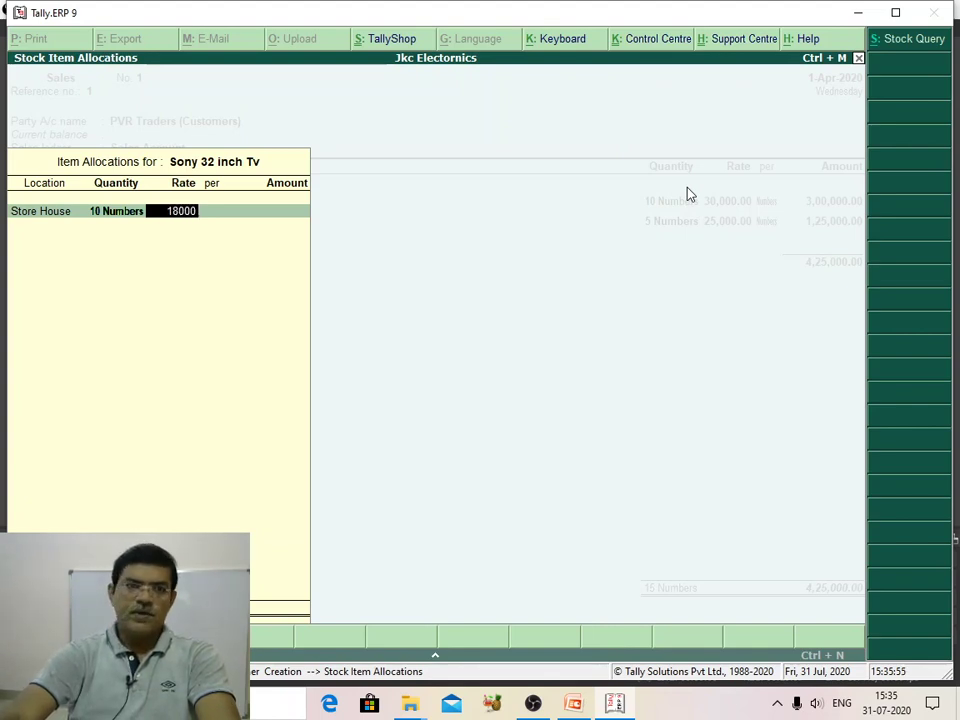
key("Return")
key("Return")
key("Return")
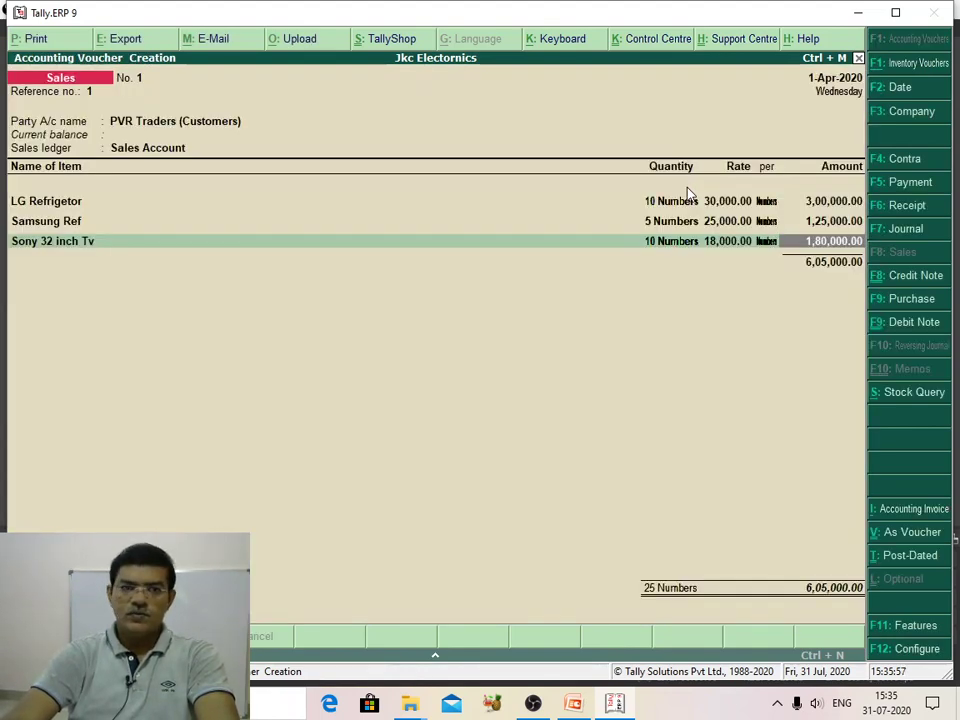
key("Return")
Step: Add LG 32 inch Tv as the fourth item of the sales voucher with no description and Store House as its location
type("S")
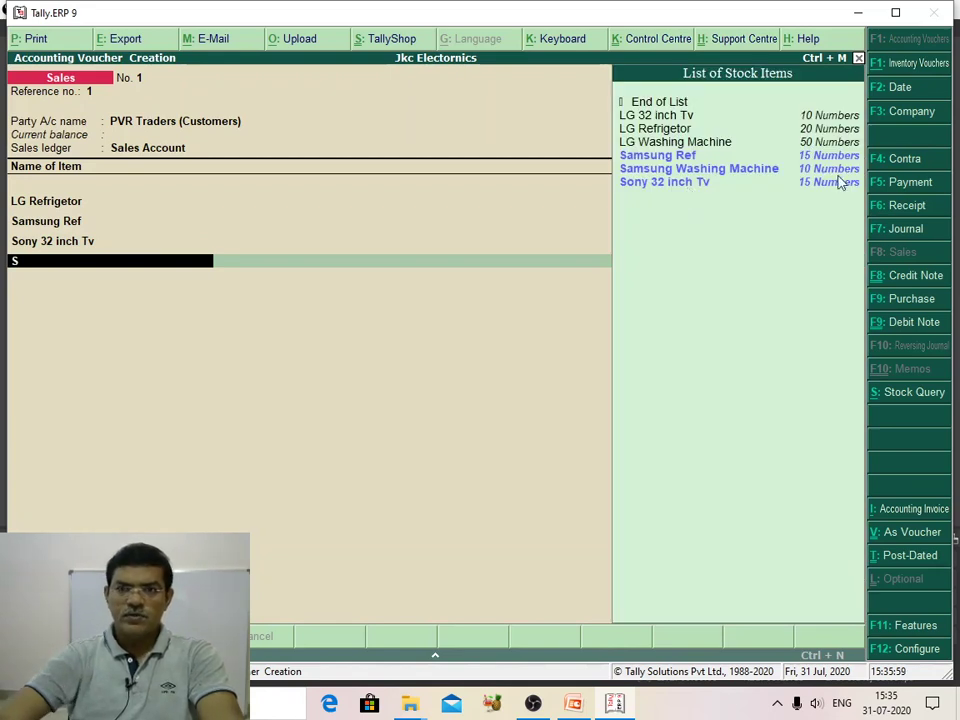
left_click(646, 117)
key("Return")
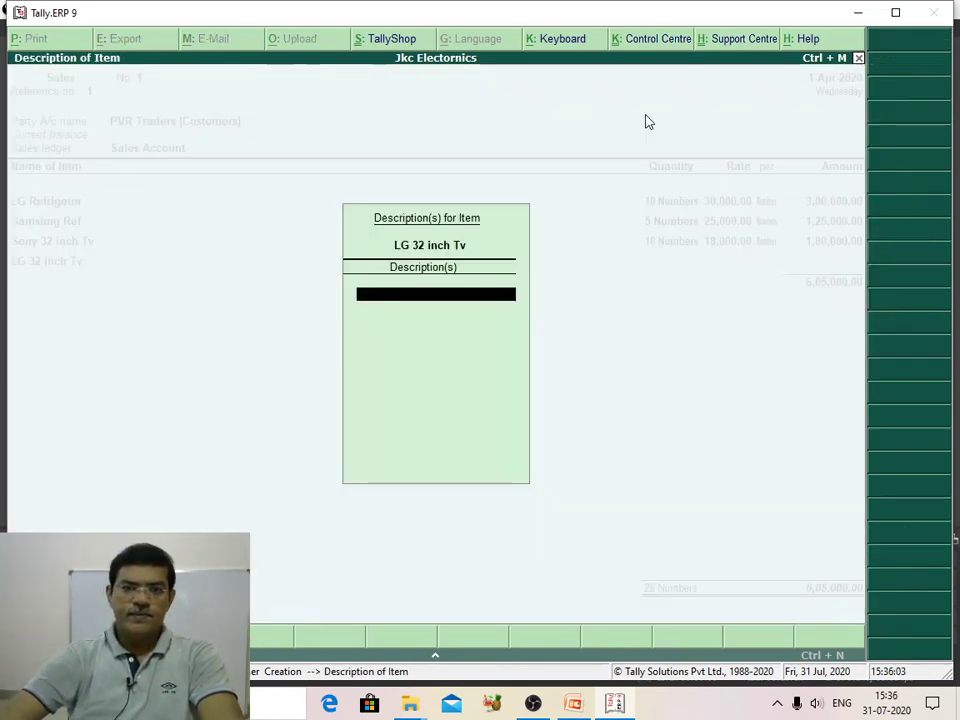
key("Return")
type("S")
key("Return")
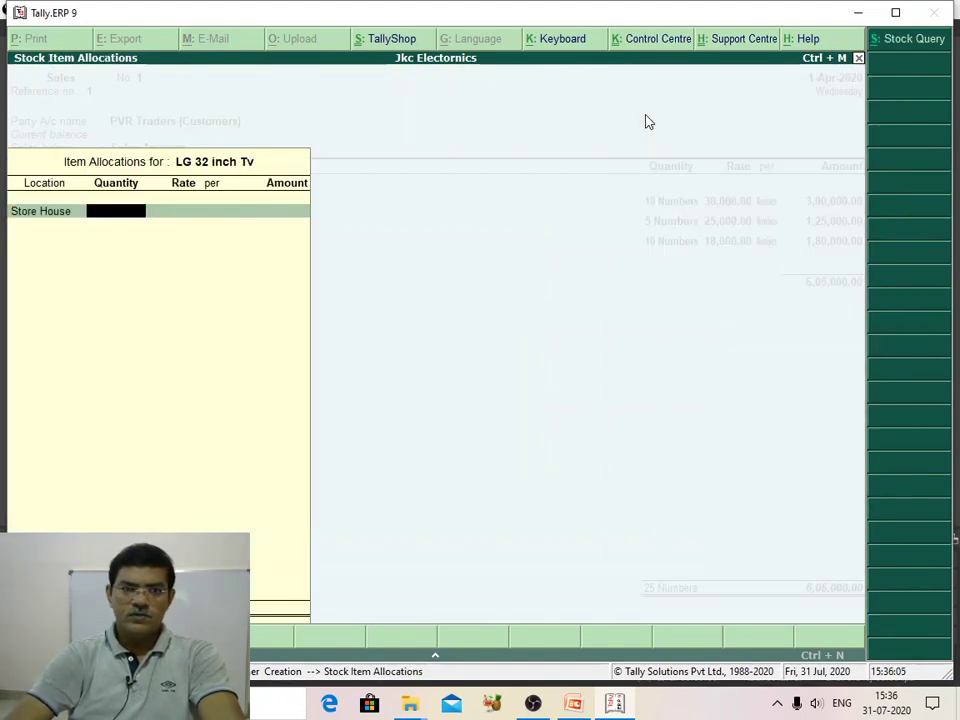
Step: Set the LG 32 inch Tv sales allocation to 5 Numbers at a rate of 18,000 and accept the item line
type("5")
key("Return")
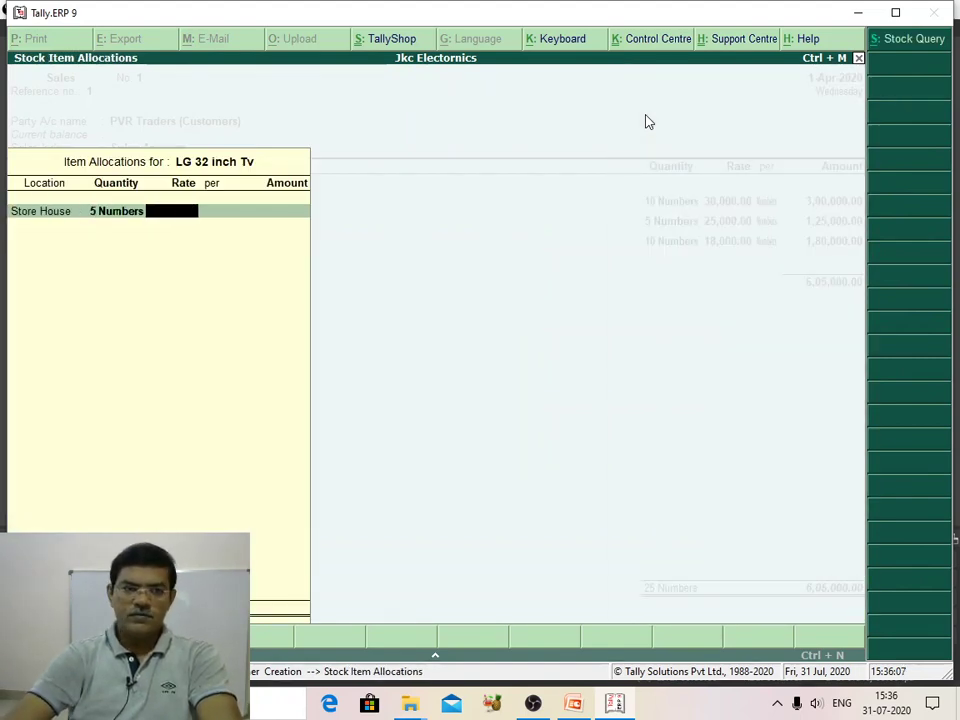
type("18000")
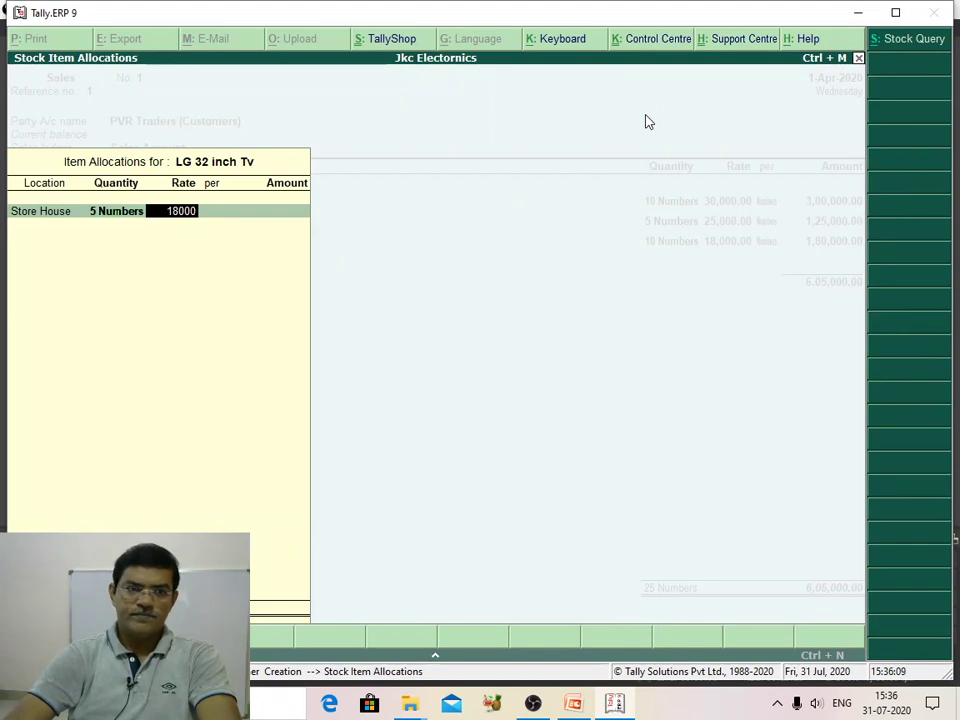
key("Return")
key("Return")
key("Return")
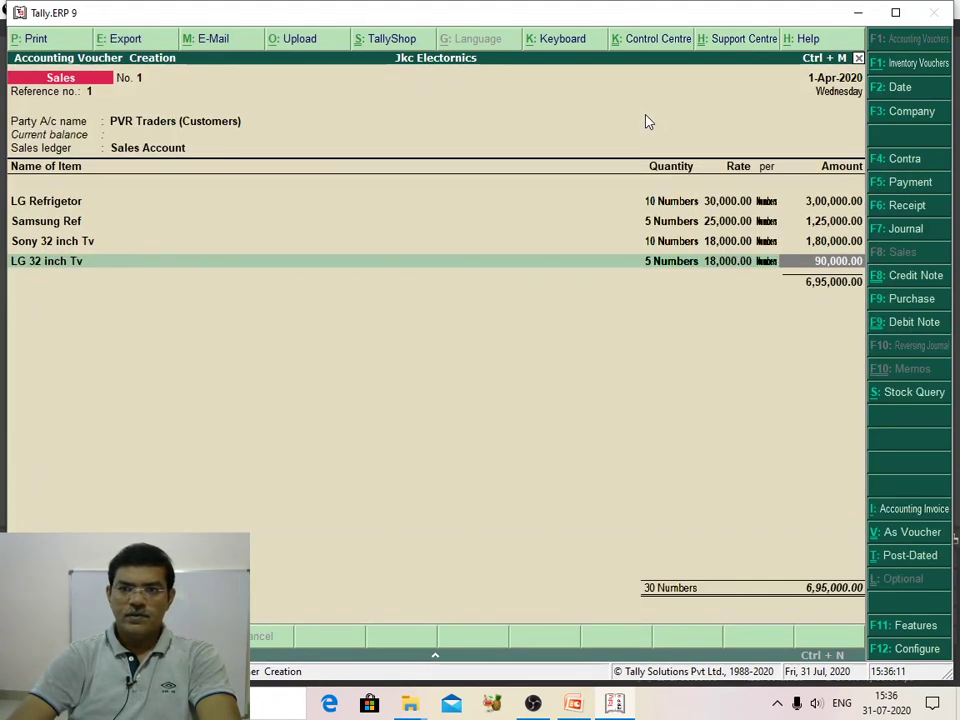
key("Return")
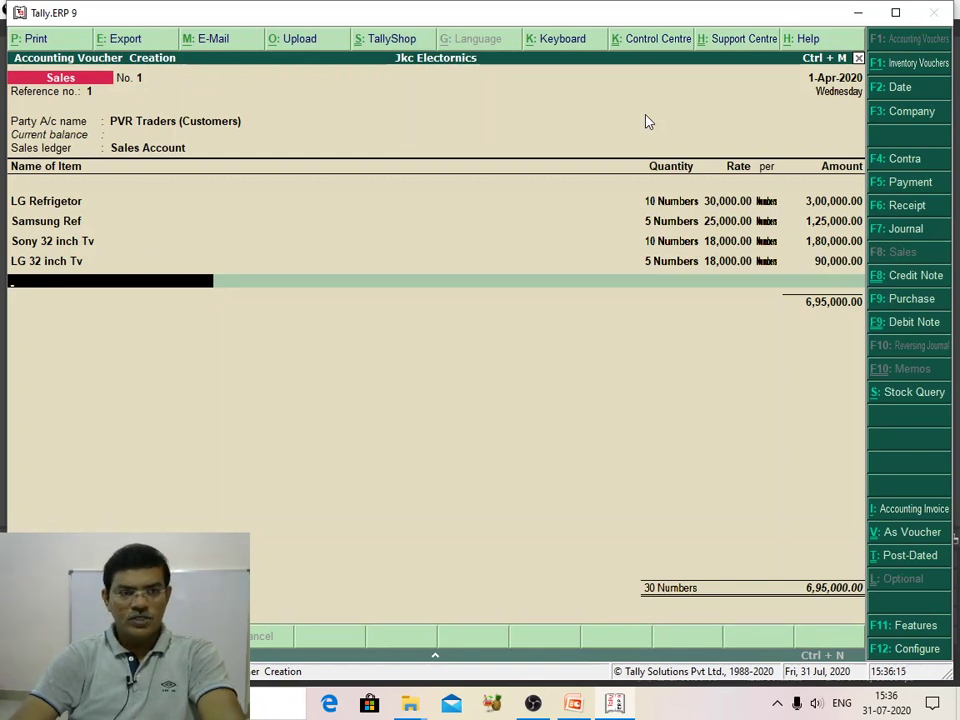
Step: Add LG Refrigetor as the fifth item of the sales voucher with no description and Store House as its location
type("S")
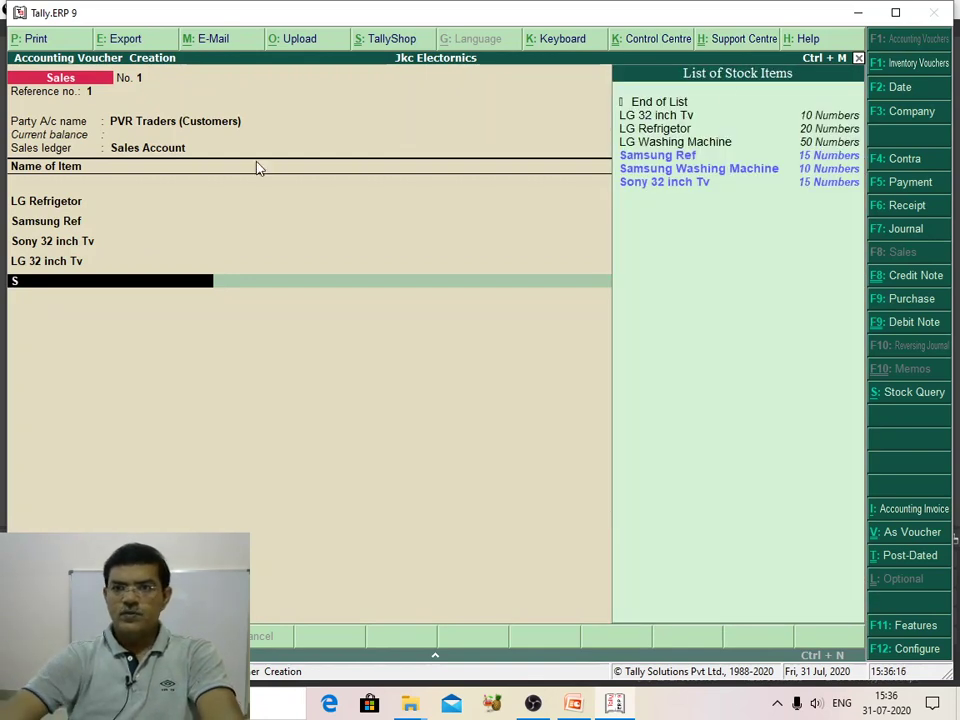
left_click(667, 130)
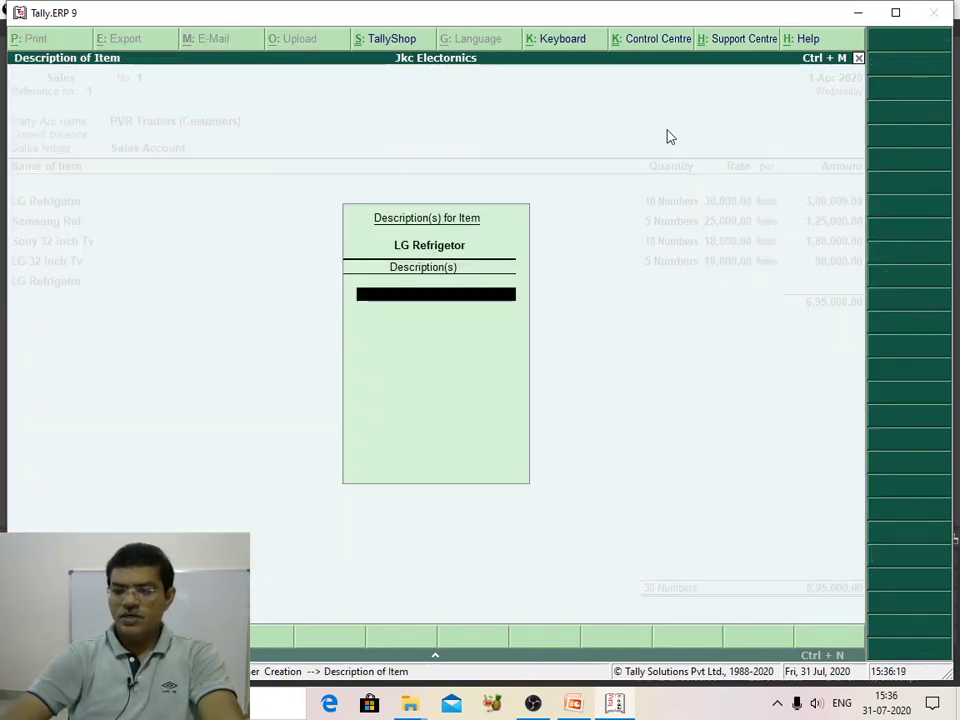
key("Return")
type("S")
key("Return")
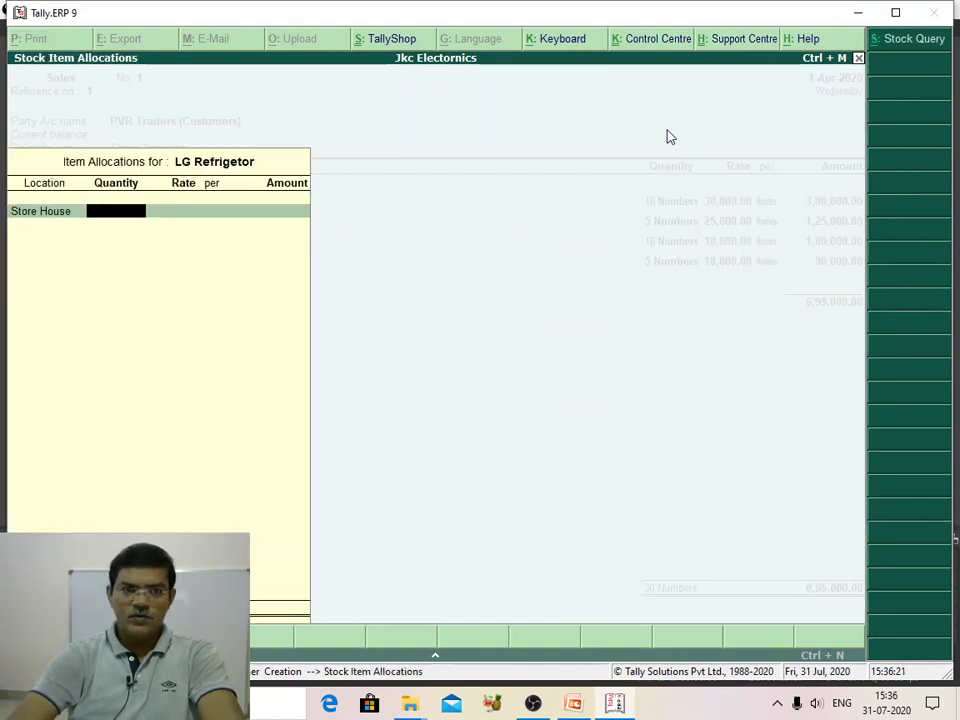
Step: Set the fifth item's sales allocation to 2 Numbers at a rate of 25,000 and accept the item line
type("2")
key("Return")
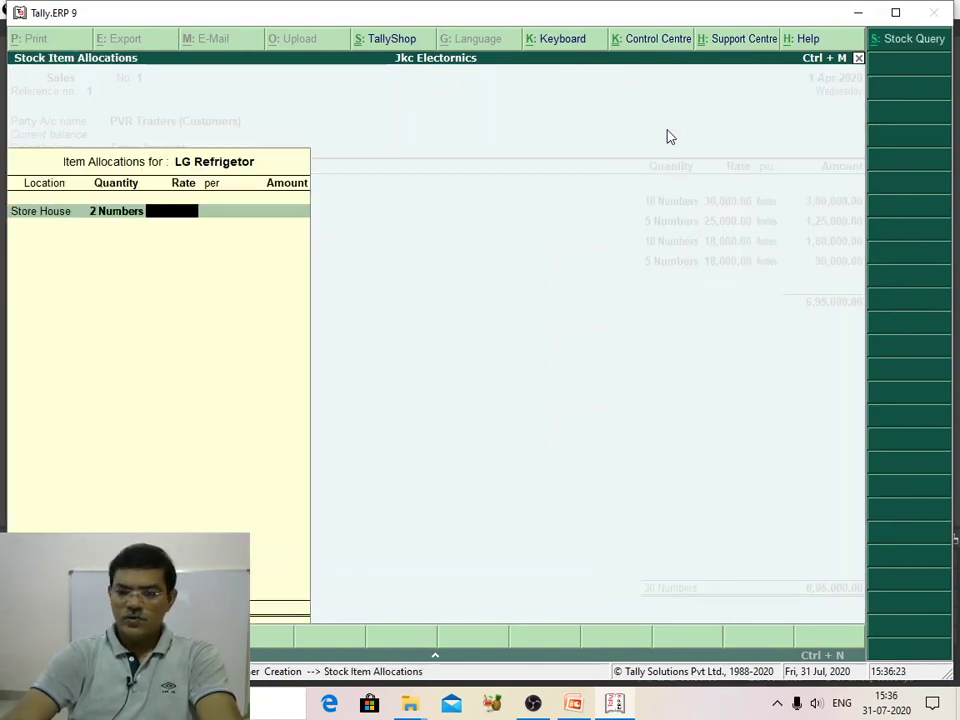
type("25000")
key("Return")
key("Return")
key("Return")
key("Return")
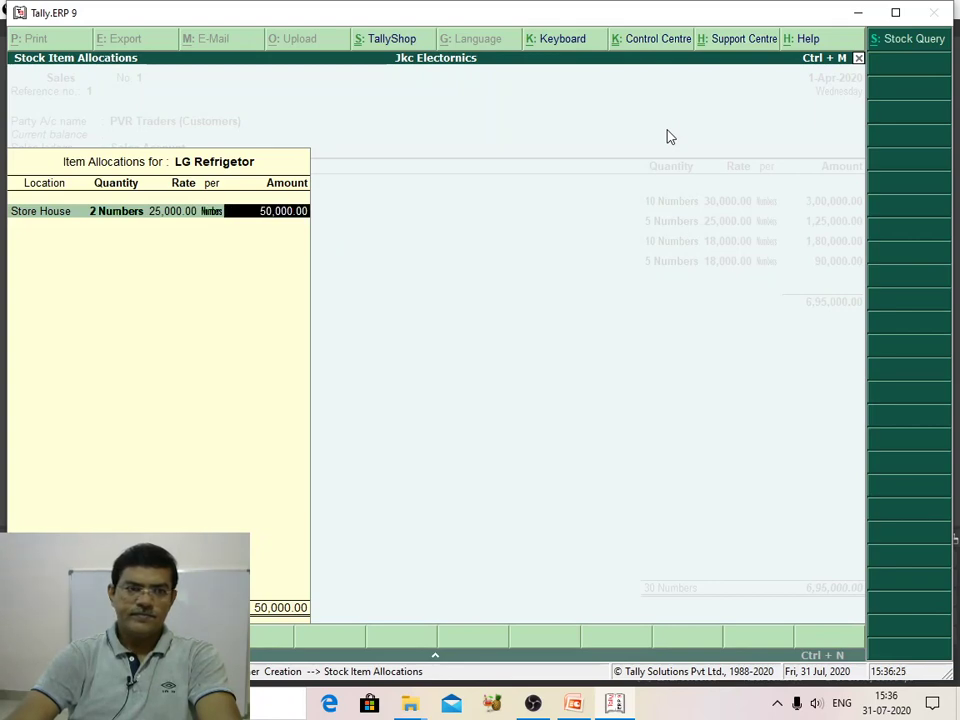
key("Return")
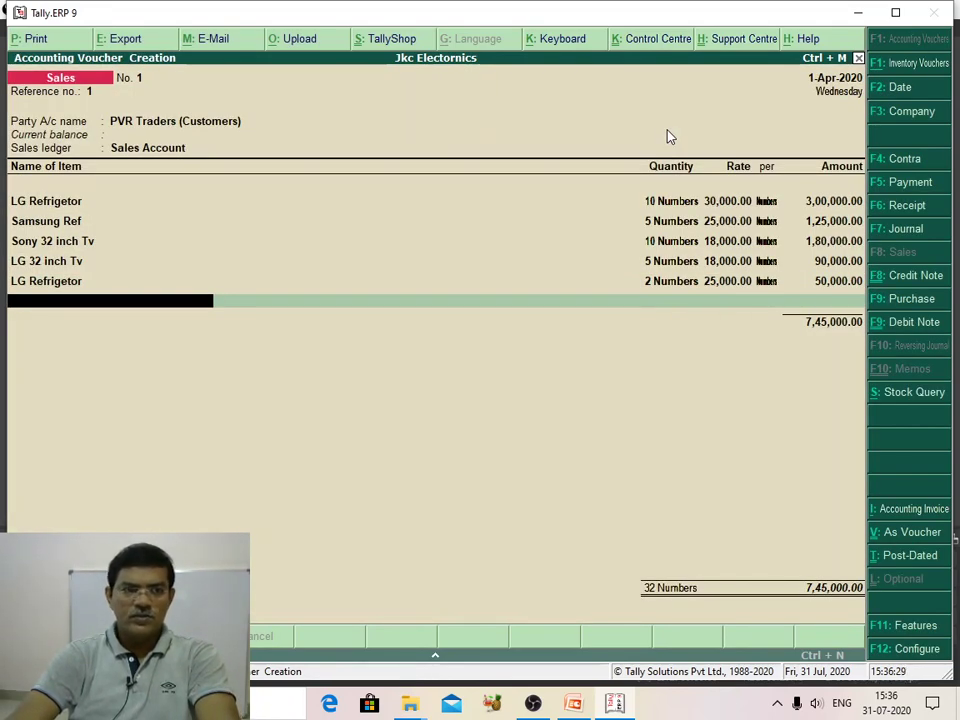
Step: Change the fifth item of the sales voucher to LG Washing Machine, keeping its existing location, quantity and rate
left_click(51, 286)
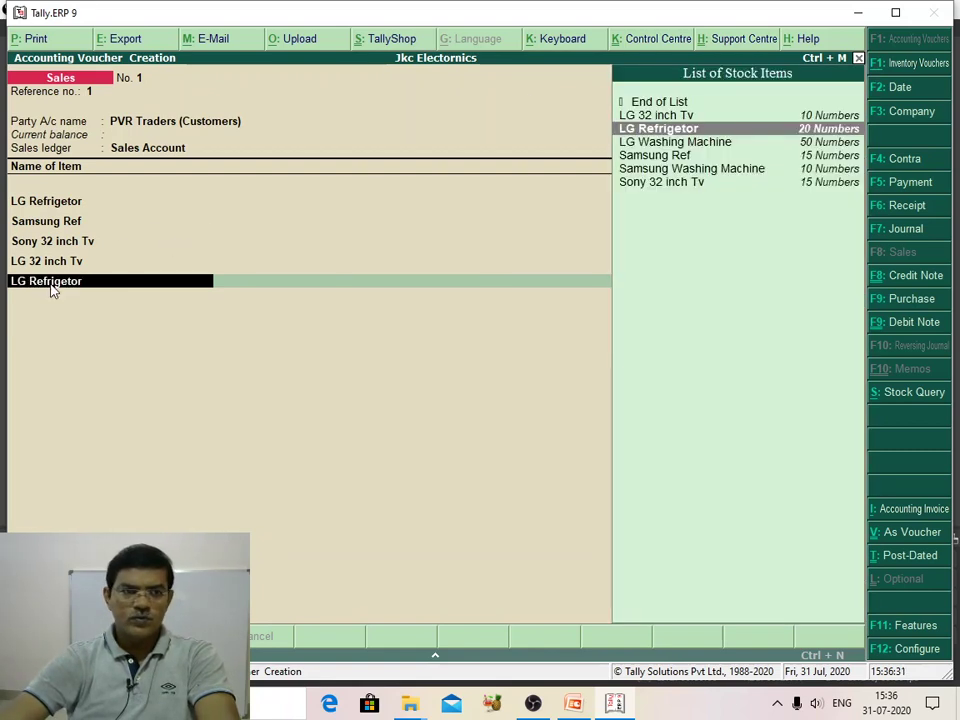
left_click(677, 142)
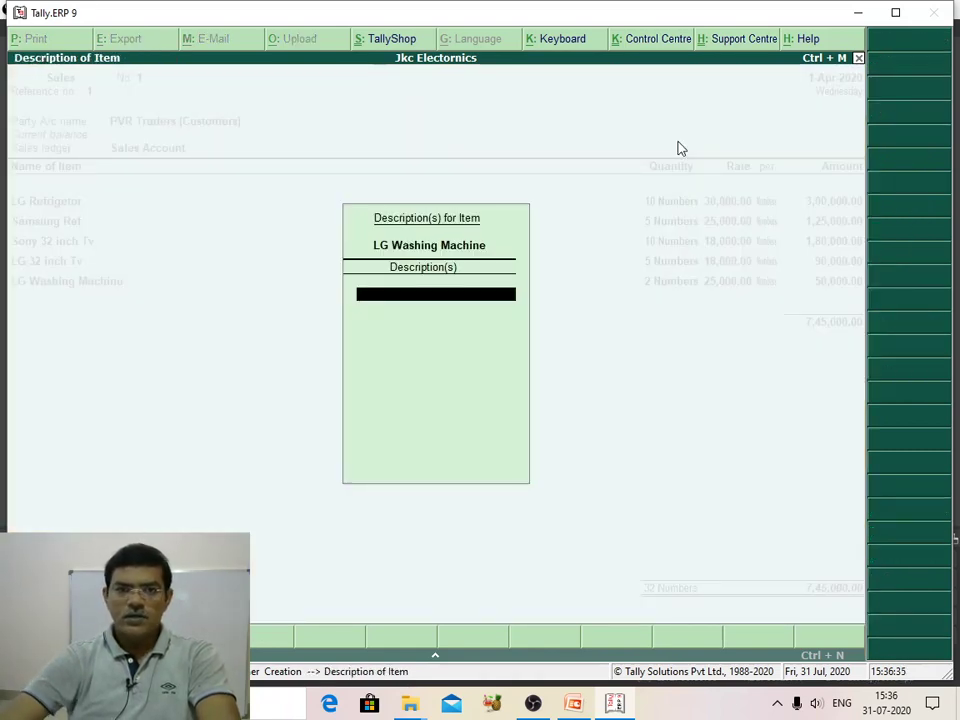
key("Return")
key("Return")
key("Return")
key("Return")
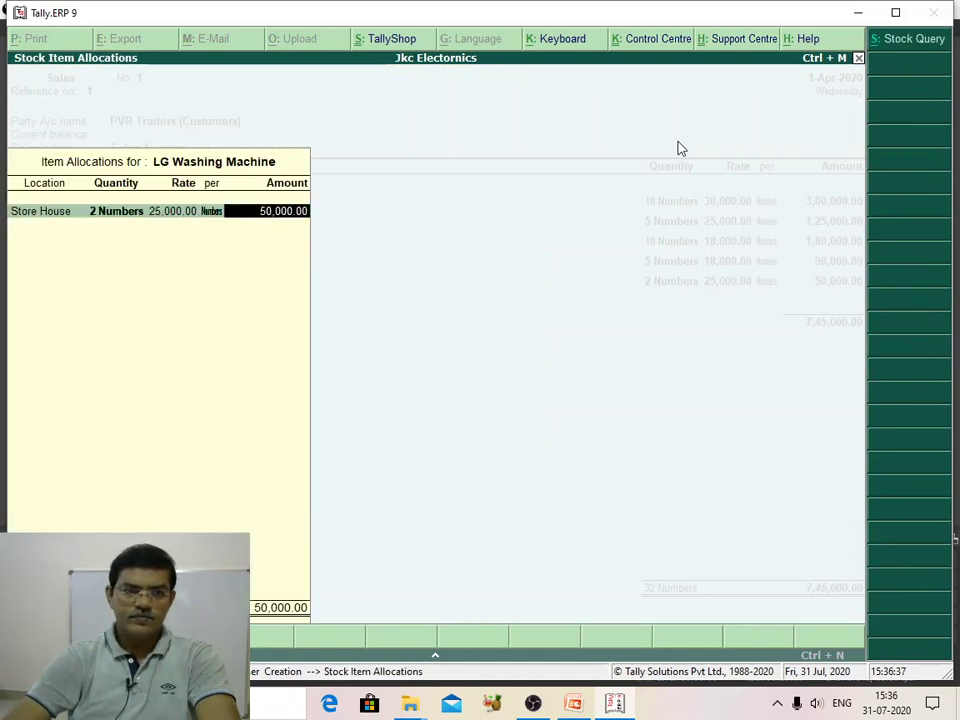
key("Return")
key("Return")
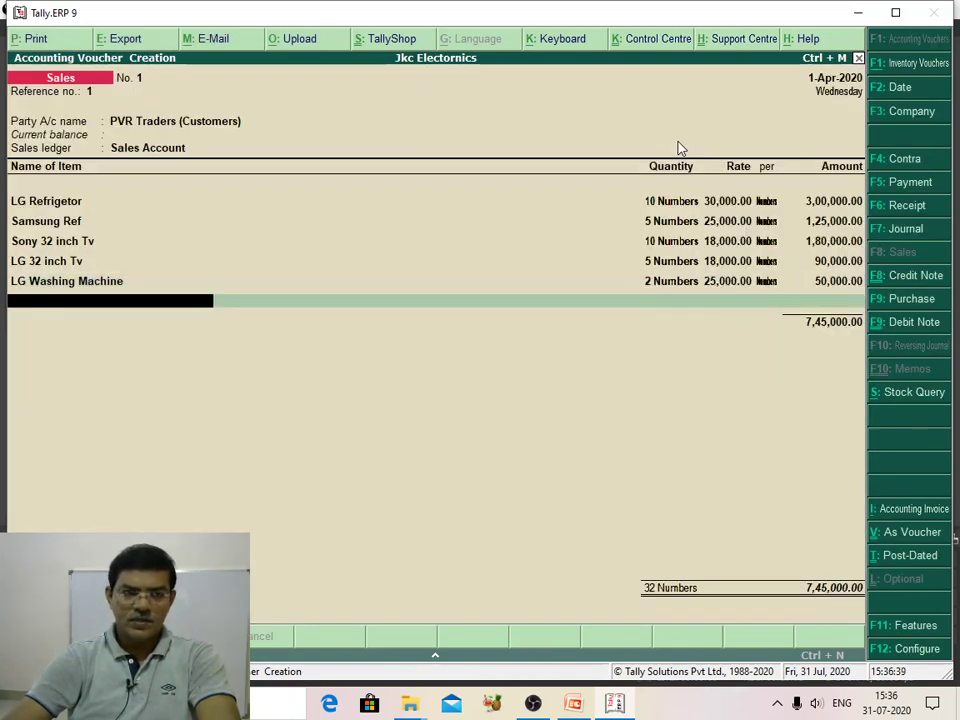
Step: Add Samsung Washing Machine to the sales voucher, allocating 5 Numbers from Store House at a rate of 25,000
type("Samsung Washing Machine")
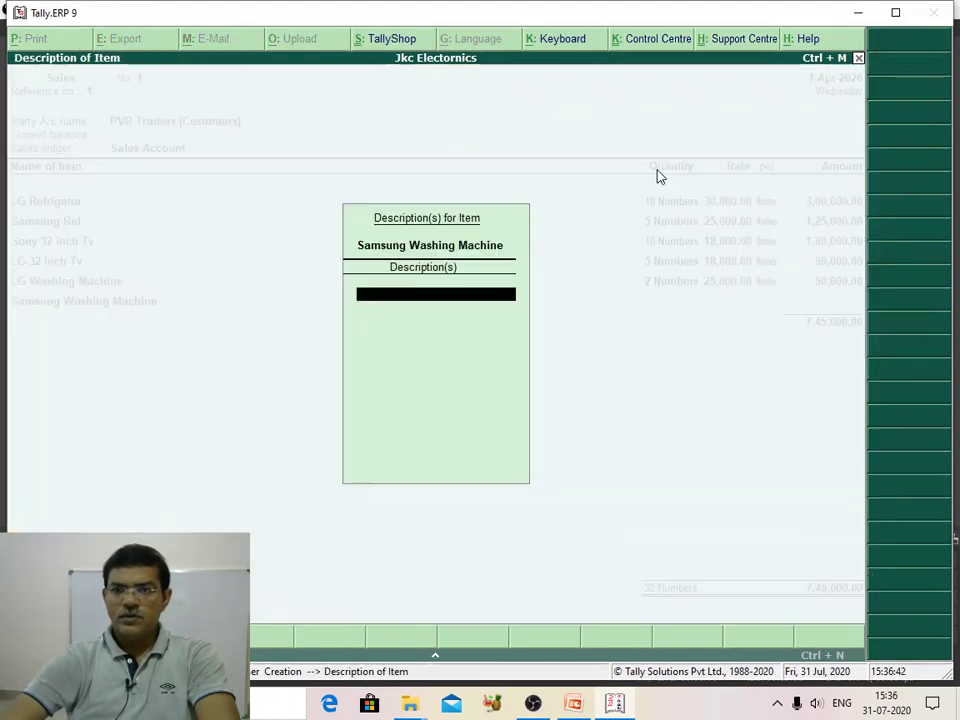
left_click(657, 171)
key("Return")
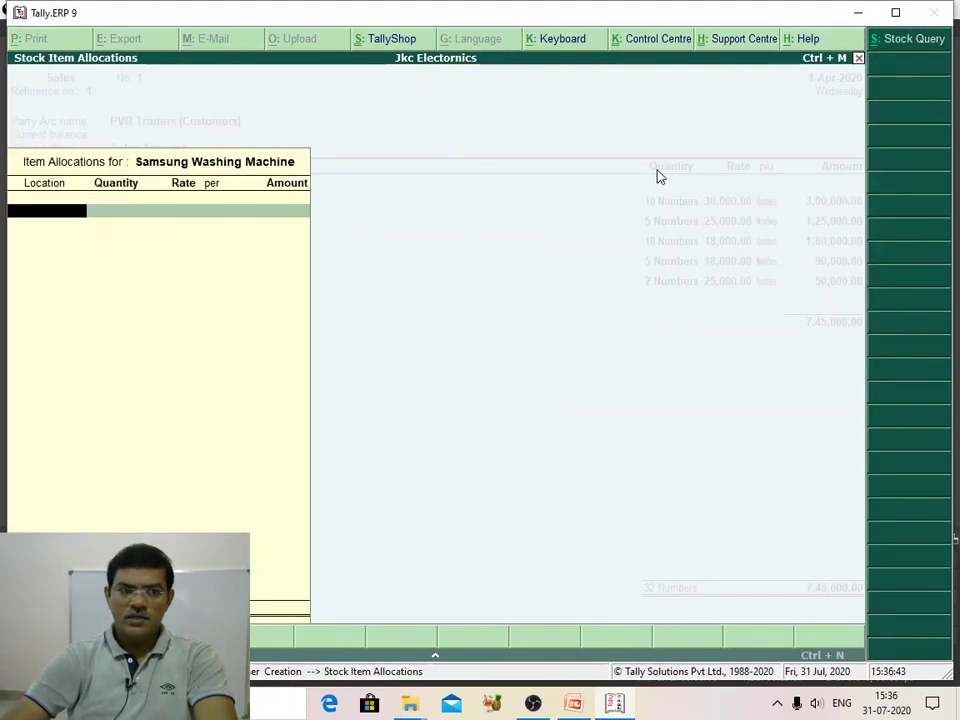
type("S")
key("Return")
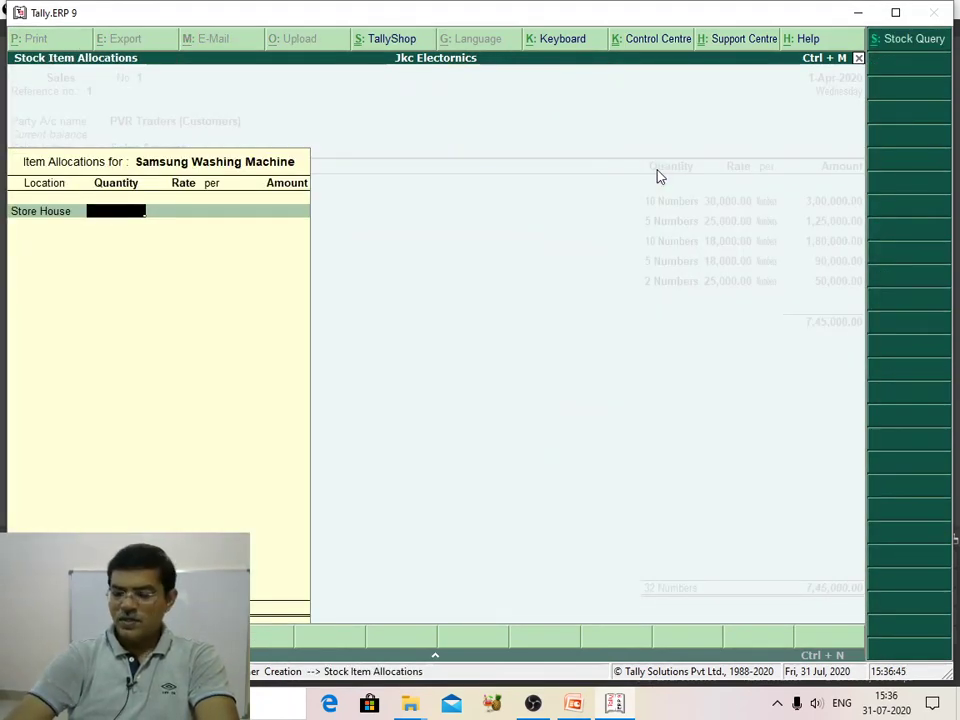
type("5")
key("Return")
type("25000")
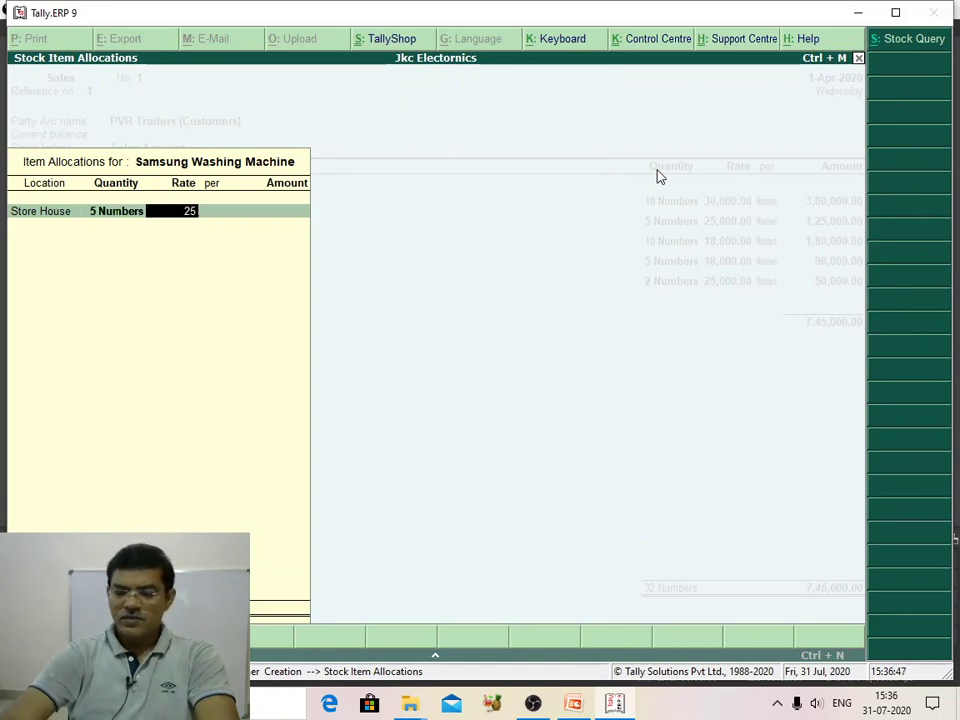
key("Return")
key("Return")
key("Return")
key("Return")
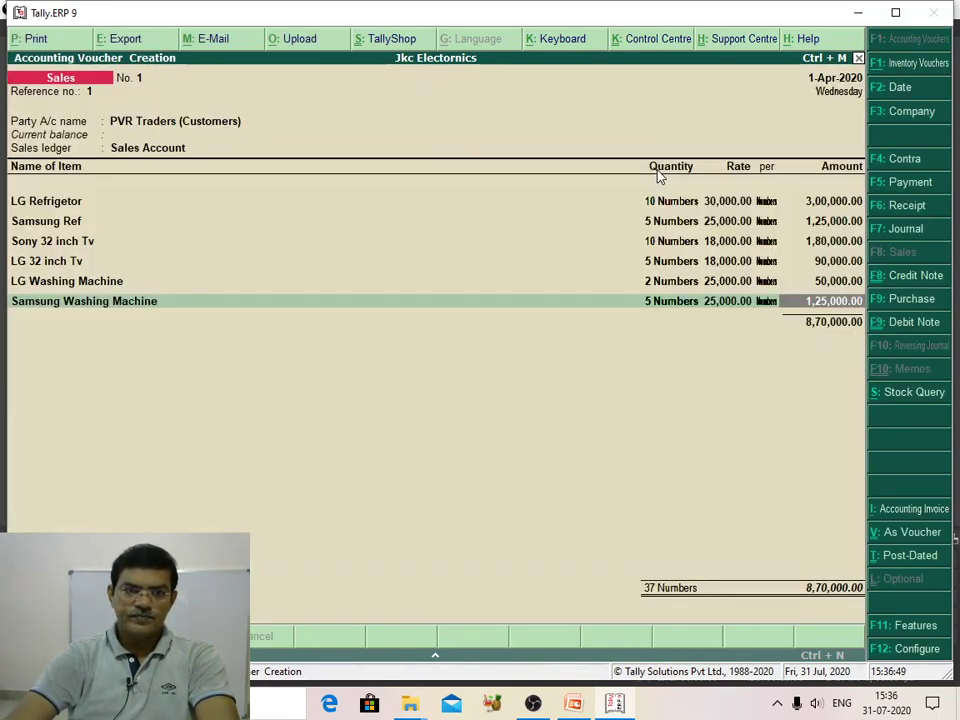
key("Return")
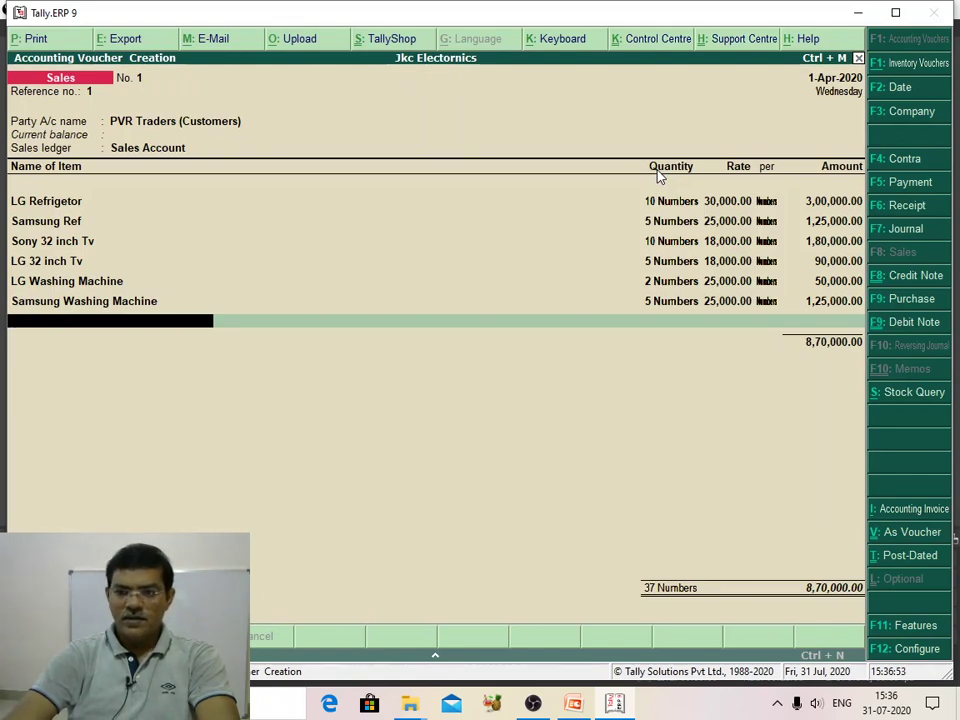
Step: End the item list and allocate the full bill amount to New Ref 1 with 45 days' credit
key("Return")
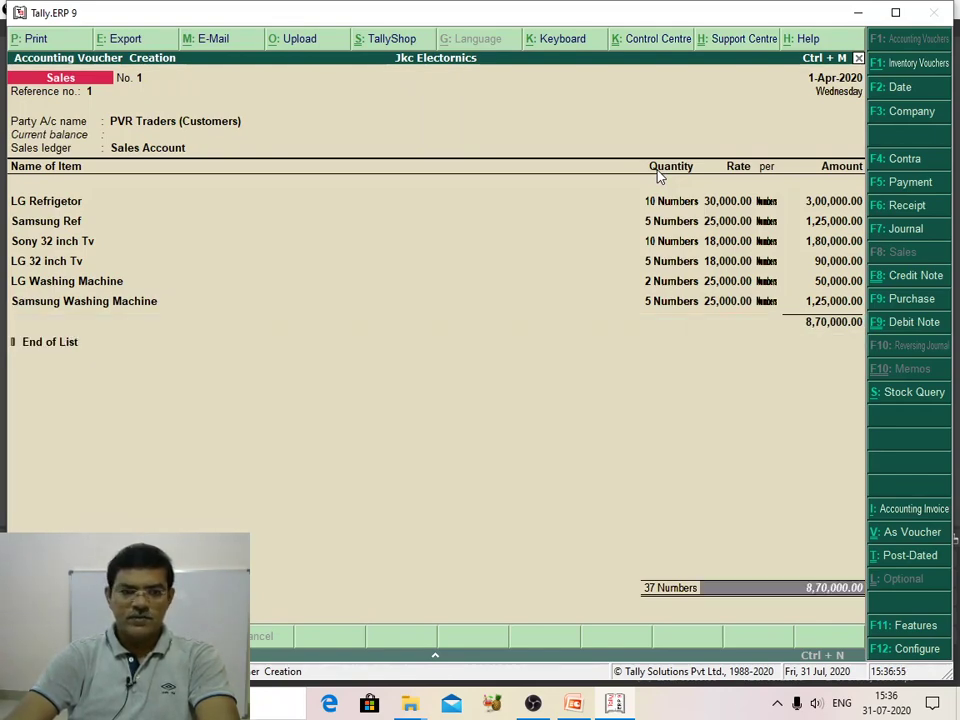
key("Return")
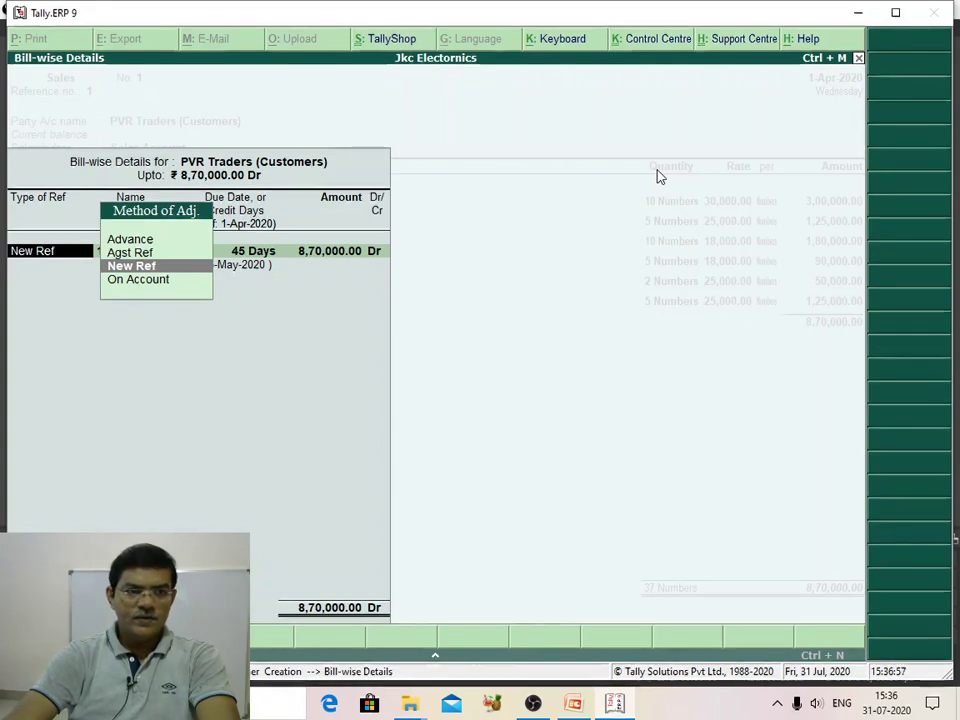
key("Return")
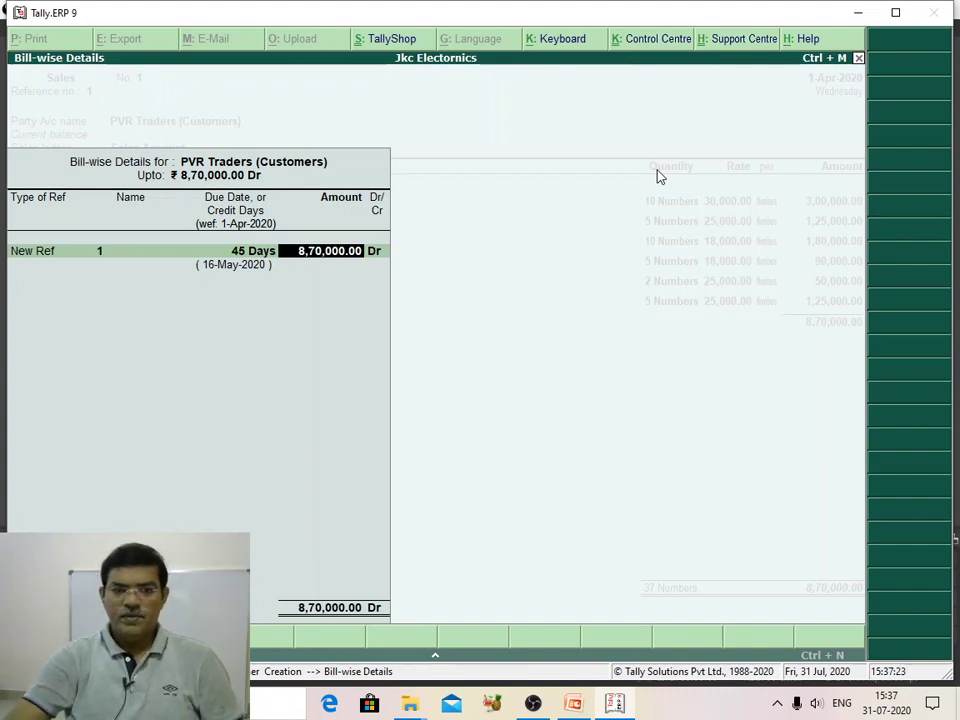
key("Return")
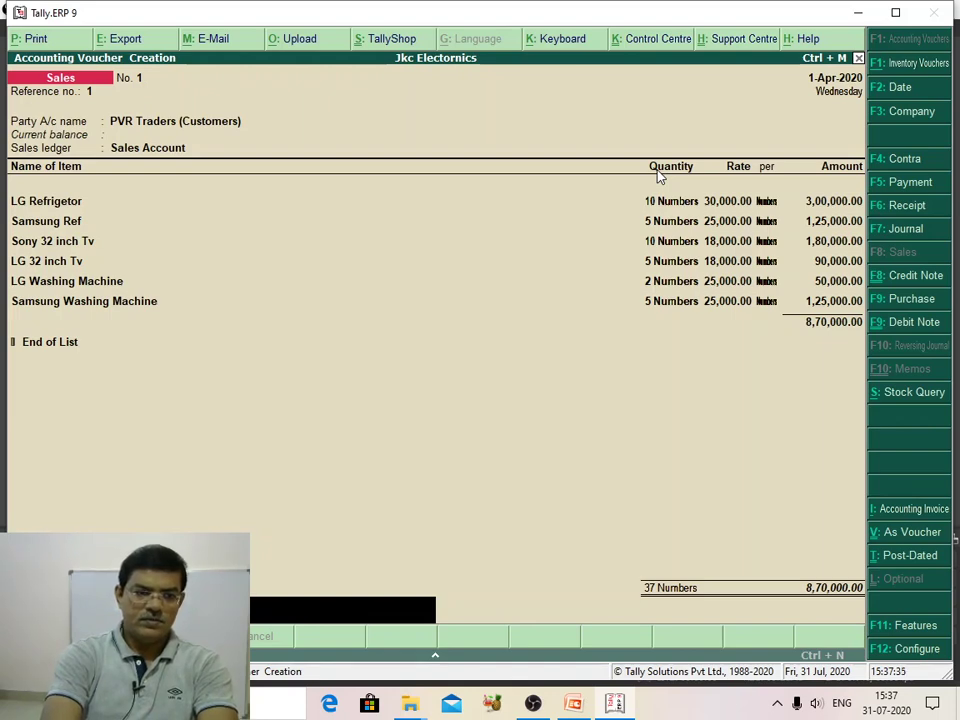
Step: Preview the Tax Invoice printout of the sales voucher
left_click(26, 38)
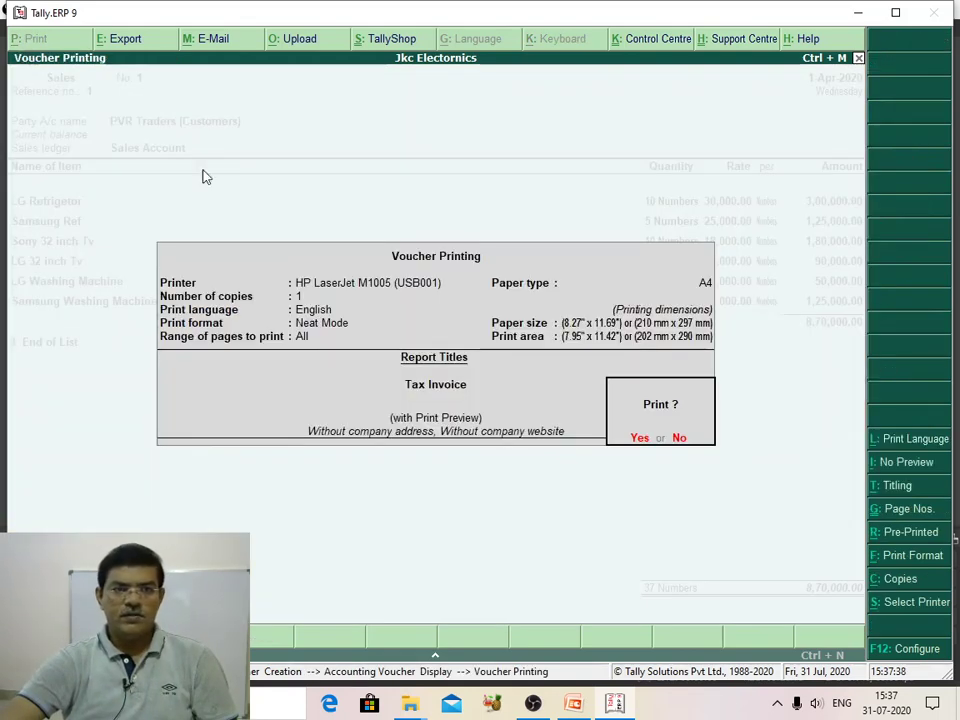
left_click(640, 440)
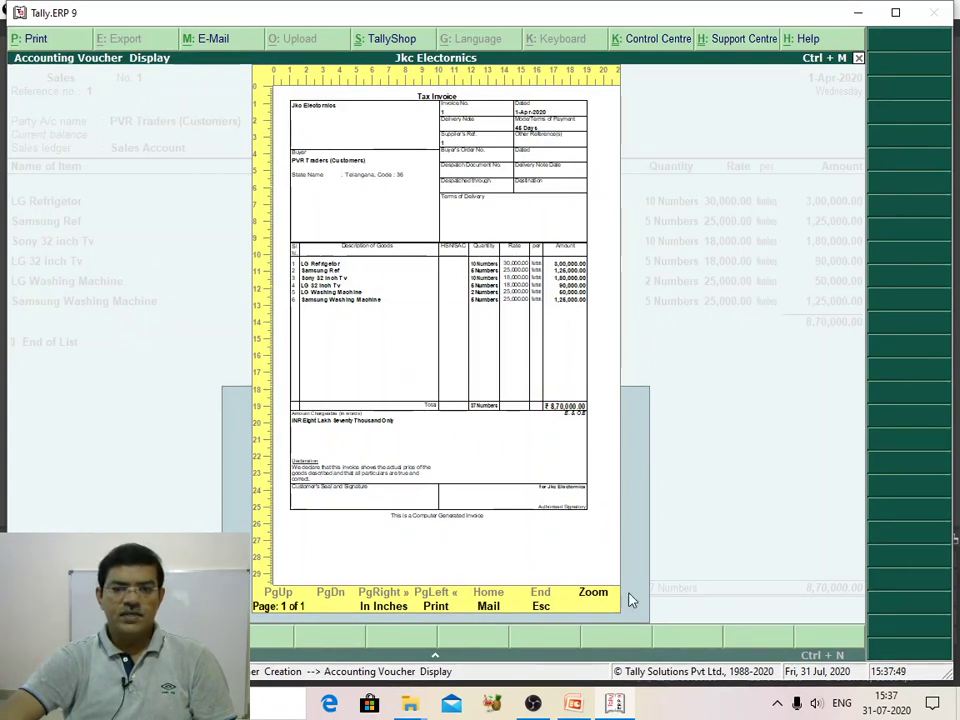
left_click(435, 606)
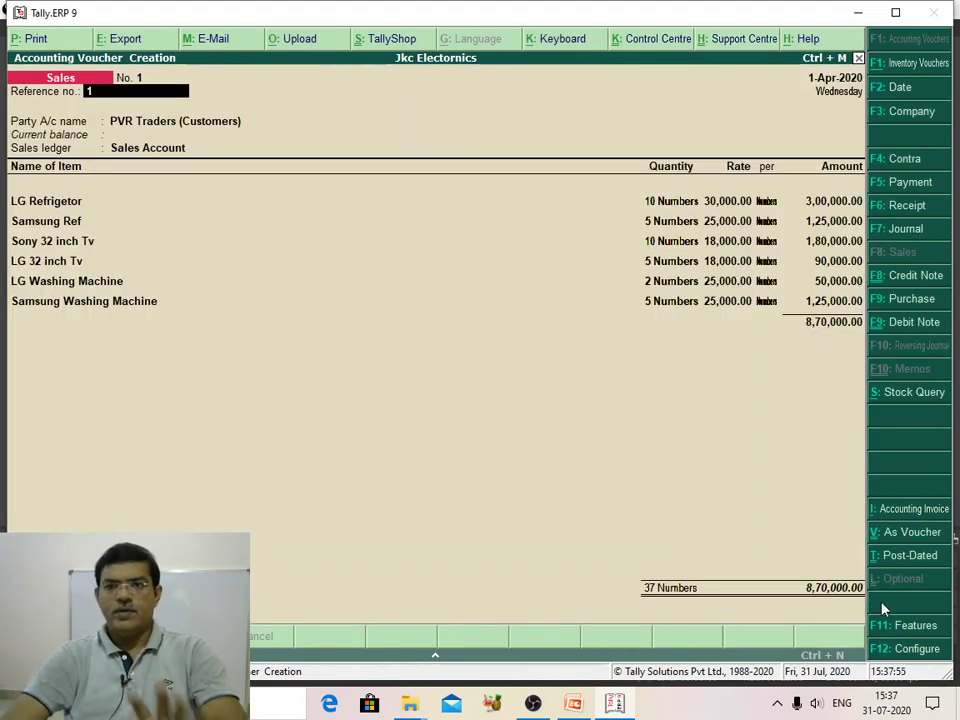
Step: Save the completed sales voucher and leave voucher entry for the Gateway of Tally
key("ctrl+a")
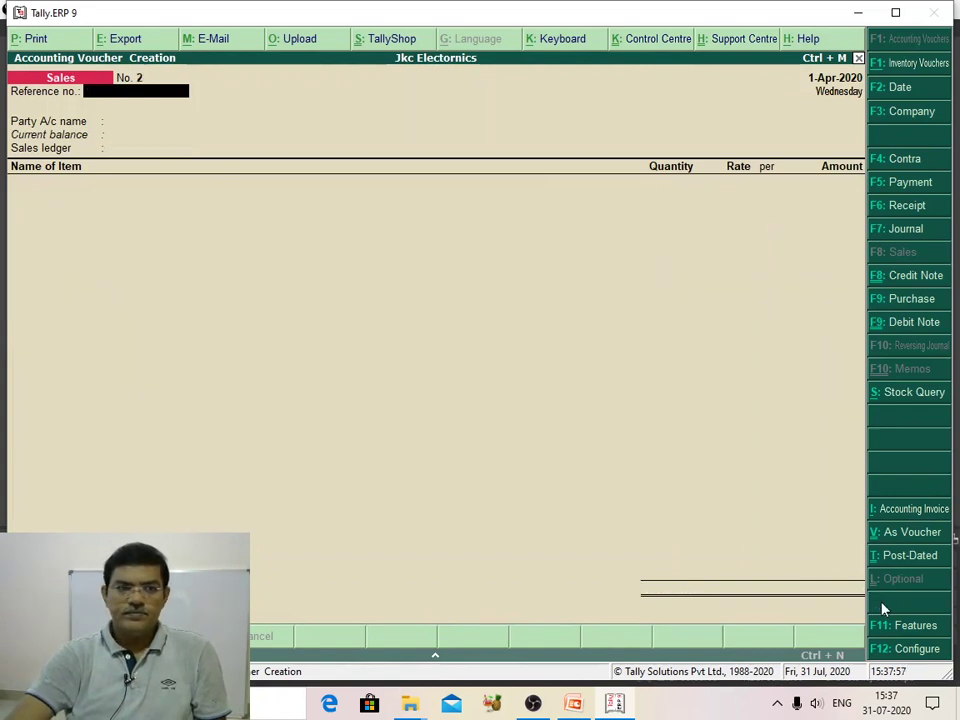
key("Return")
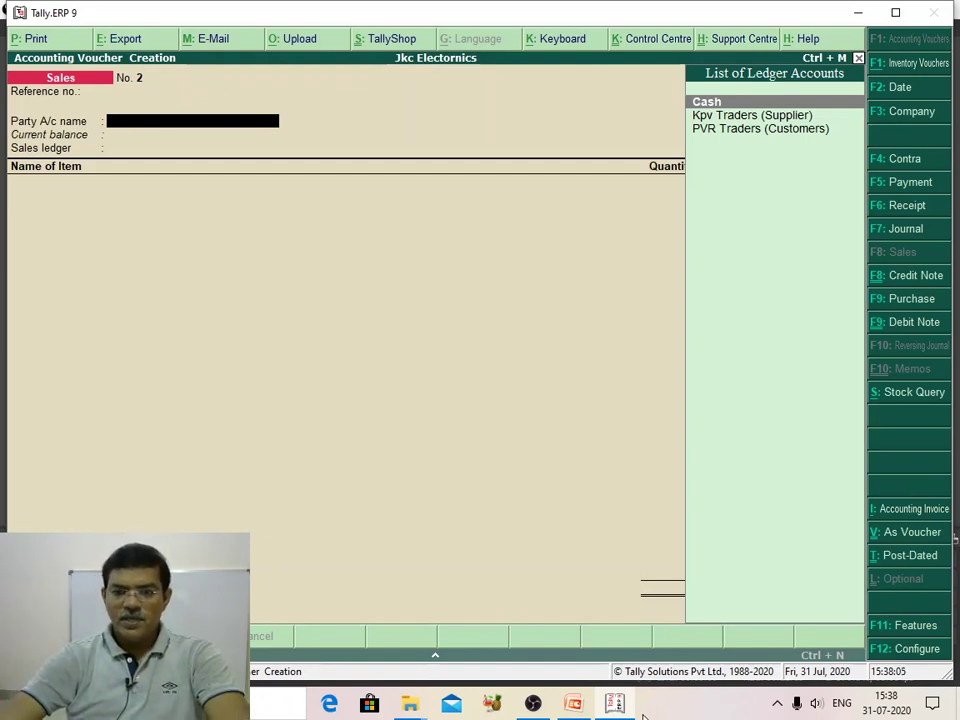
key("Escape")
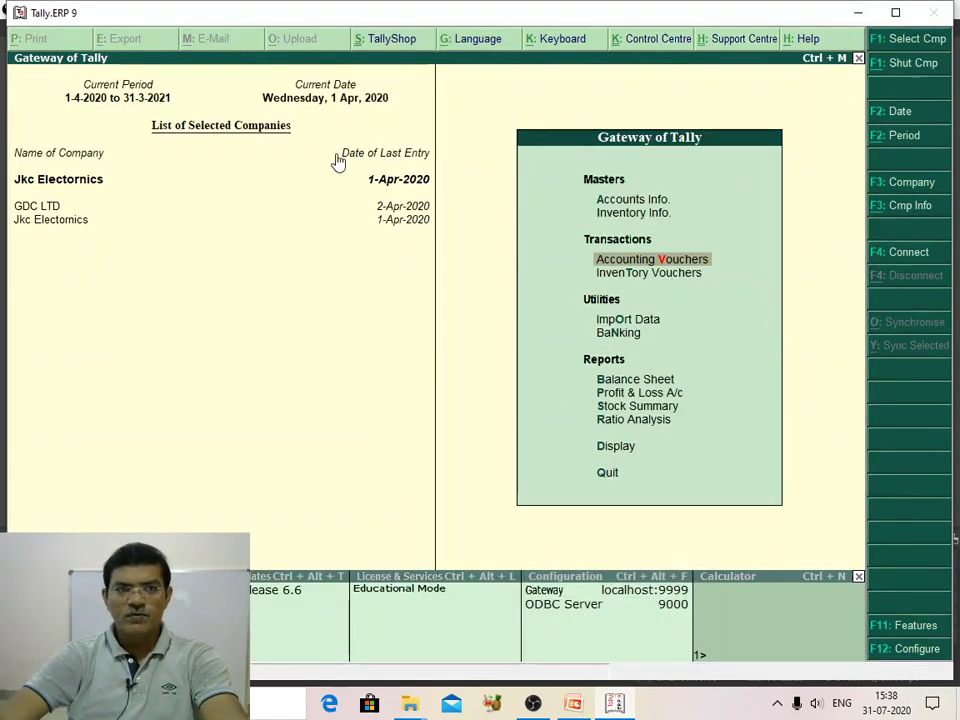
Step: Display the outstanding Bills Receivable report from the Statements of Accounts
left_click(612, 450)
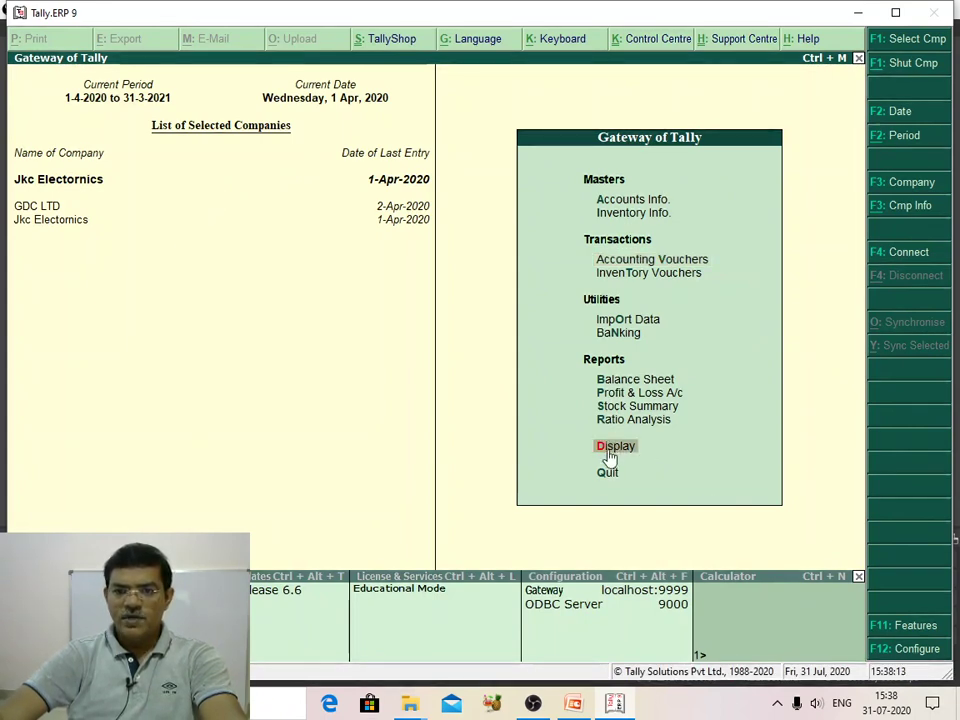
left_click(610, 453)
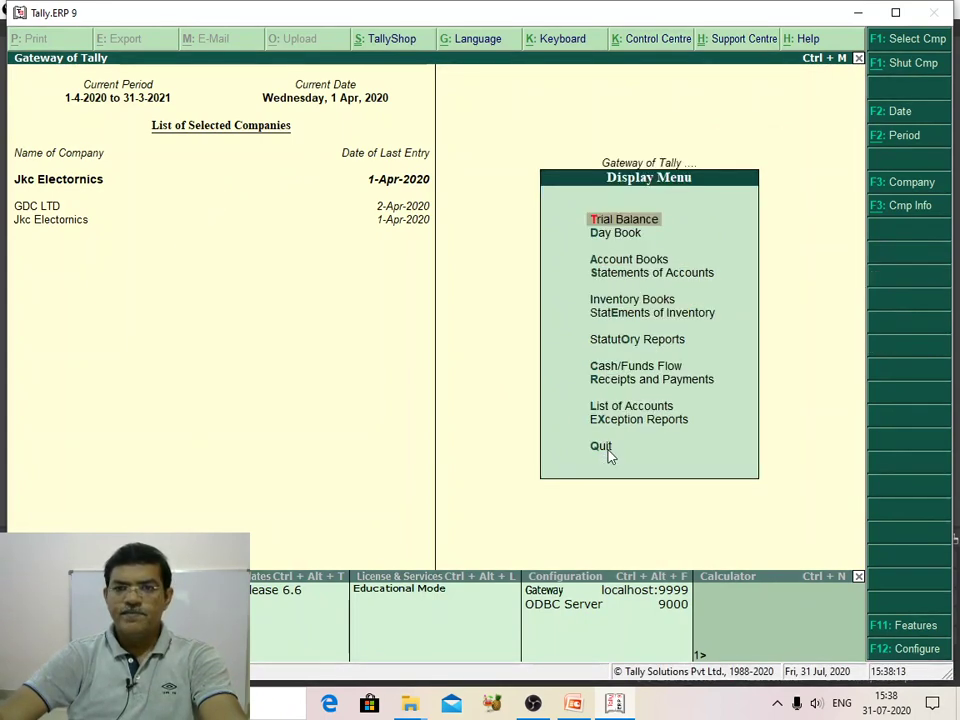
left_click(635, 276)
left_click(636, 279)
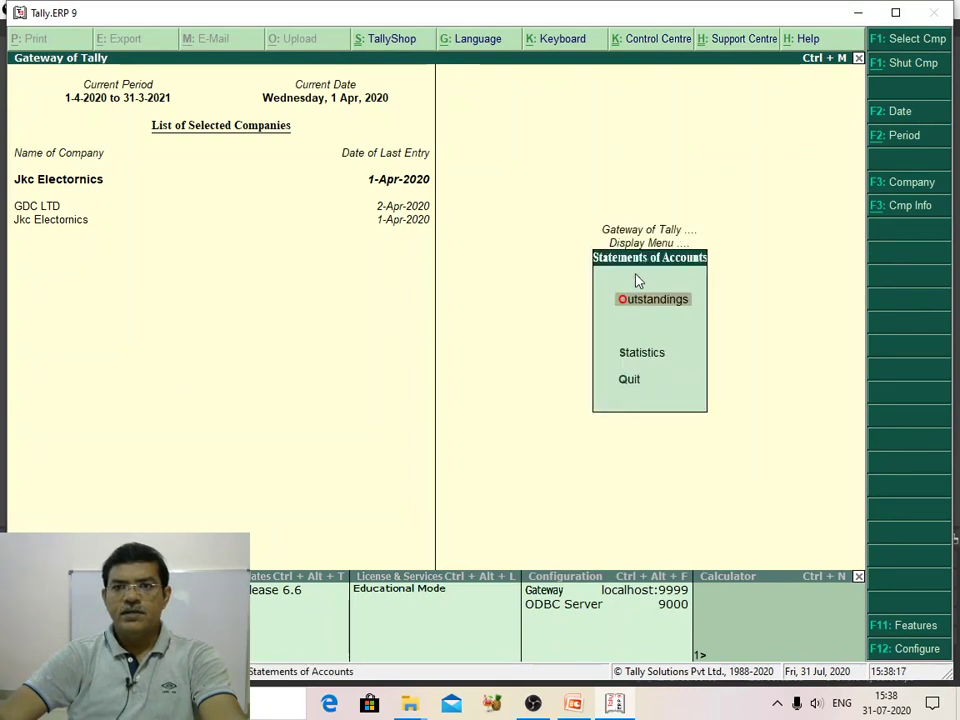
left_click(626, 303)
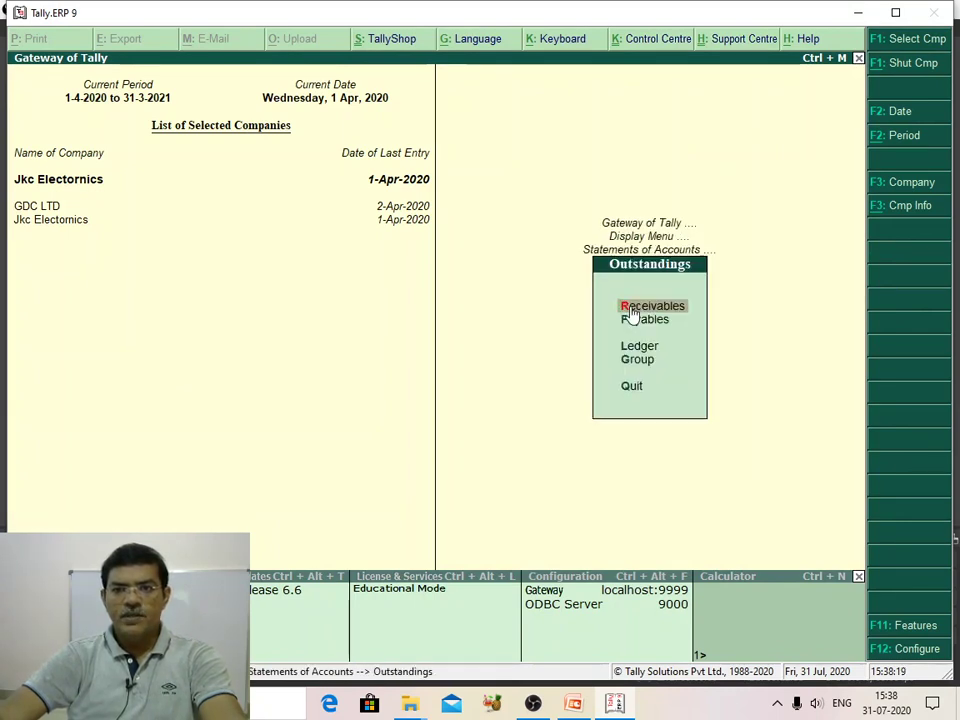
left_click(632, 310)
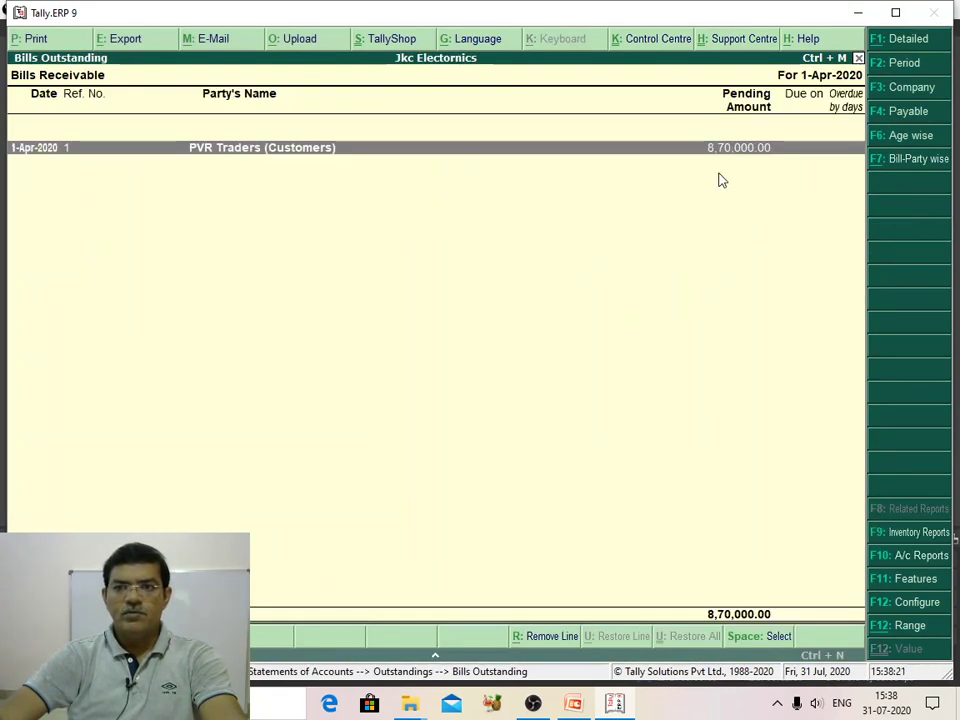
Step: Show the PVR Traders receivable in detail, inspect its underlying sales voucher, and return to the Outstandings list
key("alt+F1")
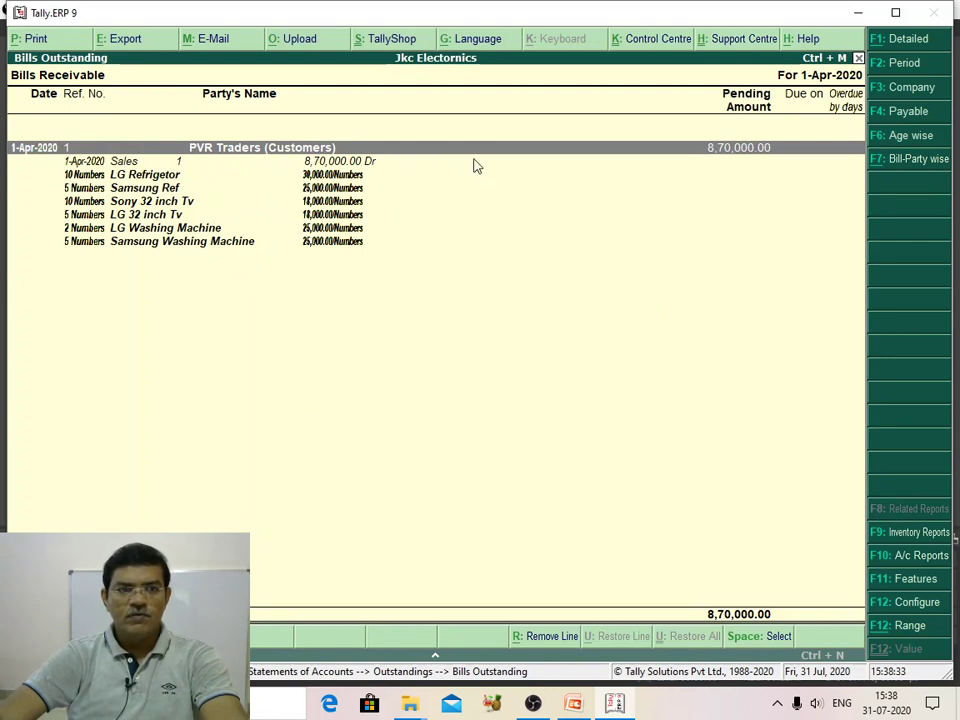
left_click(910, 42)
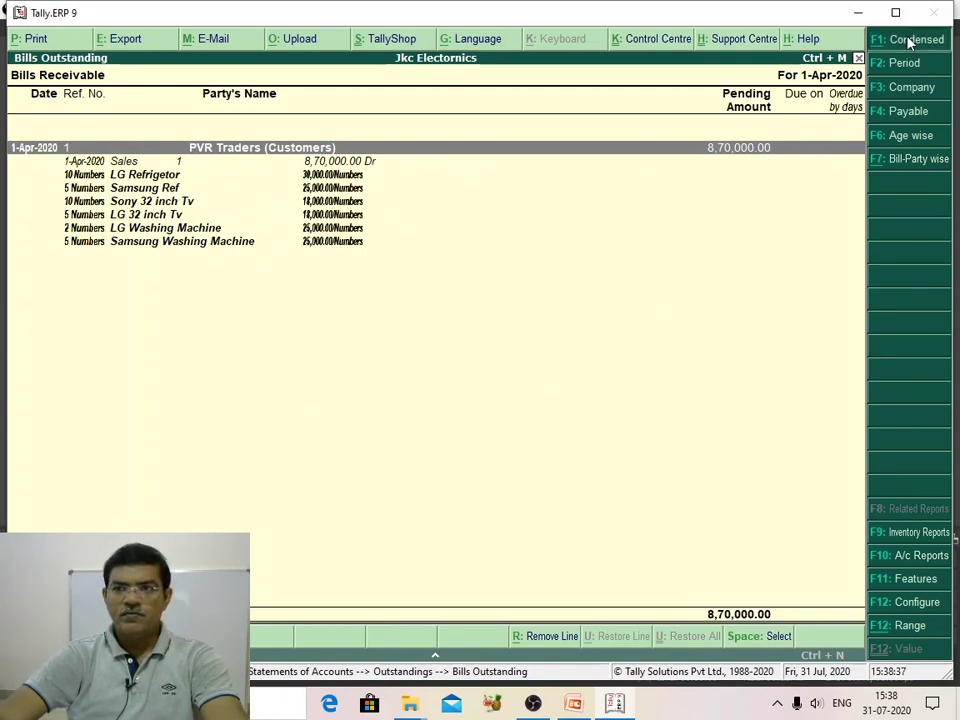
left_click(910, 42)
left_click(910, 42)
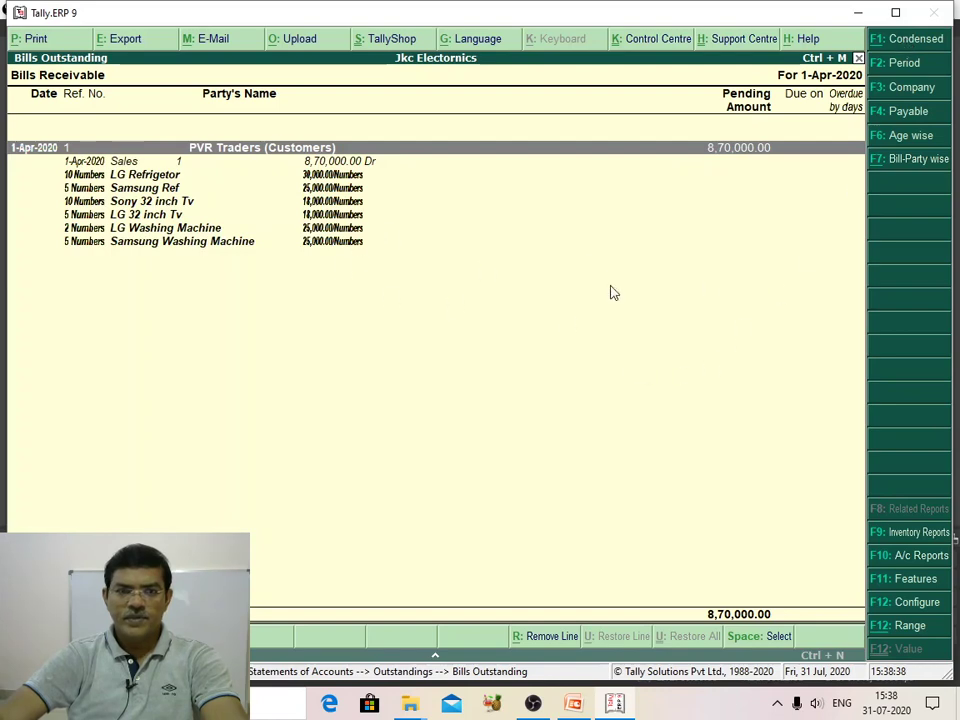
left_click(118, 174)
left_click(117, 172)
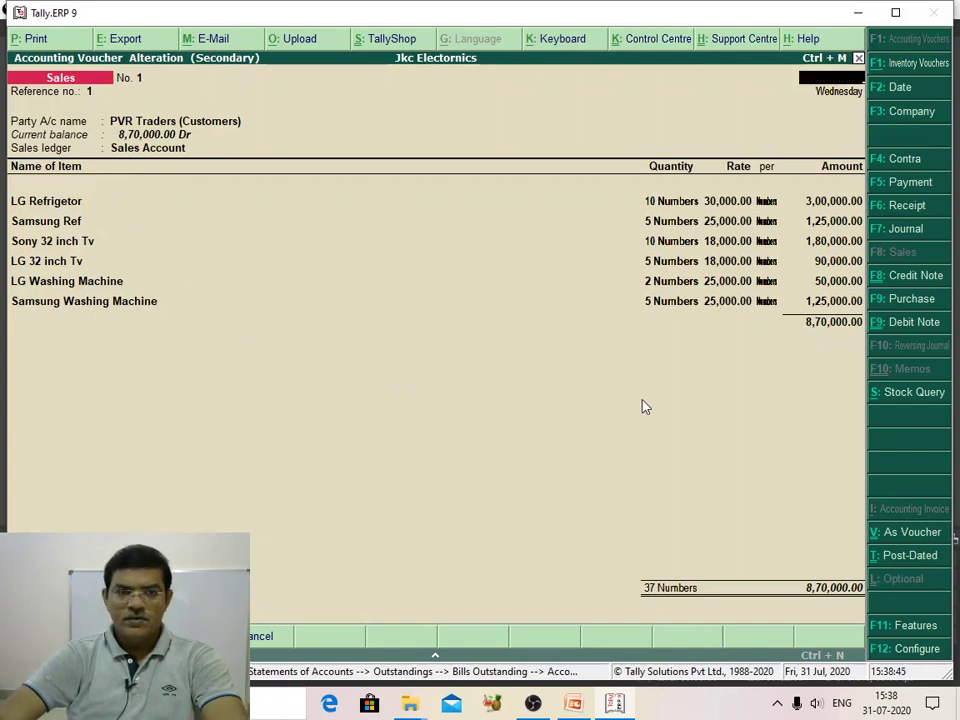
key("Escape")
key("Escape")
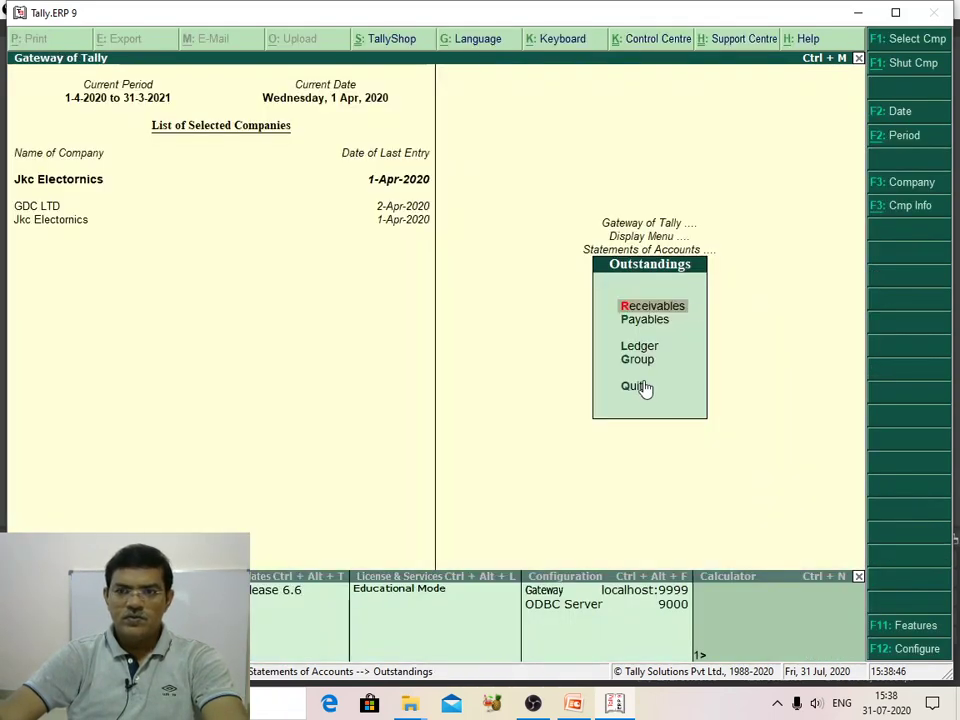
Step: Examine the outstanding Bills Payable report in detailed form and return to the Gateway of Tally without quitting
left_click(647, 322)
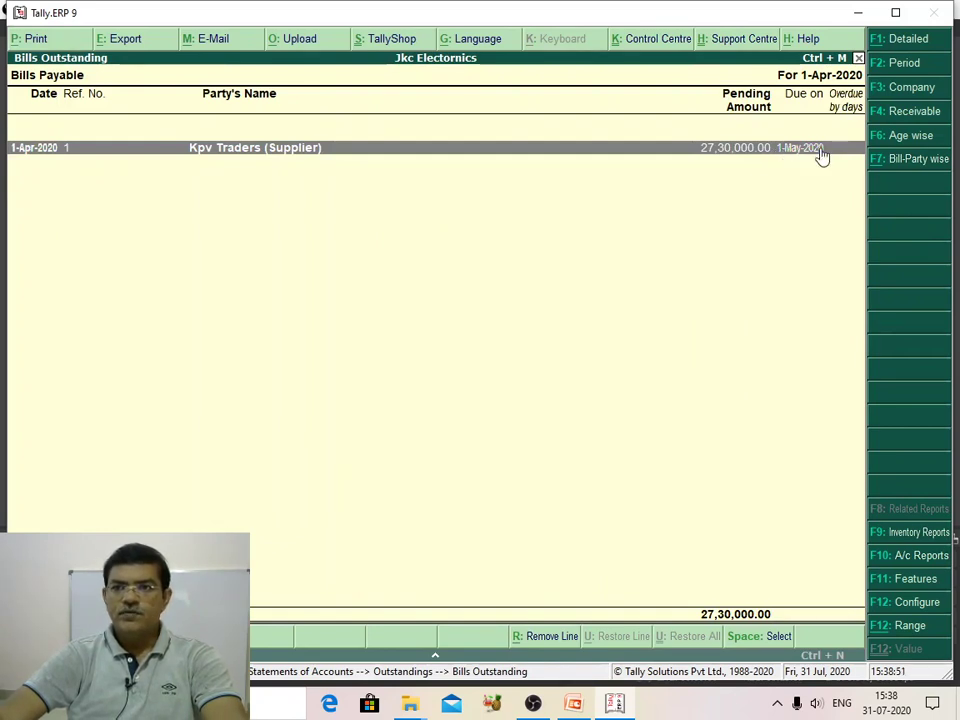
left_click(914, 38)
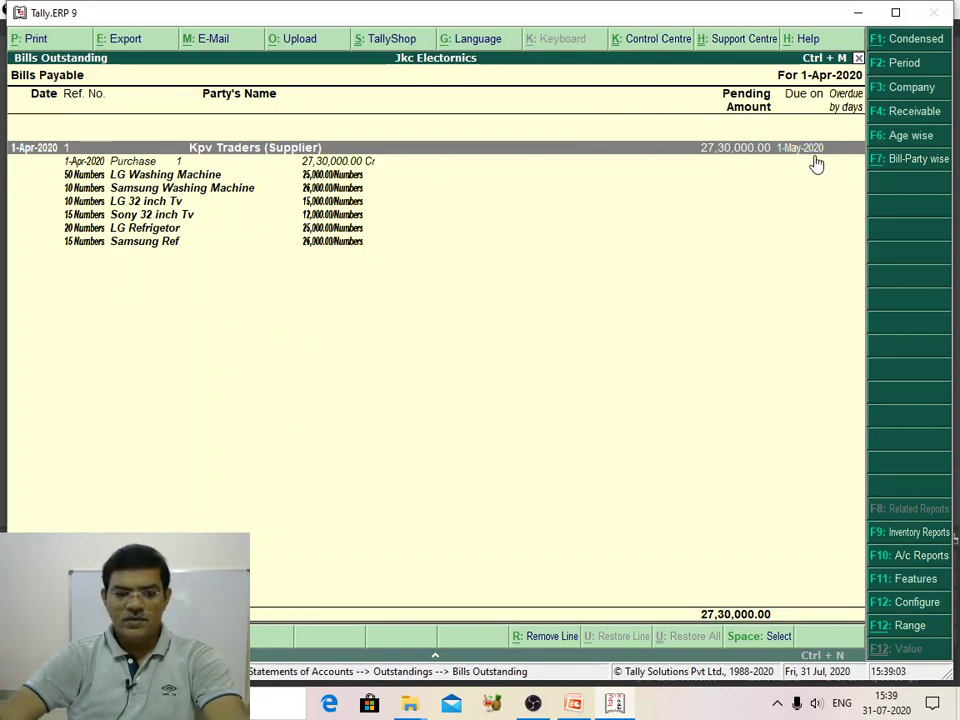
key("Escape")
key("Escape")
key("Escape")
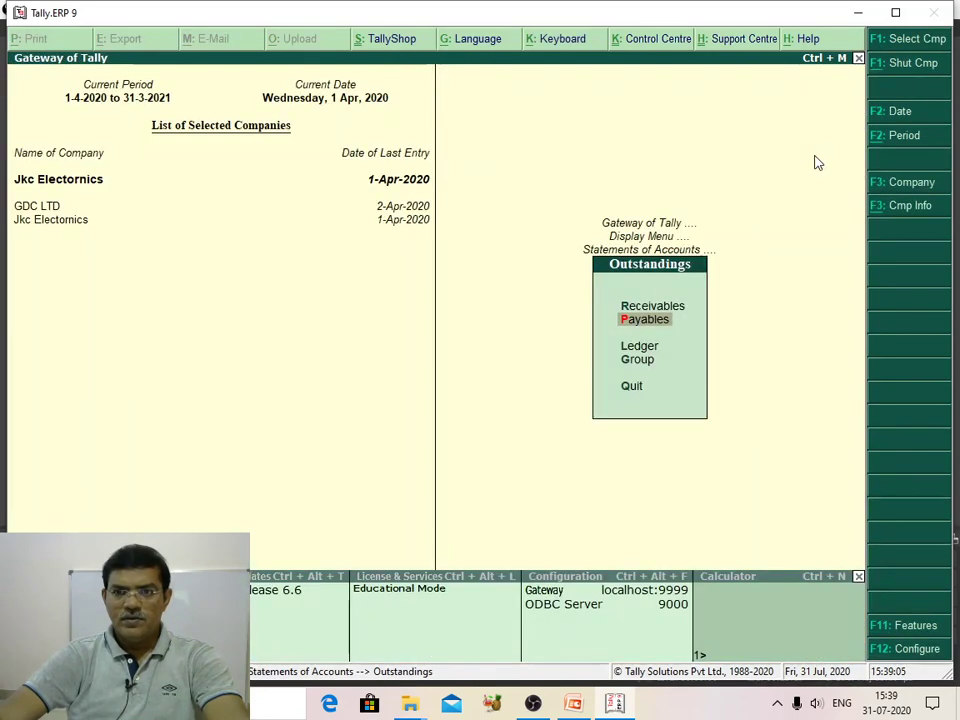
key("Escape")
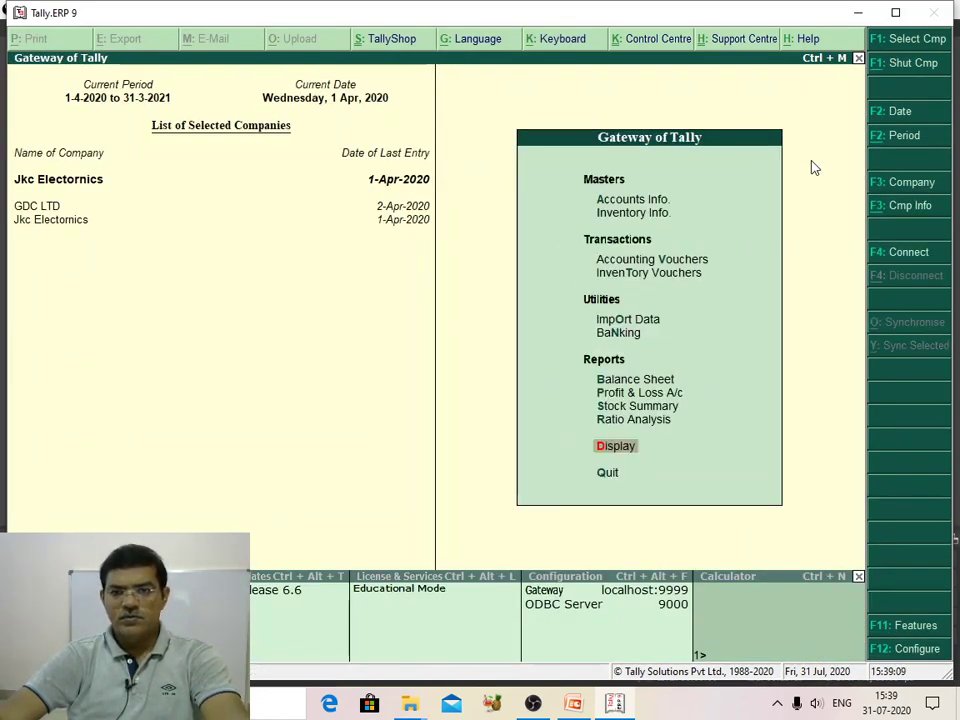
key("Escape")
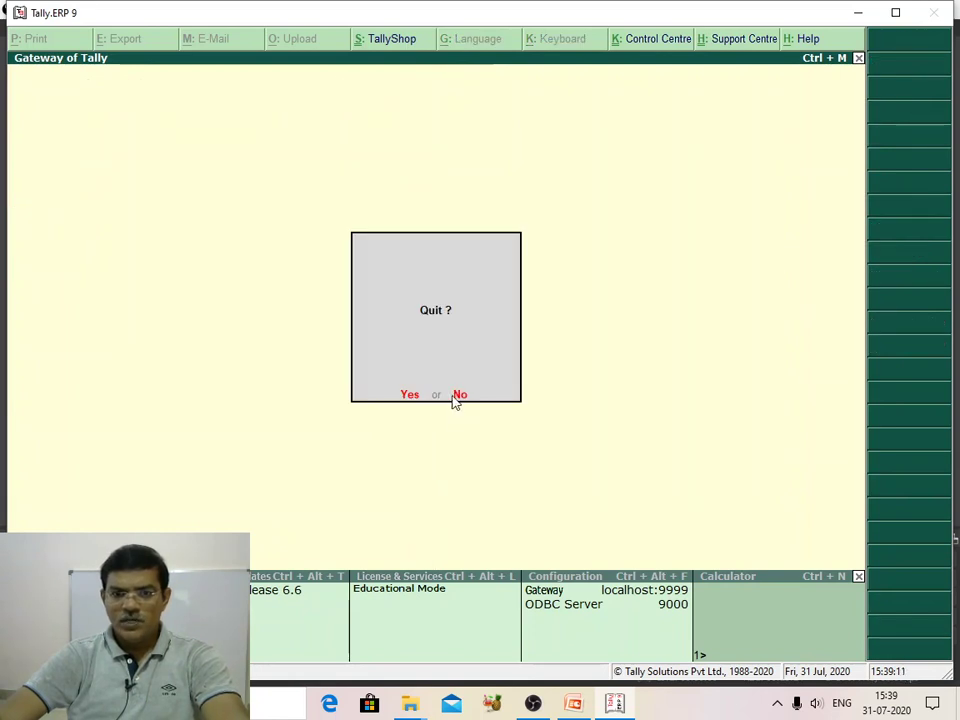
left_click(459, 395)
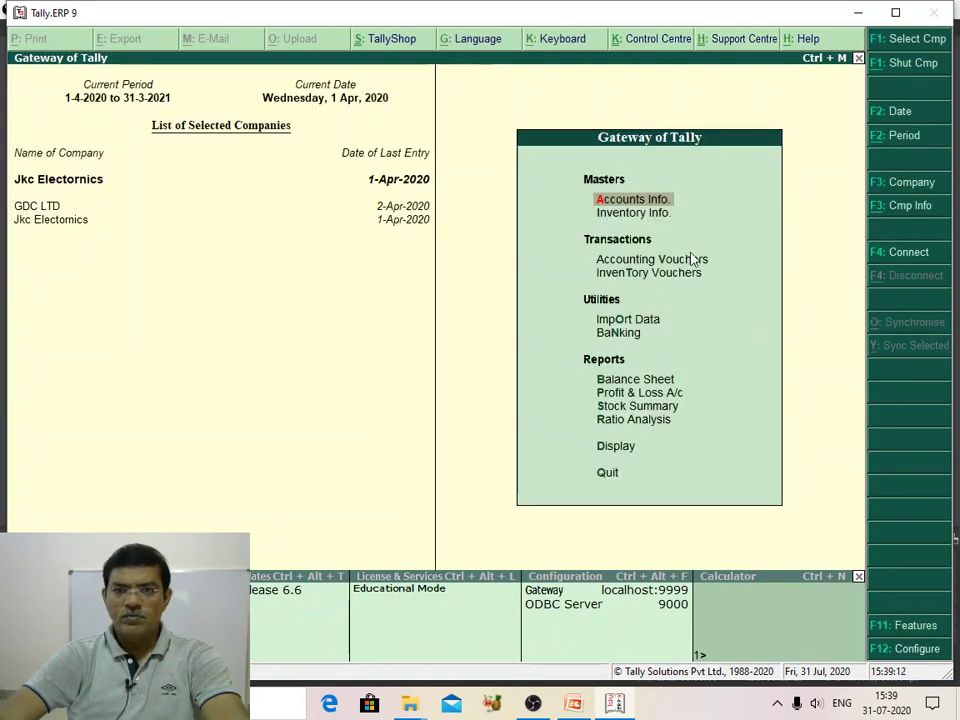
Step: Start a new single ledger and name it Sbi Bank Account
left_click(634, 199)
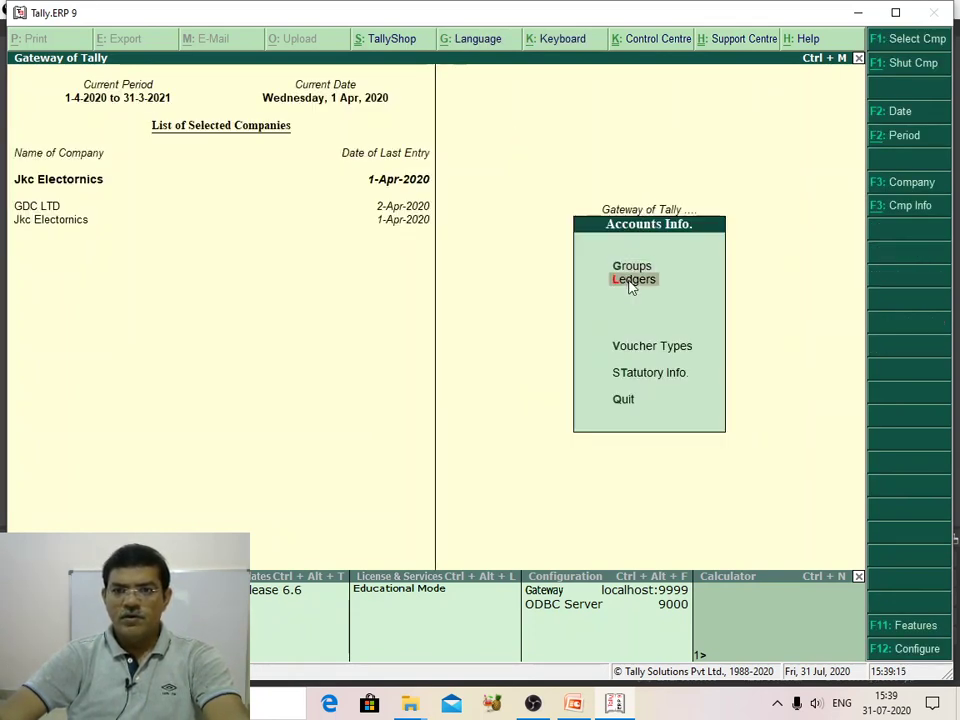
left_click(632, 280)
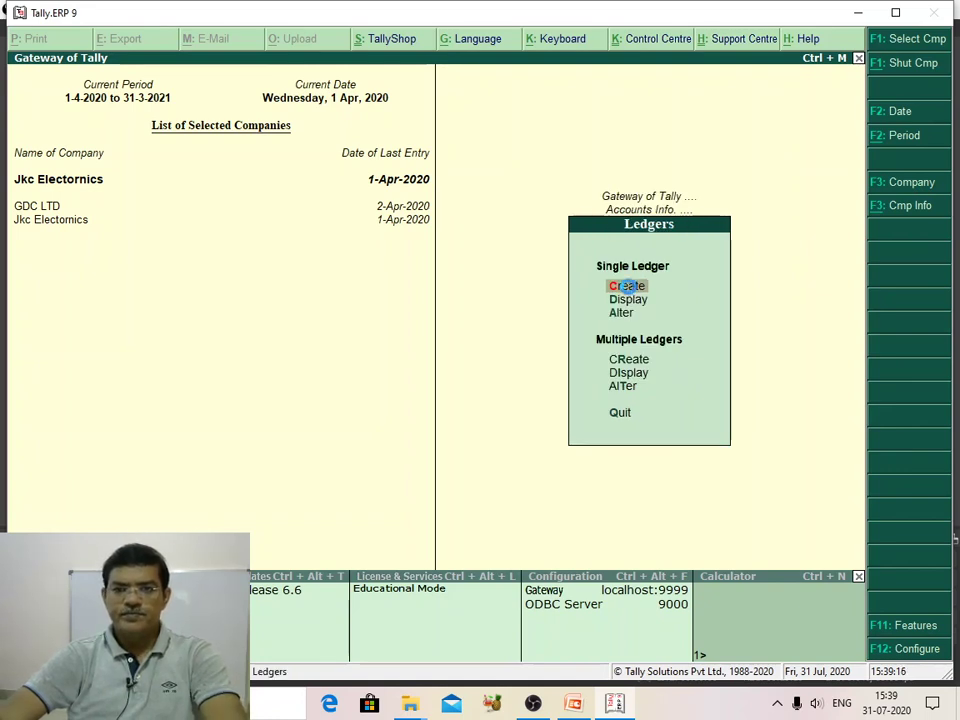
left_click(628, 287)
type("Sbi")
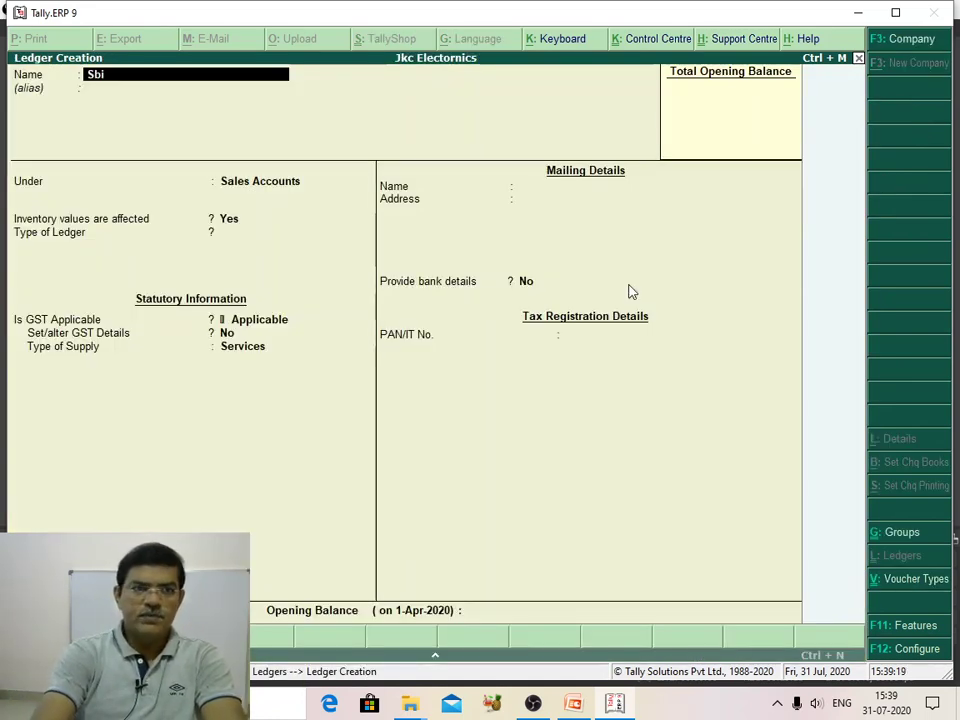
type(" Bank")
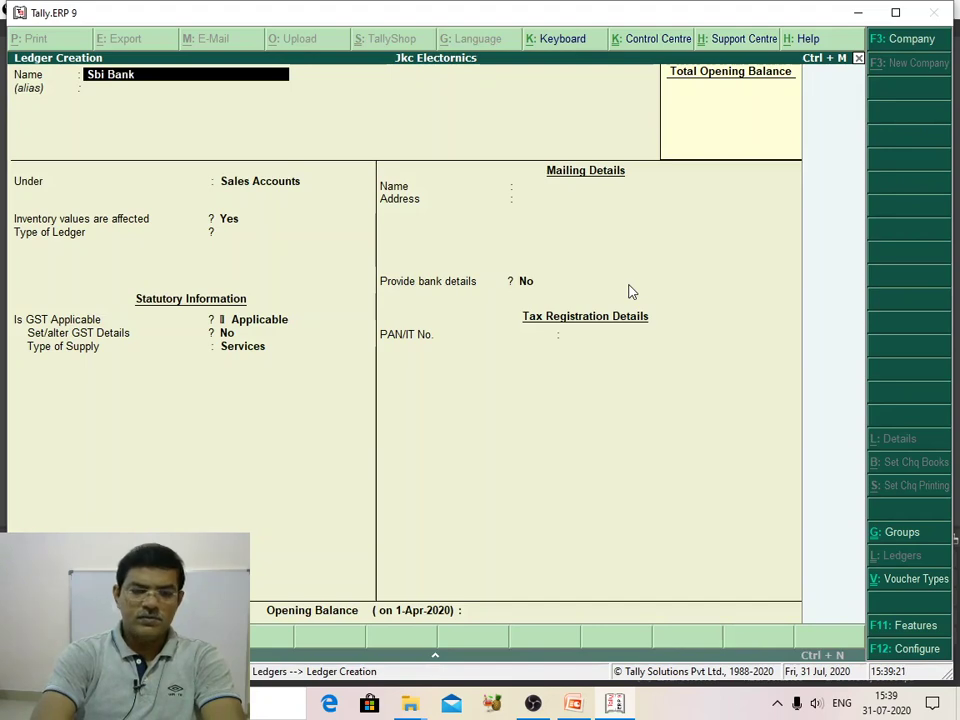
type(" Account")
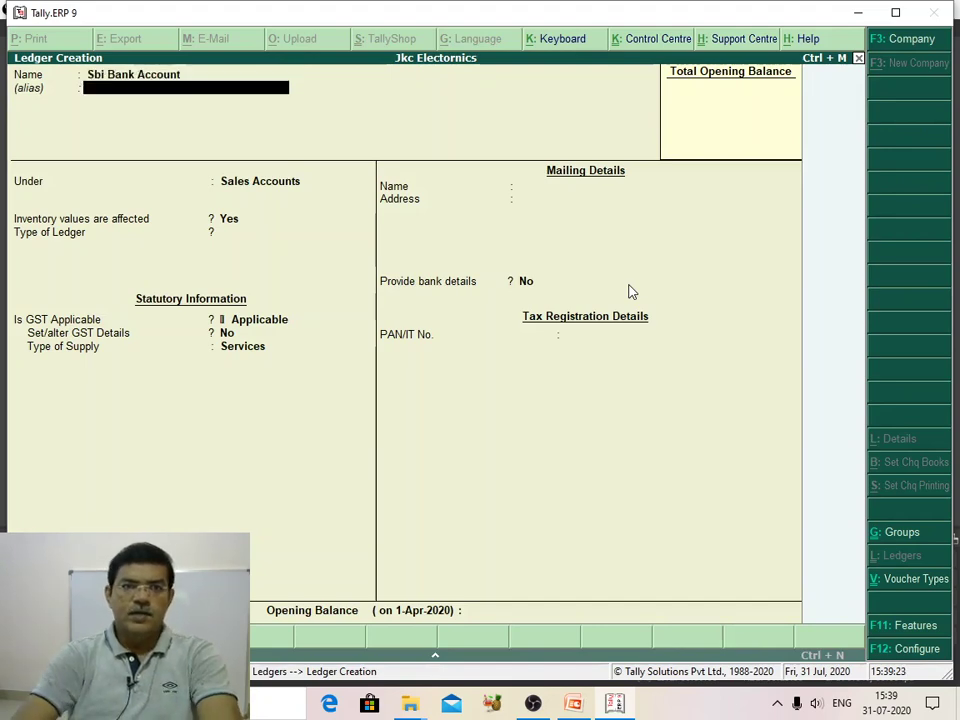
Step: Place the new ledger under the Bank Accounts group, save it, and return to the Gateway of Tally
key("Return")
key("Return")
type("B")
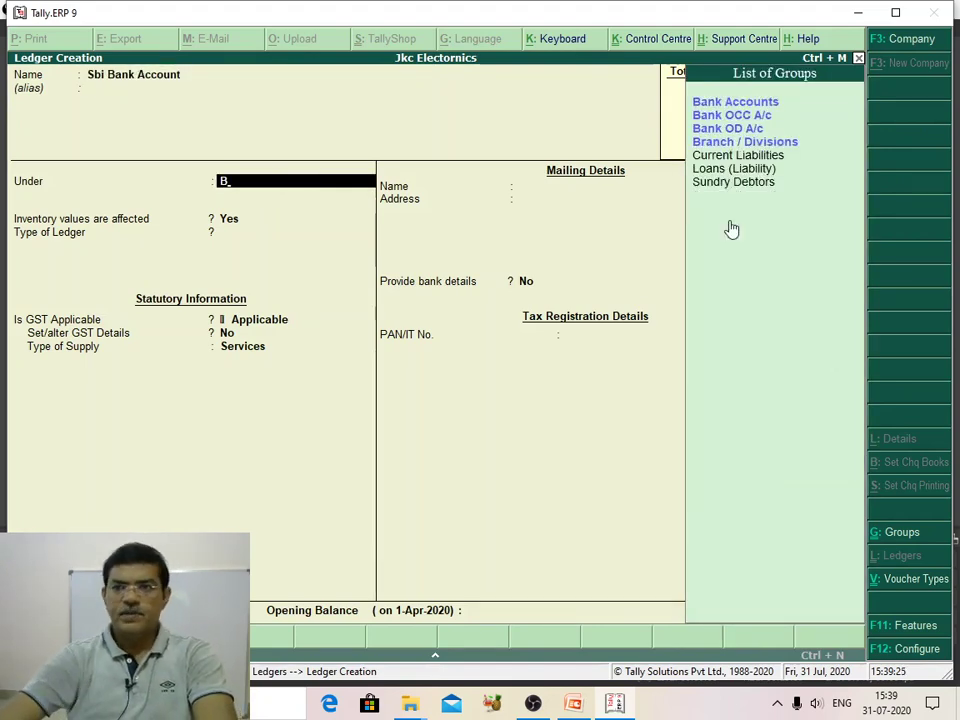
left_click(724, 106)
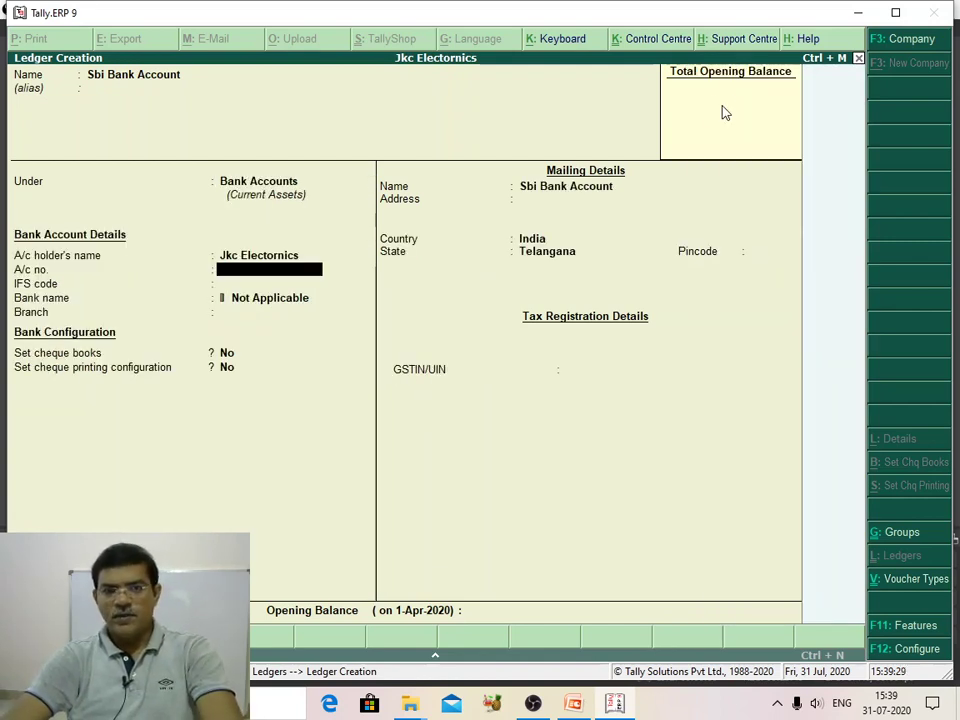
key("ctrl+a")
key("Escape")
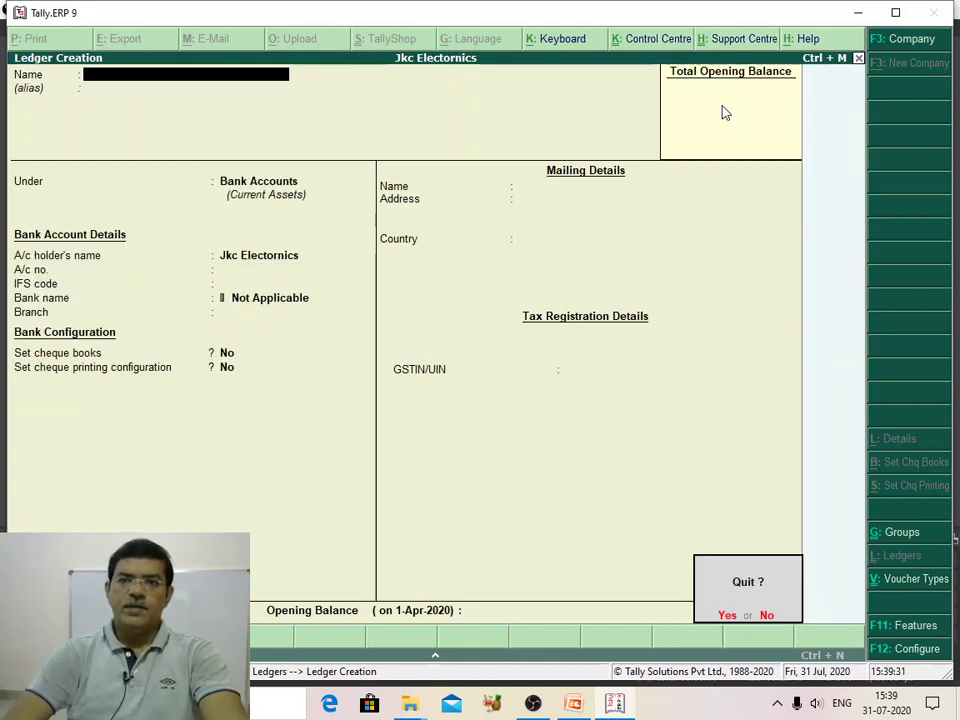
key("y")
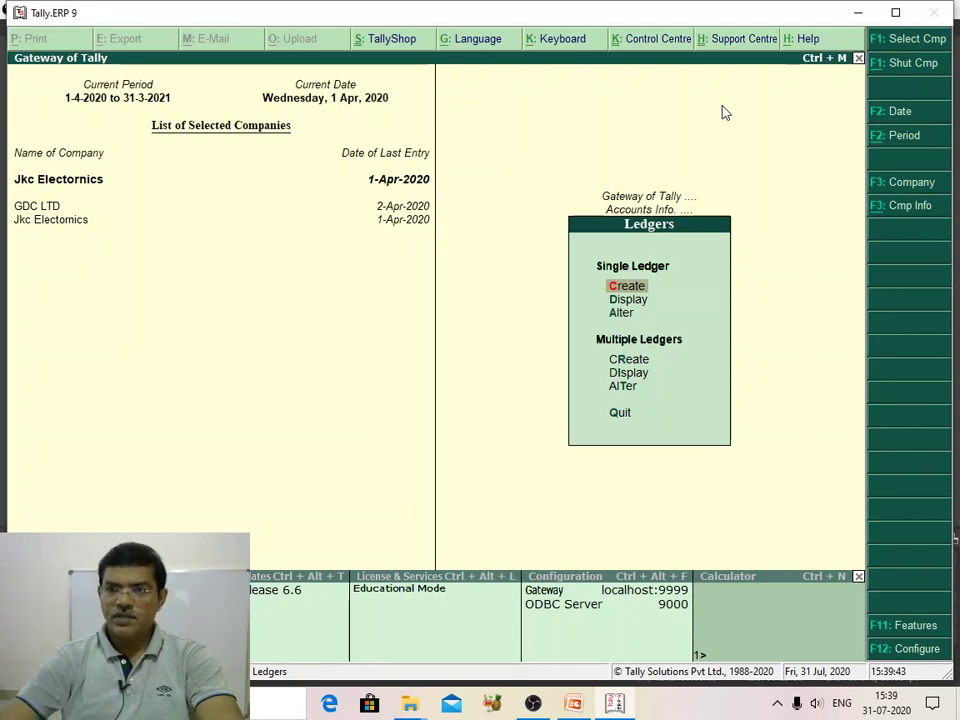
key("Escape")
key("Escape")
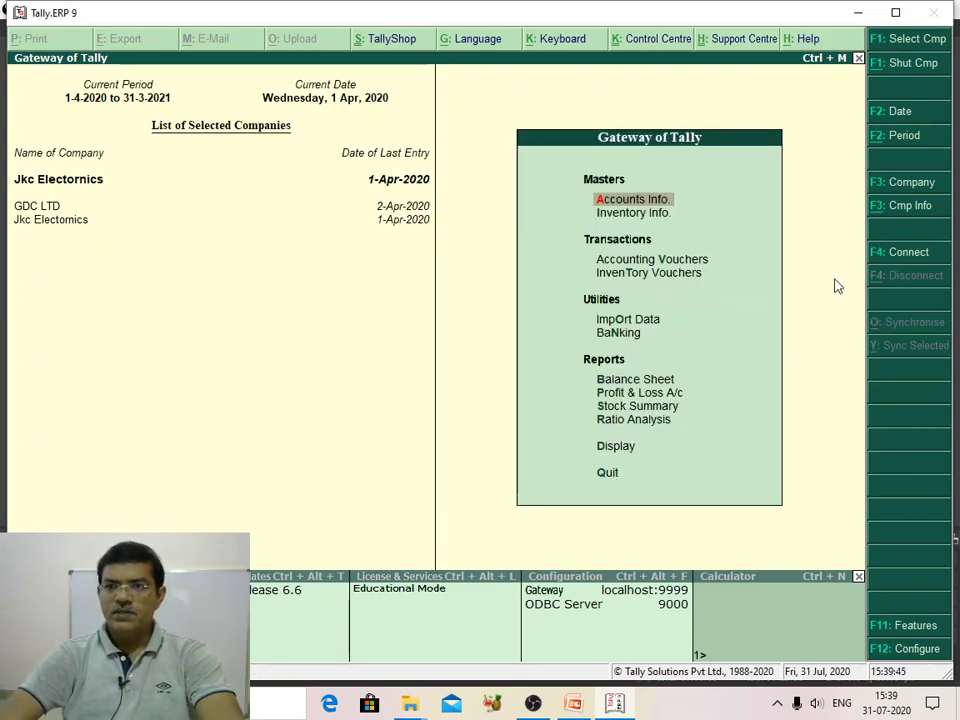
key("Escape")
left_click(462, 396)
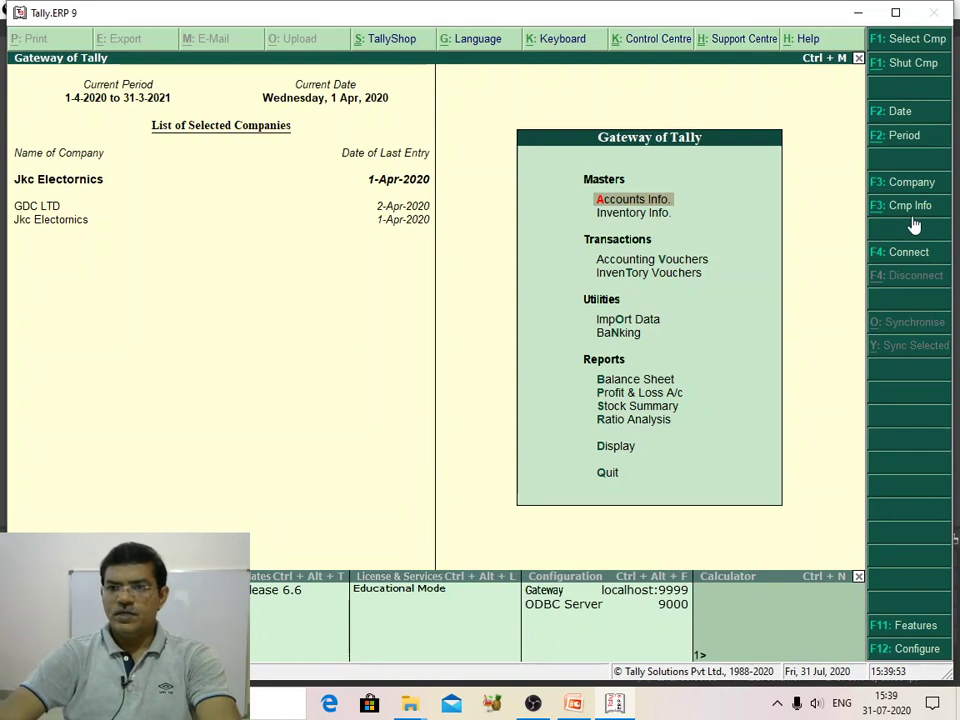
Step: Start a Receipt voucher in Accounting Vouchers with Sbi Bank Account as the receiving account
left_click(652, 260)
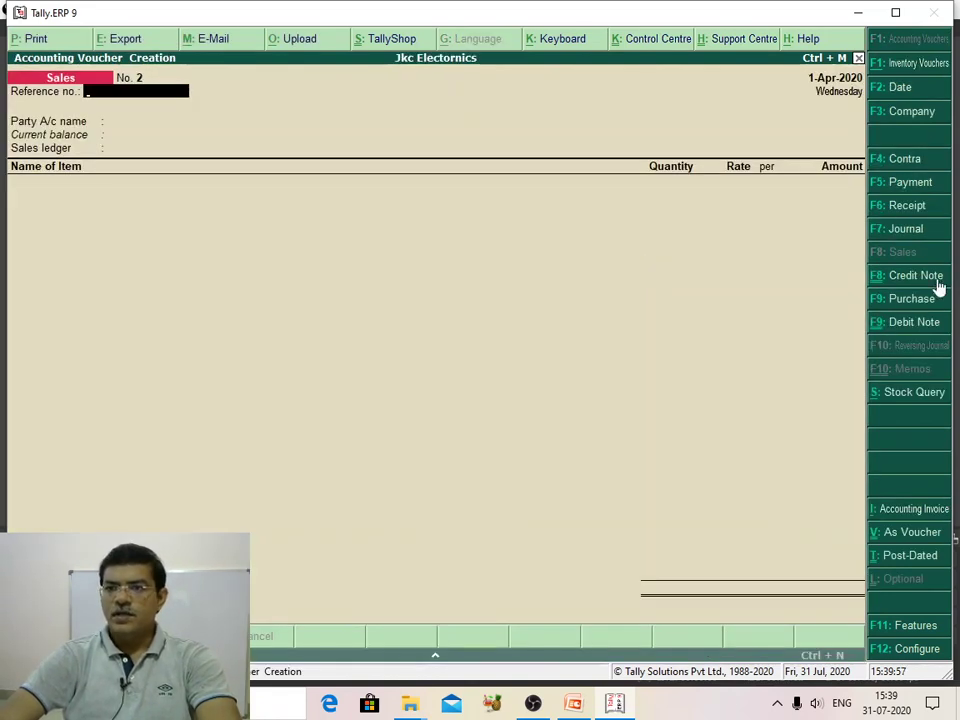
left_click(904, 207)
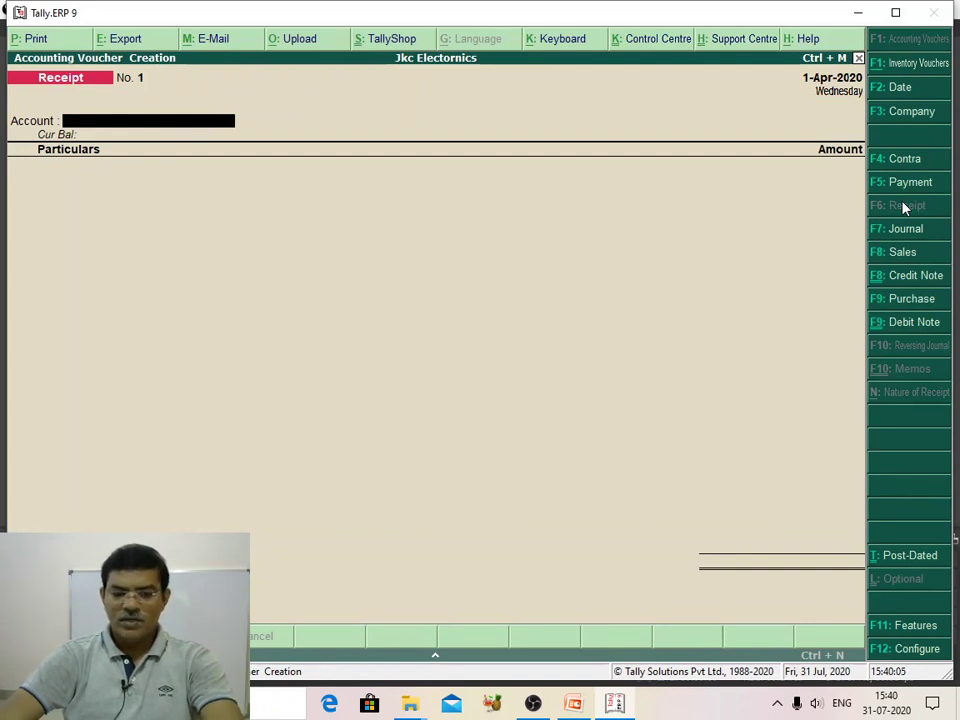
type("B")
left_click(780, 104)
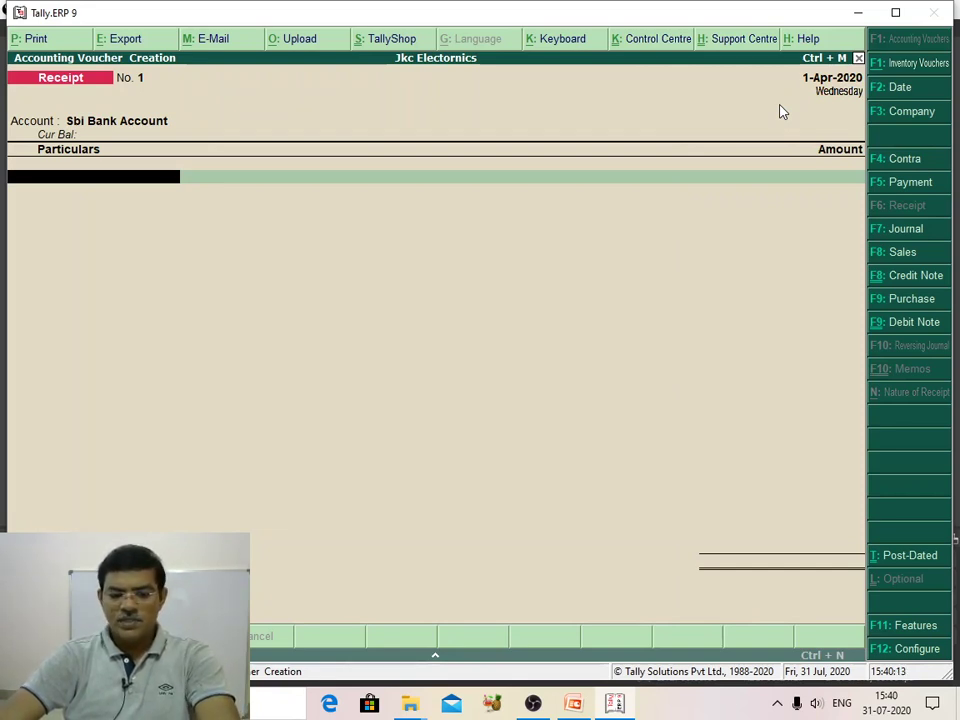
Step: Enter Kpv Traders (Supplier) in the receipt's particulars with an amount of 10,00,000
type("P")
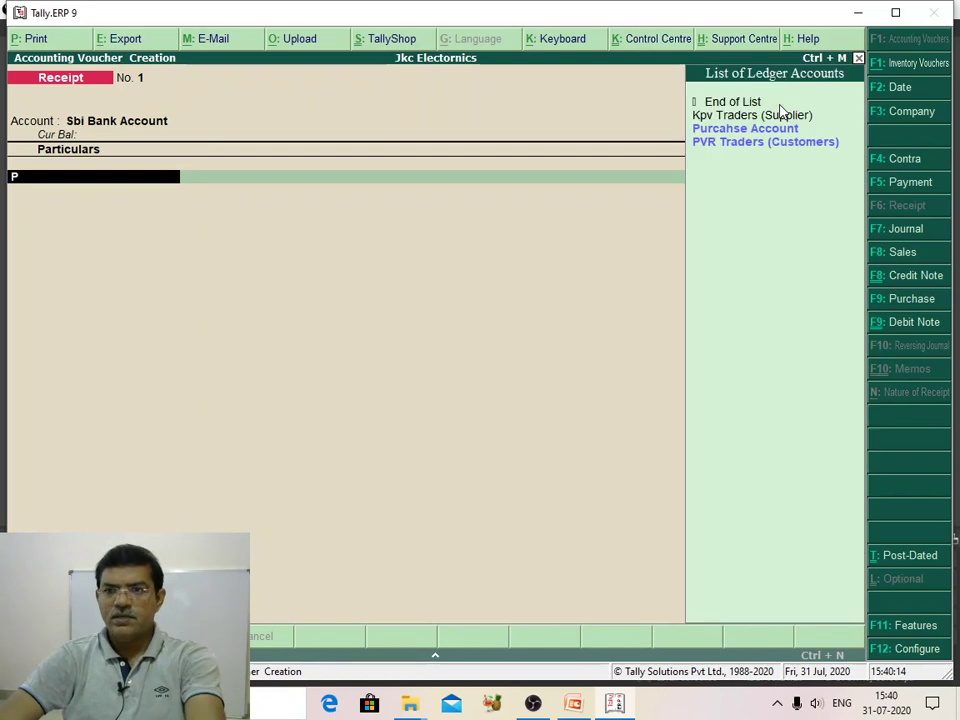
left_click(706, 116)
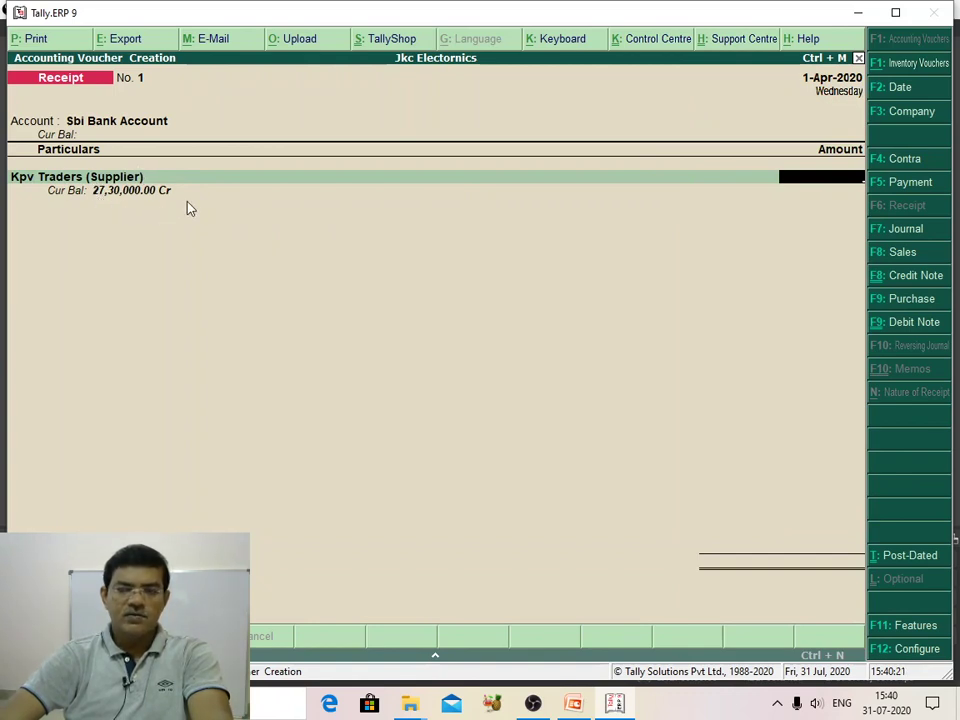
type("1000000")
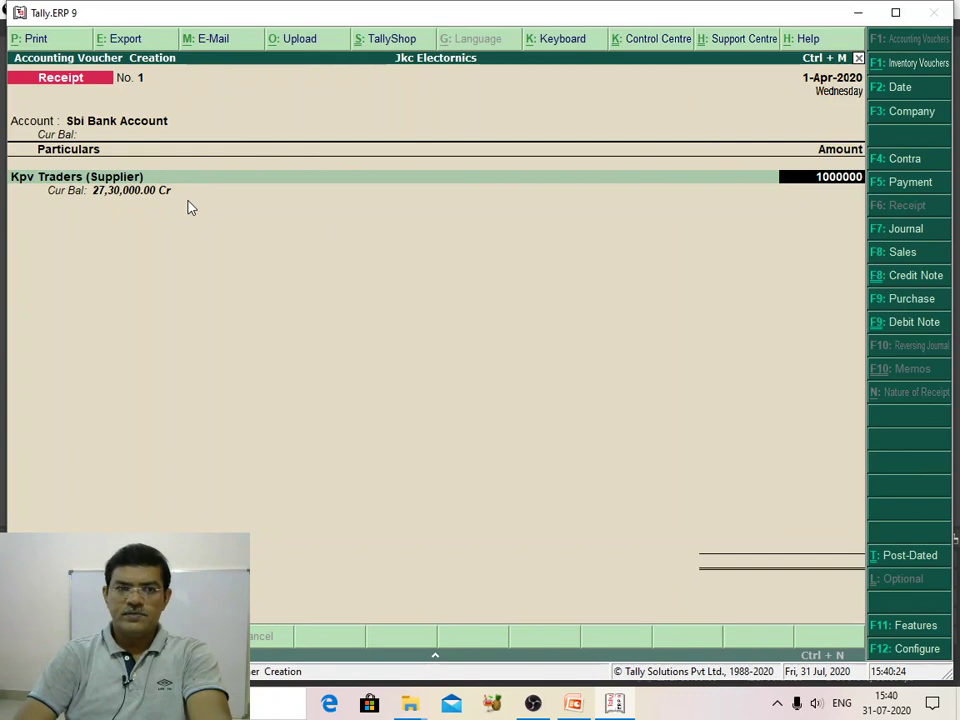
key("Return")
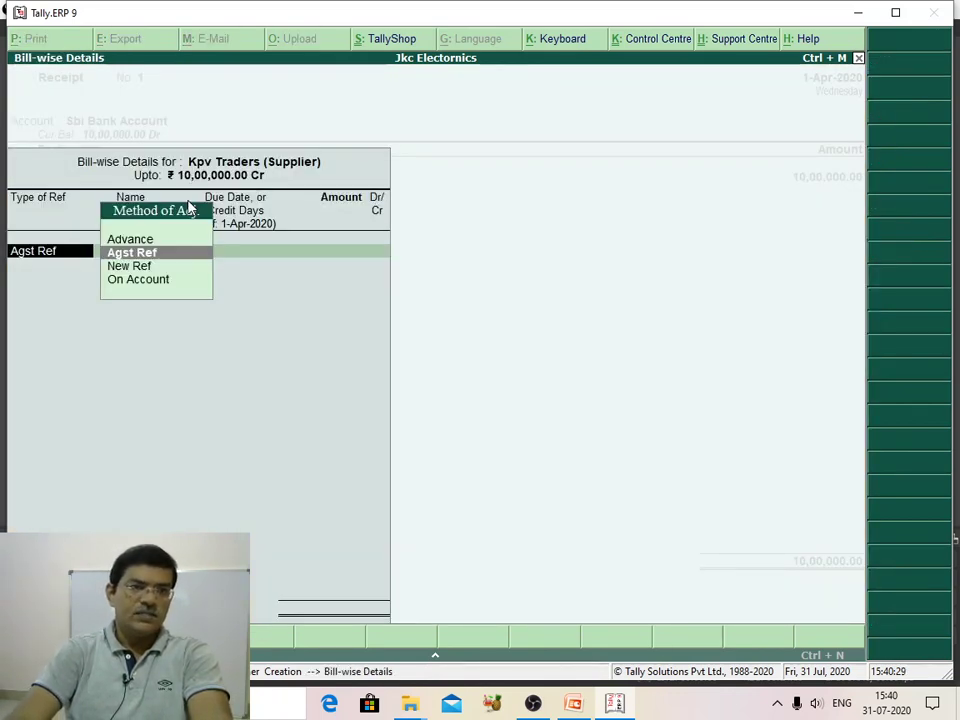
Step: In the bill-wise details, allocate 27,30,000 Dr as Agst Ref to pending bill 1
key("Return")
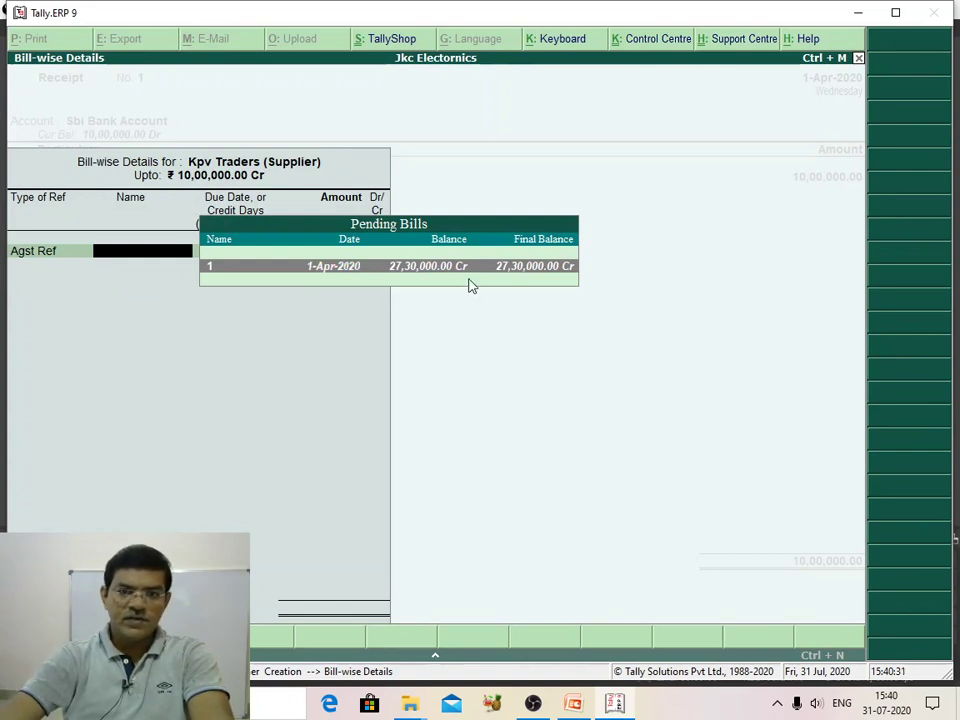
left_click(405, 266)
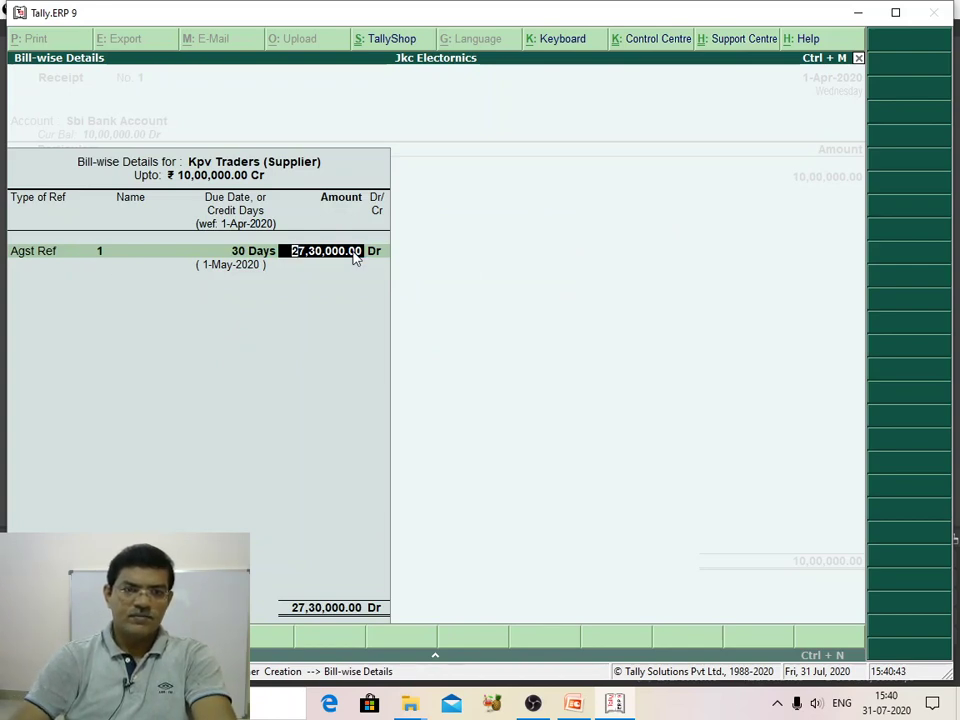
key("Return")
key("Return")
key("Return")
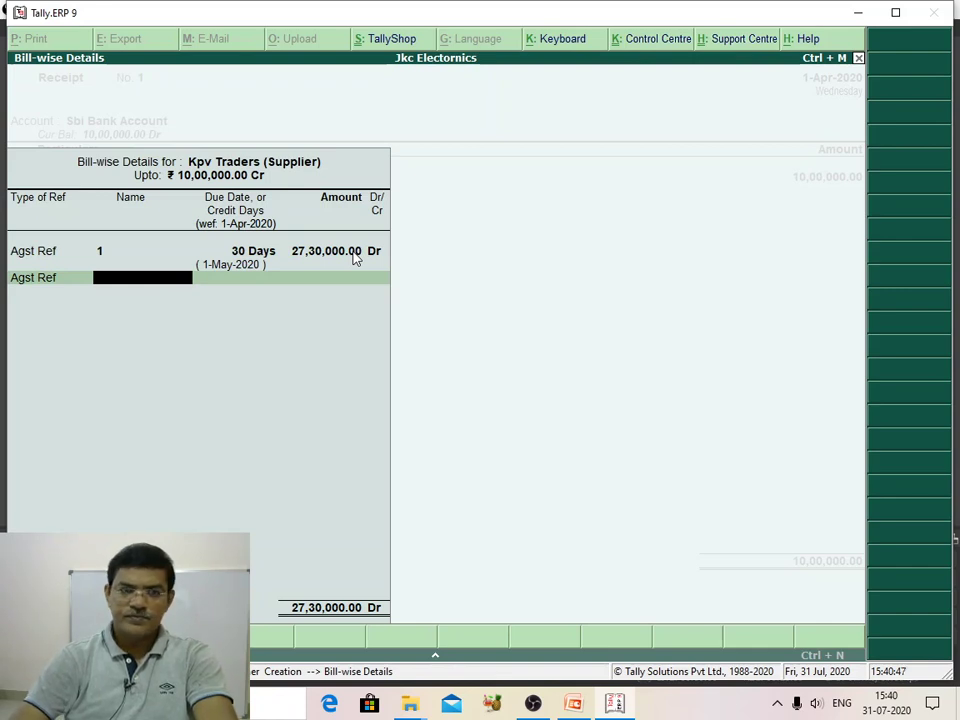
Step: Add a New Ref line named 1 to the bill-wise details with 30 days' credit and 10,00,000 Cr
left_click(44, 280)
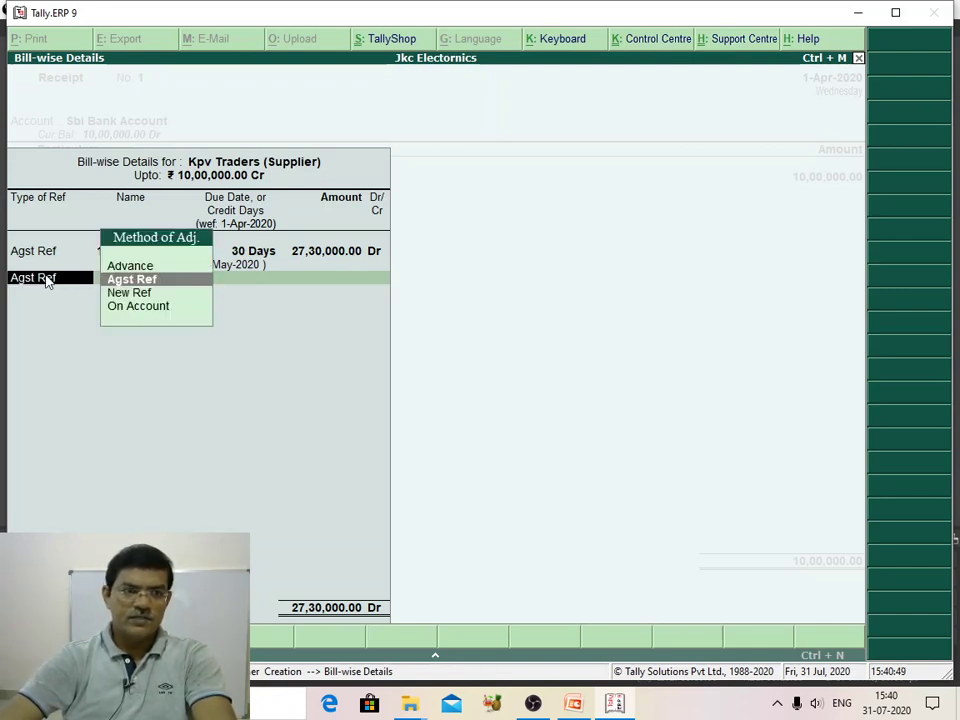
left_click(115, 297)
left_click(115, 294)
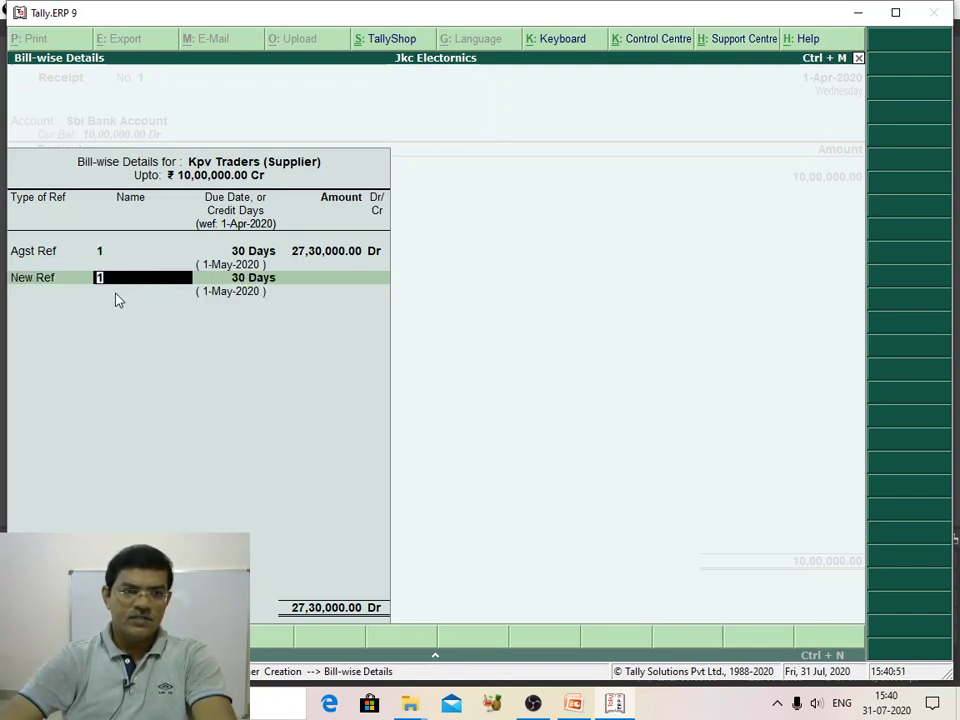
key("Return")
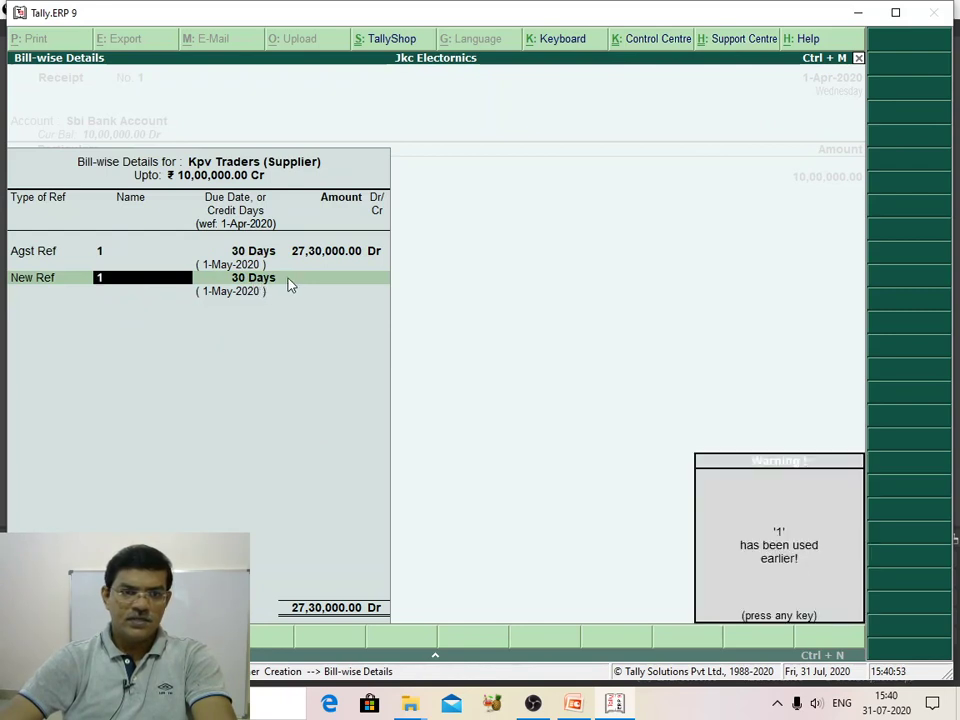
key("Return")
type("10,00,00")
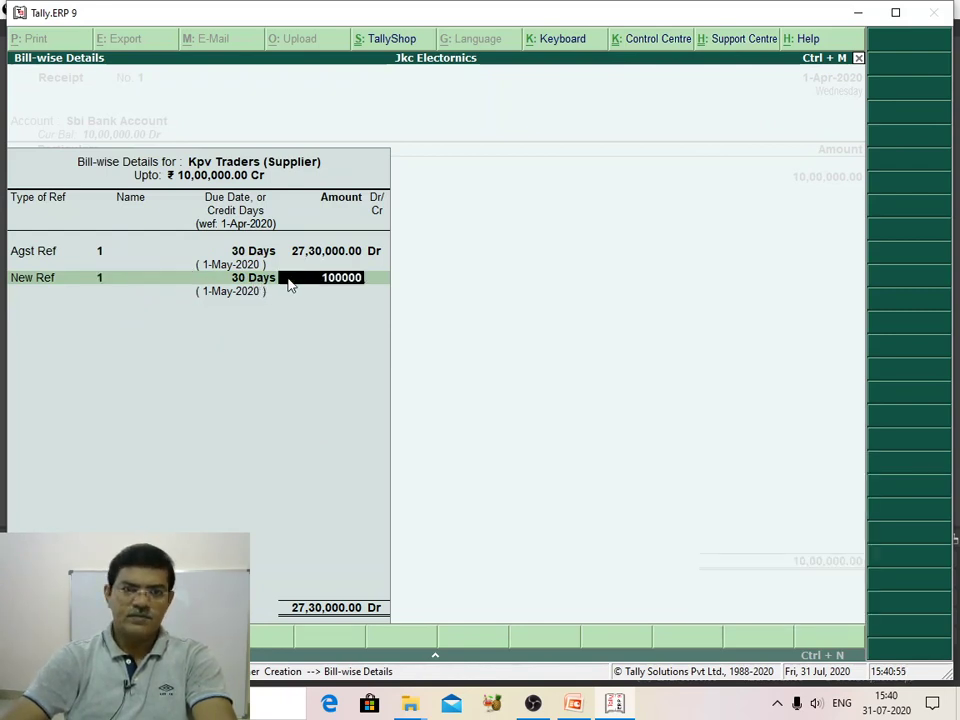
type("0")
key("Return")
key("Return")
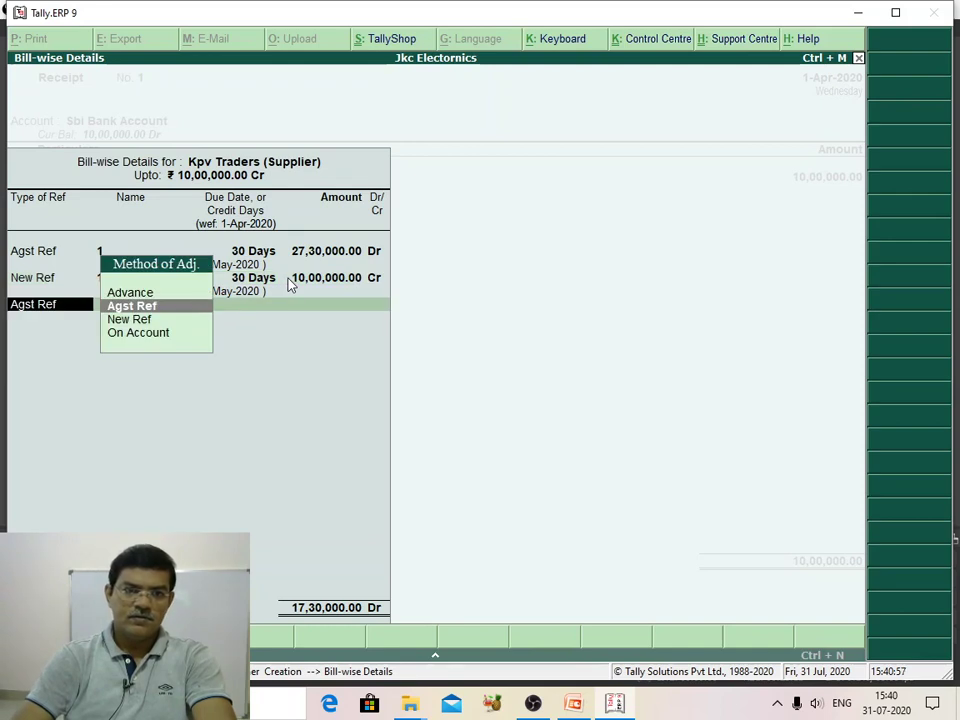
key("Return")
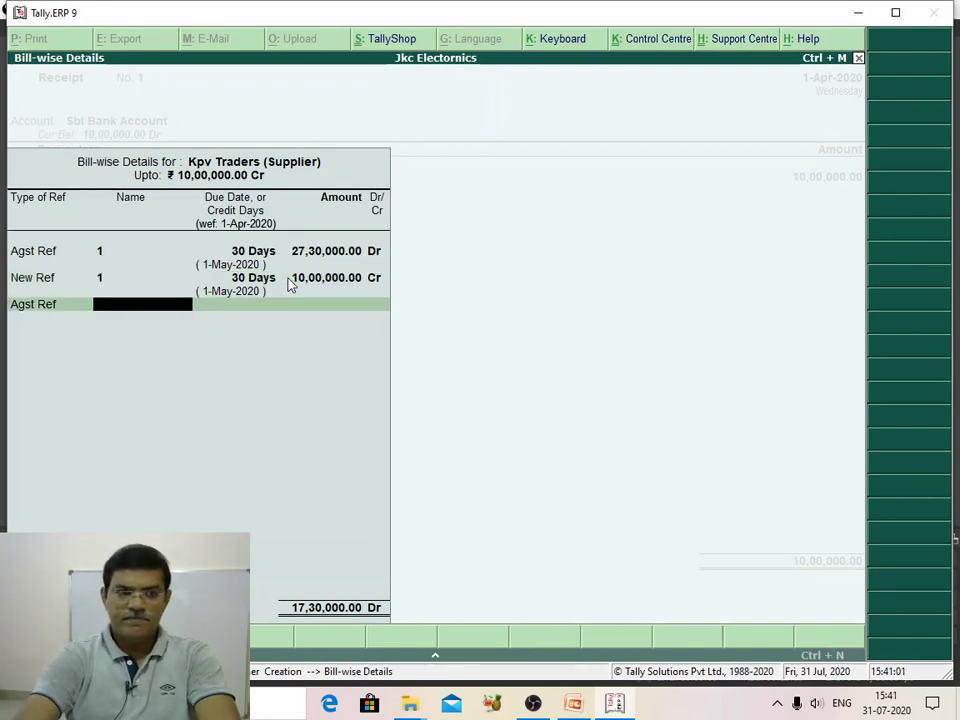
key("BackSpace")
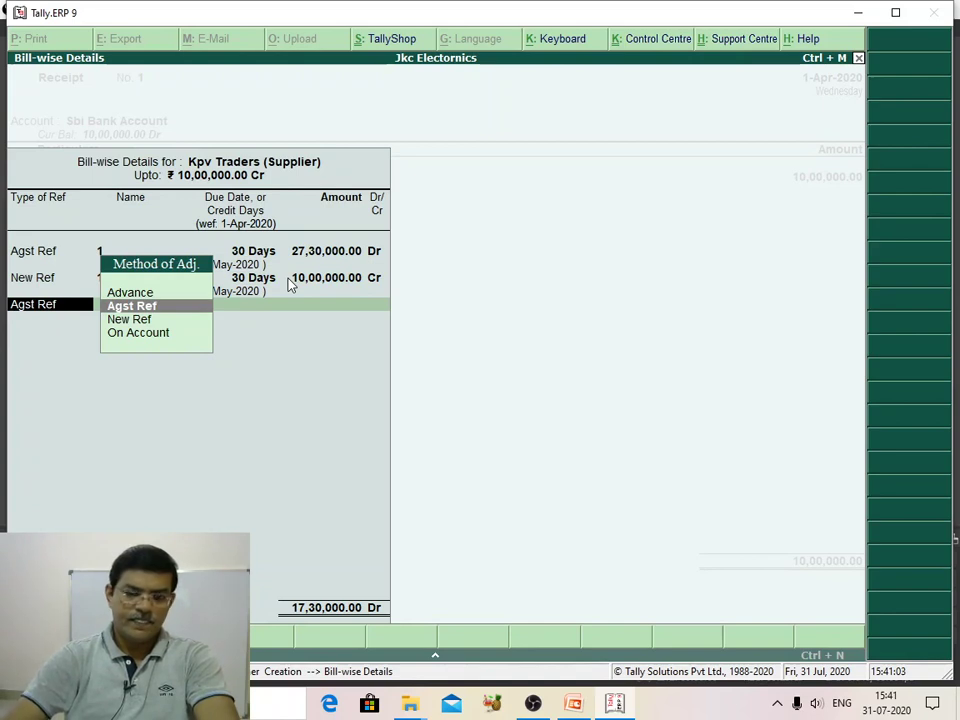
type("g")
type("st Re")
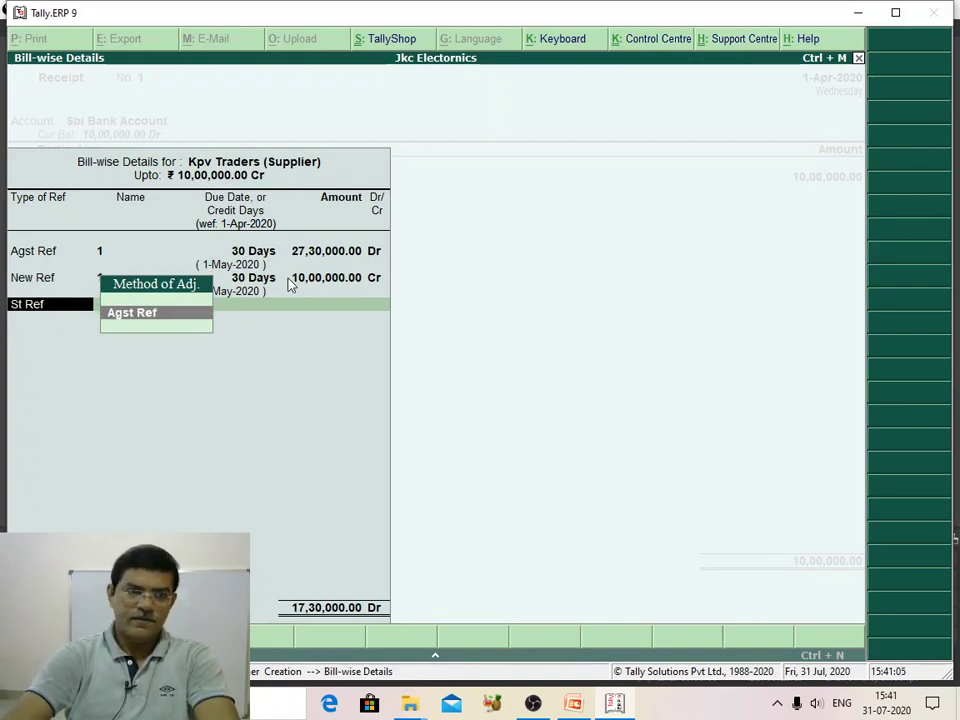
key("BackSpace")
key("BackSpace")
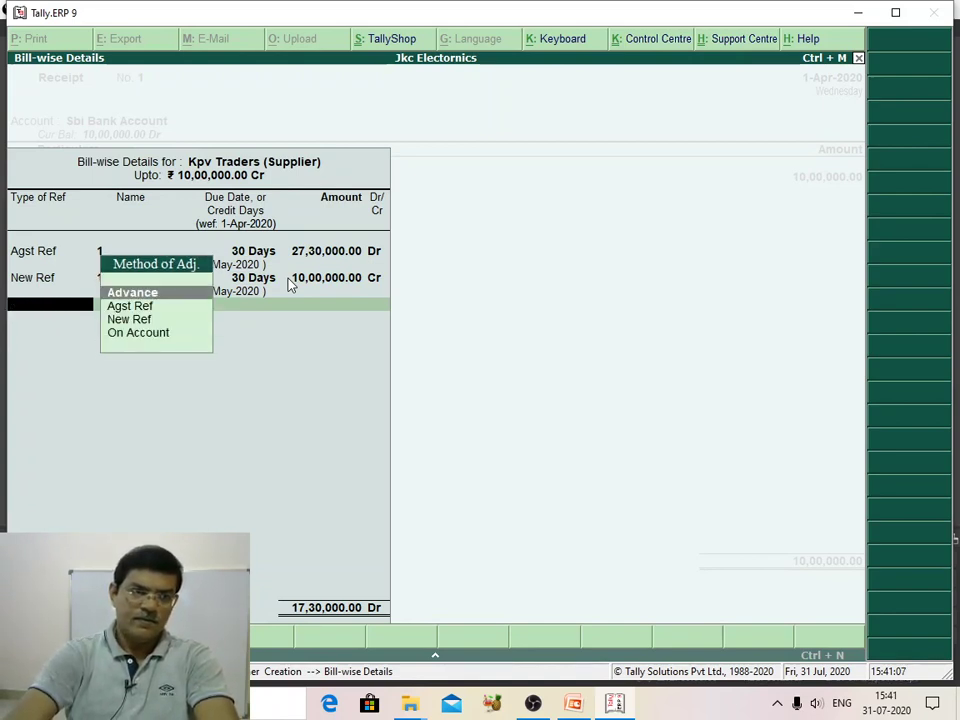
Step: Allocate the remaining 27,30,000 Cr as an Advance reference named 1 and return to the receipt voucher
key("Return")
key("Return")
key("Return")
key("Return")
key("Return")
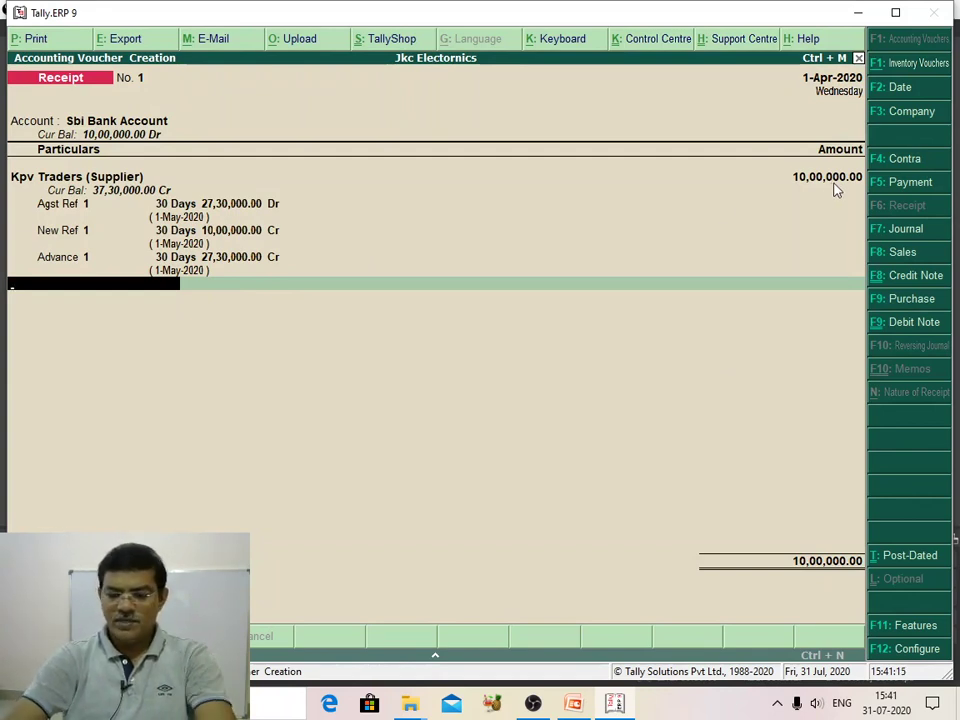
Step: In the Sbi Bank Account allocation for the receipt, enter Cheque/DD instrument number 12333 dated 1-5-2020
key("Return")
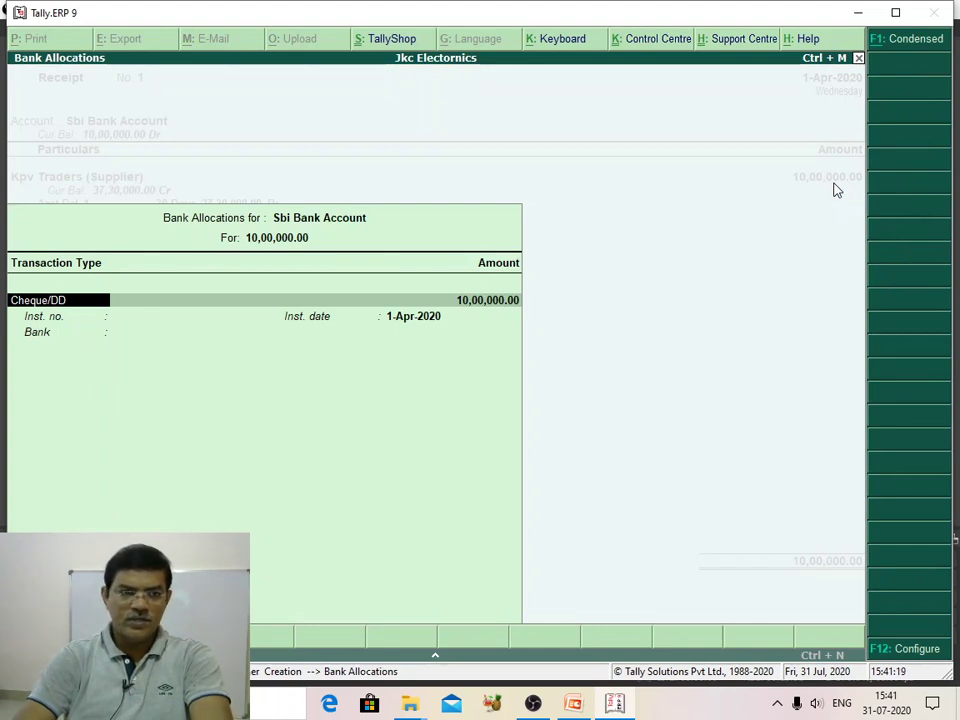
key("Return")
key("Return")
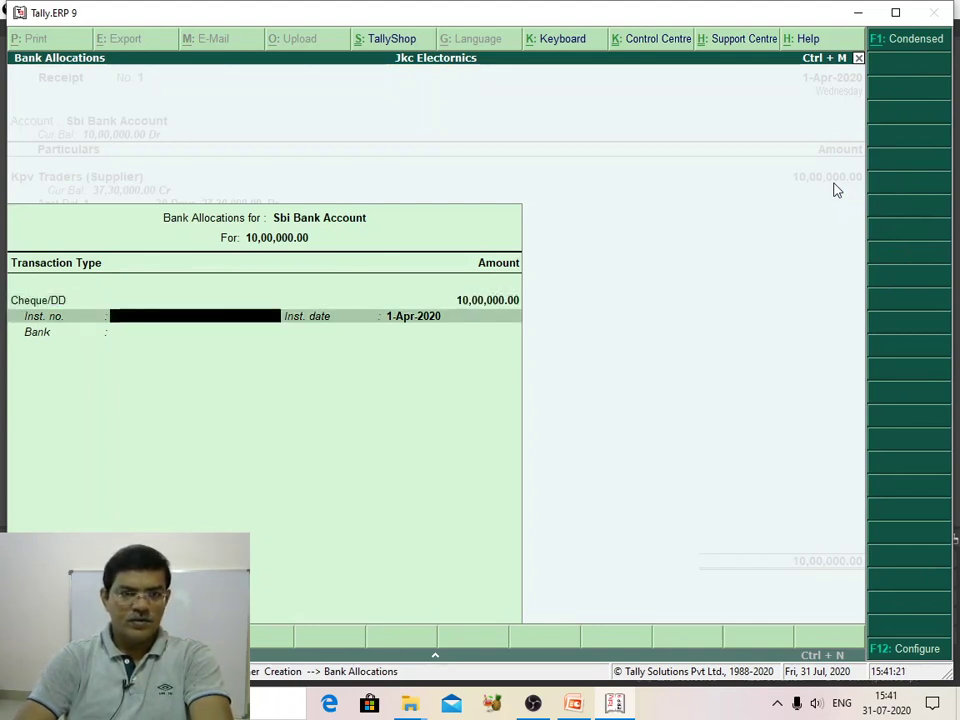
type("12333")
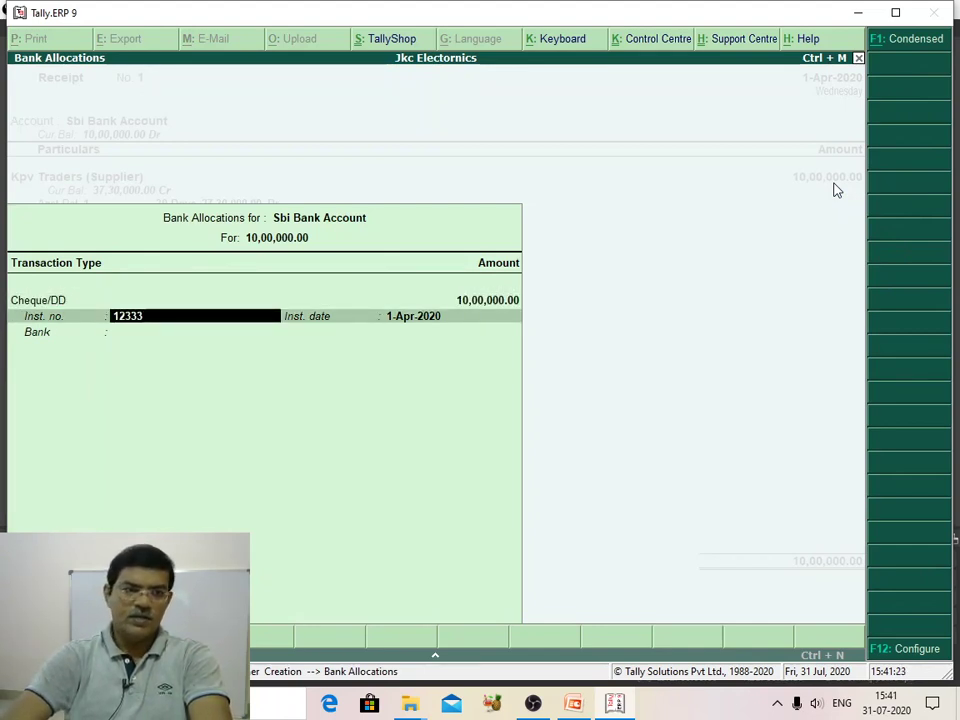
key("Return")
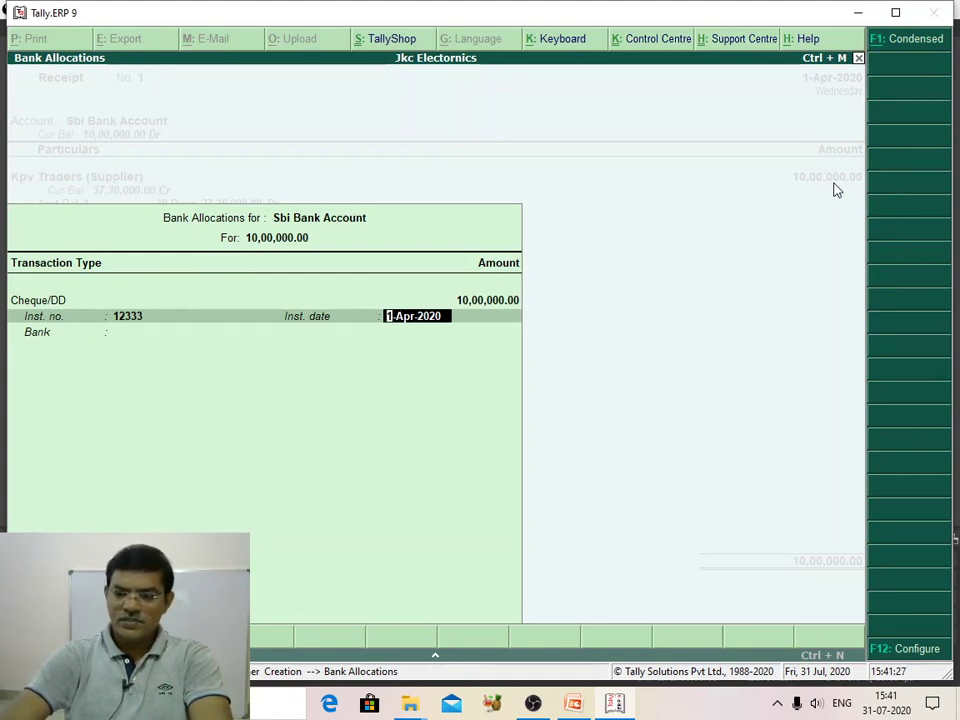
type("1-5-")
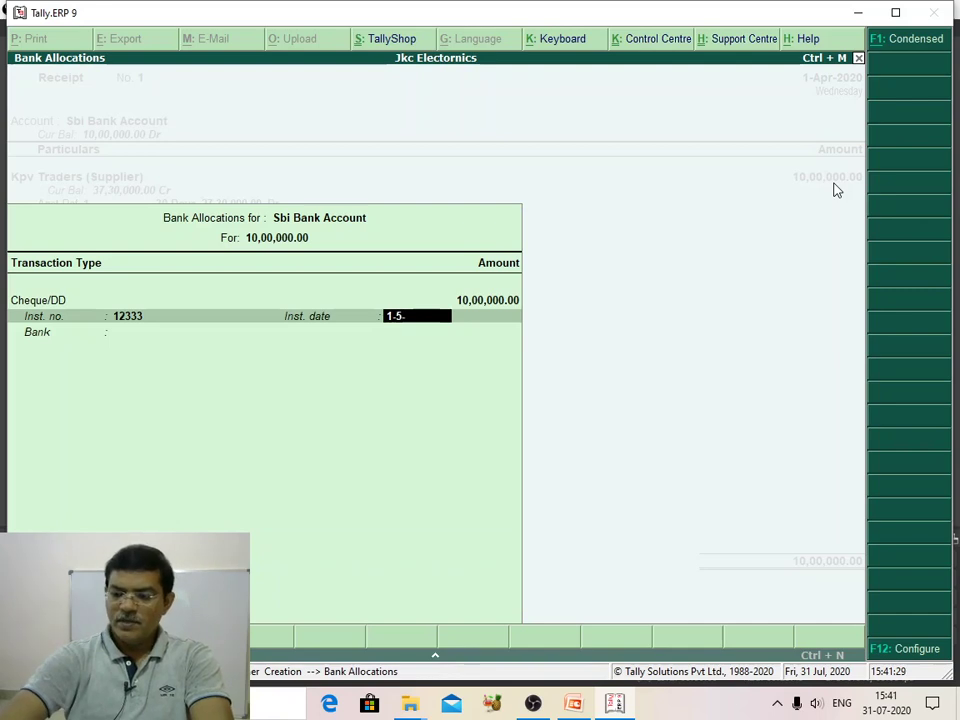
type("2020")
key("Return")
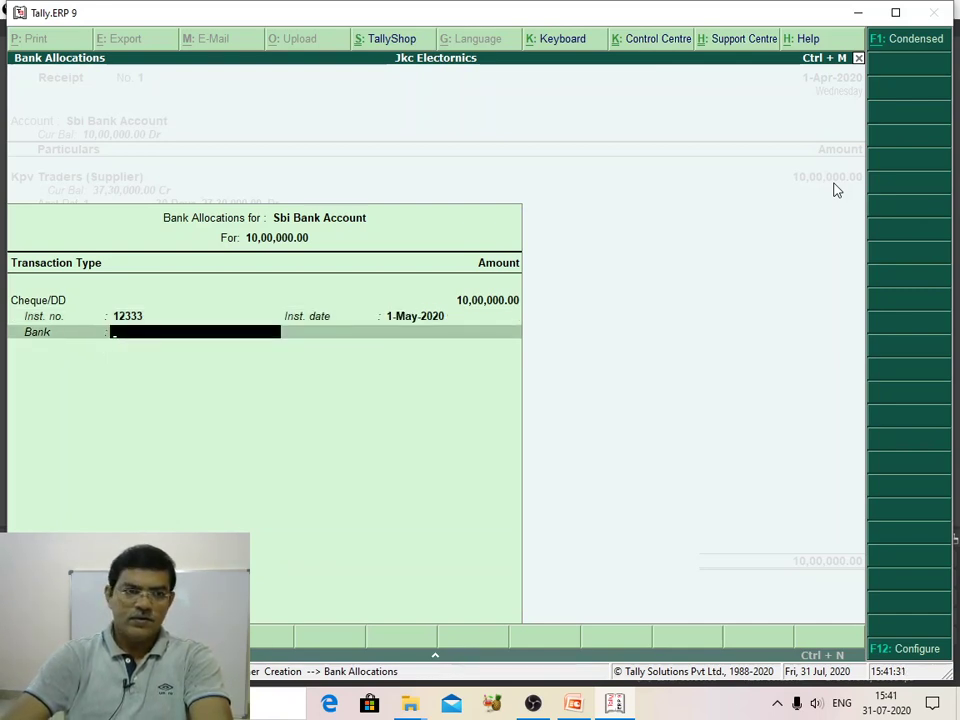
Step: Set the cheque's bank to Not Applicable in the bank allocation and save the receipt voucher
type("s")
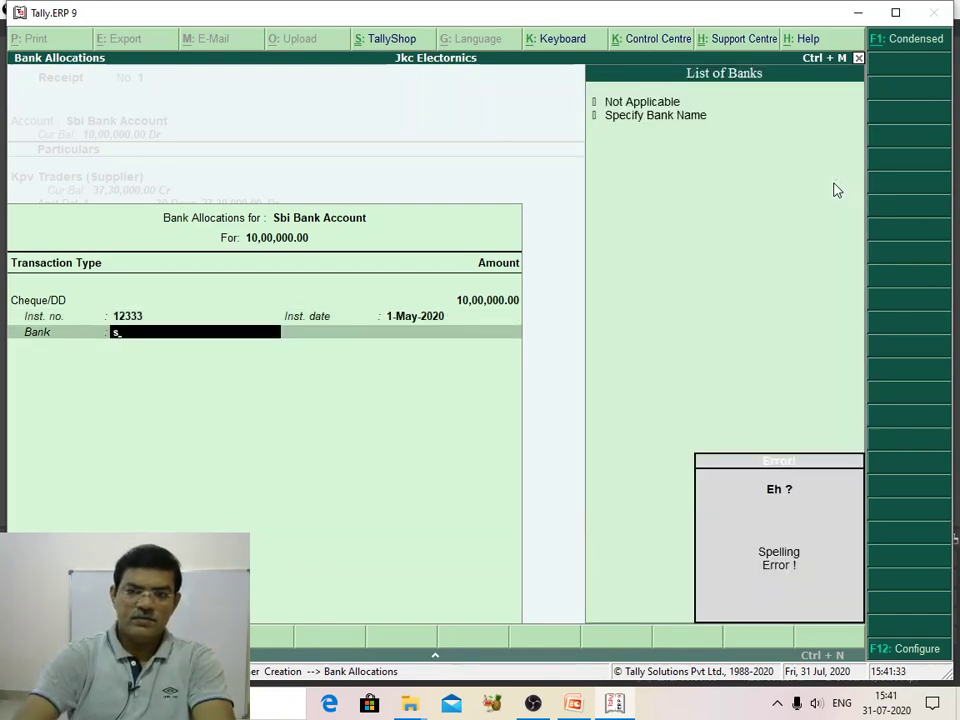
key("BackSpace")
key("Return")
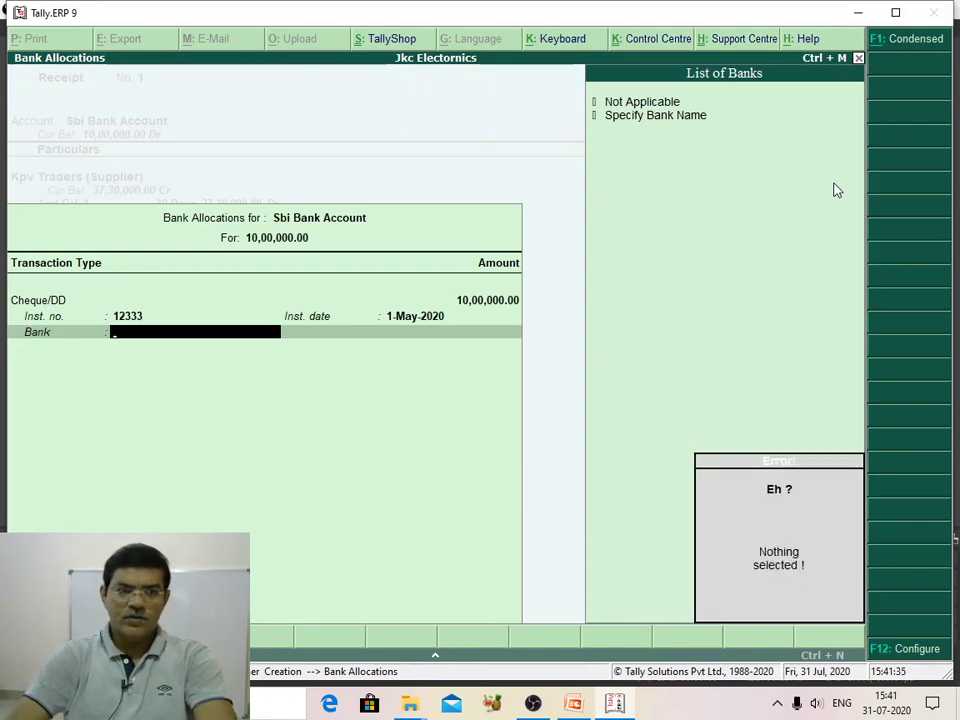
key("Return")
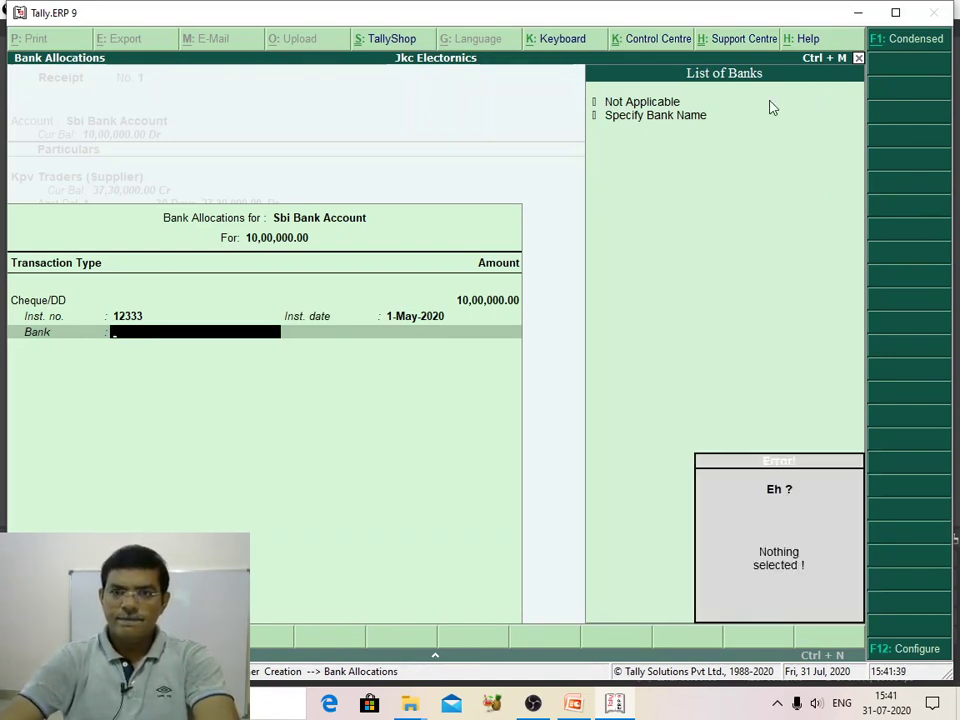
key("Escape")
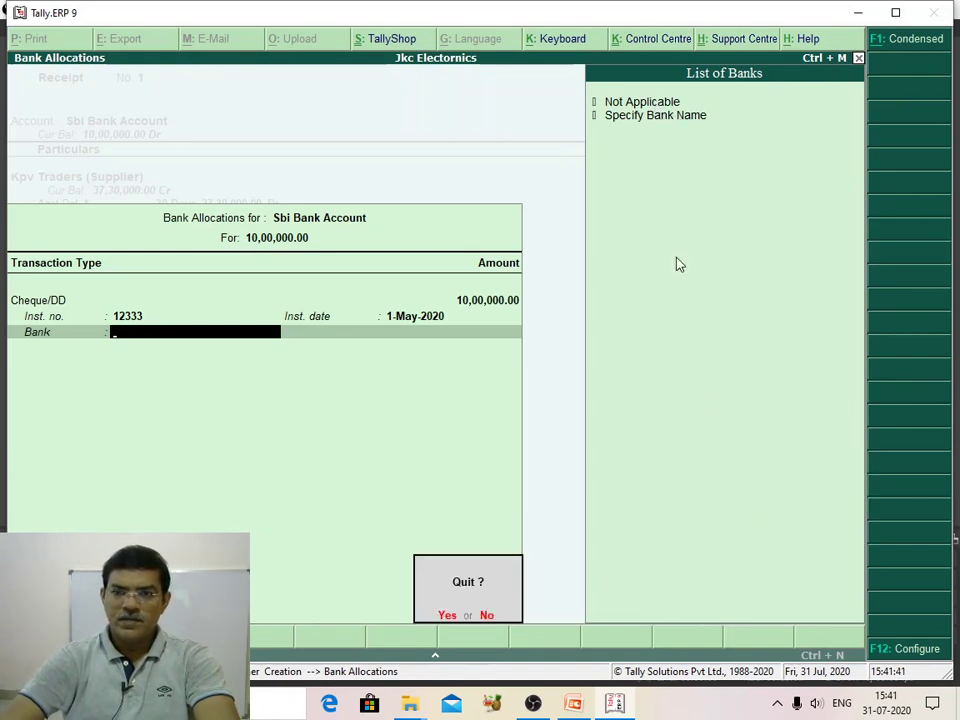
left_click(487, 617)
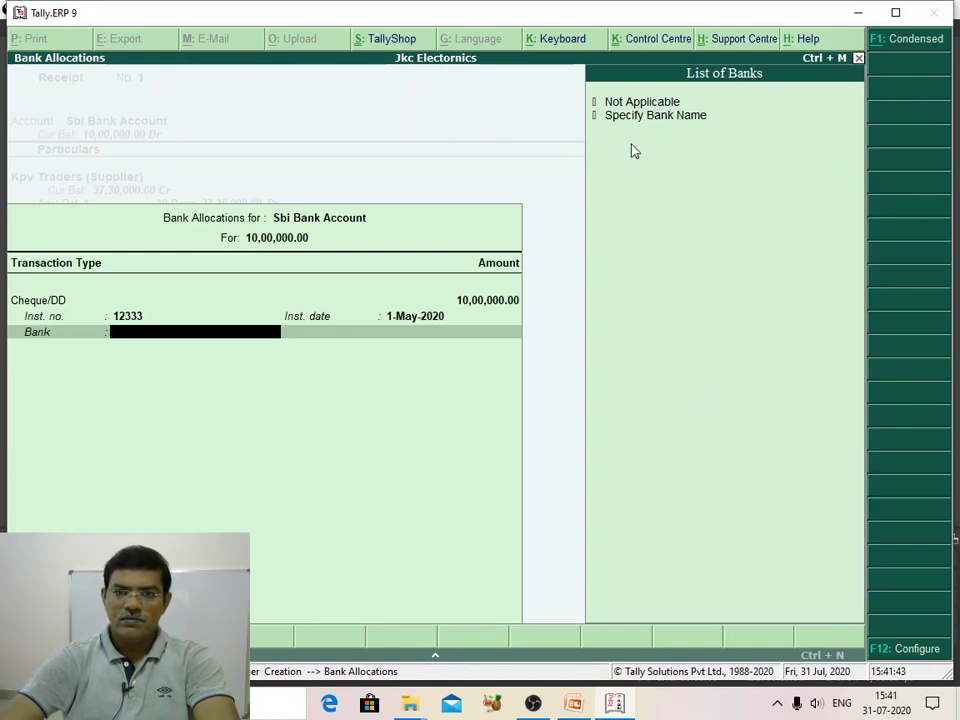
left_click(630, 103)
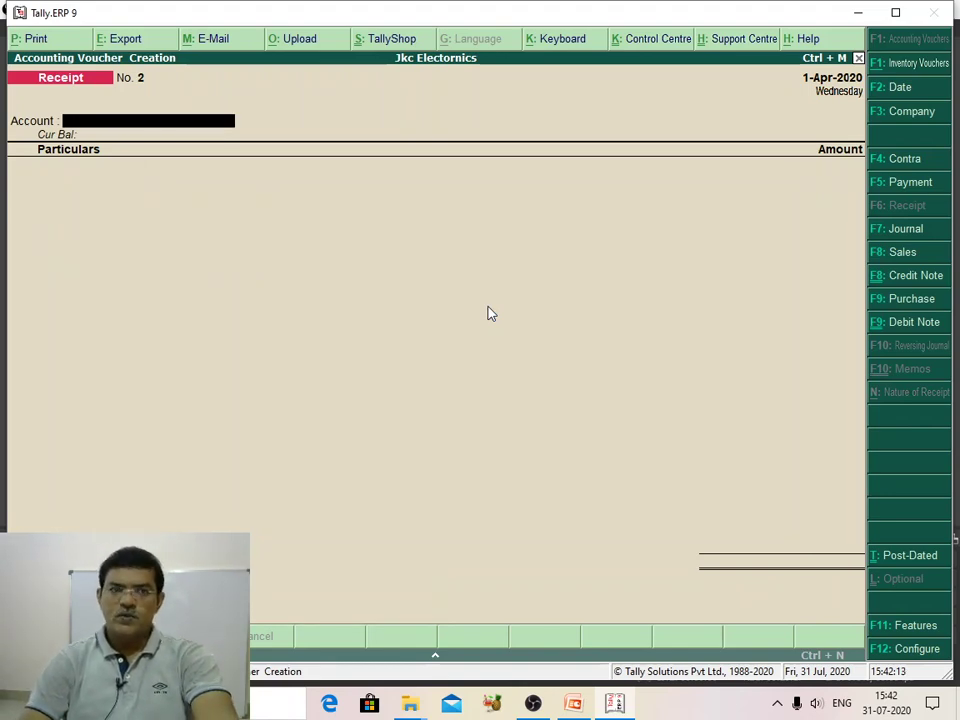
Step: Leave voucher creation and open the Payables outstandings report under Statements of Accounts
key("Escape")
key("Return")
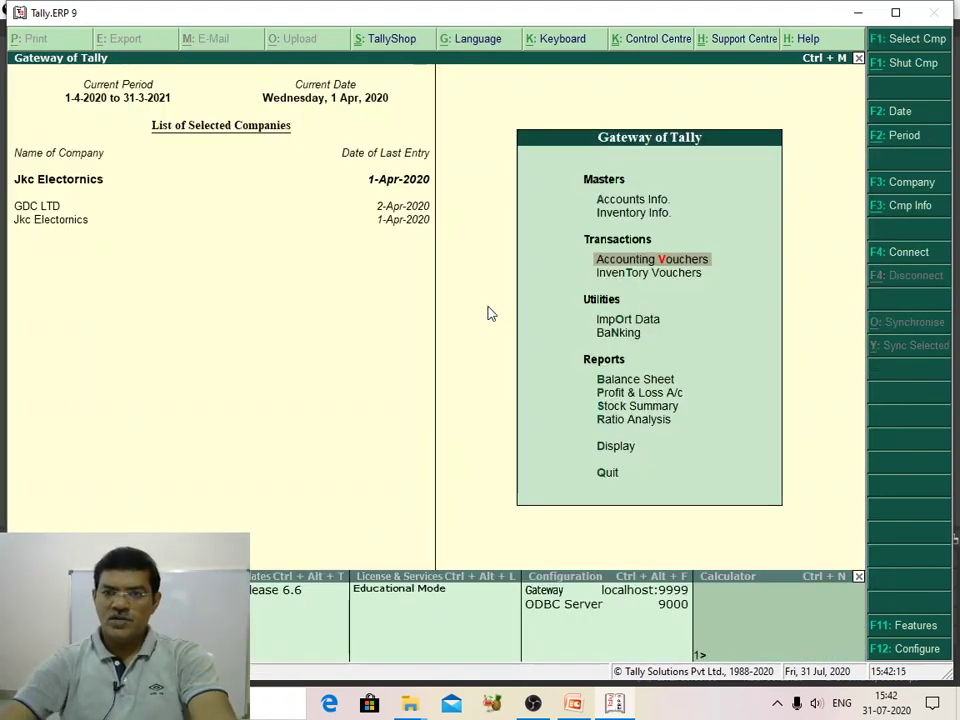
key("Escape")
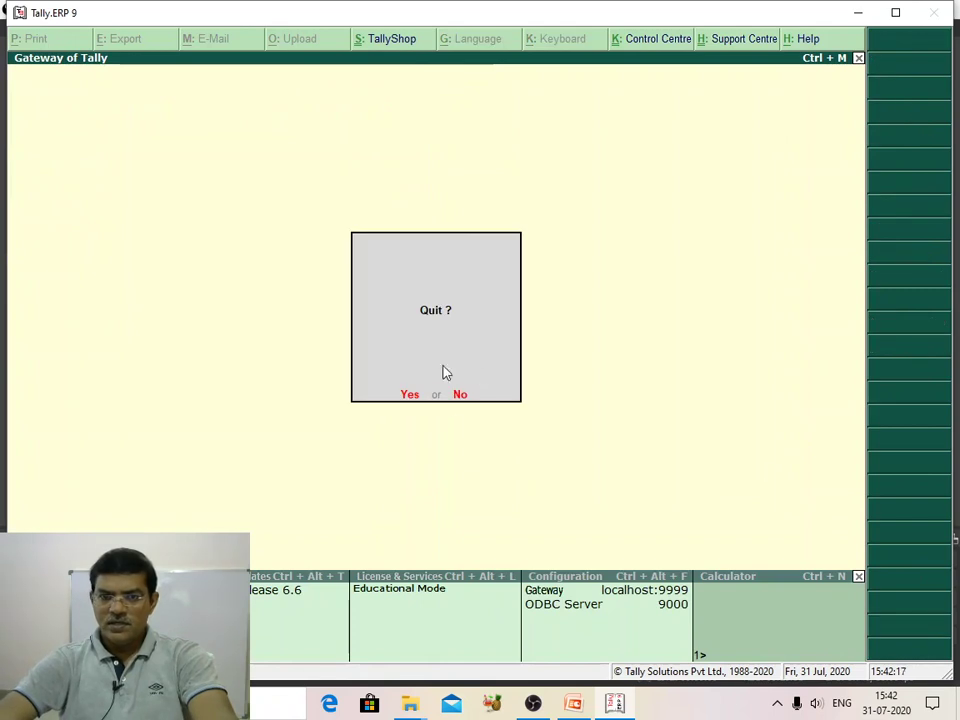
left_click(459, 397)
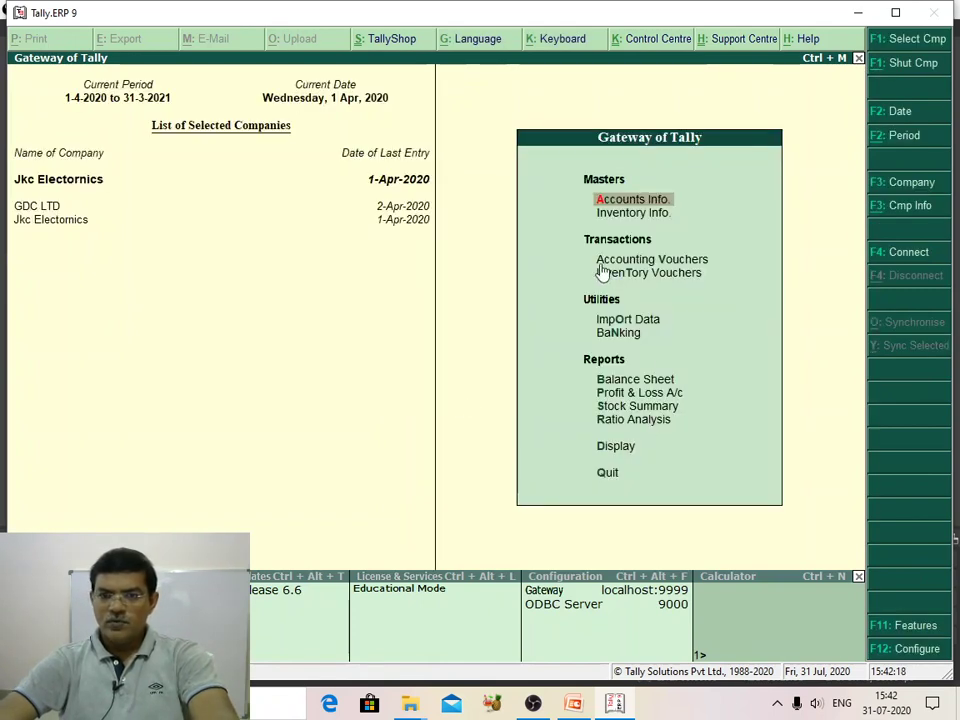
left_click(622, 452)
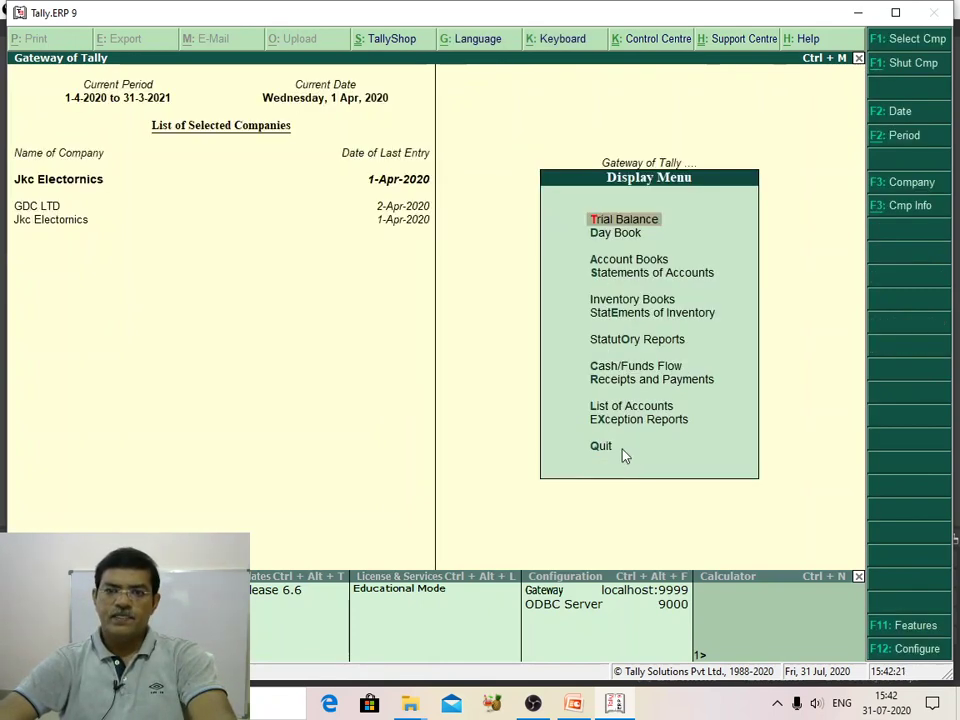
left_click(628, 274)
left_click(619, 303)
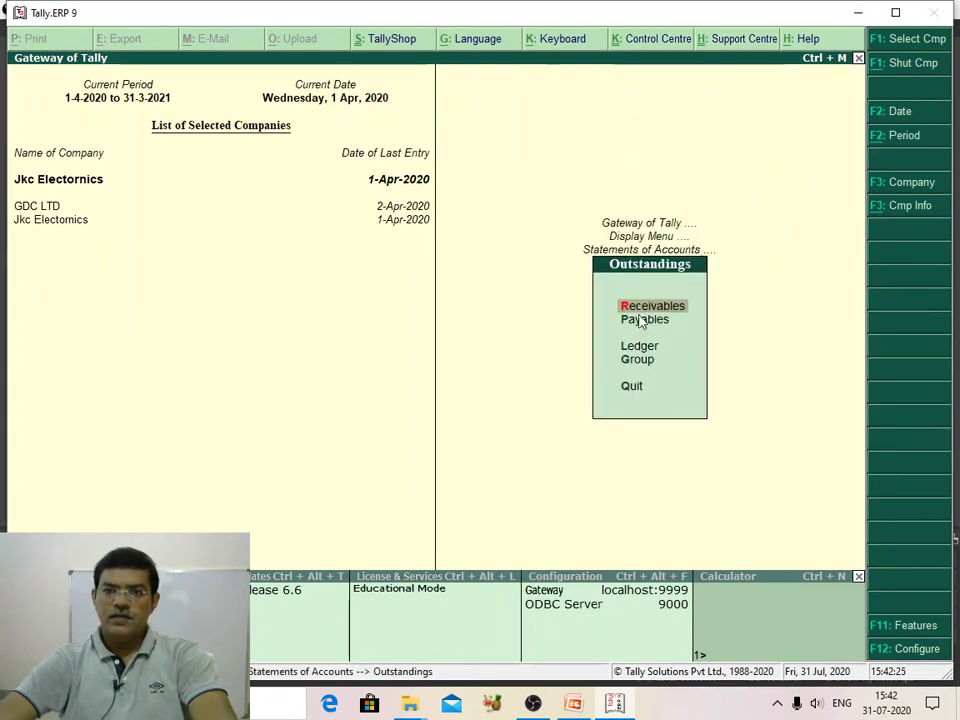
left_click(634, 323)
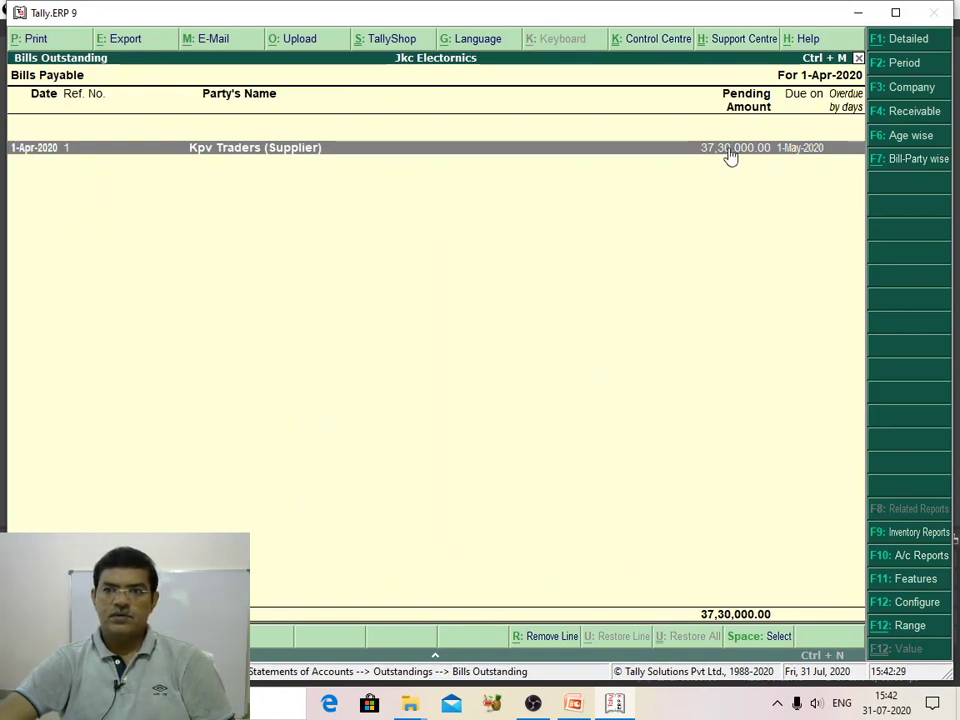
Step: Show the detailed voucher and item breakdown of Kpv Traders' pending bill in Bills Payable
key("shift+Return")
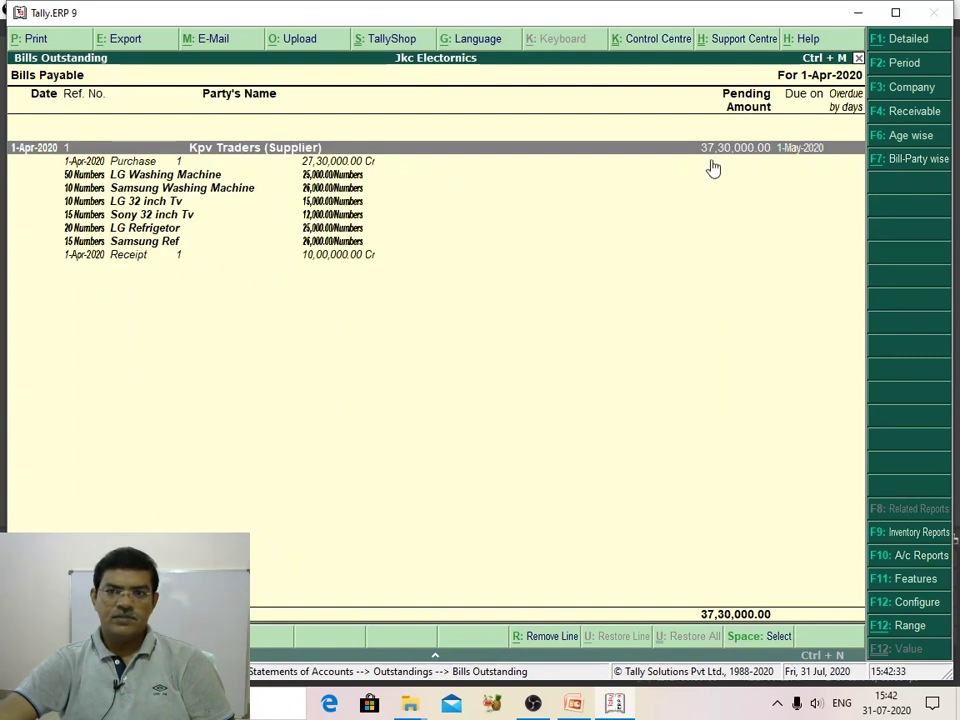
left_click(890, 42)
left_click(895, 42)
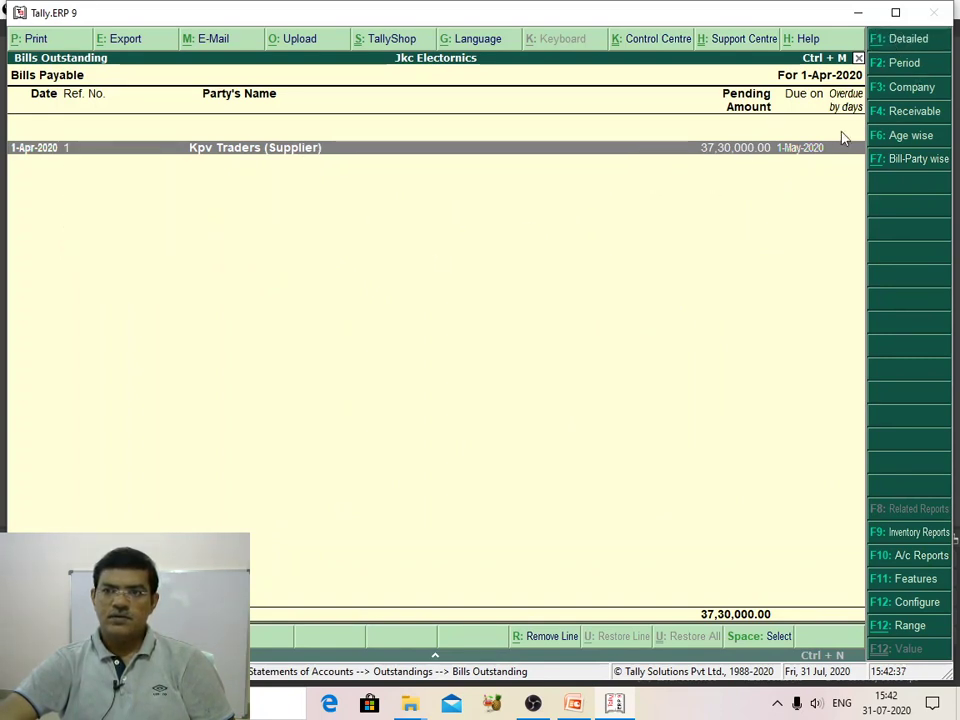
key("alt+F1")
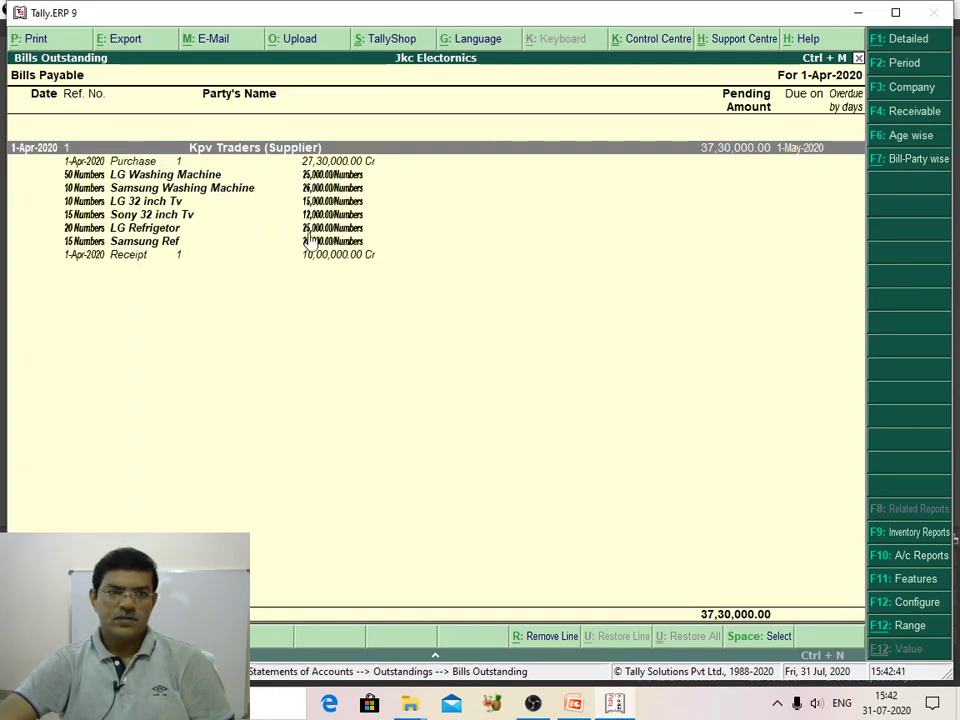
Step: Open the receipt under Kpv Traders' bill, try changing its date to 1-5-2020, and quit without saving
left_click(107, 256)
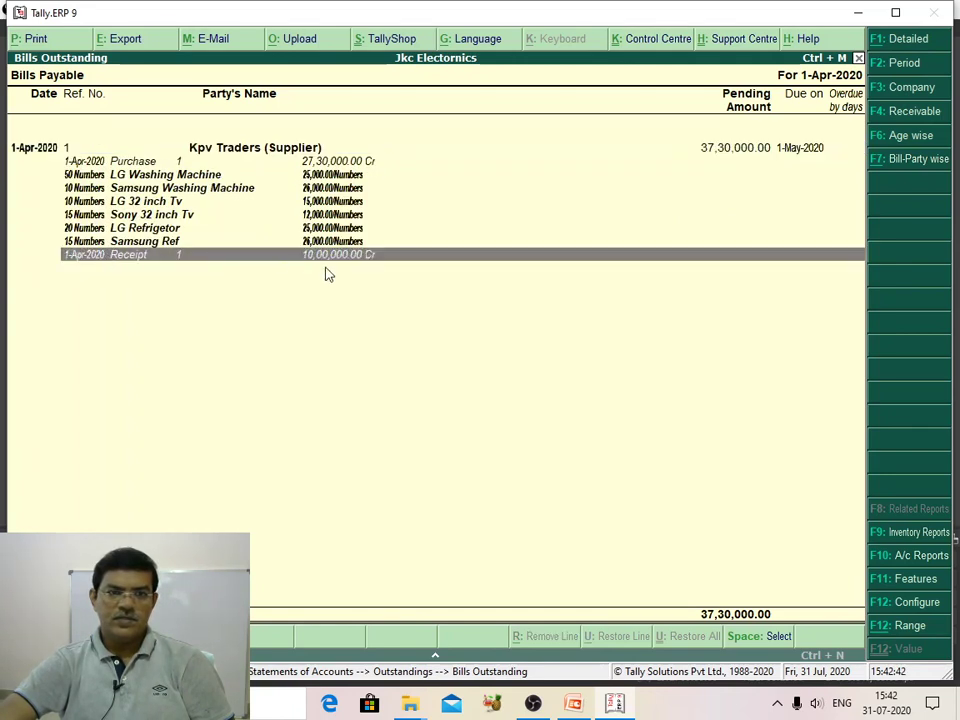
left_click(212, 255)
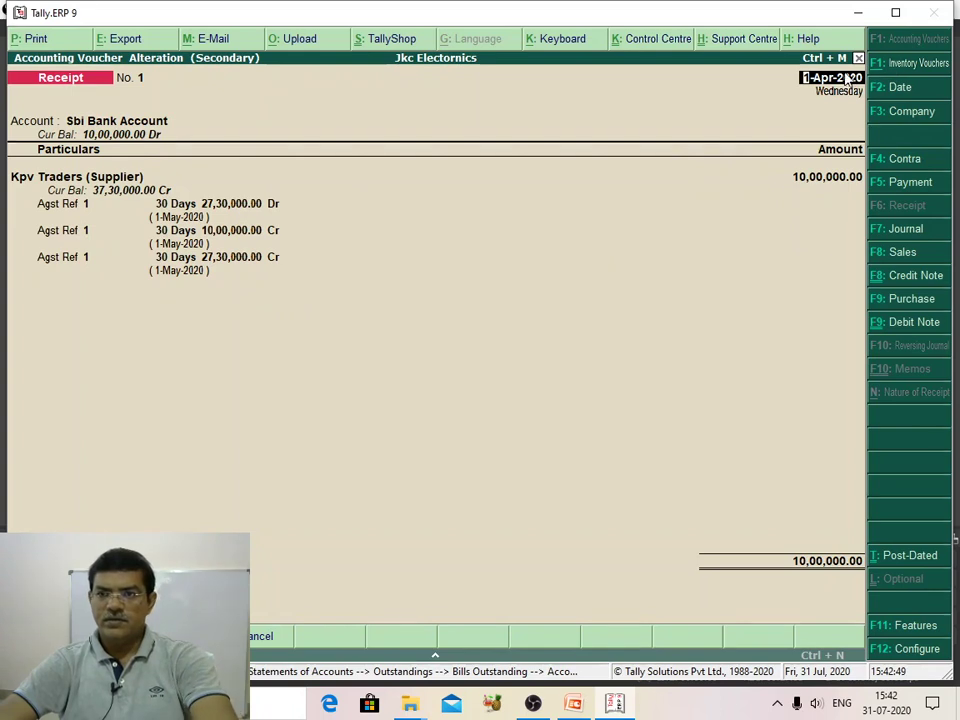
type("1")
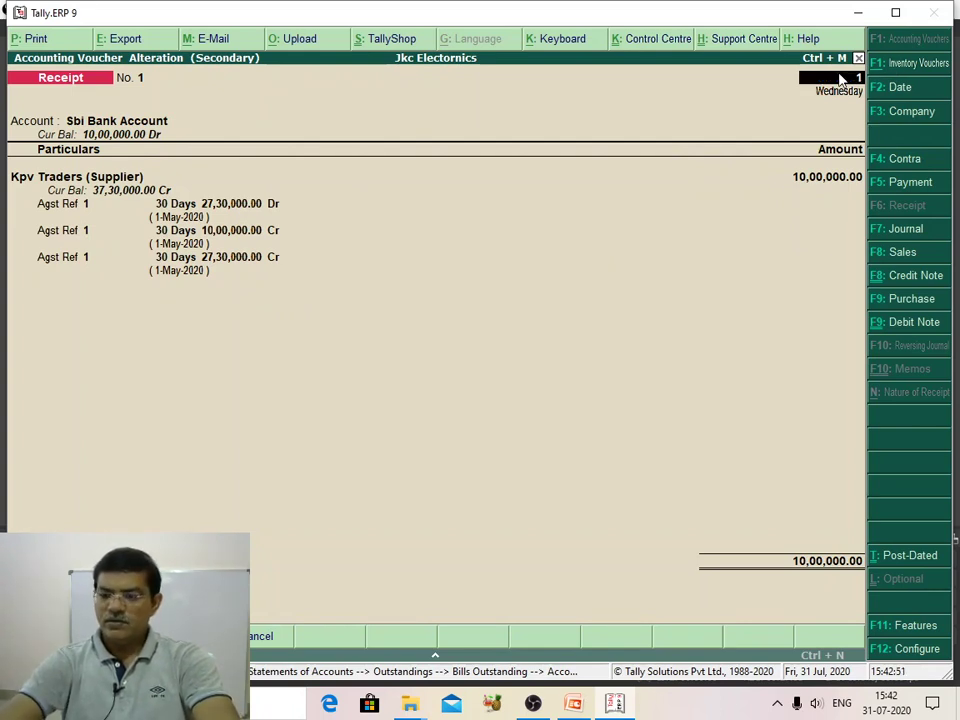
type("-5-2020")
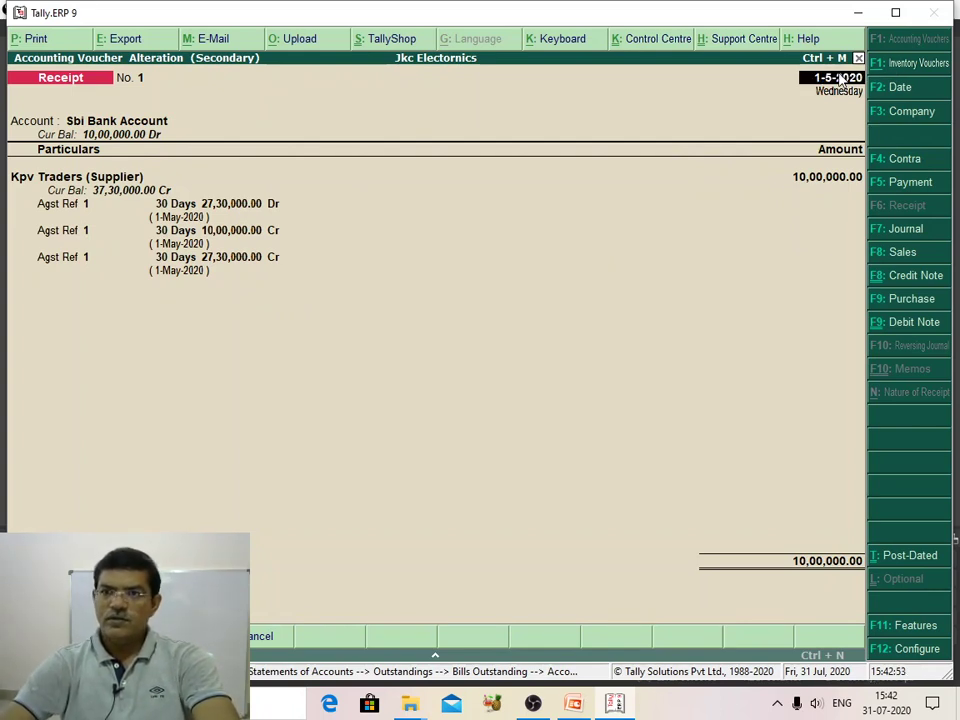
key("Return")
key("Return")
key("Return")
key("Return")
key("Return")
key("Return")
key("Return")
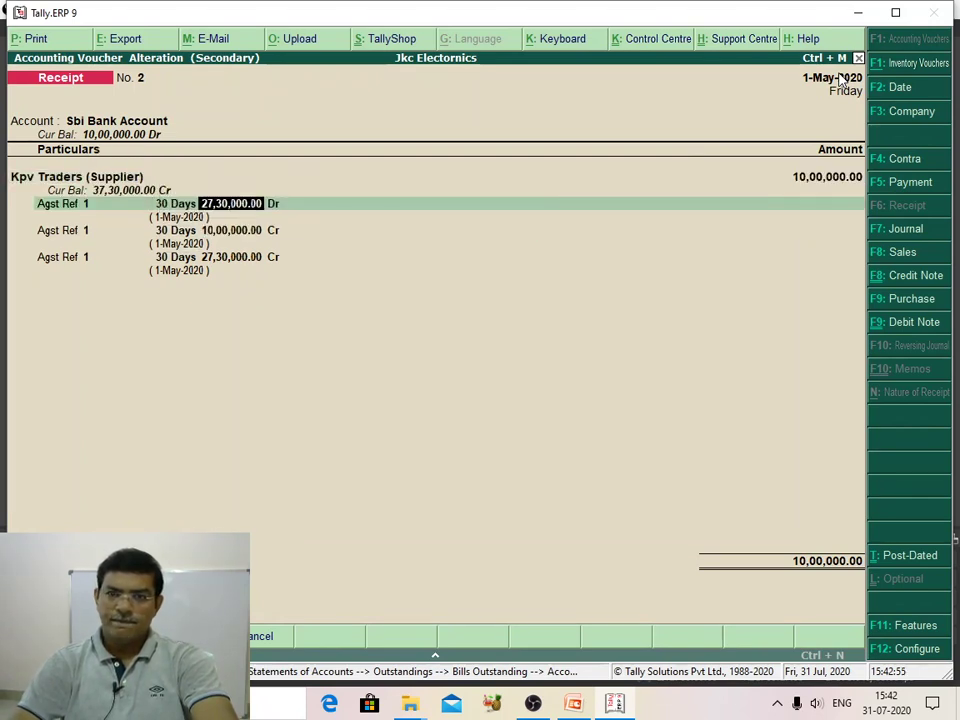
key("Return")
key("Return")
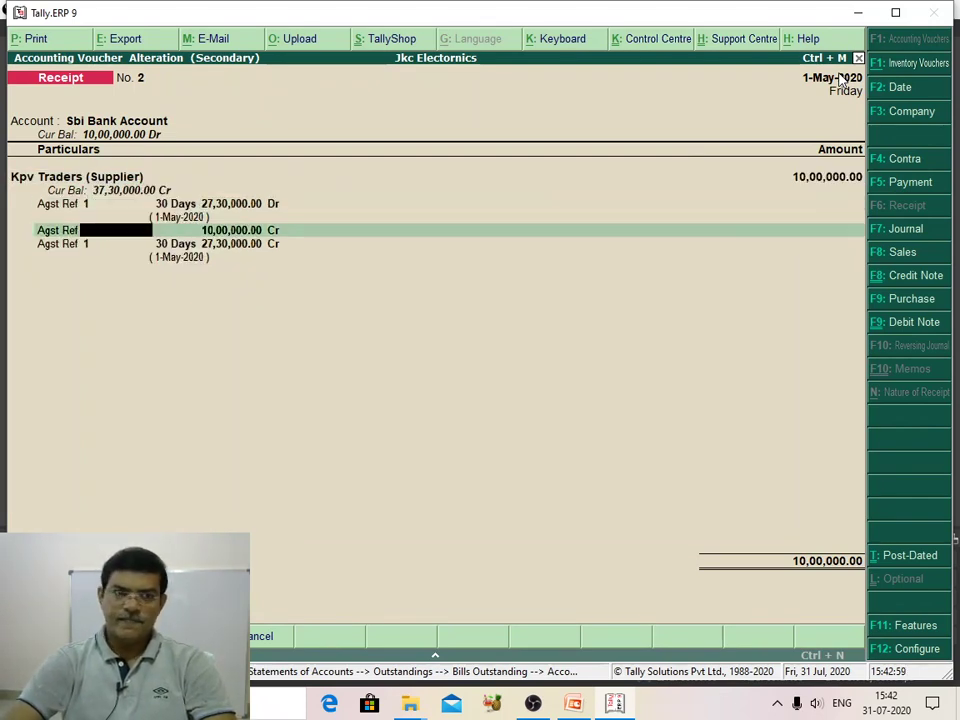
key("Escape")
key("y")
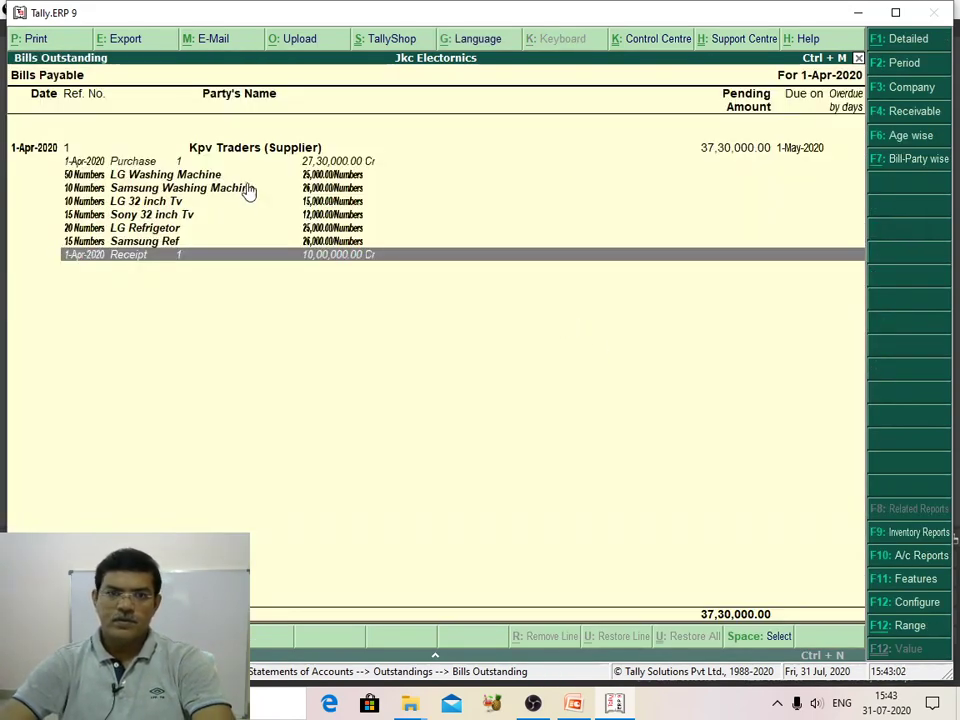
Step: Open the purchase voucher under Kpv Traders' bill and try changing its voucher date and supplier invoice date to 1-5-2020
double_click(302, 163)
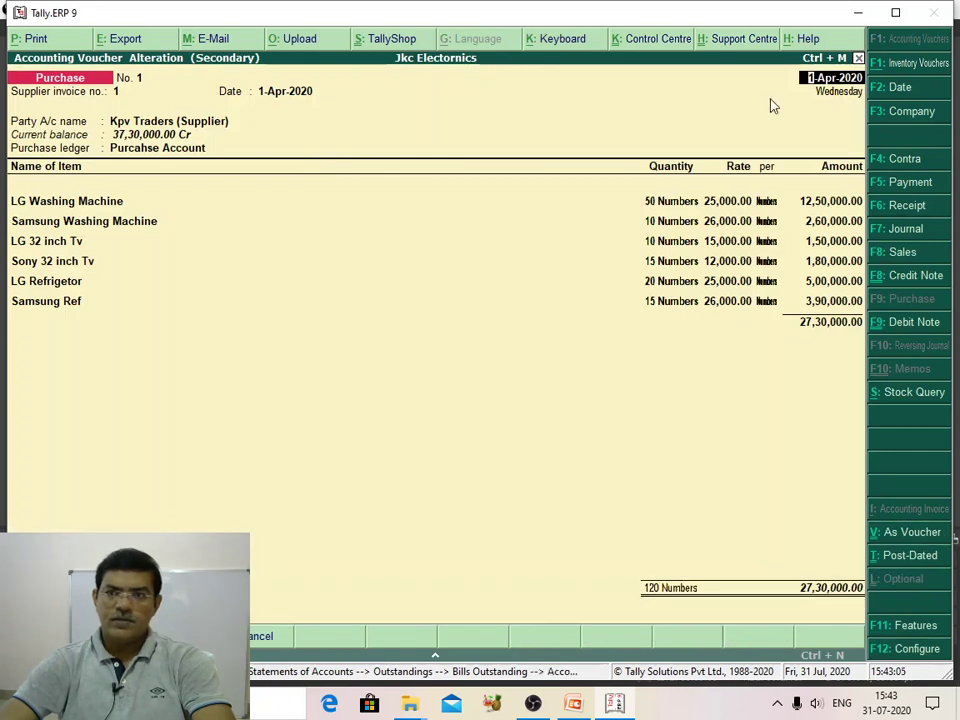
type("5")
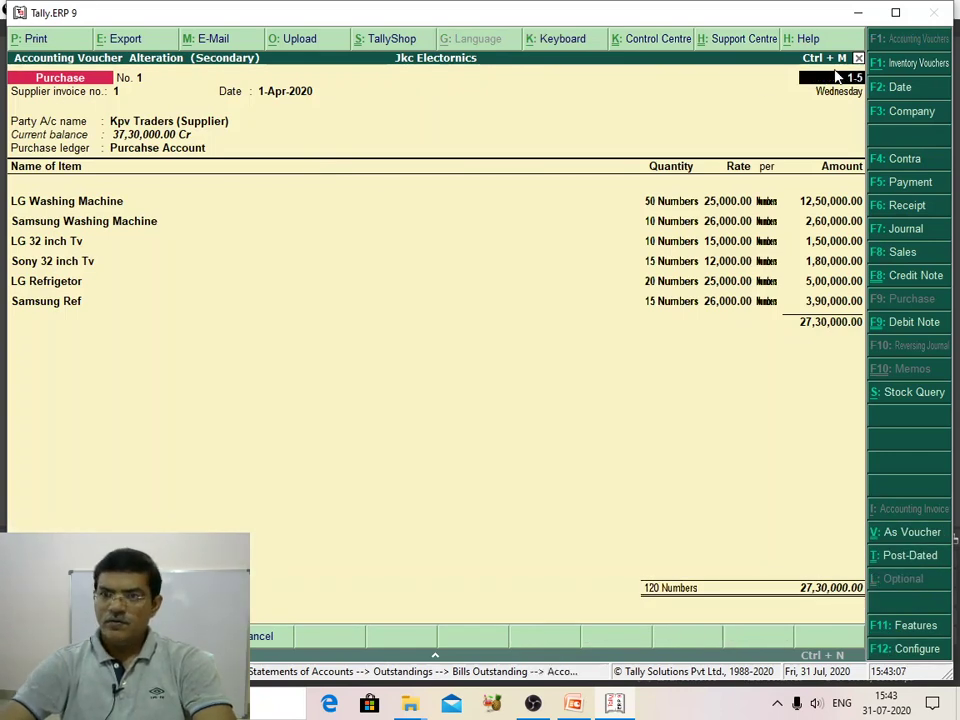
type("-2020")
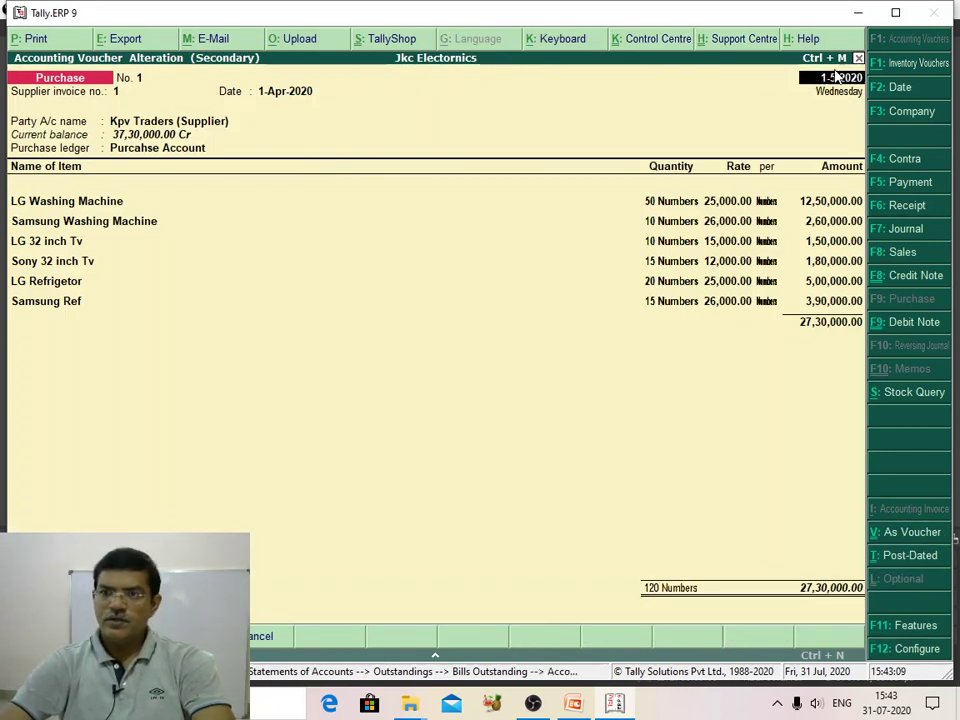
key("Return")
key("Return")
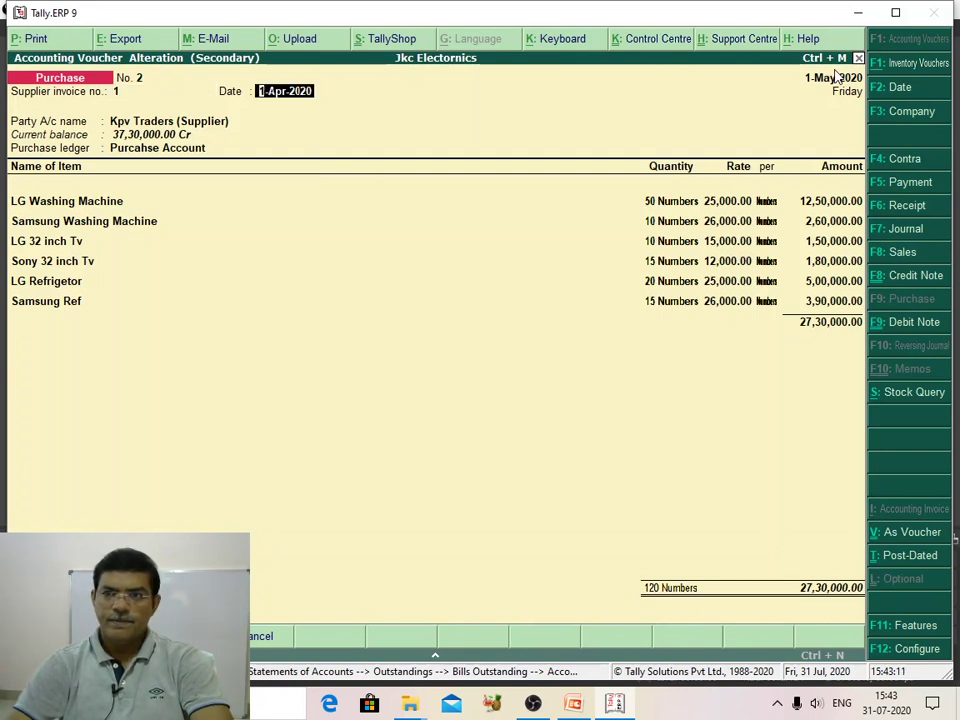
type("1-5-2020")
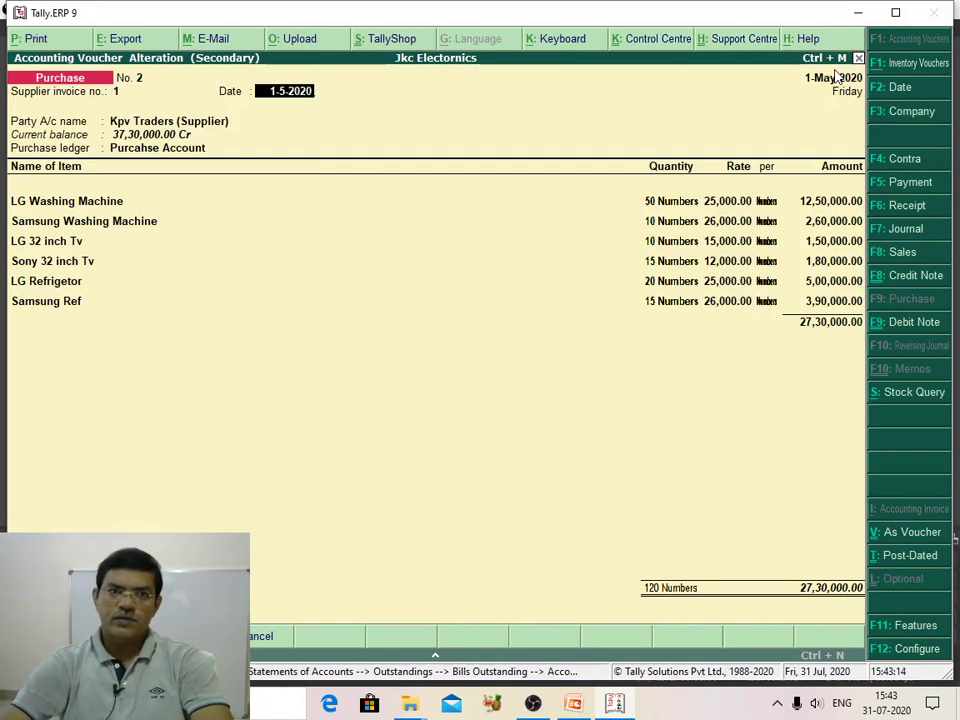
key("Return")
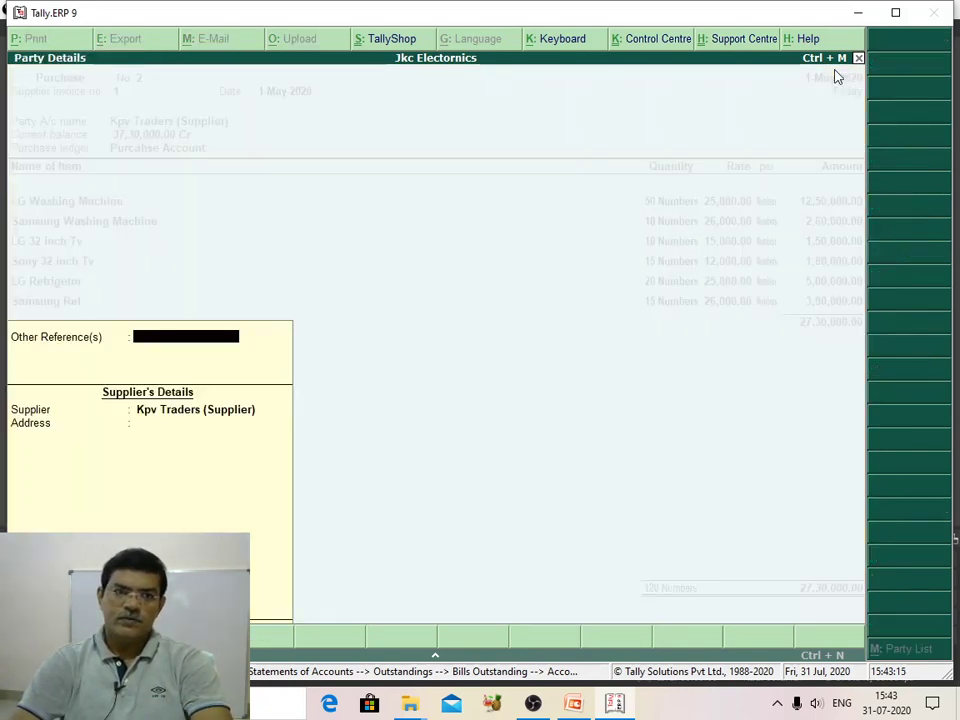
Step: Go through the purchase voucher's party, ledger and item details, then quit the alteration without saving
key("Return")
key("Return")
key("Return")
key("ctrl+a")
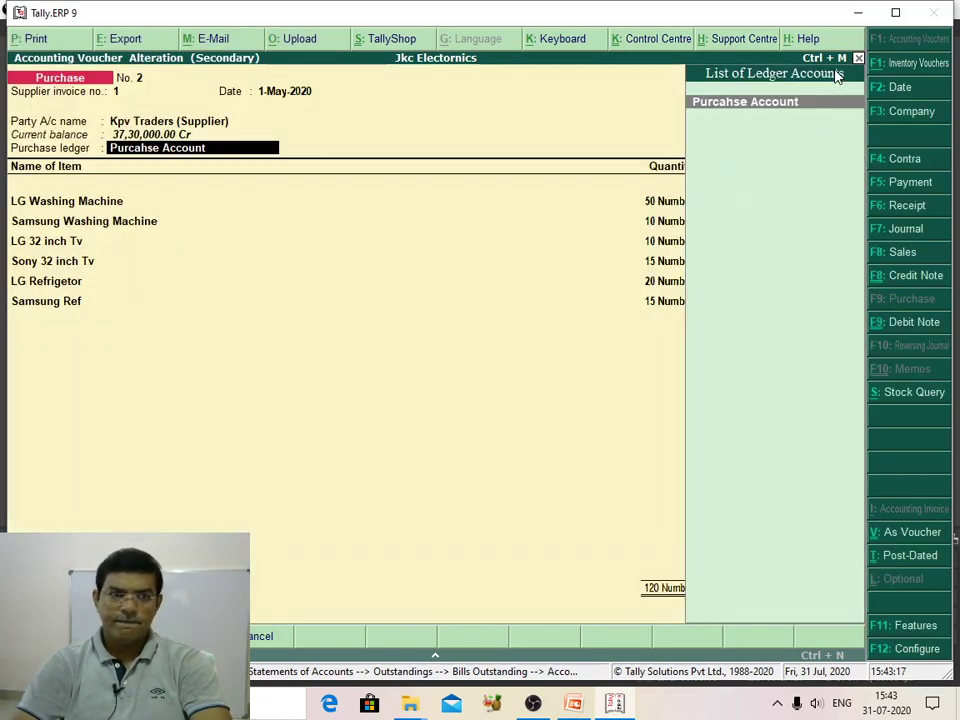
key("Return")
key("Return")
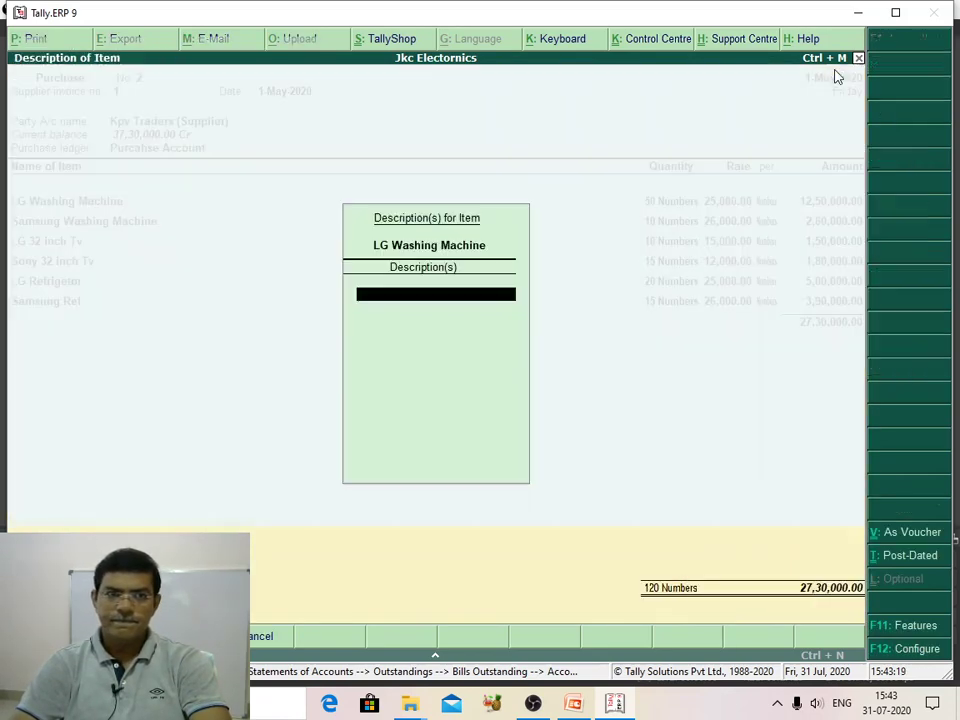
key("Return")
key("Return")
key("Return")
key("Return")
key("Return")
key("Return")
key("Return")
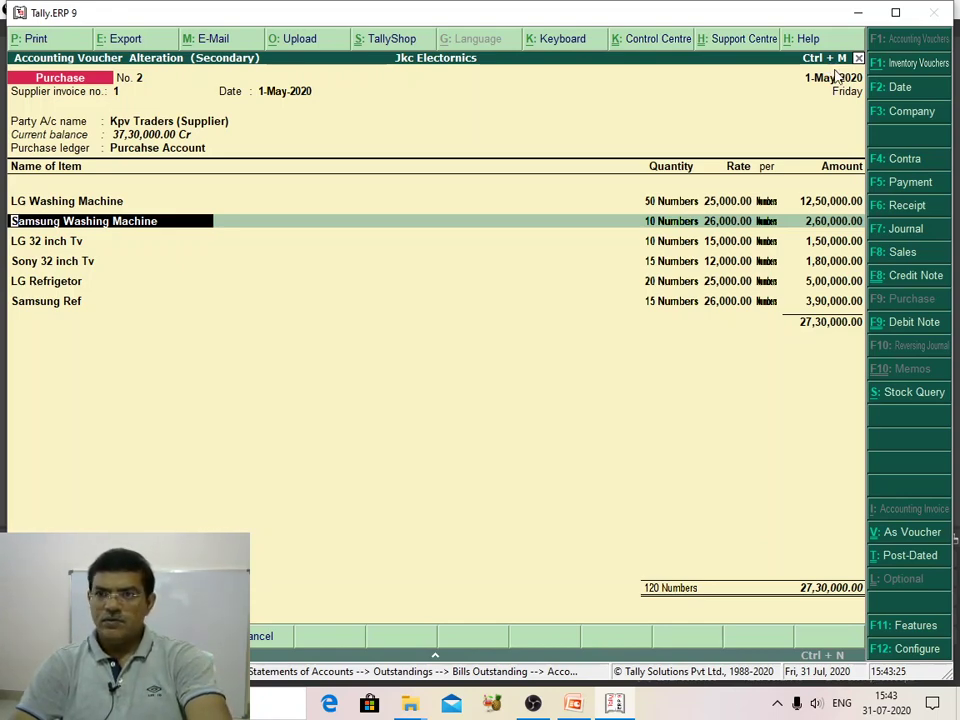
key("Escape")
key("Escape")
key("Escape")
key("Escape")
key("Escape")
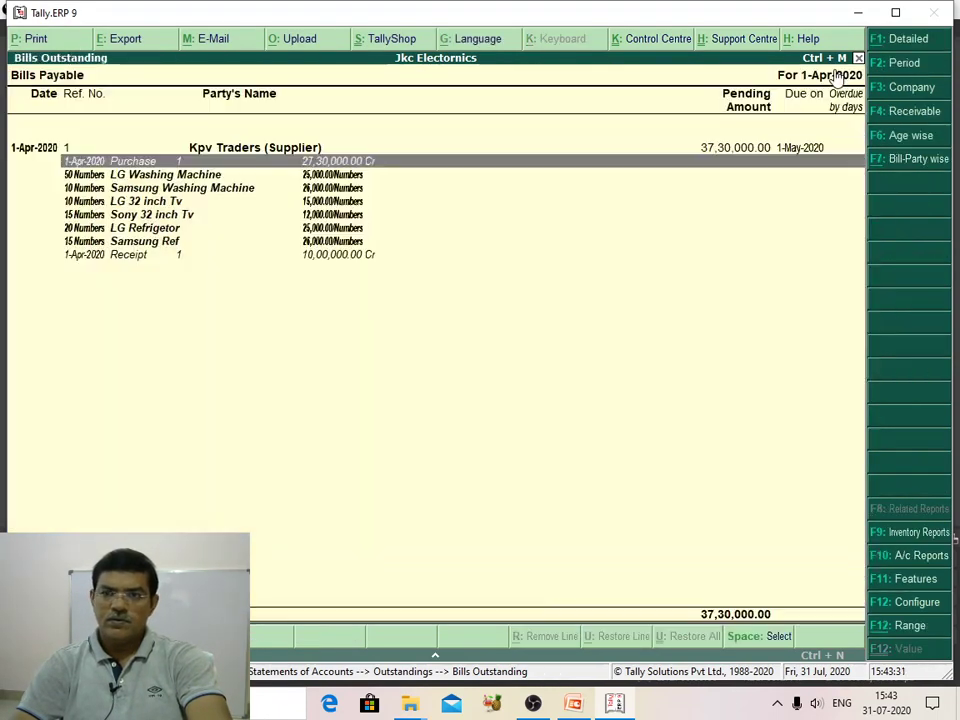
Step: Leave Bills Payable for the Gateway of Tally and start a new receipt voucher
key("Escape")
key("Escape")
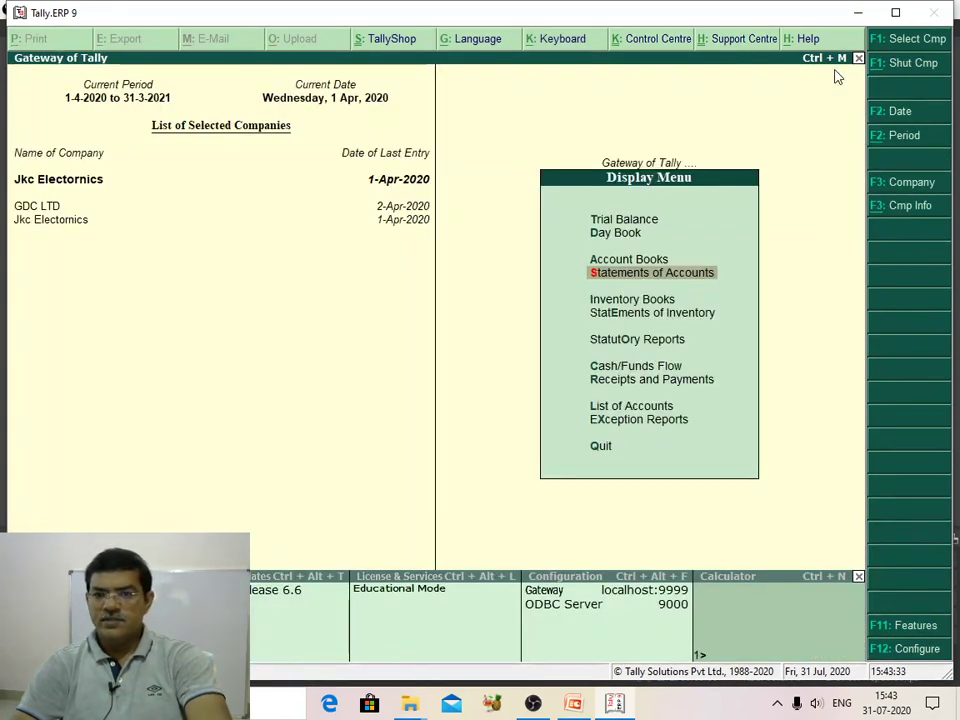
key("Escape")
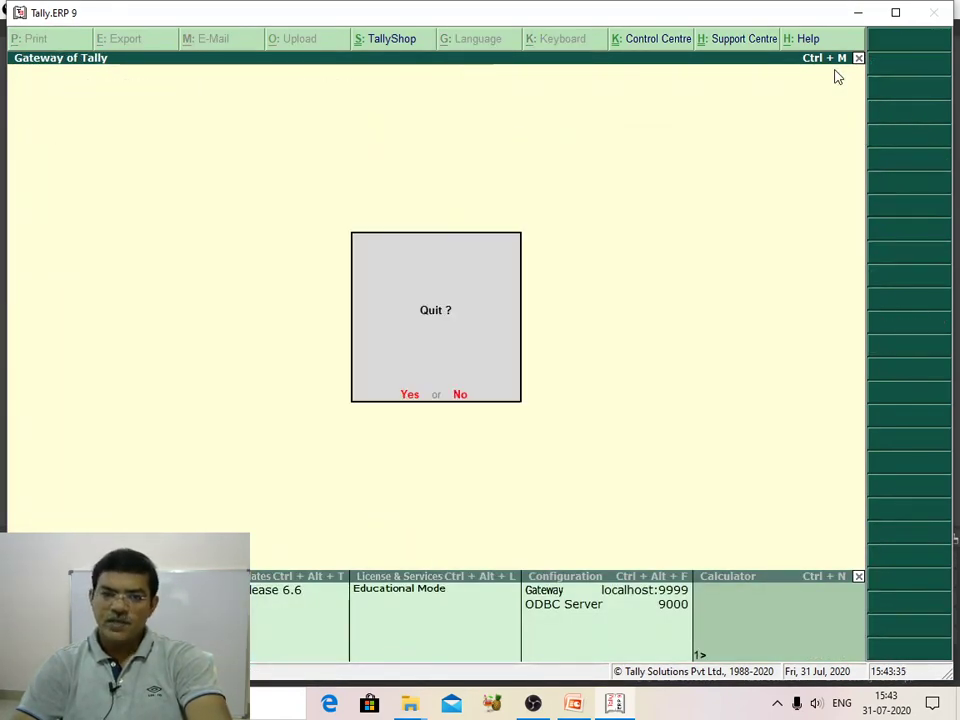
key("n")
key("Escape")
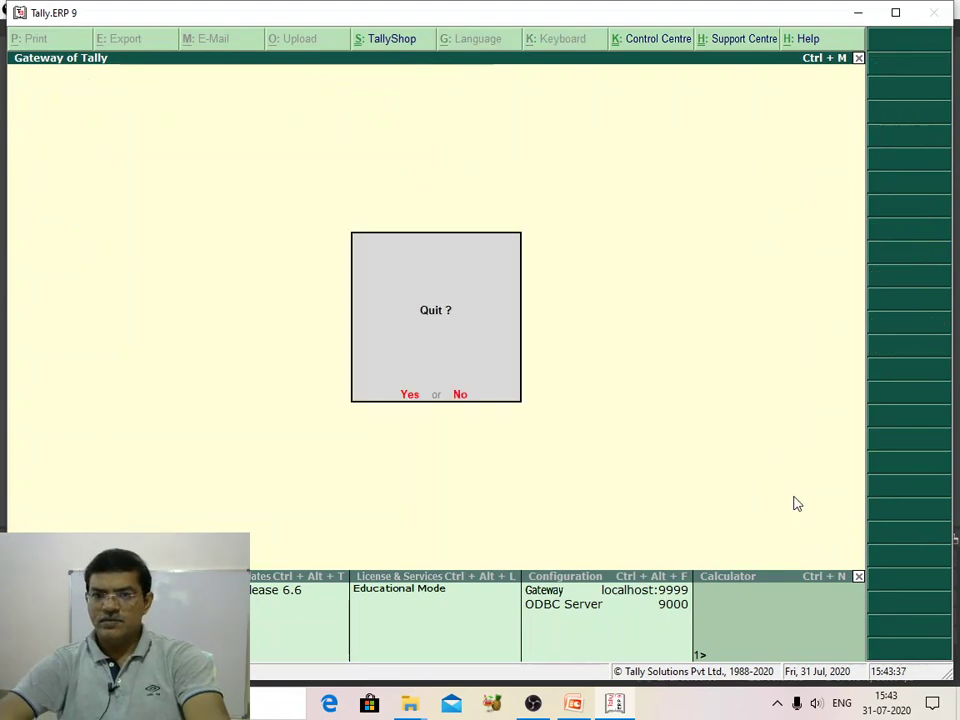
left_click(457, 395)
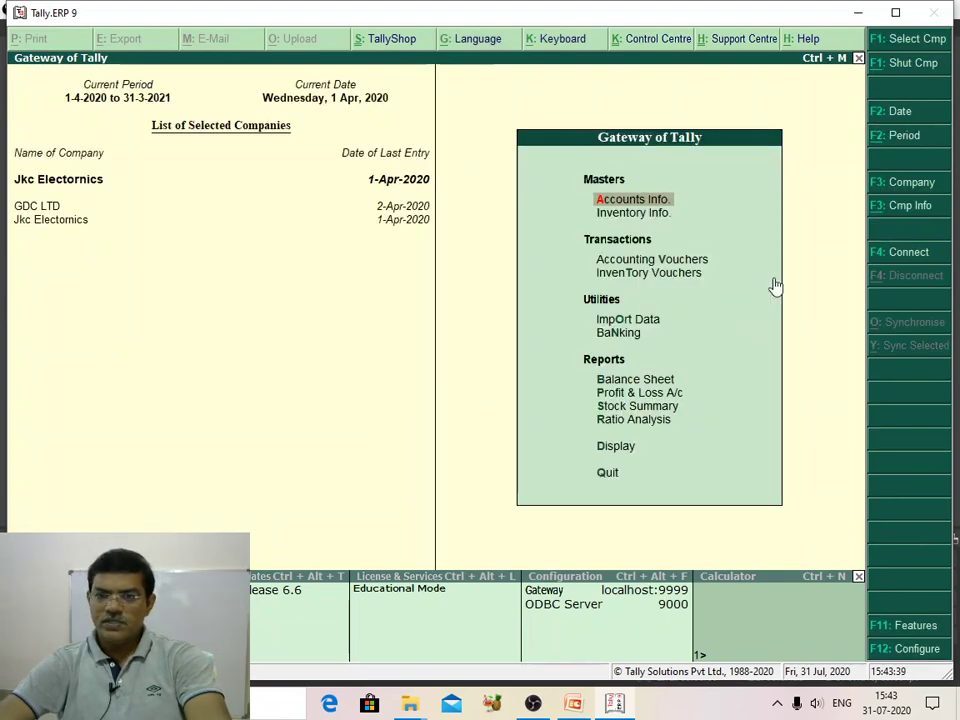
left_click(683, 264)
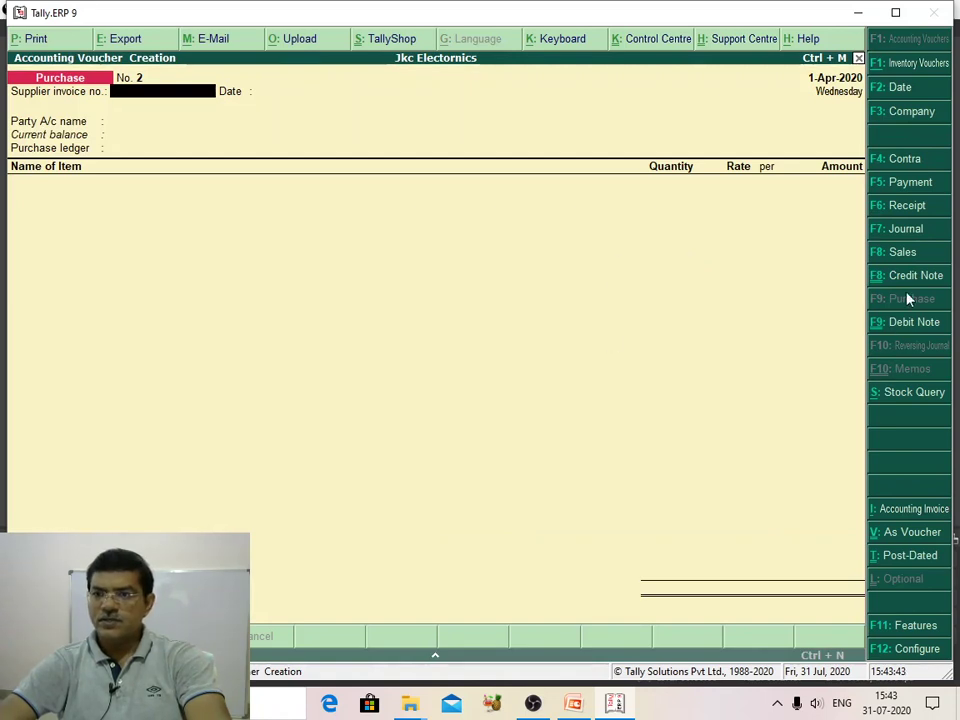
left_click(908, 206)
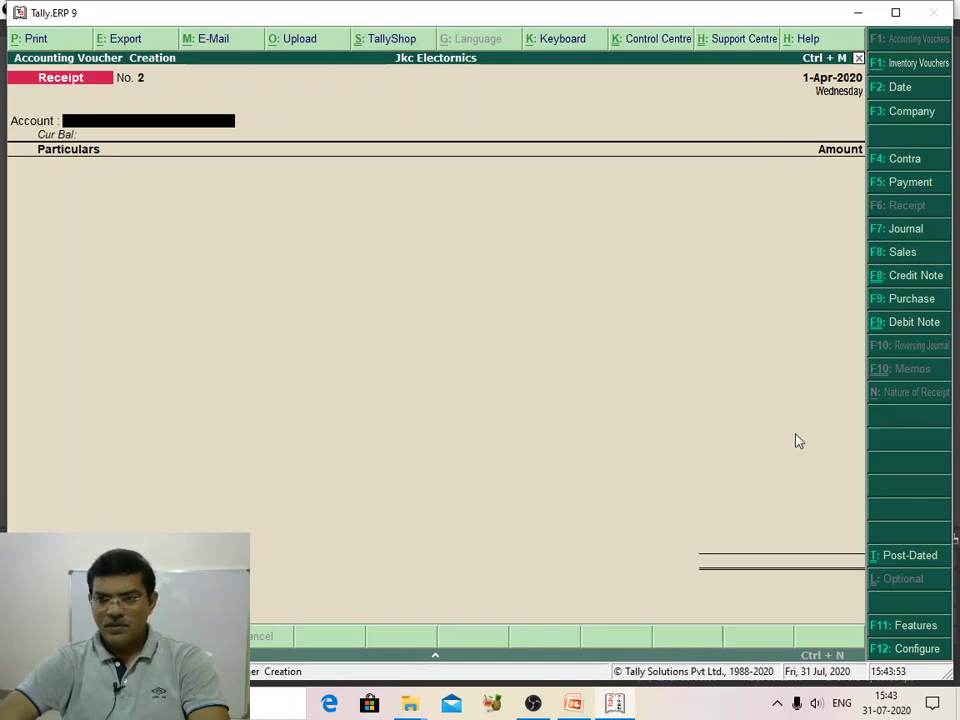
left_click(915, 650)
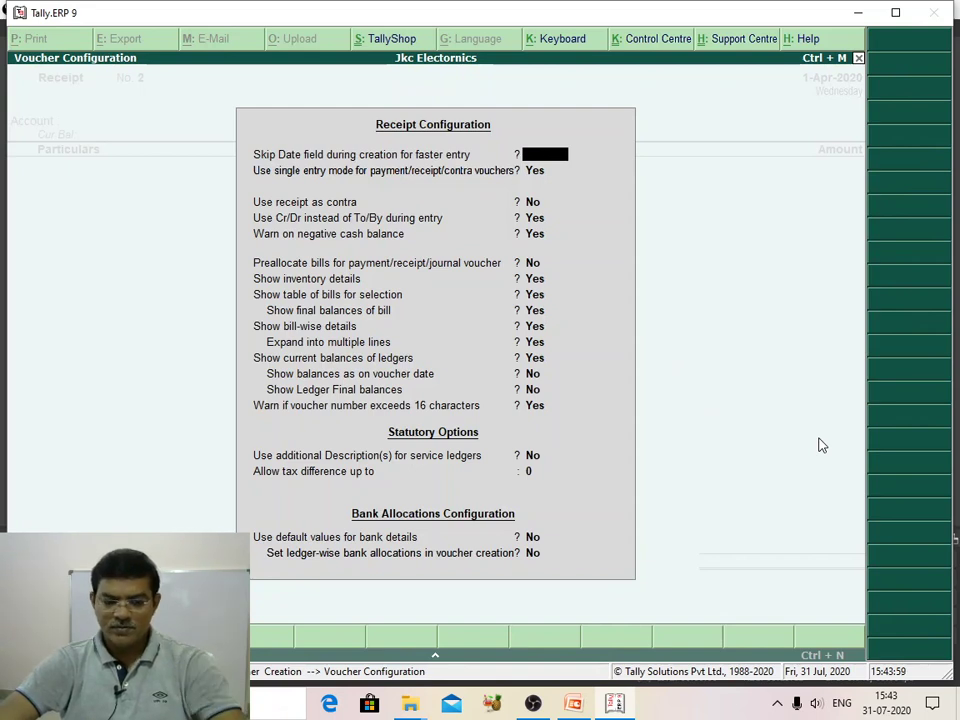
key("Escape")
key("Escape")
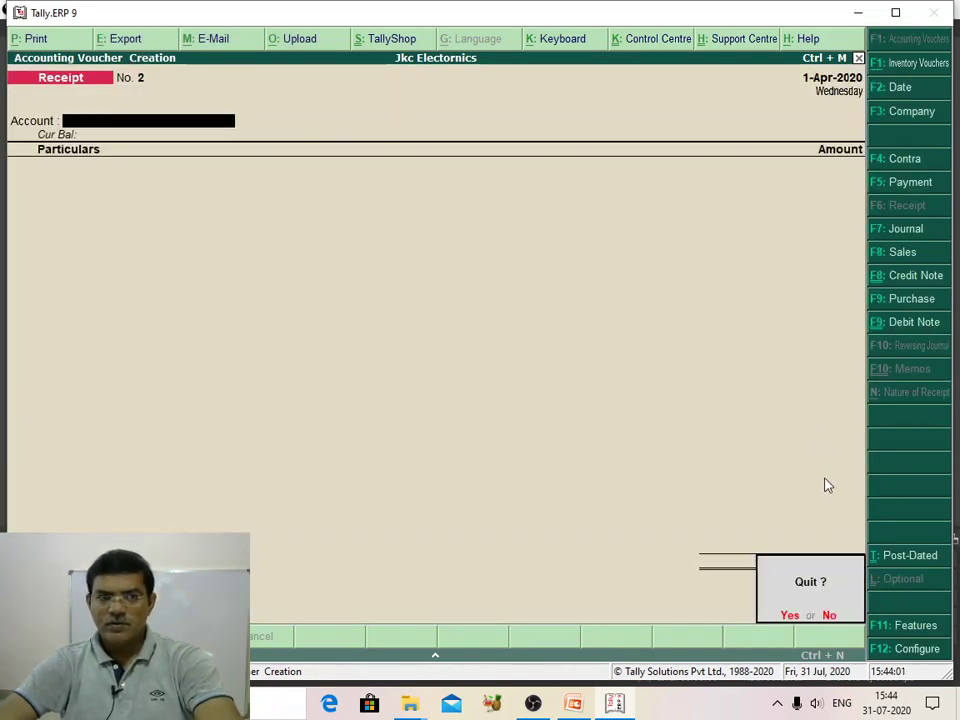
left_click(831, 616)
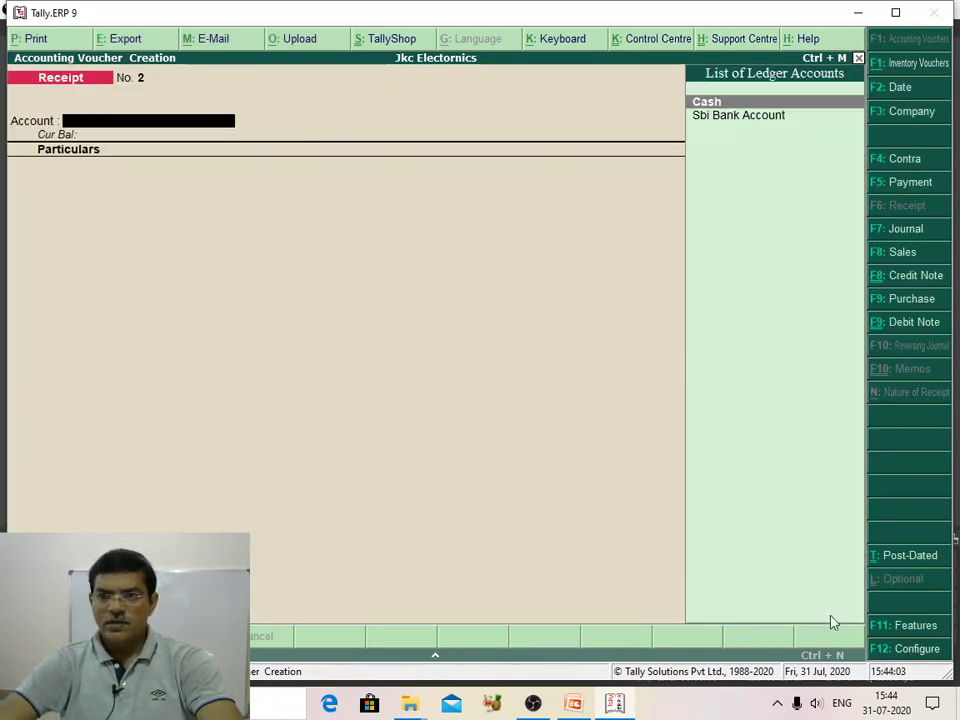
Step: Receive 5,00,000 from PVR Traders (Customers) into Sbi Bank Account in the receipt voucher
left_click(720, 117)
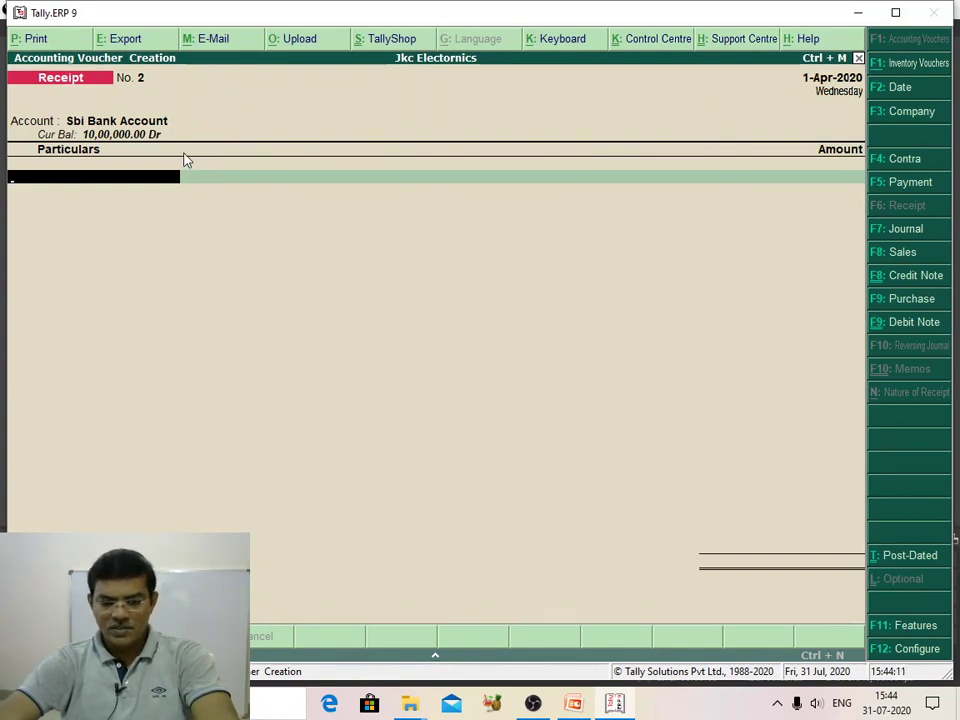
type("P")
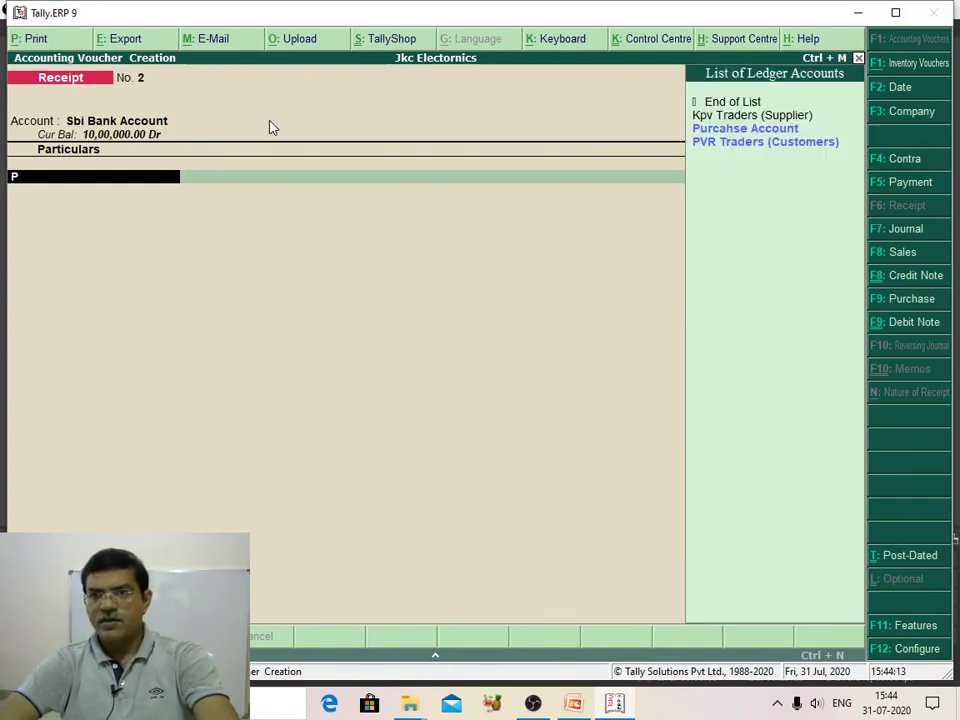
left_click(735, 150)
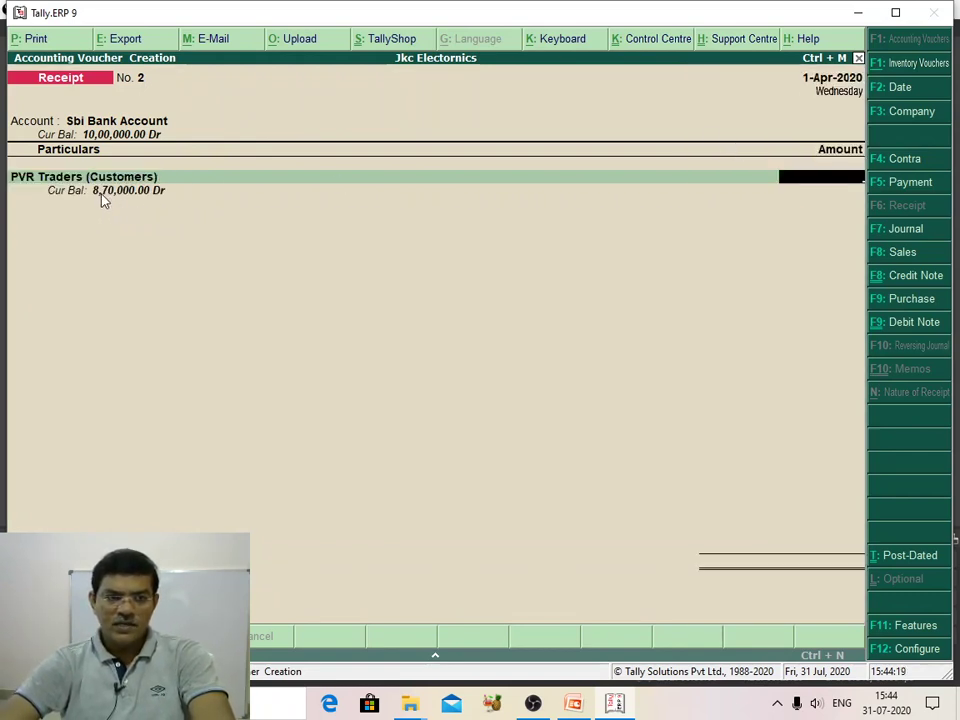
type("5,00,00")
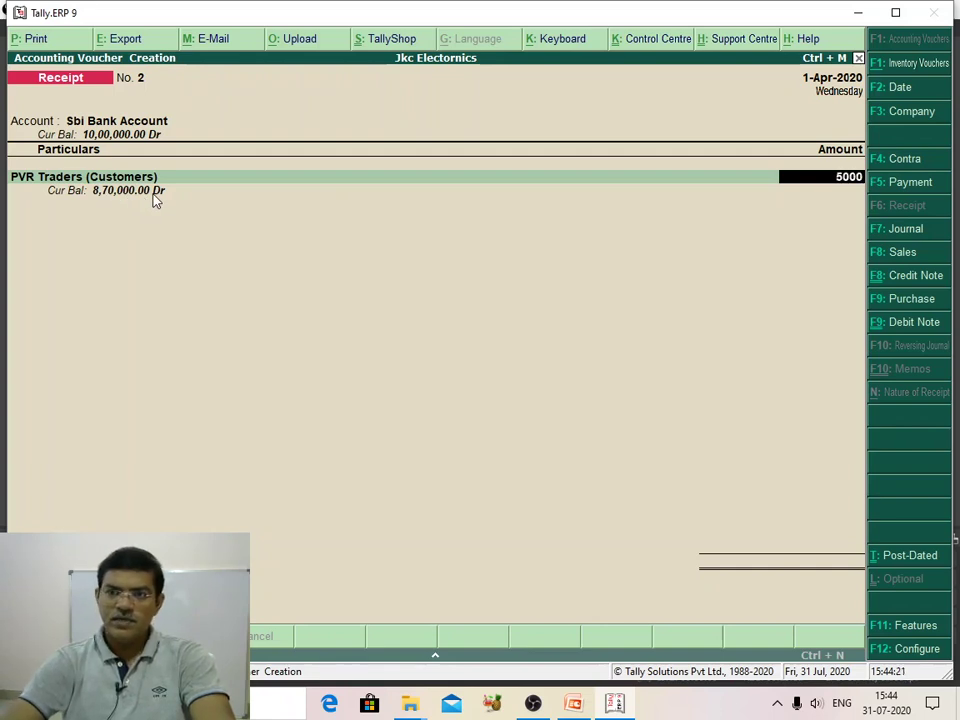
type("00")
key("Return")
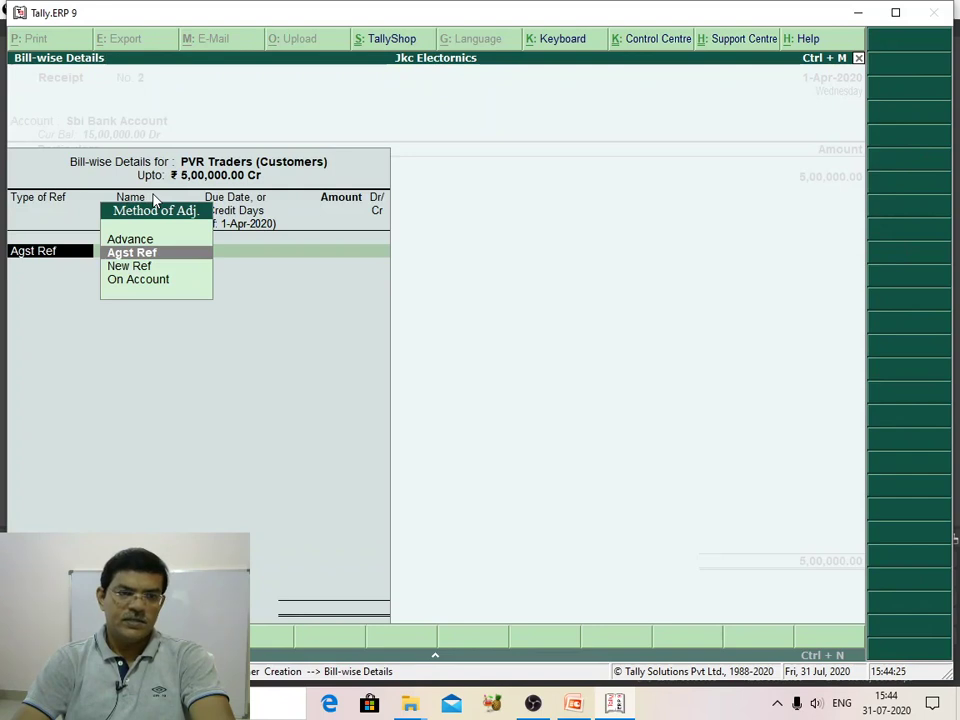
Step: Allocate the 5,00,000 credit bill-wise to New Ref 2 with 45 days' credit
key("Down")
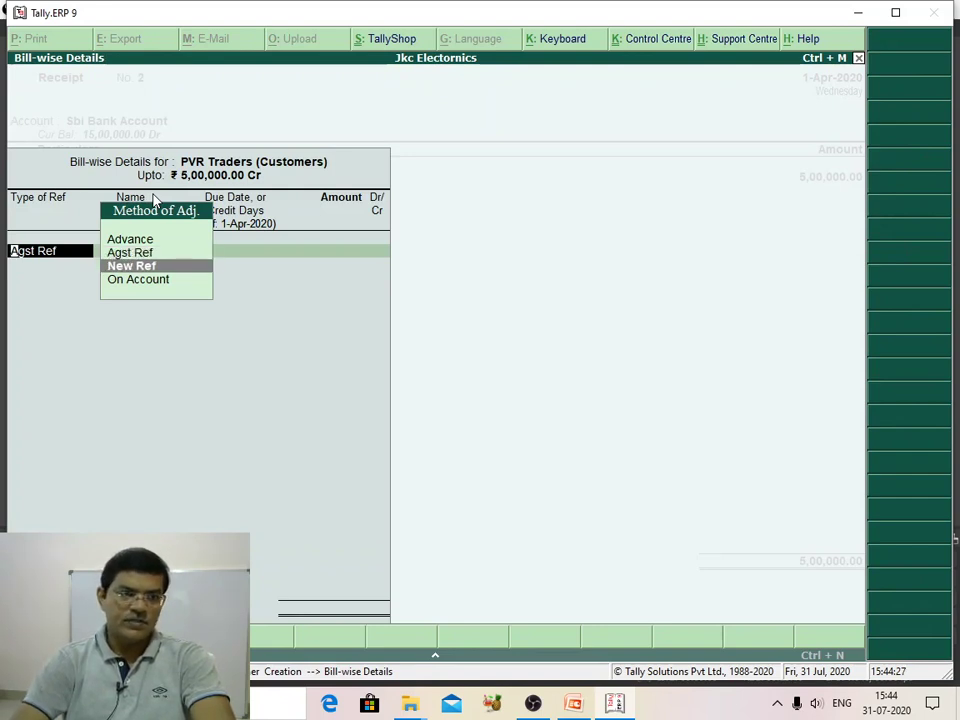
key("Return")
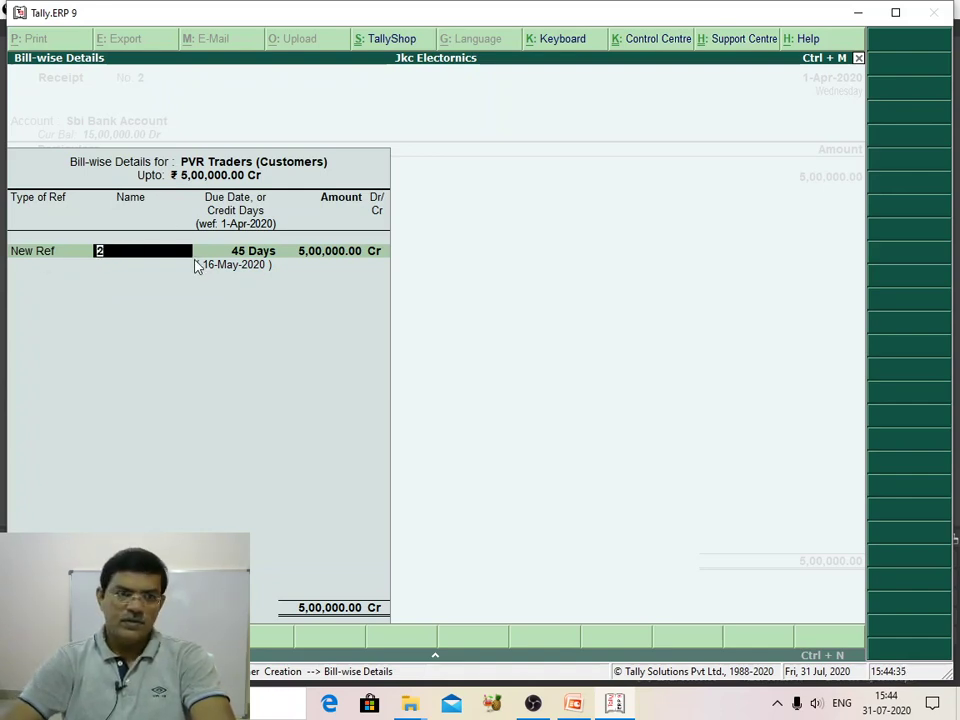
key("Return")
key("Return")
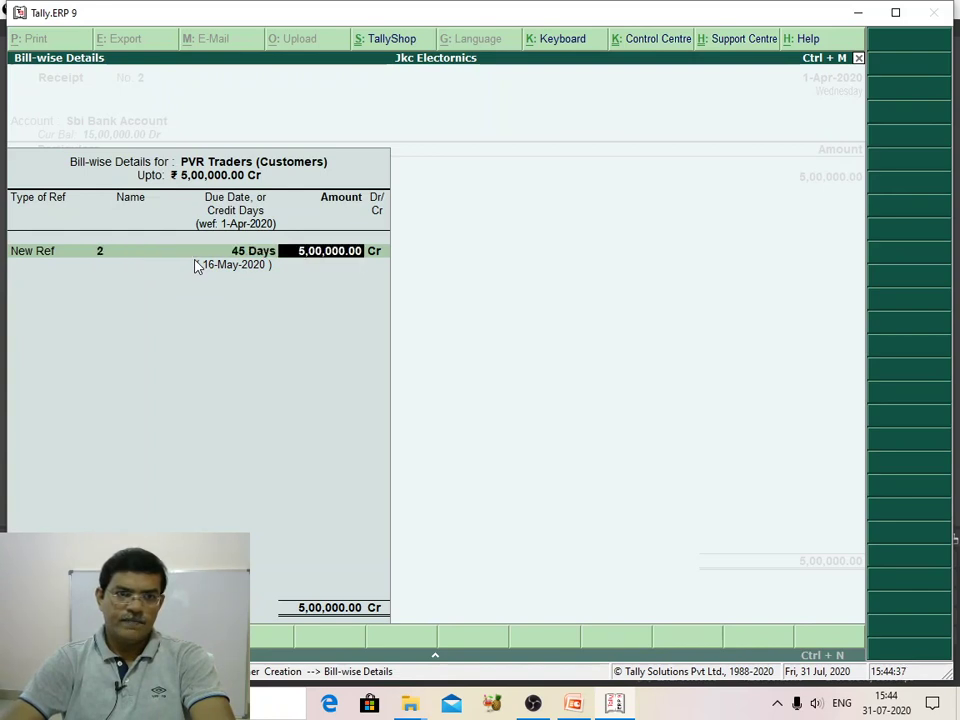
key("Return")
key("Return")
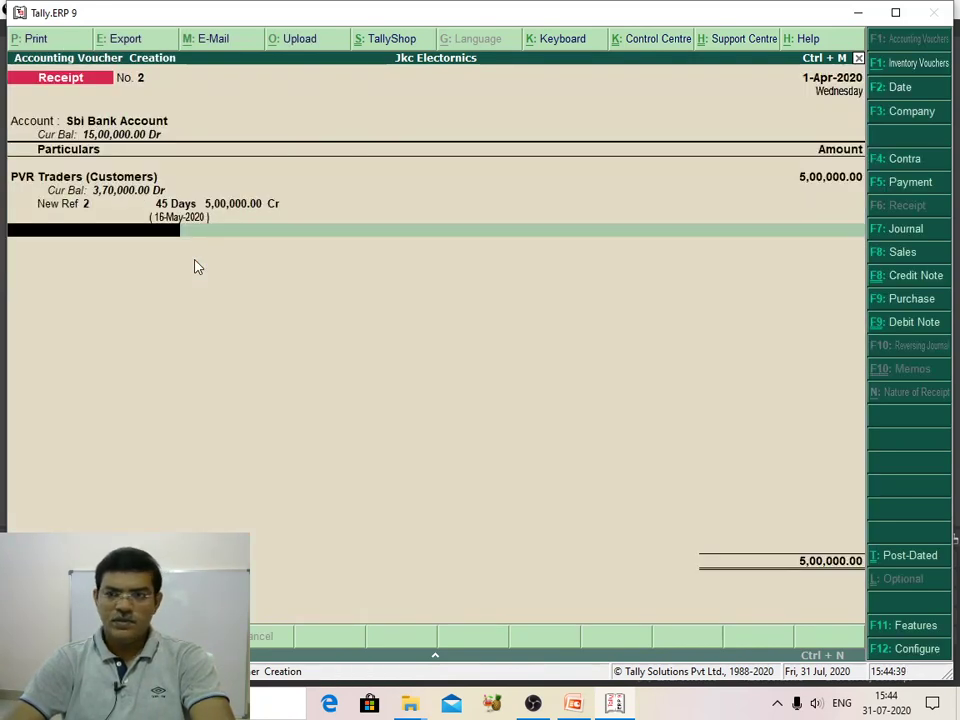
Step: Accept the 5,00,000 Cheque/DD allocation for Sbi Bank Account with blank instrument number and bank, and save the receipt
key("Return")
key("Return")
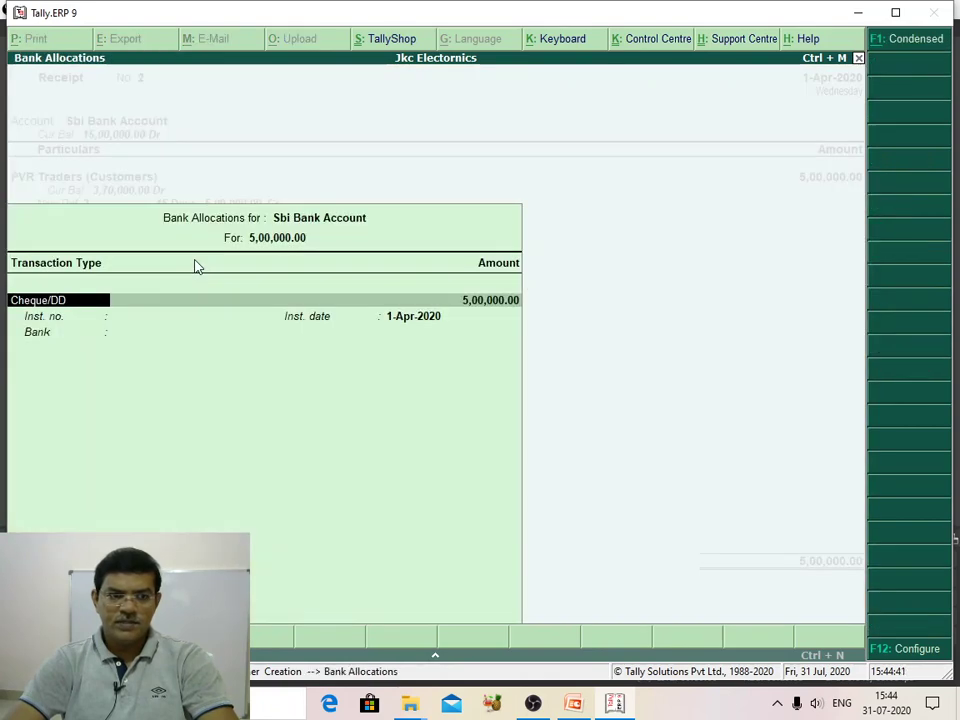
key("Return")
key("Return")
key("Return")
key("Return")
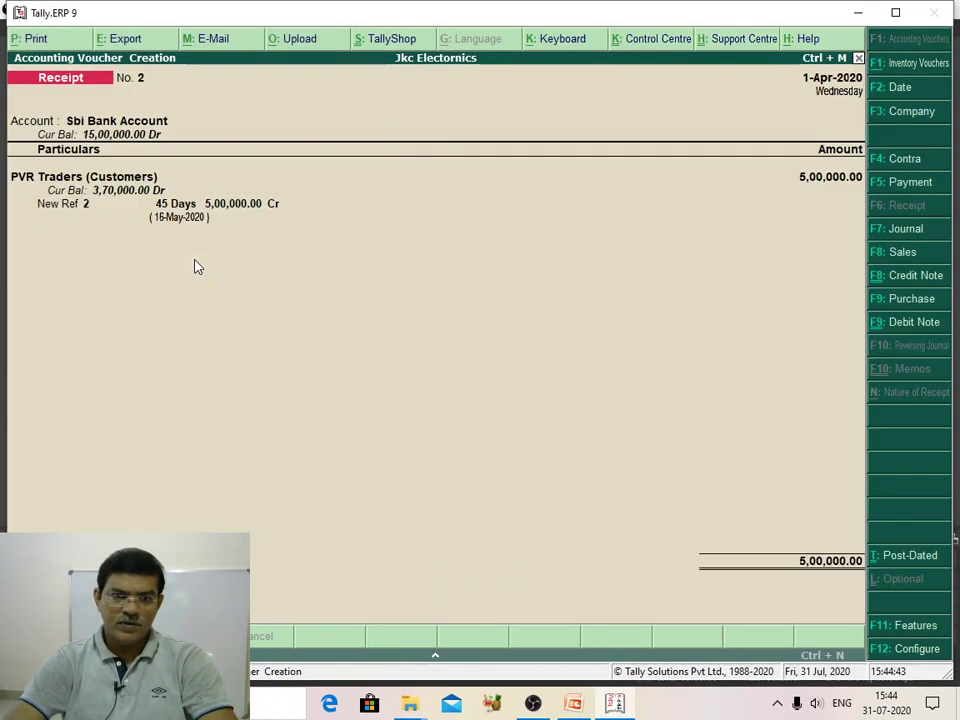
key("Return")
key("Return")
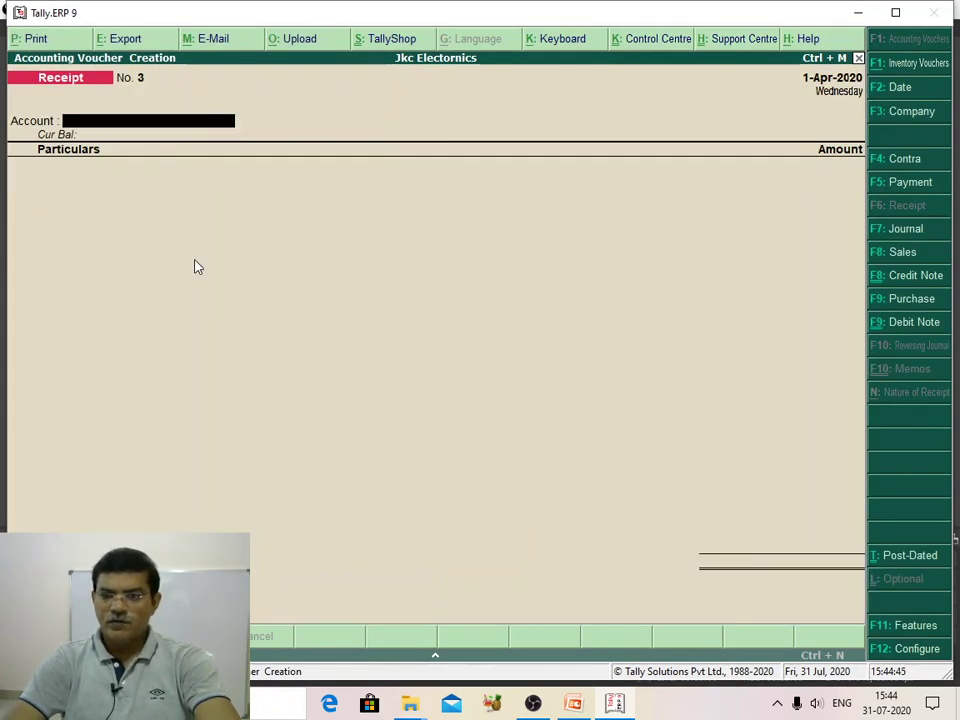
Step: Leave the receipt voucher without quitting Tally and open the Bills Receivable outstandings report
key("Escape")
key("Escape")
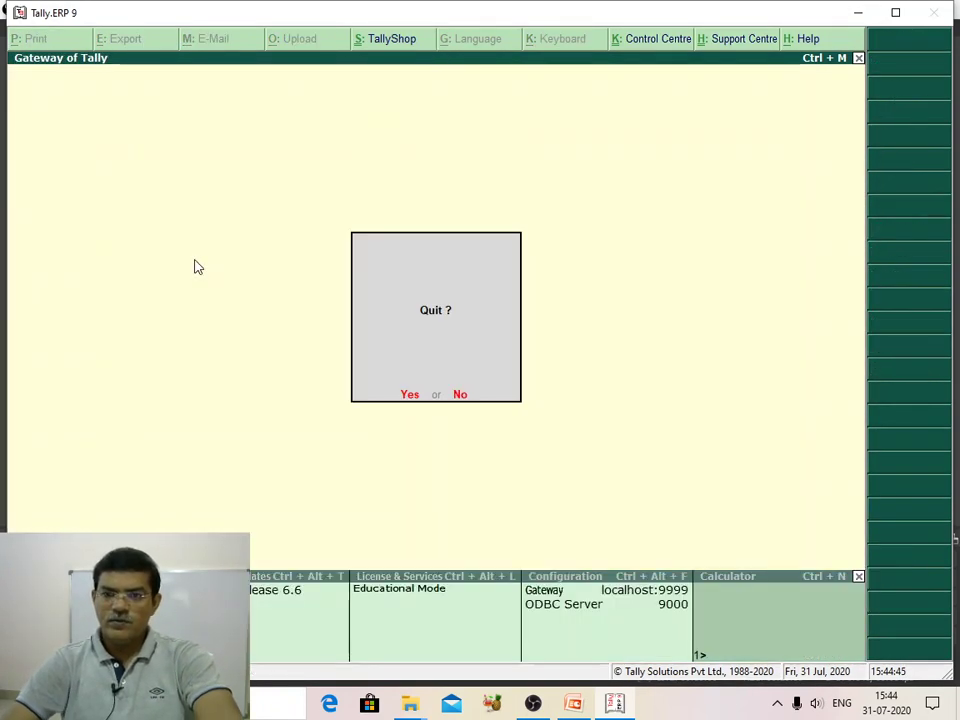
left_click(464, 397)
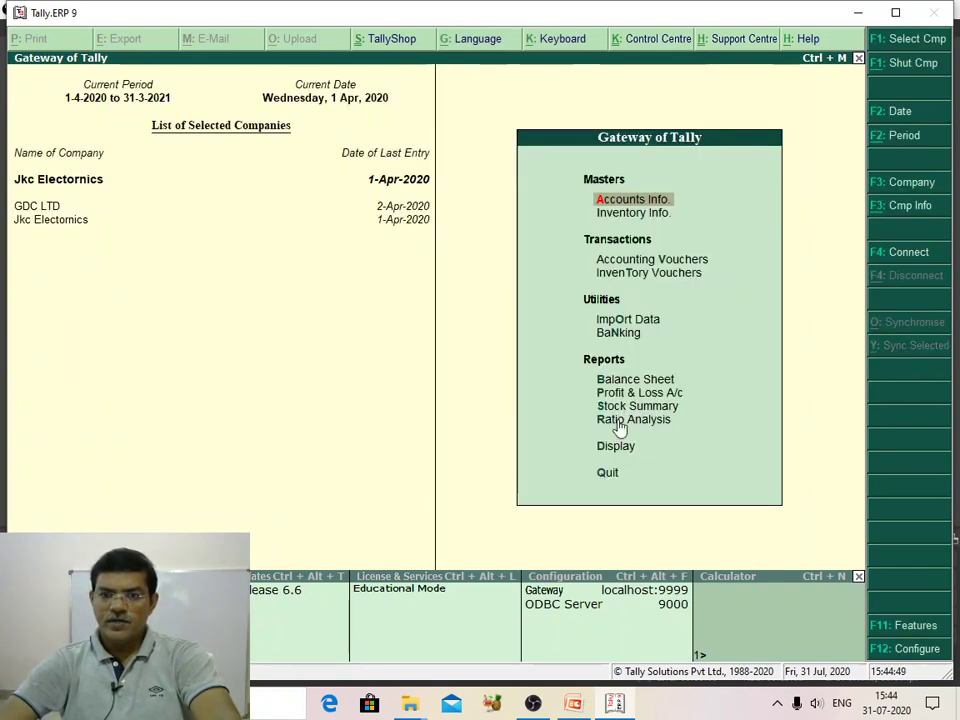
left_click(609, 450)
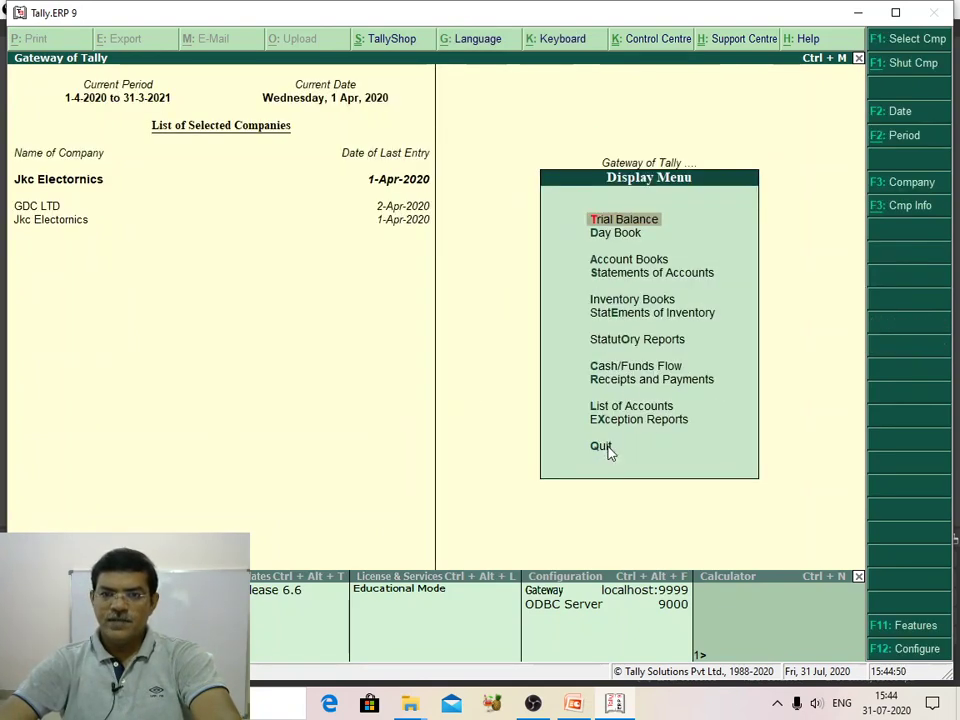
left_click(651, 273)
left_click(651, 273)
left_click(649, 300)
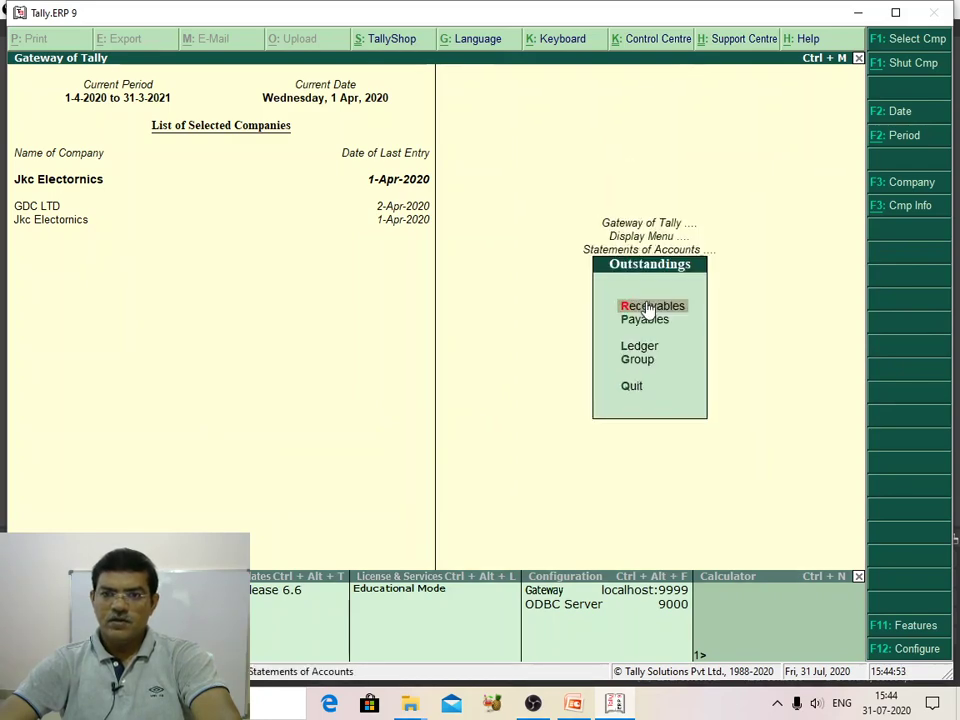
left_click(645, 308)
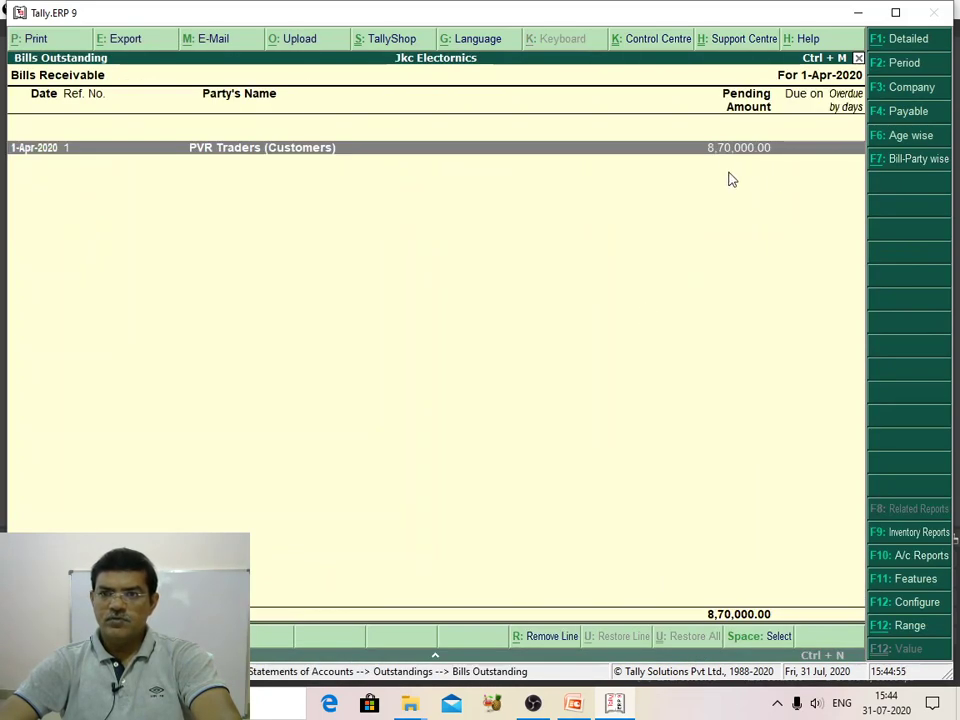
Step: Expand the PVR Traders (Customers) bill in Bills Receivable and show the report in detailed form to examine its pending amount
key("shift+Return")
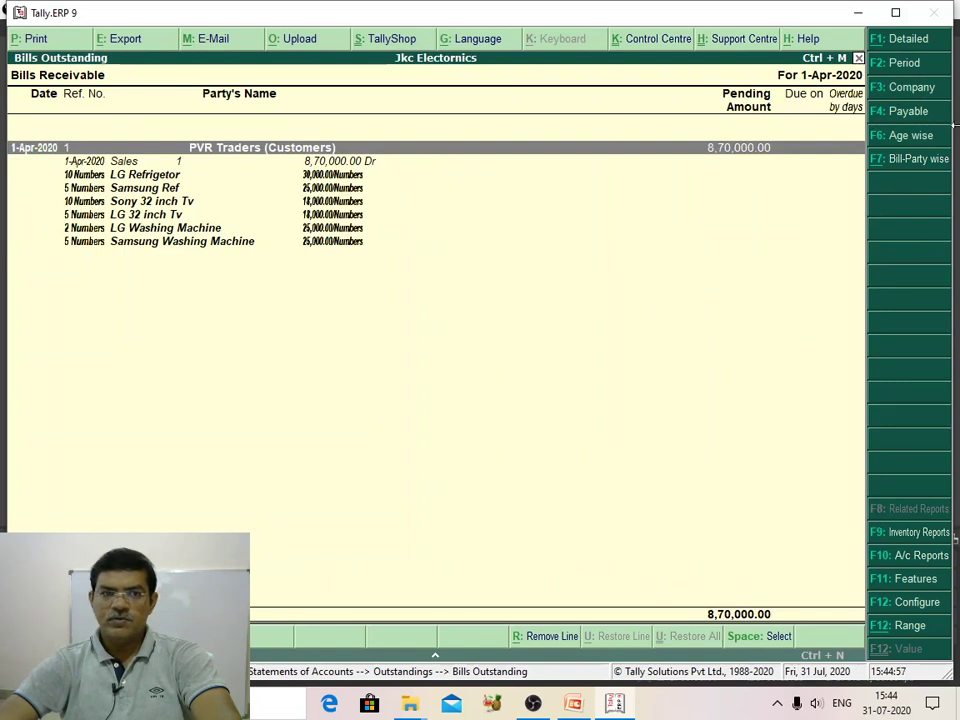
left_click(903, 48)
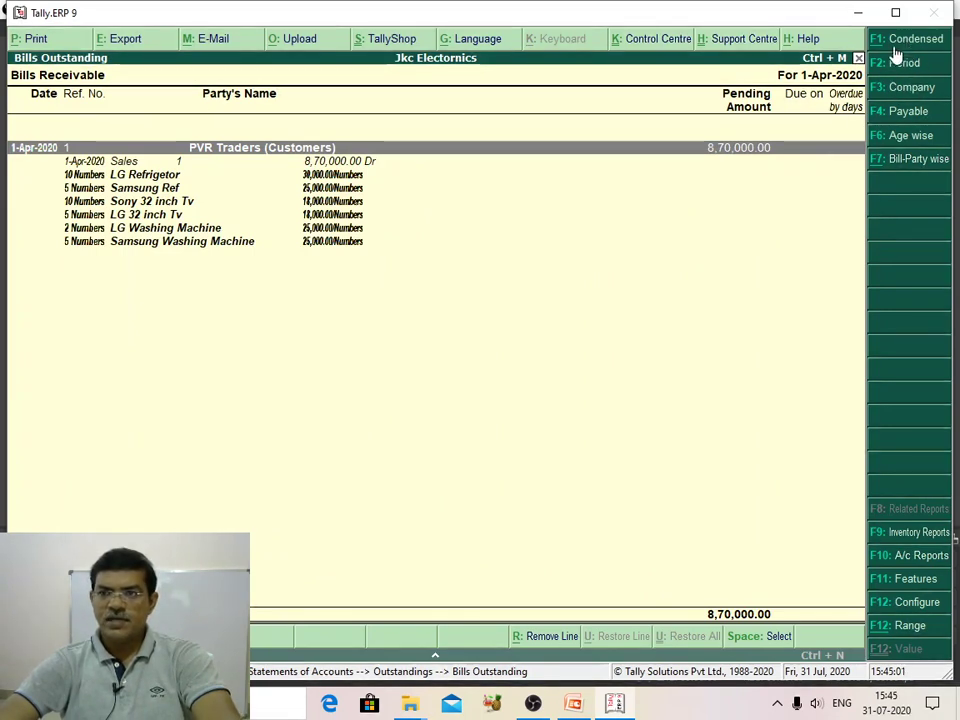
left_click(331, 163)
left_click(740, 153)
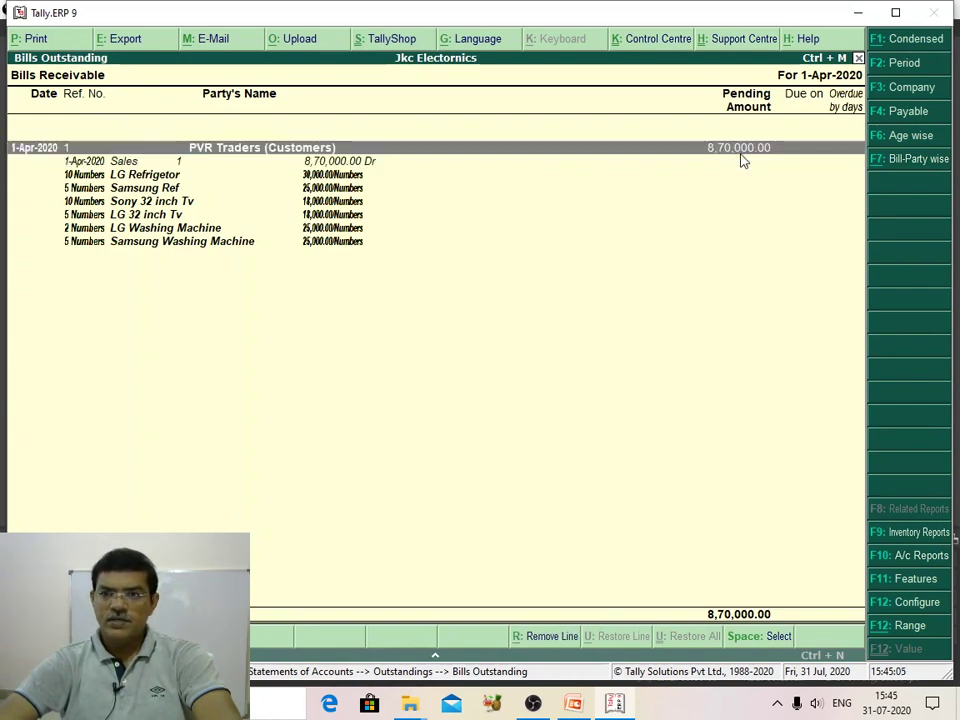
left_click(740, 154)
left_click(742, 153)
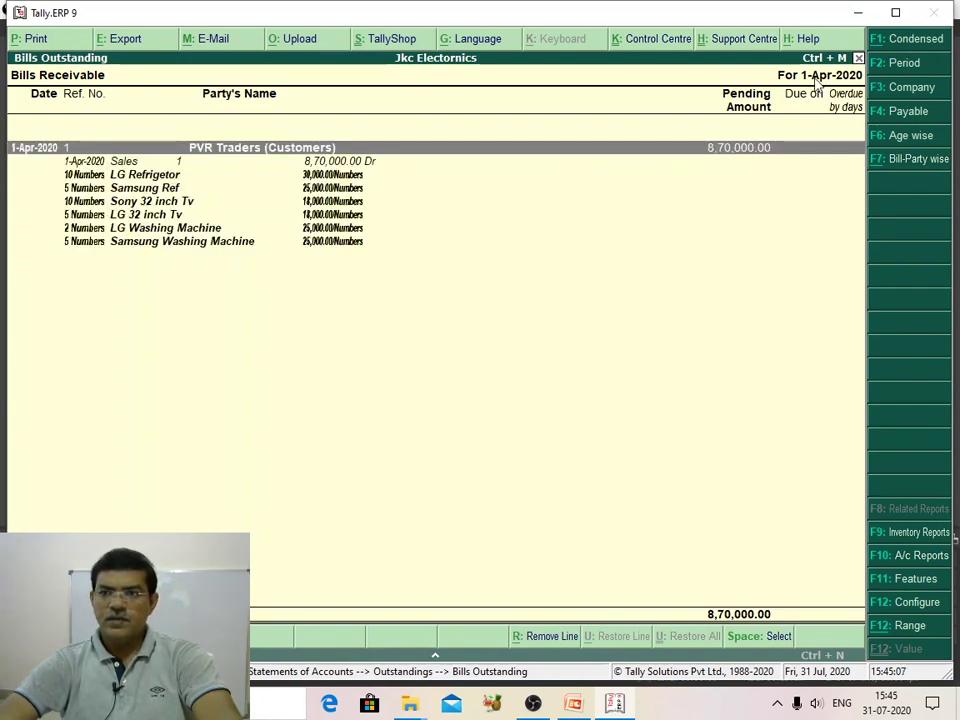
Step: Leave Bills Receivable and return to the Gateway of Tally, declining to quit
key("Escape")
key("Escape")
key("Escape")
key("Escape")
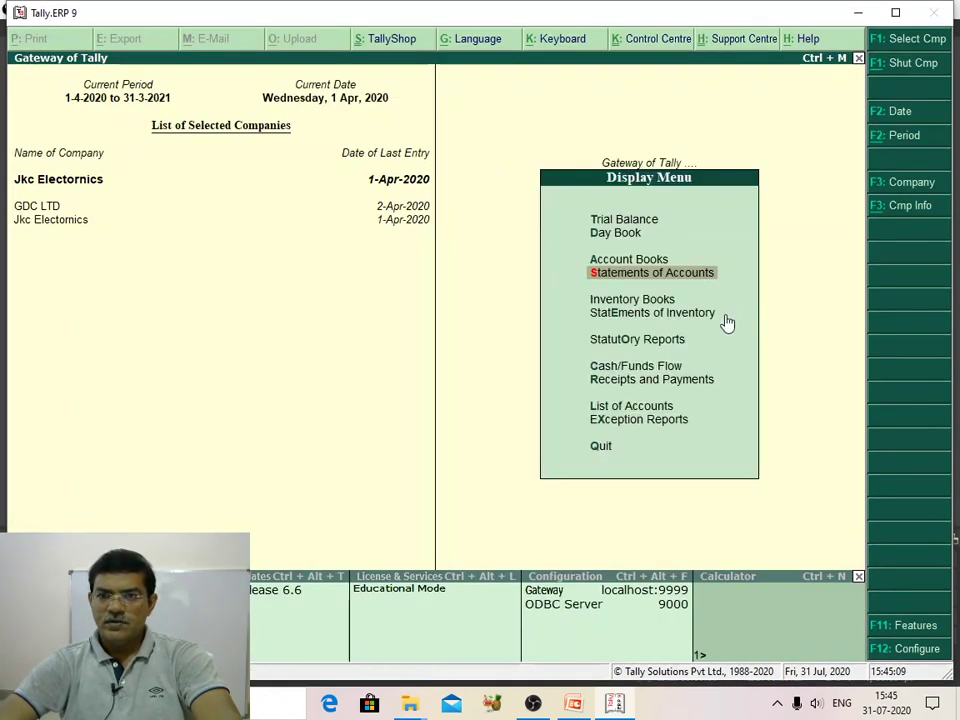
key("Escape")
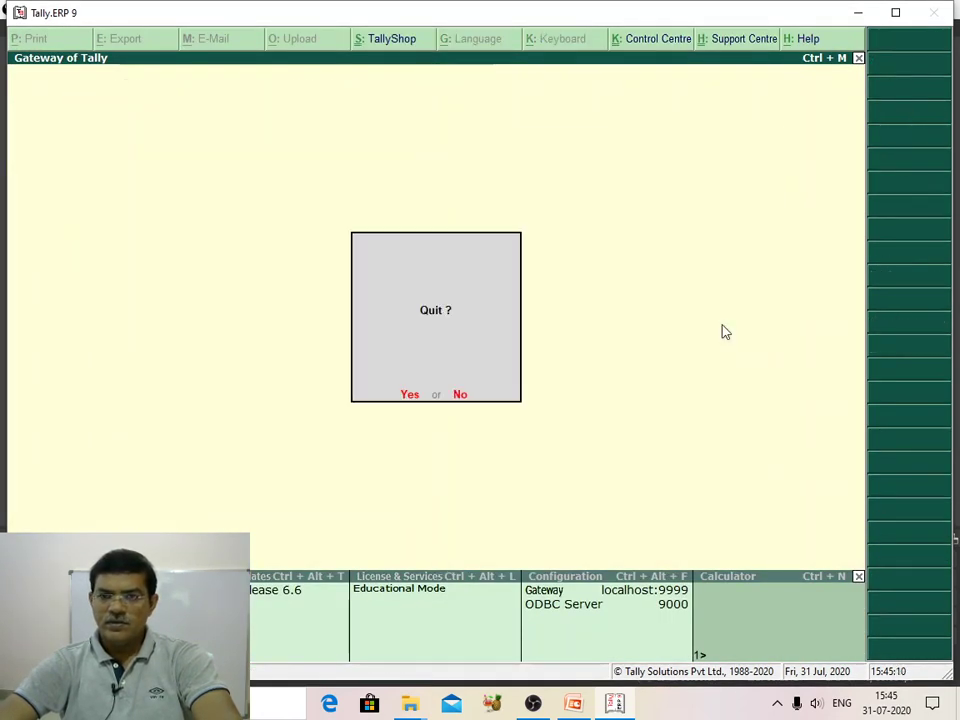
left_click(462, 400)
left_click(616, 712)
left_click(616, 712)
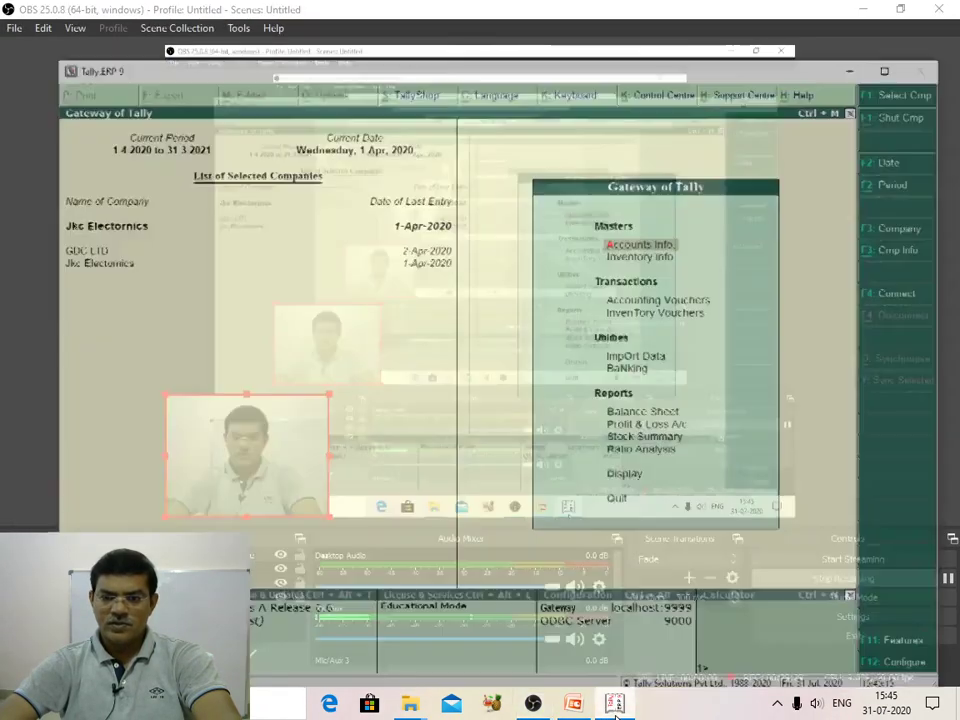
left_click(616, 712)
left_click(616, 712)
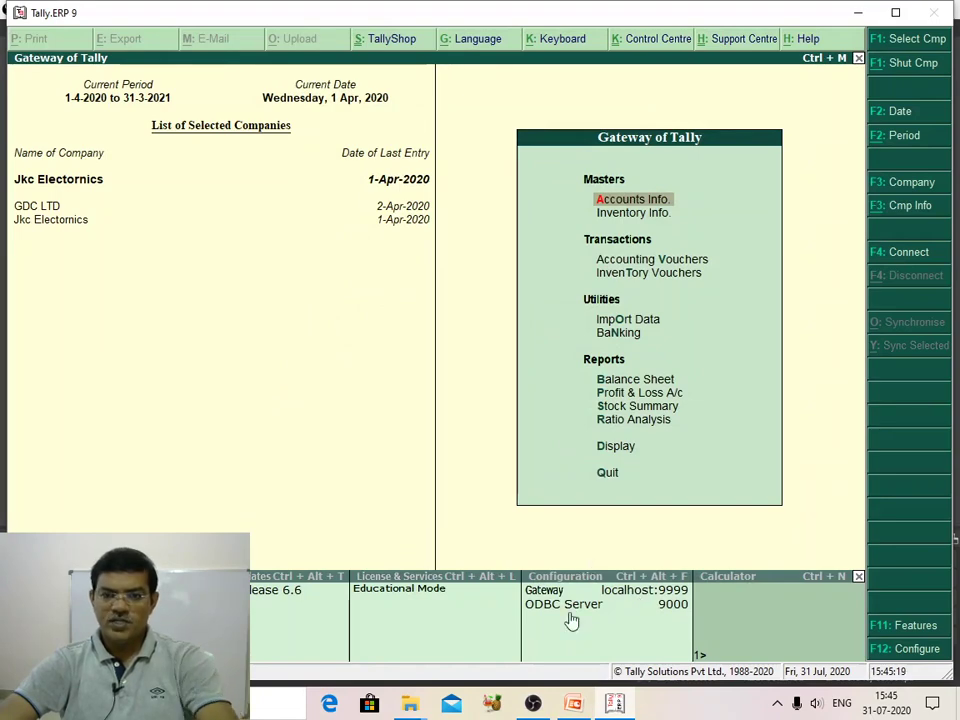
left_click(573, 704)
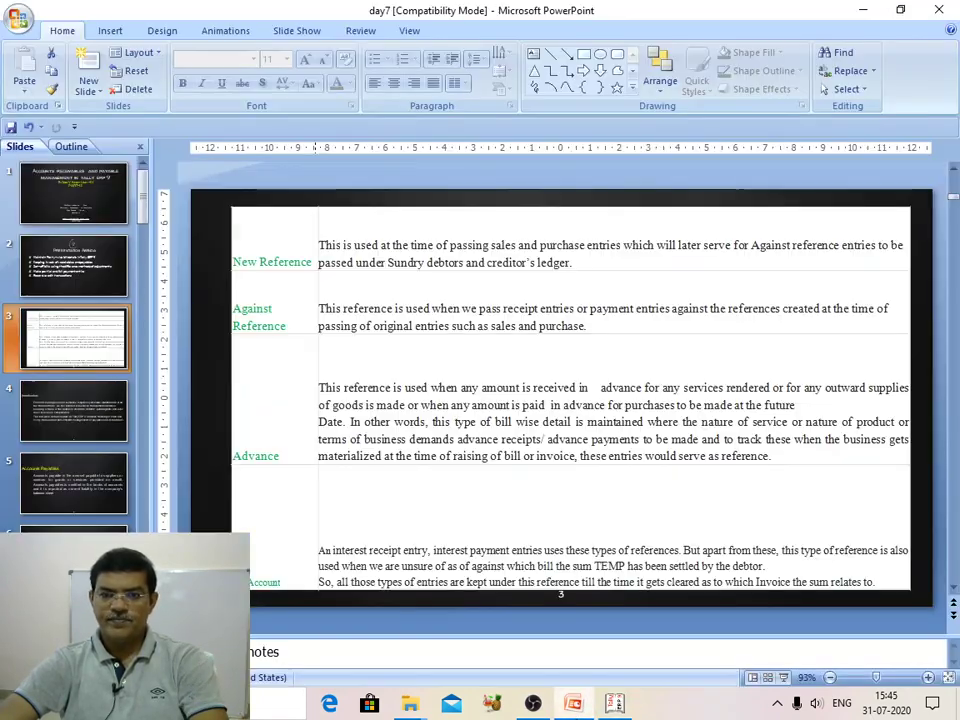
left_click(535, 706)
left_click(615, 705)
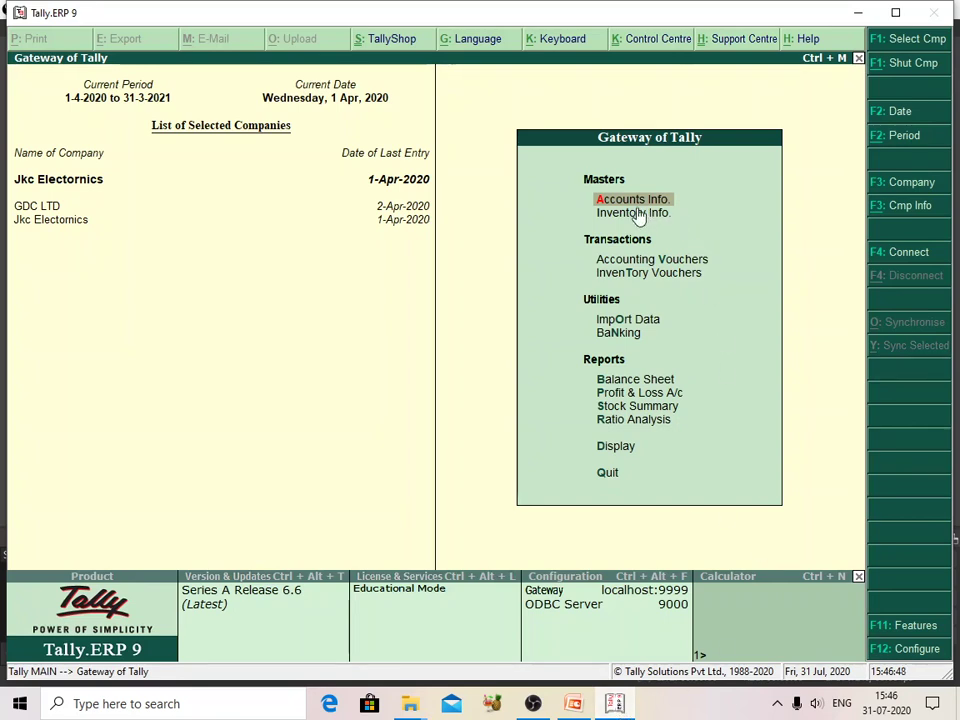
Step: Start a new single ledger and name it SRR Traders (Customer)
key("Return")
left_click(634, 282)
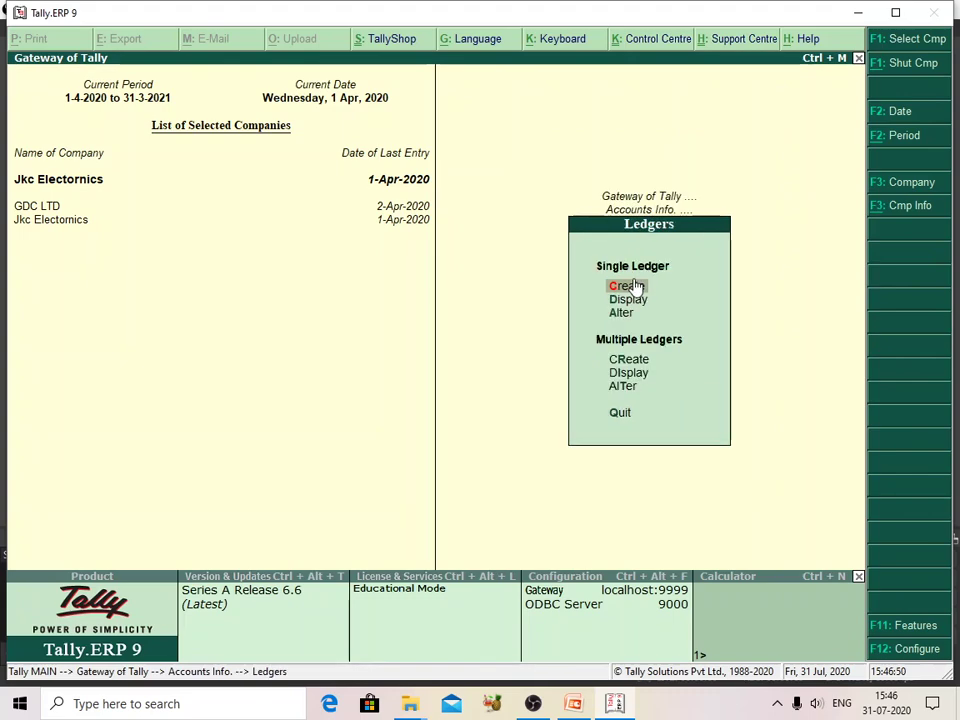
left_click(631, 288)
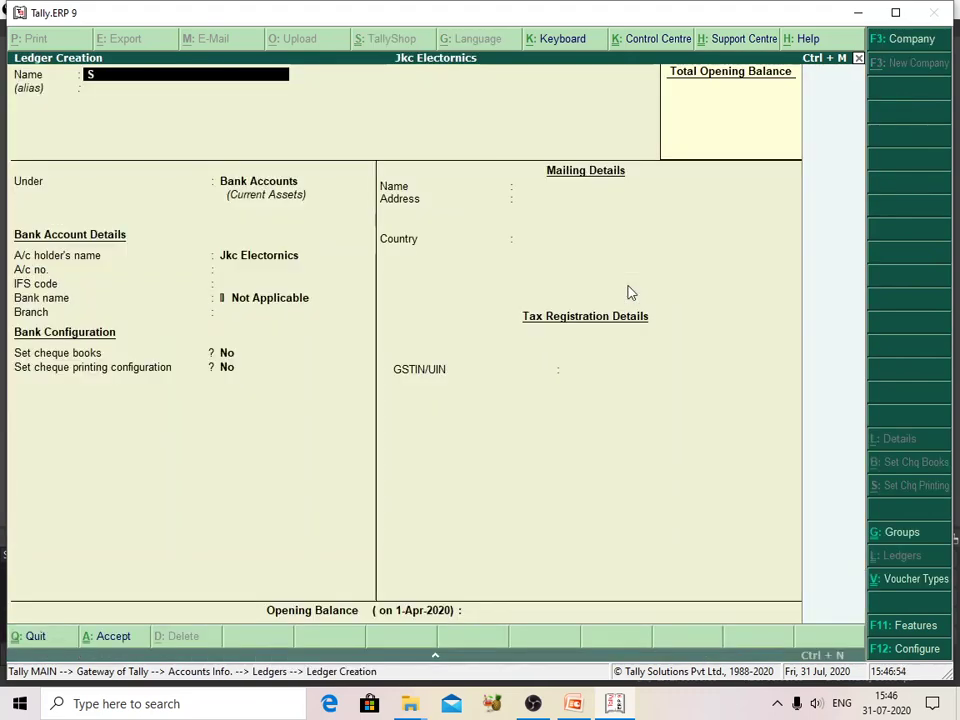
type("SRR Traders (S")
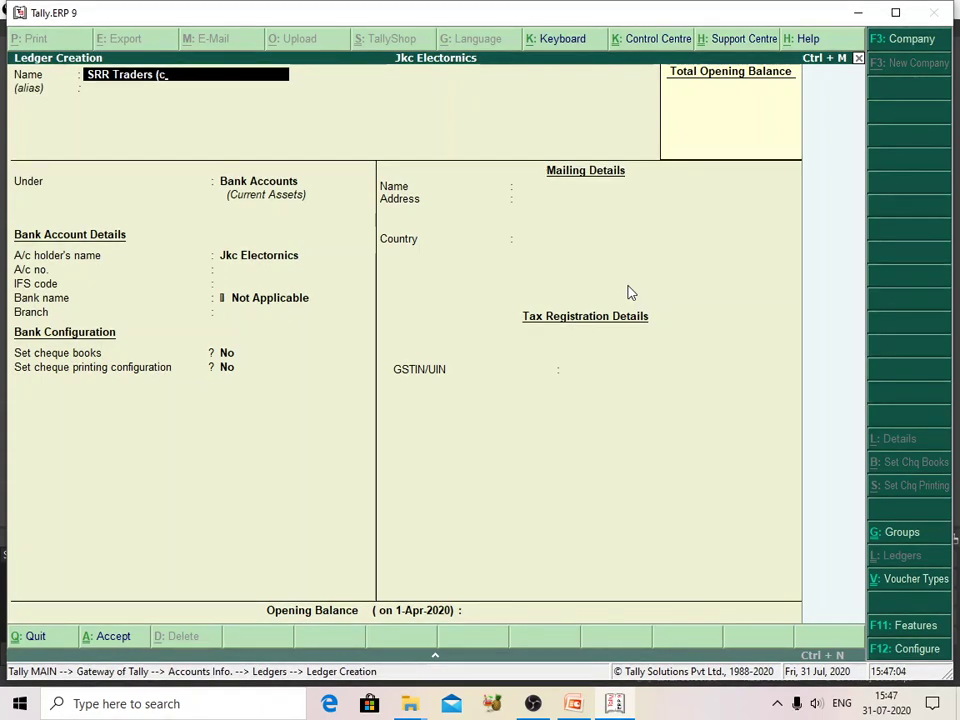
type("ustp")
type("mer")
key("Return")
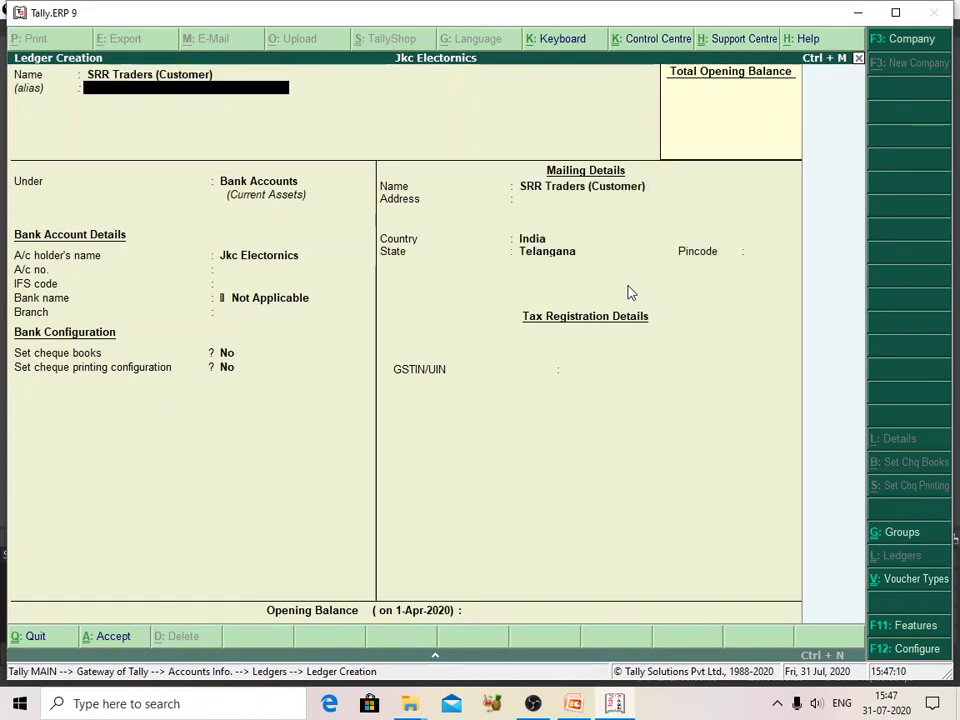
Step: Group the ledger under Sundry Debtors with bill-by-bill balances maintained and no default credit period, and save it
key("Return")
type("S")
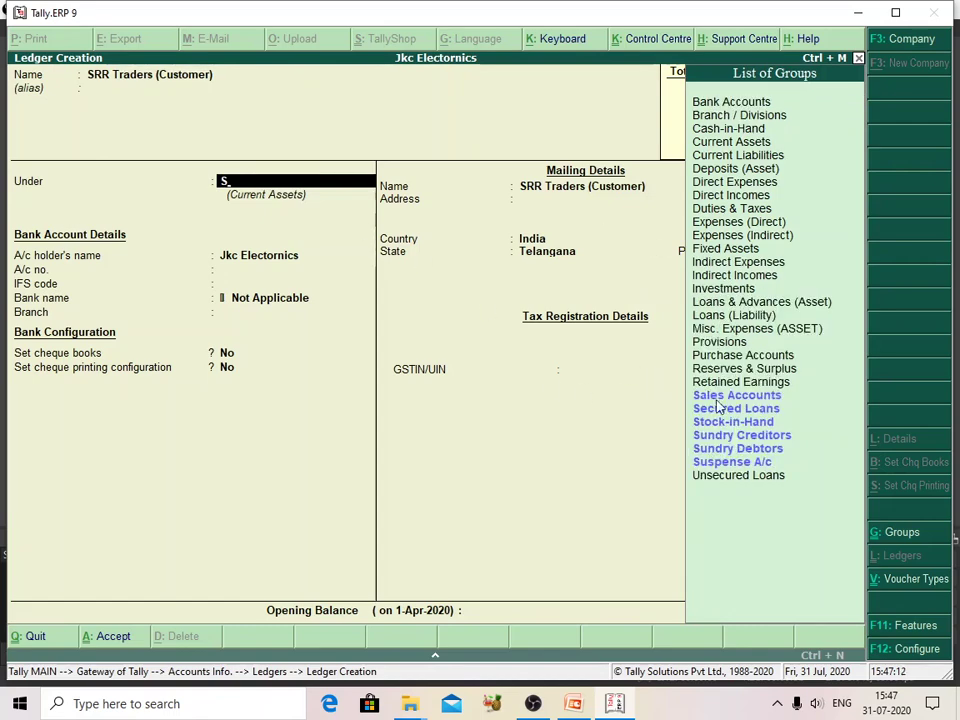
left_click(764, 450)
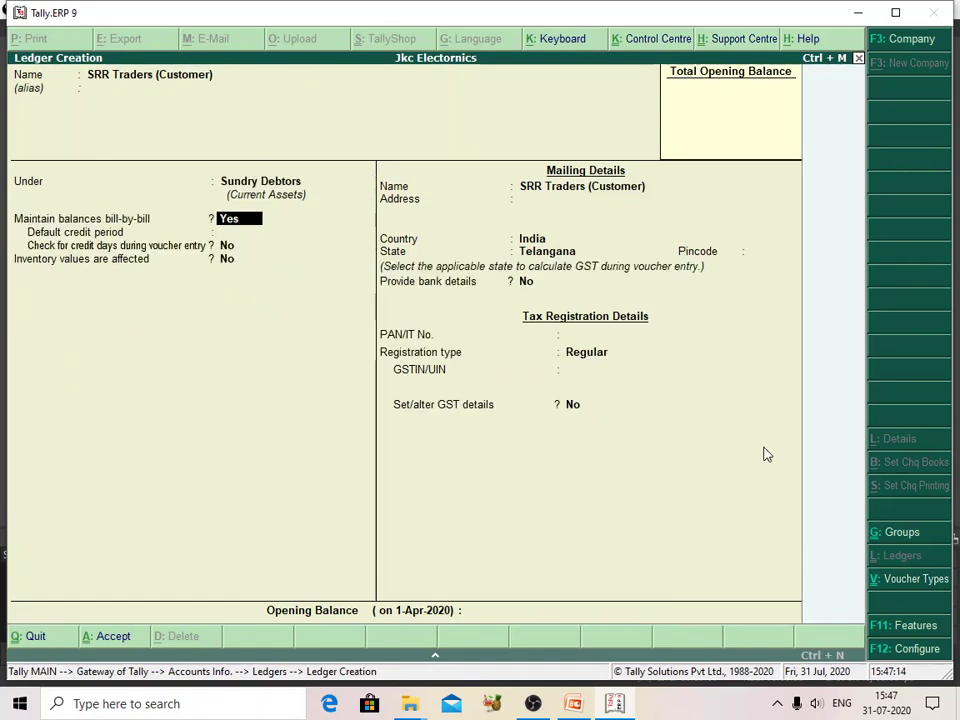
key("Return")
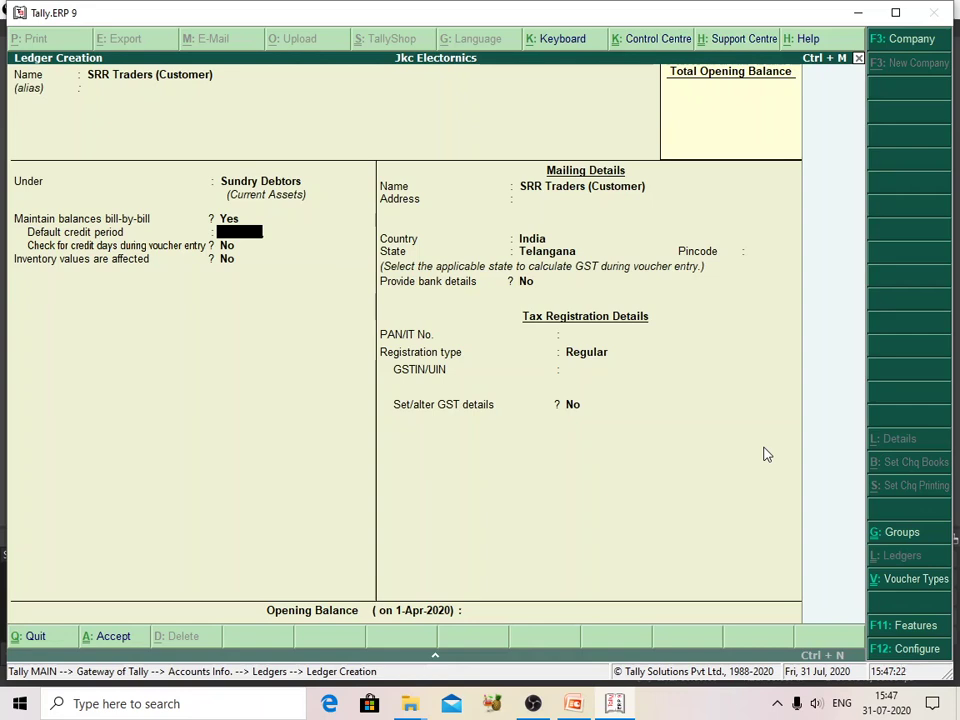
key("ctrl+a")
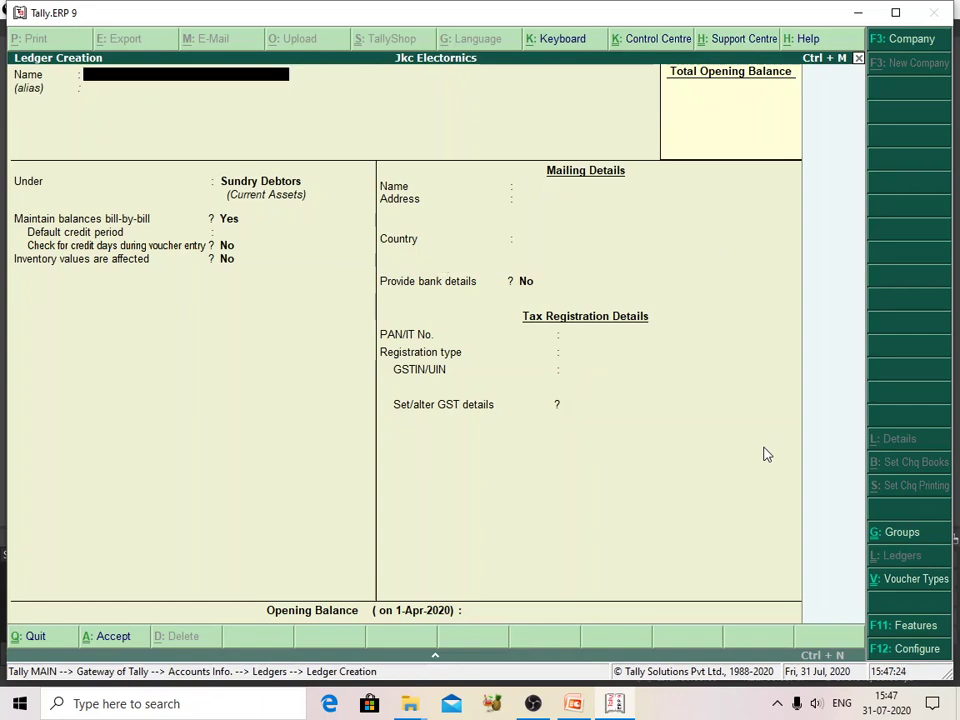
Step: Close ledger creation and return to the Gateway of Tally, declining to quit
key("Escape")
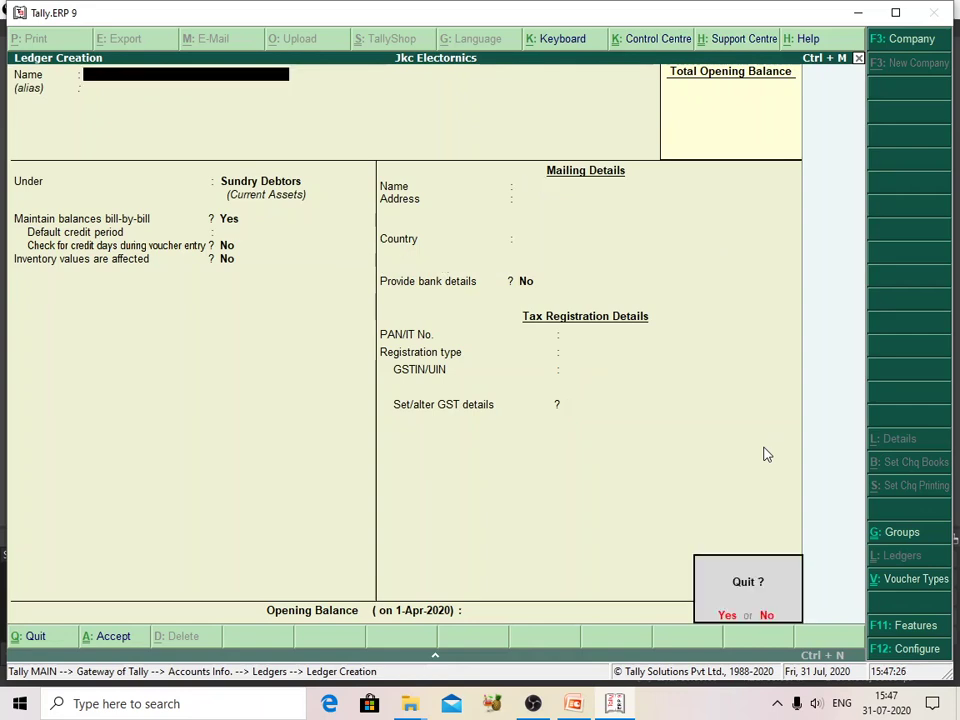
key("Return")
key("Escape")
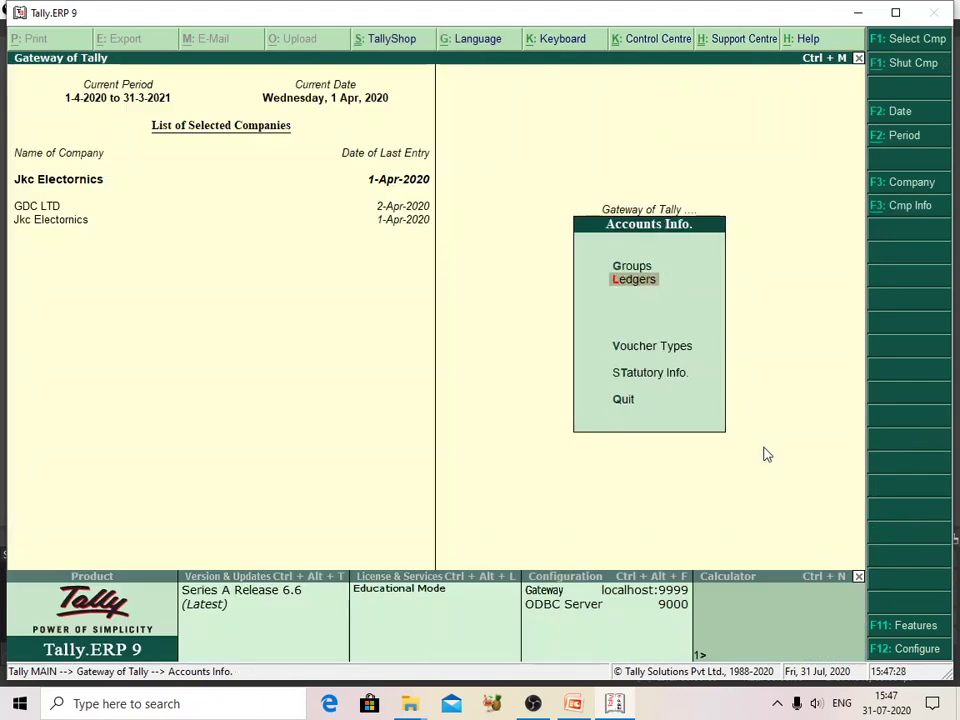
key("Escape")
key("Escape")
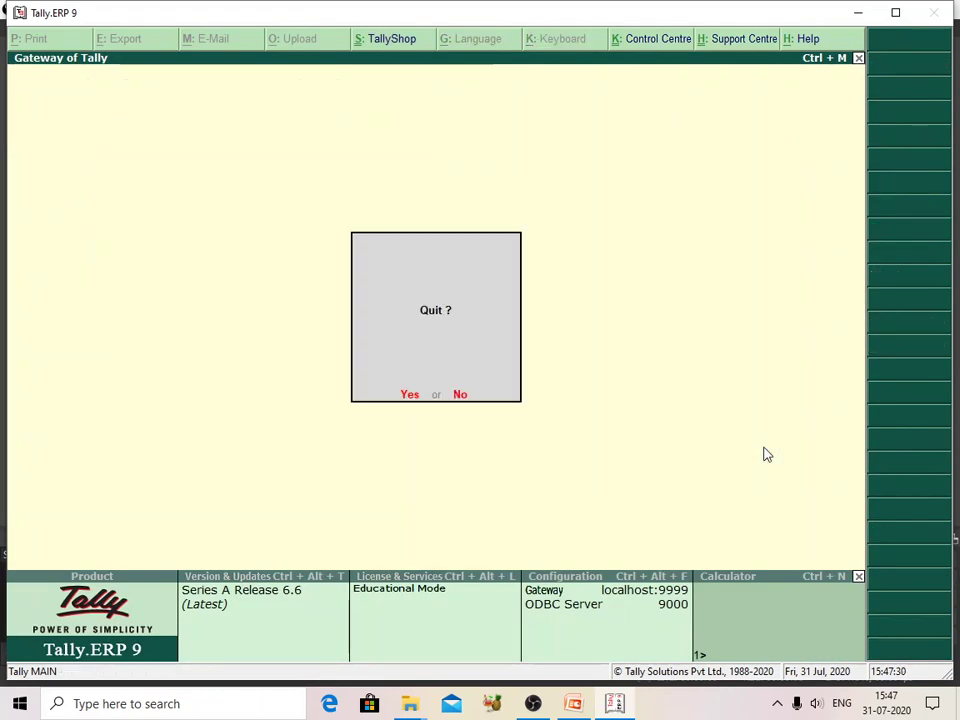
left_click(460, 396)
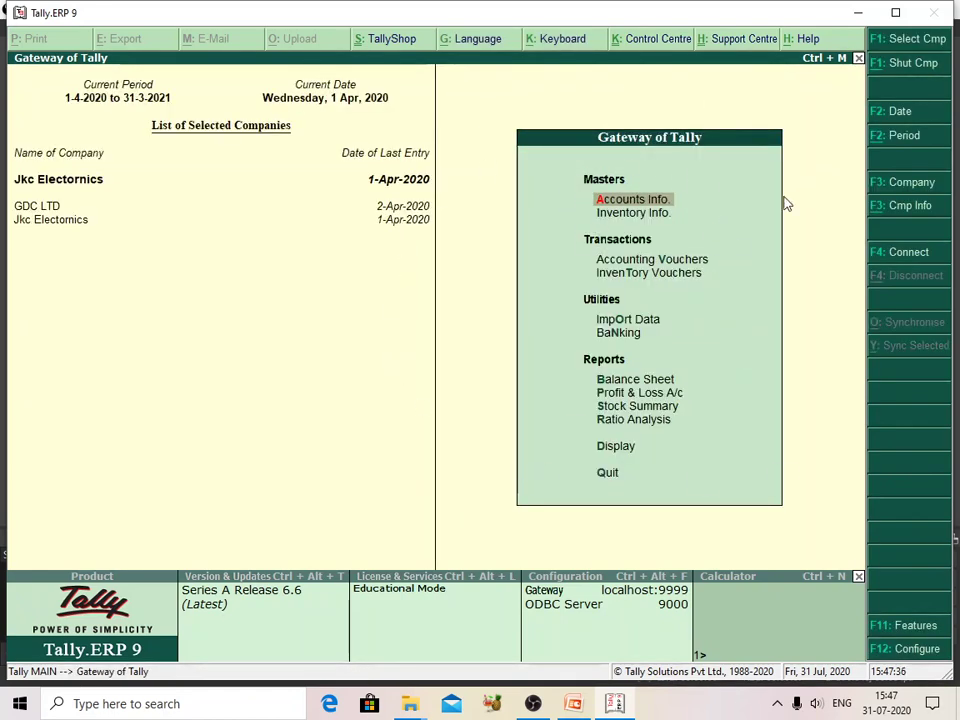
Step: Open a new receipt voucher, date it 2-4-2020 and review the receipt configuration options
left_click(657, 261)
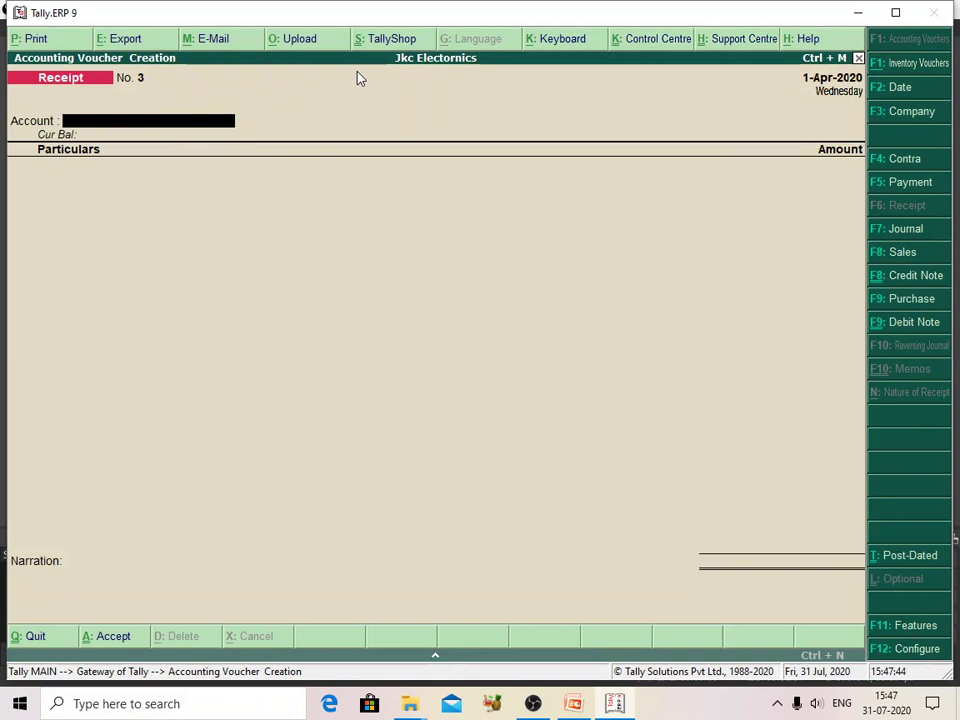
left_click(900, 88)
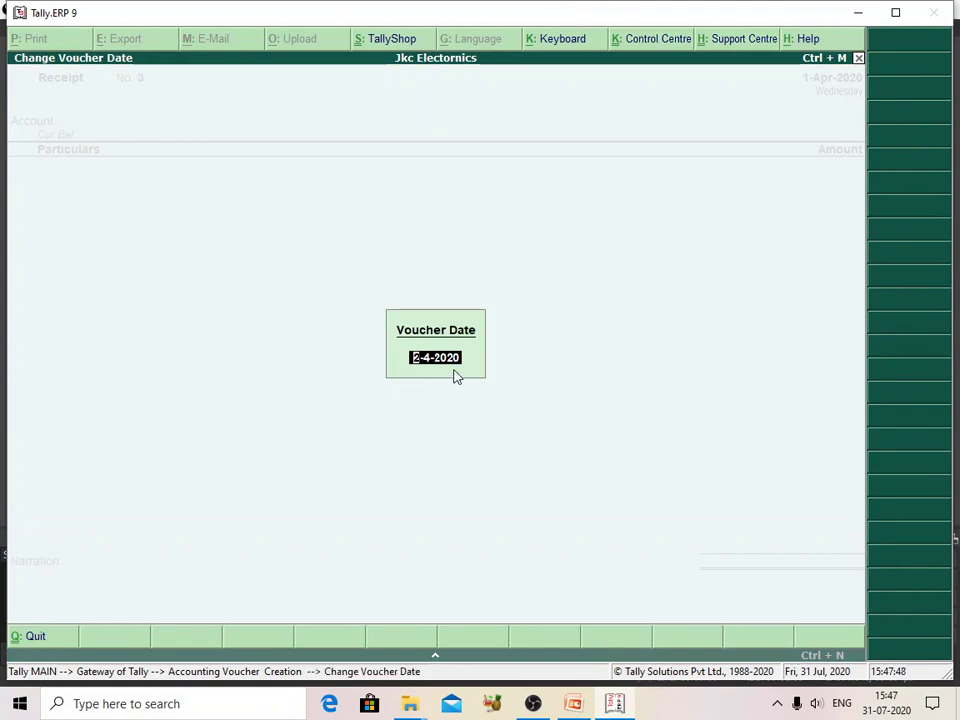
key("Return")
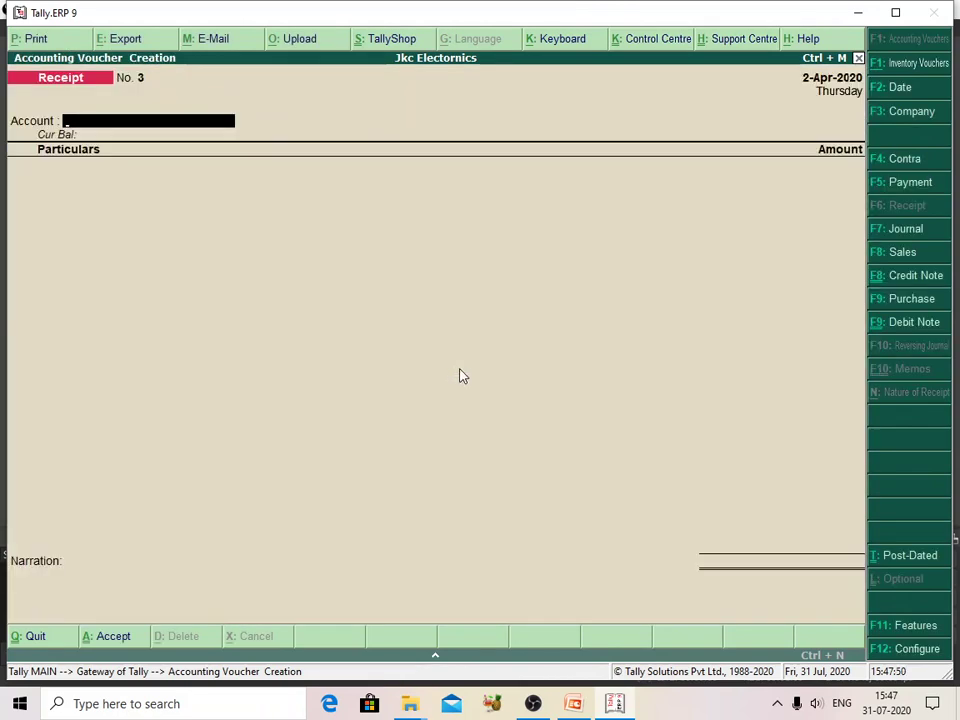
left_click(911, 650)
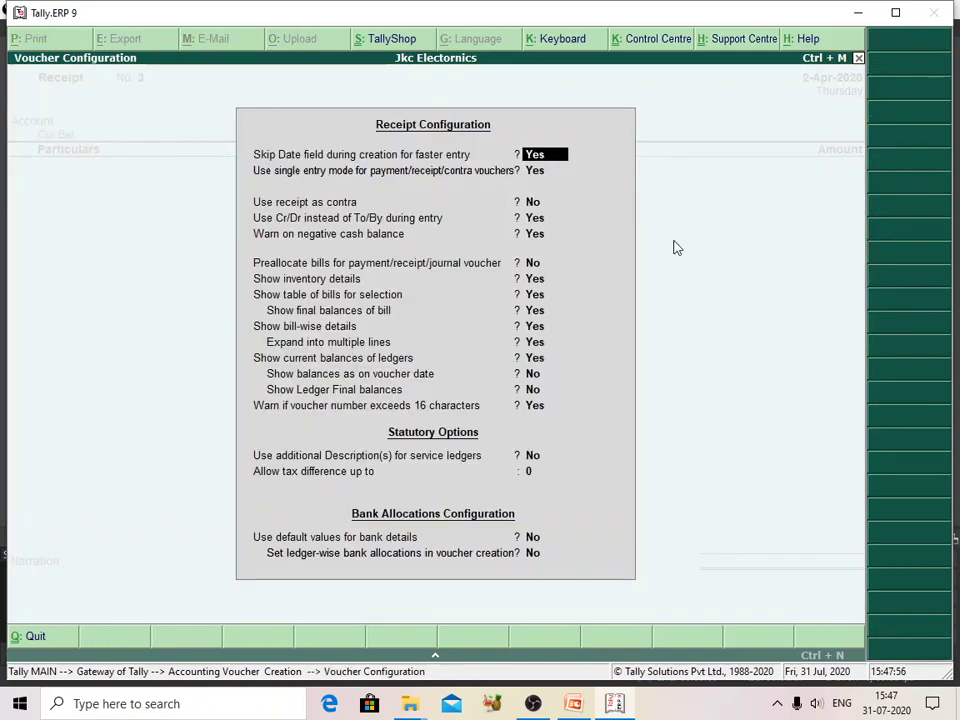
key("Escape")
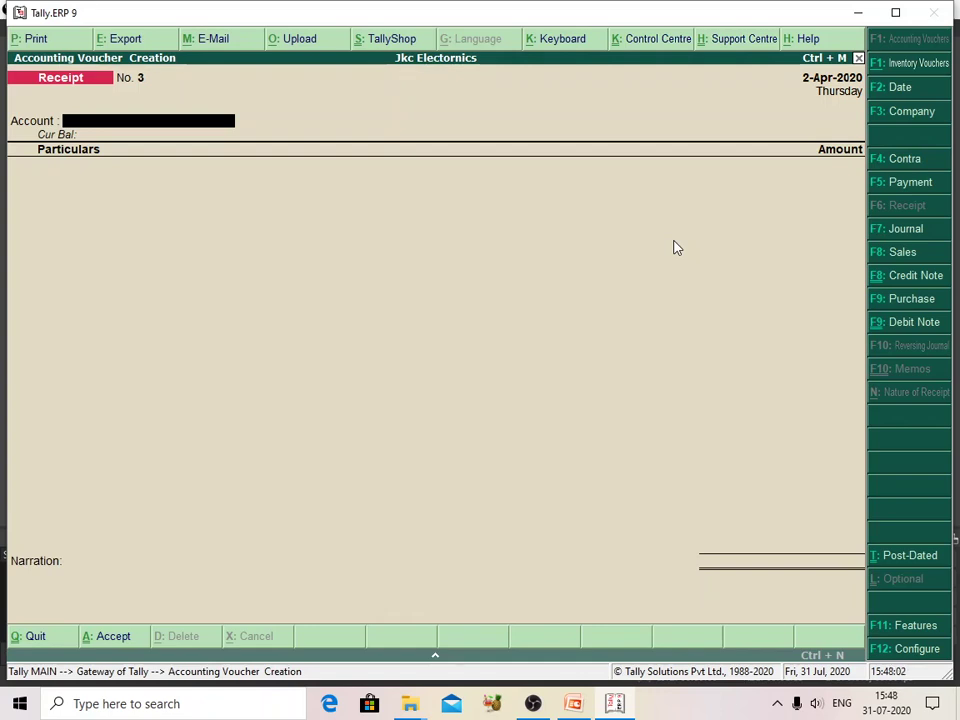
Step: Set the receipt's account to Sbi Bank Account and credit SRR Traders (Customer) with 2,00,000
type("S")
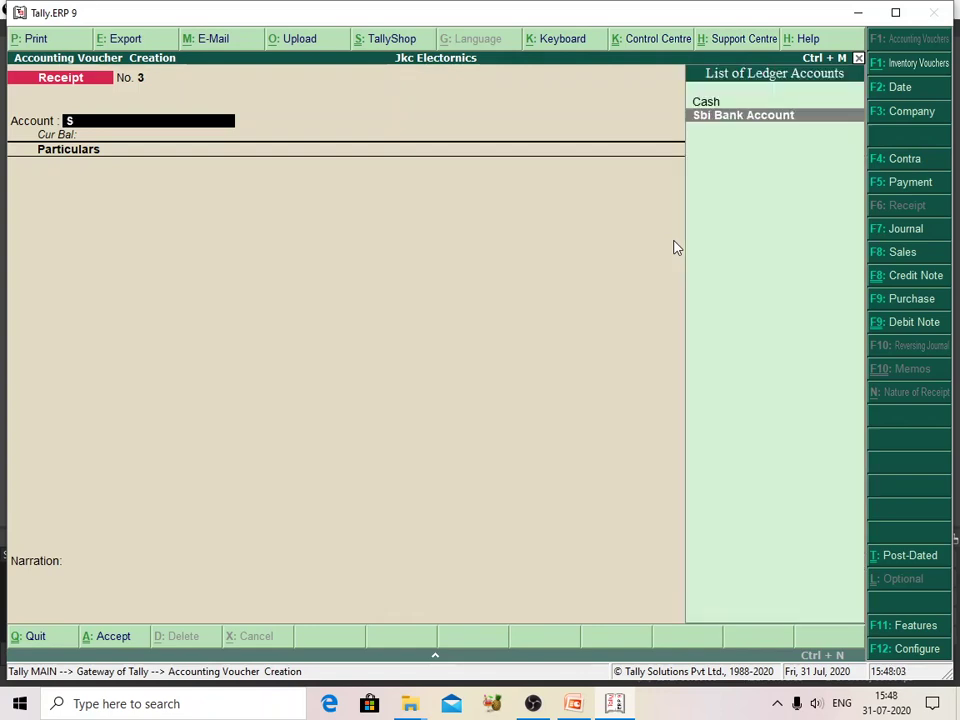
left_click(725, 116)
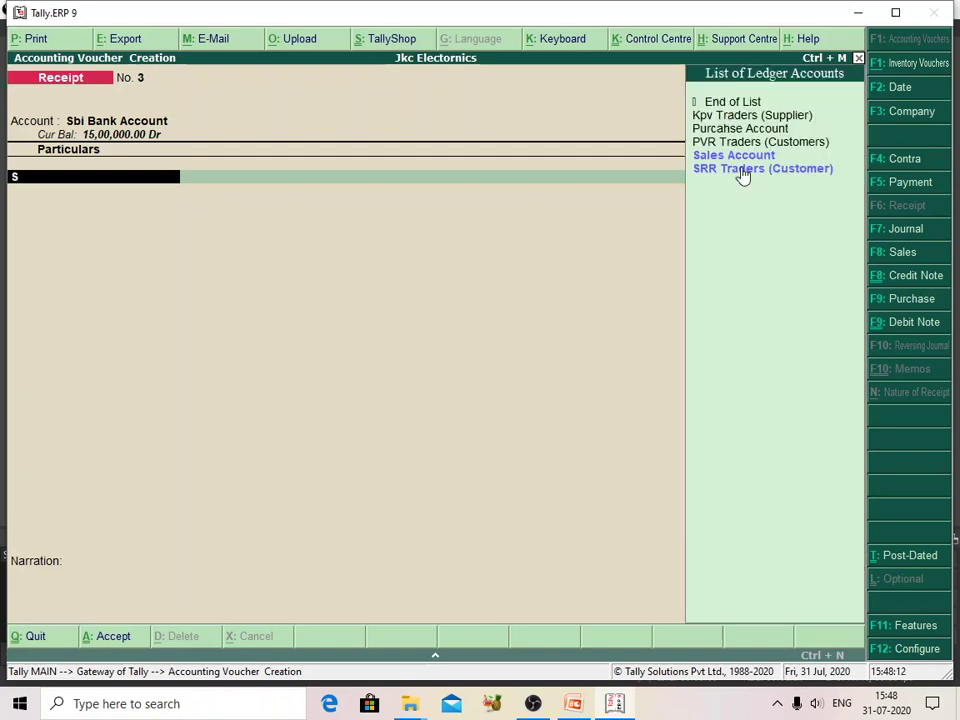
left_click(740, 176)
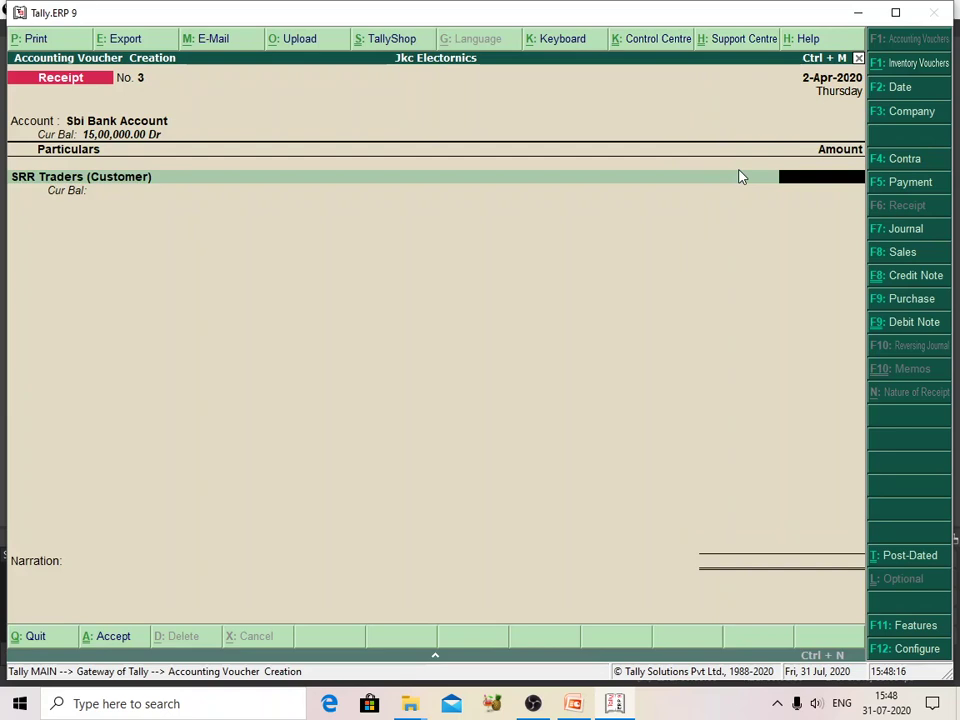
type("2,00,000")
key("Return")
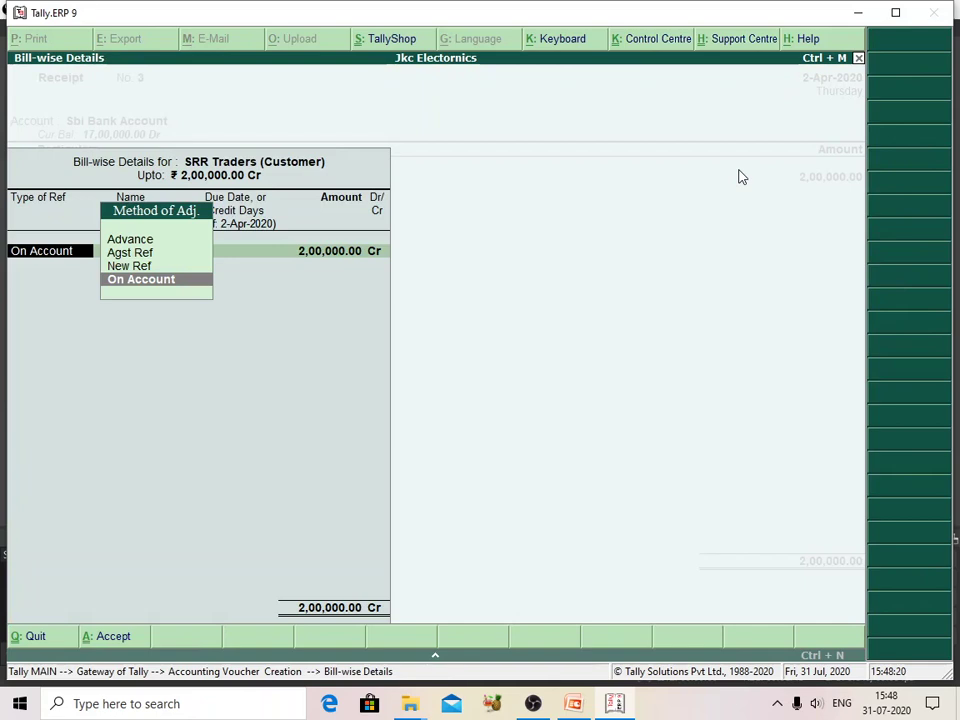
Step: Allocate the full receipt amount bill-wise as an Advance with reference name Srr3 and no due date
key("Up")
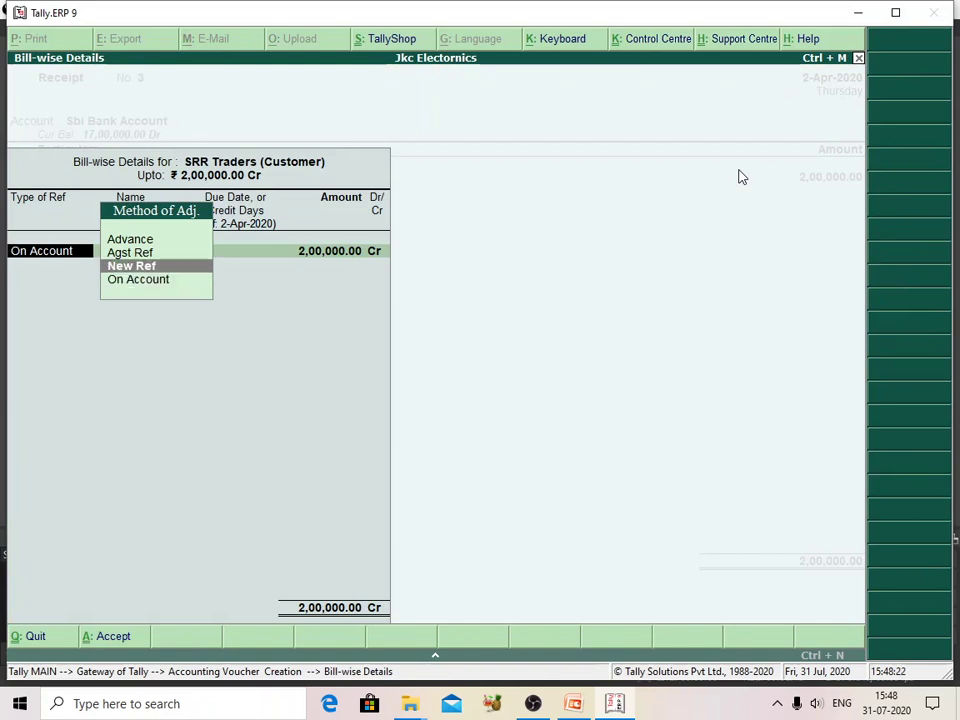
key("Up")
key("Up")
key("Return")
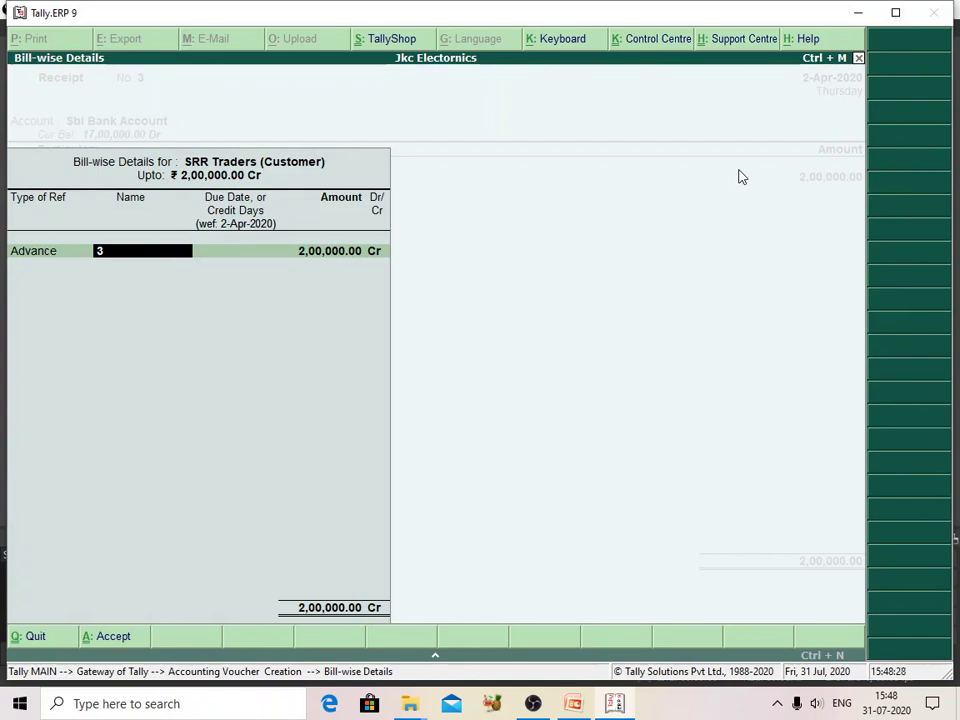
key("BackSpace")
type("S")
type("rr/")
type("3")
key("Return")
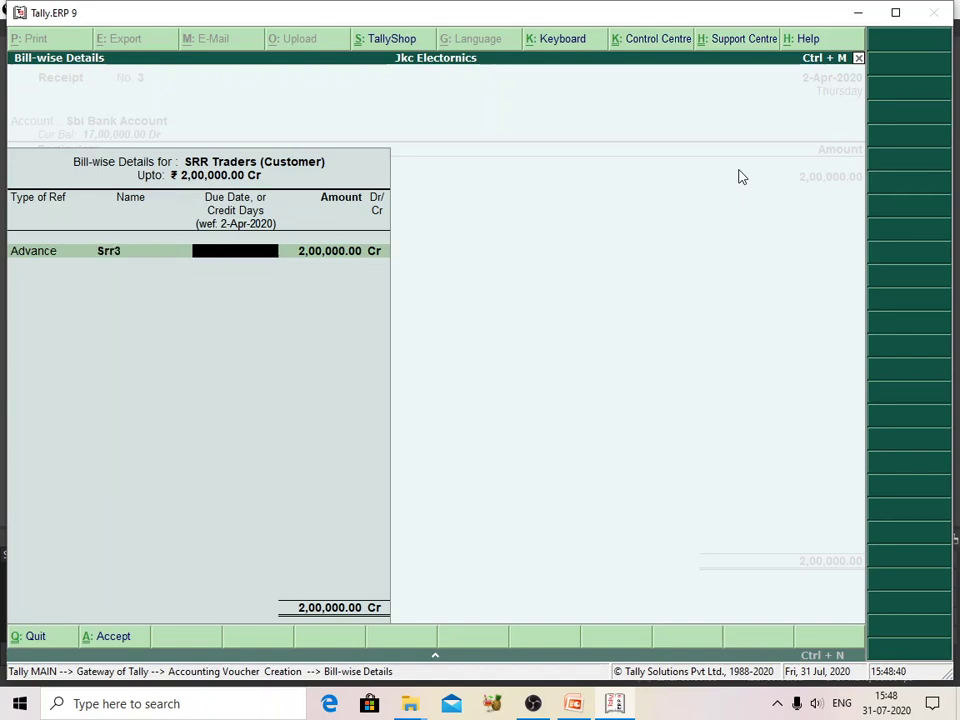
key("Return")
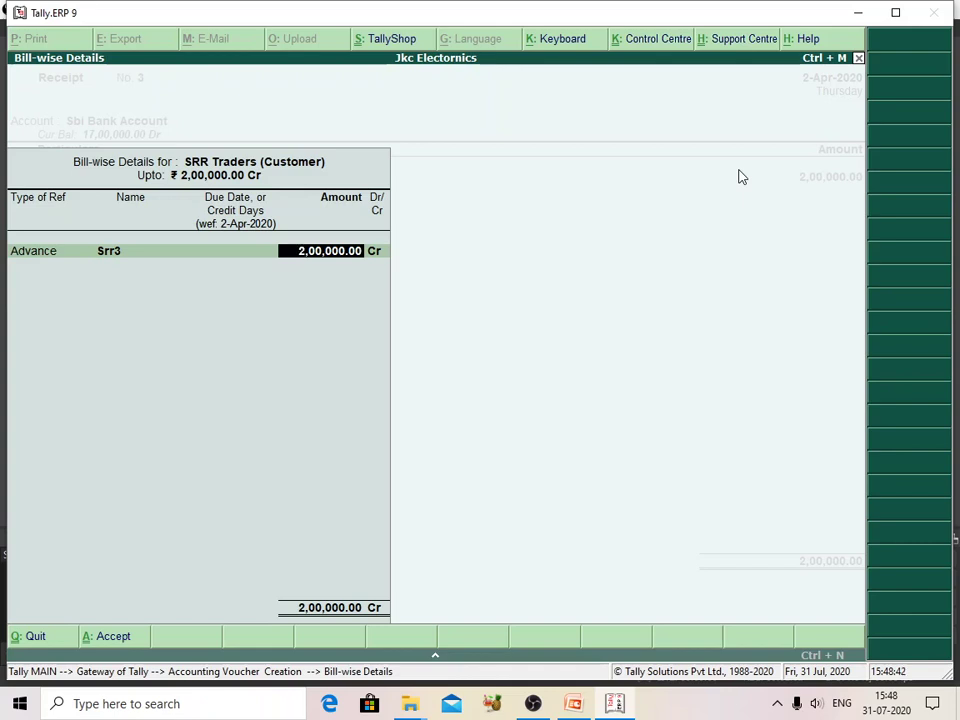
key("Return")
key("Return")
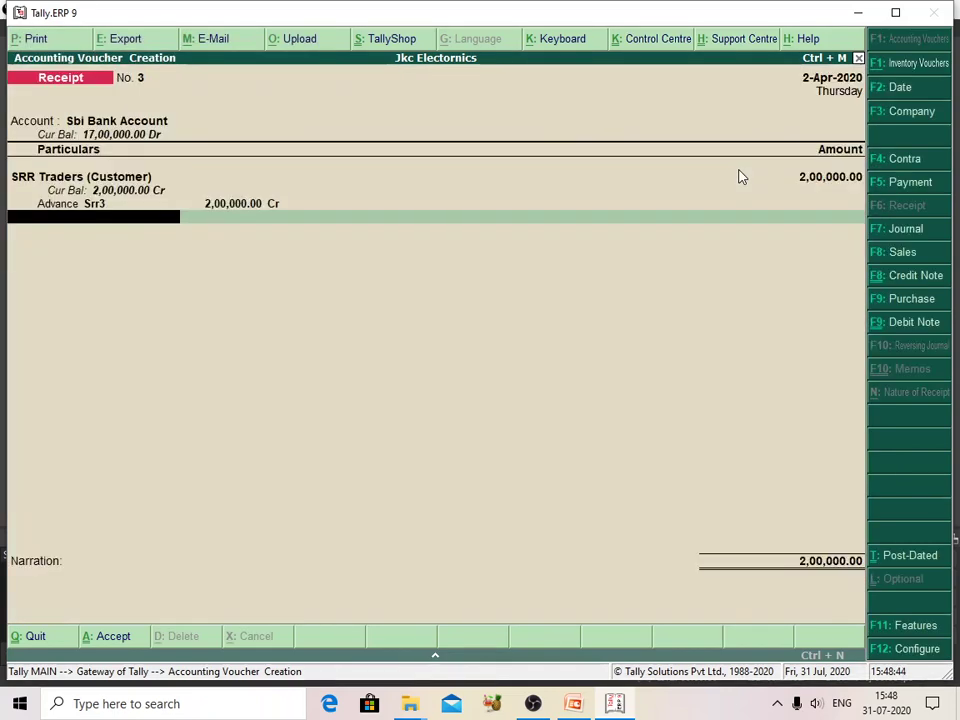
Step: Finish the entry lines, keep the default Cheque/DD bank allocation and save the receipt without a narration
key("Return")
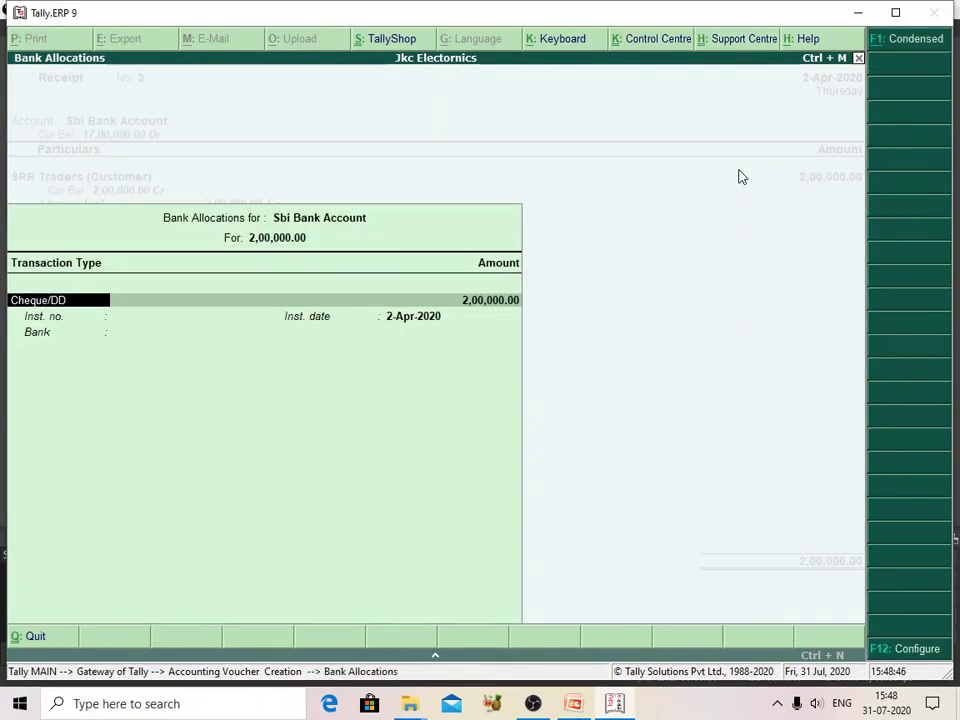
key("Return")
key("Return")
key("Return")
key("Return")
key("Return")
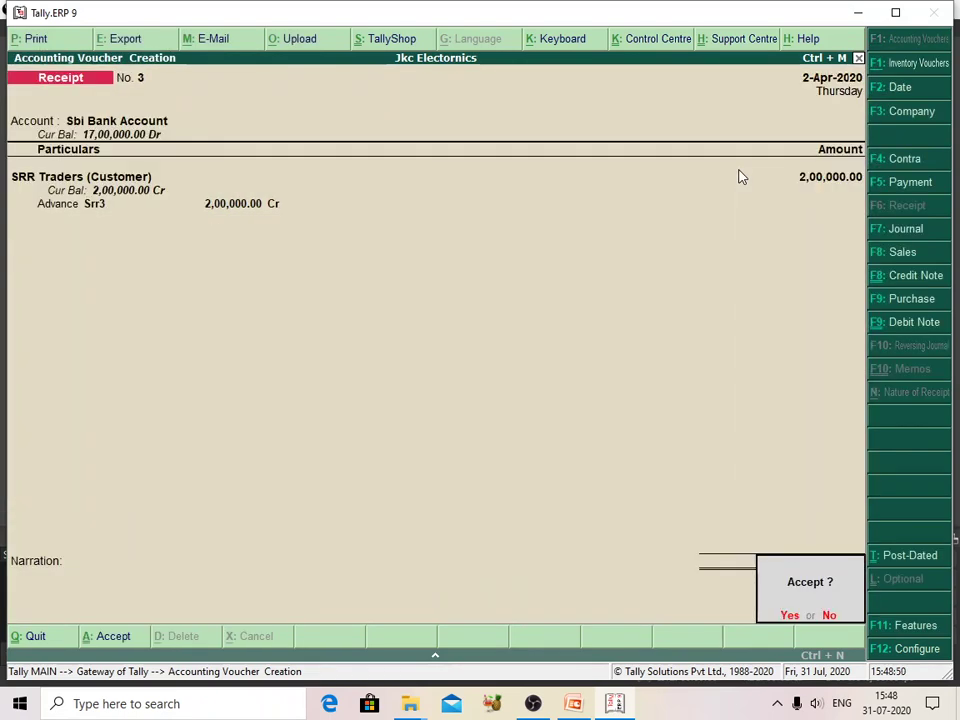
key("Return")
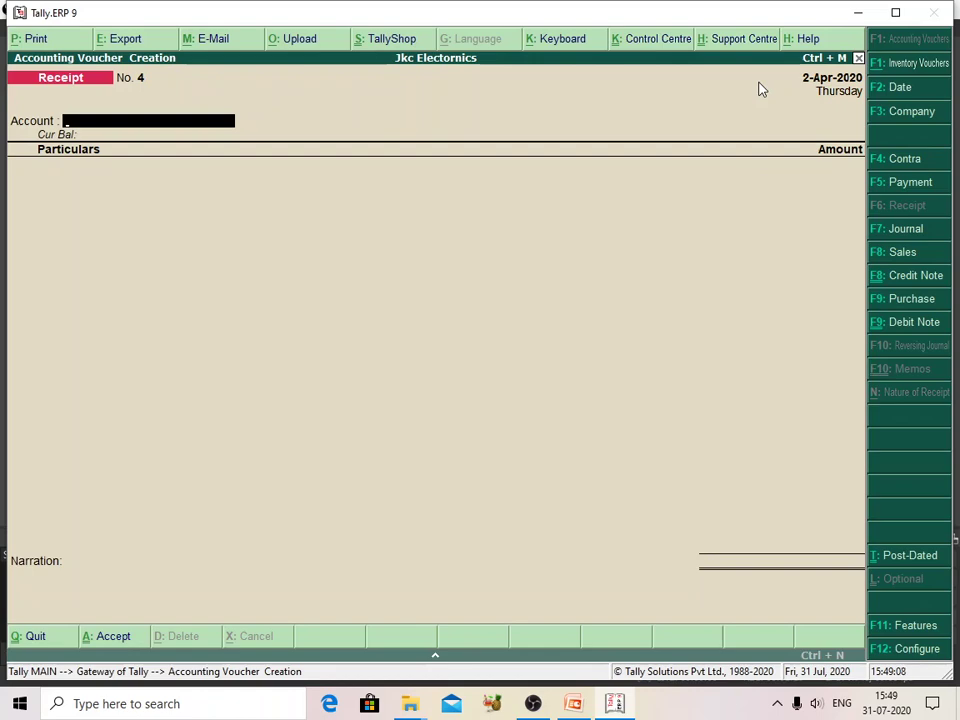
Step: Leave voucher entry and open the group outstandings report for Sundry Debtors
key("Escape")
key("Return")
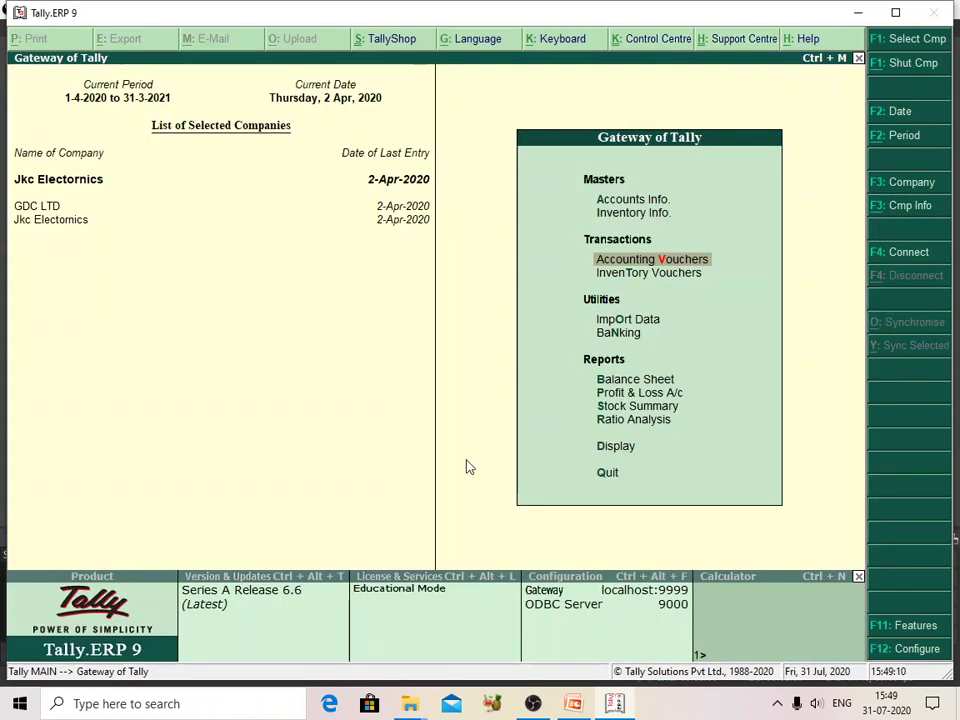
left_click(618, 452)
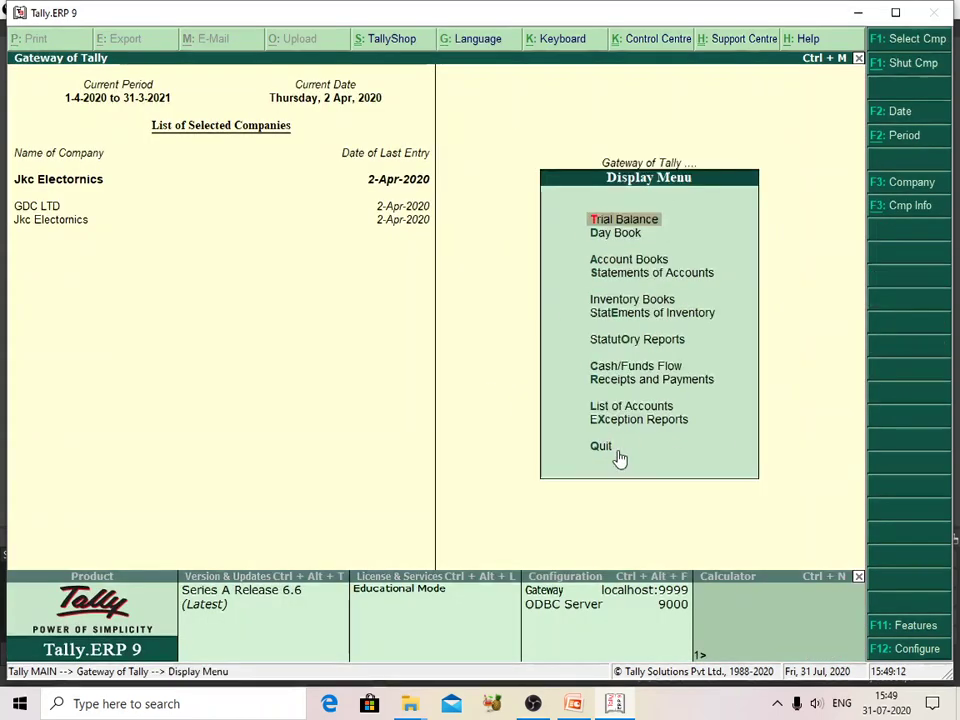
left_click(652, 282)
left_click(669, 305)
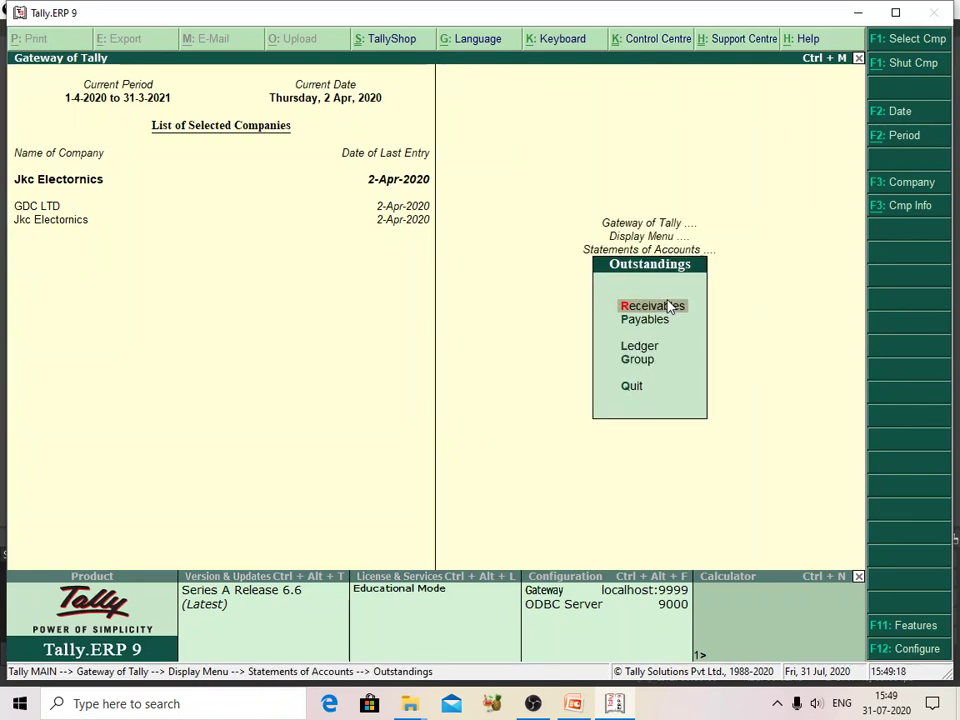
left_click(638, 362)
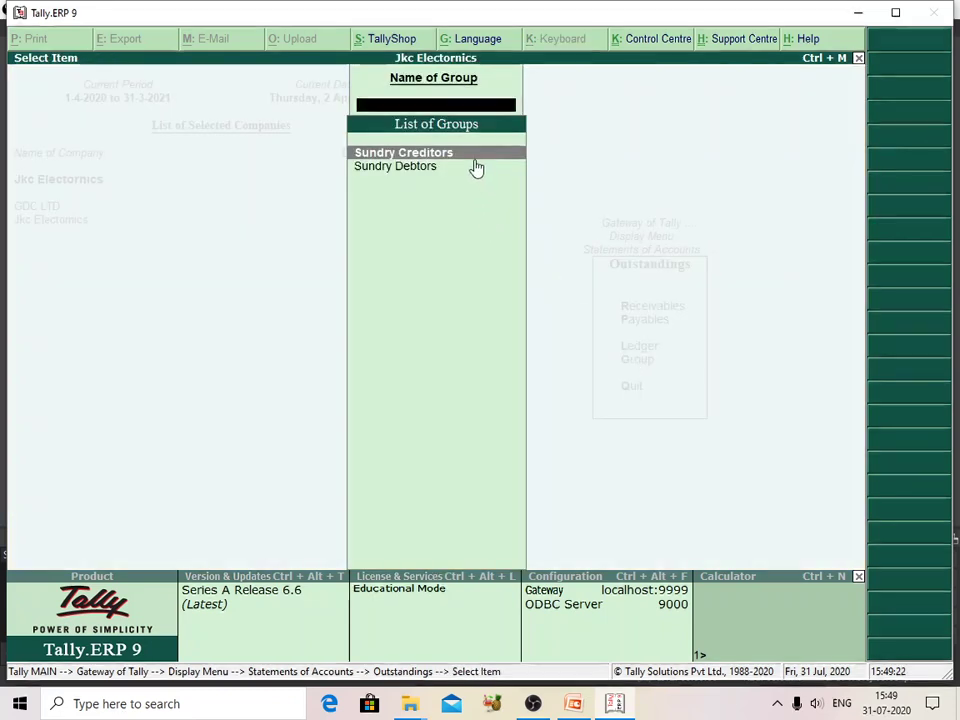
left_click(429, 170)
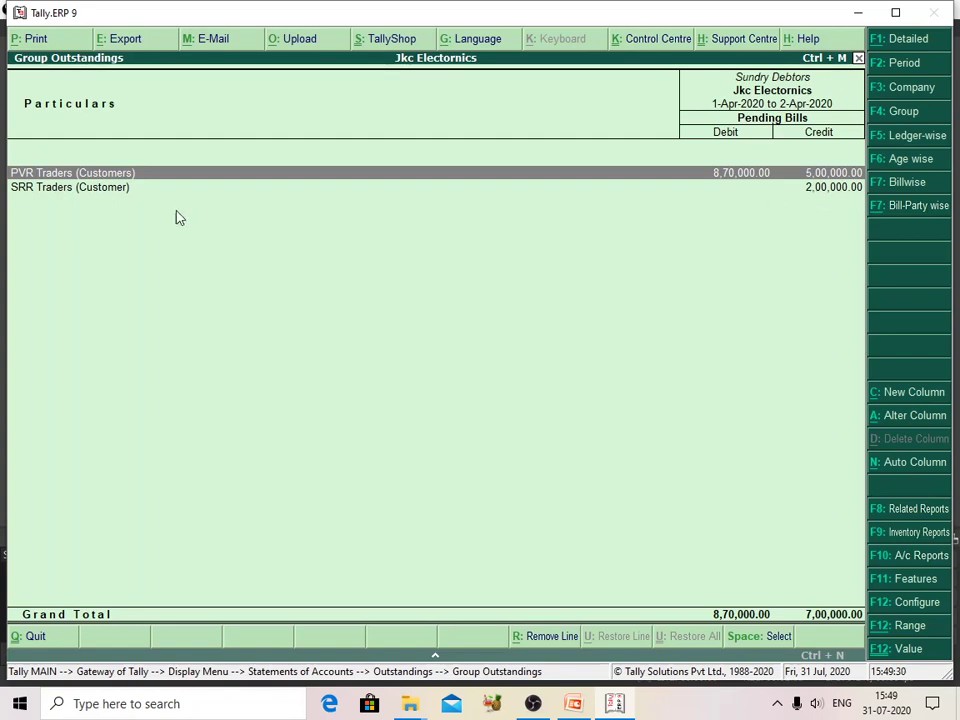
Step: Switch the report to detailed view, examine SRR Traders' pending bills and return to the Gateway of Tally
left_click(900, 42)
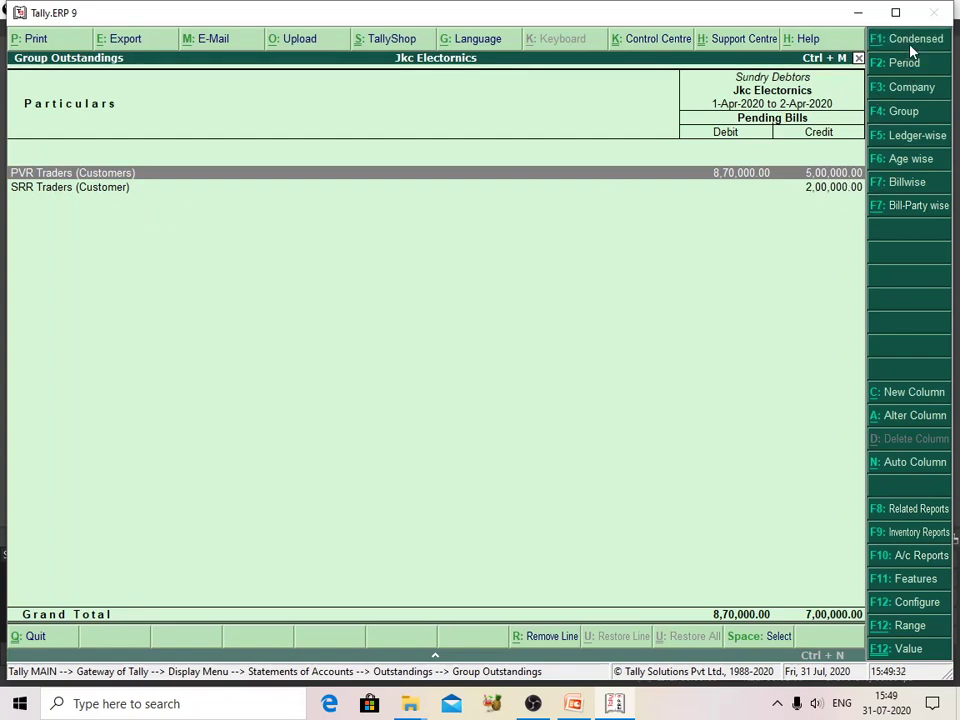
double_click(831, 189)
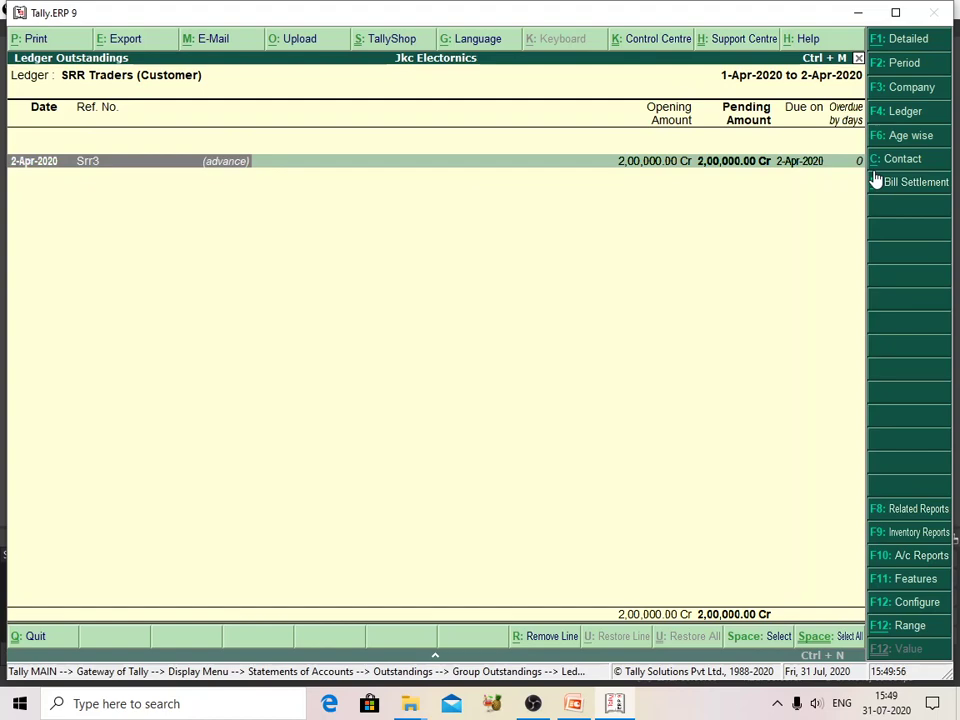
key("Escape")
key("Escape")
key("Escape")
key("Escape")
key("Escape")
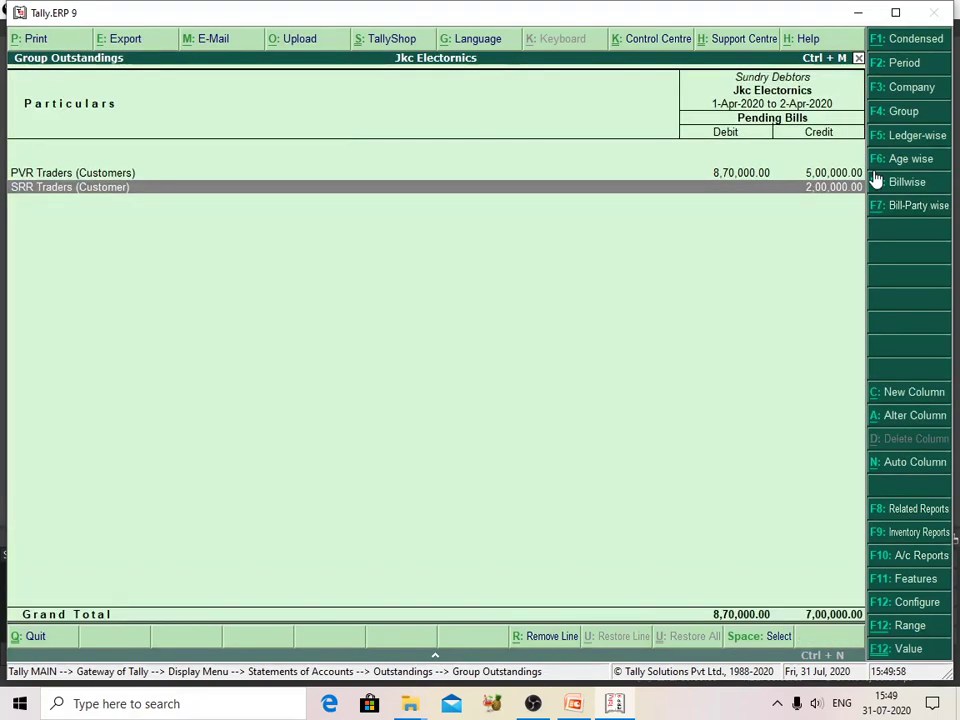
key("Escape")
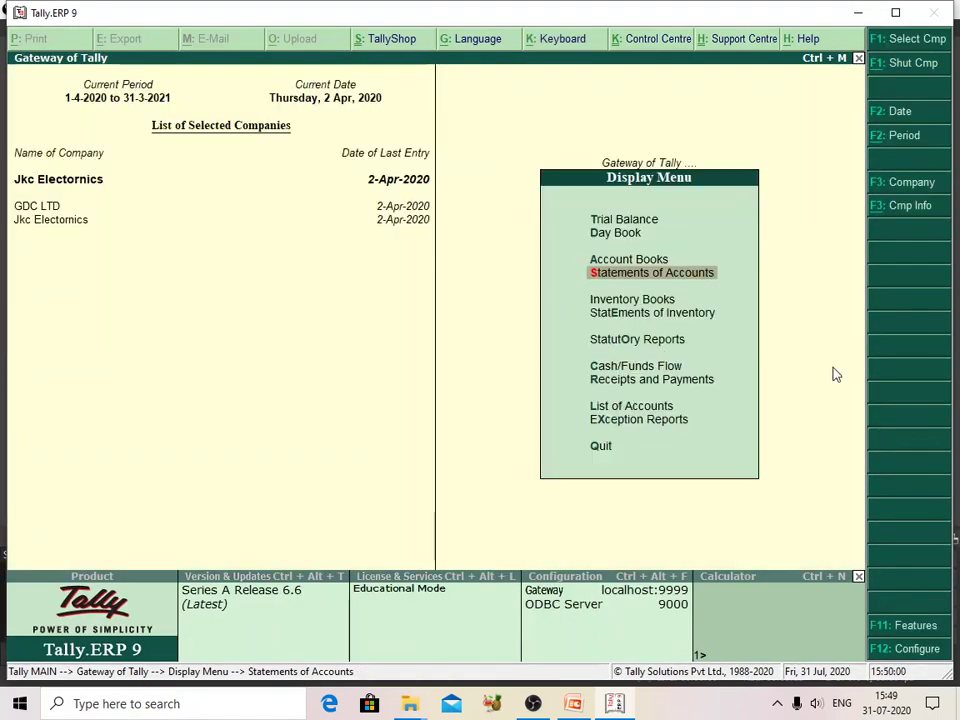
key("Escape")
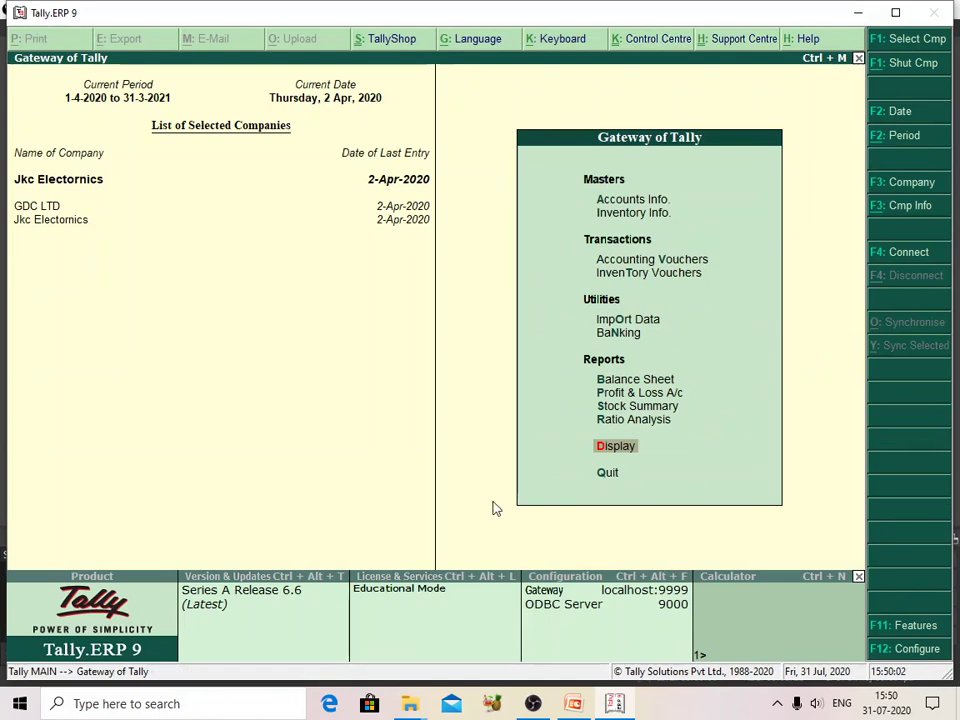
Step: Reopen the group outstandings report for Sundry Debtors from the statements of accounts
left_click(613, 450)
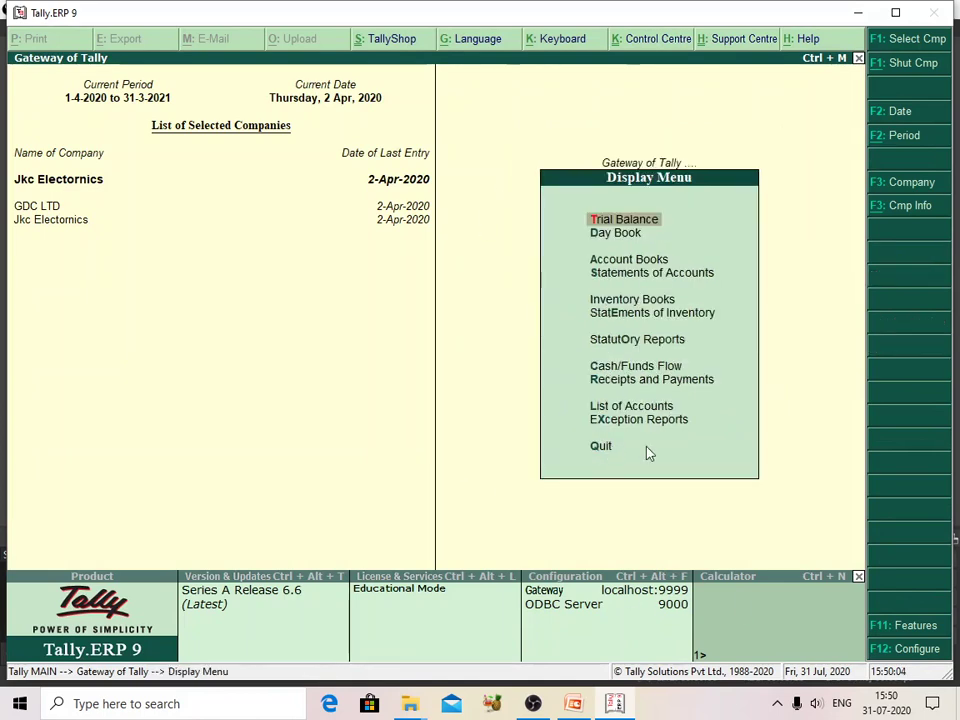
left_click(655, 281)
left_click(665, 302)
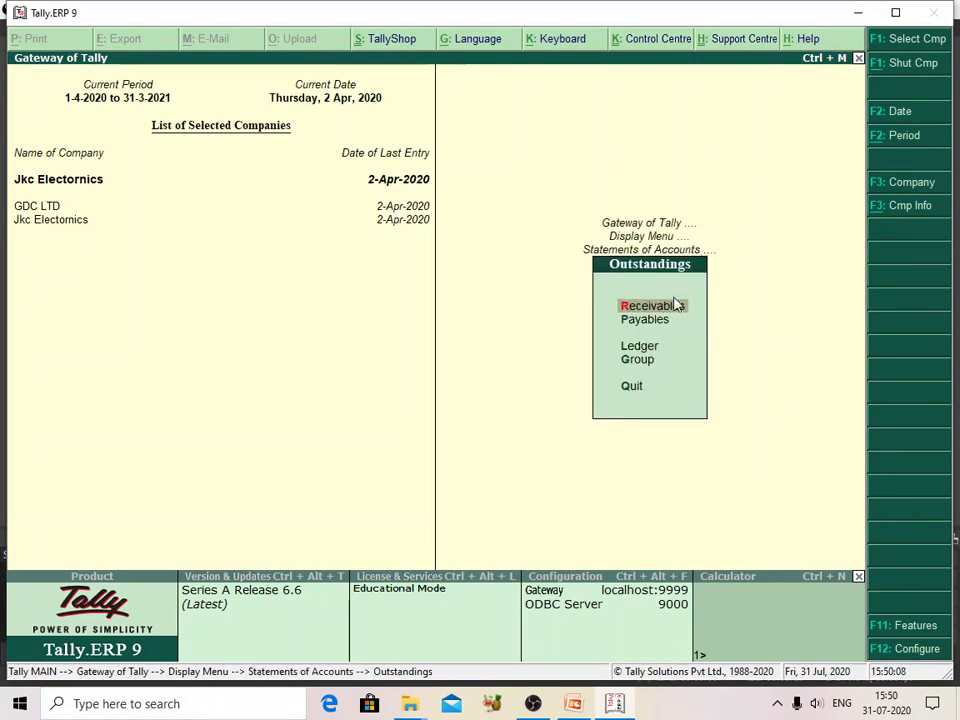
left_click(641, 362)
left_click(641, 362)
left_click(416, 170)
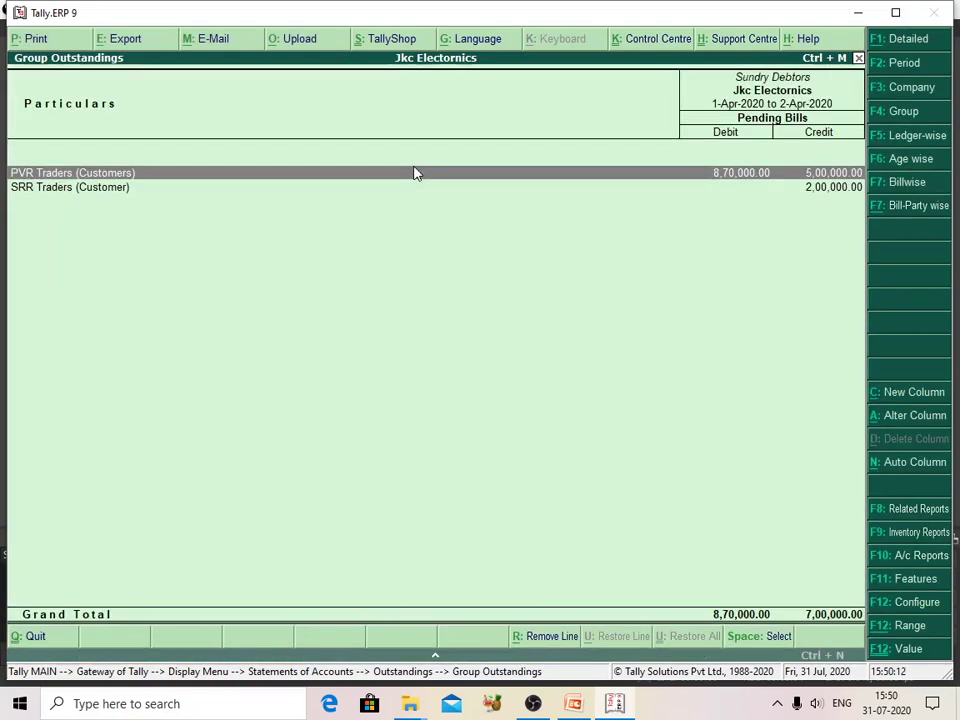
Step: Show the report in detailed form, examine SRR Traders' outstanding advance and go back to the group report
left_click(839, 190)
left_click(912, 42)
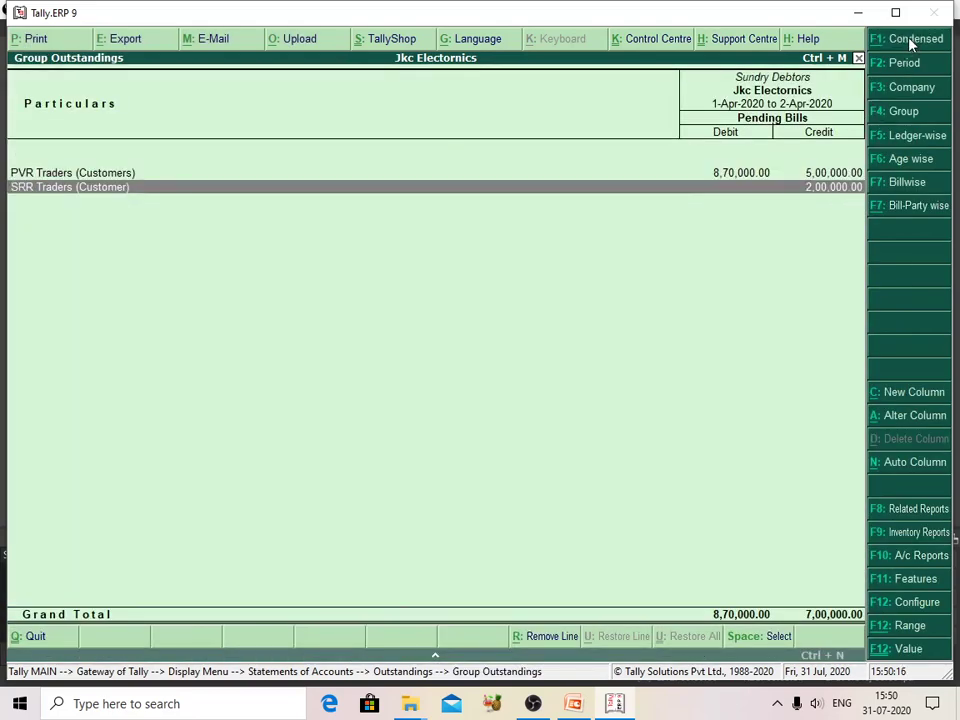
left_click(798, 192)
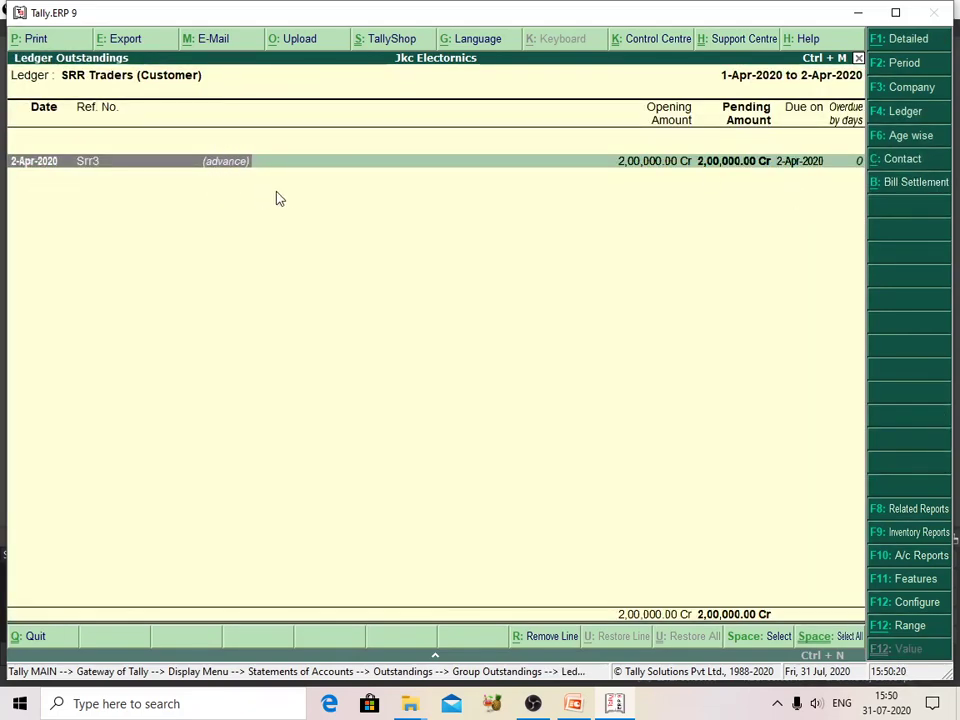
key("Escape")
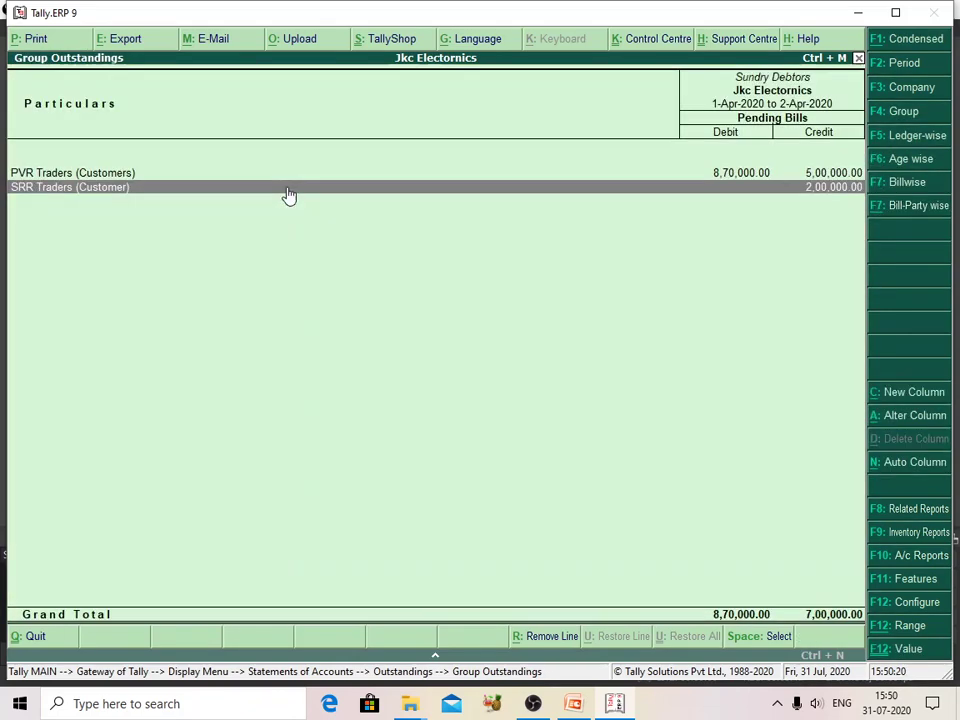
Step: Examine the ledger outstandings of PVR Traders (Customers) and return to the group selection
left_click(94, 173)
left_click(94, 173)
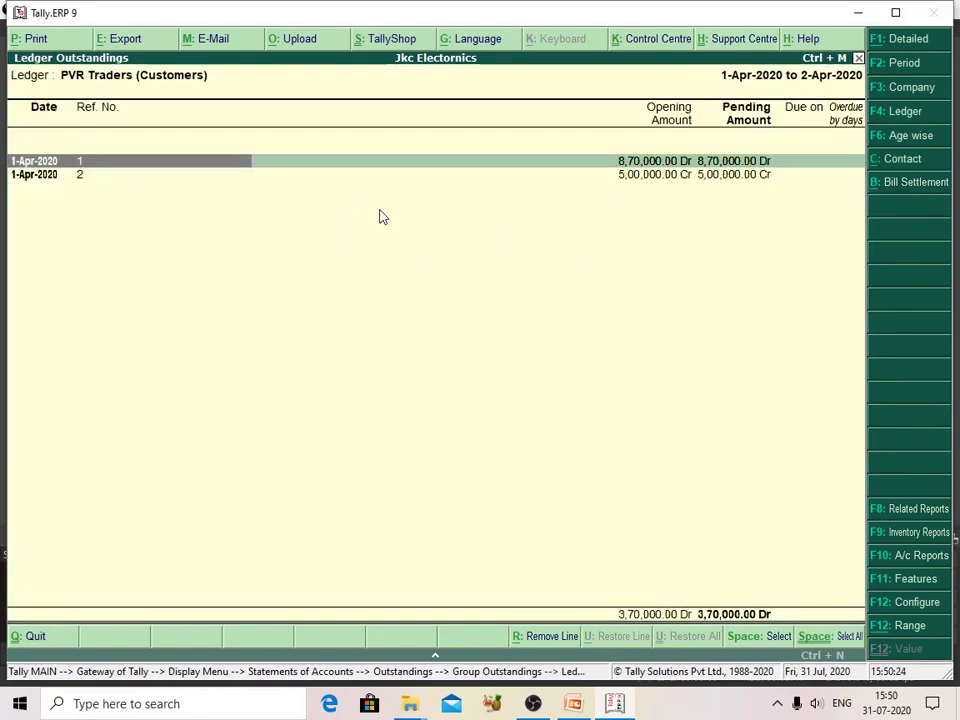
key("Escape")
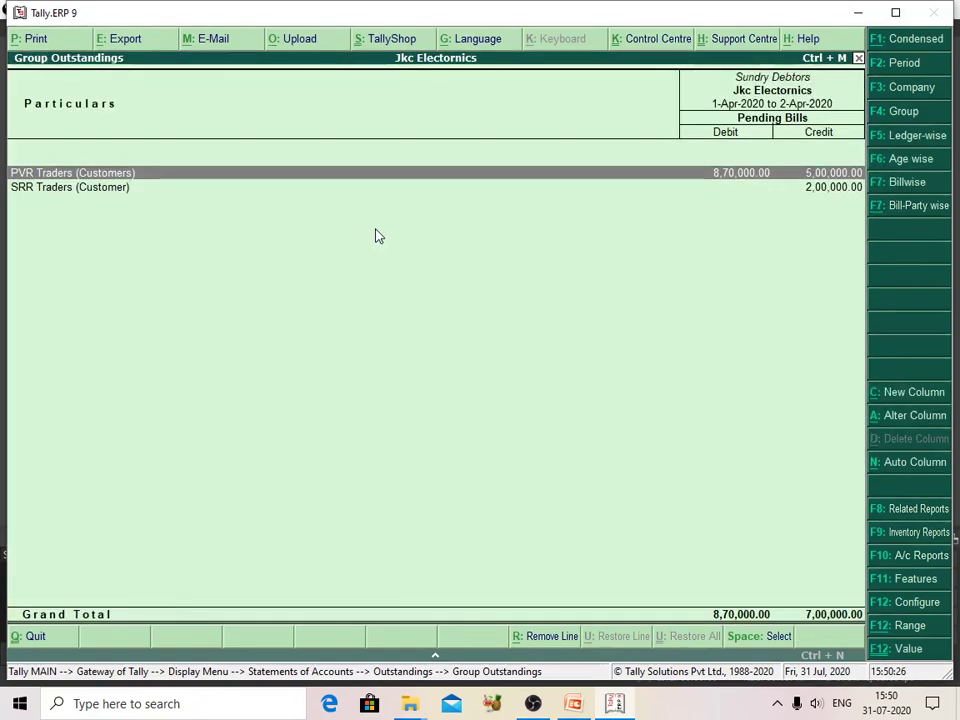
key("Escape")
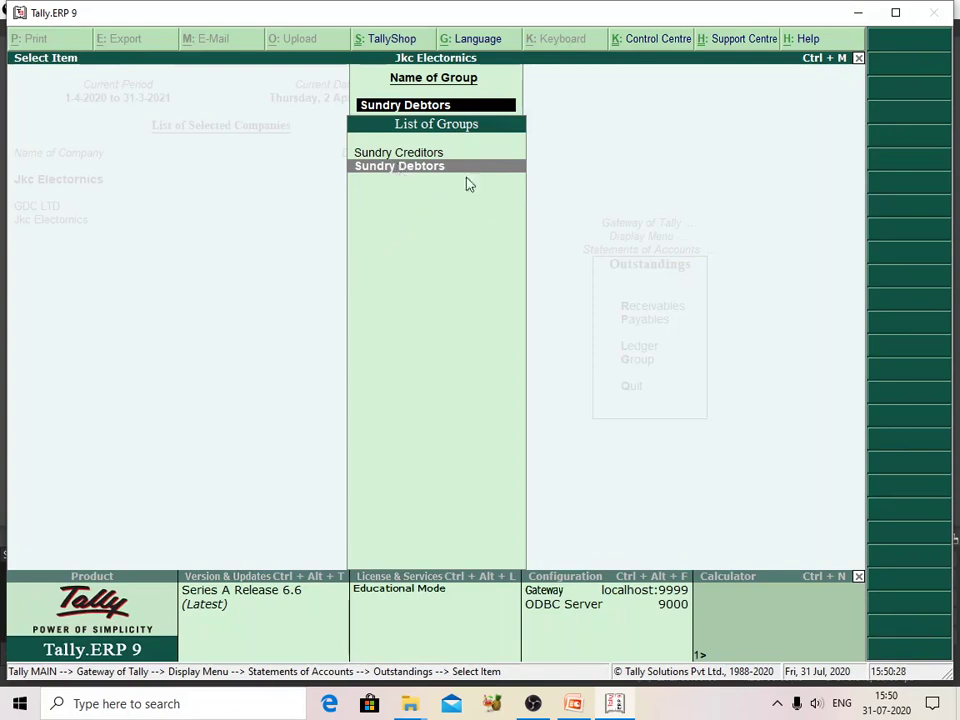
Step: Reopen the Sundry Debtors outstandings, review PVR Traders' pending bills again and bring the group report back up
left_click(395, 167)
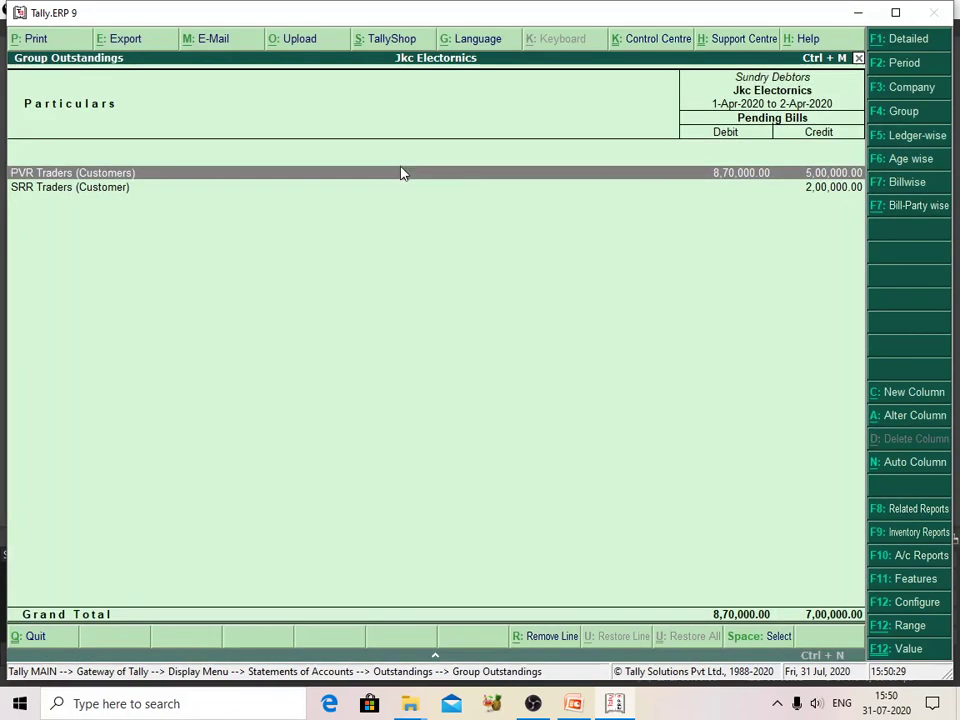
left_click(728, 177)
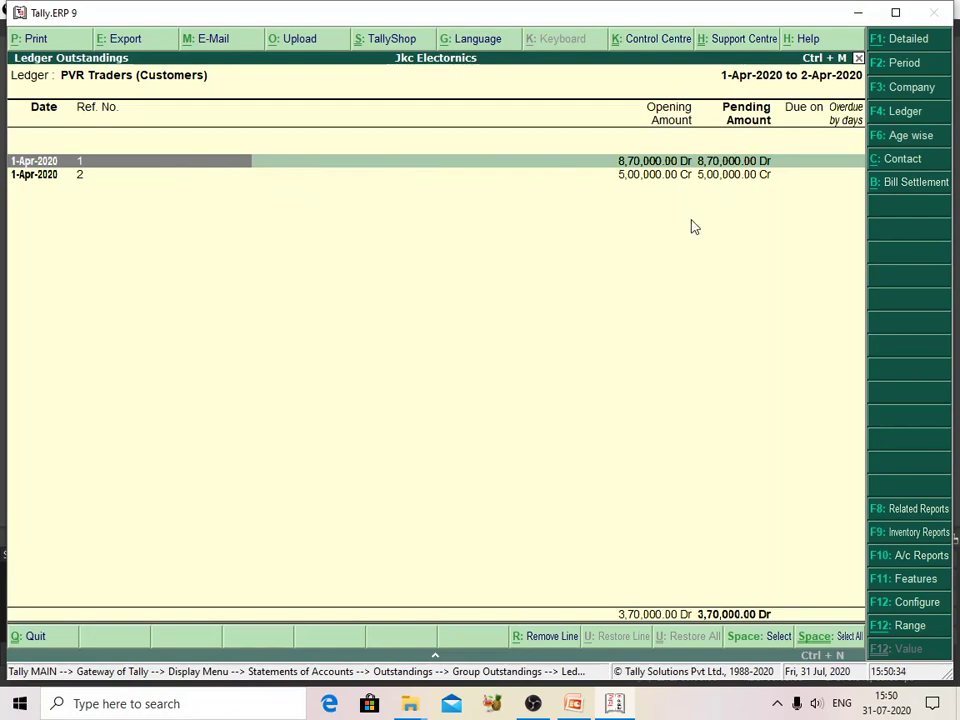
key("Escape")
key("Escape")
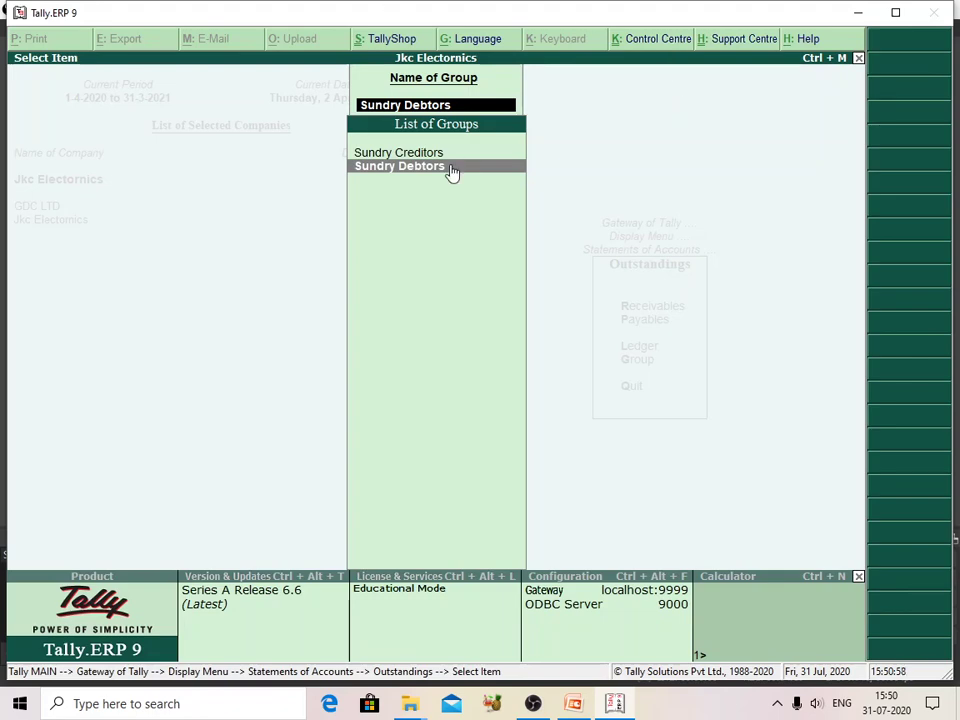
left_click(399, 167)
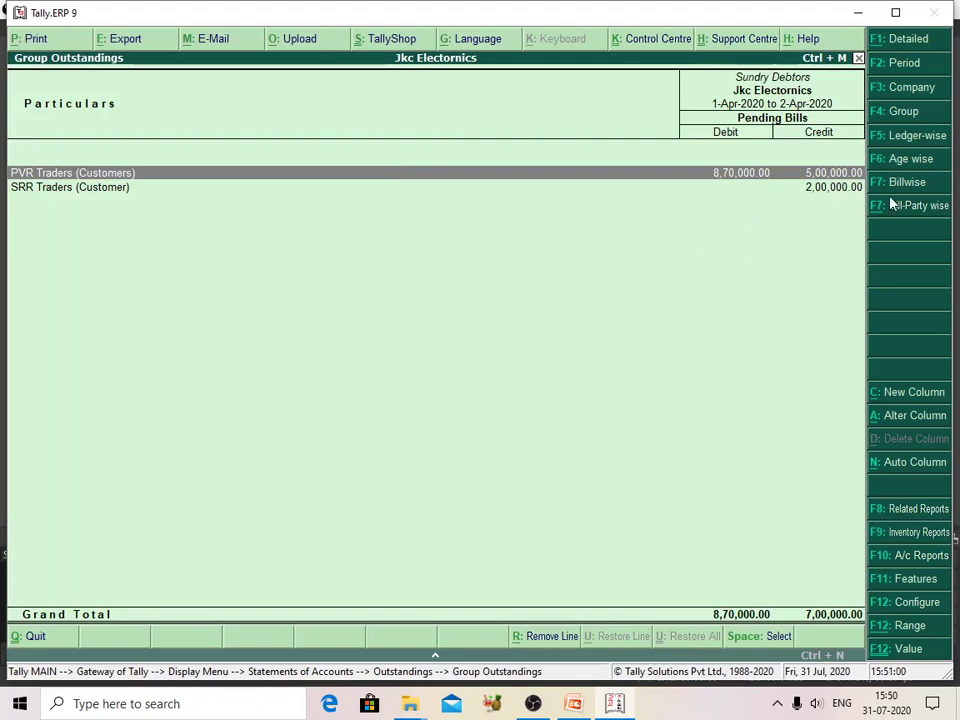
Step: Leave the group outstandings, examine the company's outstanding receivables and return to the Gateway of Tally
key("Escape")
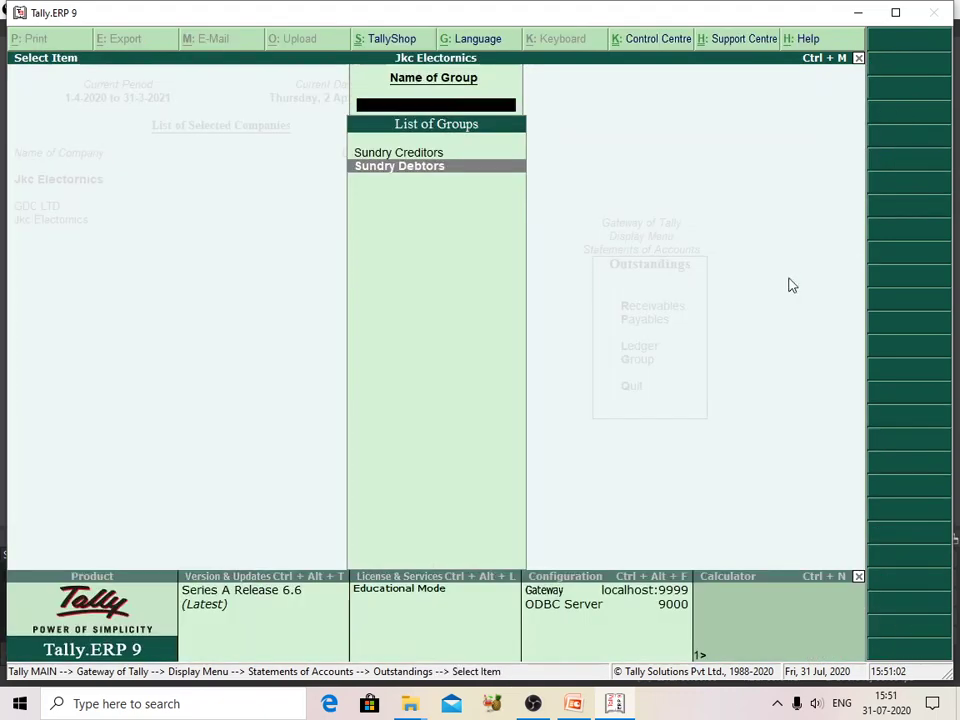
key("Escape")
key("Escape")
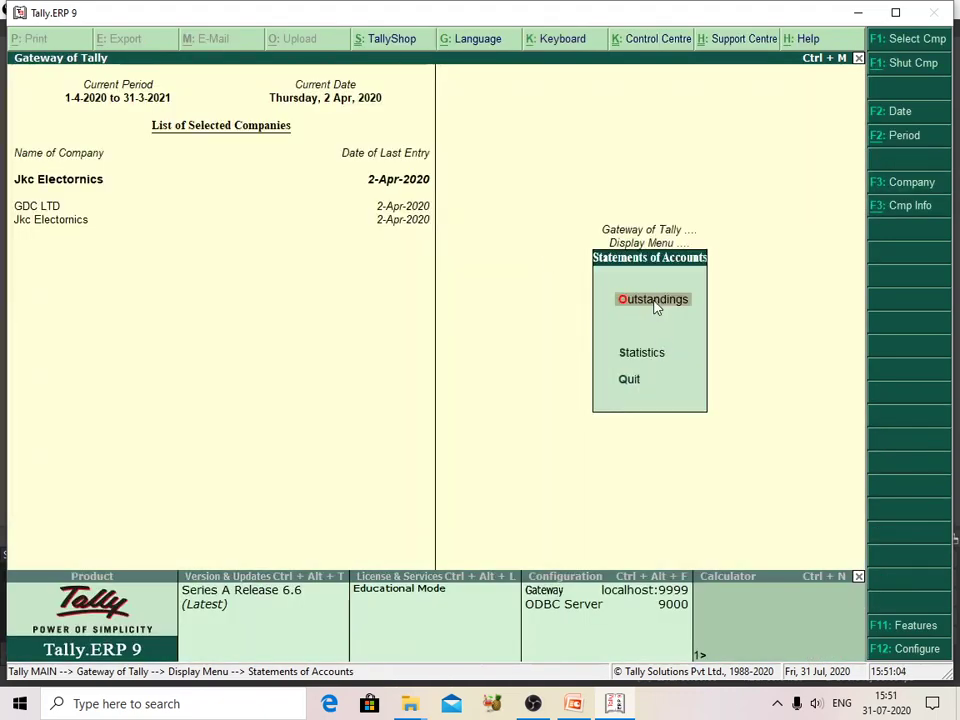
left_click(655, 303)
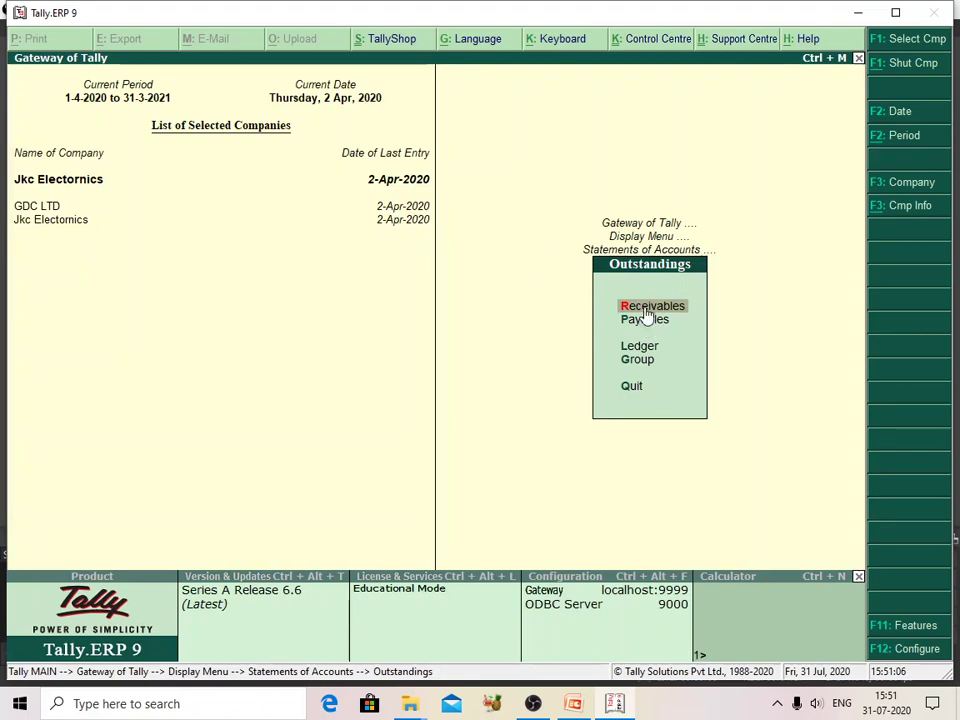
left_click(646, 307)
key("Escape")
key("Escape")
key("Escape")
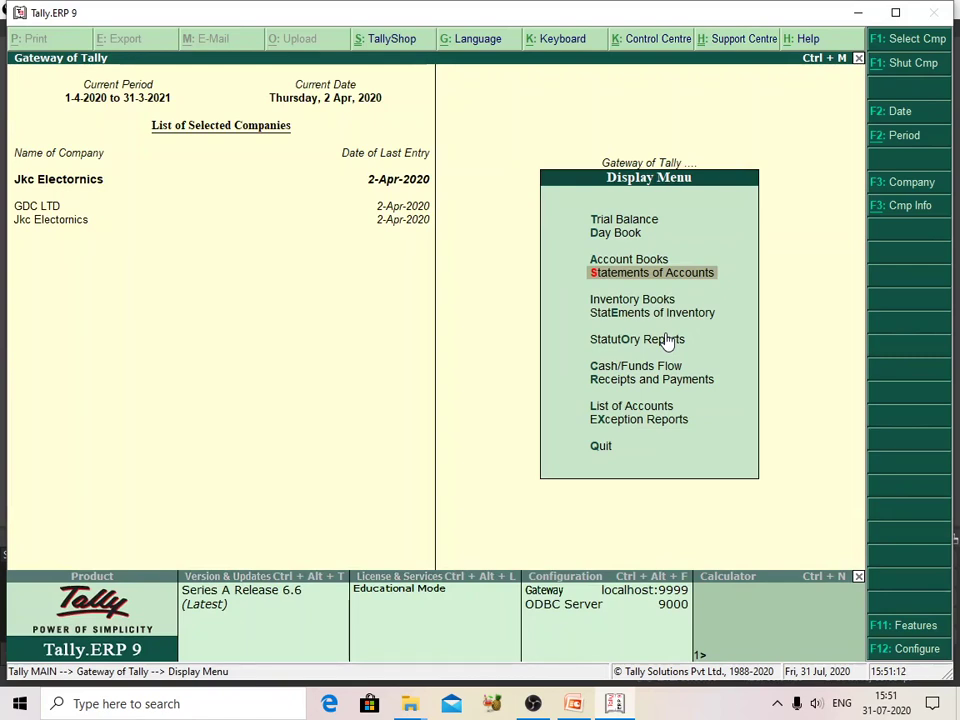
key("Escape")
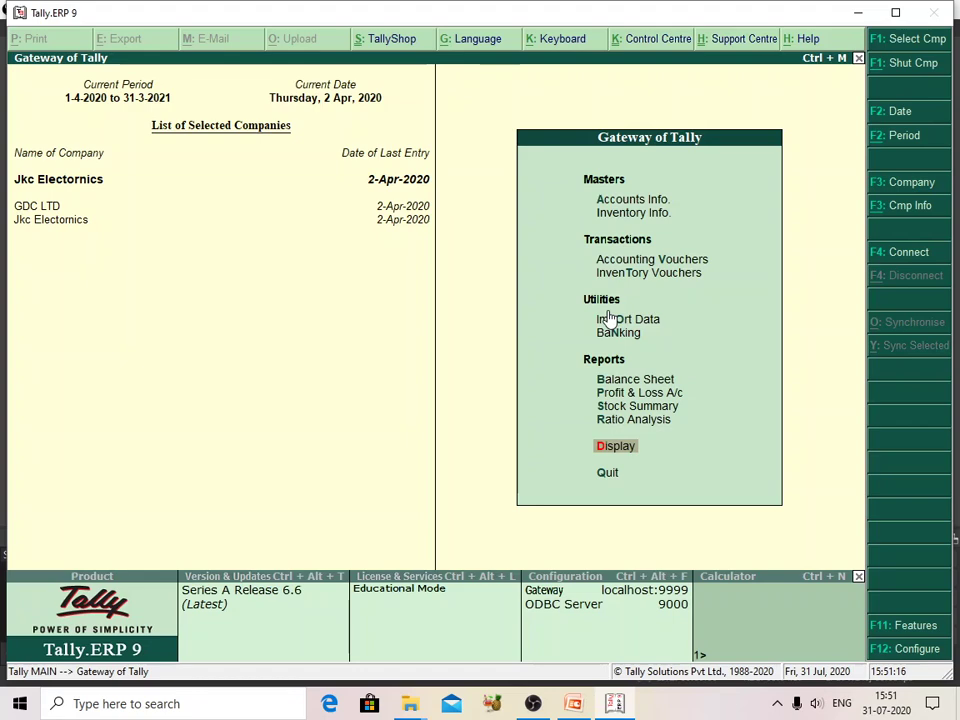
key("Escape")
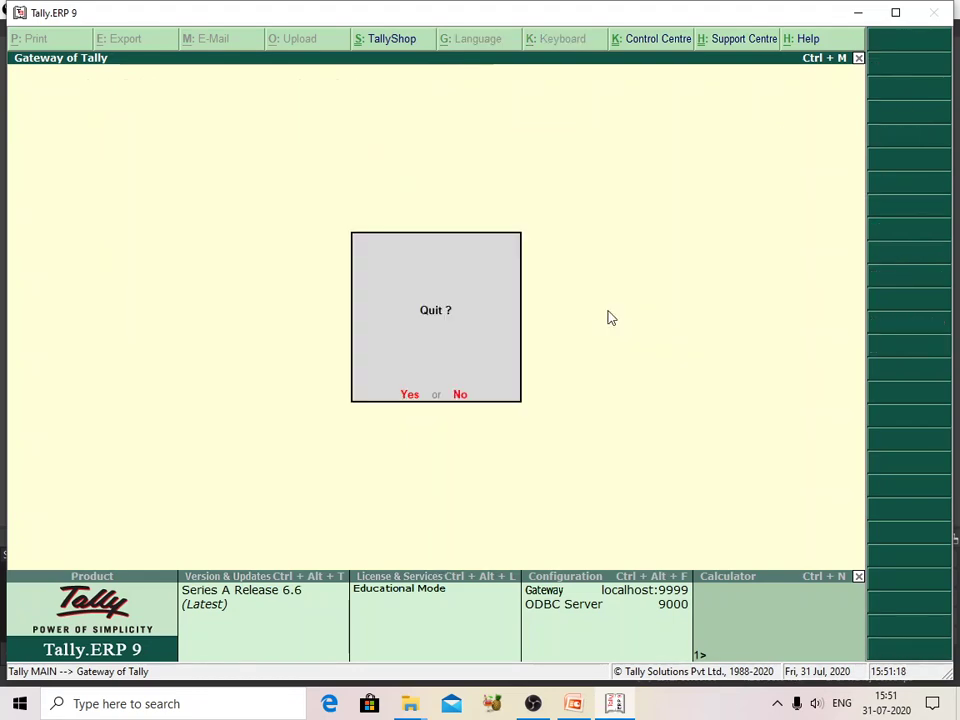
left_click(460, 400)
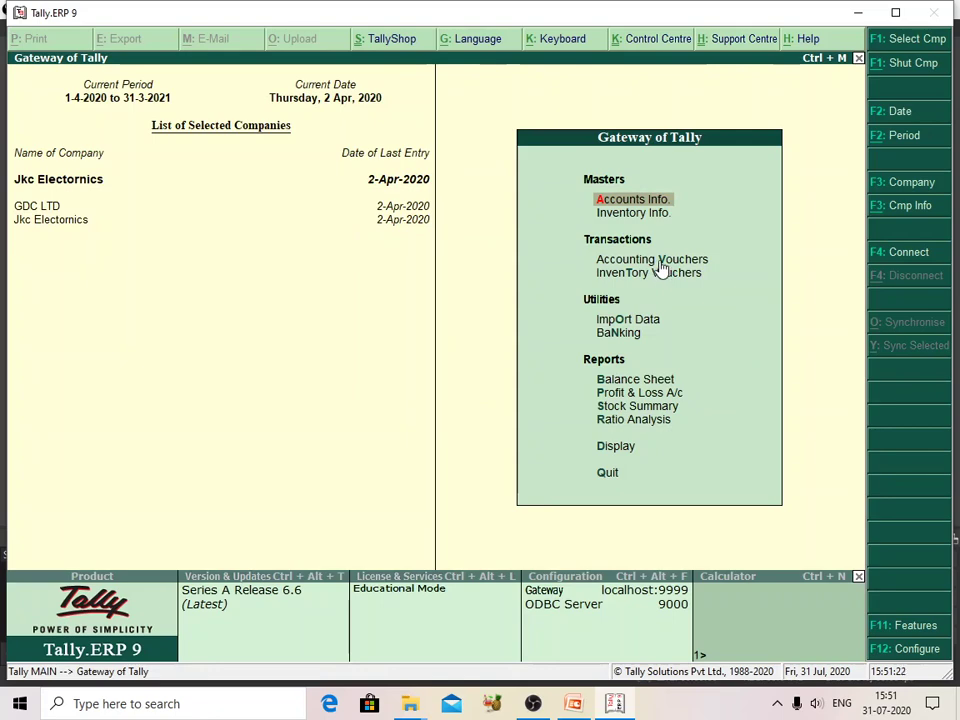
Step: Start a sales voucher and try to set its date to 10-4-2020, 3-10-2020 and 3-4-2020
left_click(659, 264)
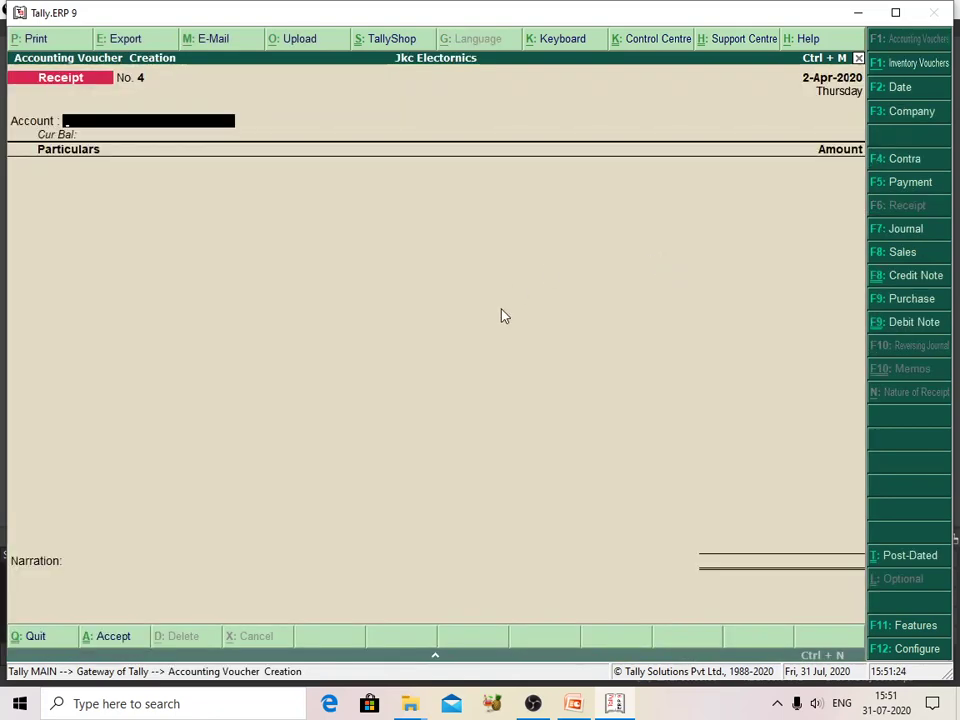
left_click(903, 256)
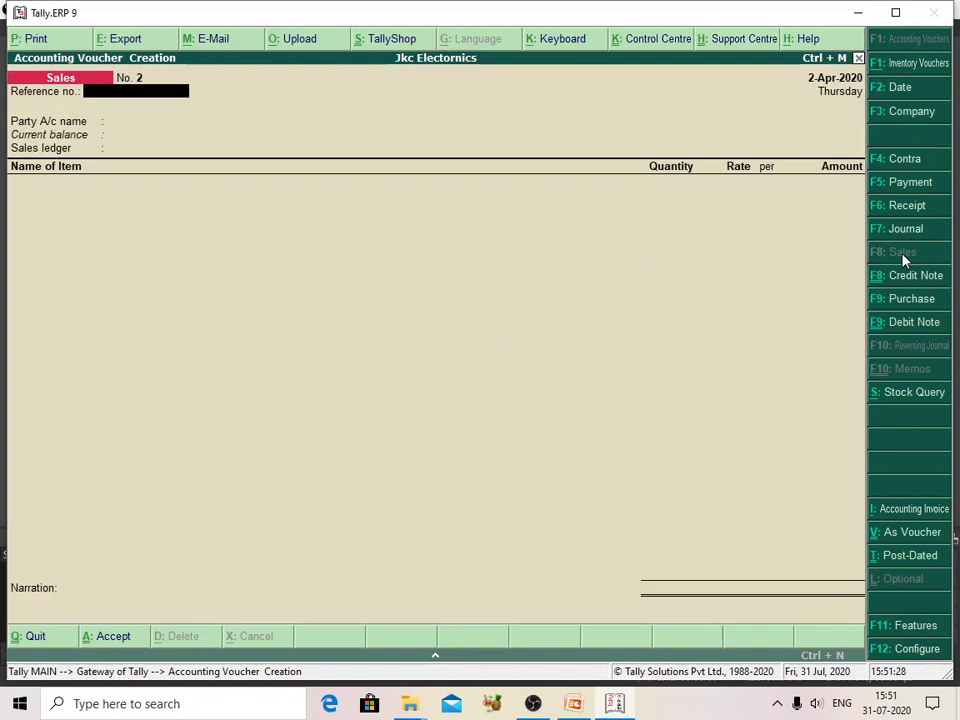
left_click(905, 91)
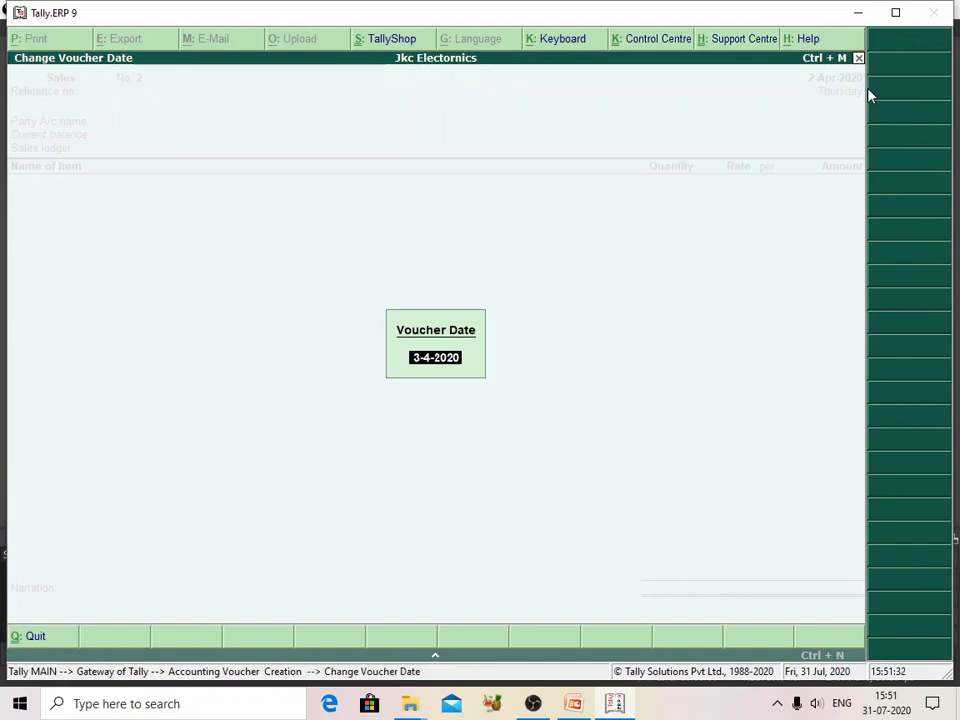
type("10-4-2020")
key("Return")
type("2")
key("BackSpace")
type("3-10-2020")
key("Return")
type("3-4-2020")
key("Return")
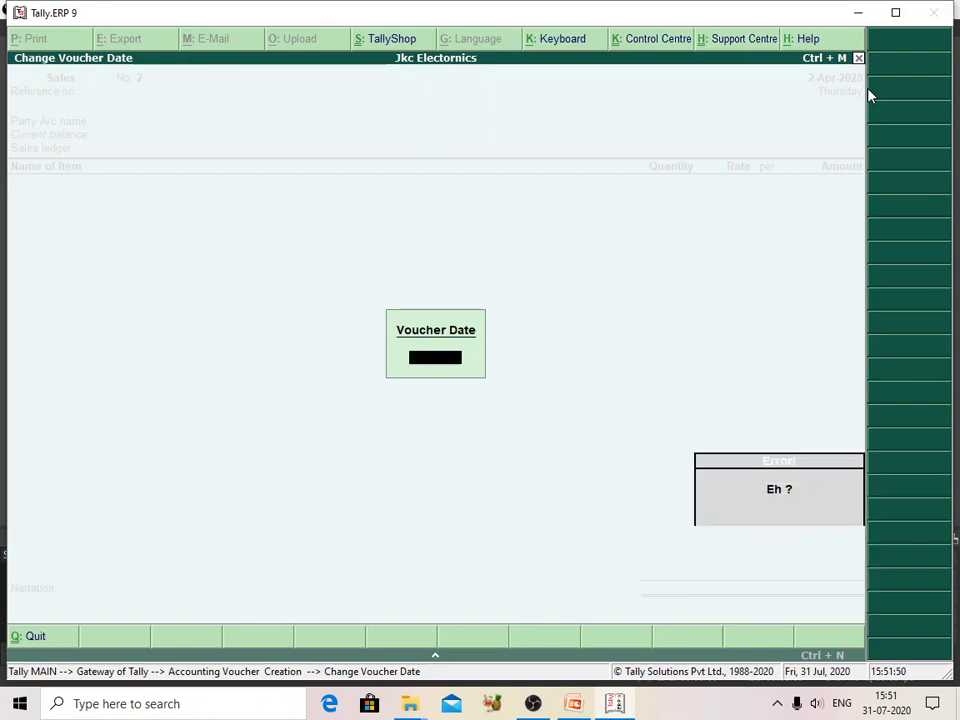
key("Escape")
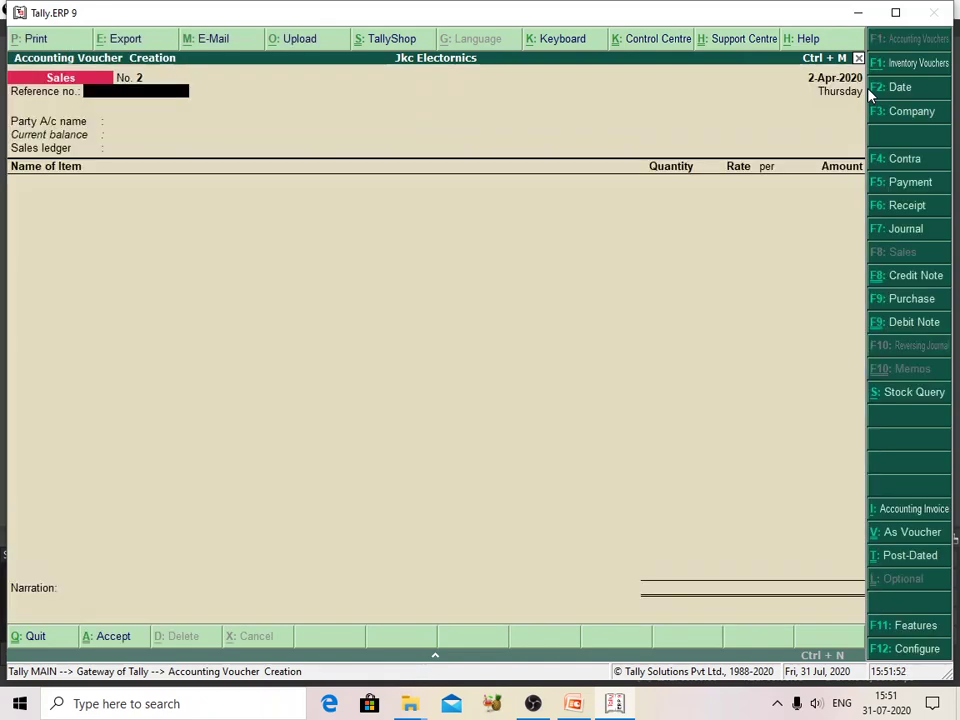
Step: Try to date a stock journal voucher 3-4-2020 and 4-3-2020, and abandon the voucher entry
left_click(913, 64)
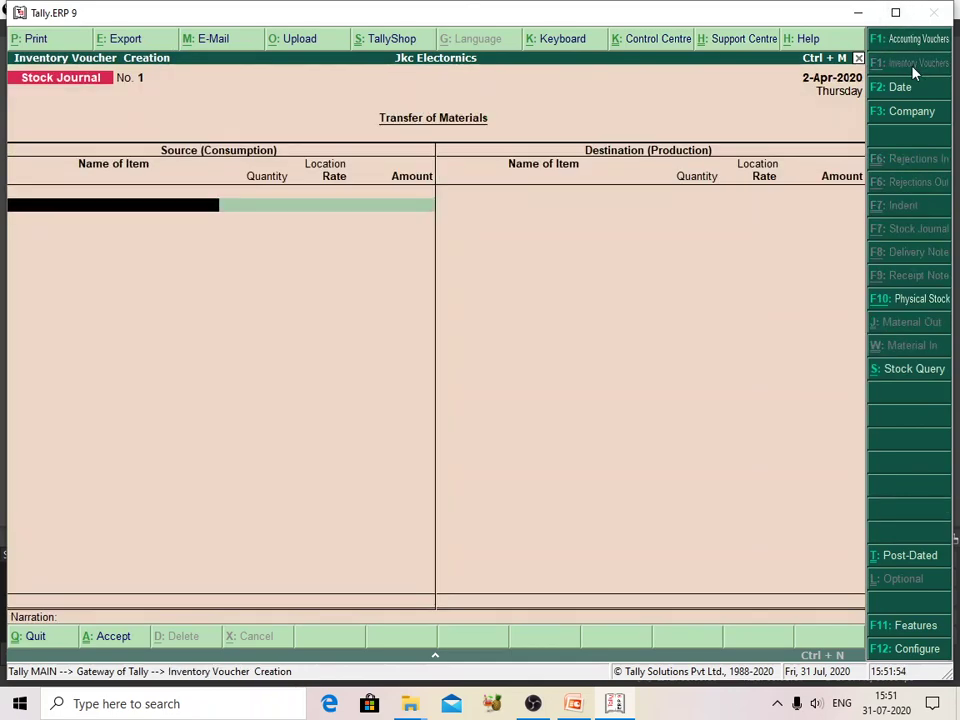
left_click(909, 94)
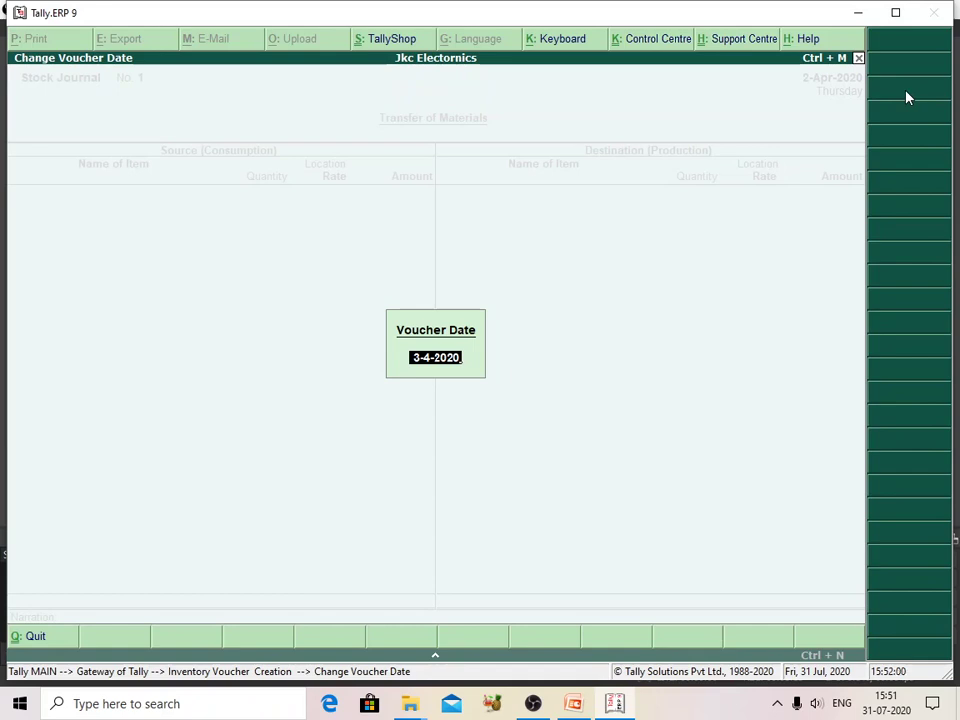
key("BackSpace")
key("BackSpace")
key("BackSpace")
key("BackSpace")
key("BackSpace")
key("BackSpace")
key("BackSpace")
key("BackSpace")
type("3-4-2020")
key("Return")
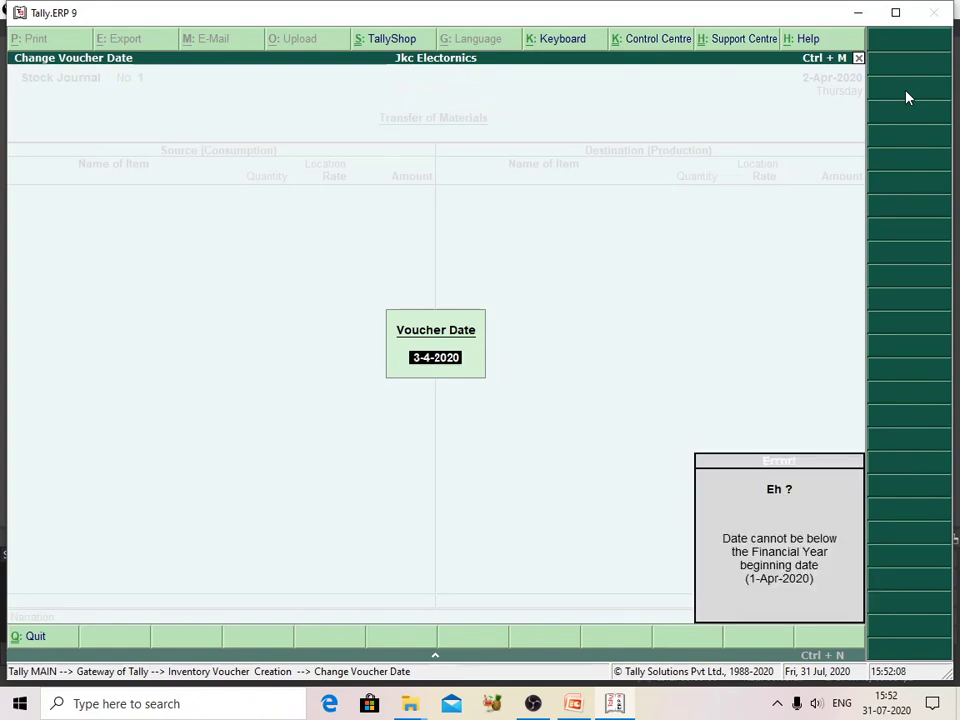
key("Escape")
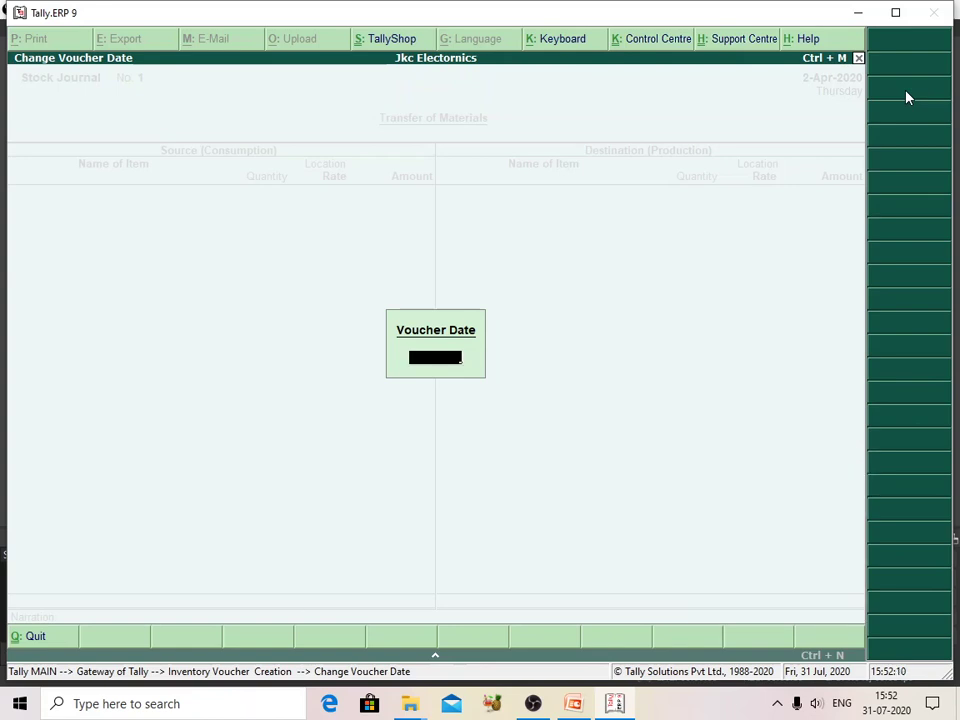
type("4-3-2020")
key("Return")
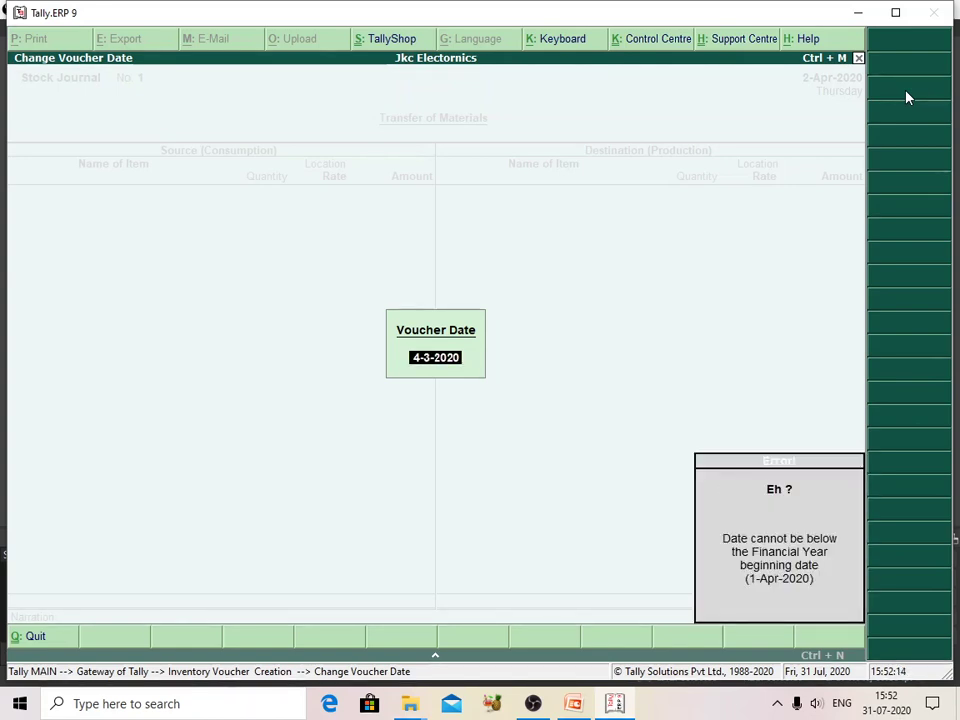
key("Escape")
key("Escape")
key("Escape")
key("y")
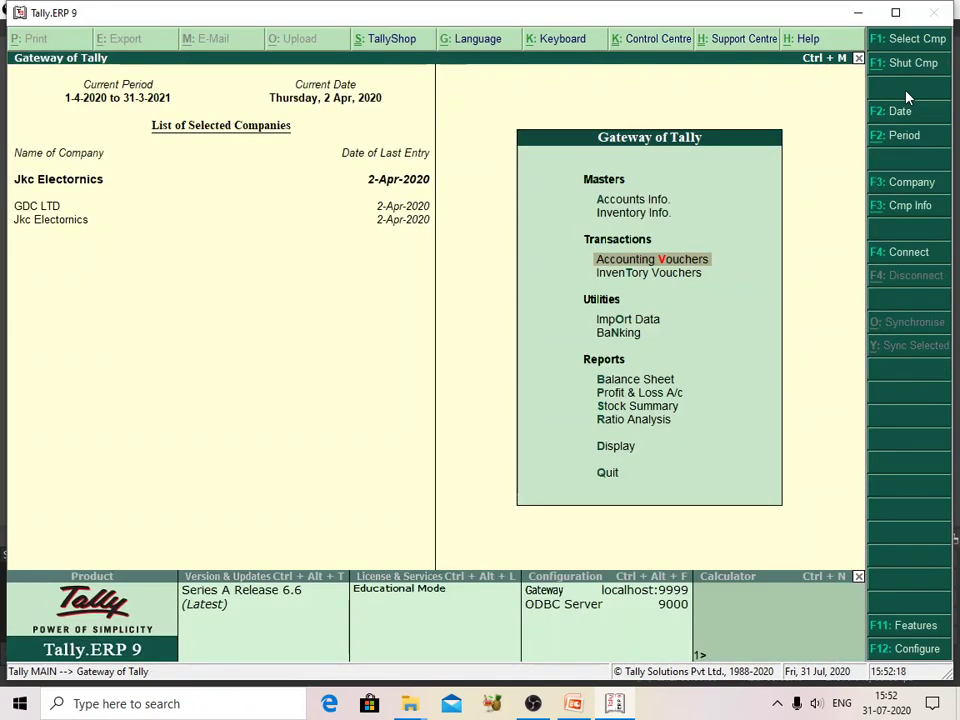
Step: Start a new sales voucher dated 2-Apr-2020
key("Return")
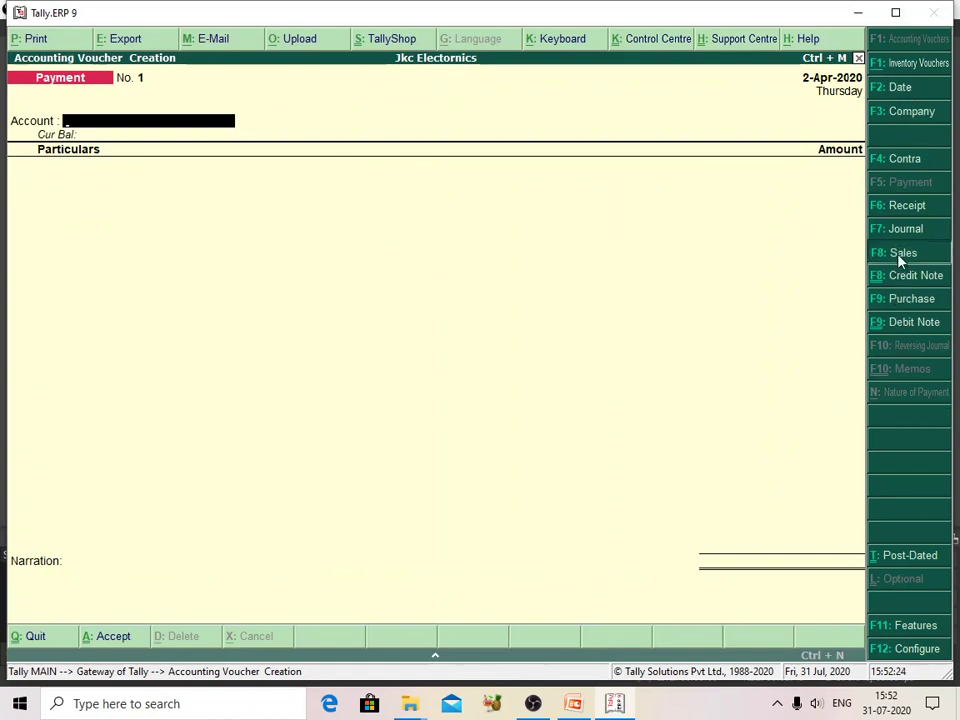
left_click(900, 256)
left_click(901, 90)
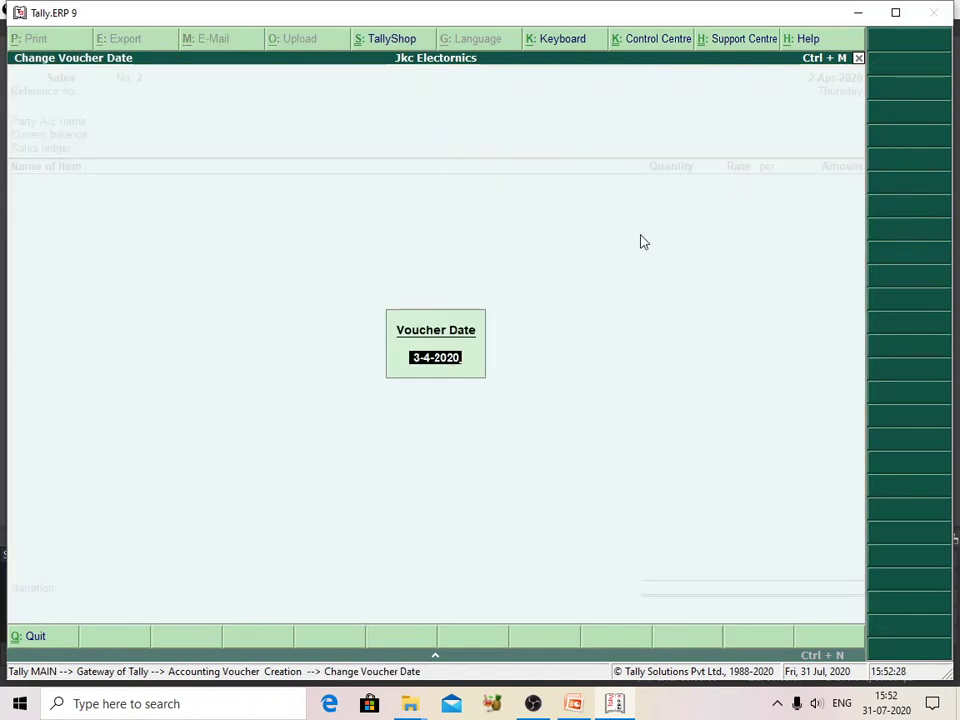
key("BackSpace")
type("2")
key("Return")
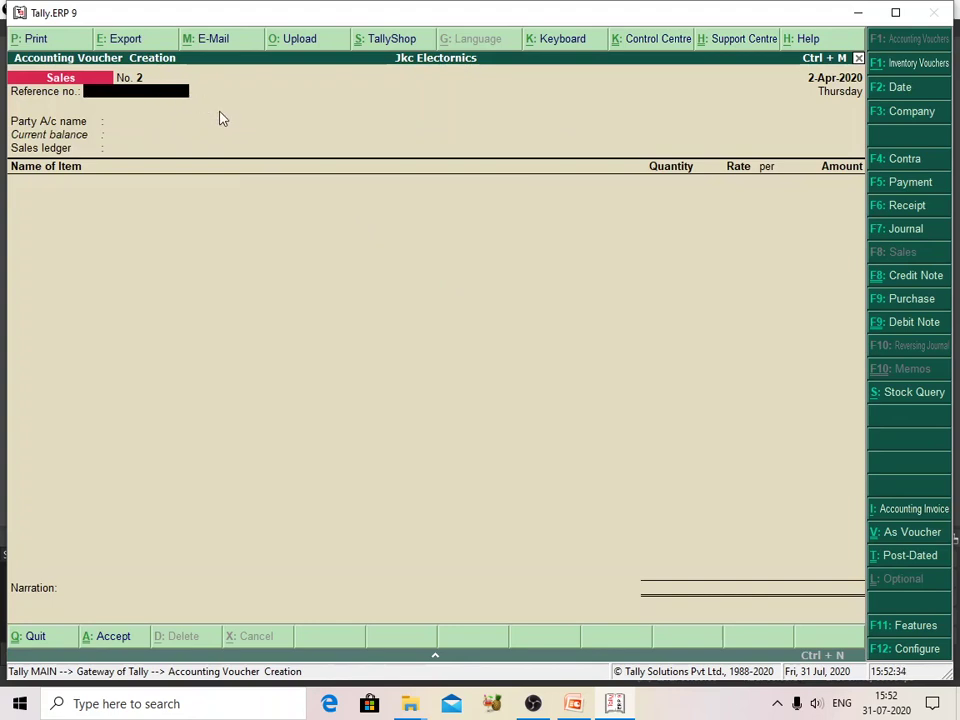
Step: Enter reference number 2, choose SRR Traders (Customer) as the party with default party details, and select Sales Account as the sales ledger
type("2")
key("Return")
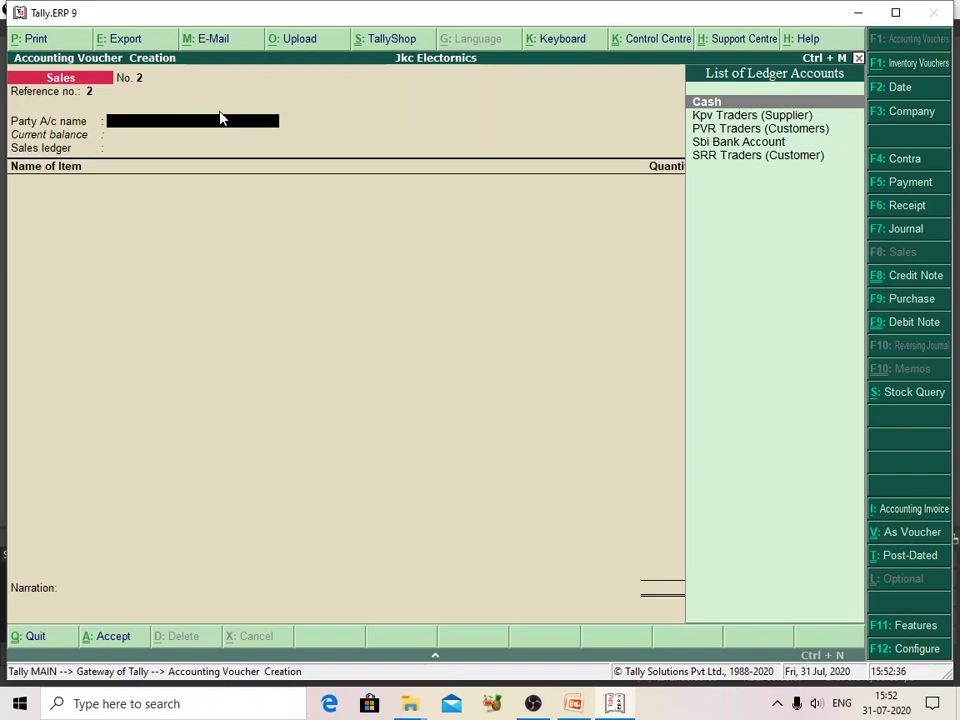
left_click(746, 157)
key("Return")
key("Return")
key("Return")
key("Return")
key("Return")
key("Return")
key("Return")
key("Return")
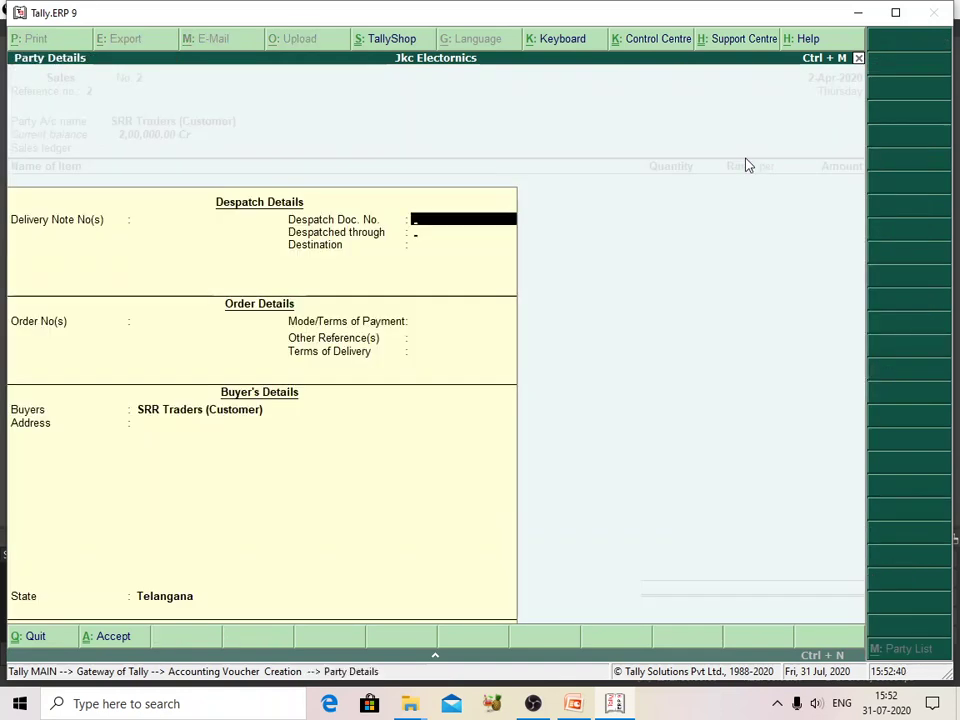
key("Return")
key("Return")
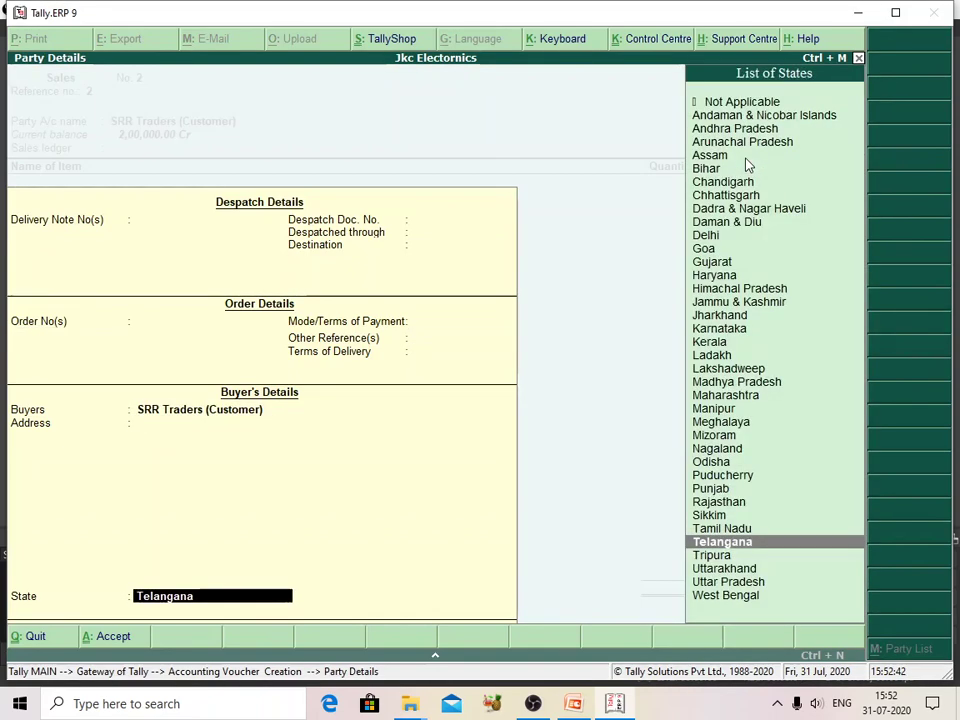
key("Return")
key("Return")
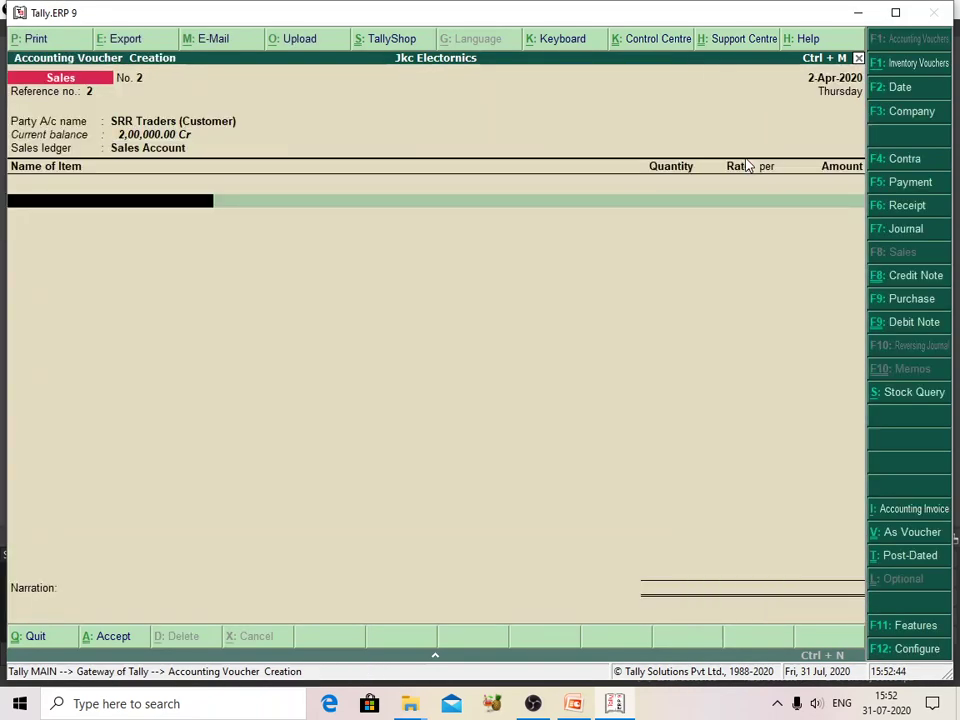
Step: Add 10 LG Washing Machine units from Store House to the sale at a rate of 26,000 each
type("s")
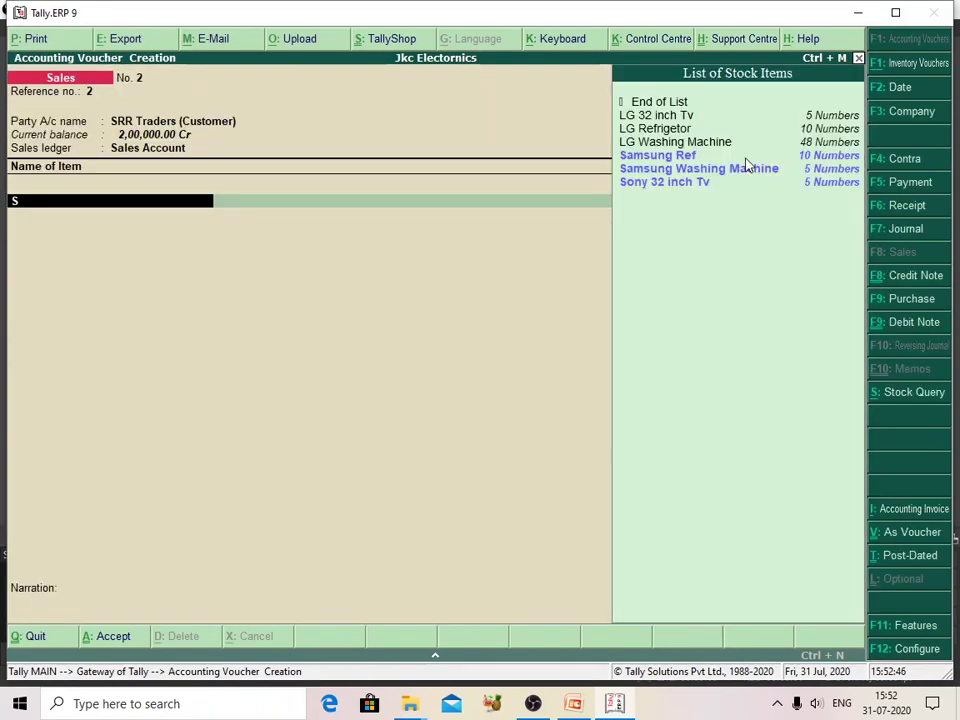
left_click(808, 145)
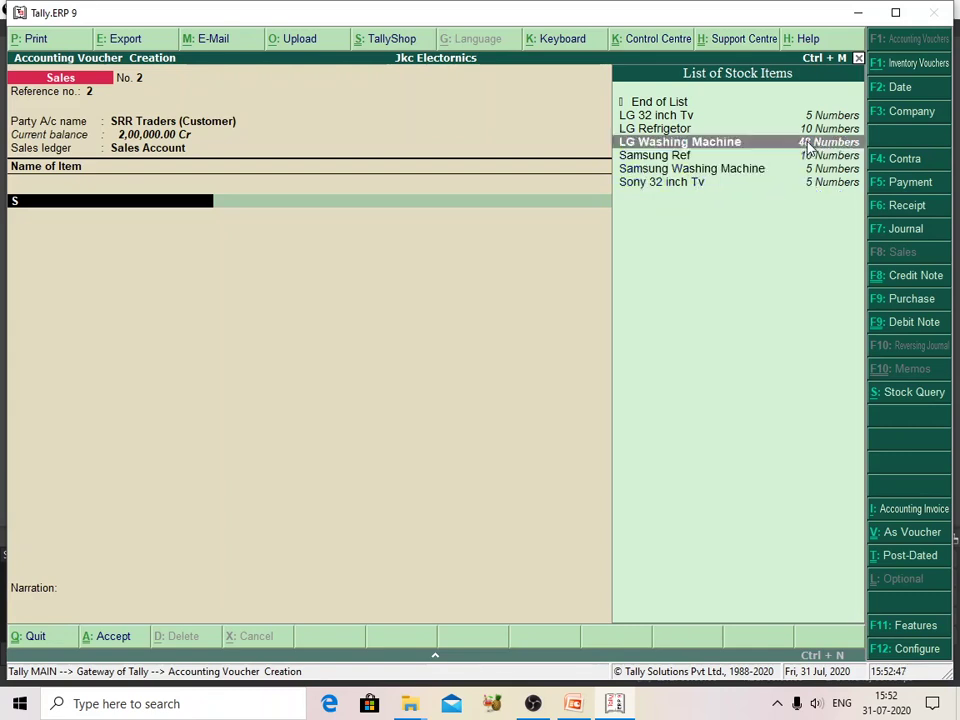
key("Return")
key("Return")
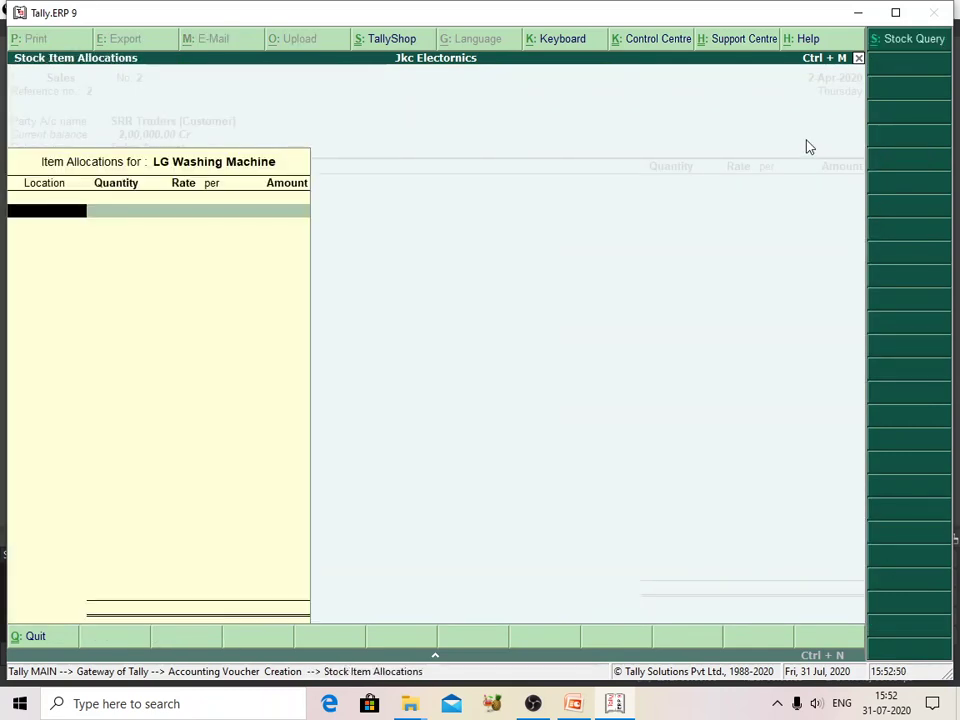
type("s")
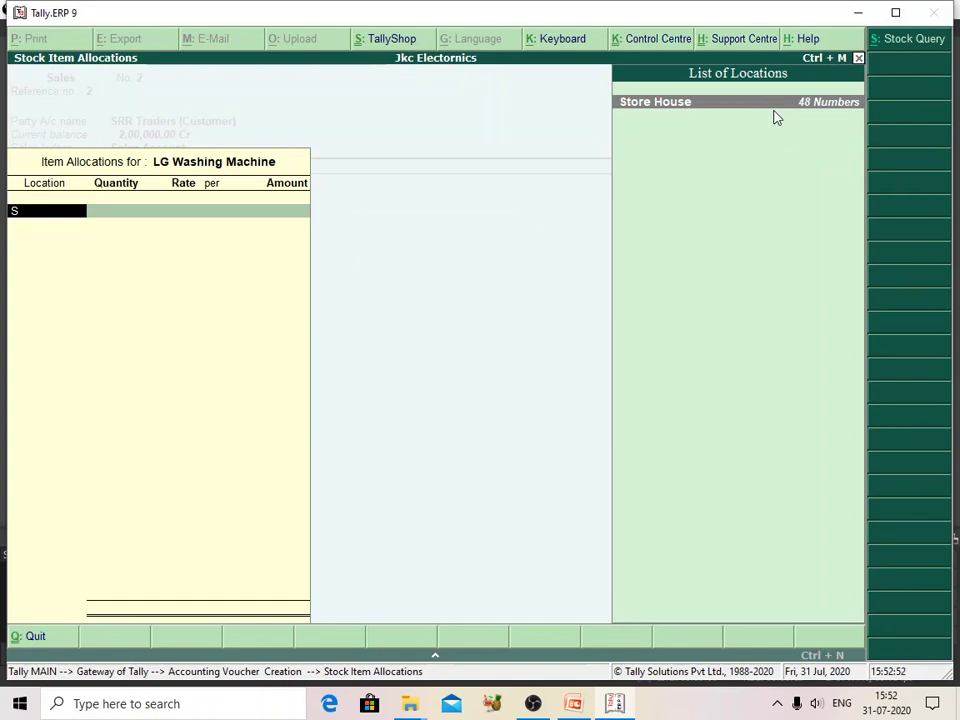
key("Return")
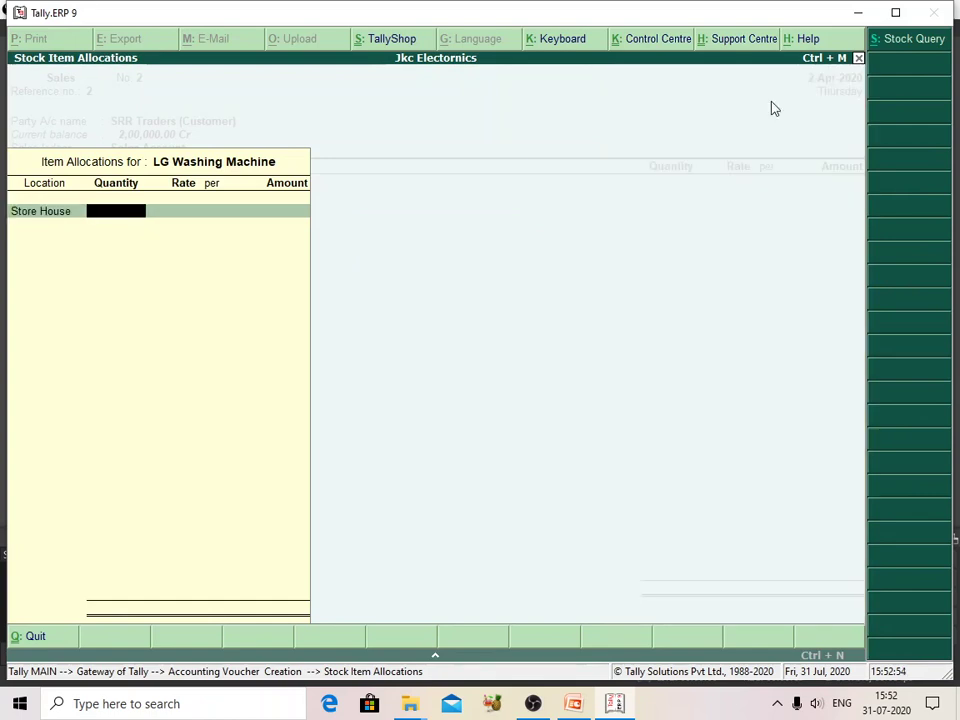
type("10")
key("Return")
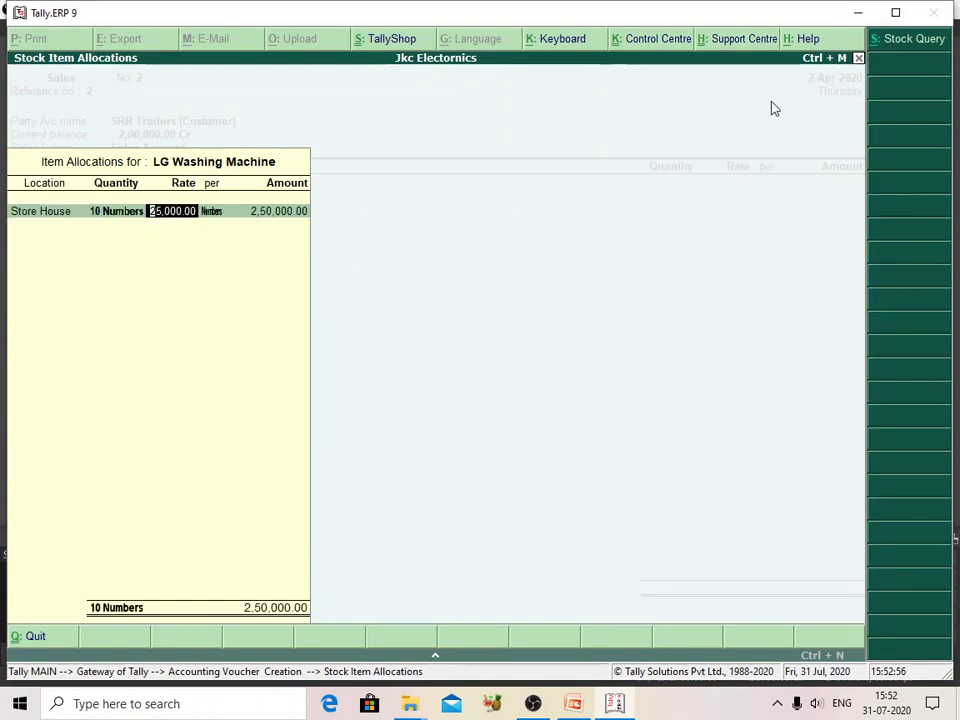
type("26000")
key("Return")
key("Return")
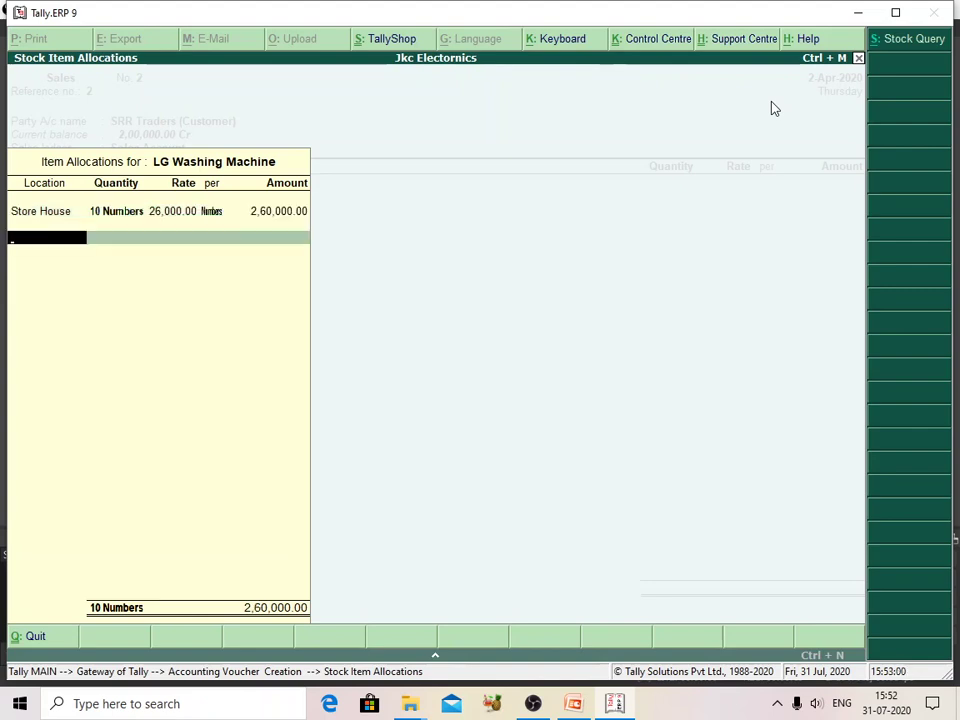
key("Return")
key("Return")
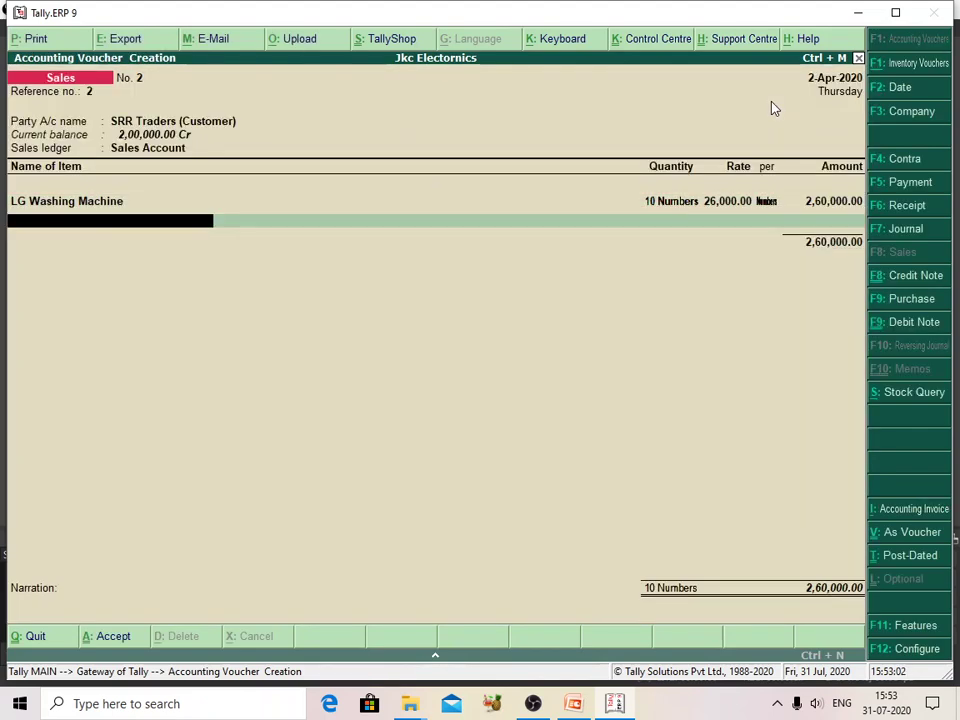
Step: Add 2 LG Refrigetor units from Store House to the sale at a rate of 32,000 each
type("L")
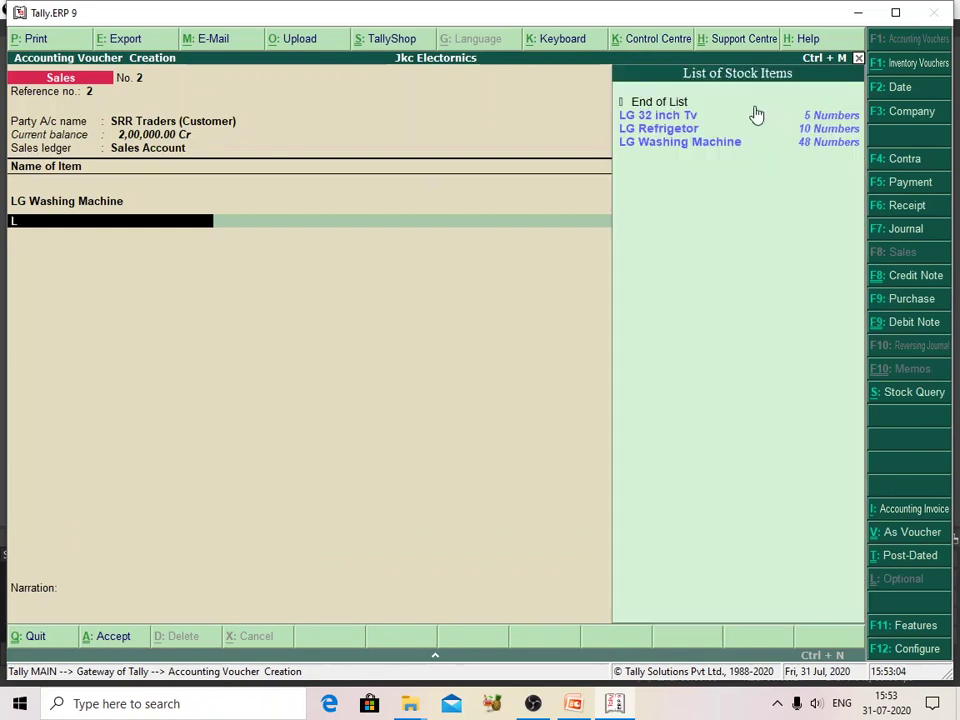
left_click(674, 130)
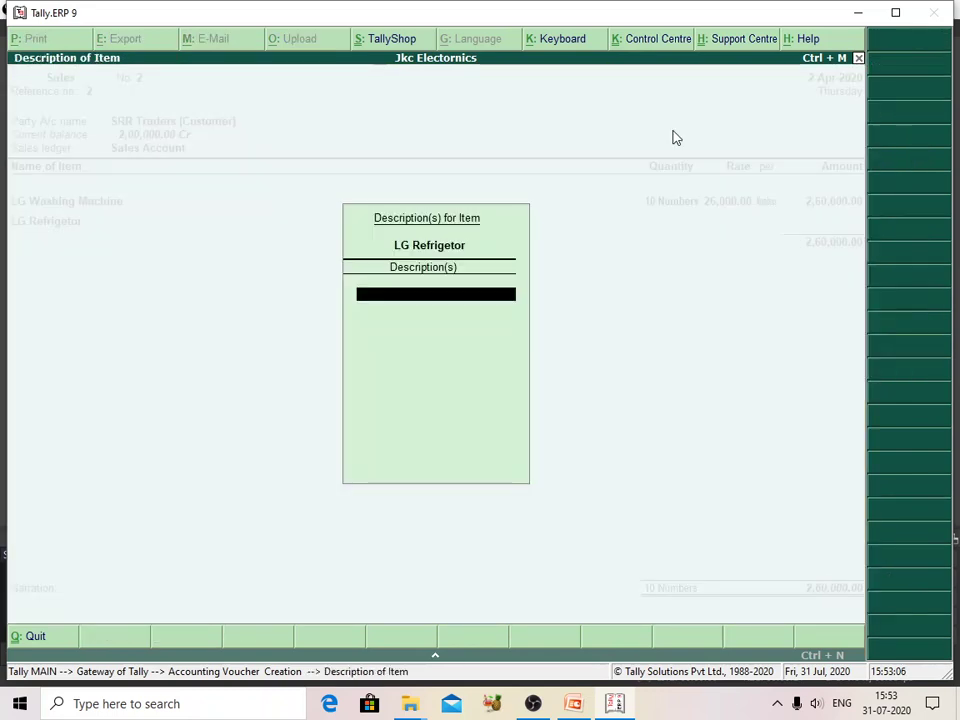
key("Return")
type("S")
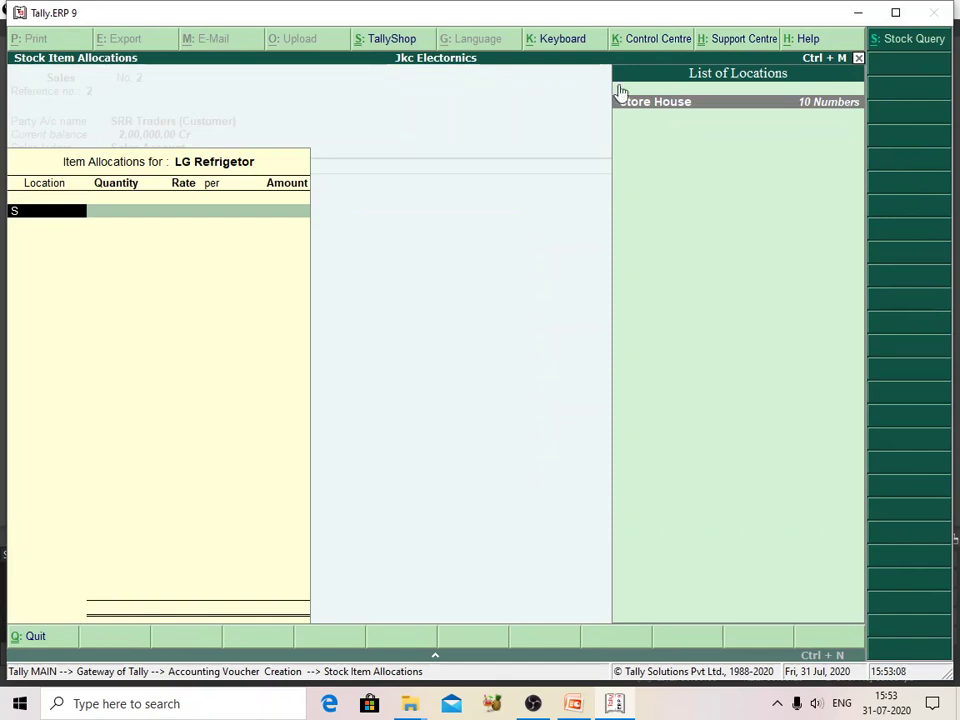
left_click(670, 106)
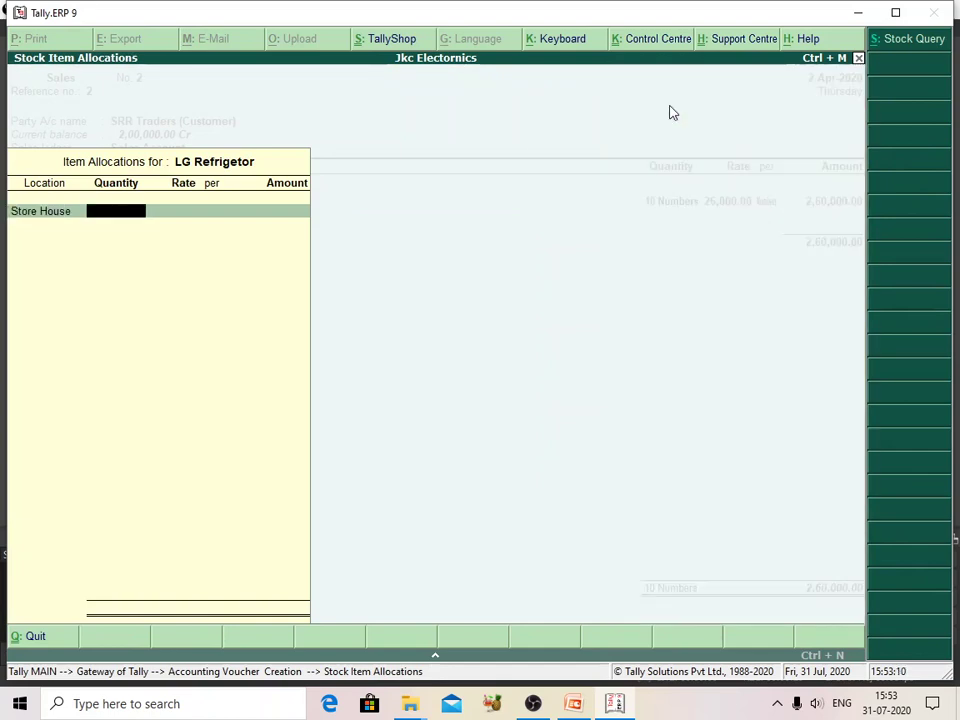
type("2")
key("Return")
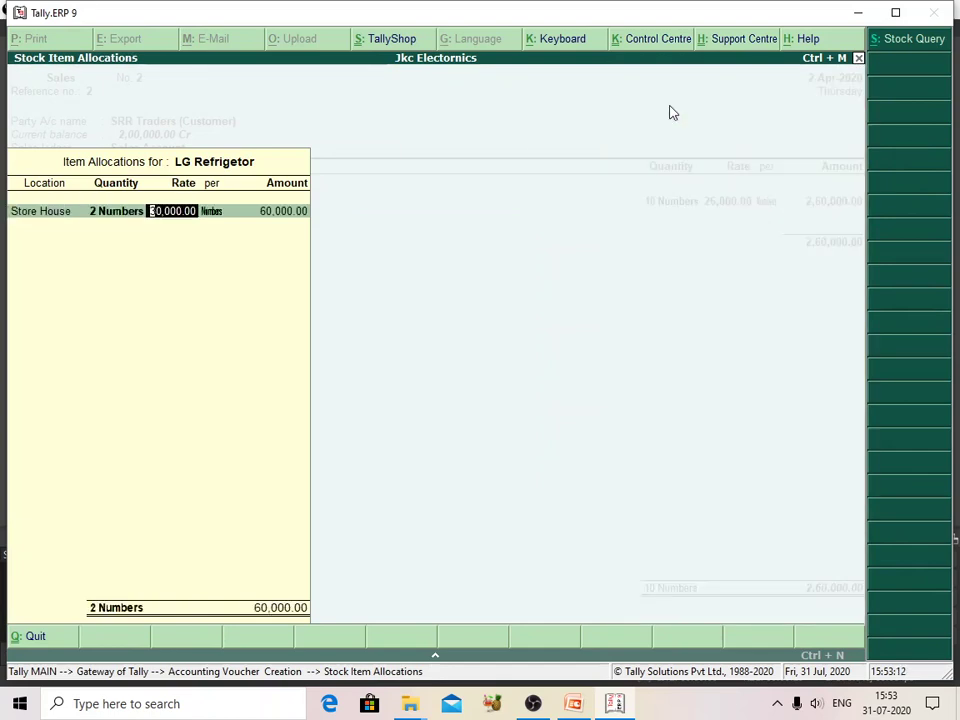
type("32")
key("Return")
key("Return")
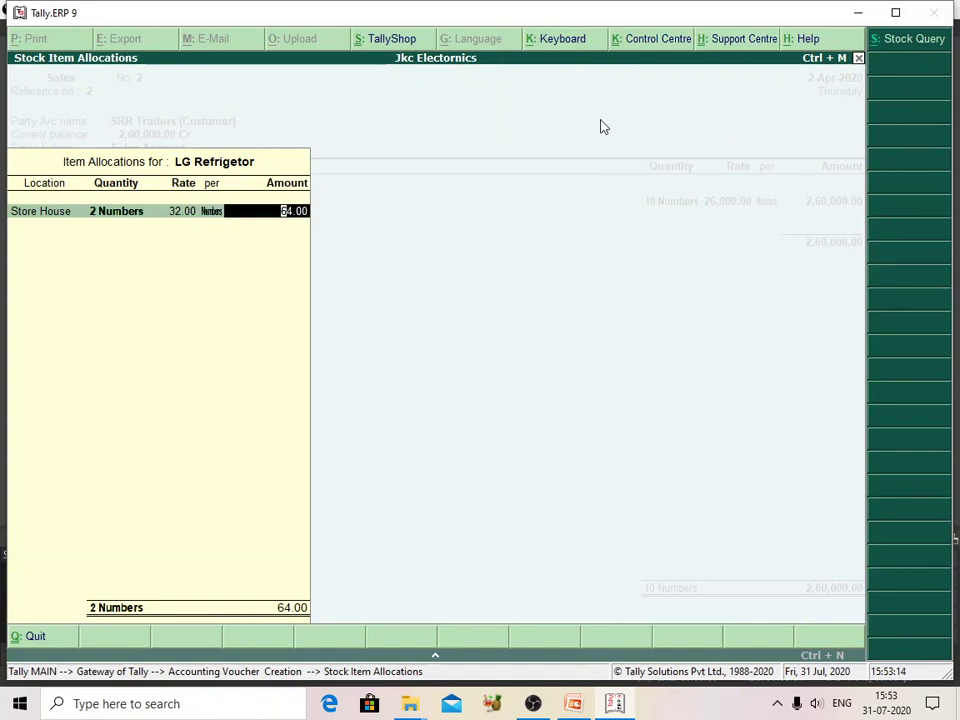
key("BackSpace")
key("BackSpace")
key("BackSpace")
key("BackSpace")
key("BackSpace")
key("BackSpace")
key("BackSpace")
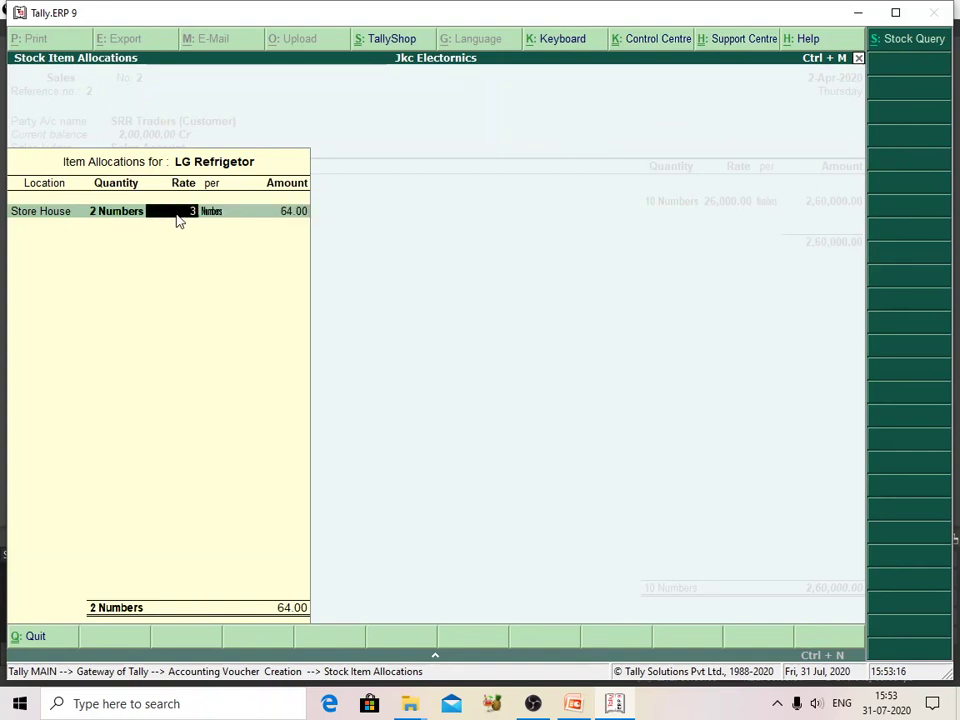
type("32,000")
key("Return")
key("Return")
key("Return")
key("Return")
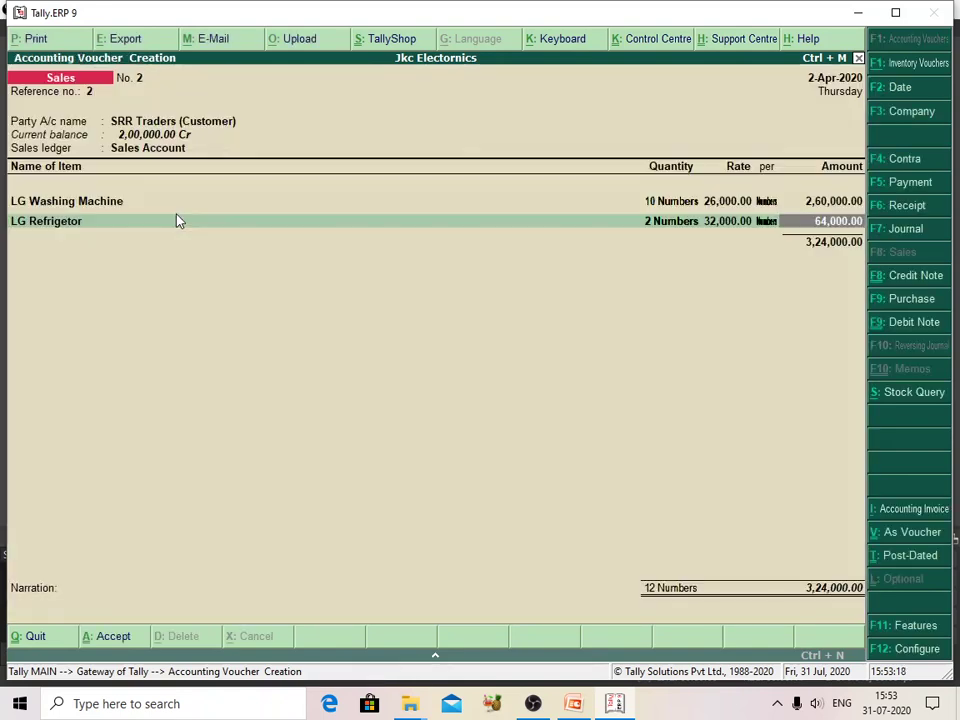
key("Return")
Step: Add 2 Sony 32 inch Tv units from Store House to the sale at a rate of 18,000 each
type("S")
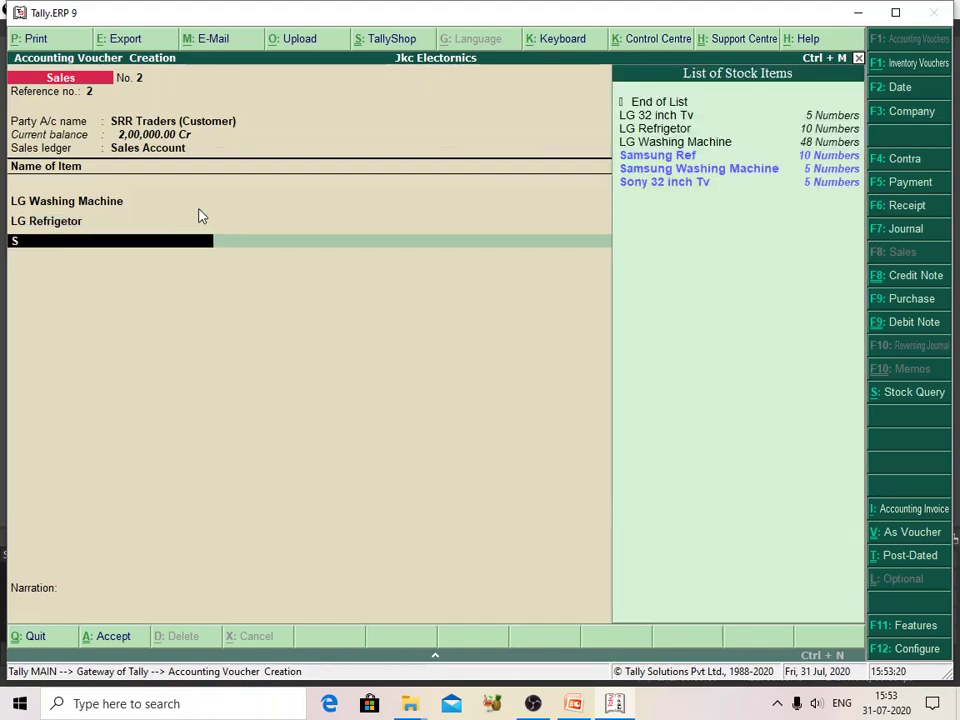
left_click(678, 190)
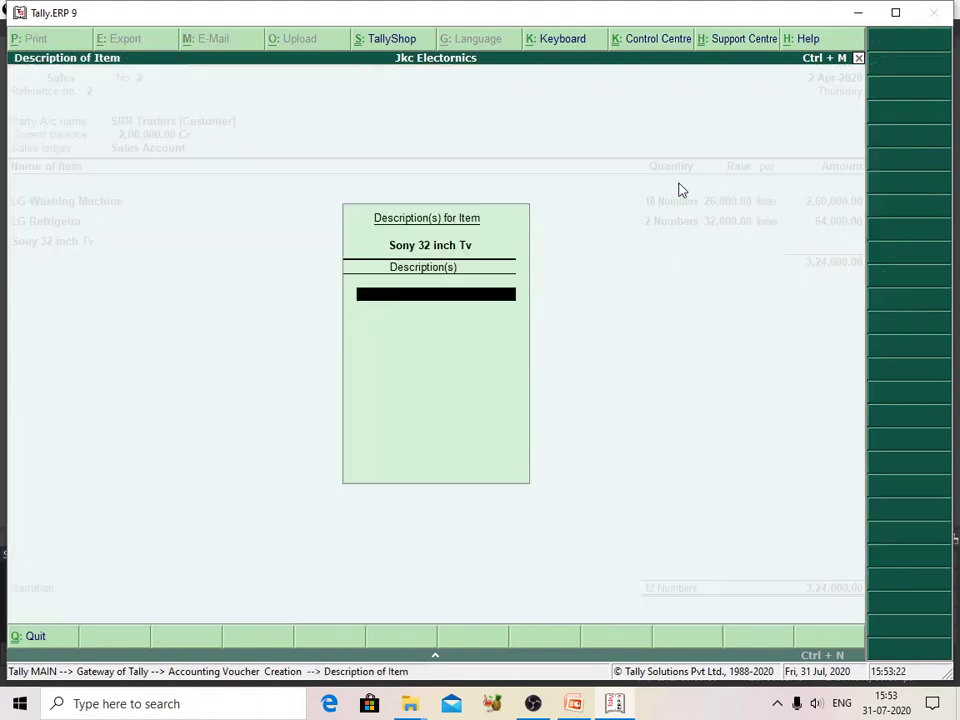
key("Return")
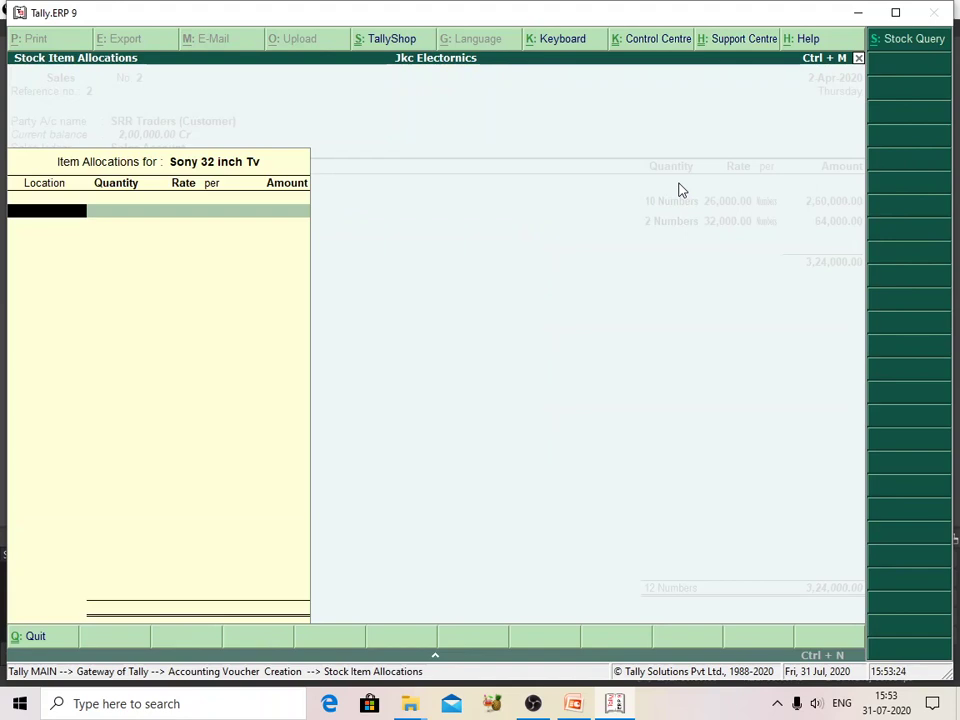
type("S")
key("Return")
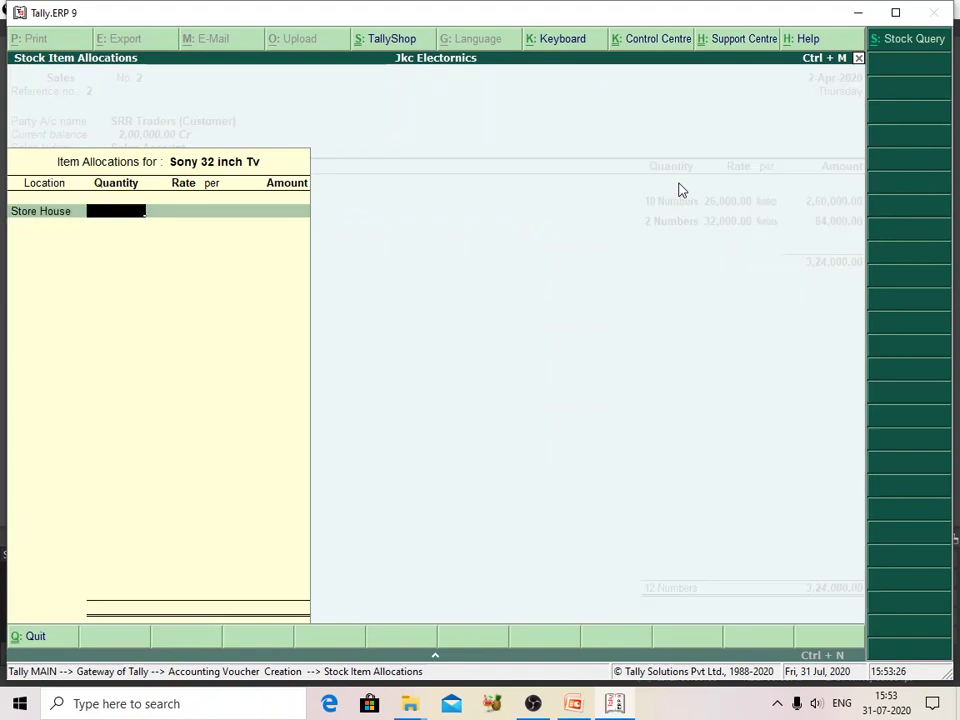
type("2")
key("Return")
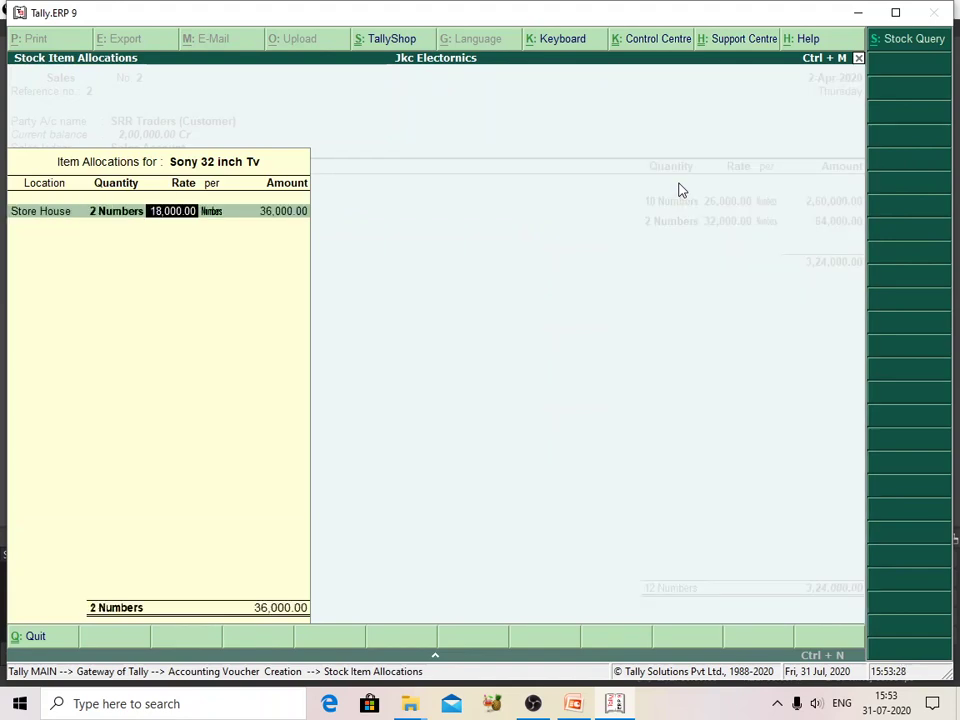
key("Return")
key("Return")
key("Return")
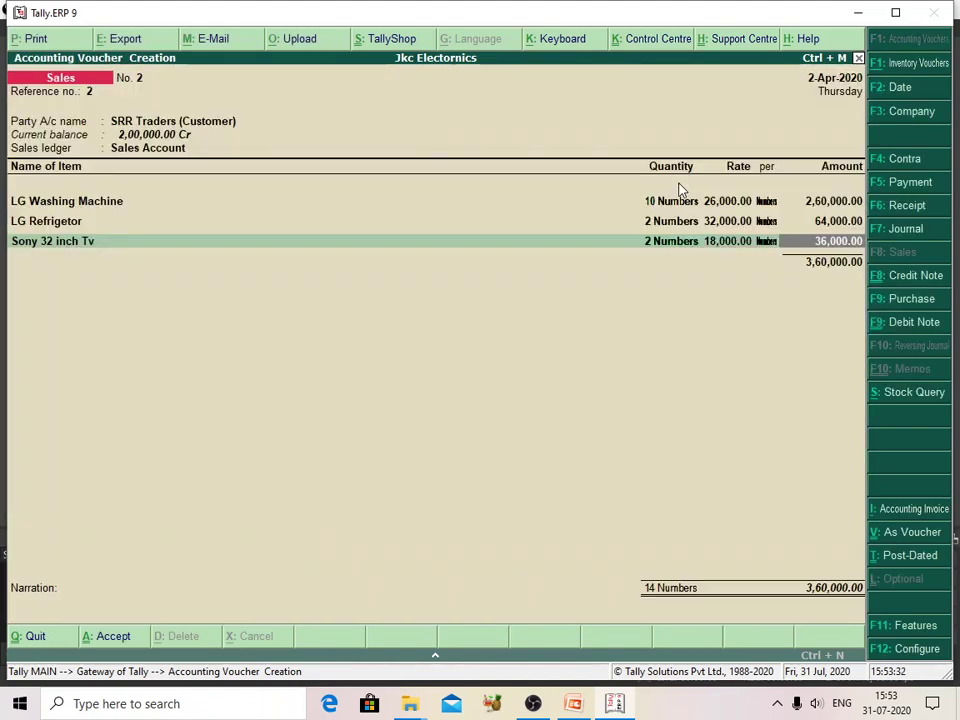
key("Return")
Step: Allocate the full 3,60,000 Dr as Agst Ref to SRR Traders' pending bill Srr3 and save the sales voucher without a narration
key("Return")
key("Return")
key("Return")
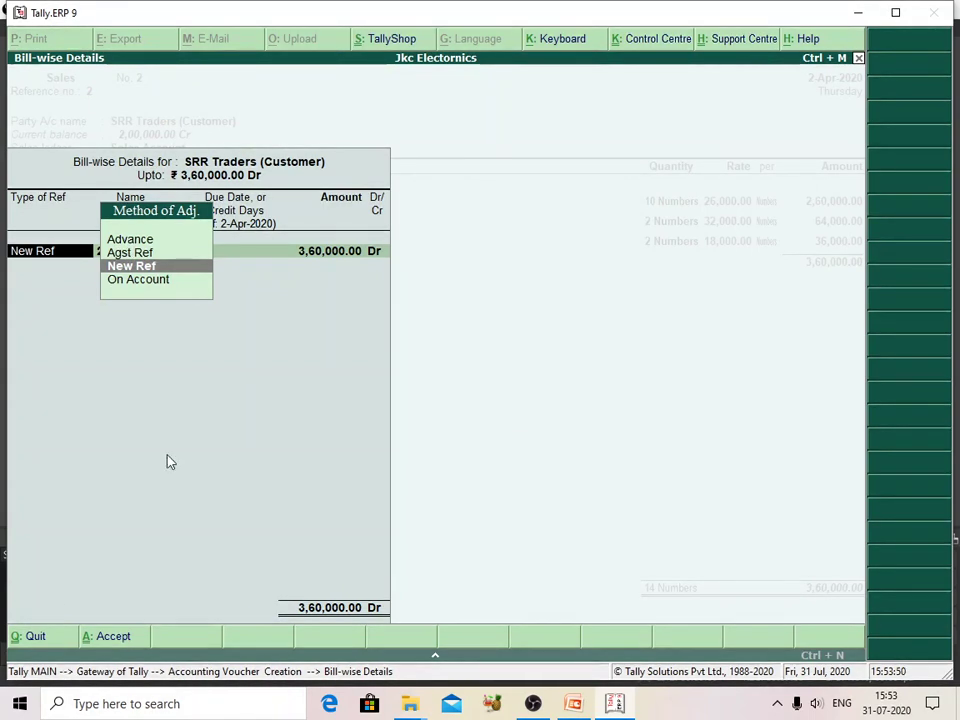
left_click(143, 253)
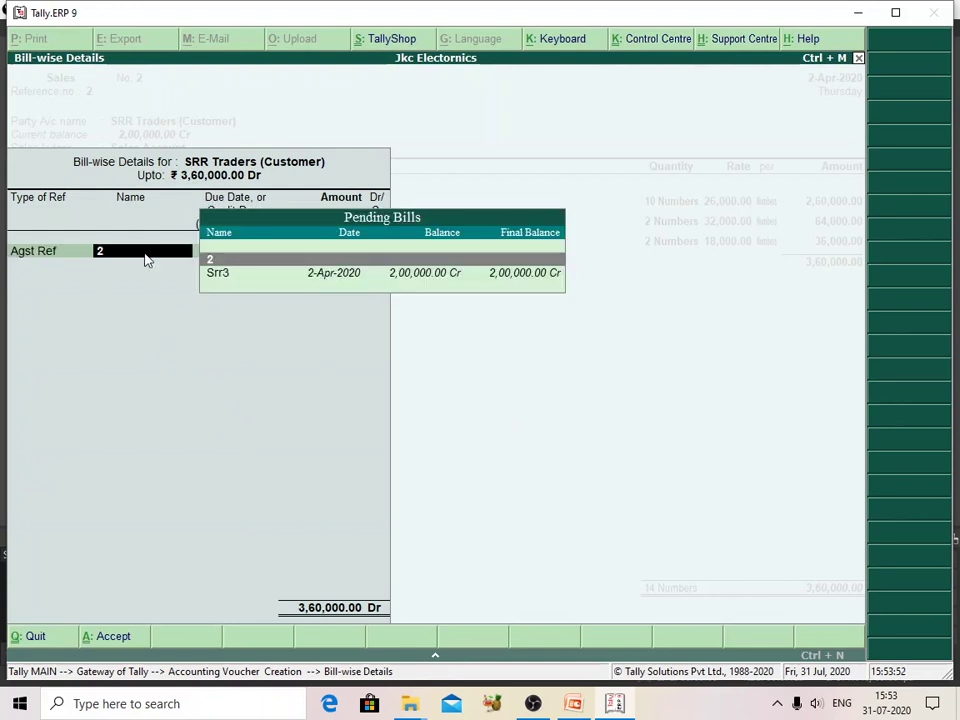
left_click(333, 279)
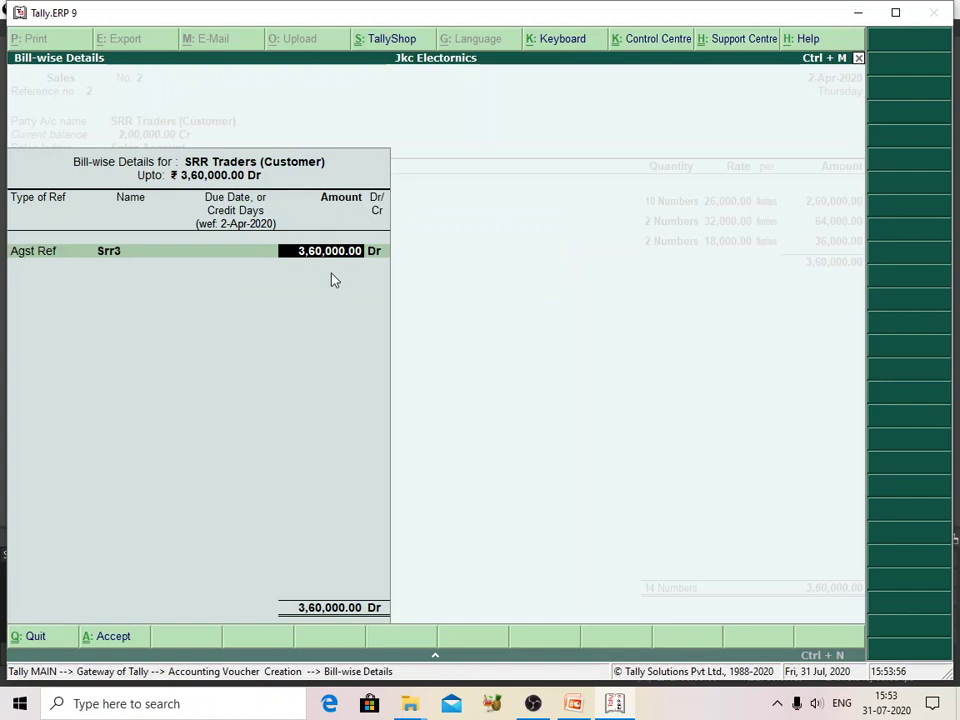
key("Return")
key("Return")
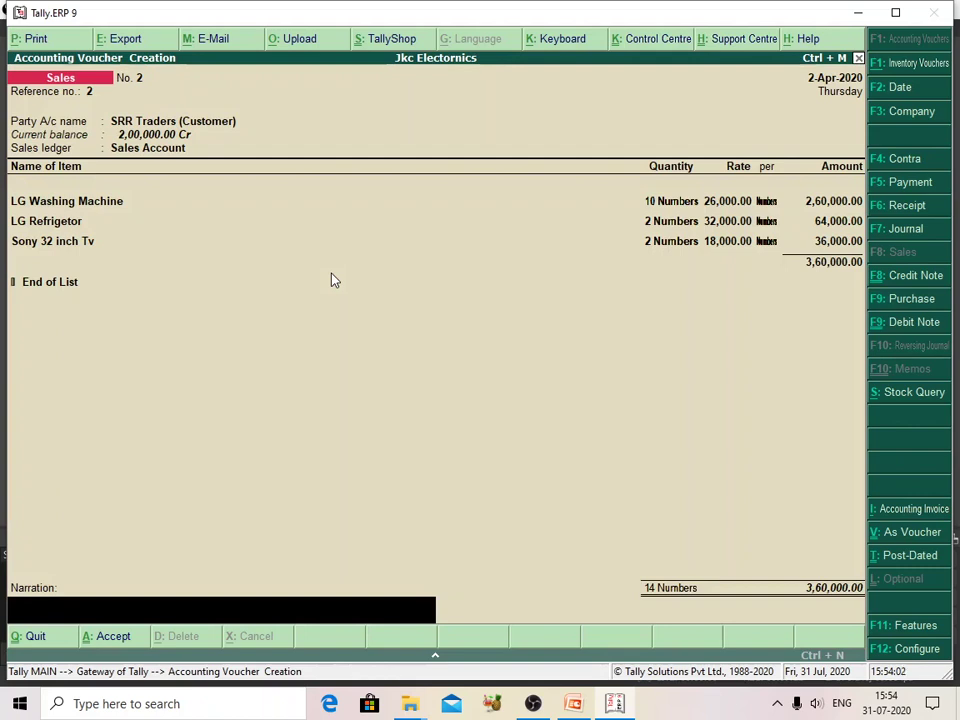
key("Return")
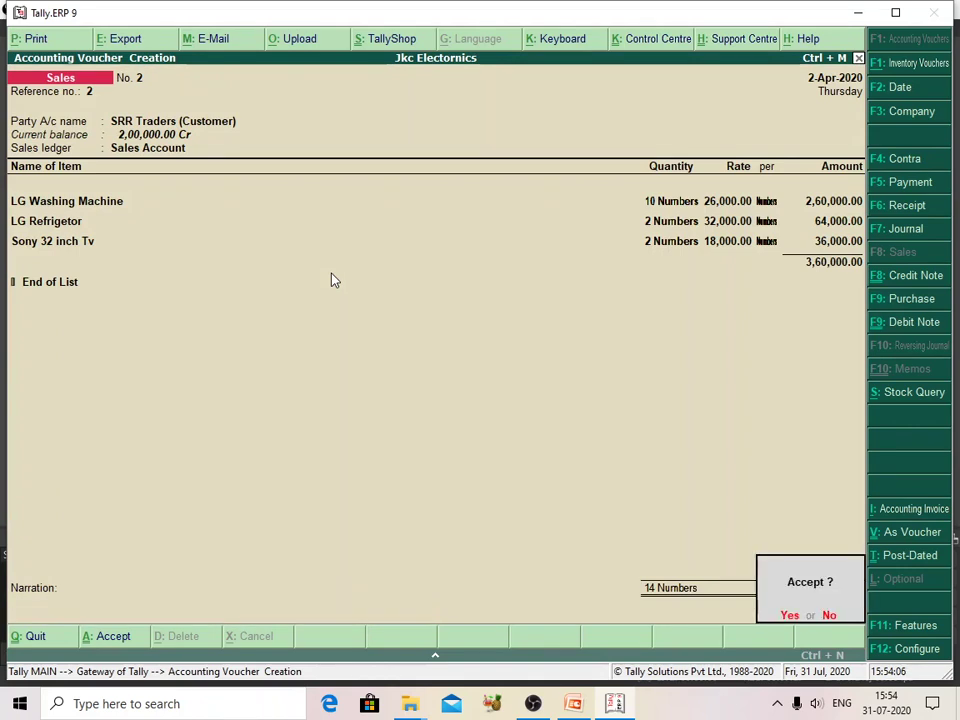
key("y")
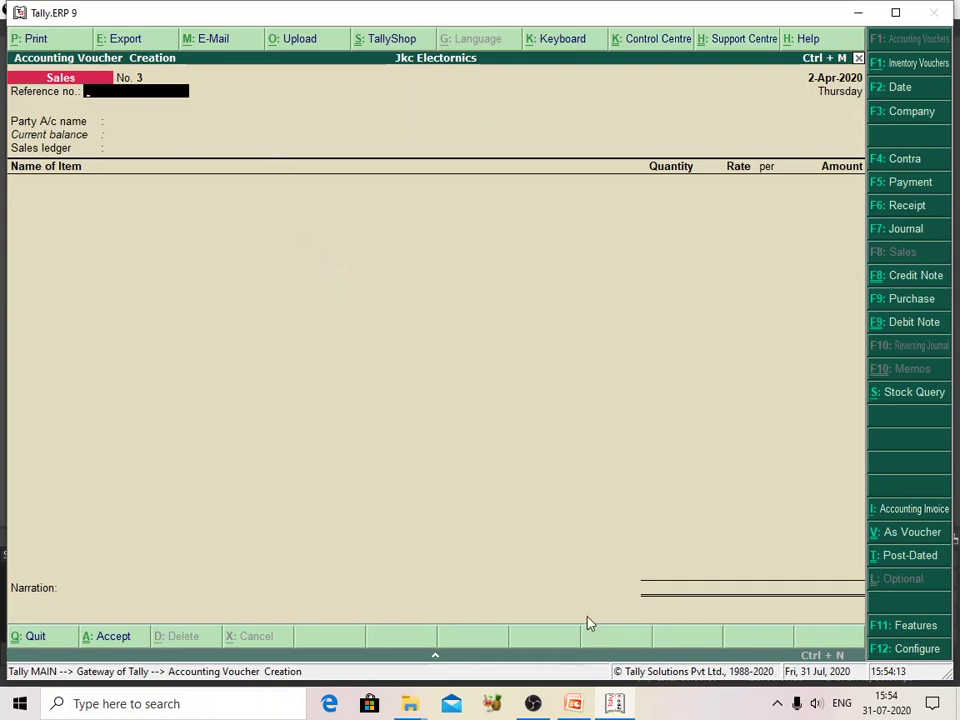
Step: Leave voucher entry and examine the outstanding bills receivable report in its detailed view
key("Escape")
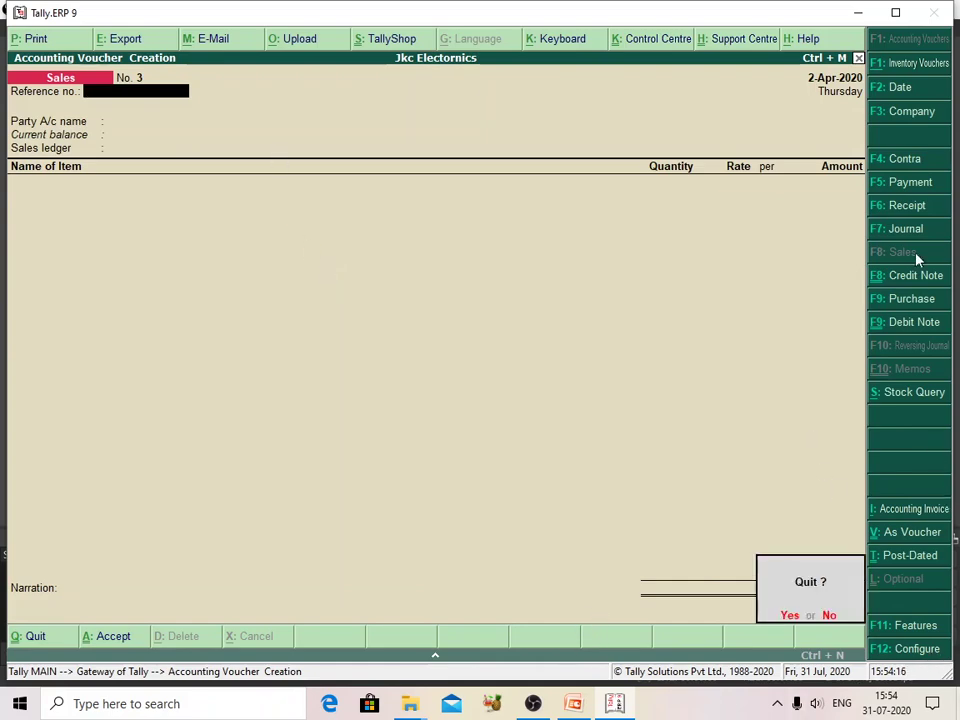
key("Return")
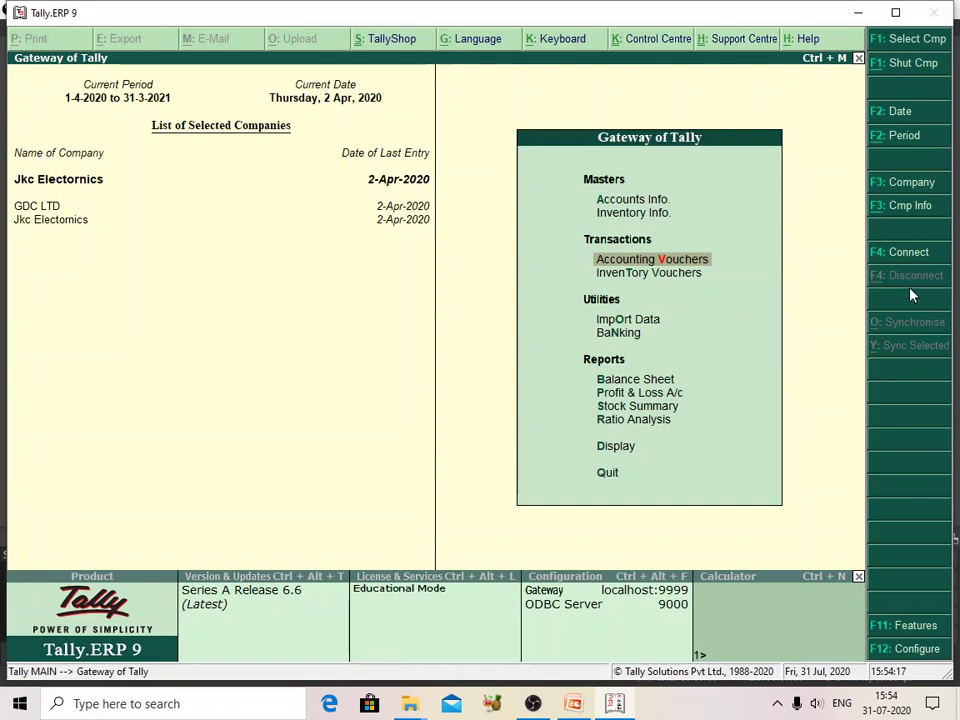
left_click(616, 448)
left_click(647, 275)
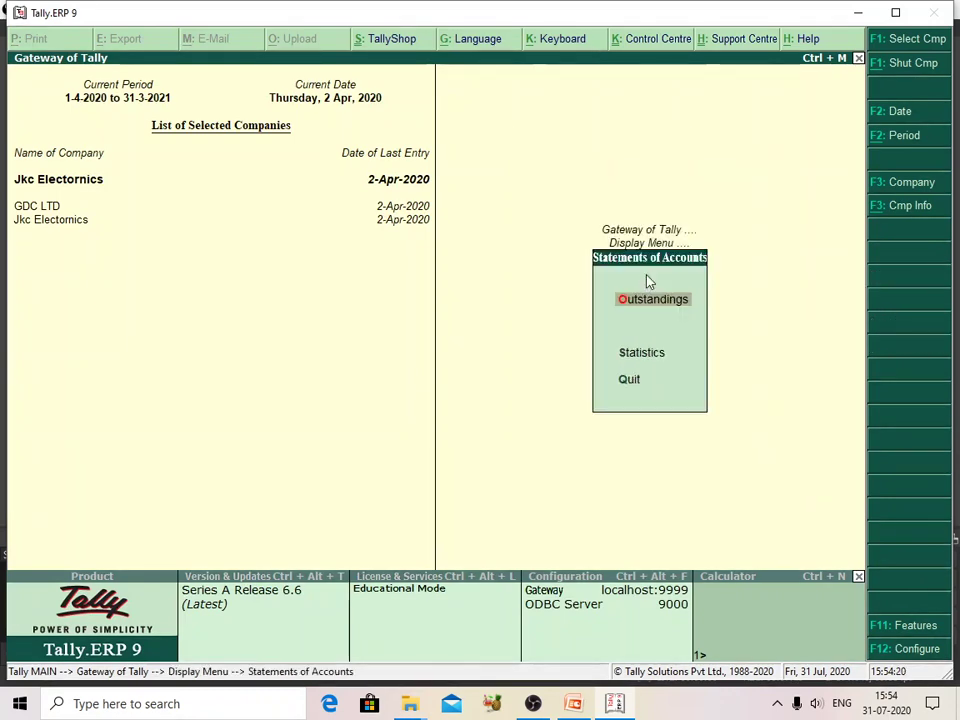
left_click(650, 307)
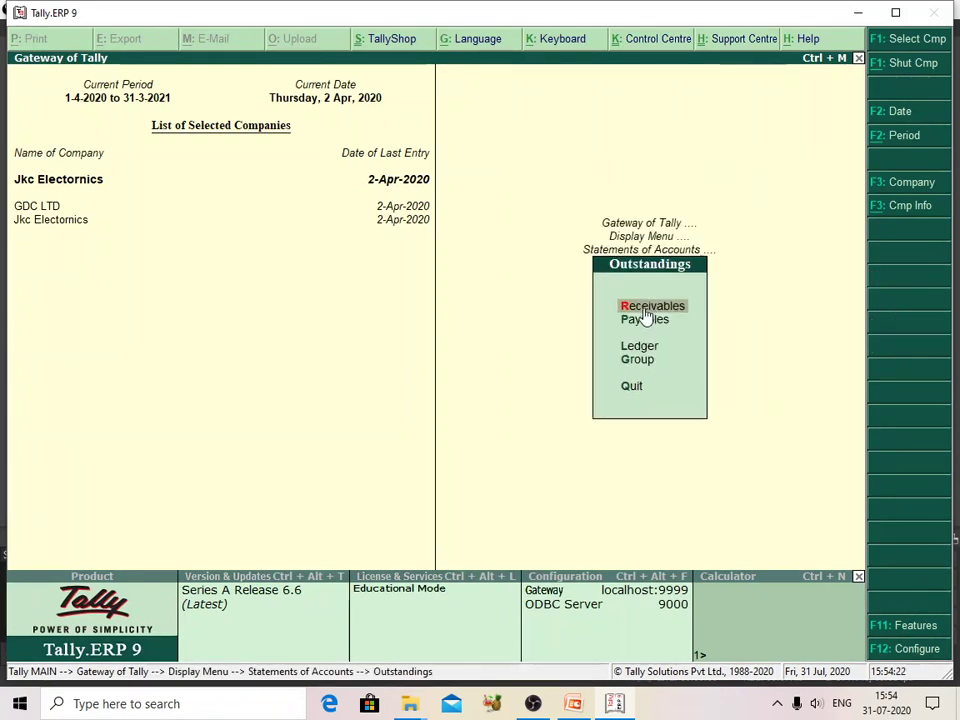
key("Return")
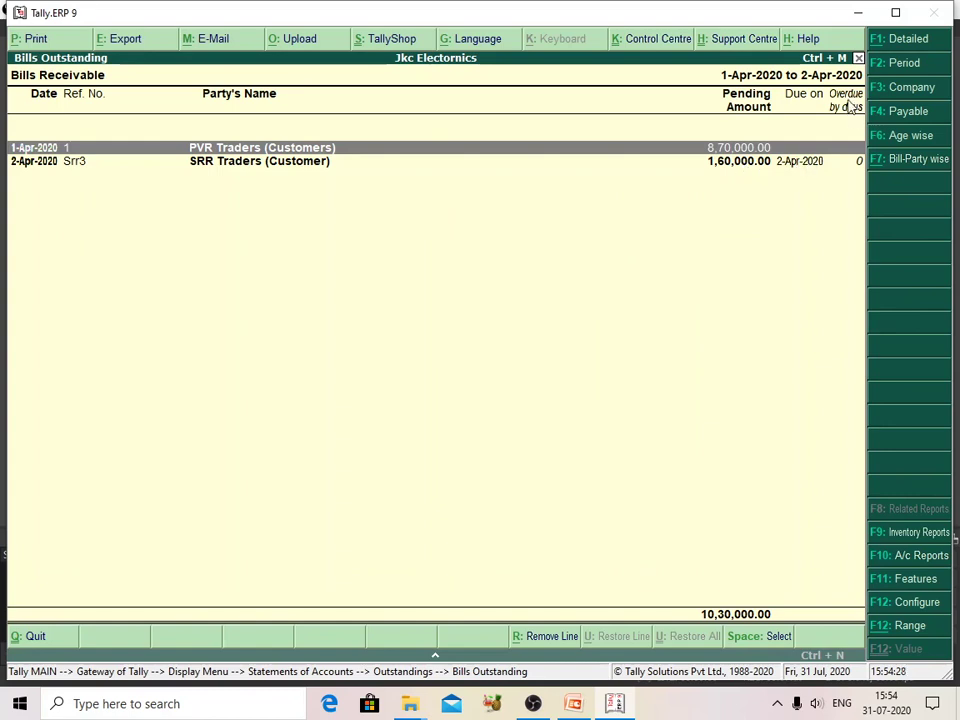
left_click(890, 48)
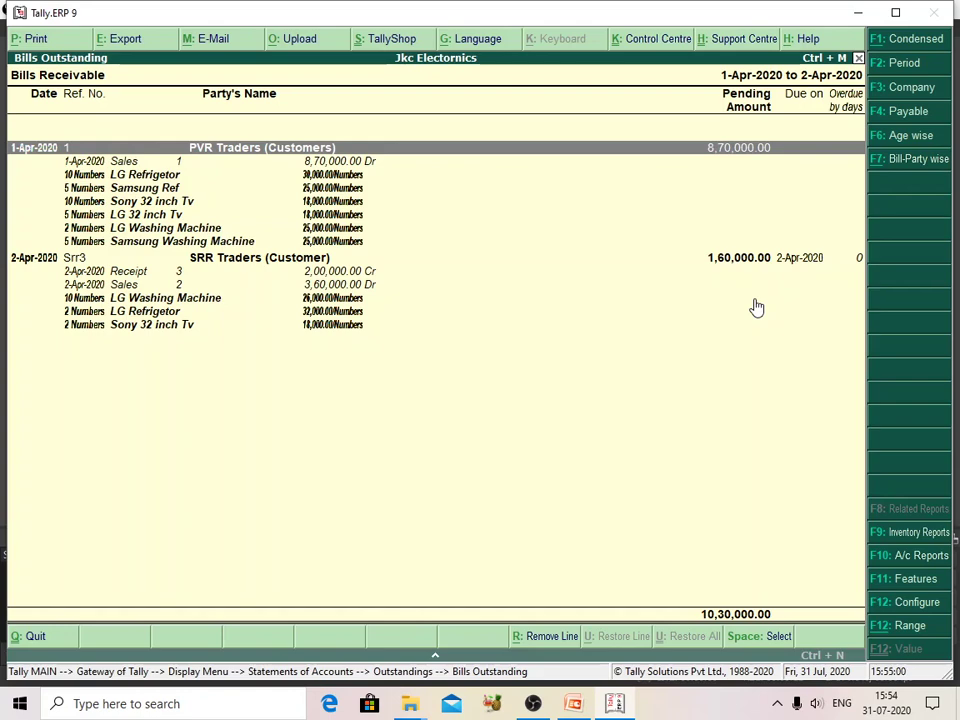
left_click(533, 704)
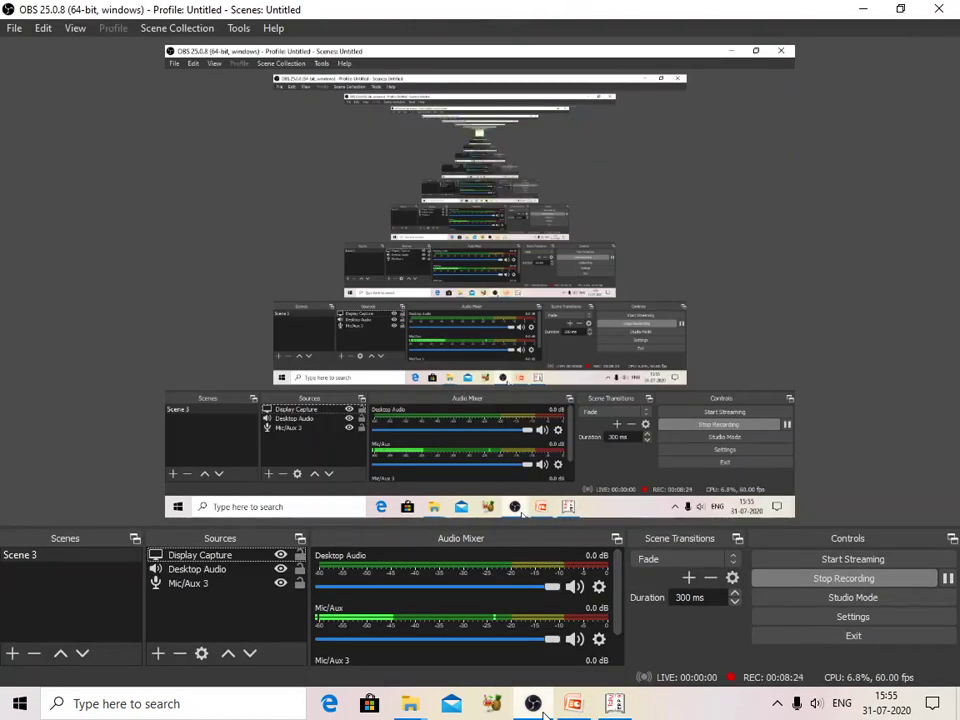
left_click(533, 704)
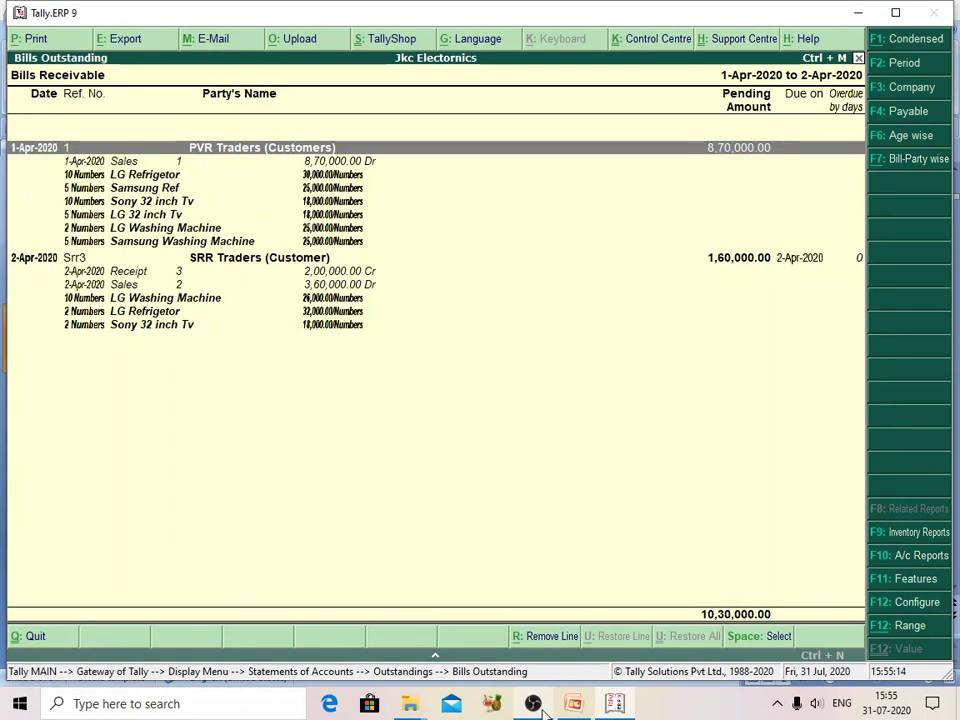
Step: Leave the bills receivable report and return to the Gateway of Tally
key("Escape")
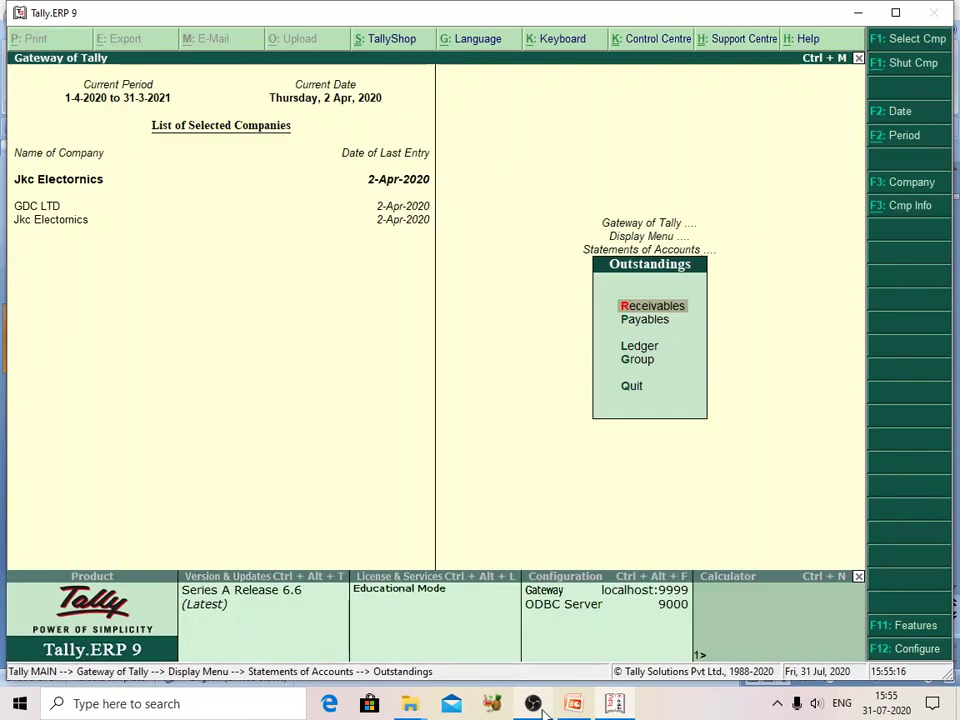
key("Escape")
key("Escape")
key("Escape")
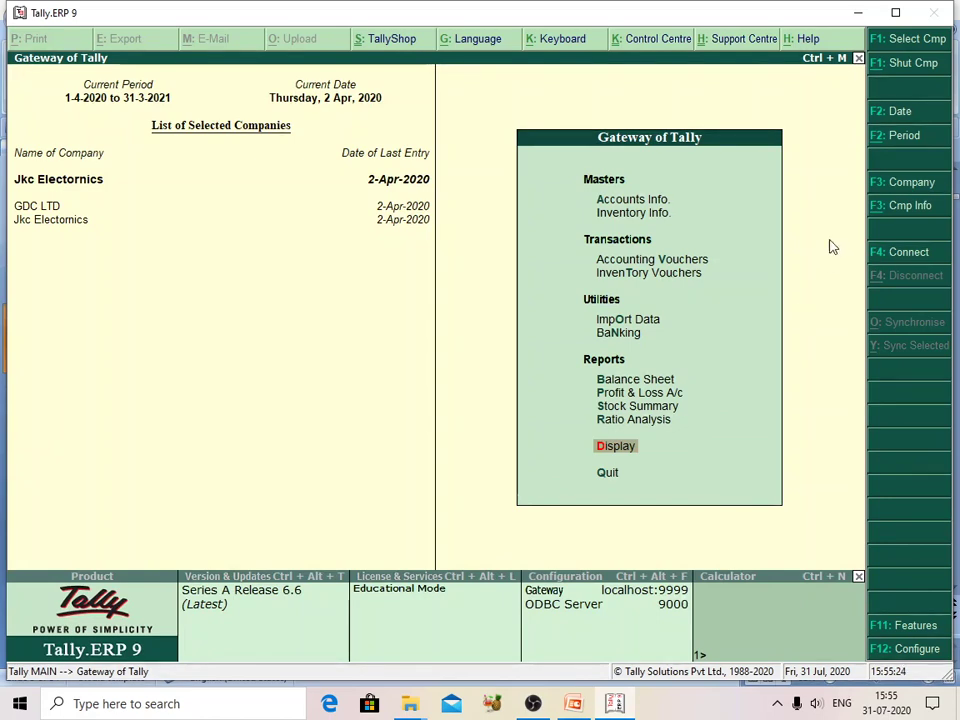
Step: Create a single ledger named Ashok Traders under Sundry Debtors with balances maintained bill-by-bill, and leave the ledger masters
left_click(620, 202)
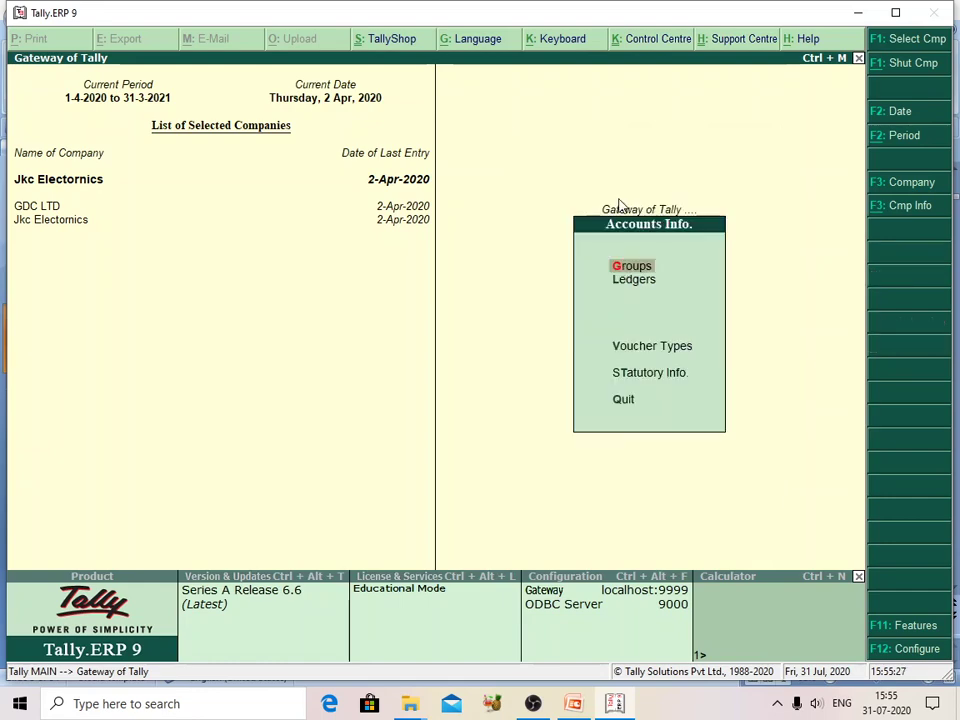
left_click(627, 283)
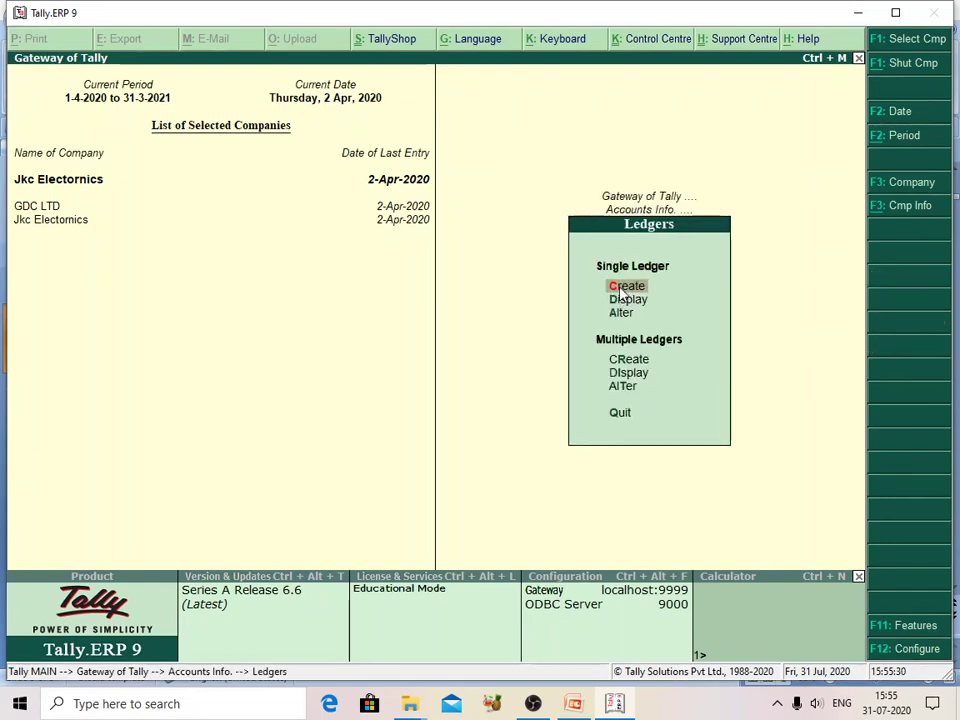
left_click(626, 286)
type("As")
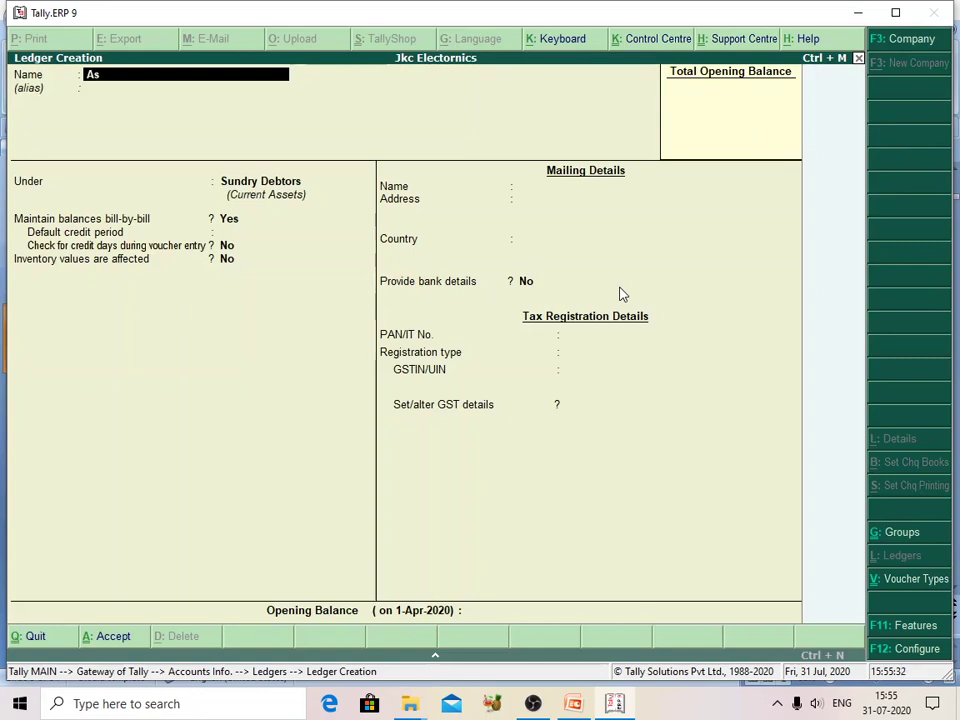
type("hok Traders")
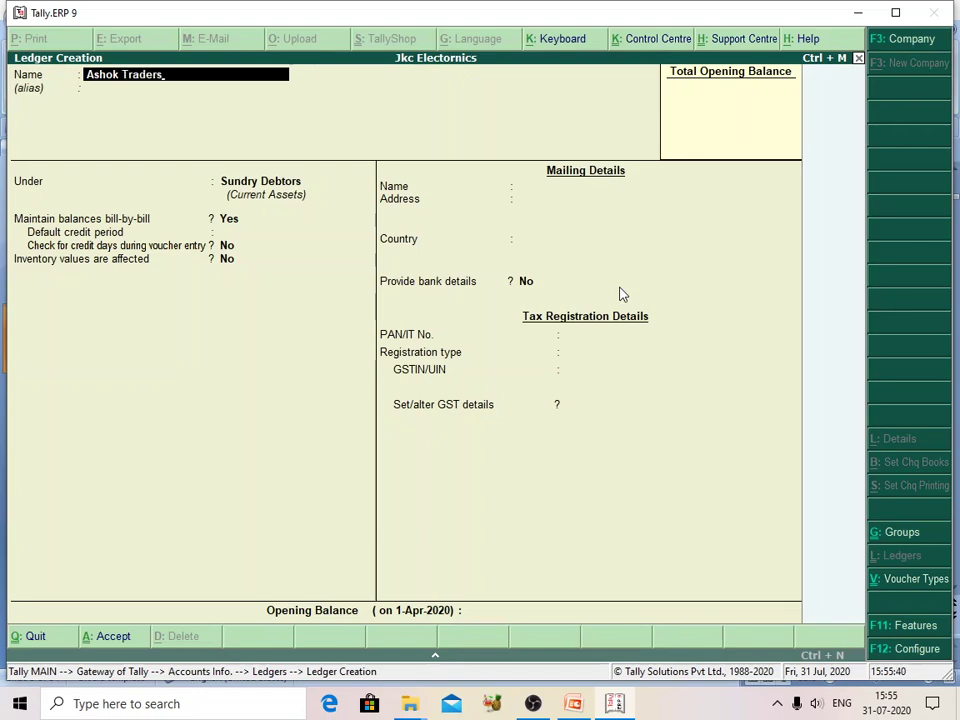
key("Return")
key("Return")
key("Return")
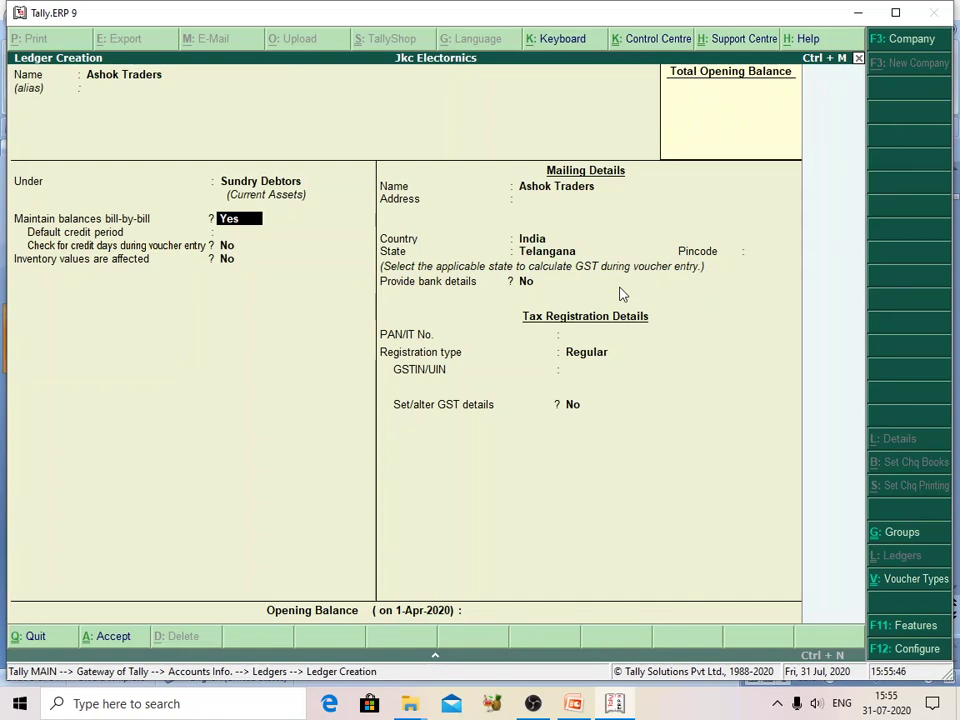
key("ctrl+a")
key("Escape")
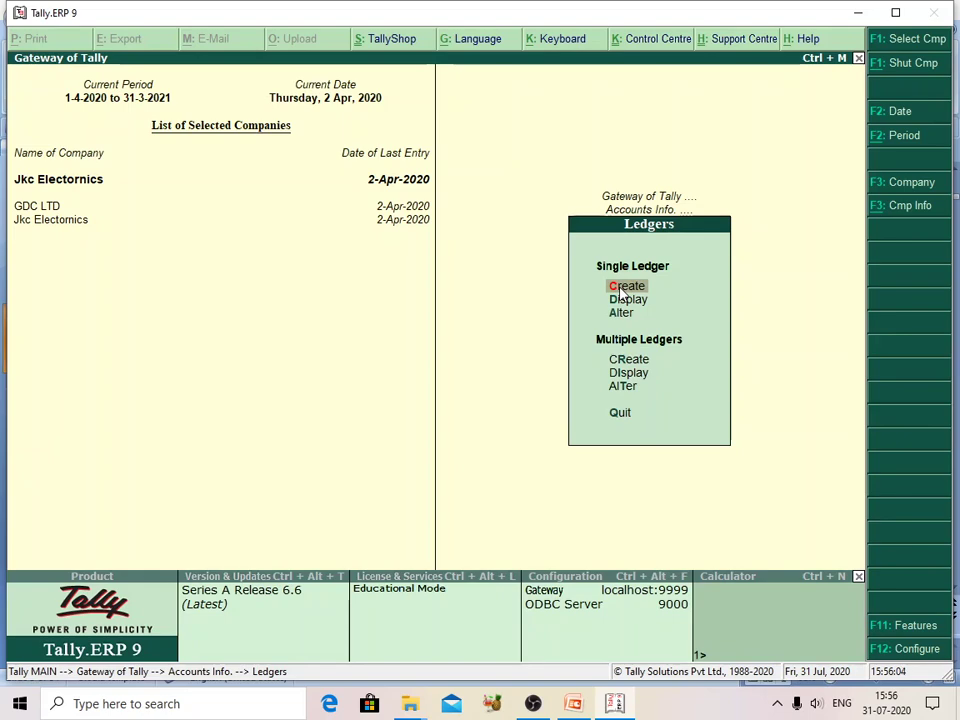
key("Escape")
key("Escape")
key("Escape")
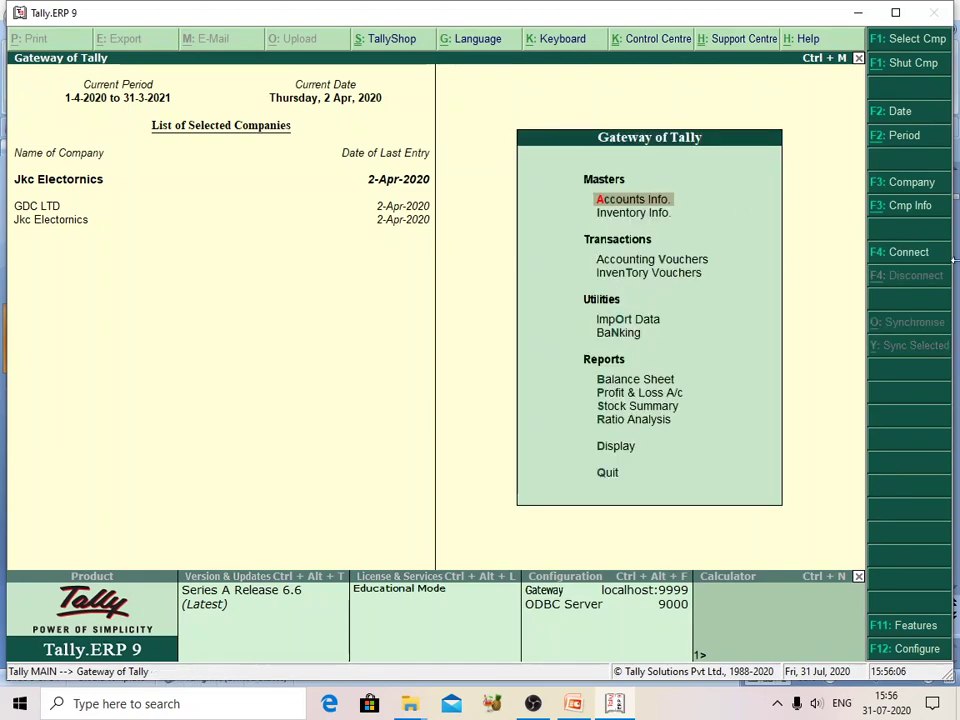
Step: Start a sales voucher with reference number 3 and Ashok Traders as the party account
left_click(459, 395)
left_click(627, 262)
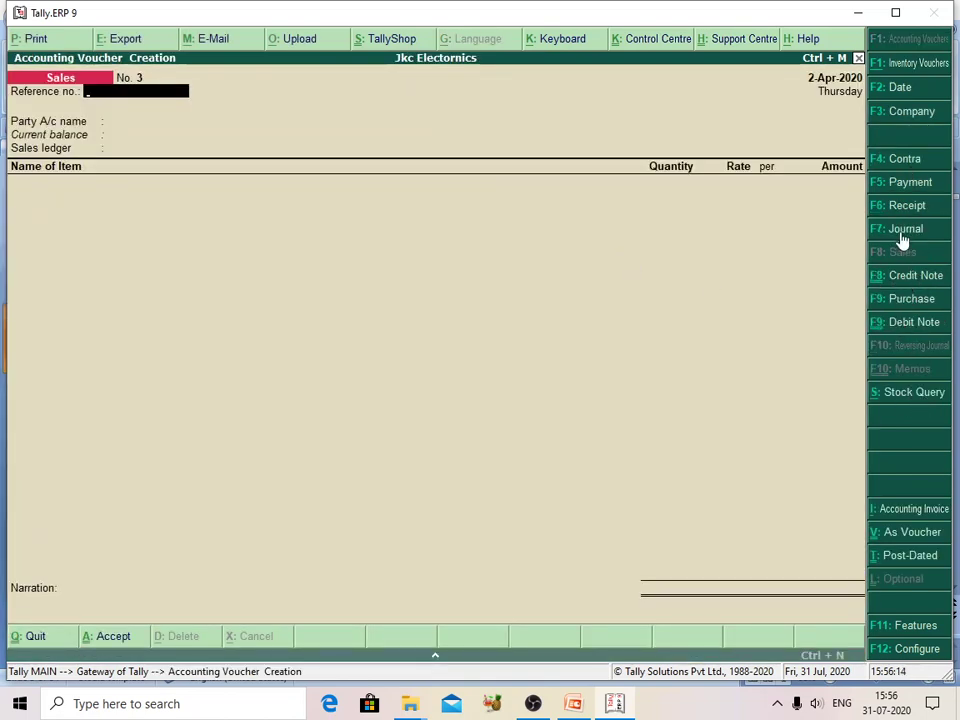
type("3")
key("Return")
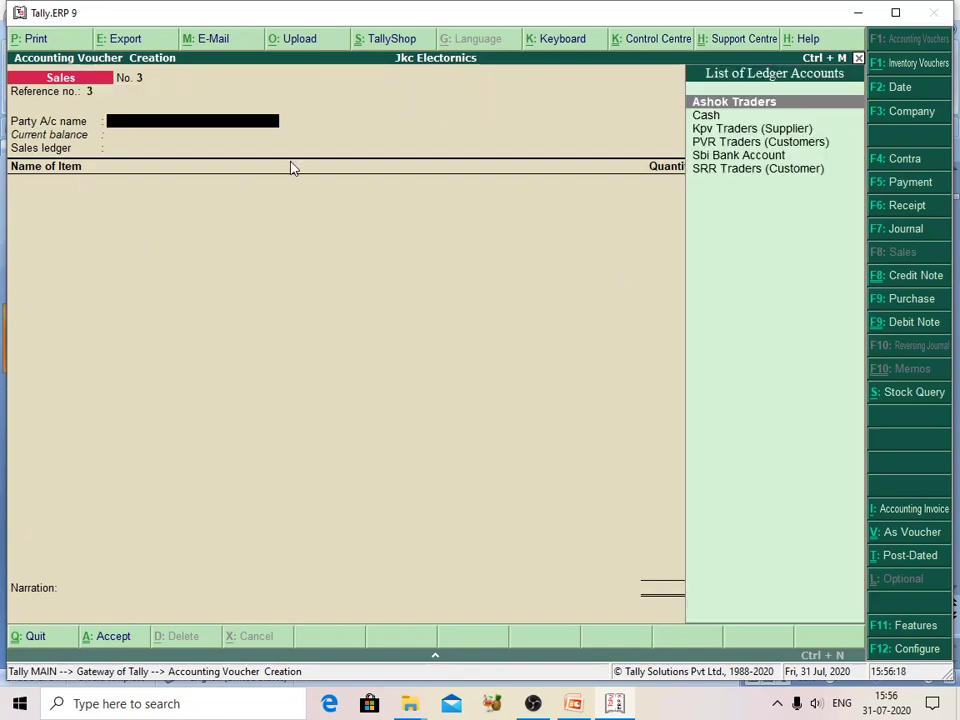
key("Down")
key("Down")
key("Down")
key("Down")
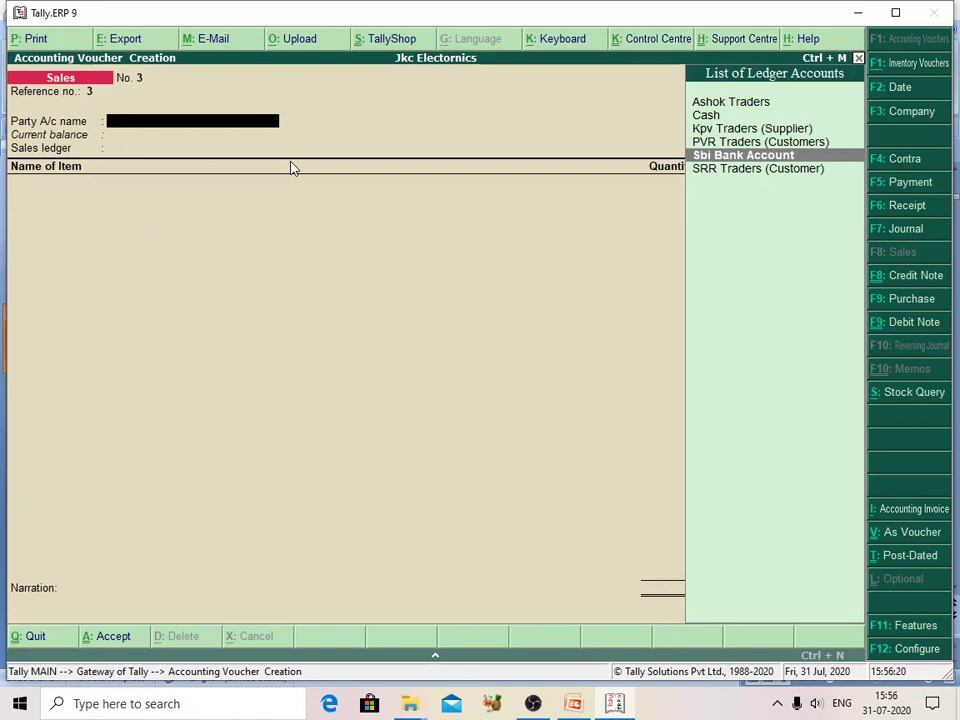
key("Up")
key("Up")
key("Up")
key("Up")
key("Return")
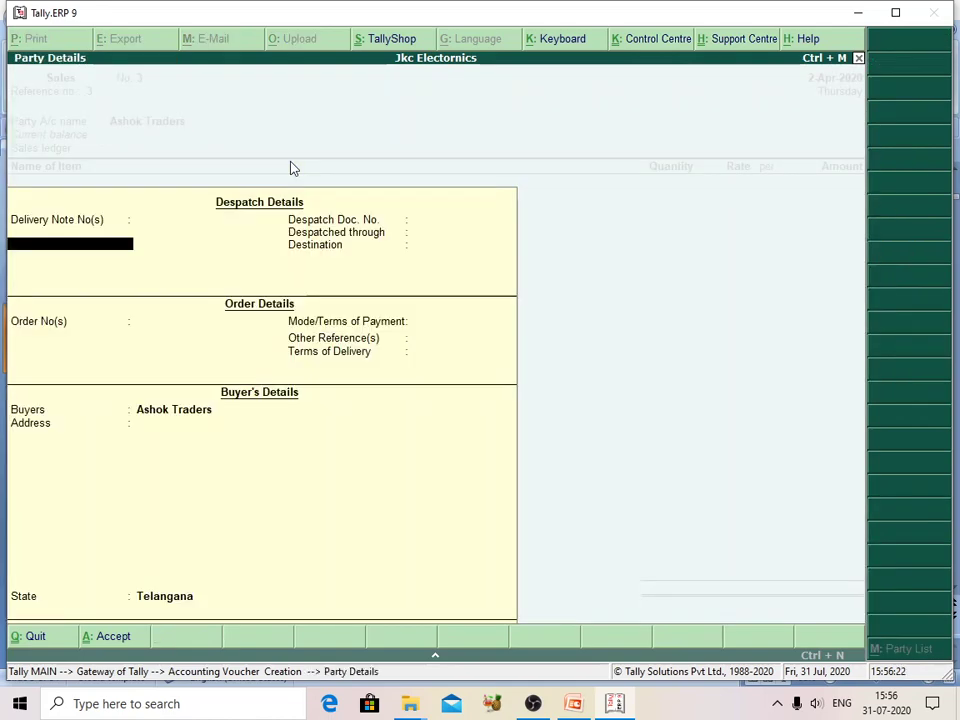
Step: Accept Ashok Traders' party details without additions and choose Sales Account as the sales ledger
key("Return")
key("Return")
key("Return")
key("Return")
key("Return")
key("Return")
key("Return")
key("Return")
key("Return")
key("Return")
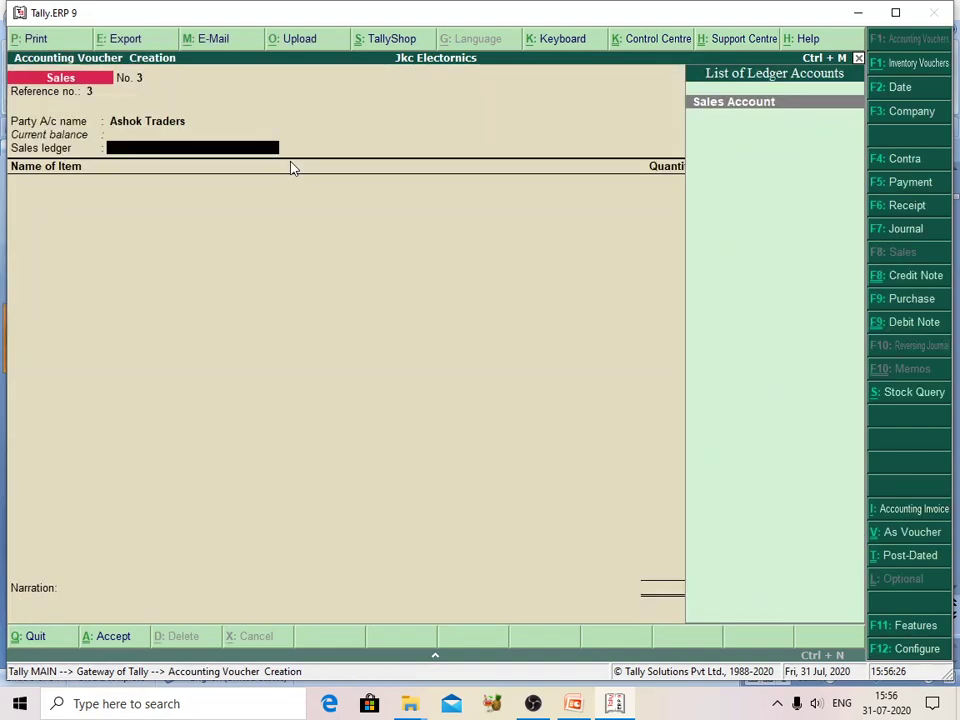
key("Return")
Step: Add 10 LG Washing Machine units from Store House to the sale at a rate of 26,000 each
type("L")
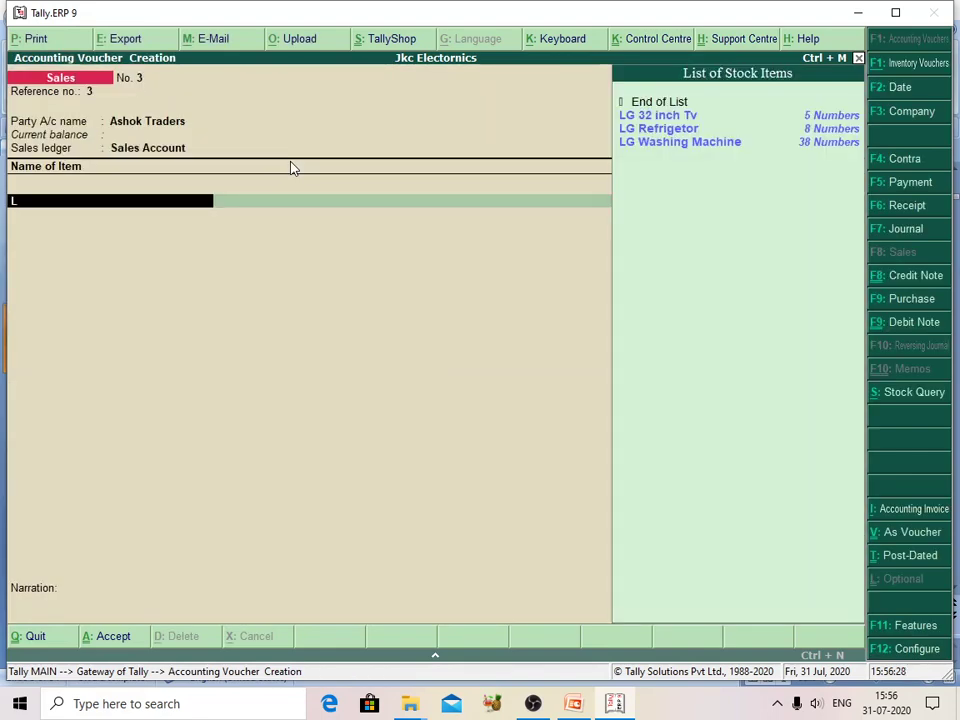
left_click(649, 148)
key("Return")
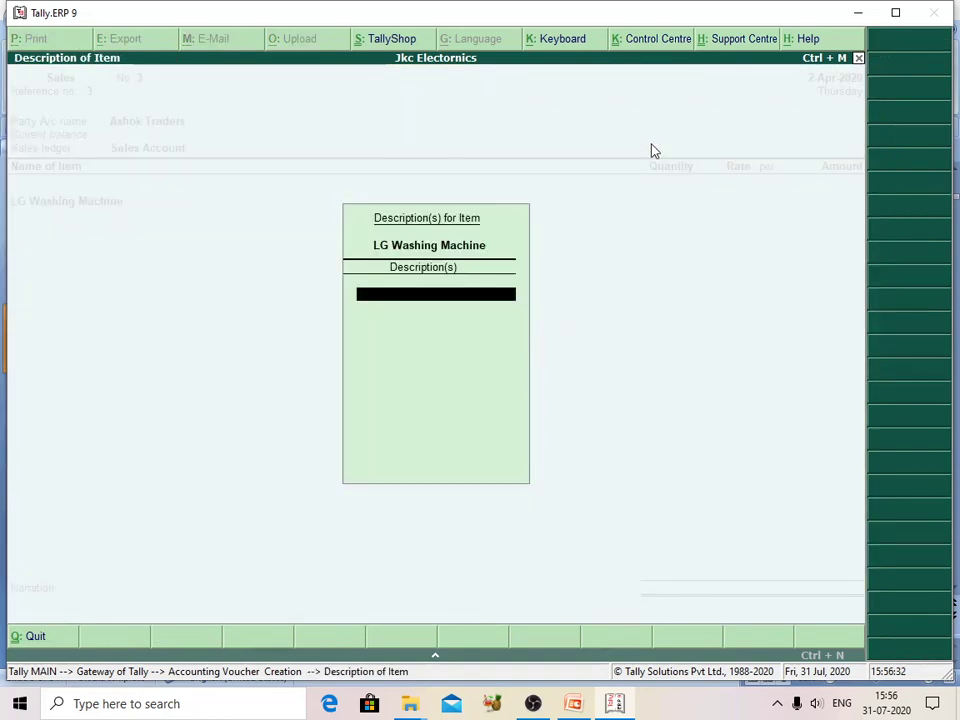
key("Return")
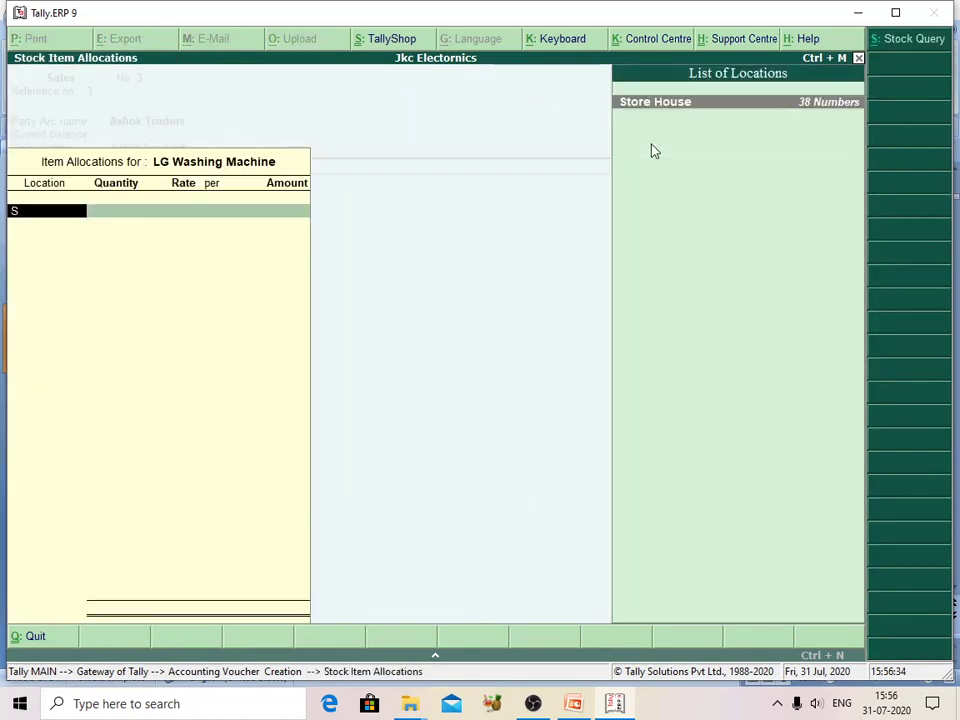
key("Return")
type("10")
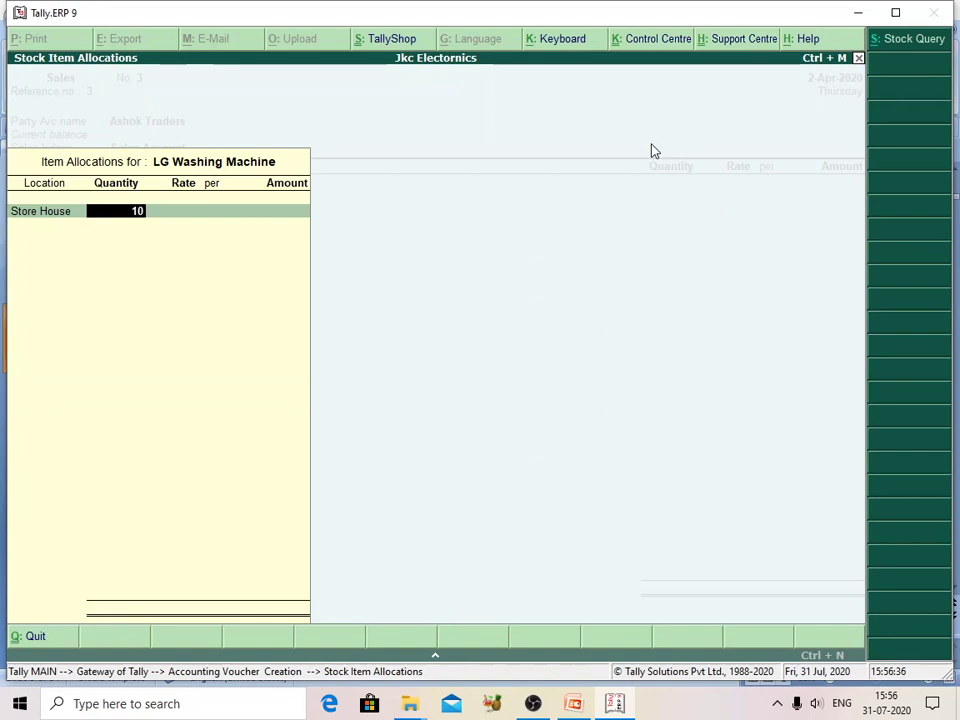
key("Return")
key("Return")
key("Return")
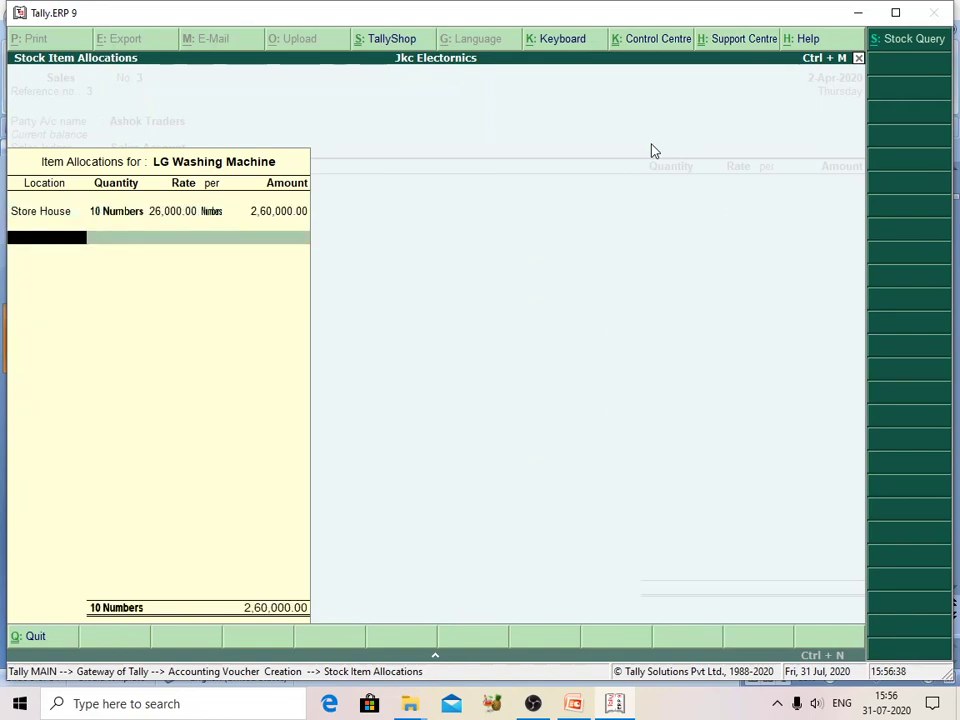
key("Return")
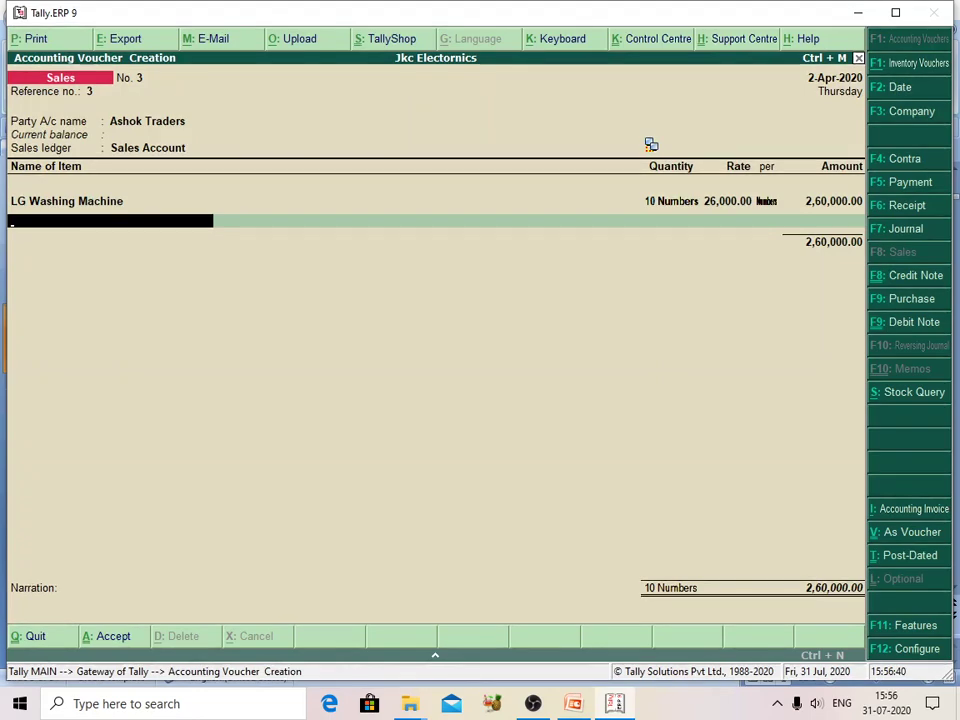
Step: Save the Ashok Traders sales voucher without further items or a narration
key("alt+s")
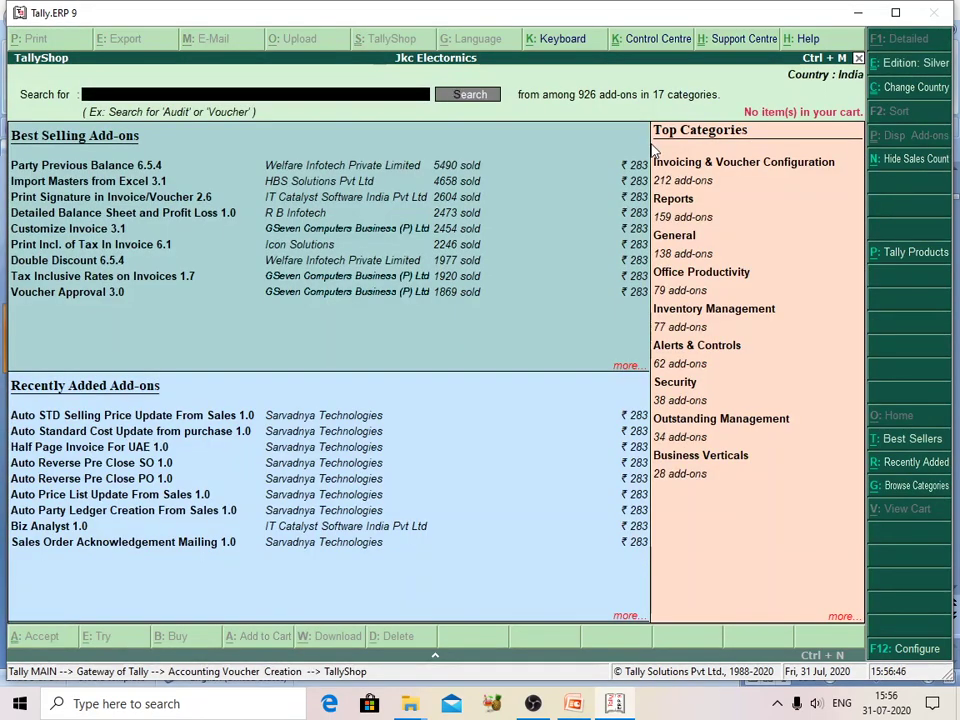
key("Escape")
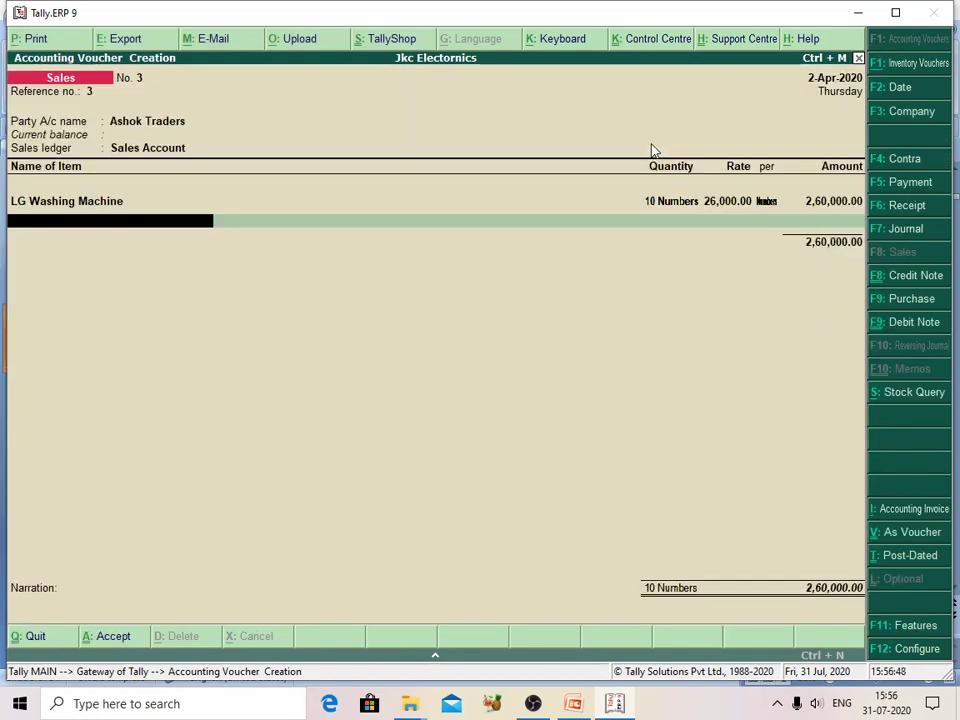
key("ctrl+a")
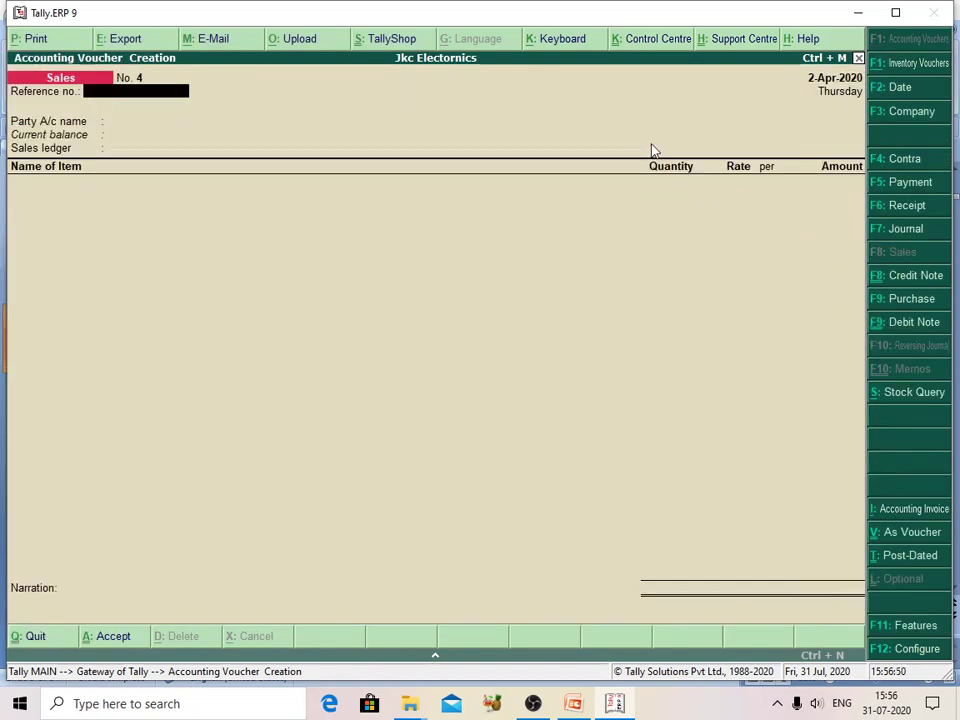
left_click(898, 90)
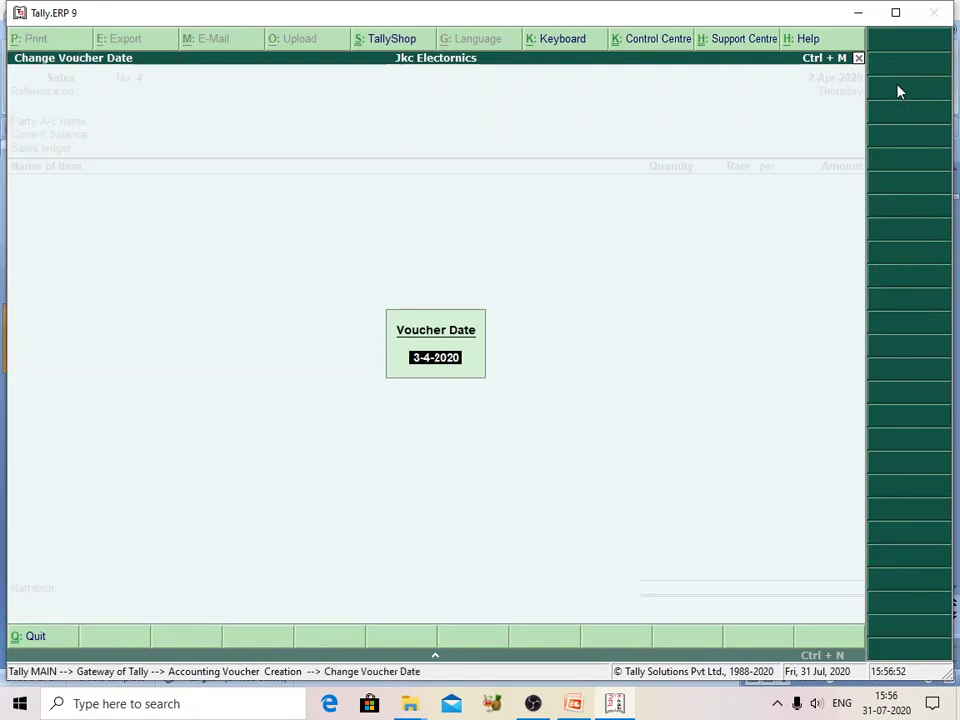
type("3")
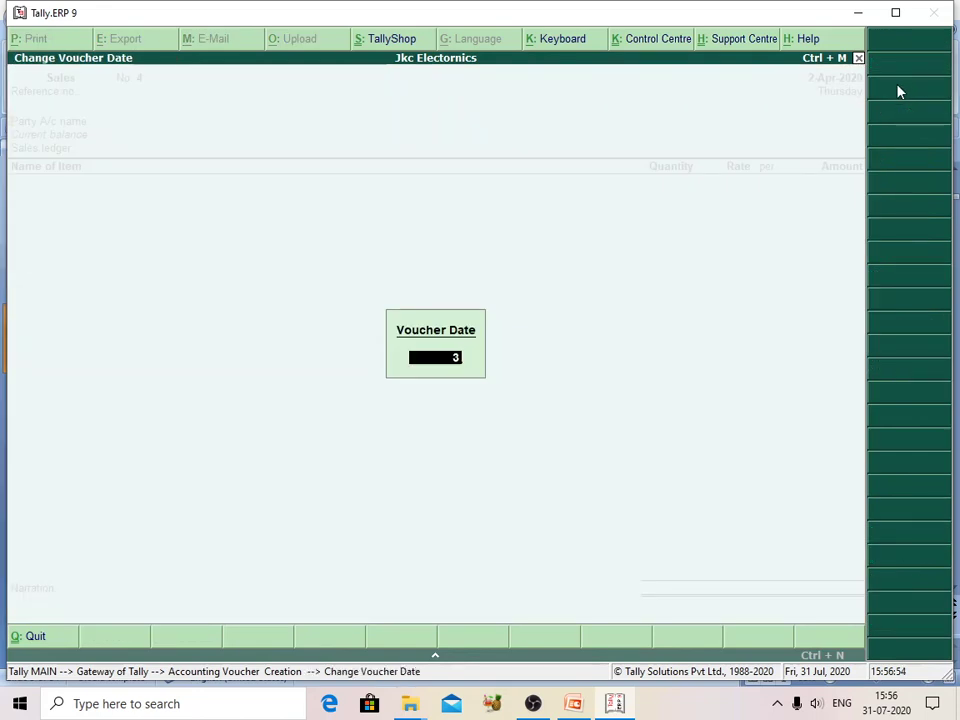
type("3--")
key("BackSpace")
key("BackSpace")
key("BackSpace")
type("aprol")
key("BackSpace")
key("BackSpace")
type("2020")
key("BackSpace")
key("BackSpace")
key("BackSpace")
key("BackSpace")
key("BackSpace")
key("BackSpace")
key("BackSpace")
key("BackSpace")
key("BackSpace")
type("3-4")
key("BackSpace")
key("BackSpace")
key("BackSpace")
type("-4-2020")
key("BackSpace")
key("BackSpace")
key("BackSpace")
key("BackSpace")
key("BackSpace")
key("BackSpace")
key("BackSpace")
key("Escape")
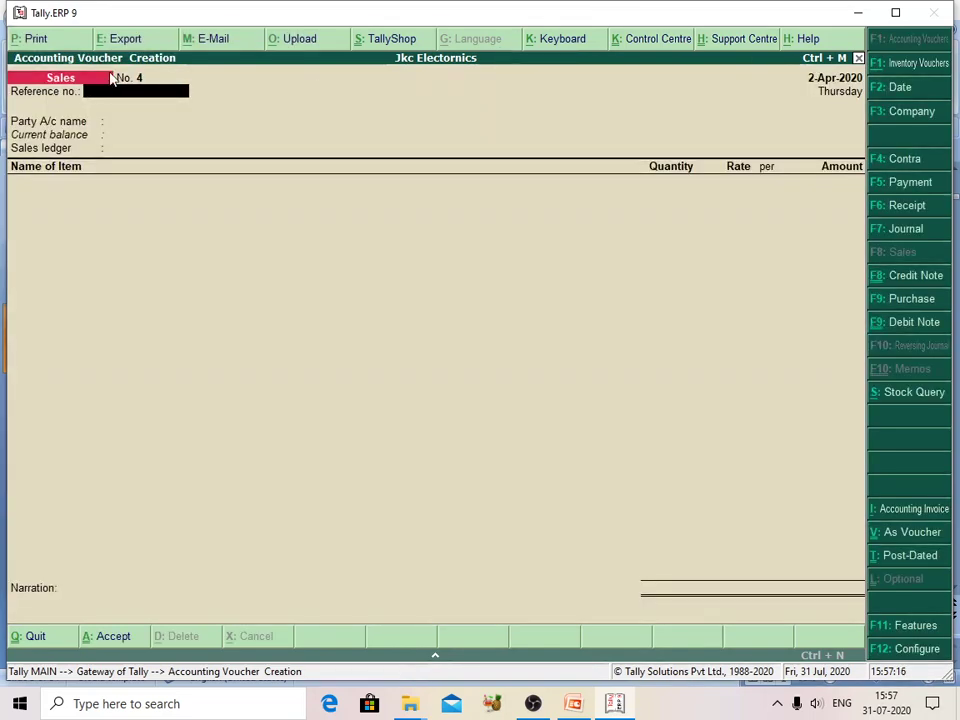
Step: Leave the new sales voucher's reference number blank and try to set its date to 3-4-2020
key("Return")
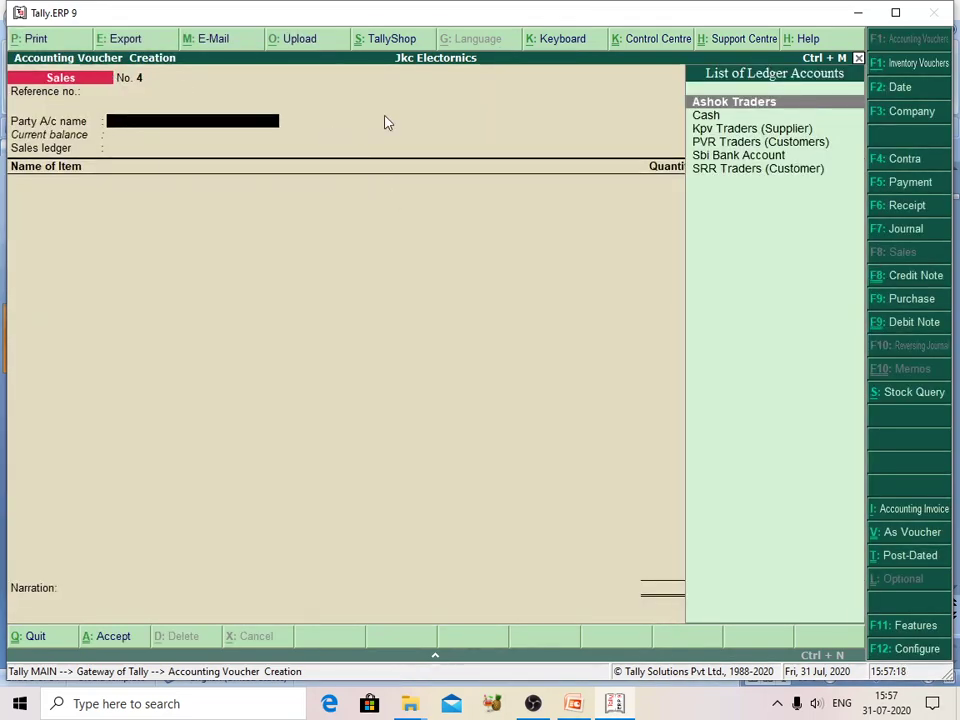
left_click(908, 88)
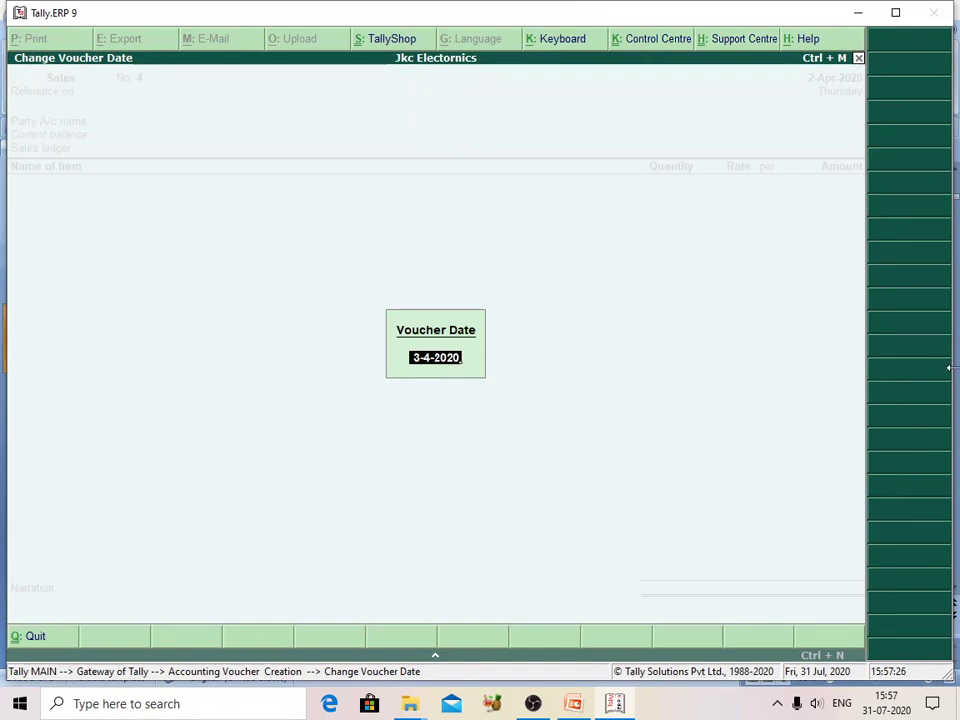
key("BackSpace")
key("BackSpace")
type("20")
key("BackSpace")
key("BackSpace")
key("BackSpace")
key("BackSpace")
key("BackSpace")
key("BackSpace")
key("BackSpace")
key("BackSpace")
type("4-3-")
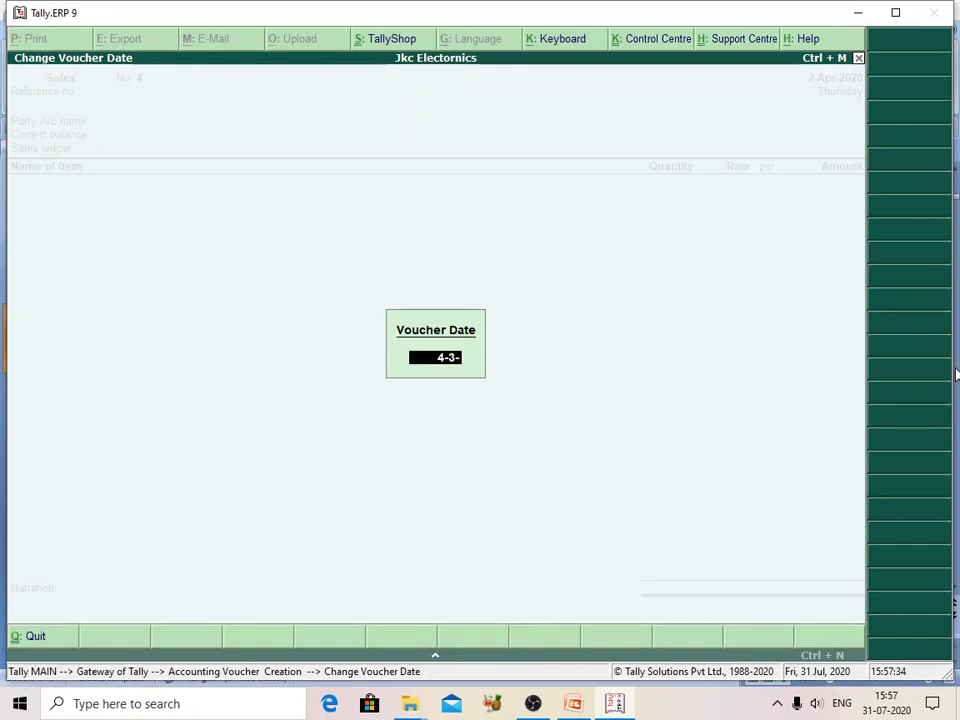
type("2020")
key("BackSpace")
key("BackSpace")
key("BackSpace")
key("BackSpace")
key("BackSpace")
key("BackSpace")
key("BackSpace")
key("BackSpace")
type("3-4-2020")
key("Return")
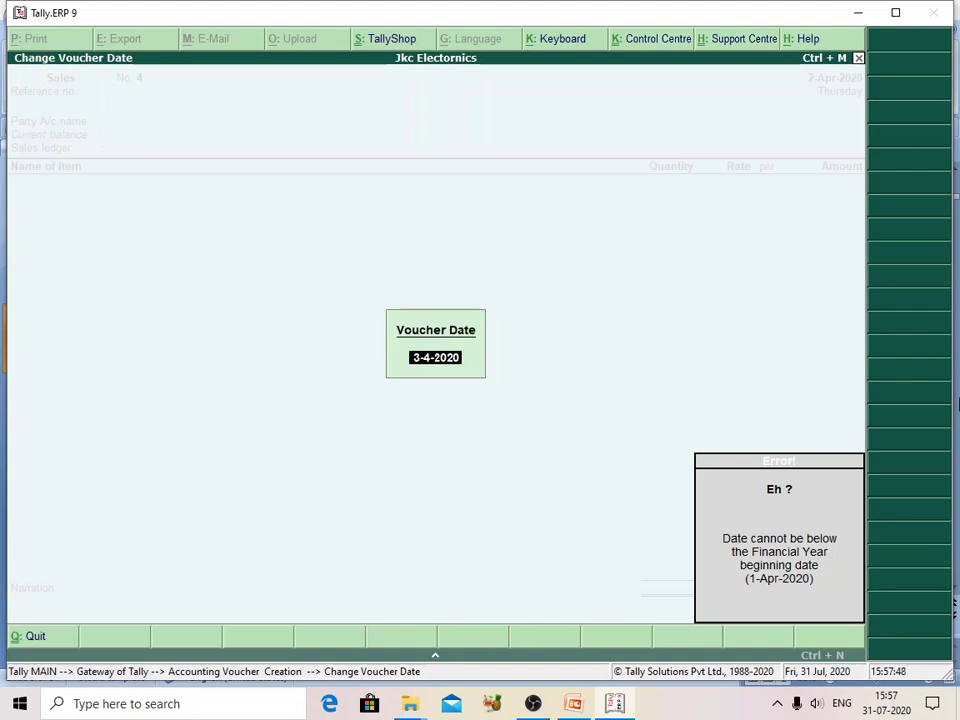
key("Escape")
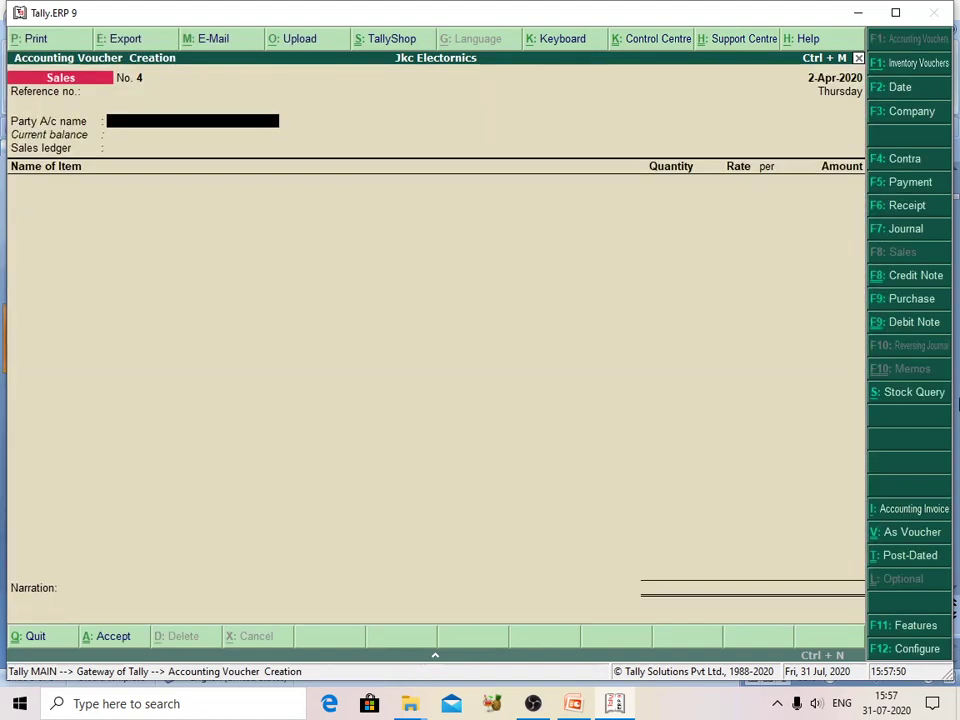
Step: Leave the sales voucher and accept the company period 1-4-2020 to 31-3-2021 again
key("Escape")
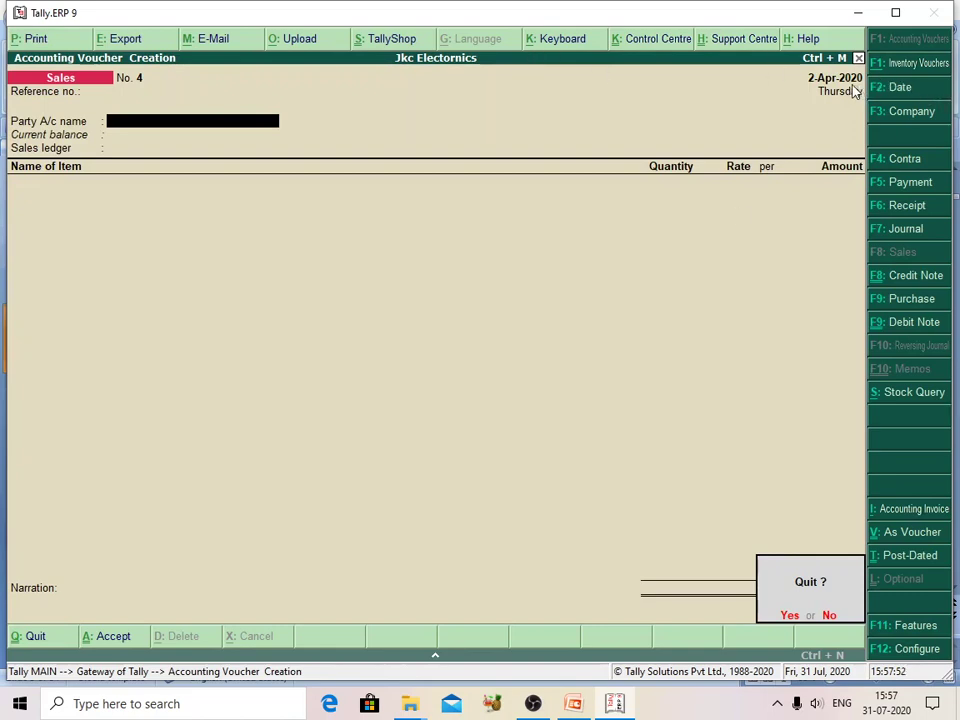
left_click(829, 615)
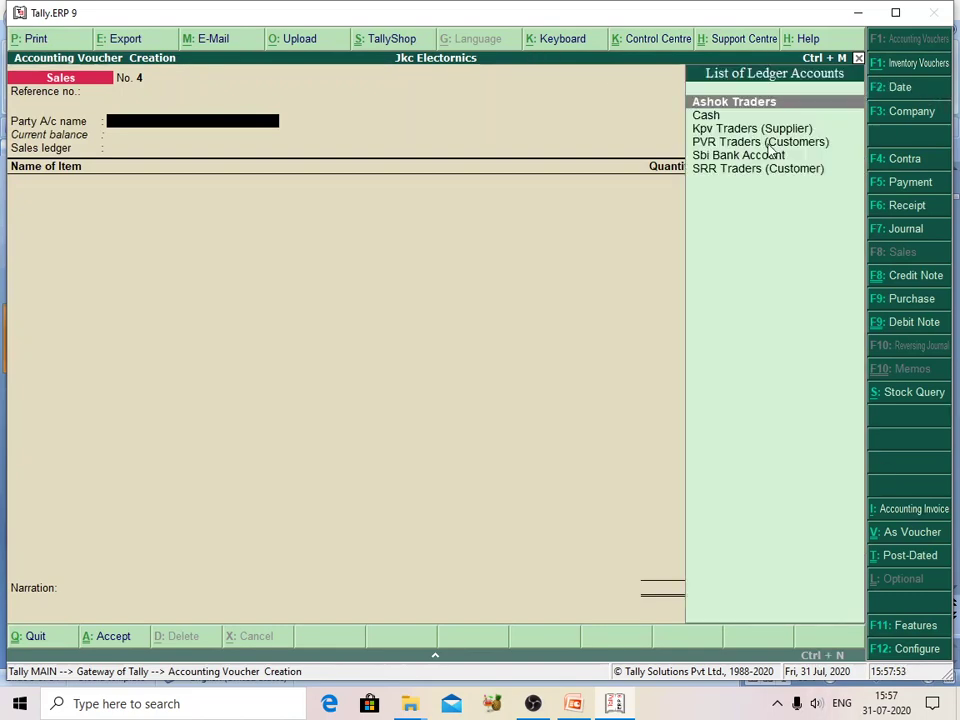
key("Escape")
key("Return")
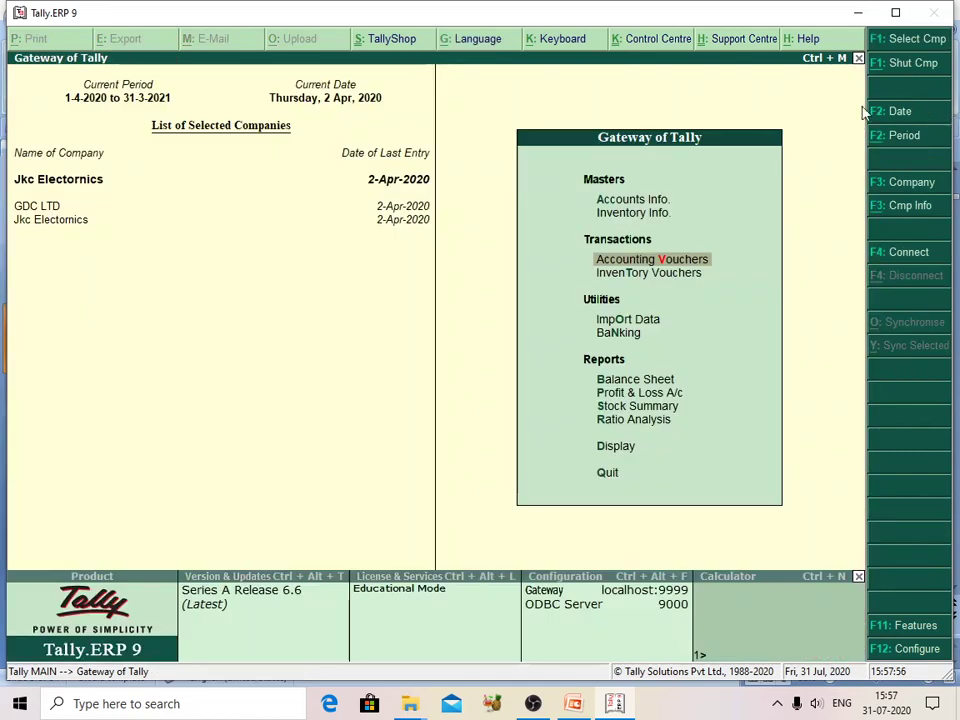
left_click(913, 141)
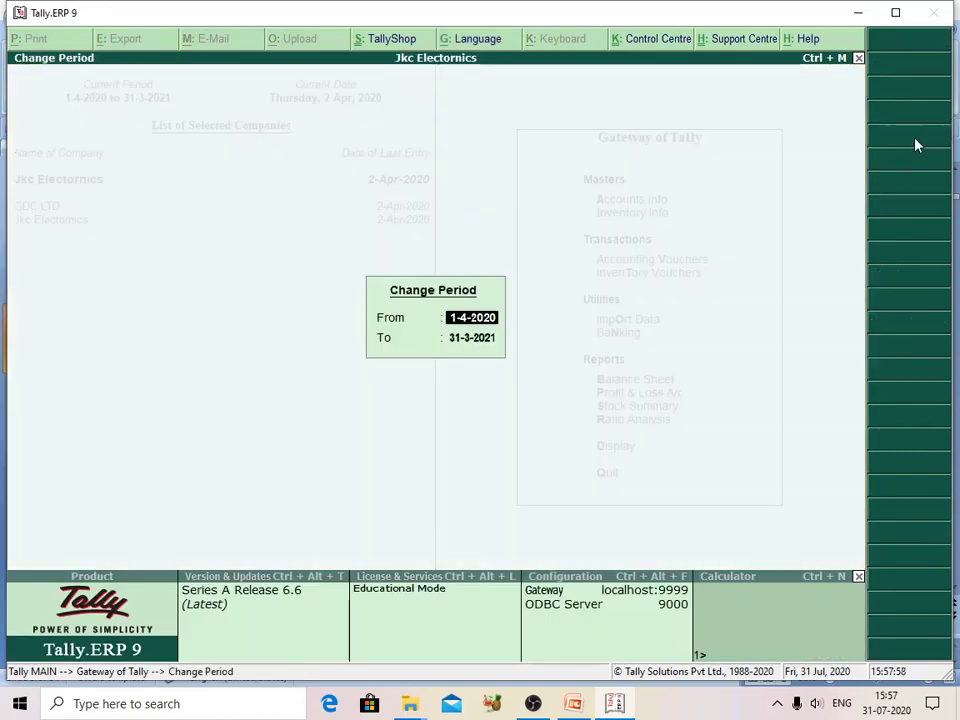
key("Return")
key("Return")
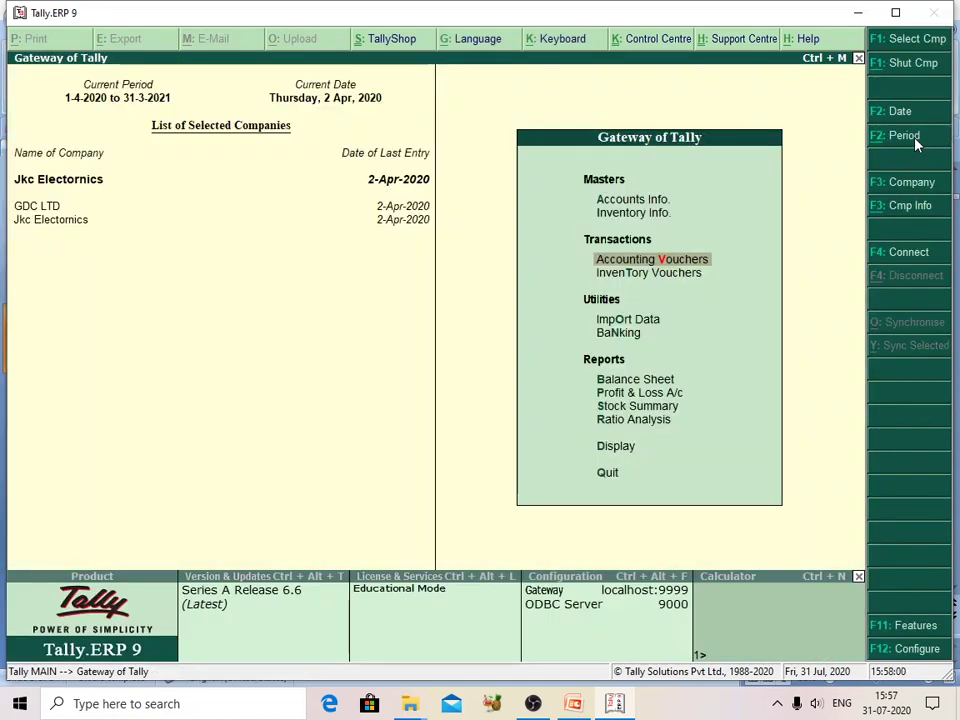
Step: Return to sales voucher entry and try to set the voucher date to 4-4-2020
left_click(684, 260)
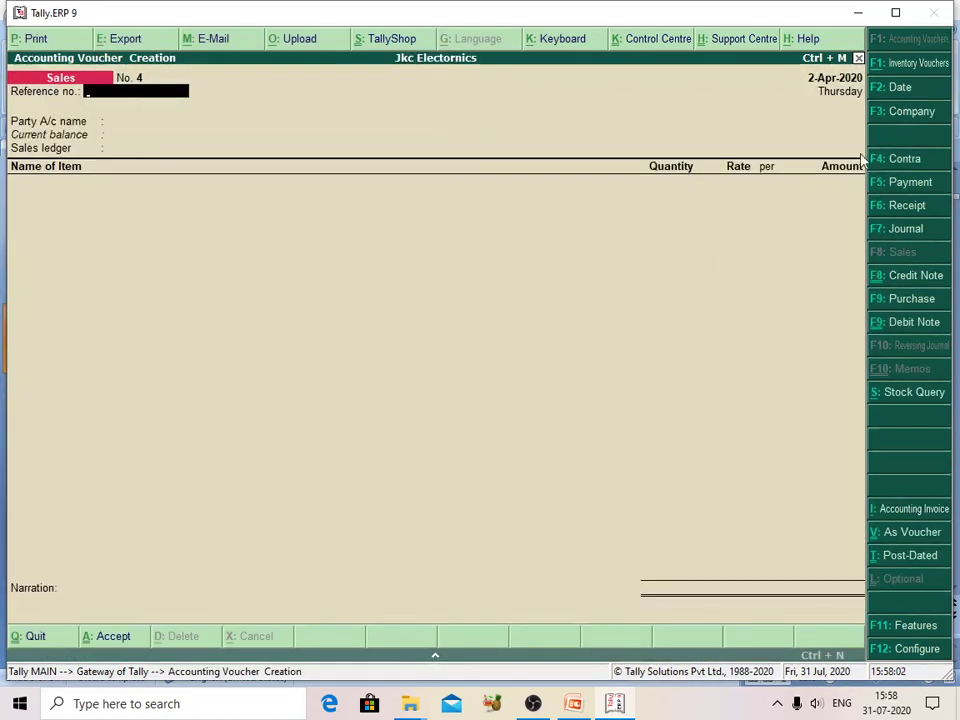
left_click(897, 89)
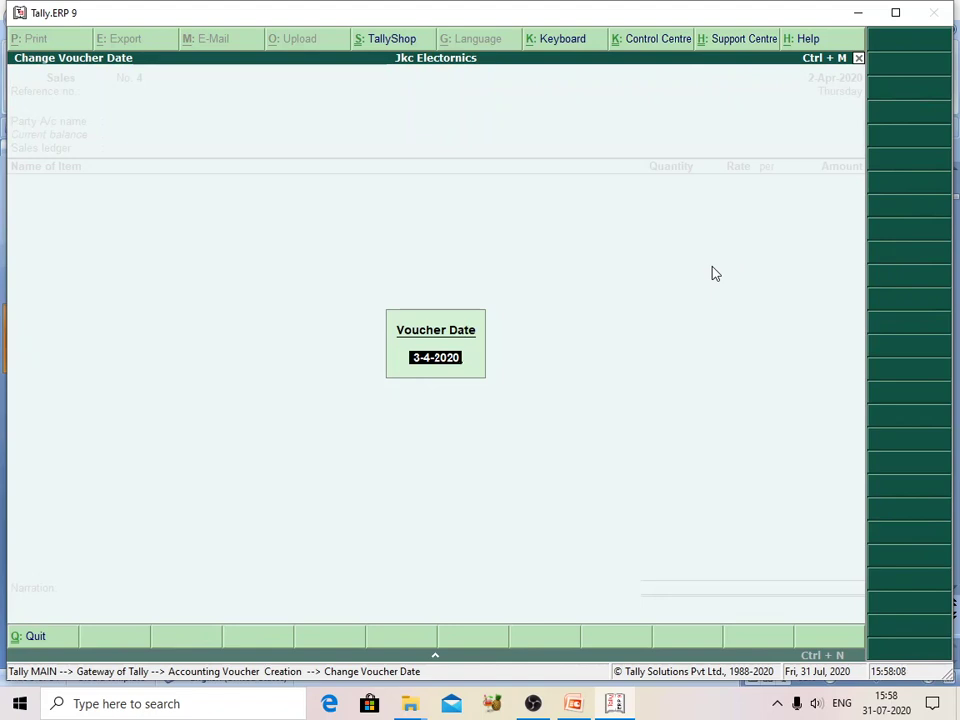
type("4-4-2020")
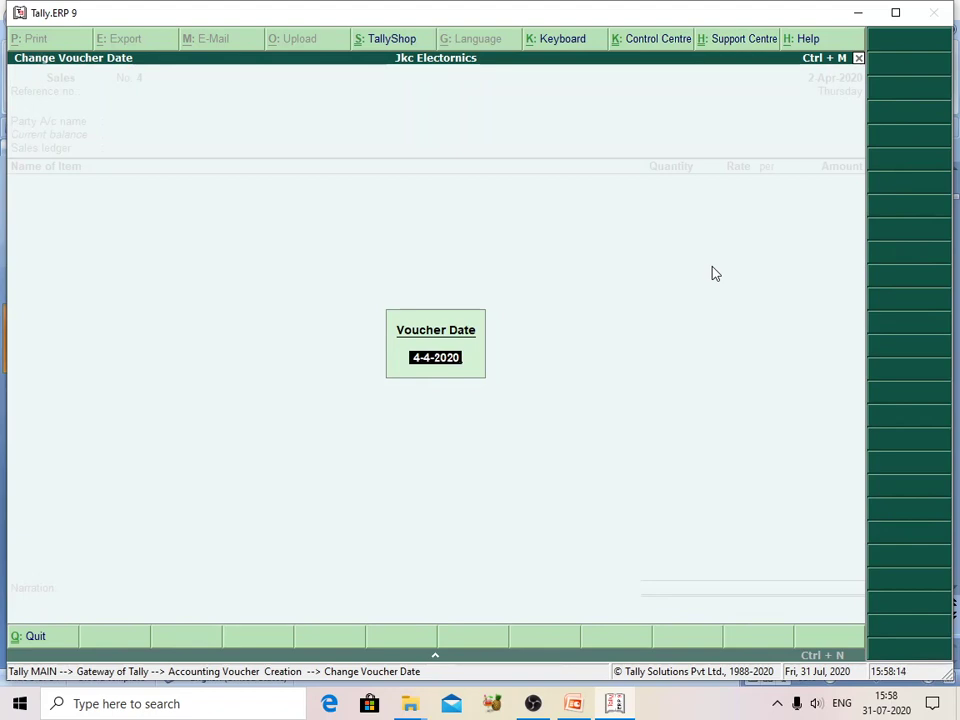
key("Escape")
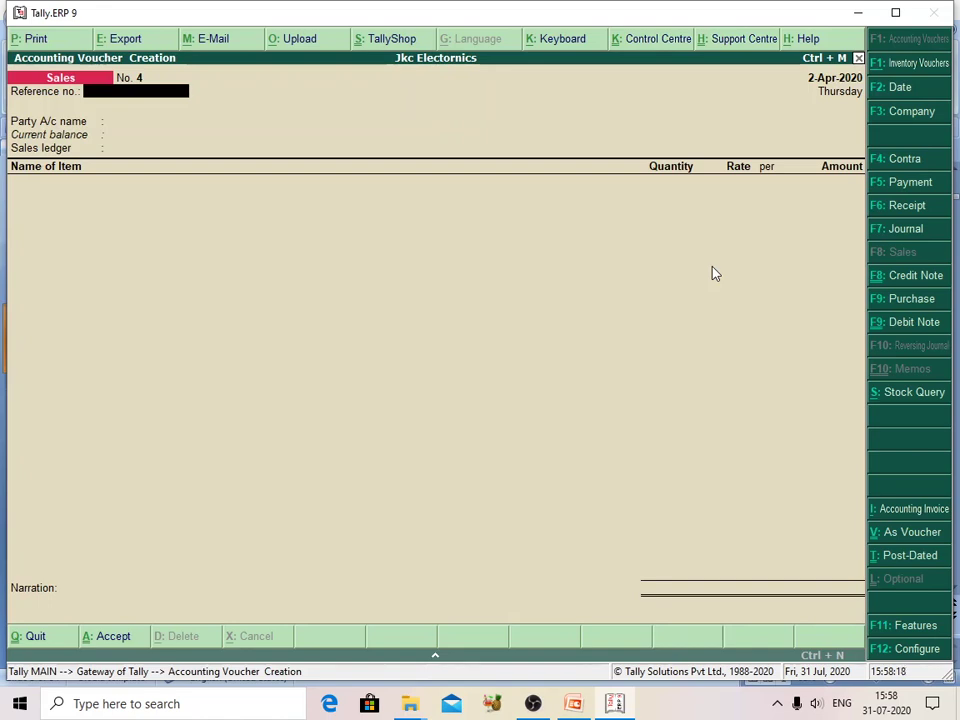
Step: Mark the sales voucher as post-dated, discard it and start voucher entry again
left_click(930, 557)
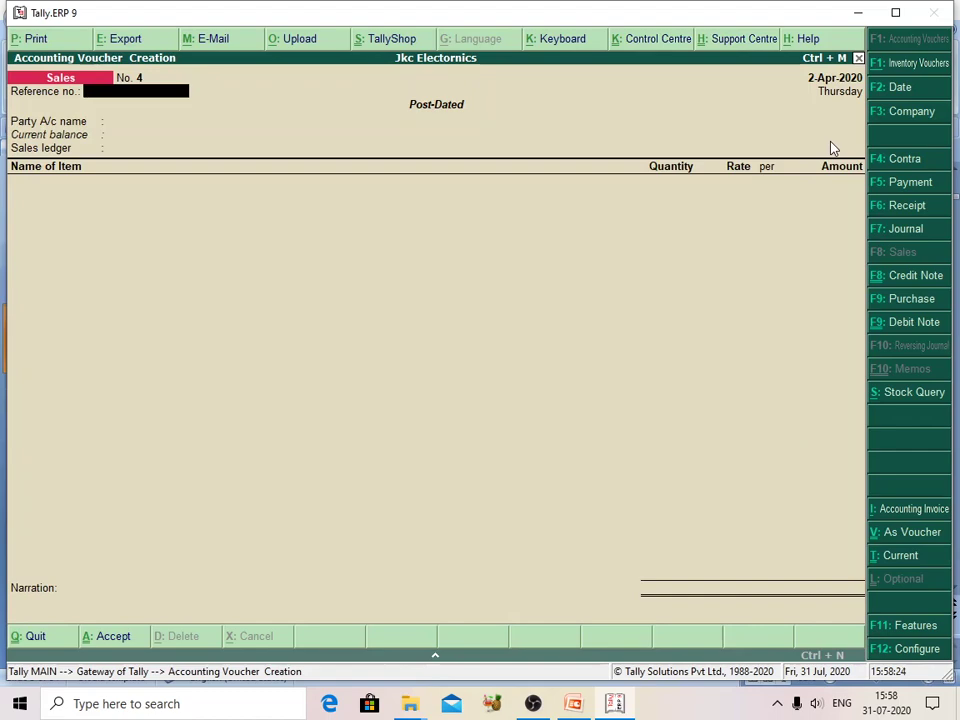
key("Escape")
left_click(626, 260)
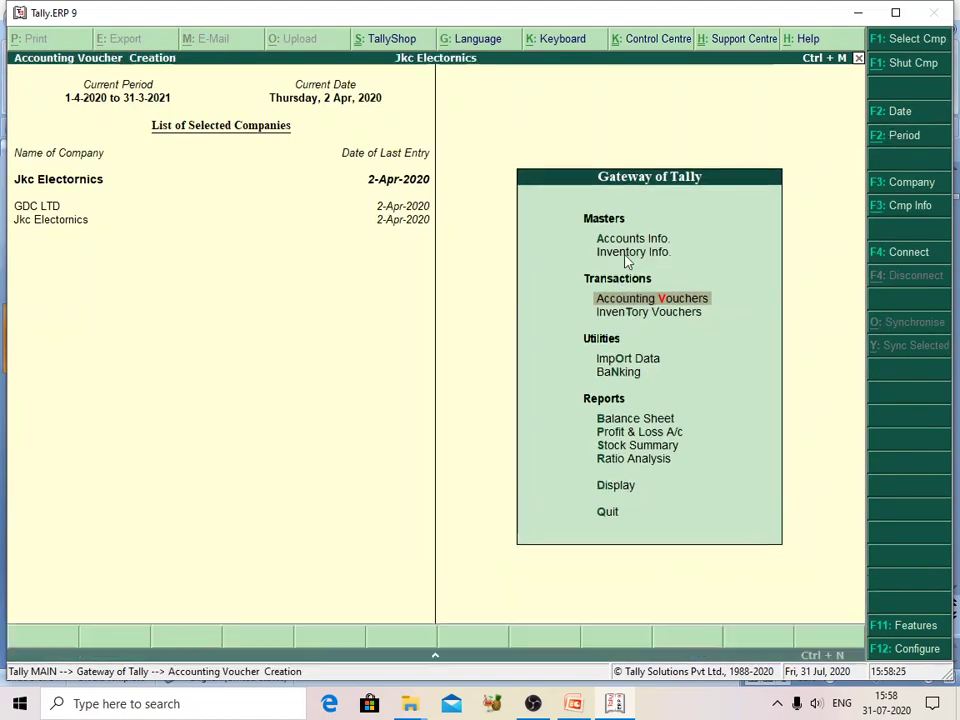
Step: Enter 10-4-2020 as the new sales voucher's date
left_click(899, 92)
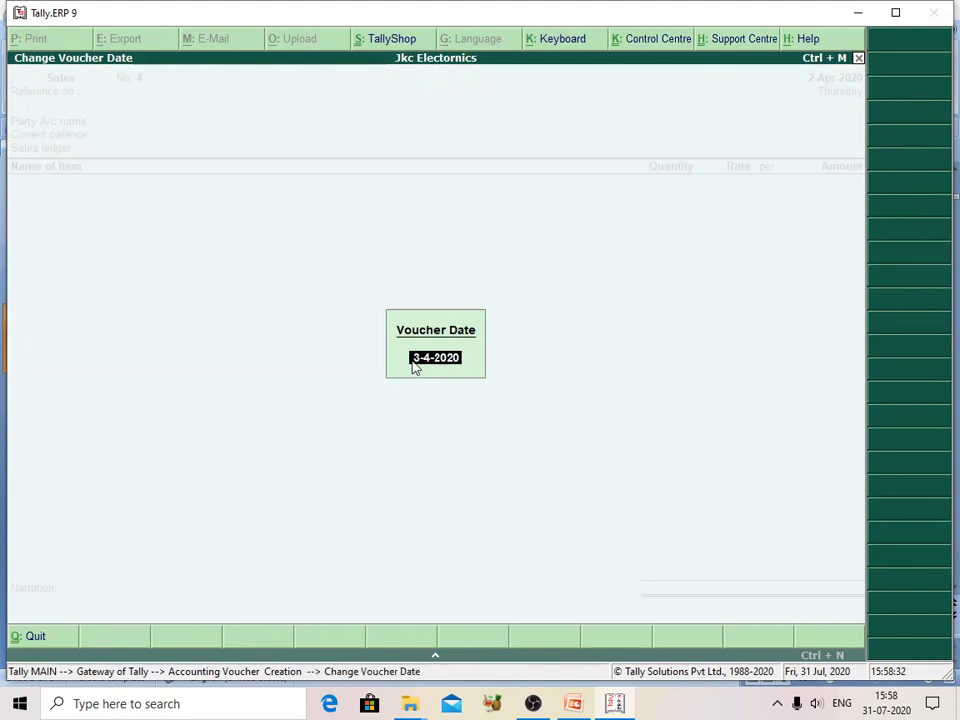
left_click(428, 360)
key("BackSpace")
key("BackSpace")
key("BackSpace")
key("BackSpace")
key("BackSpace")
key("BackSpace")
key("BackSpace")
key("BackSpace")
type("10-4-2020")
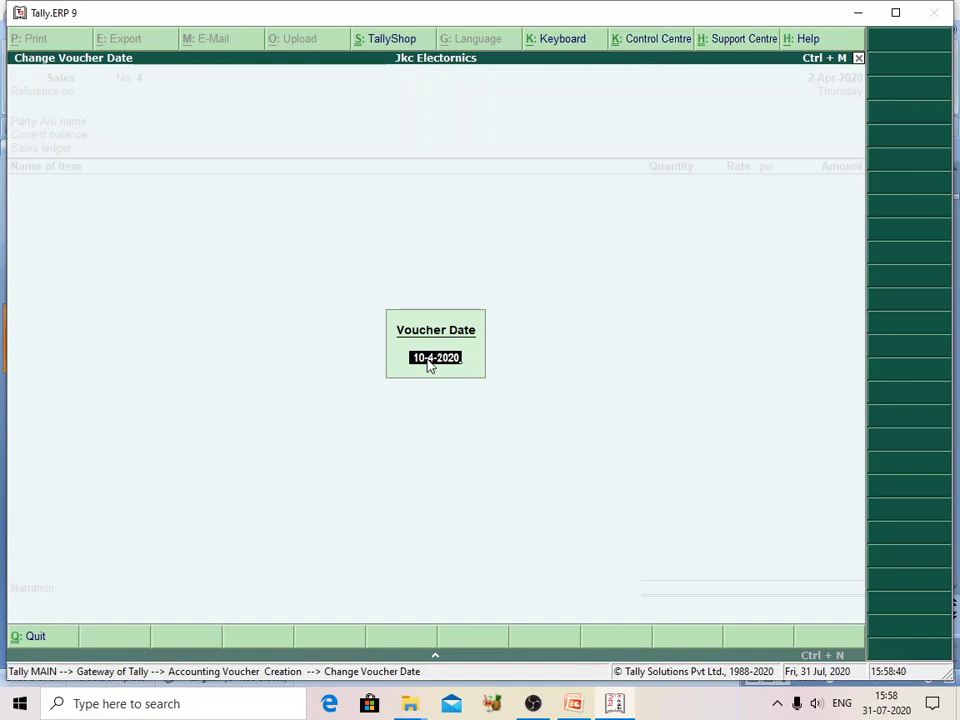
Step: Try to set the sales voucher's date to 15-04-2020 instead, and abandon the date change
key("BackSpace")
key("BackSpace")
key("BackSpace")
key("BackSpace")
key("BackSpace")
key("BackSpace")
key("BackSpace")
key("BackSpace")
key("BackSpace")
type("4")
key("BackSpace")
type("15-04-2020")
key("Return")
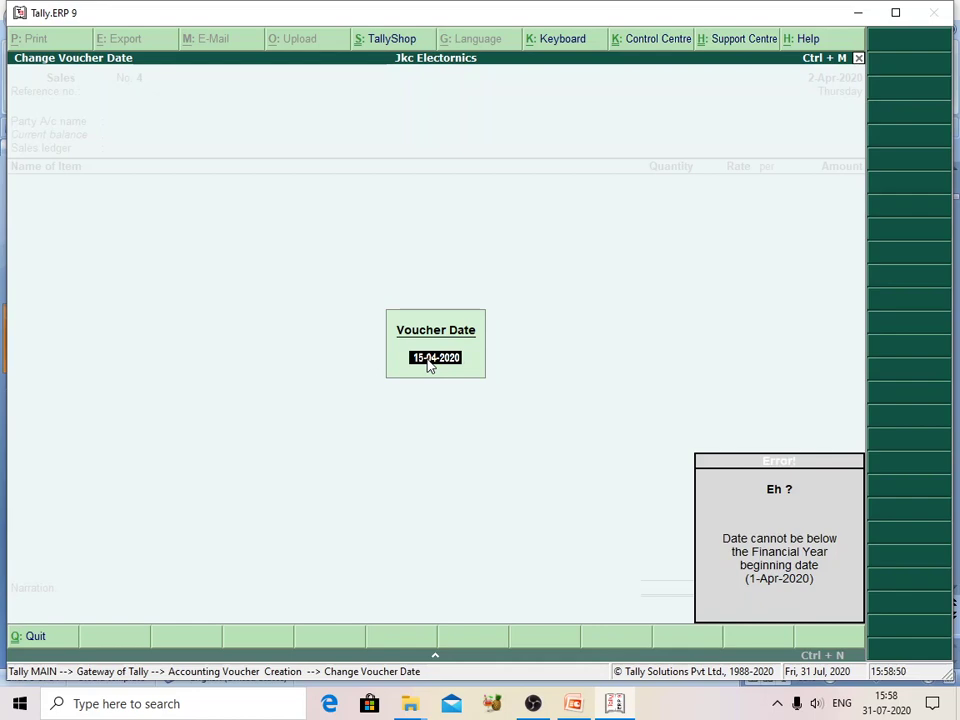
key("Escape")
key("Escape")
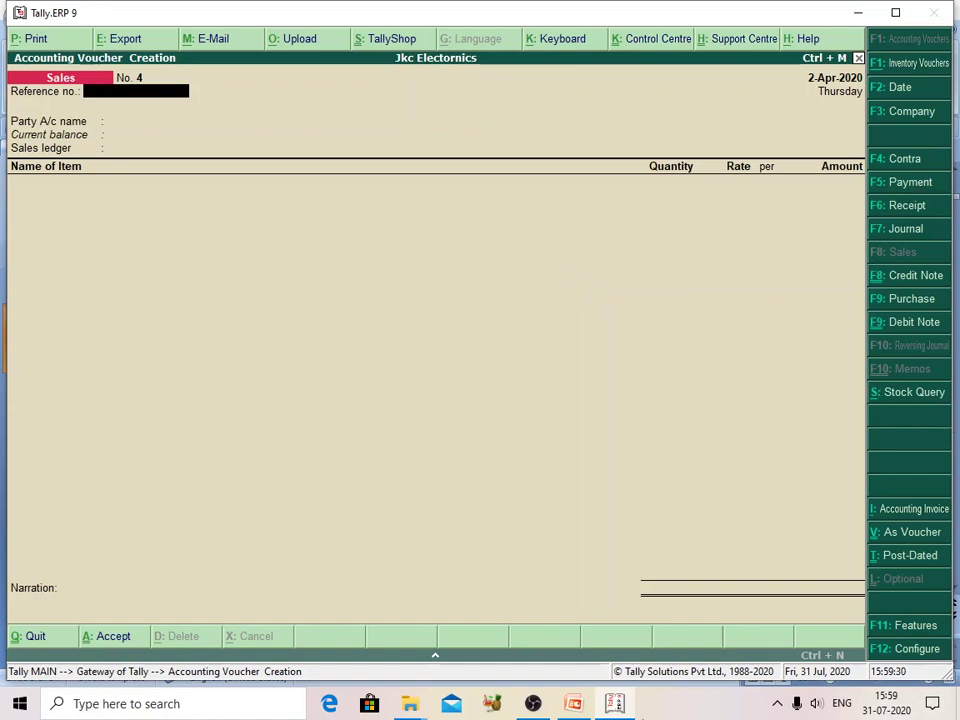
Step: Leave the reference number blank and choose Ashok Traders as the sales voucher's party
left_click(900, 92)
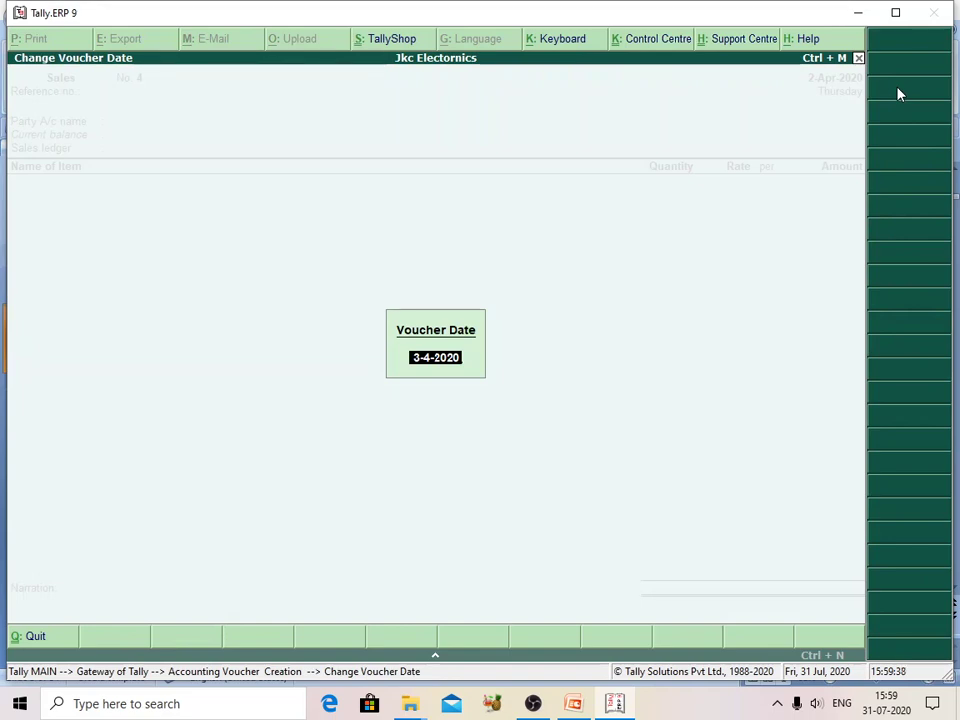
key("Escape")
key("Return")
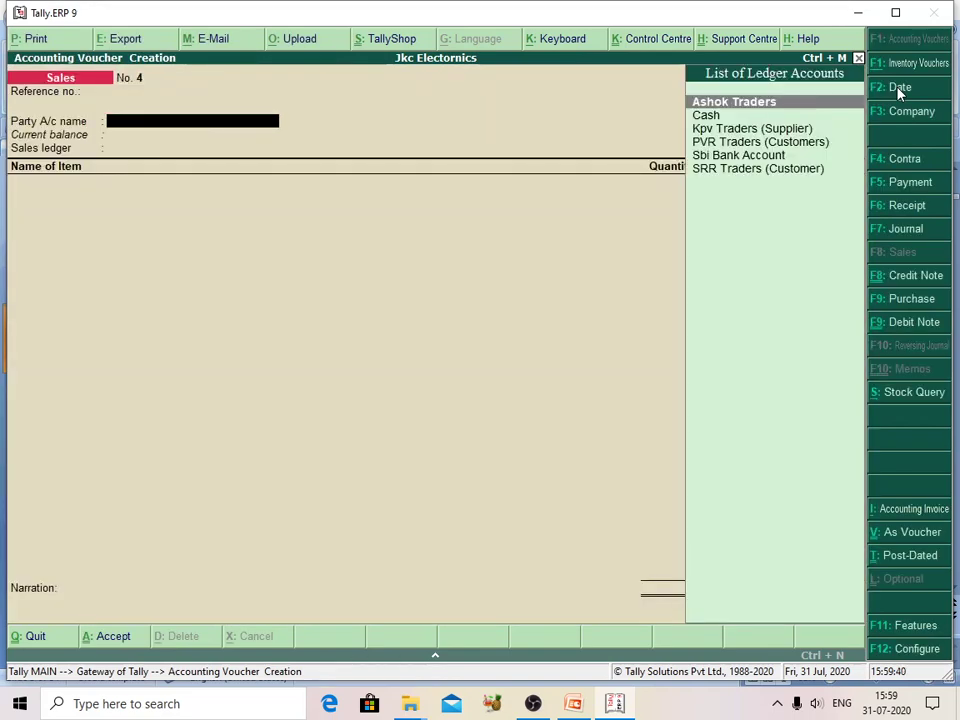
key("Return")
key("Escape")
key("y")
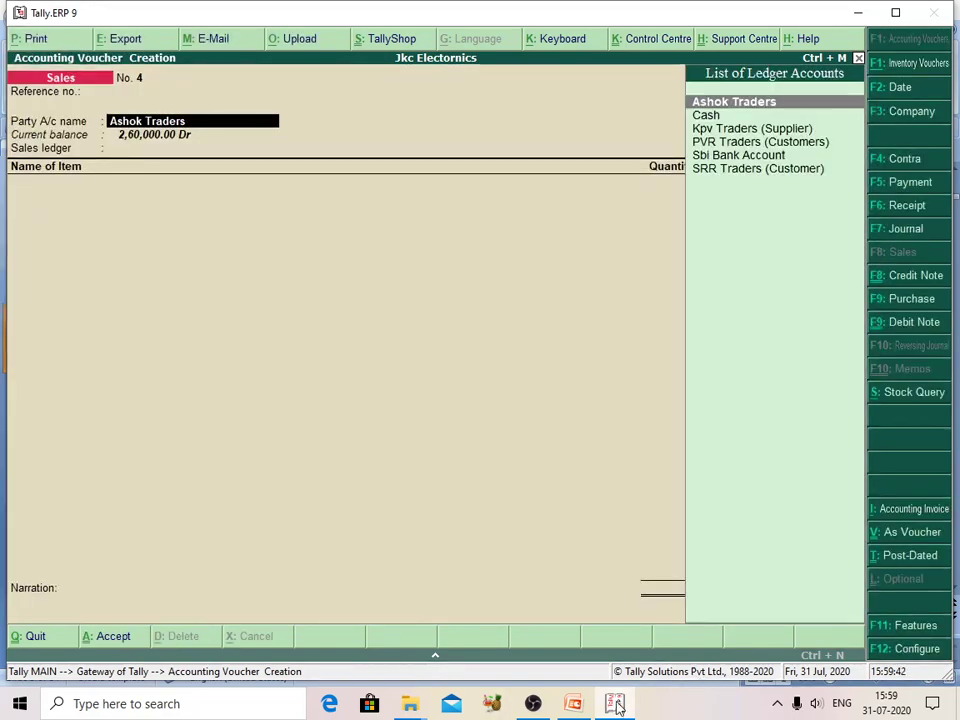
Step: Switch to the day7 presentation in PowerPoint and start its slide show from the first slide
left_click(572, 704)
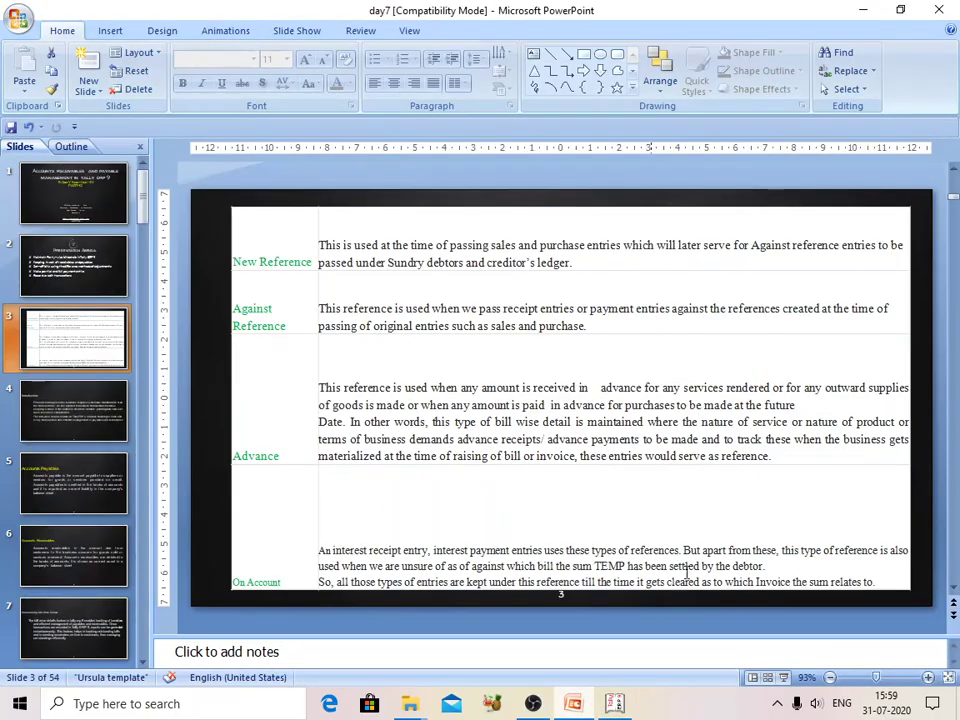
left_click(58, 180)
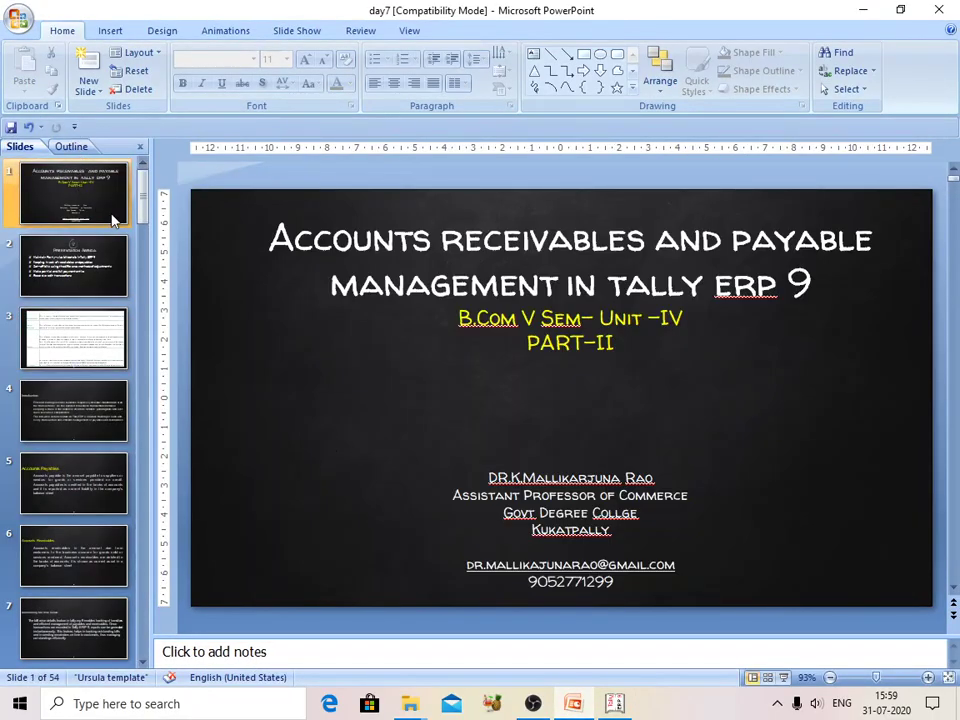
key("F5")
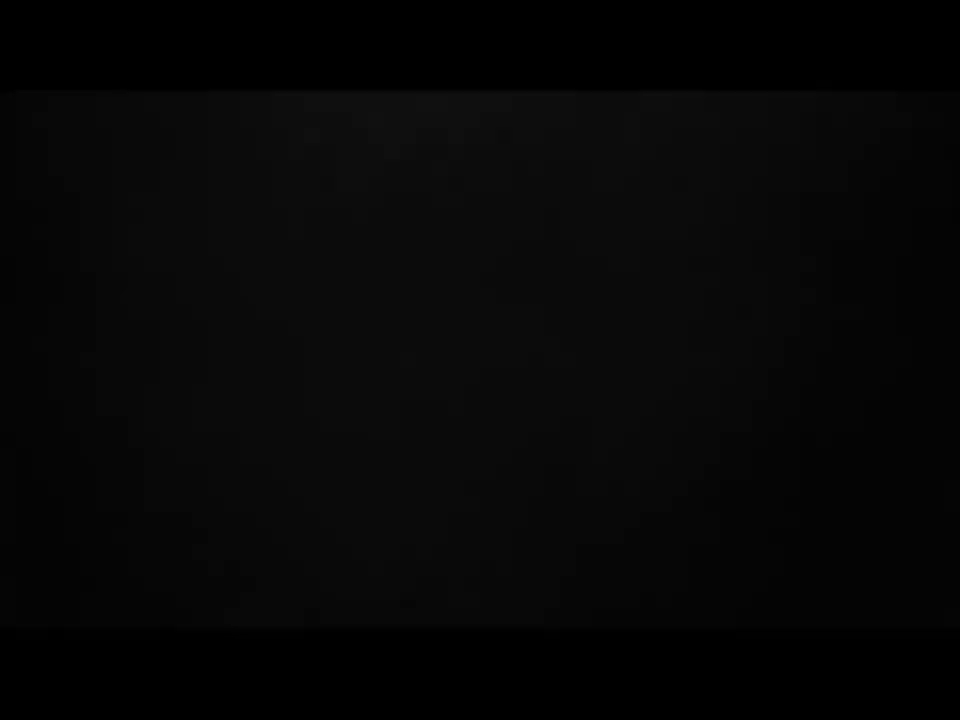